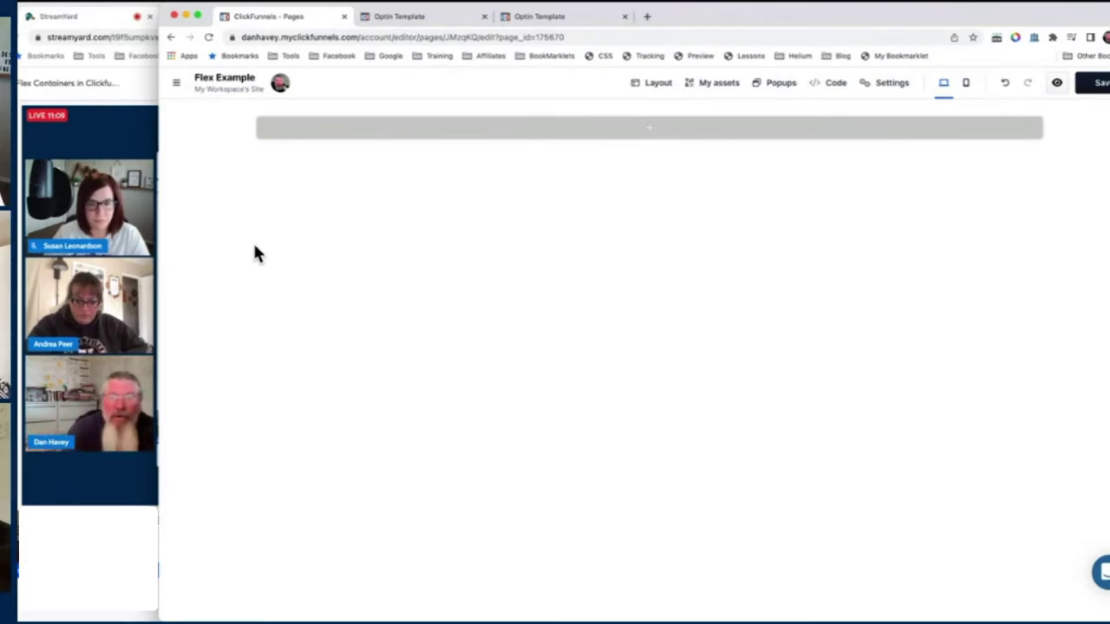
# - Switch to the Optin Template editor, review its coloured columns, and add a full-width section above the numbered block
pyautogui.click(424, 14)
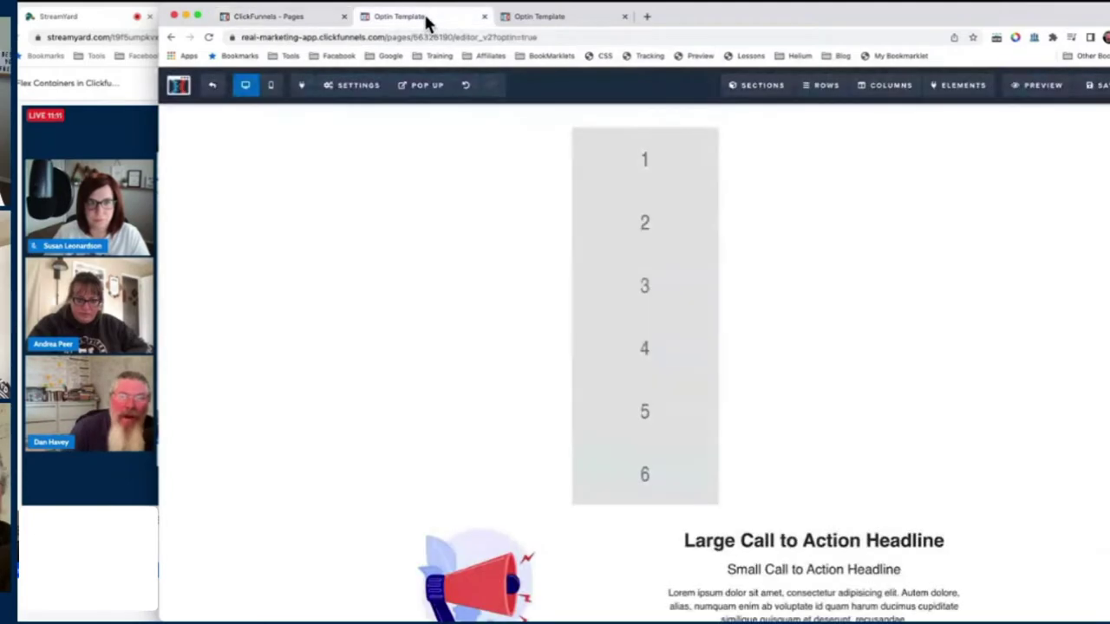
pyautogui.scroll(-10, 664, 236)
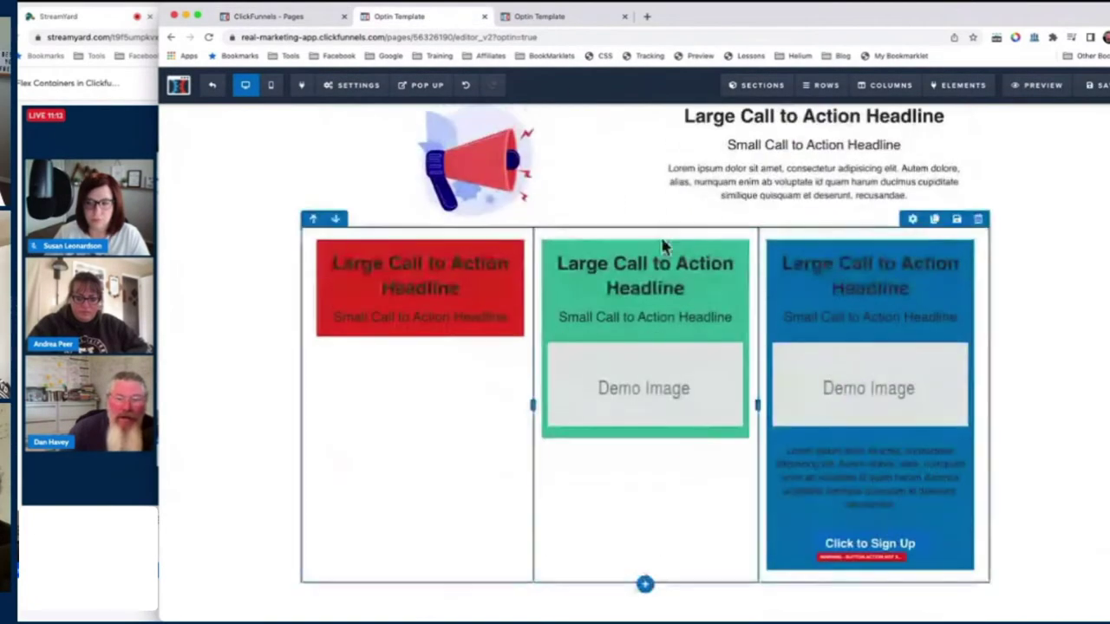
pyautogui.scroll(1, 645, 615)
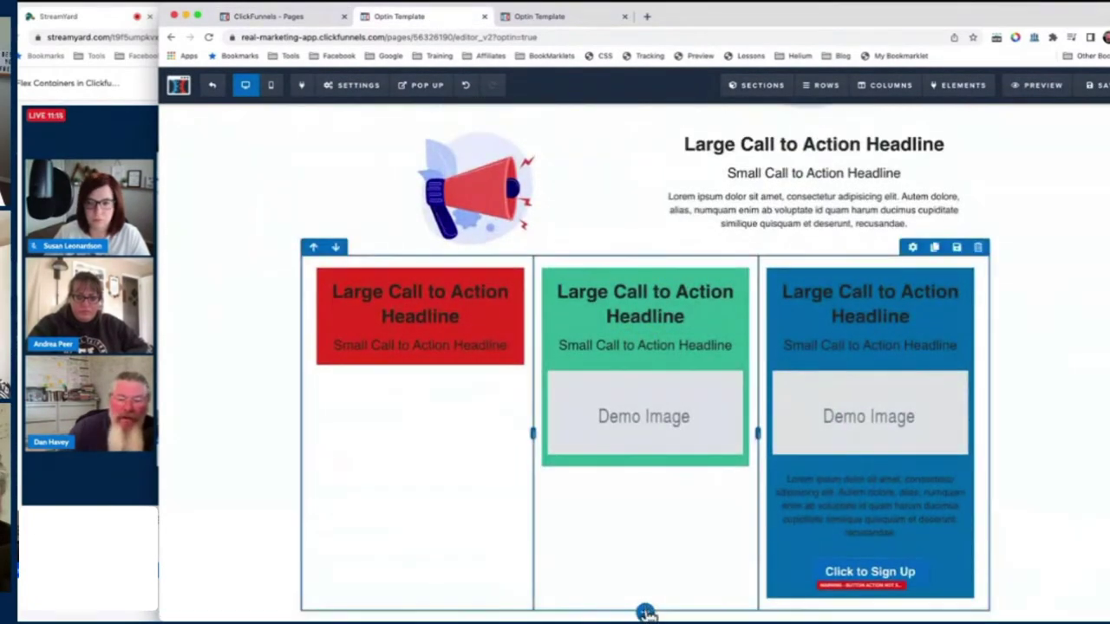
pyautogui.scroll(8, 681, 372)
pyautogui.click(759, 86)
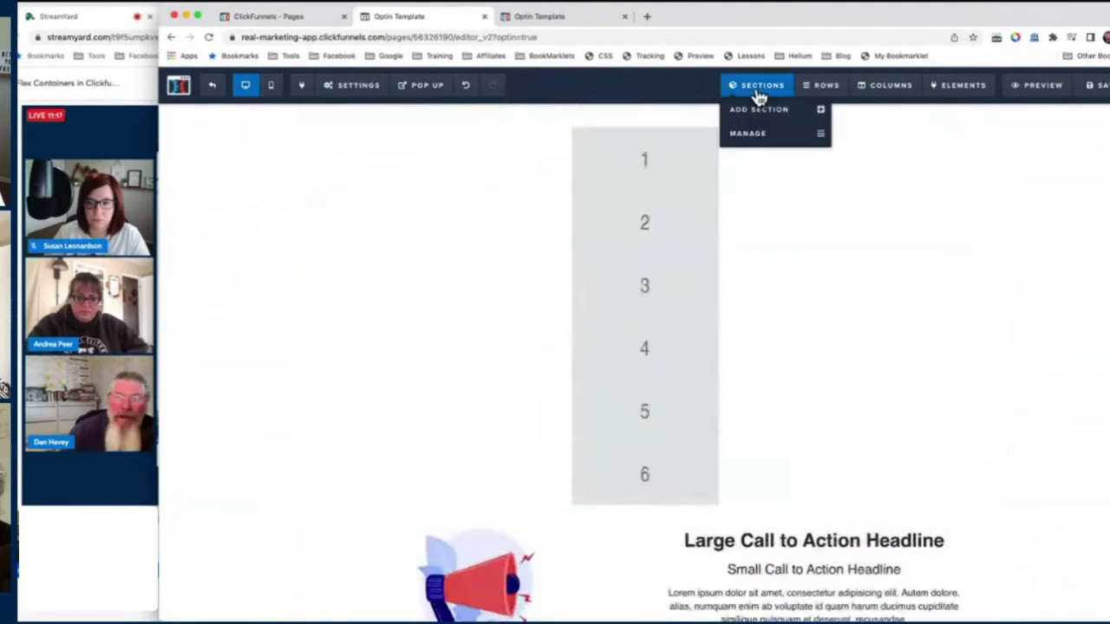
pyautogui.click(753, 111)
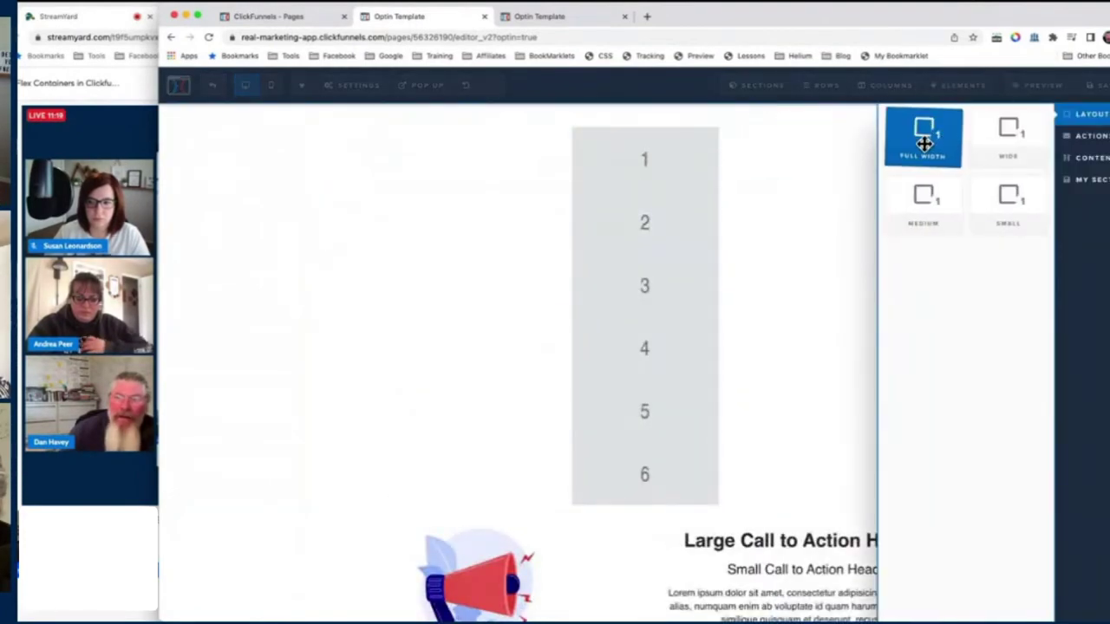
pyautogui.moveTo(924, 144); pyautogui.dragTo(642, 129)
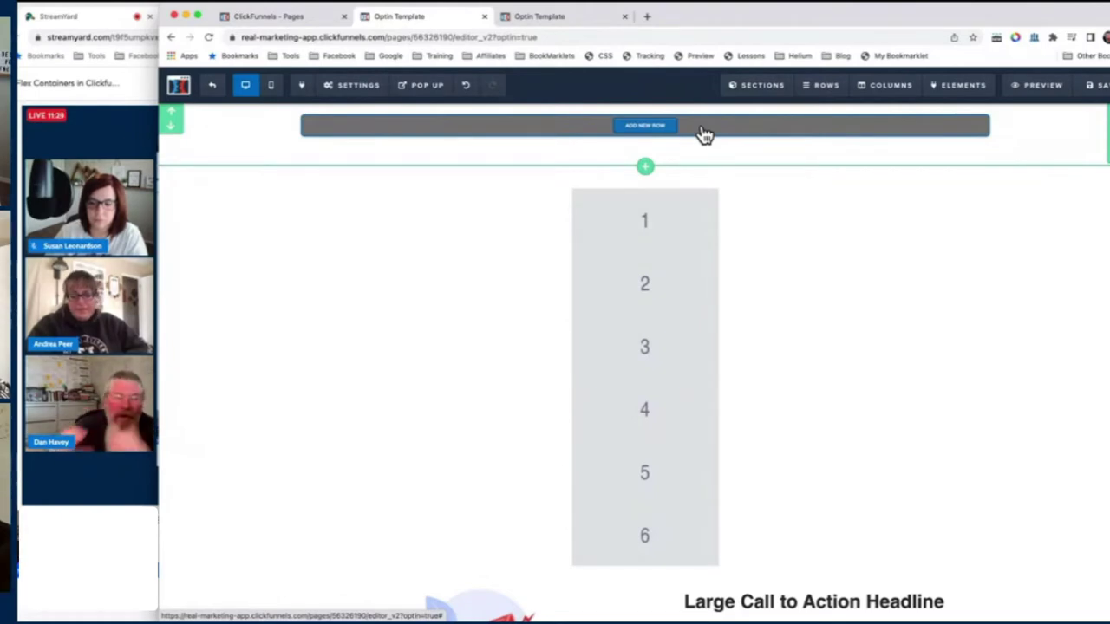
# - Insert a two-column row in the new section and add a headline element to its first column
pyautogui.click(645, 130)
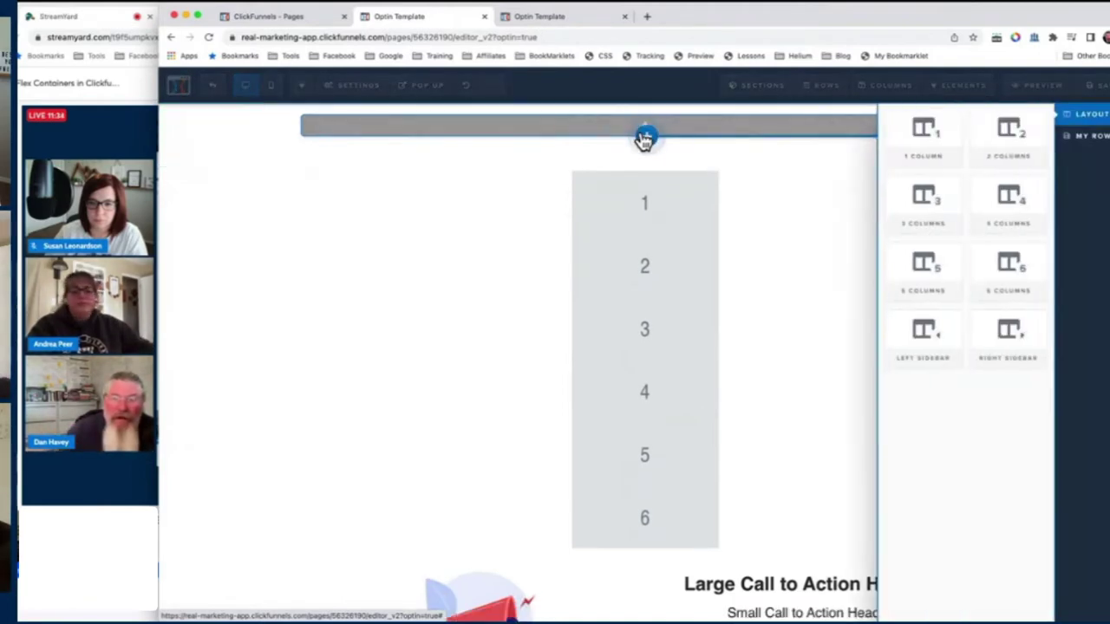
pyautogui.click(993, 149)
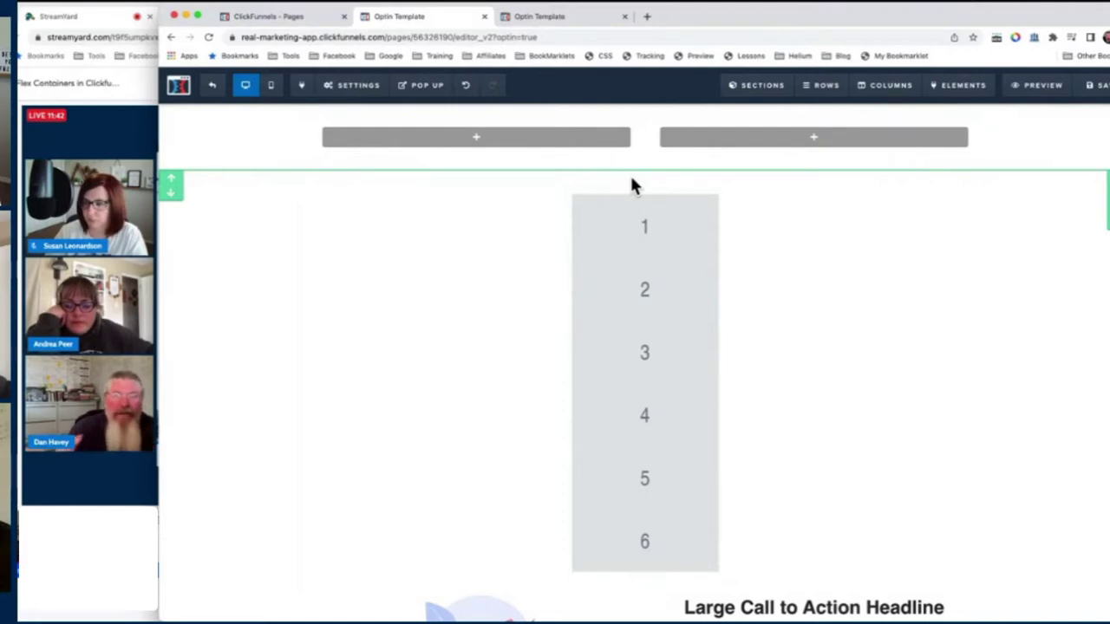
pyautogui.moveTo(482, 148)
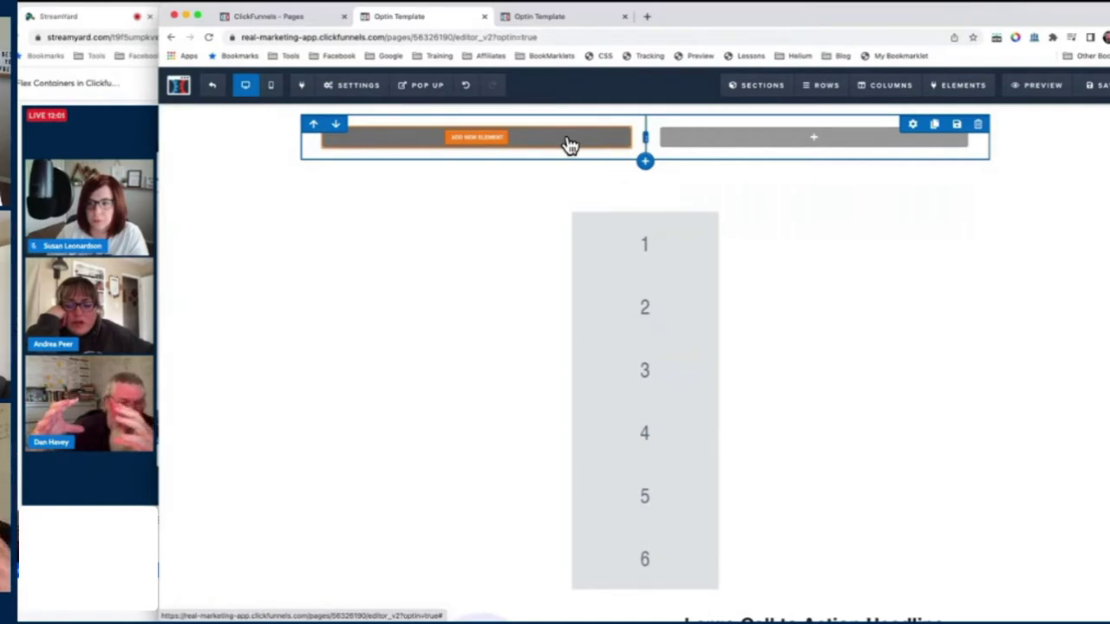
pyautogui.click(479, 143)
pyautogui.click(915, 191)
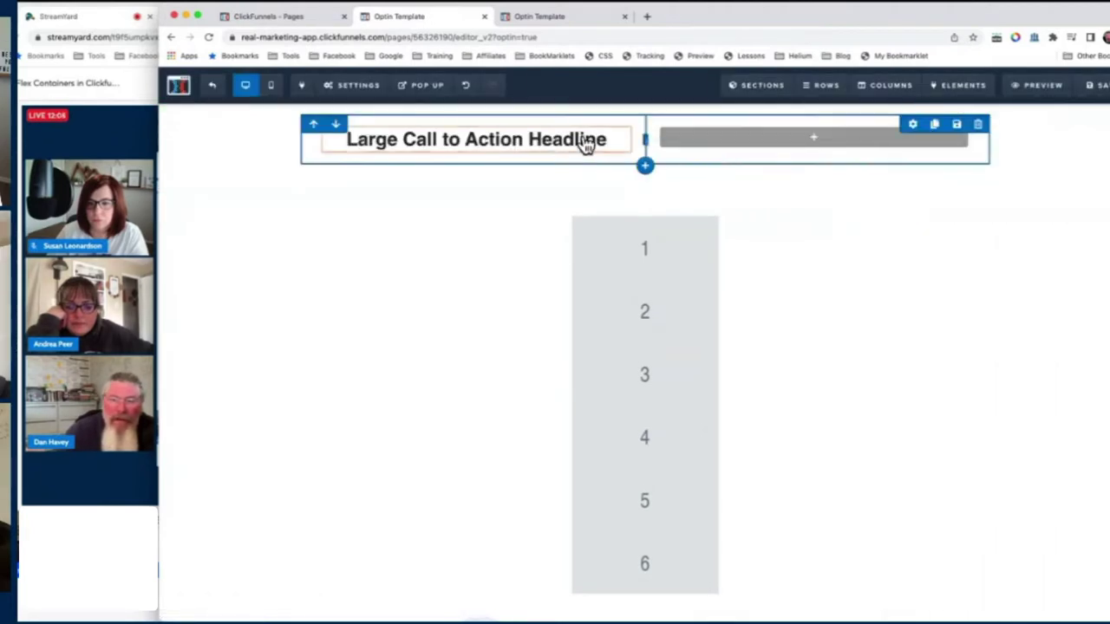
# - Delete the full-width section that holds the two-column row and headline
pyautogui.click(484, 155)
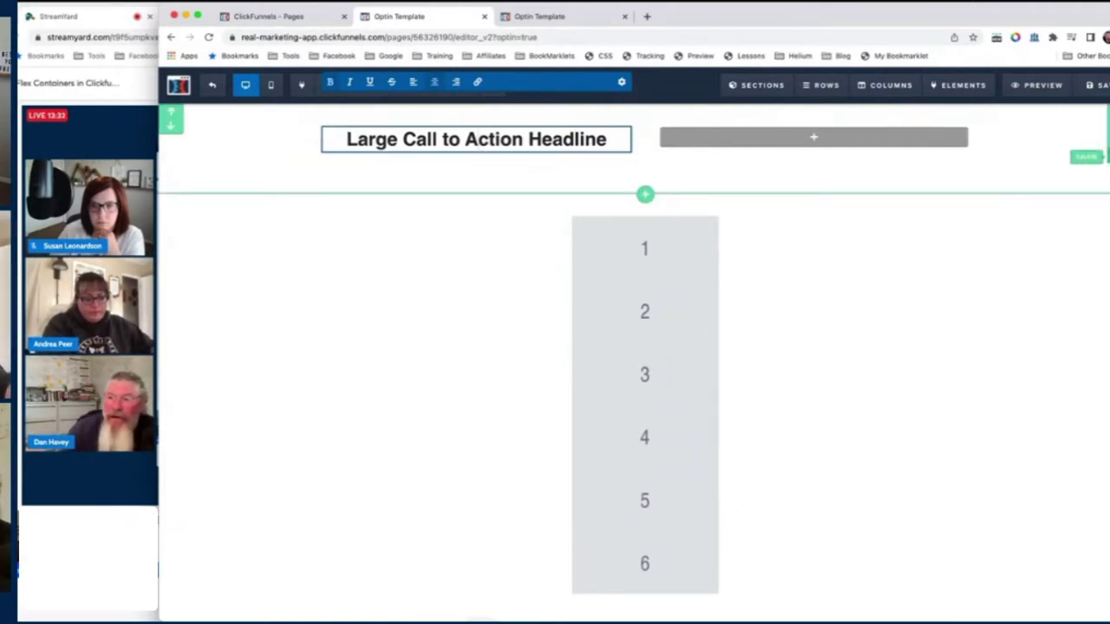
pyautogui.click(1107, 143)
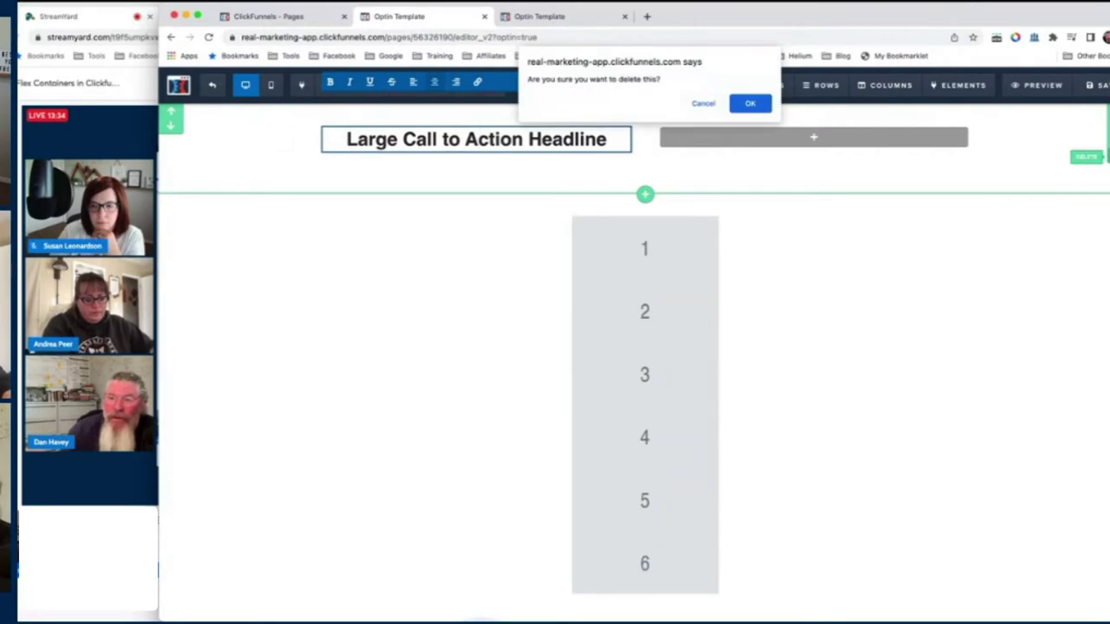
pyautogui.click(761, 105)
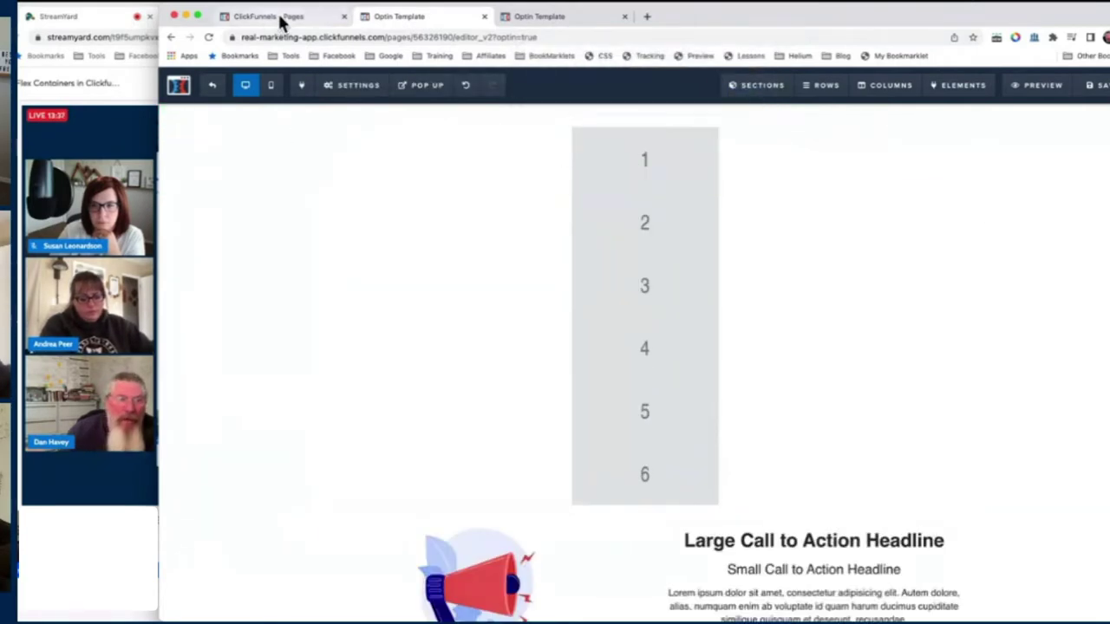
# - Switch to the Flex Example page, add a blank Flex Container section, and dismiss the element library
pyautogui.click(280, 21)
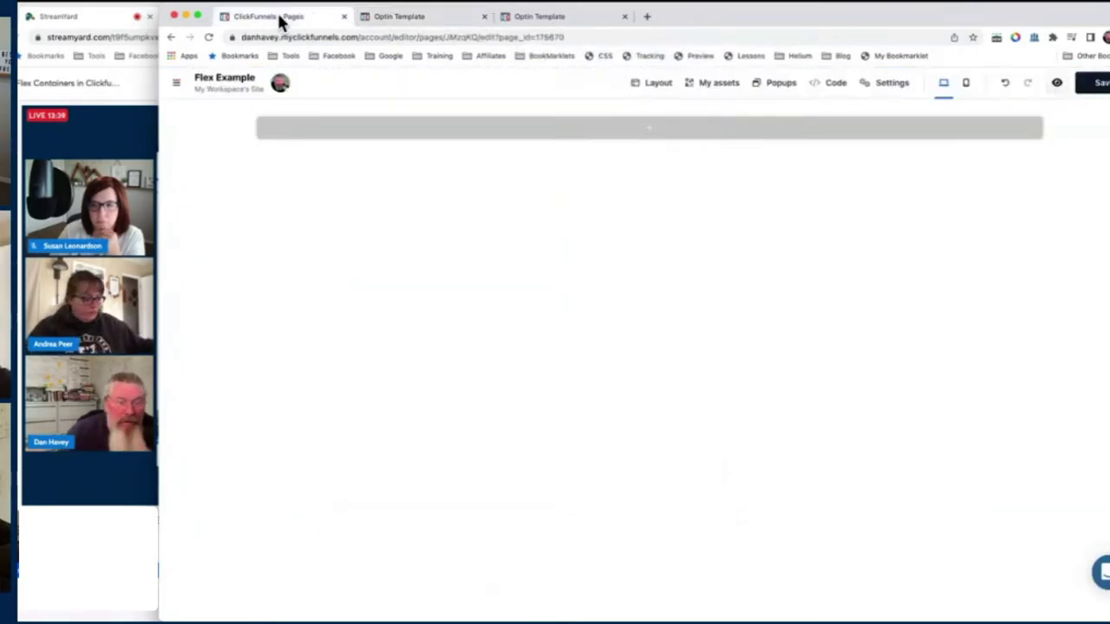
pyautogui.click(653, 132)
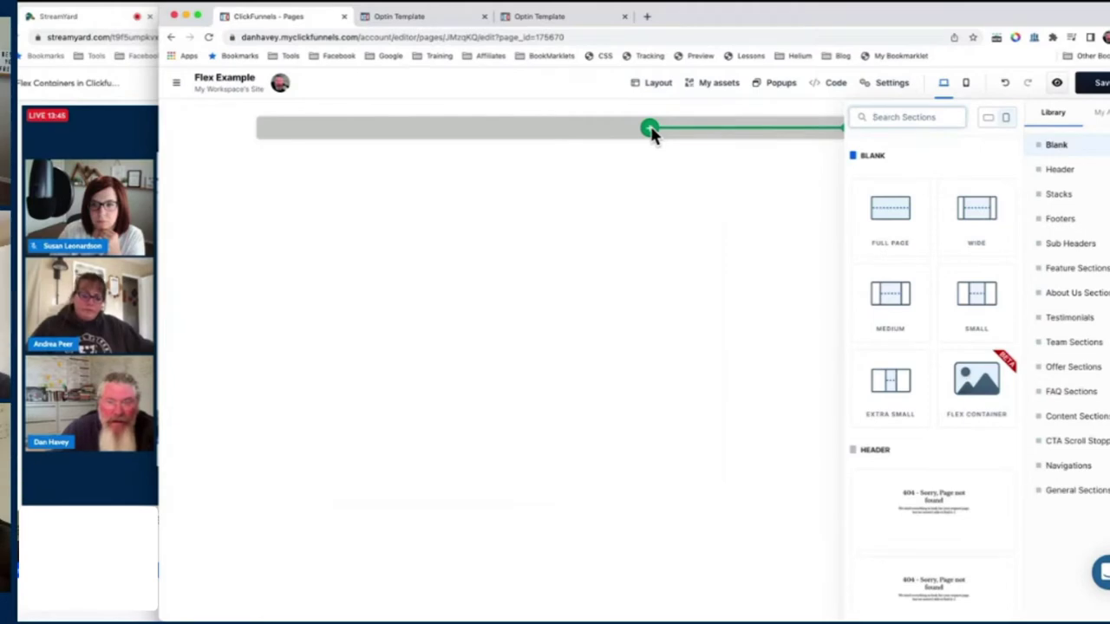
pyautogui.click(983, 390)
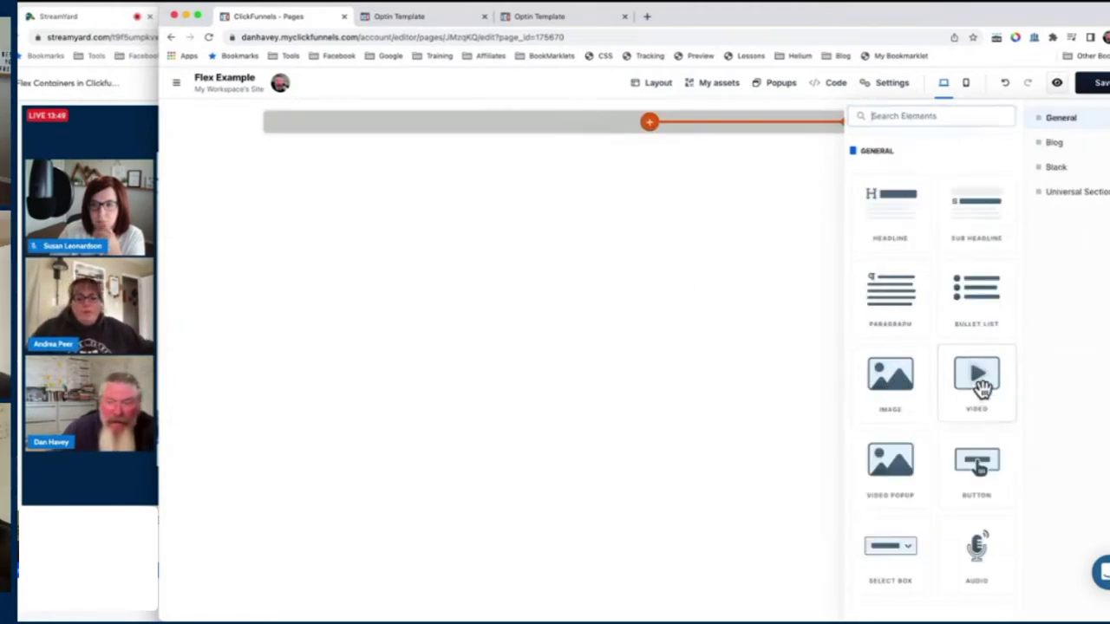
pyautogui.click(632, 248)
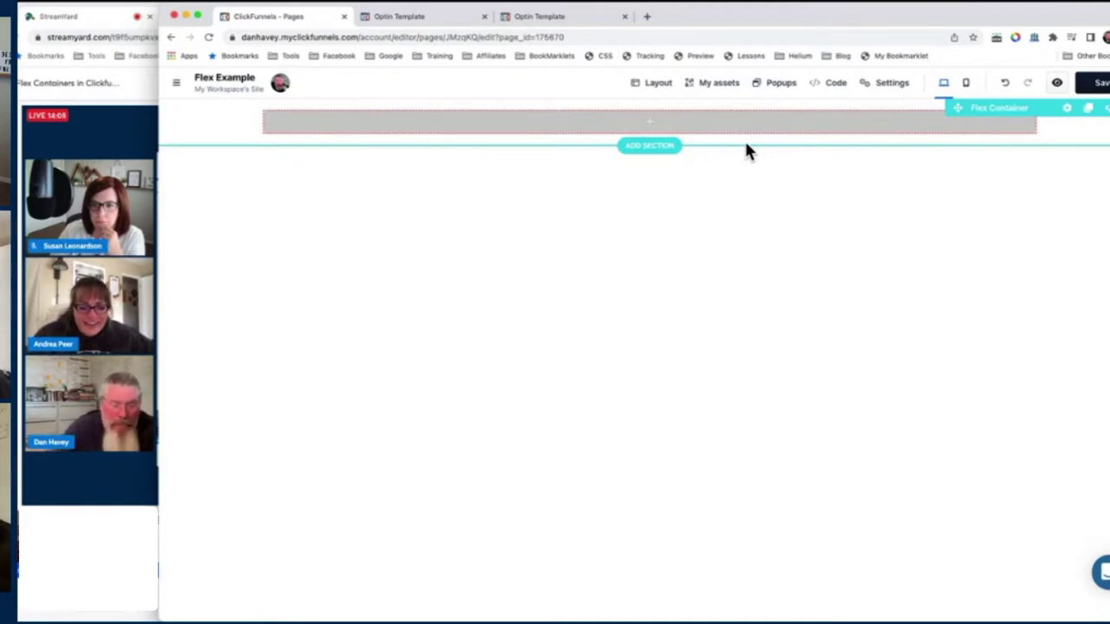
# - Bring forward the desktop and mobile mockup screenshots and place the desktop one over the page editor to examine its three-column layout
pyautogui.hotkey('ctrl', 'Up')
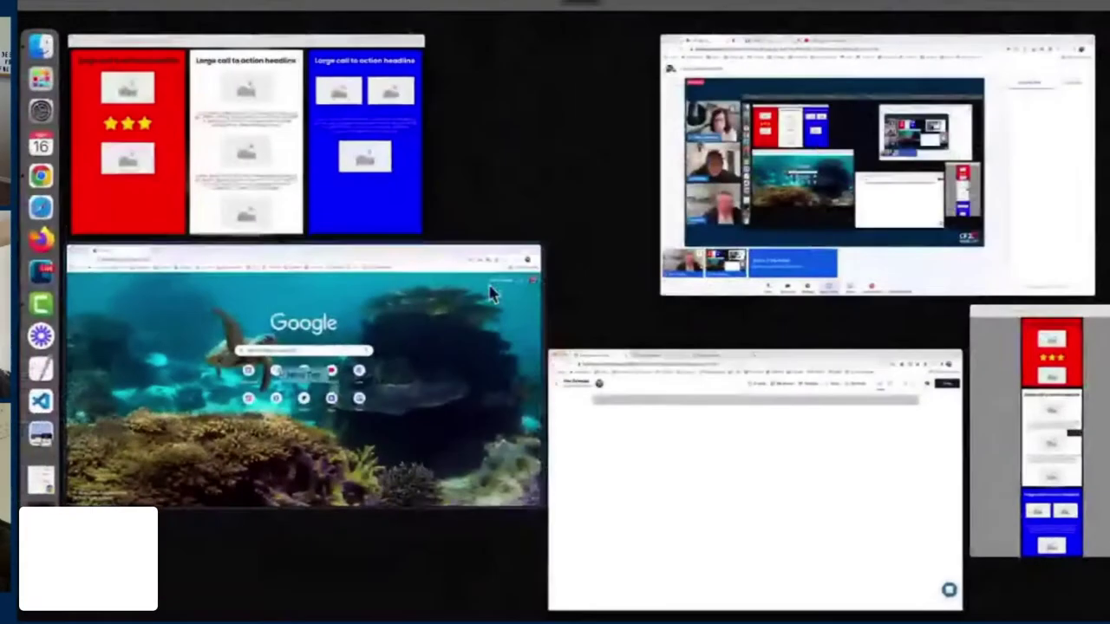
pyautogui.click(328, 209)
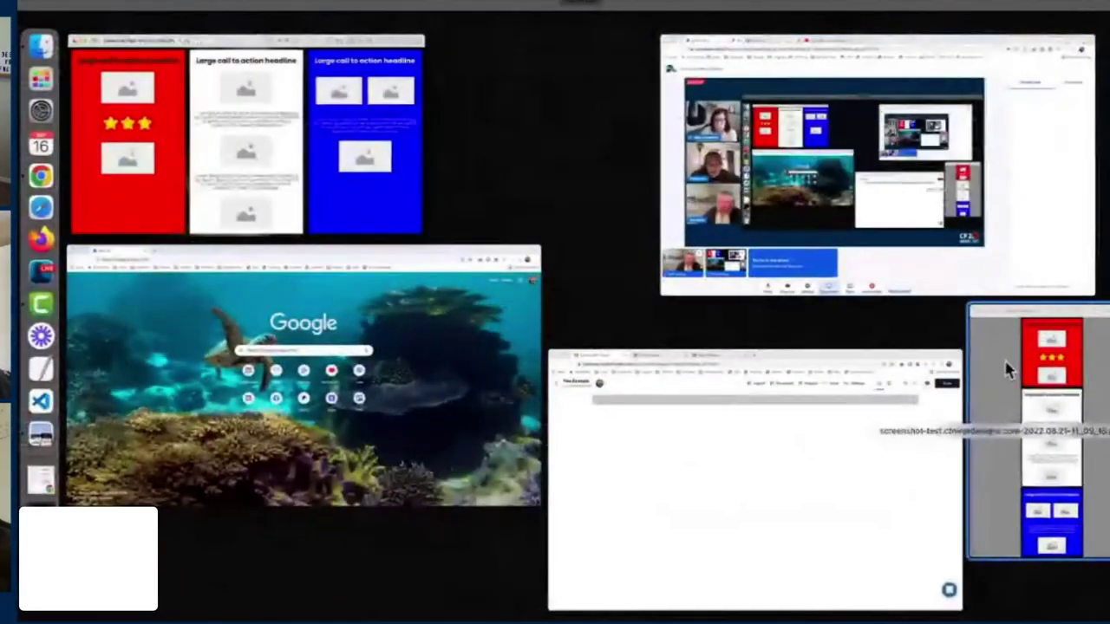
pyautogui.click(1006, 364)
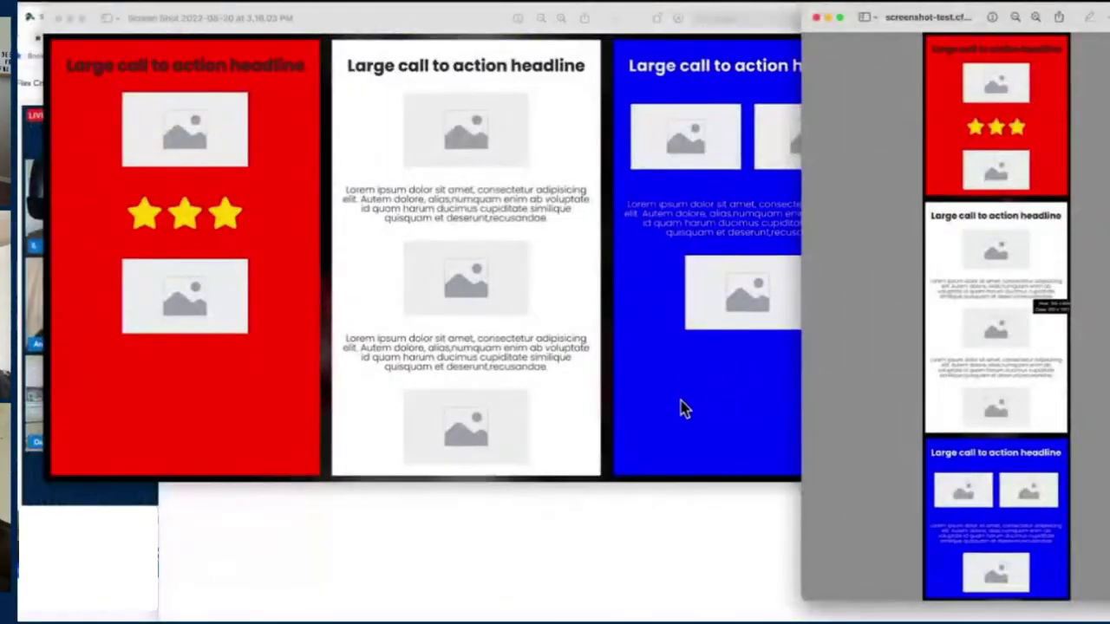
pyautogui.click(672, 421)
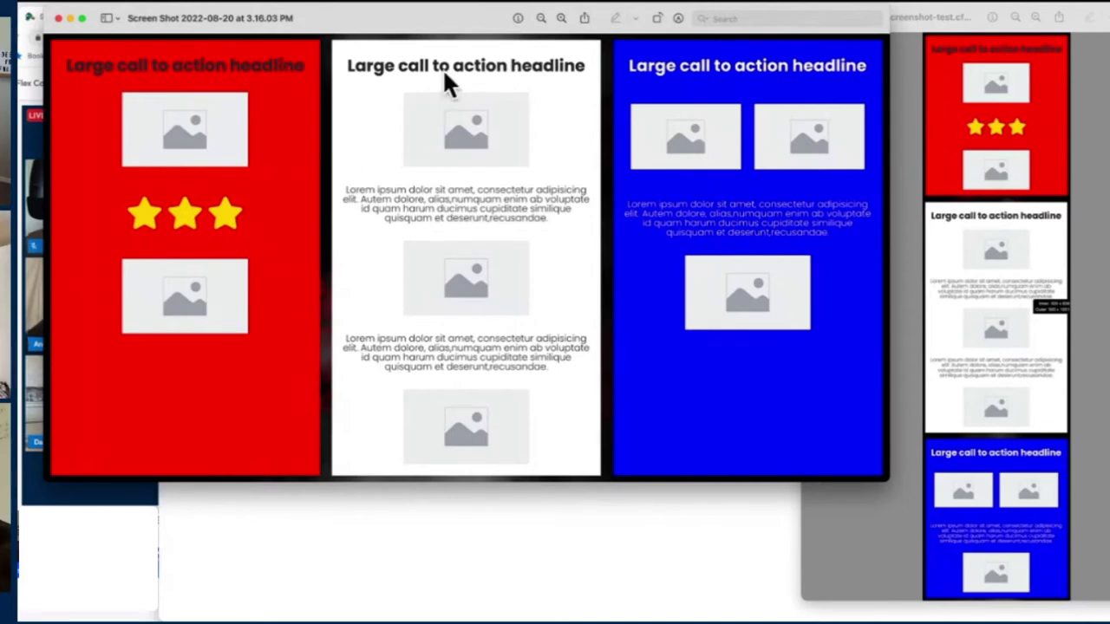
pyautogui.moveTo(449, 20); pyautogui.dragTo(565, 9)
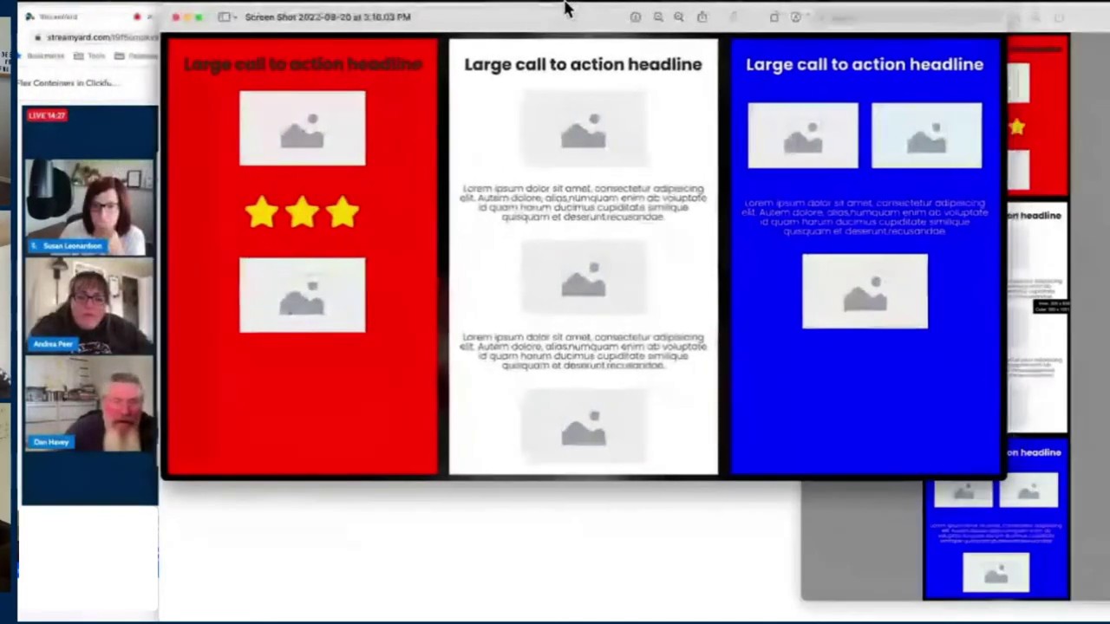
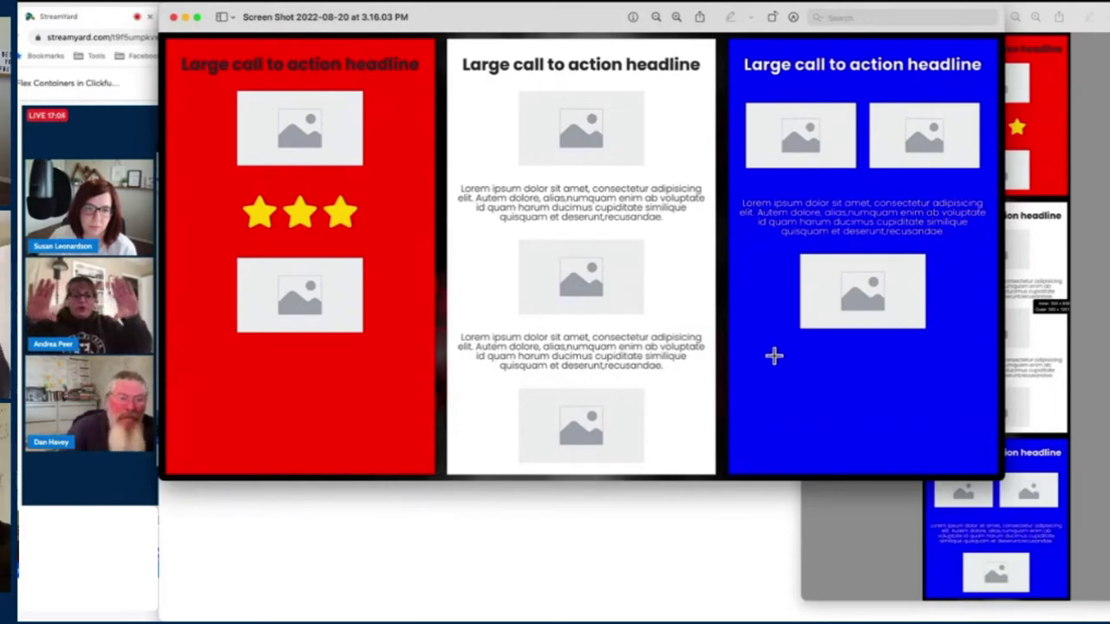
# - Return to the browser and examine the uneven heights of the red, green and blue columns in the Optin Template preview
pyautogui.click(723, 559)
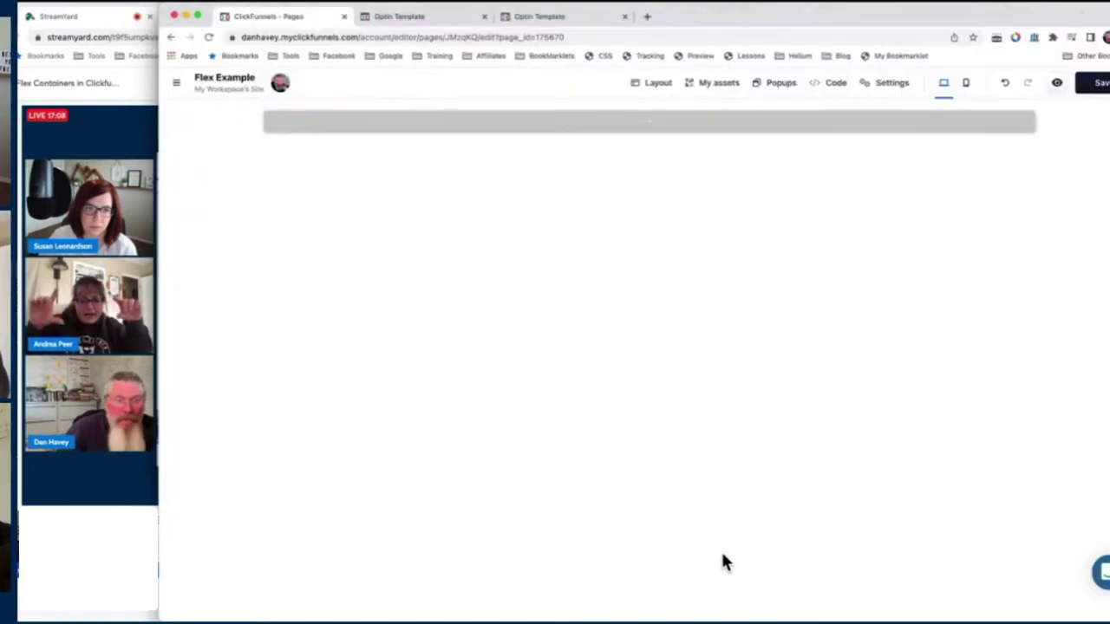
pyautogui.click(559, 24)
pyautogui.scroll(-10, 668, 300)
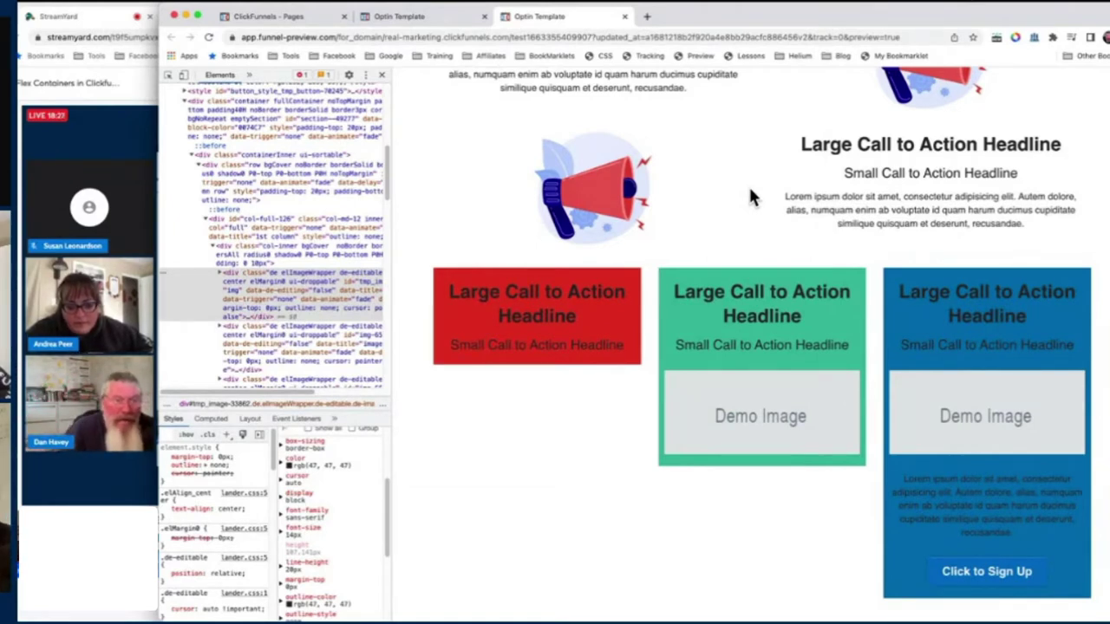
# - Bring the mockup screenshots forward again and compare the desktop three-column layout with the stacked mobile layout
pyautogui.hotkey('ctrl', 'Up')
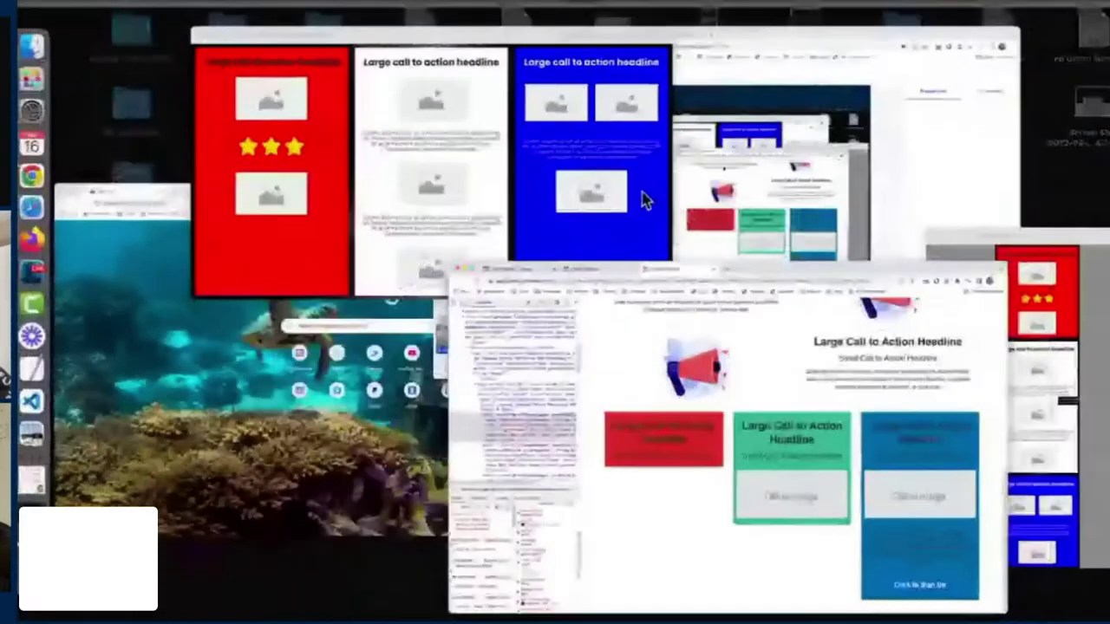
pyautogui.click(454, 216)
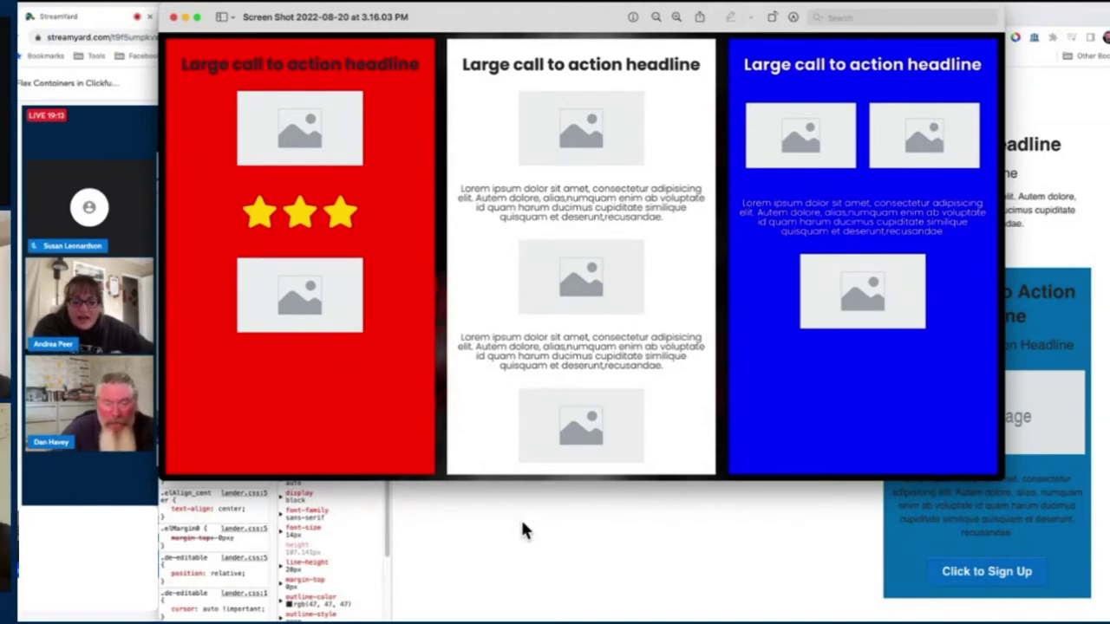
pyautogui.hotkey('ctrl', 'Up')
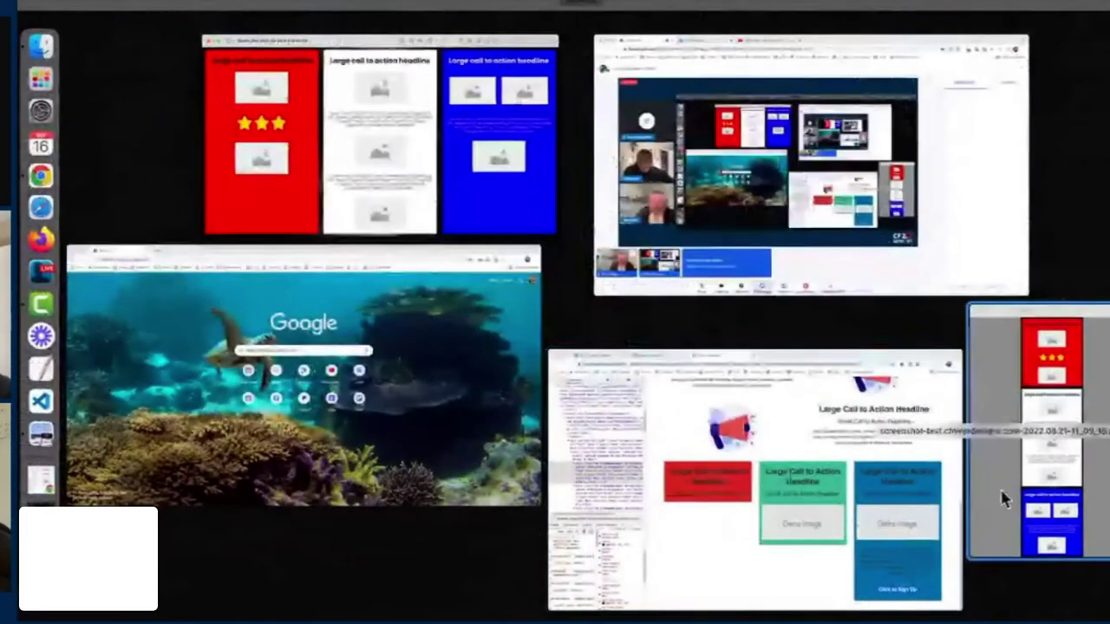
pyautogui.click(1027, 466)
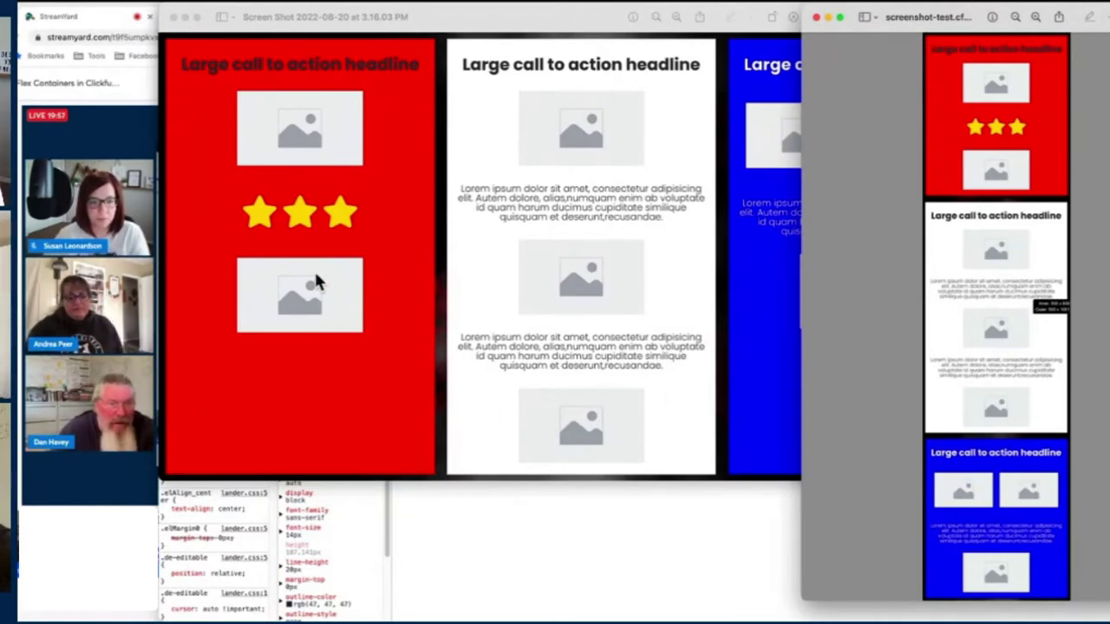
pyautogui.click(294, 388)
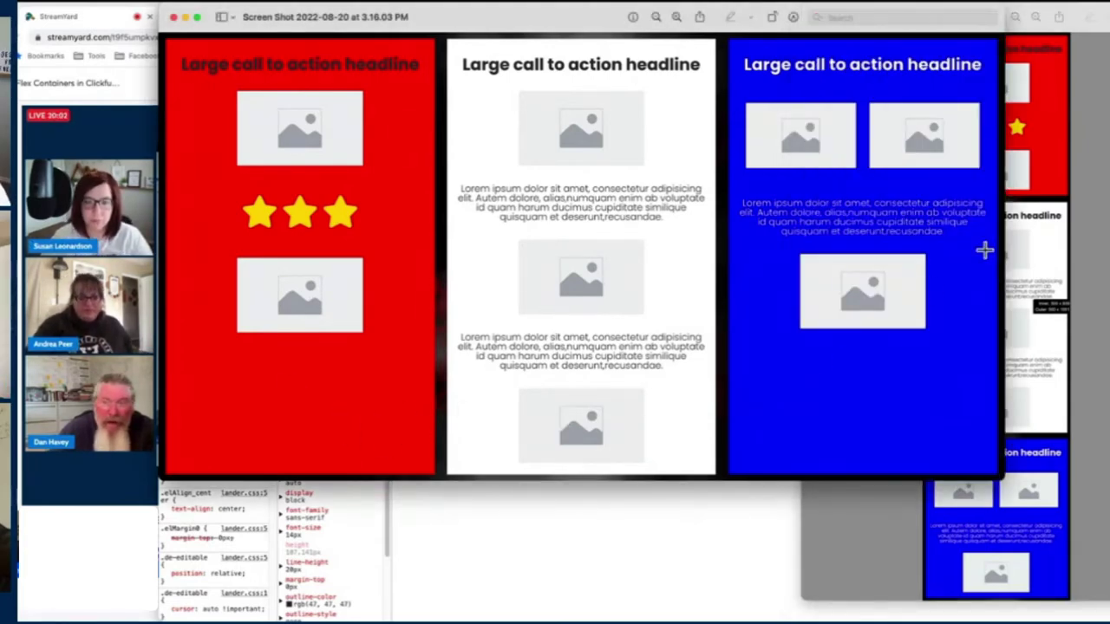
pyautogui.click(1054, 169)
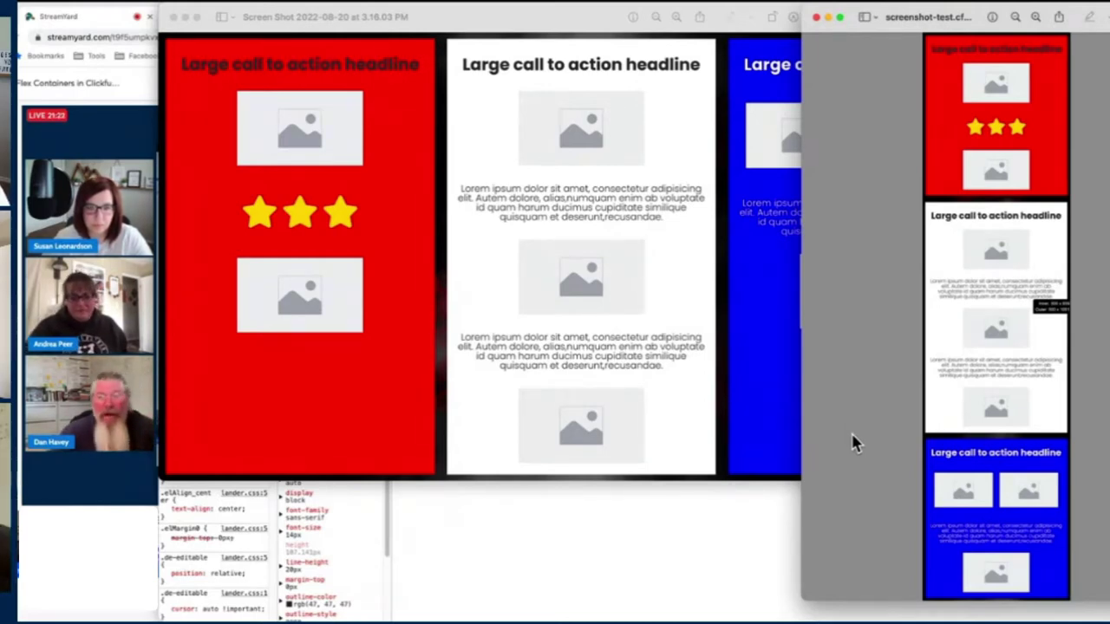
# - Return to the Flex Example page in the browser and delete its empty Flex Container
pyautogui.click(684, 549)
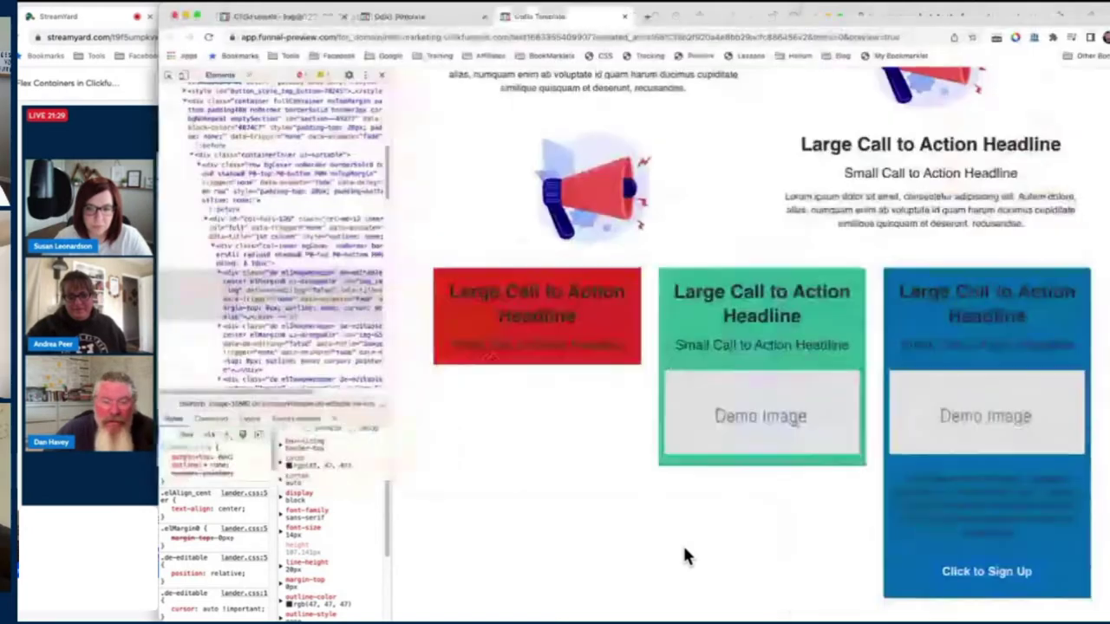
pyautogui.click(310, 24)
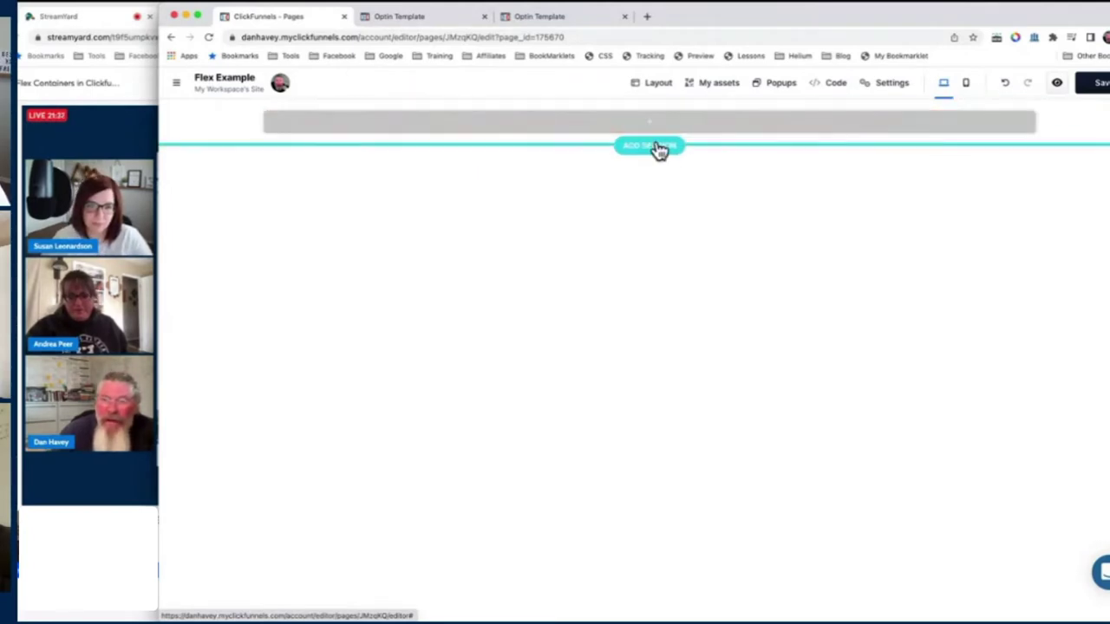
pyautogui.click(1093, 111)
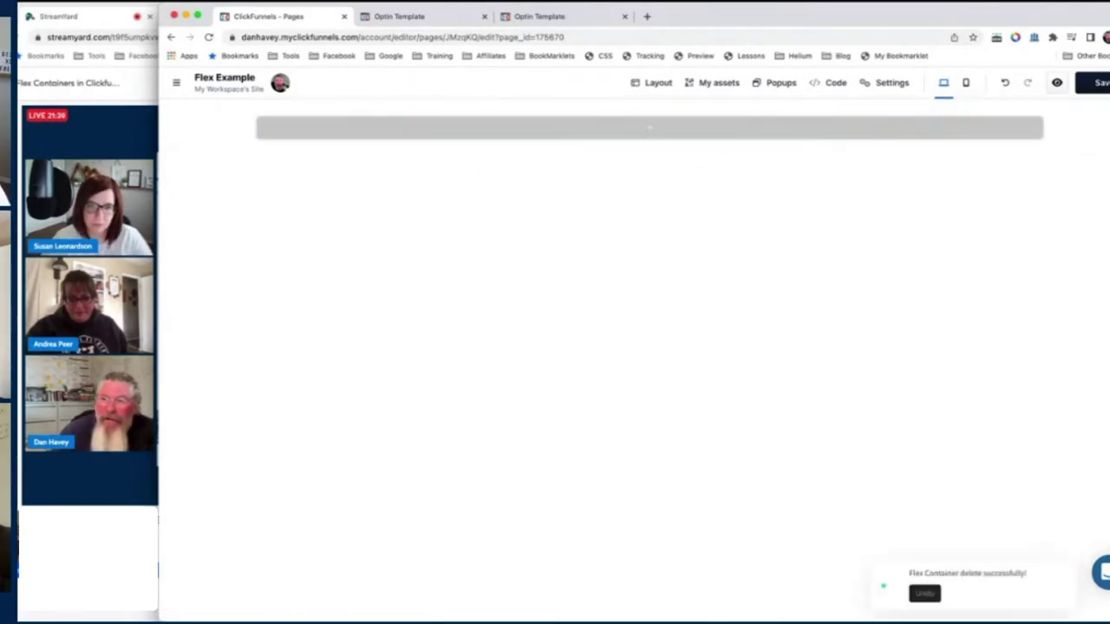
# - Add a blank Flex Container at section level on the Flex Example page and delete it again
pyautogui.click(649, 132)
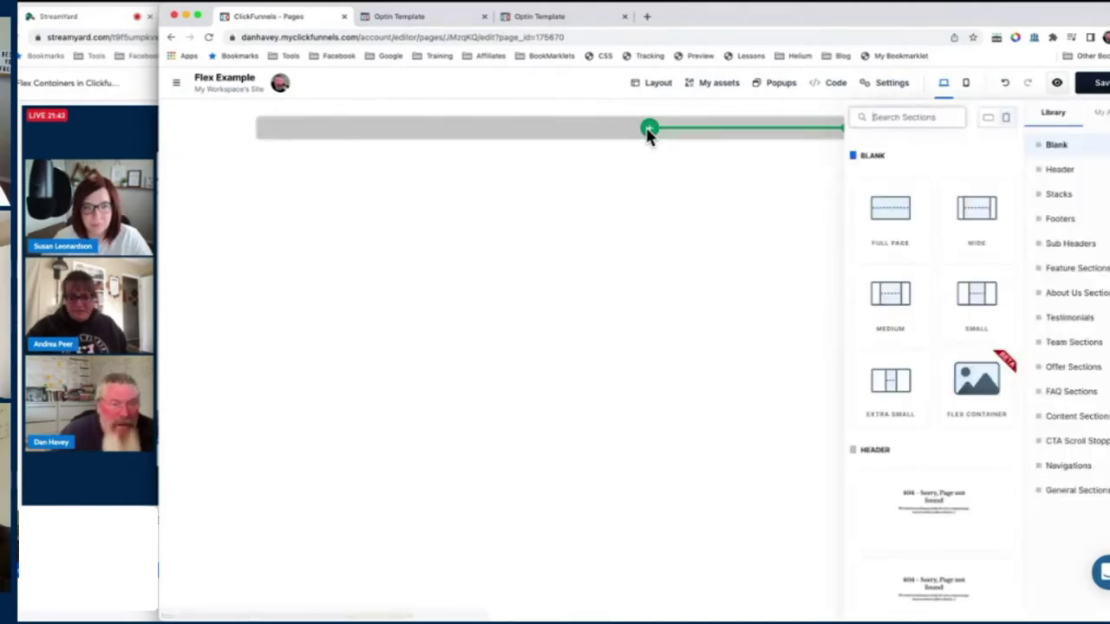
pyautogui.click(985, 384)
pyautogui.click(736, 245)
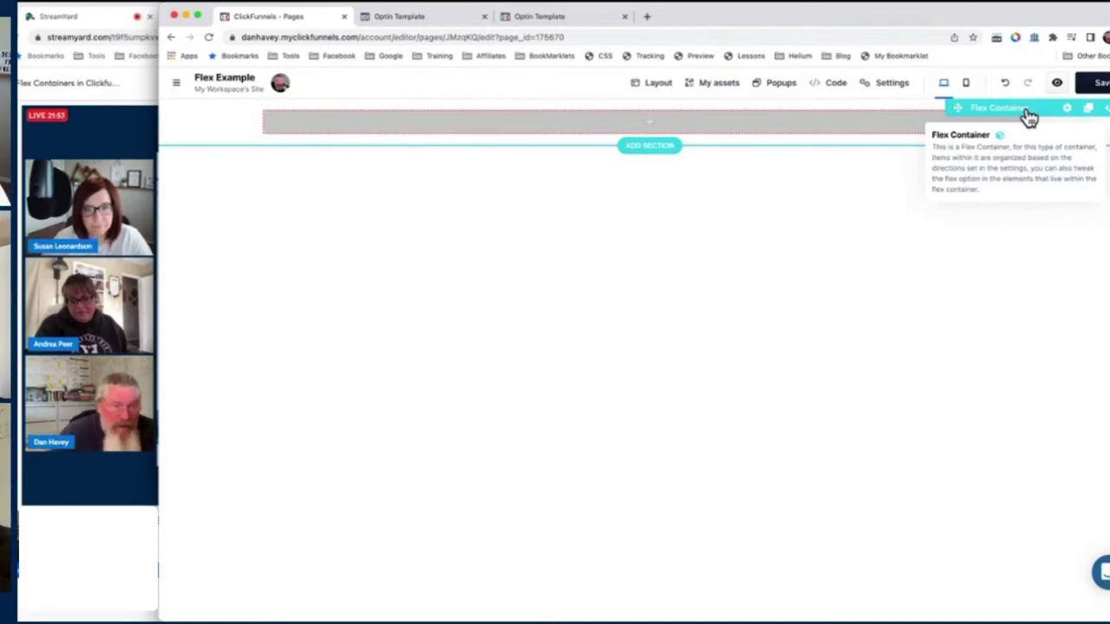
pyautogui.click(1106, 108)
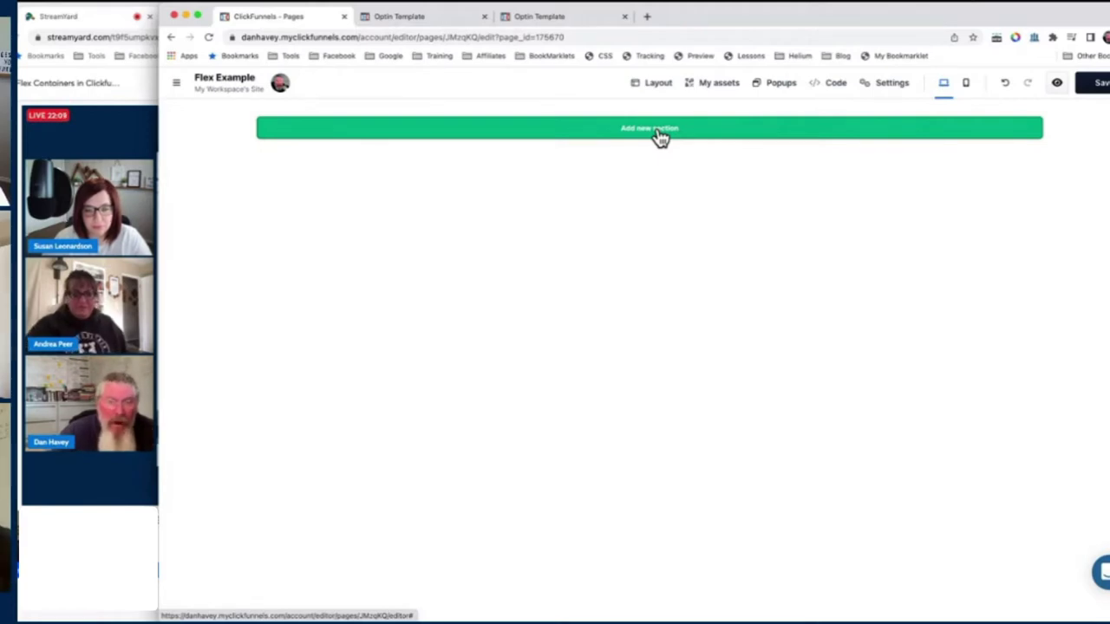
# - Add a blank Full Page section, insert a Flex Container in it at row level, and open the container's settings
pyautogui.click(659, 130)
pyautogui.click(881, 207)
pyautogui.click(883, 208)
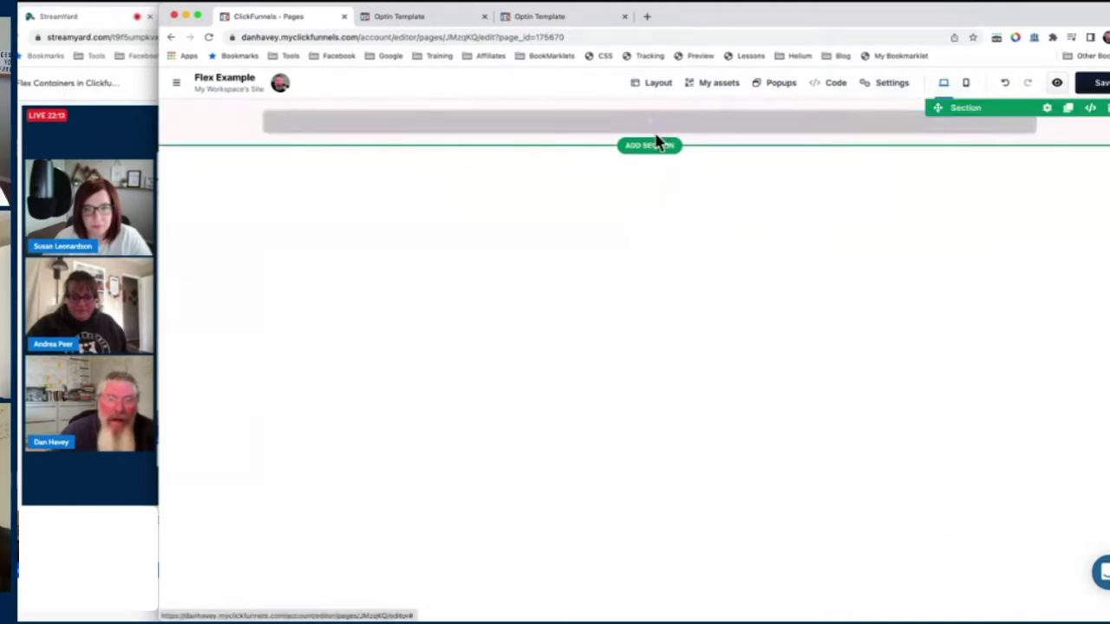
pyautogui.click(659, 126)
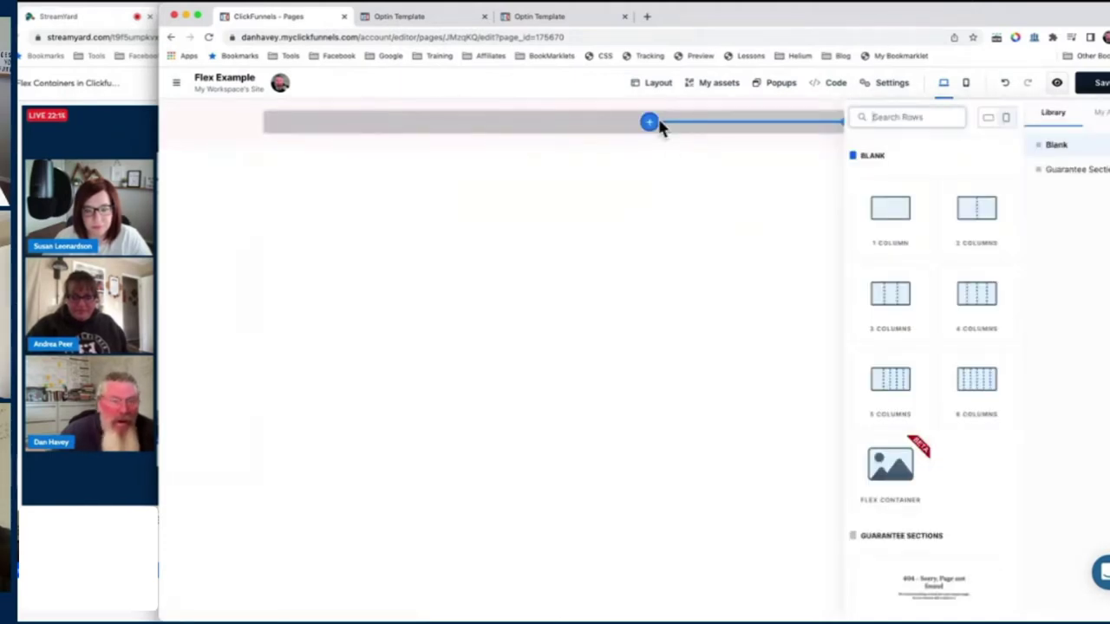
pyautogui.click(891, 469)
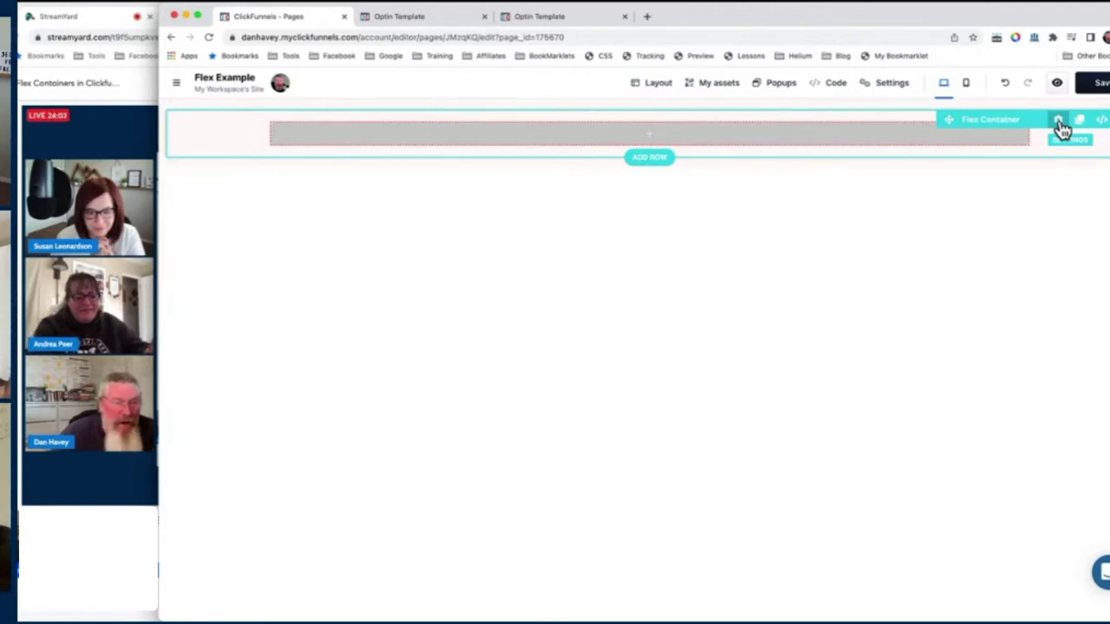
pyautogui.click(1059, 121)
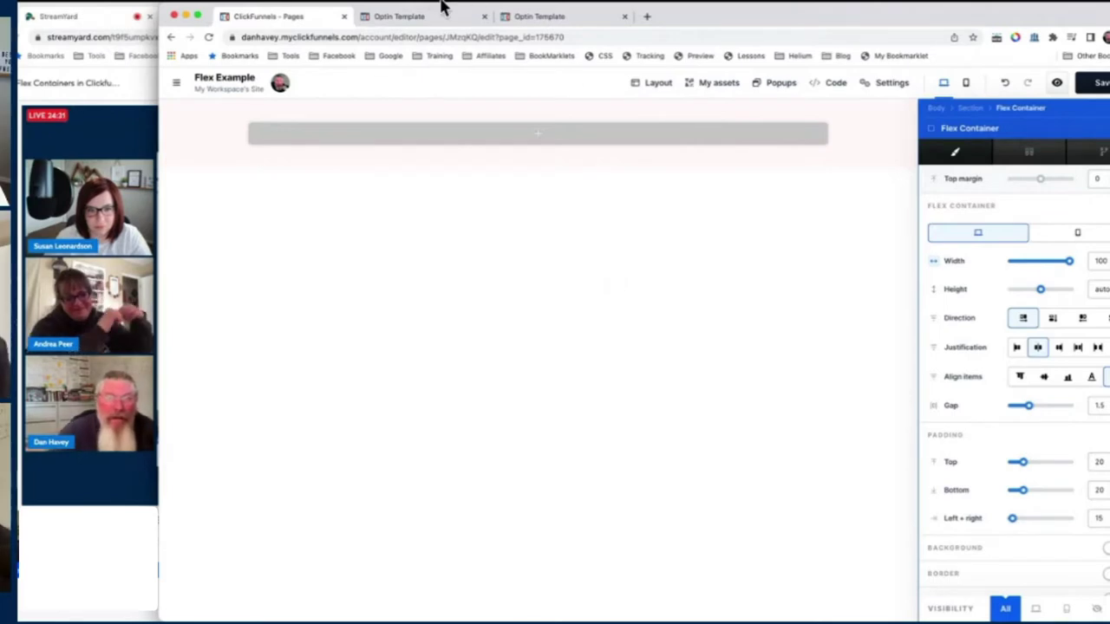
# - Examine the stacked numbered images in the Optin Template editor and compare them with the desktop three-column mockup screenshot
pyautogui.click(427, 21)
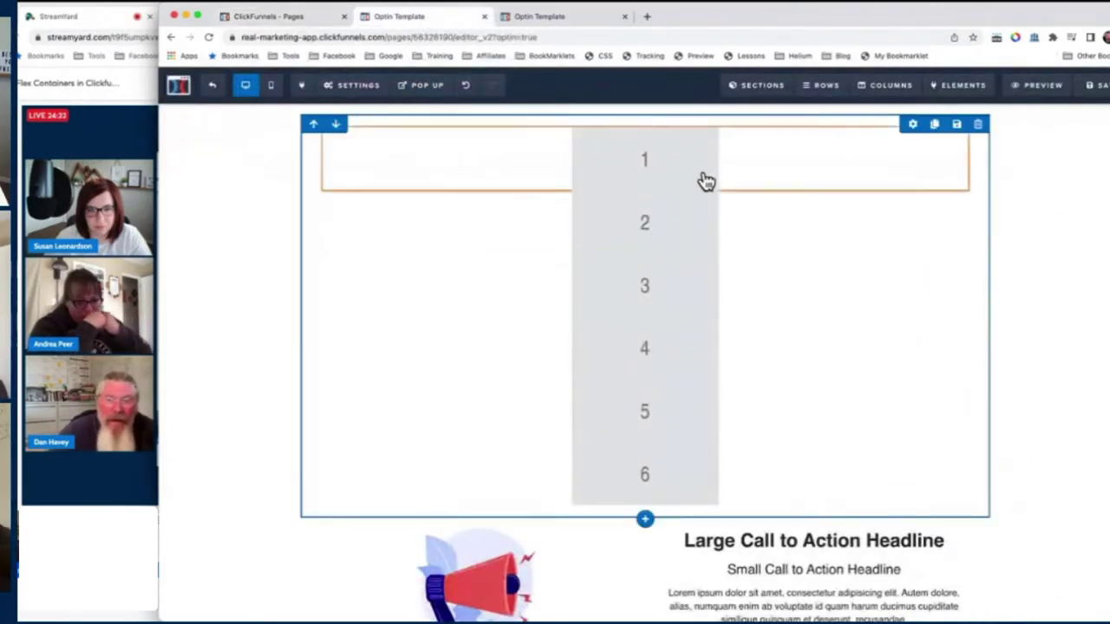
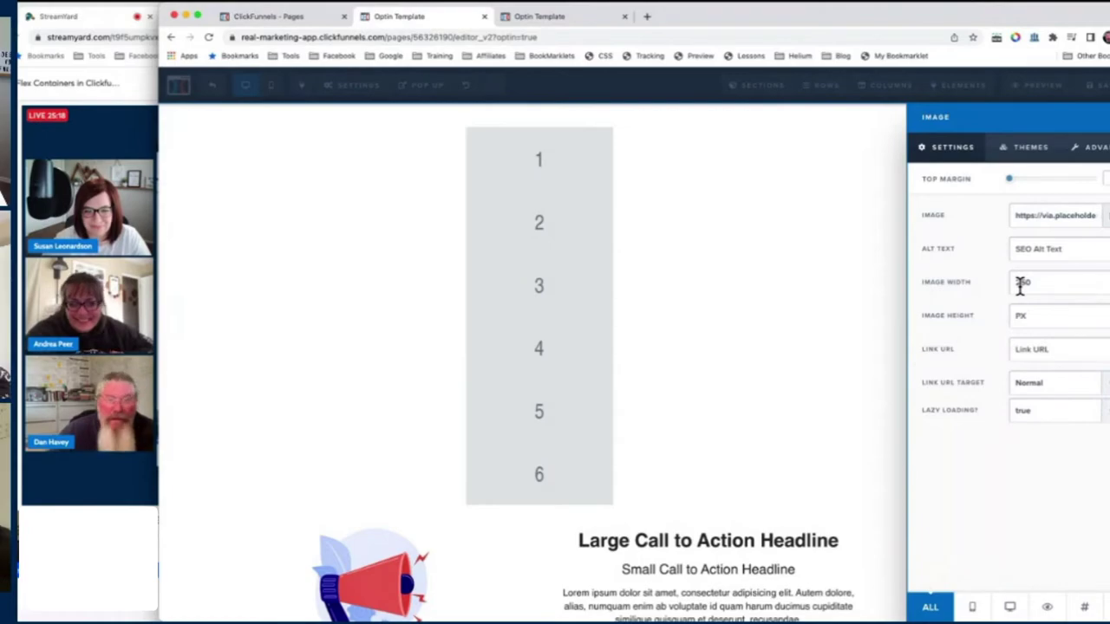
pyautogui.hotkey('ctrl', 'Up')
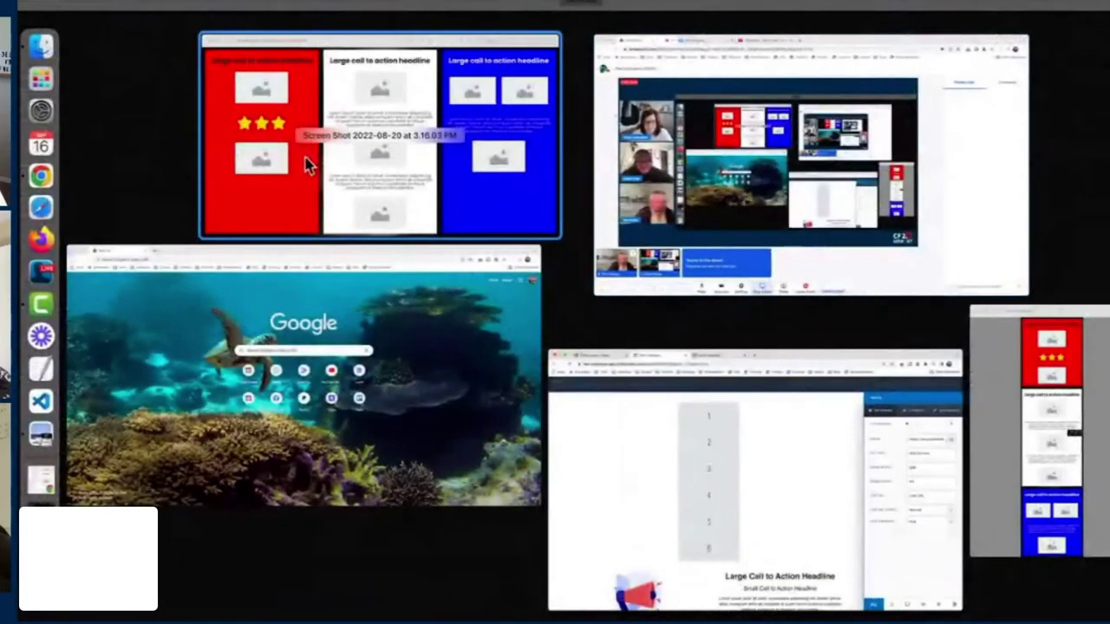
pyautogui.click(304, 164)
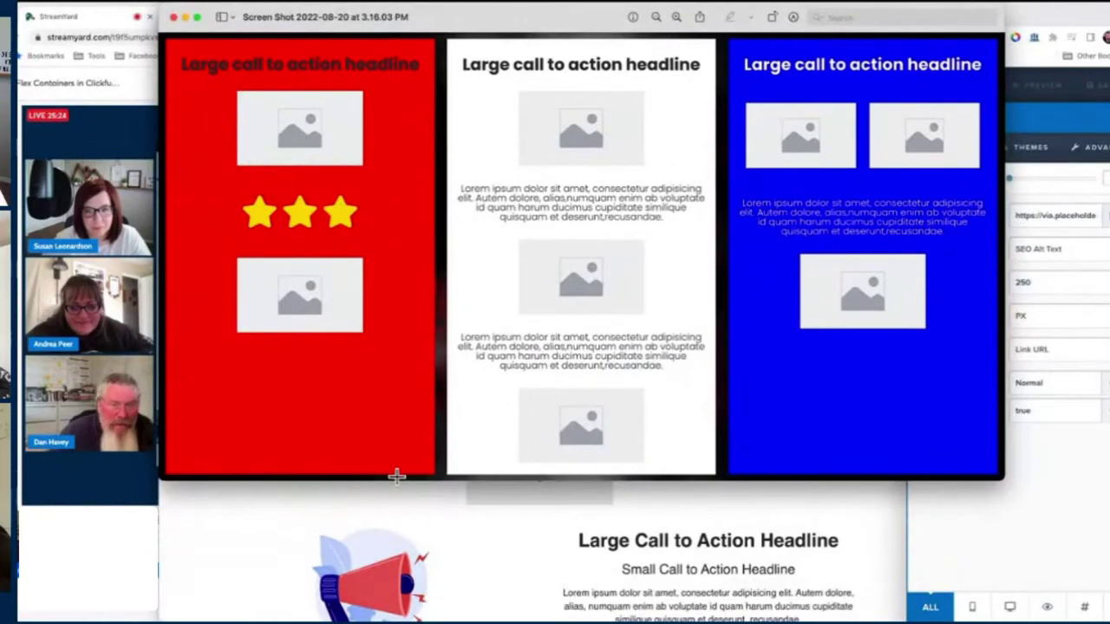
pyautogui.click(401, 505)
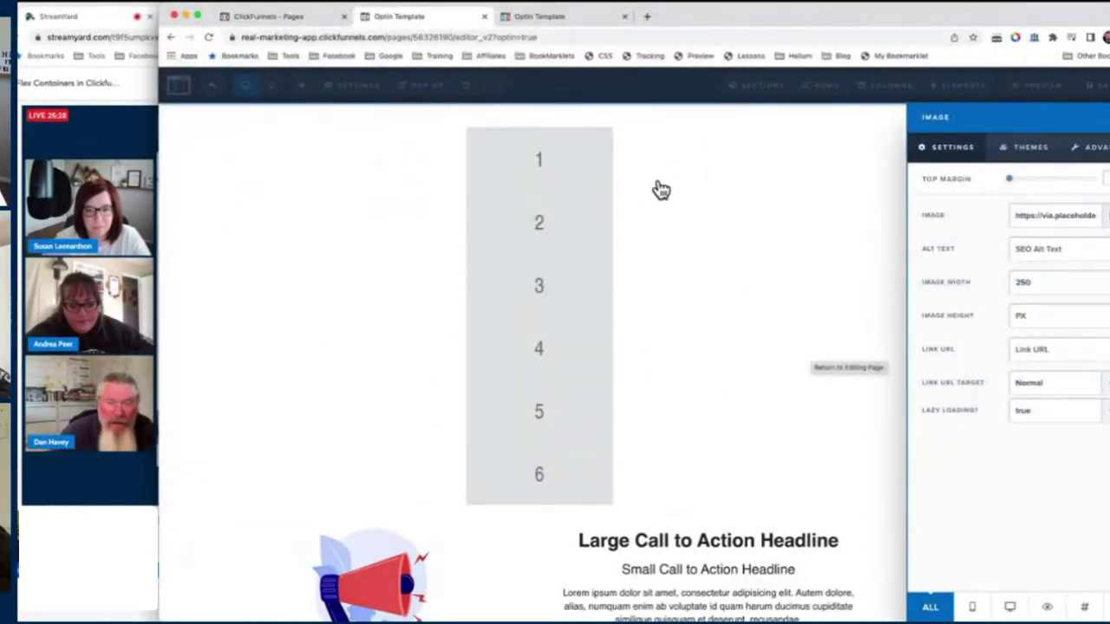
pyautogui.click(592, 178)
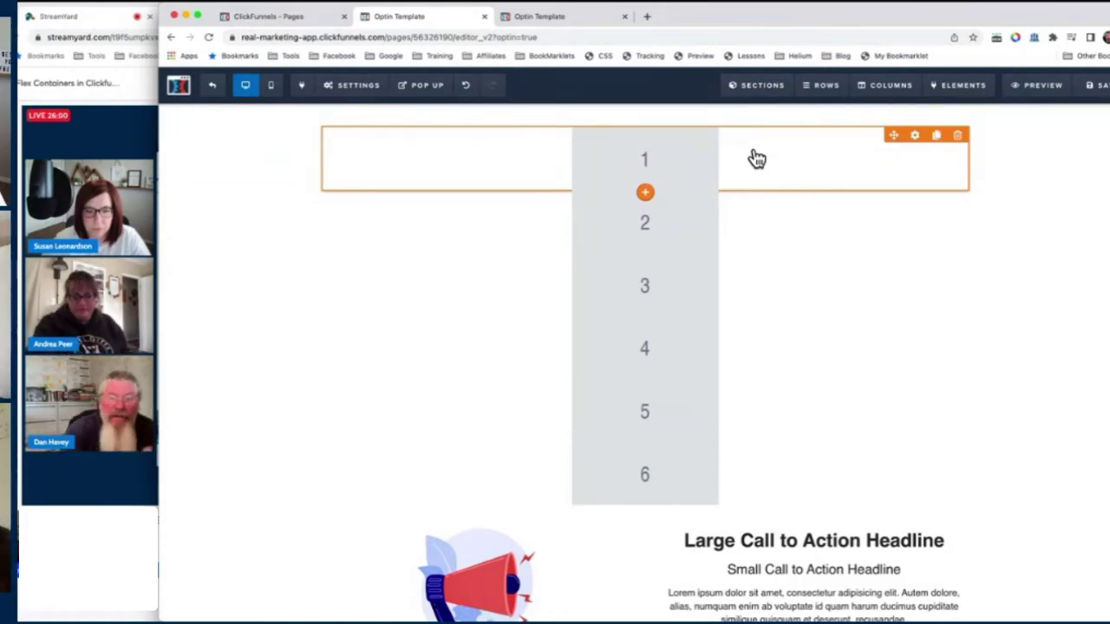
# - Inspect the first numbered image's wrapper in the Optin Template preview, checking the Flex Container settings on the Flex Example page in between
pyautogui.click(557, 18)
pyautogui.scroll(10, 607, 286)
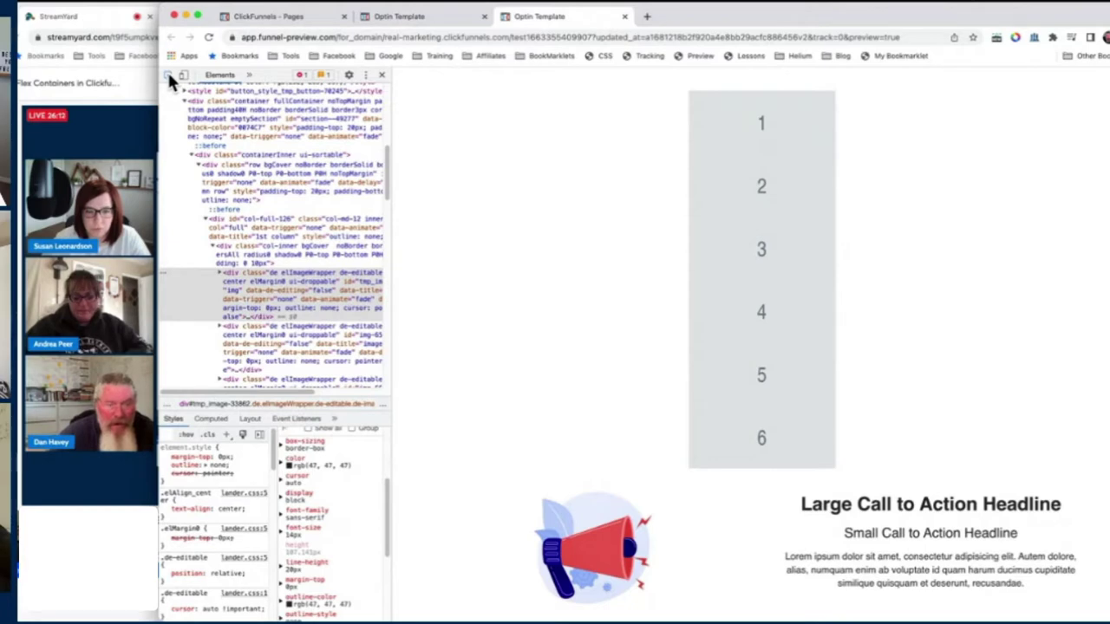
pyautogui.click(283, 26)
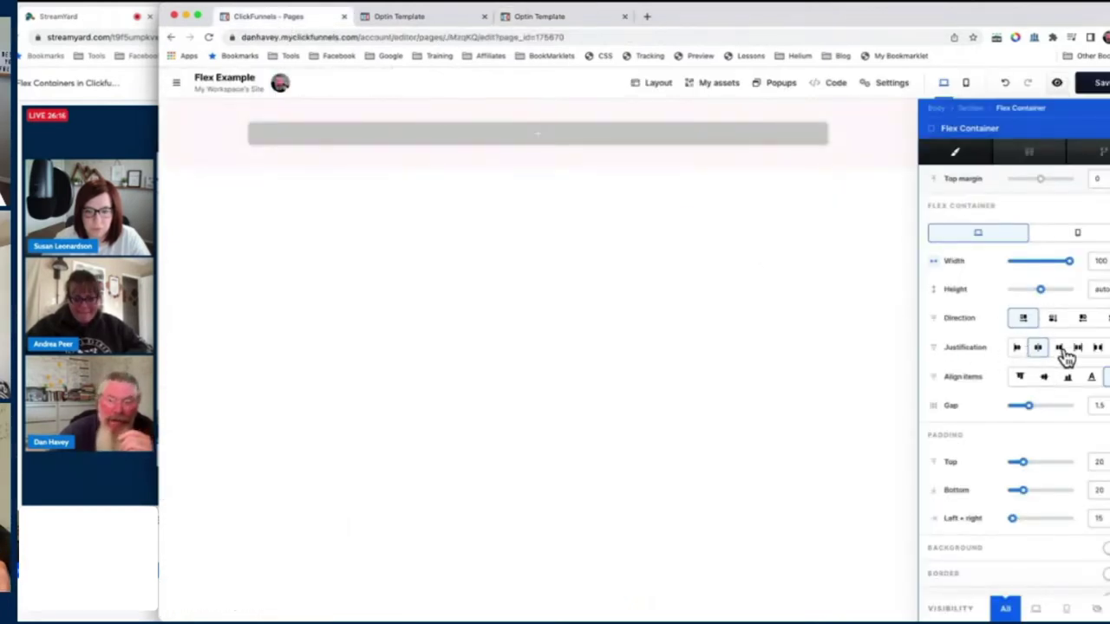
pyautogui.click(527, 20)
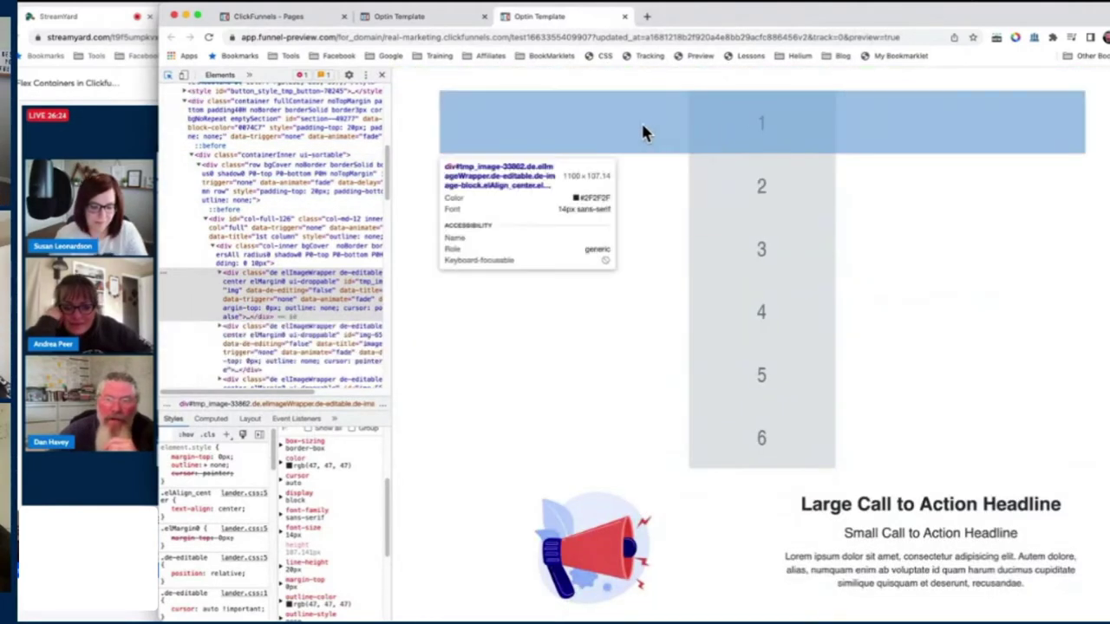
pyautogui.click(646, 121)
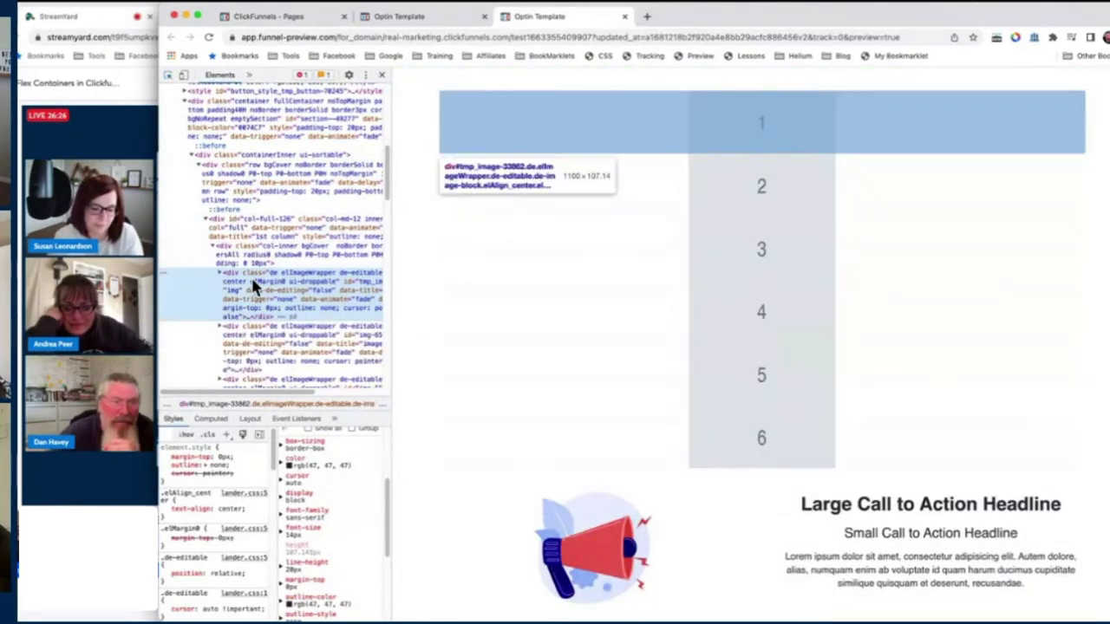
pyautogui.scroll(-1, 253, 286)
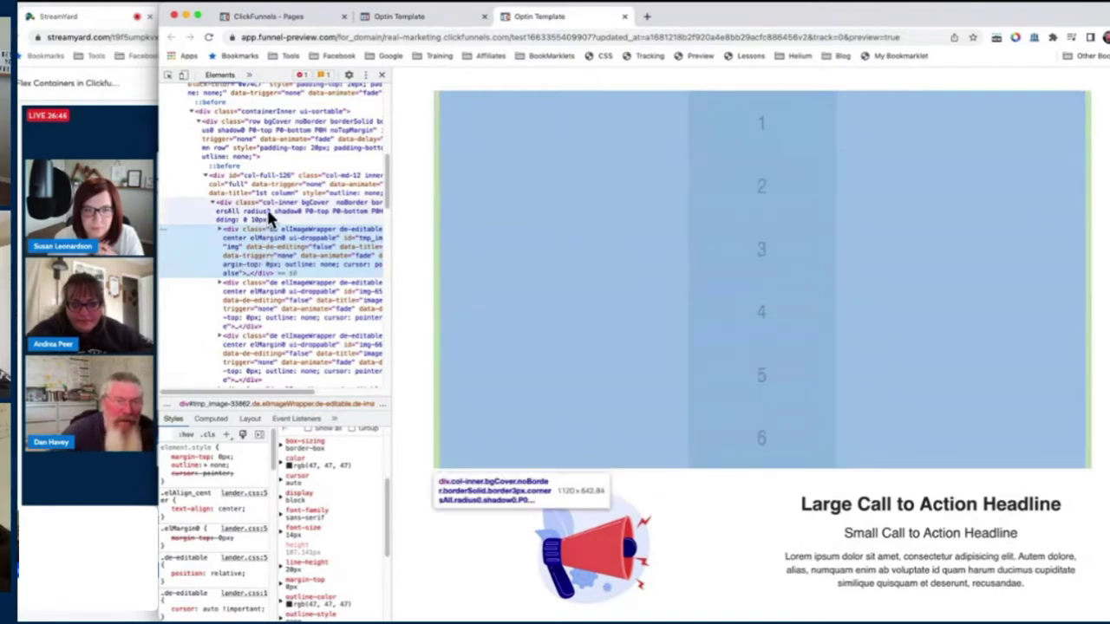
# - Add display: flex to the inline style of the col-inner div that holds the six numbered images
pyautogui.click(270, 215)
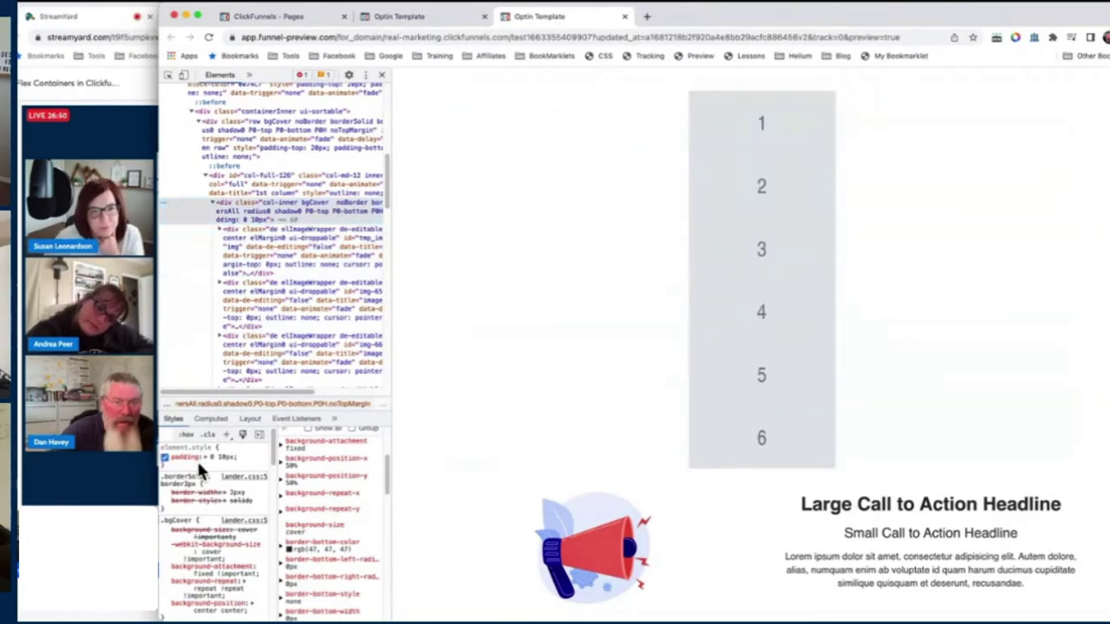
pyautogui.click(196, 460)
pyautogui.write('display')
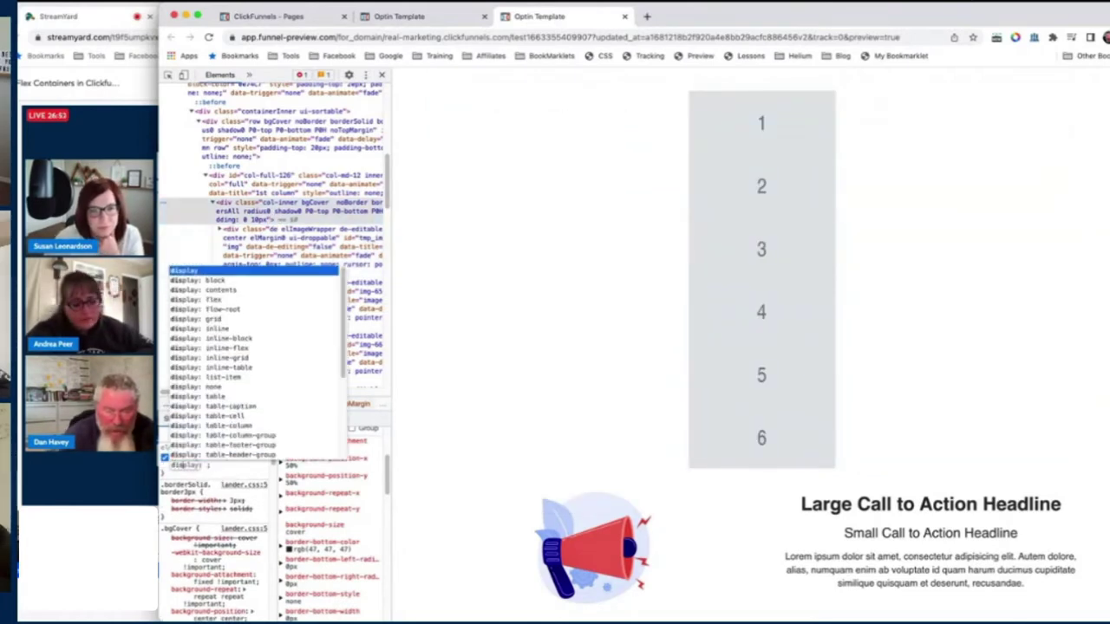
pyautogui.press('Tab')
pyautogui.write('fl')
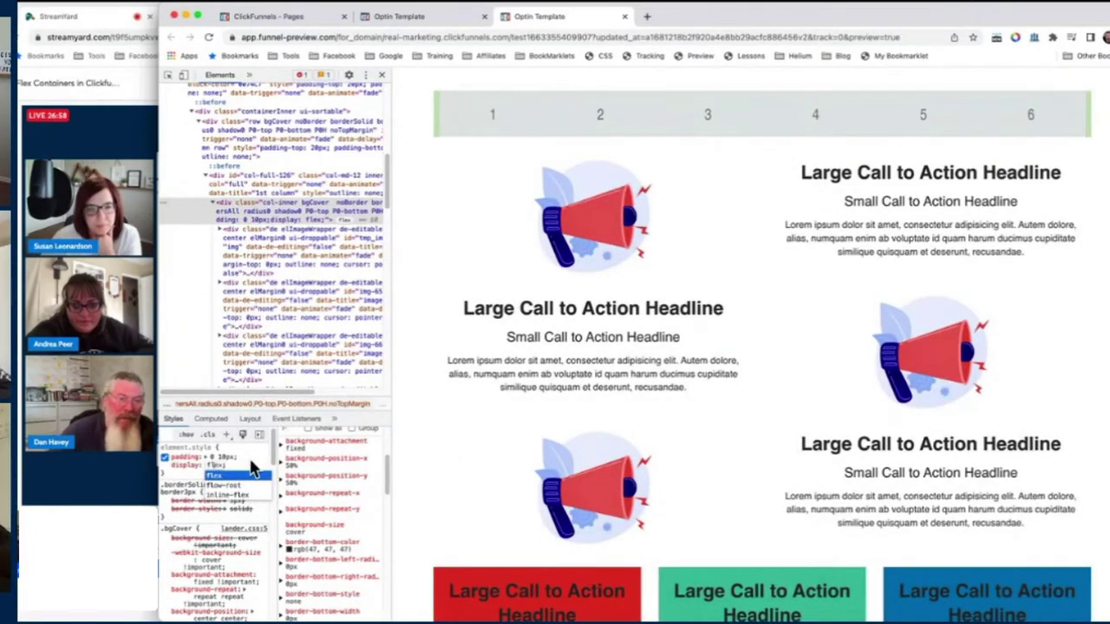
pyautogui.press('Return')
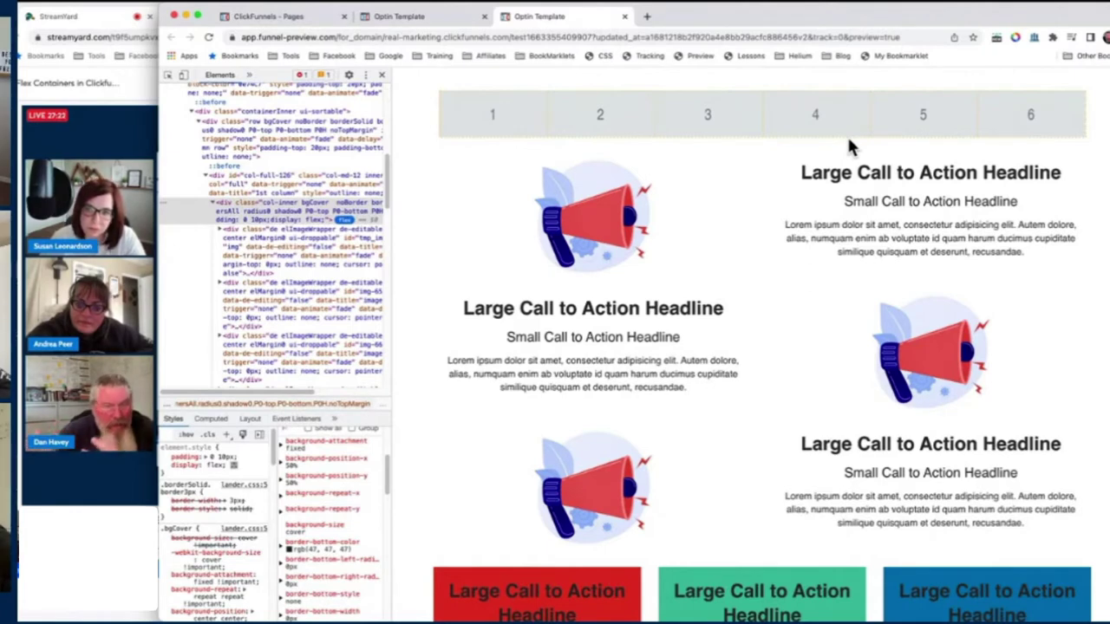
# - Open the flexbox editor for the col-inner div's display property and compare its options with the Flex Container settings on the Flex Example page
pyautogui.click(334, 20)
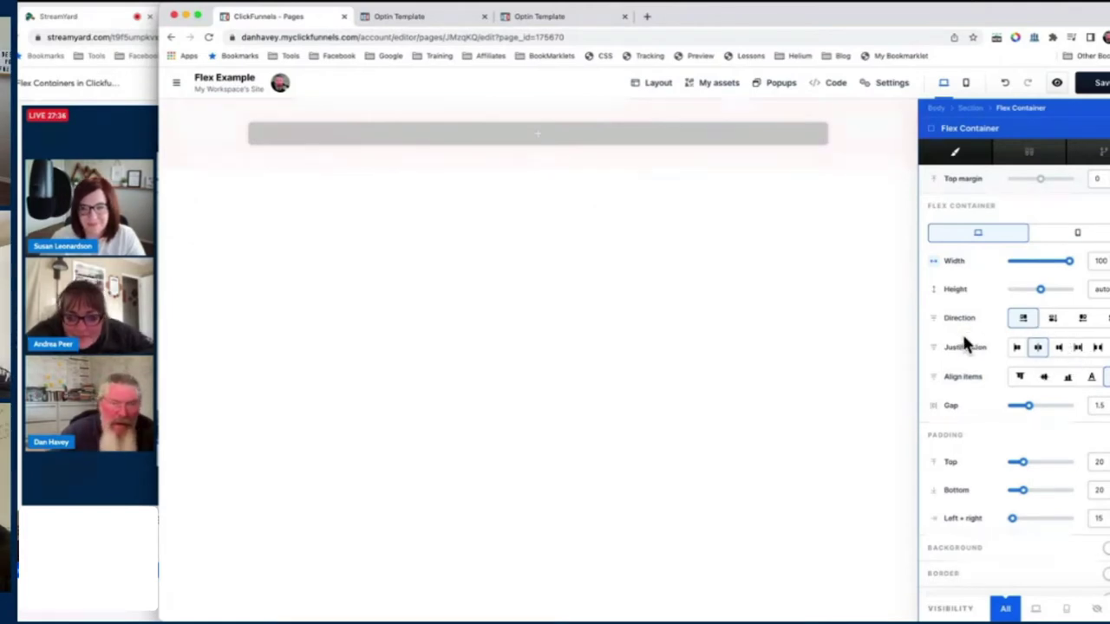
pyautogui.click(416, 25)
pyautogui.click(553, 19)
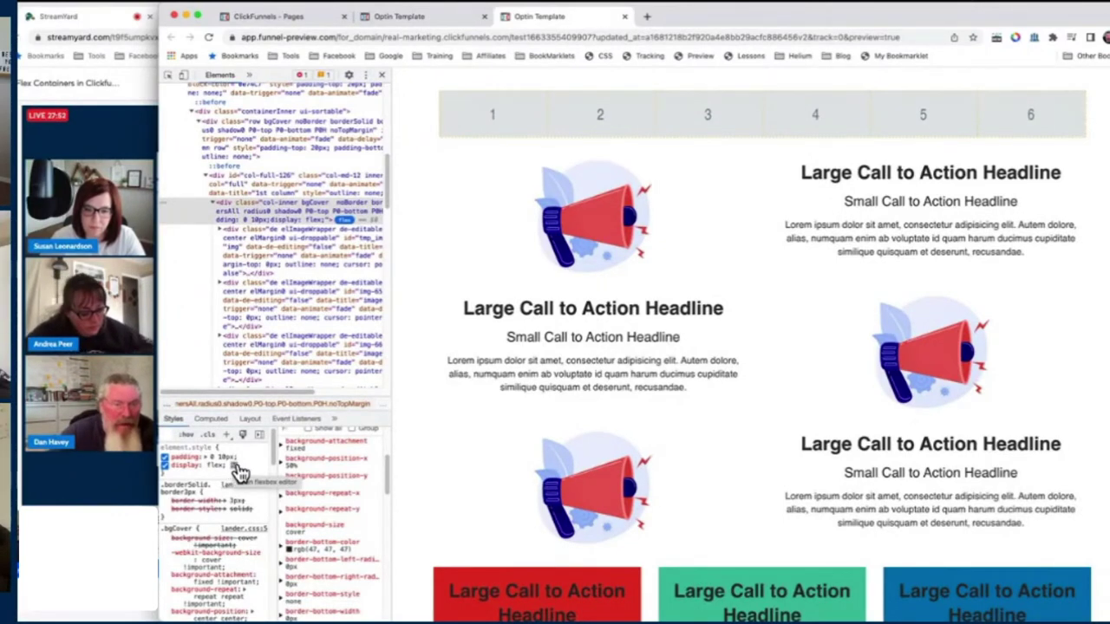
pyautogui.click(233, 465)
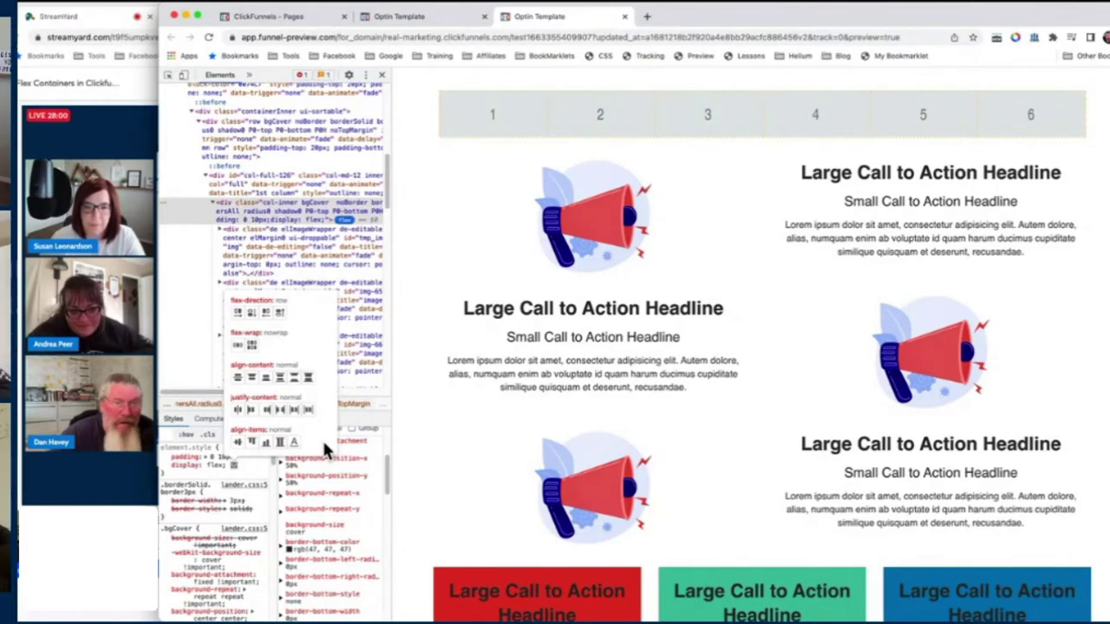
pyautogui.click(286, 16)
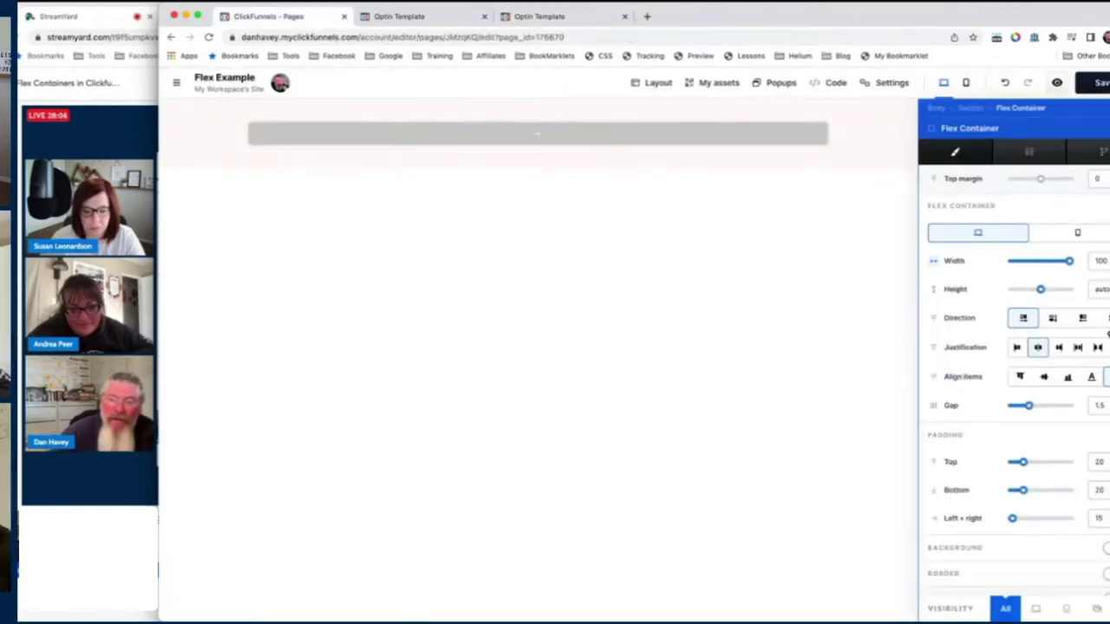
# - In the Optin Template preview, alternate the col-inner div's flex-direction between column and row, ending on column
pyautogui.click(522, 18)
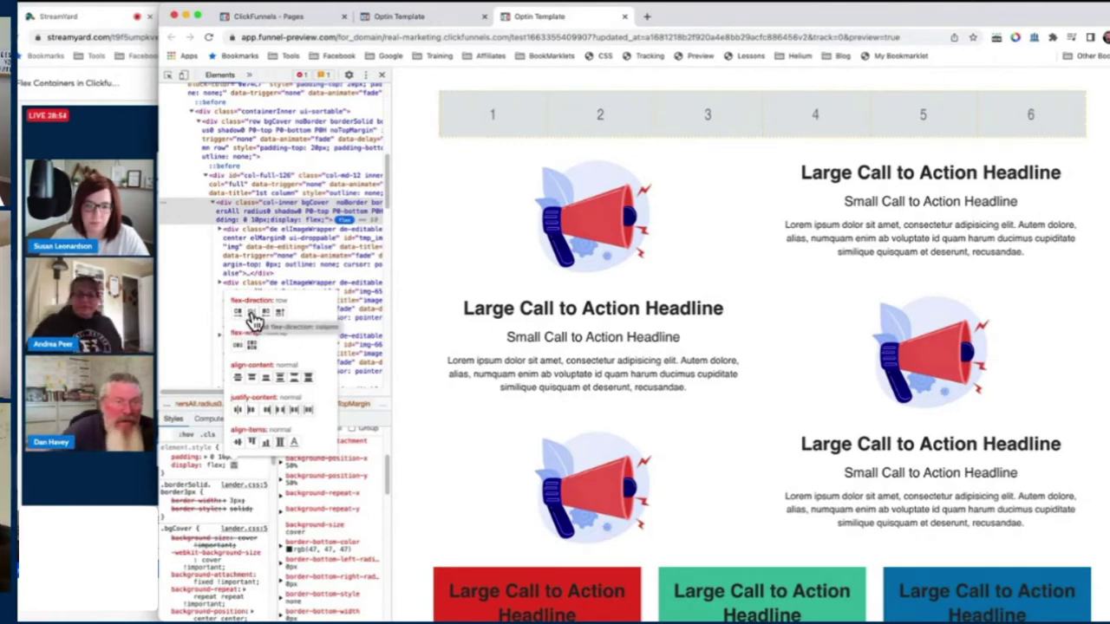
pyautogui.click(252, 314)
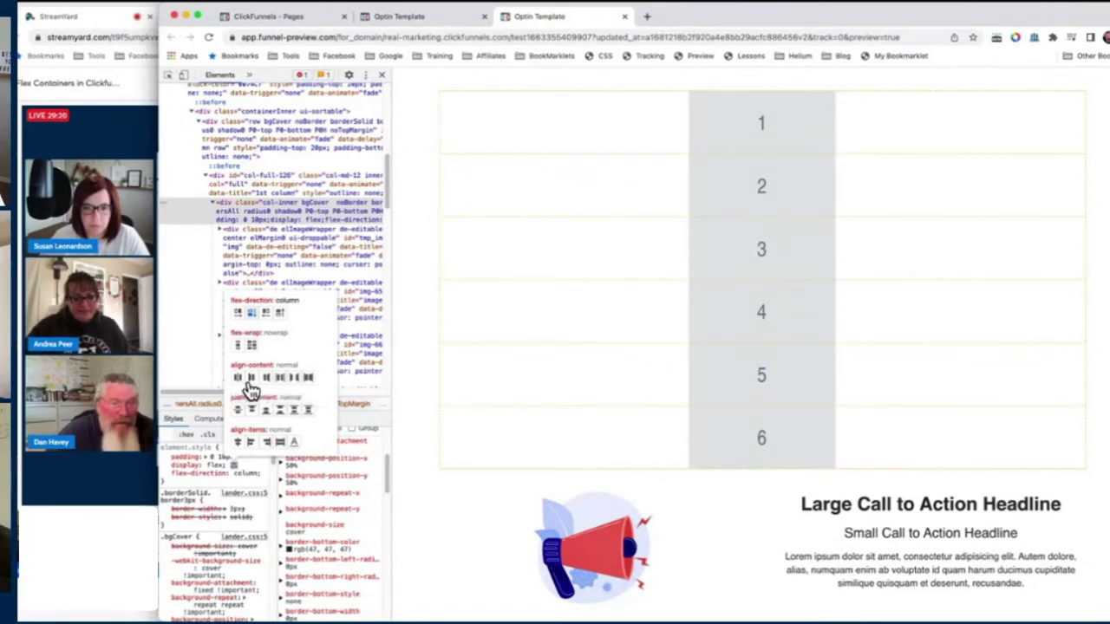
pyautogui.click(242, 320)
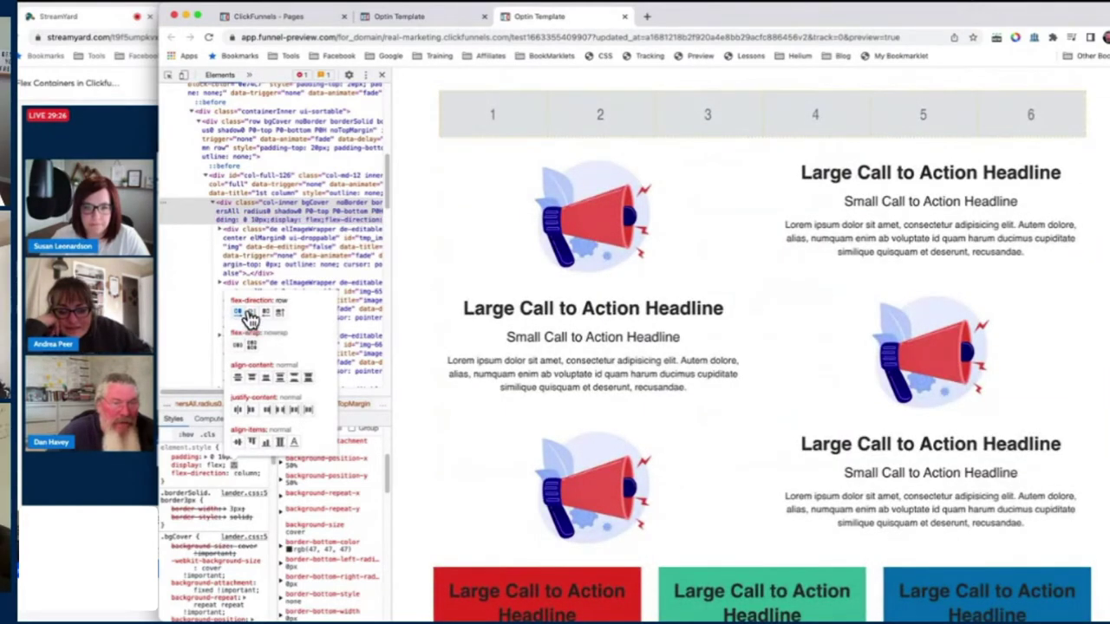
pyautogui.click(250, 317)
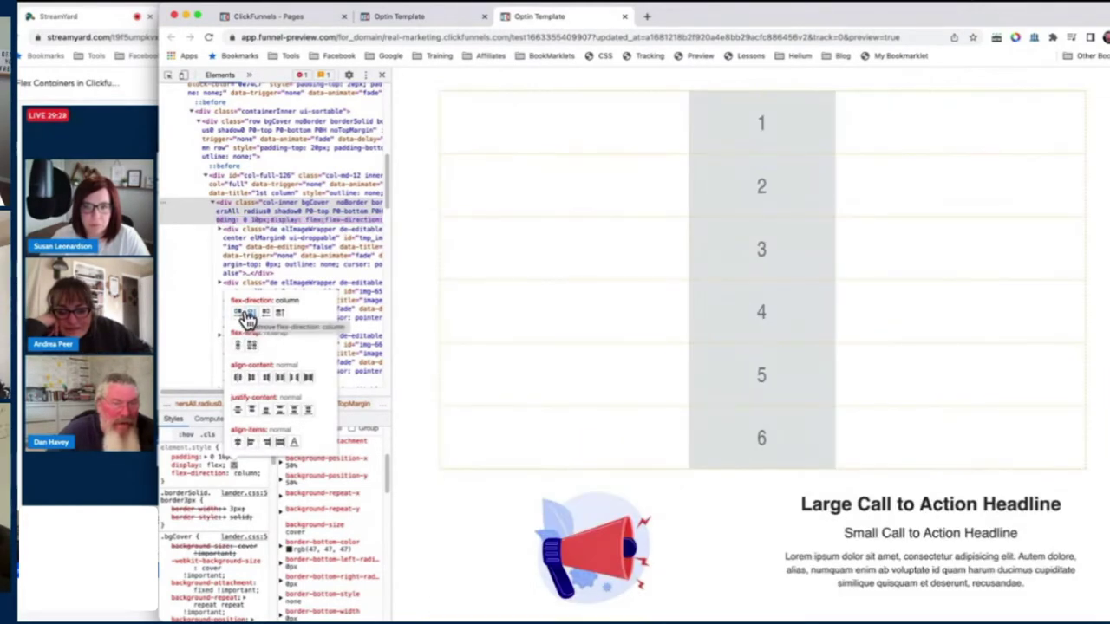
pyautogui.click(241, 321)
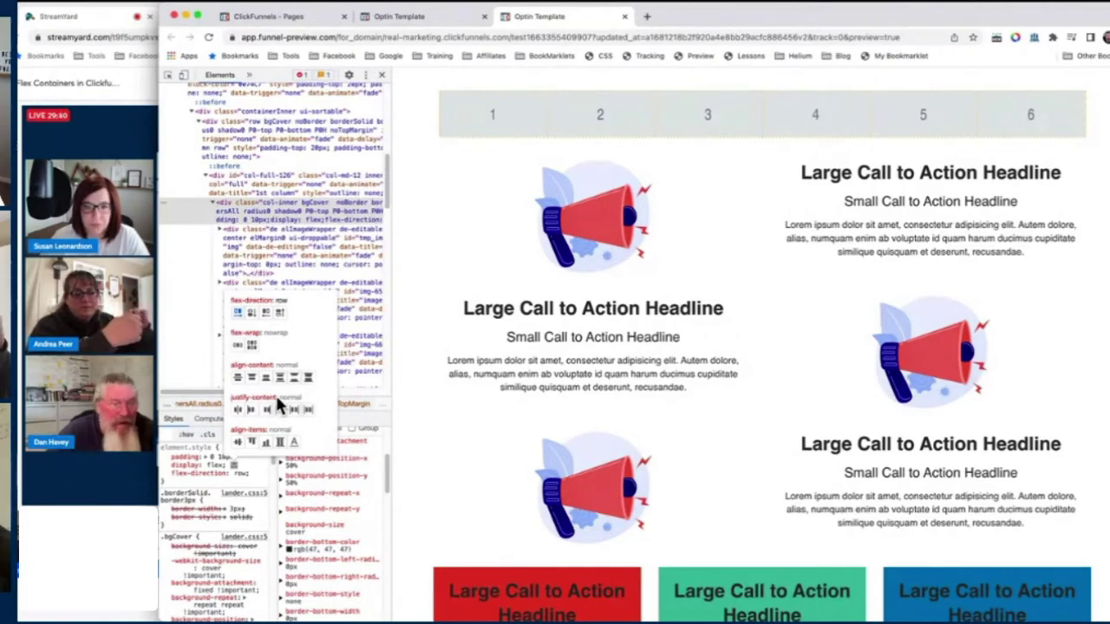
pyautogui.click(252, 314)
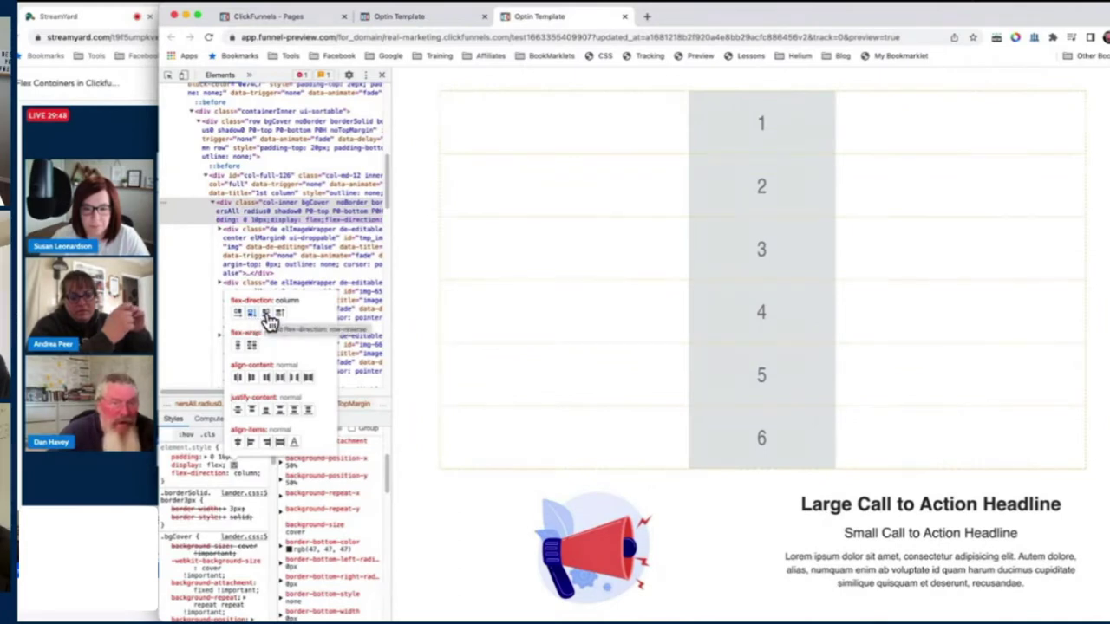
# - Set the numbered images' flex-direction to row-reverse, compare it with row, and apply row-reverse again
pyautogui.click(266, 315)
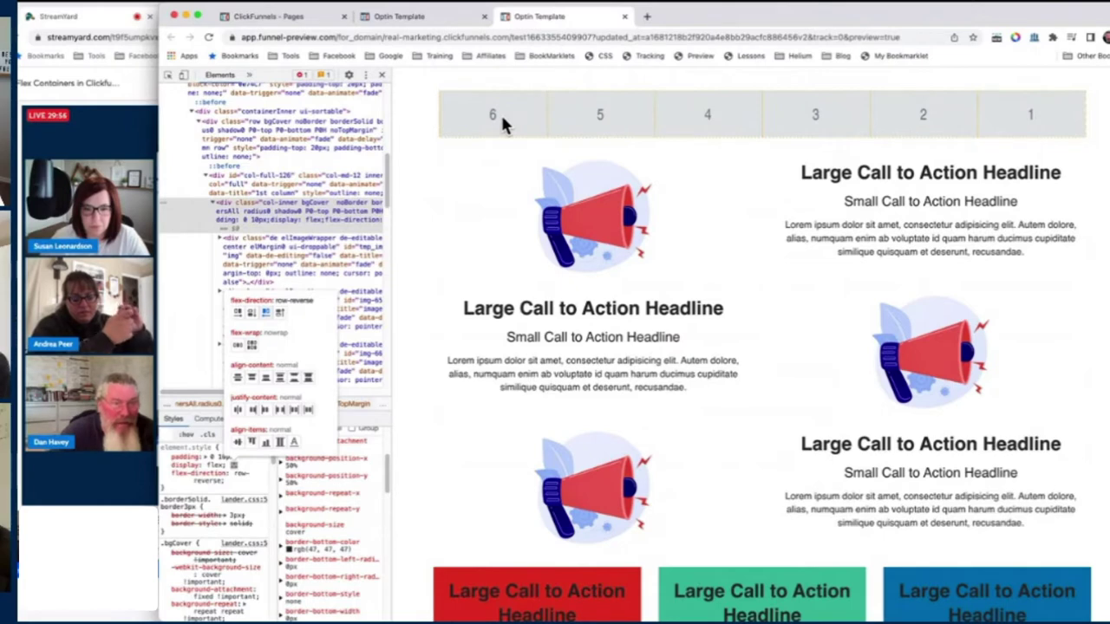
pyautogui.click(237, 315)
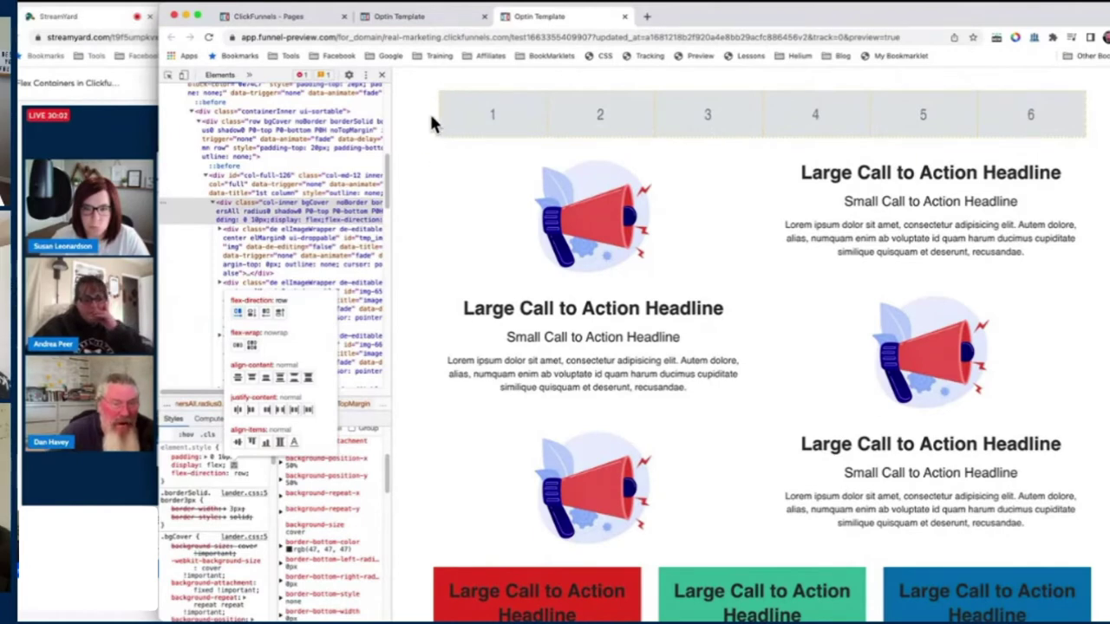
pyautogui.click(266, 316)
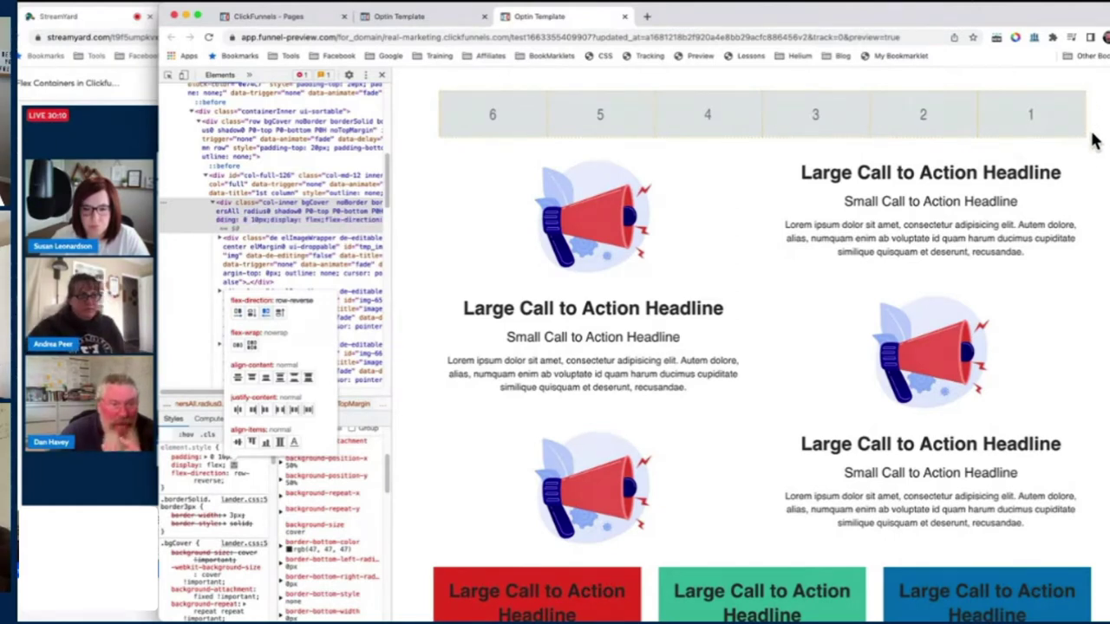
# - Compare column-reverse, column and row as the numbered images' flex-direction, and finally remove the flex-direction property
pyautogui.click(285, 319)
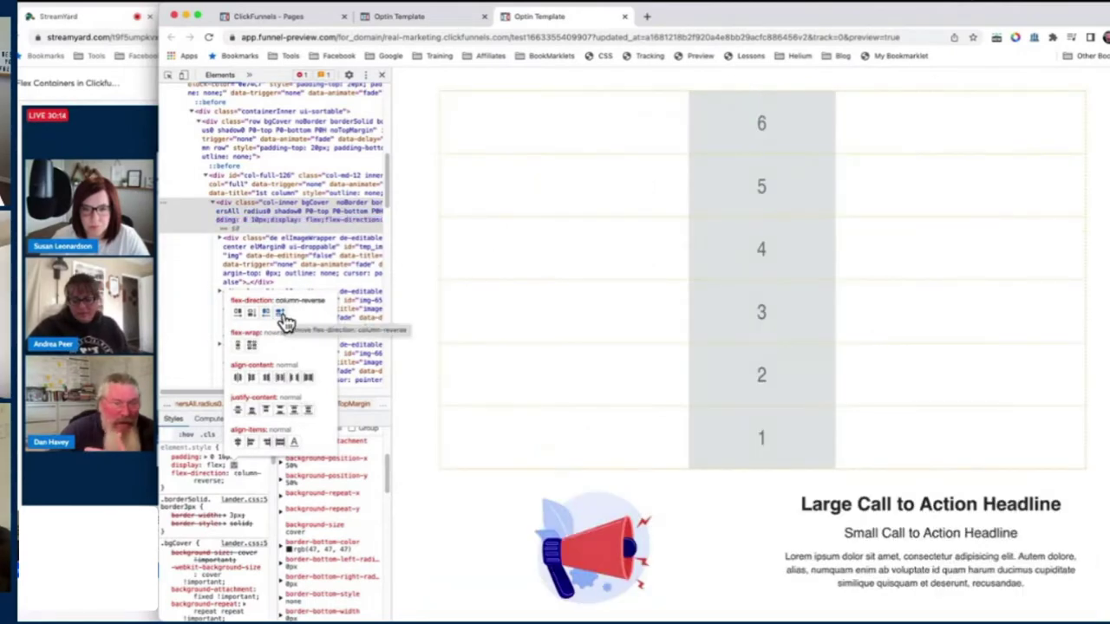
pyautogui.click(251, 313)
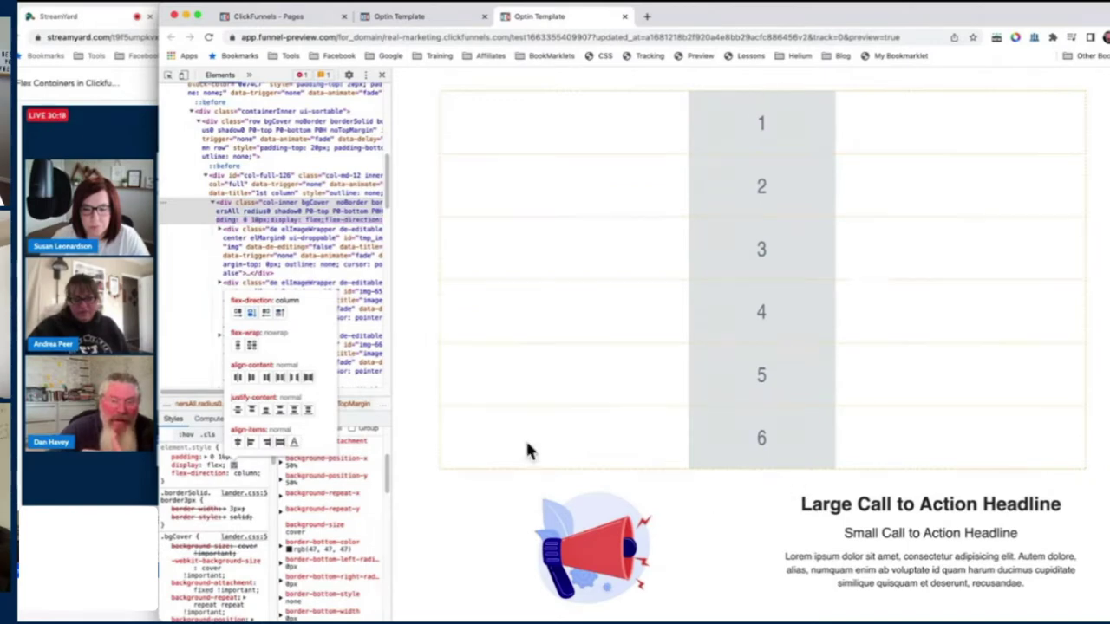
pyautogui.click(283, 318)
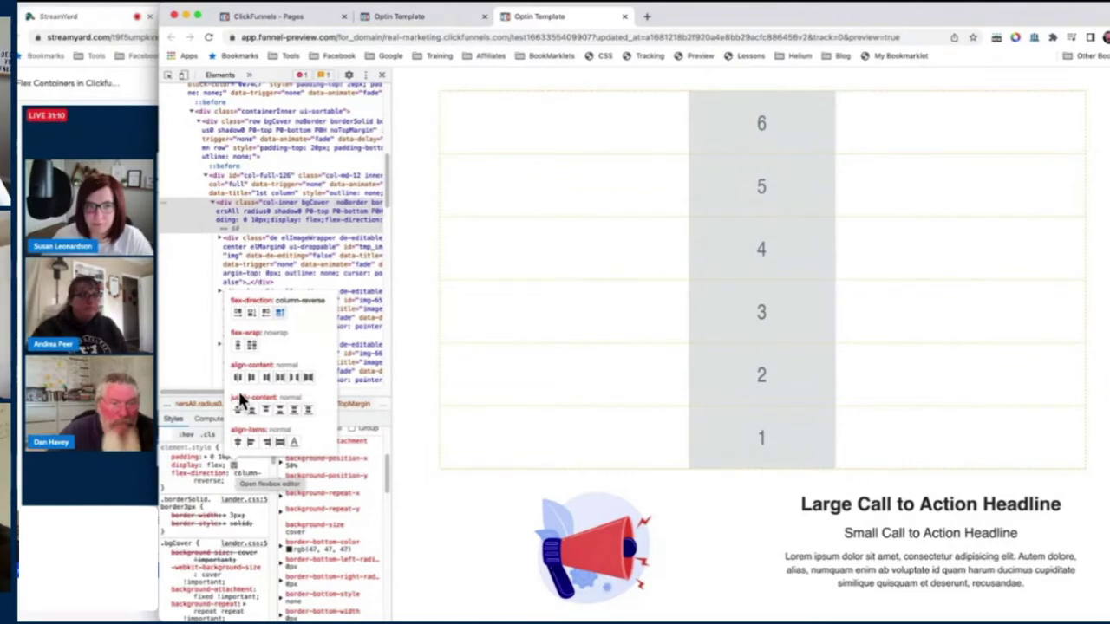
pyautogui.click(239, 315)
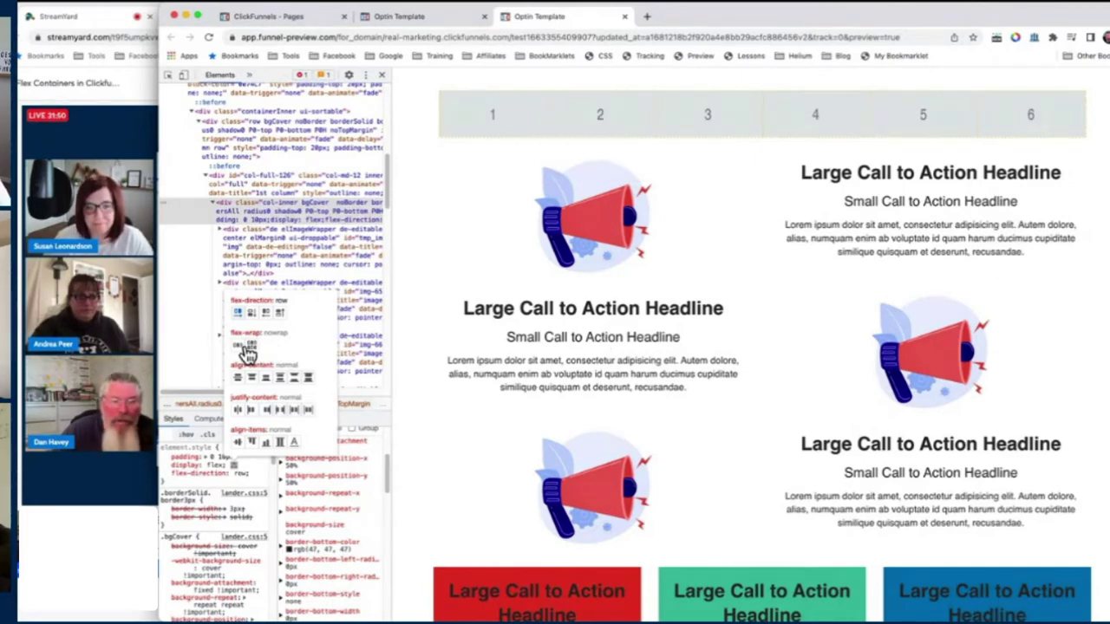
pyautogui.click(238, 312)
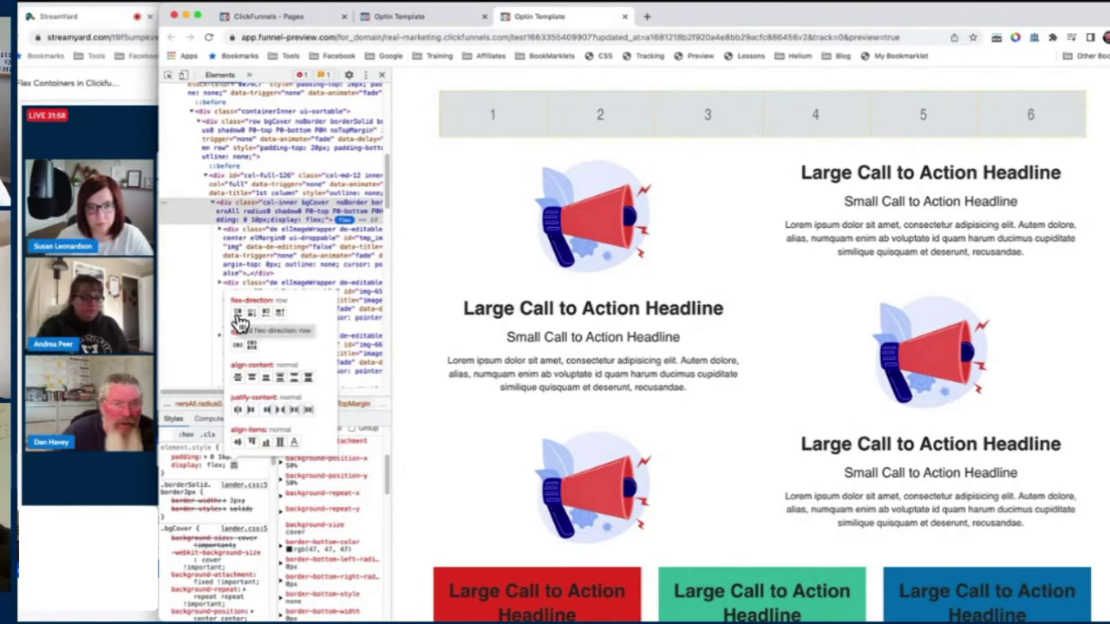
# - Compare nowrap and wrap as the col-inner div's flex-wrap value, ending on wrap
pyautogui.click(238, 347)
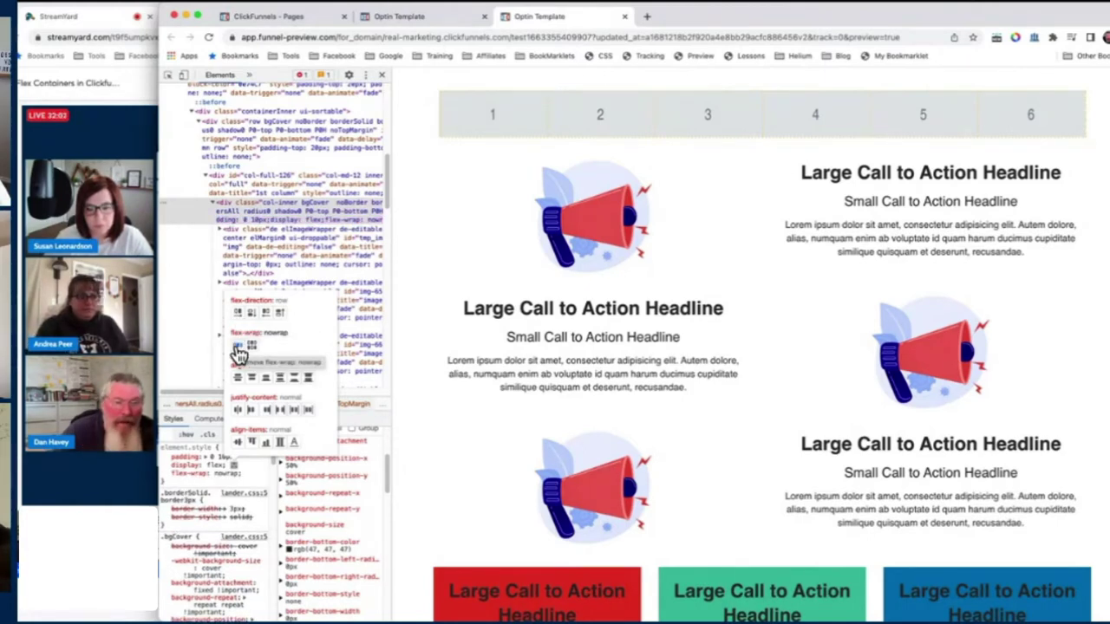
pyautogui.click(239, 350)
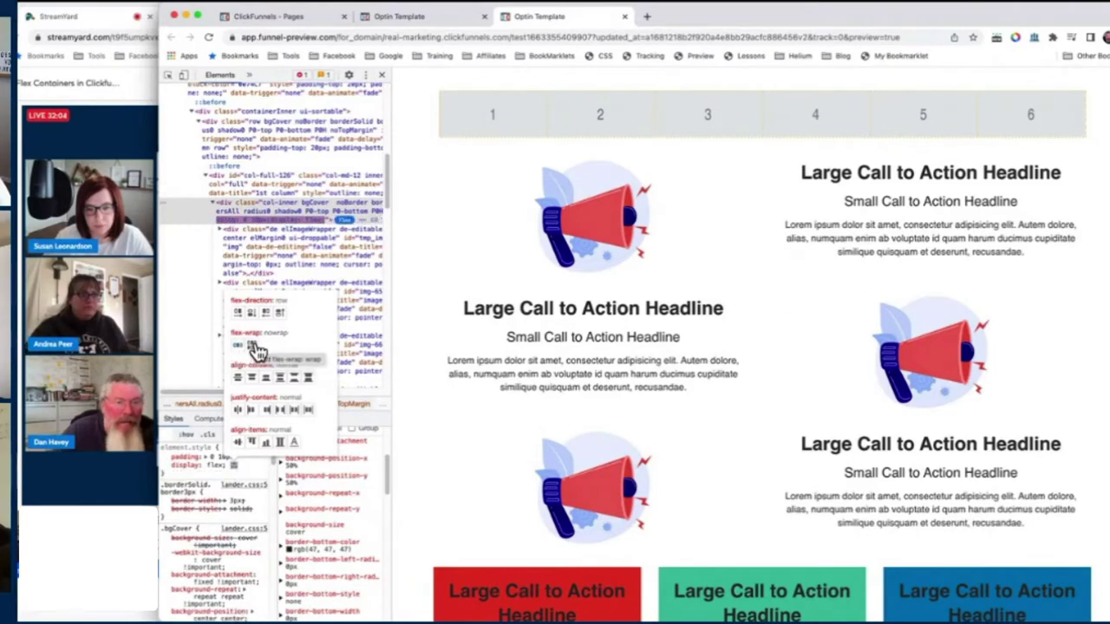
pyautogui.click(251, 347)
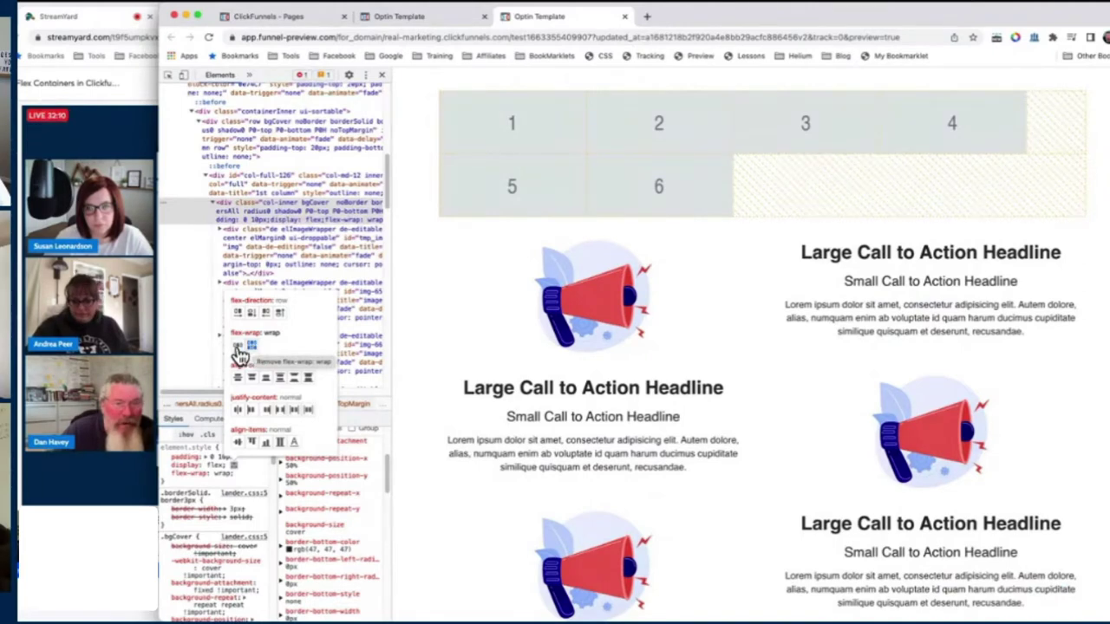
pyautogui.click(239, 350)
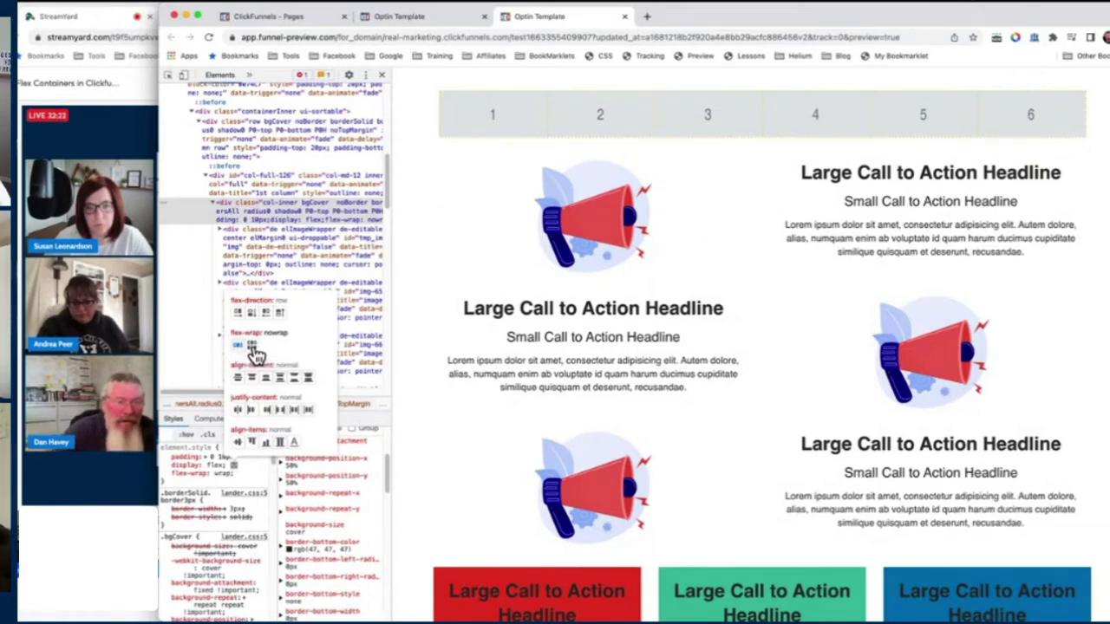
pyautogui.click(253, 348)
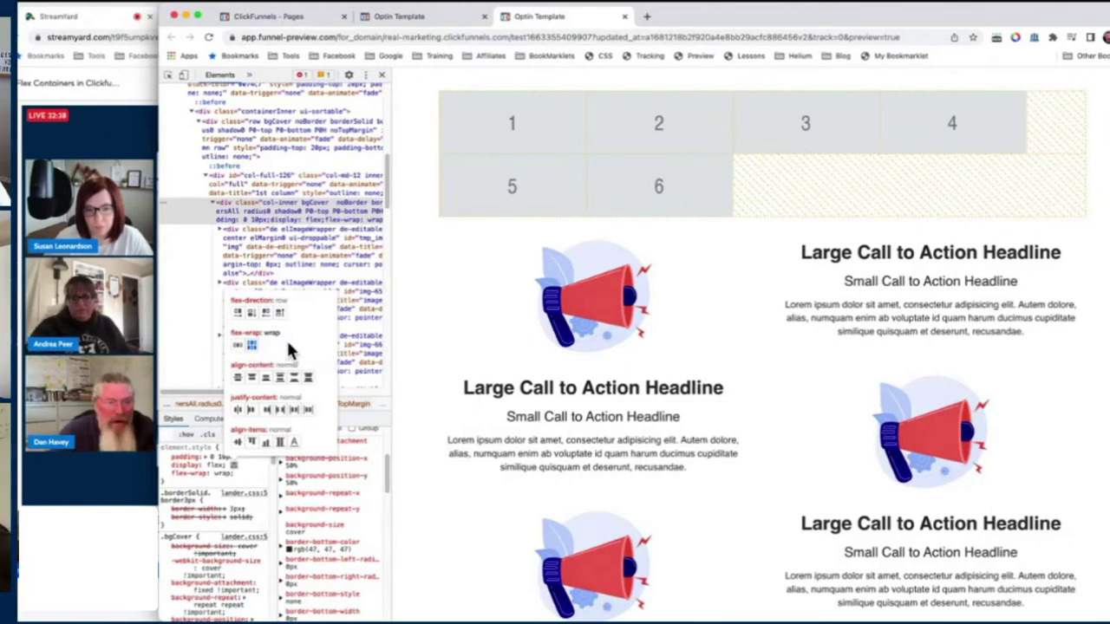
# - Try the align-content options on the col-inner div, including center, space-around and space-between, and finally remove the property
pyautogui.click(239, 379)
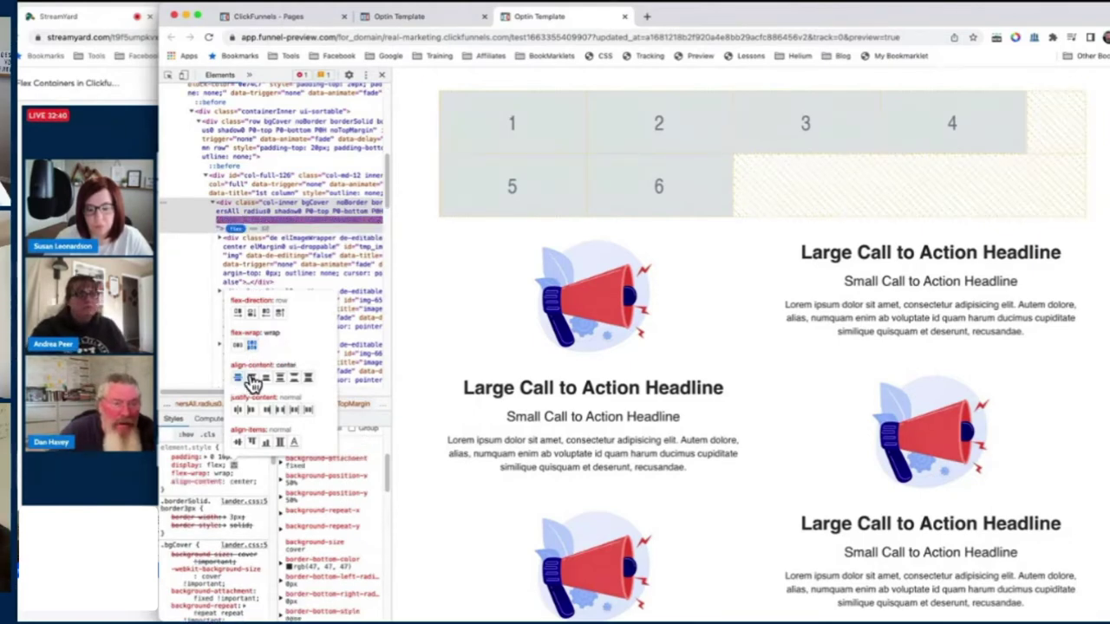
pyautogui.click(251, 379)
pyautogui.click(265, 379)
pyautogui.click(280, 379)
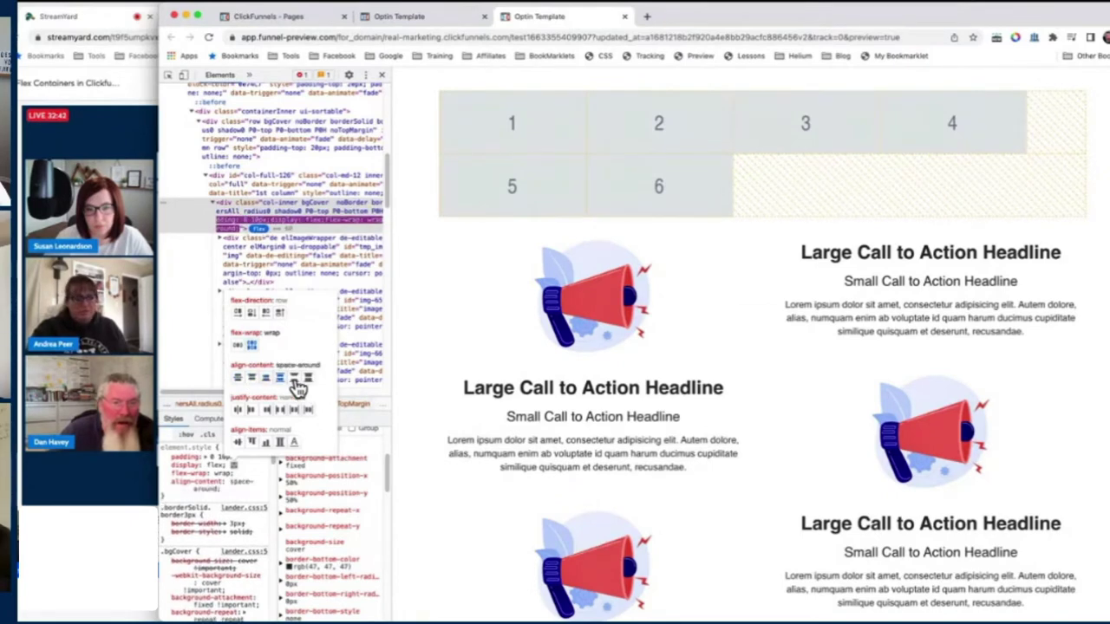
pyautogui.click(294, 379)
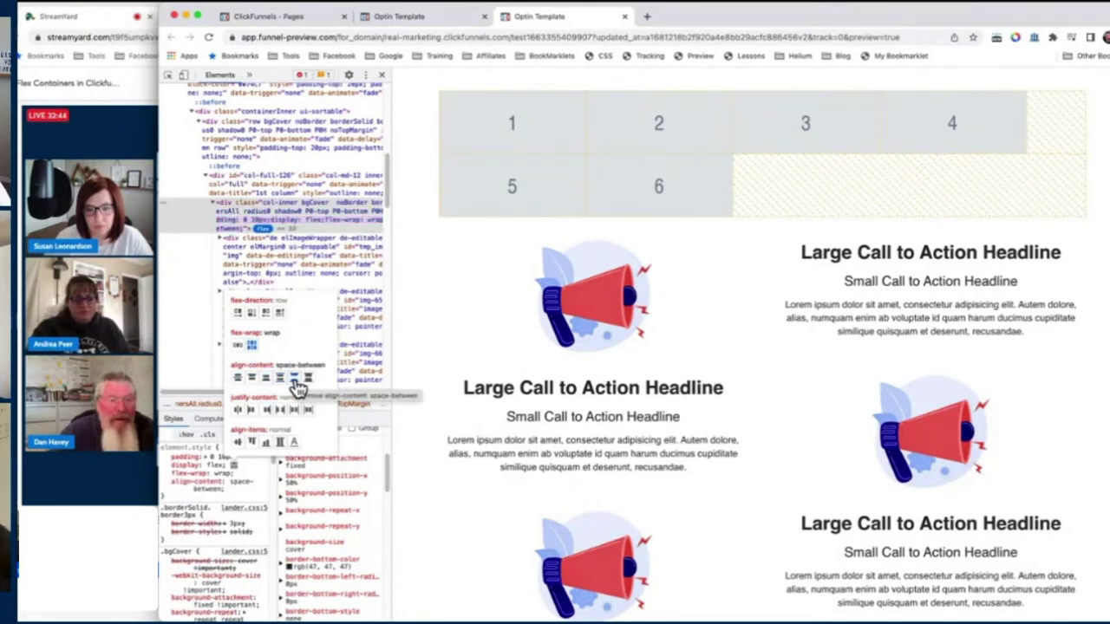
pyautogui.click(296, 382)
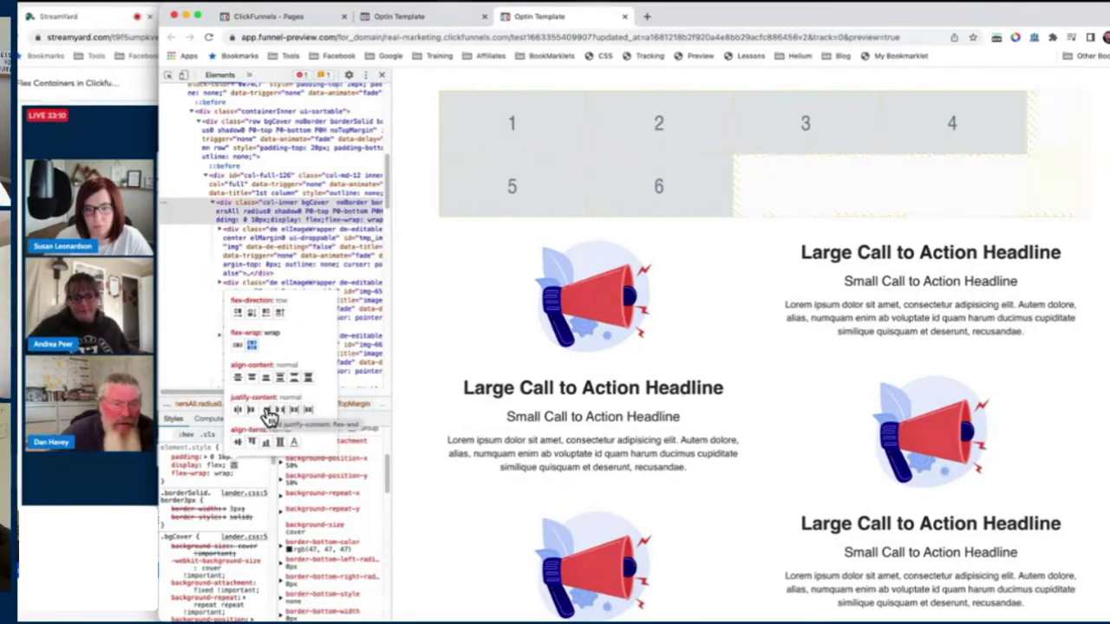
# - Set the col-inner div's justify-content to flex-end and compare flex-direction column with row, ending on row
pyautogui.click(269, 411)
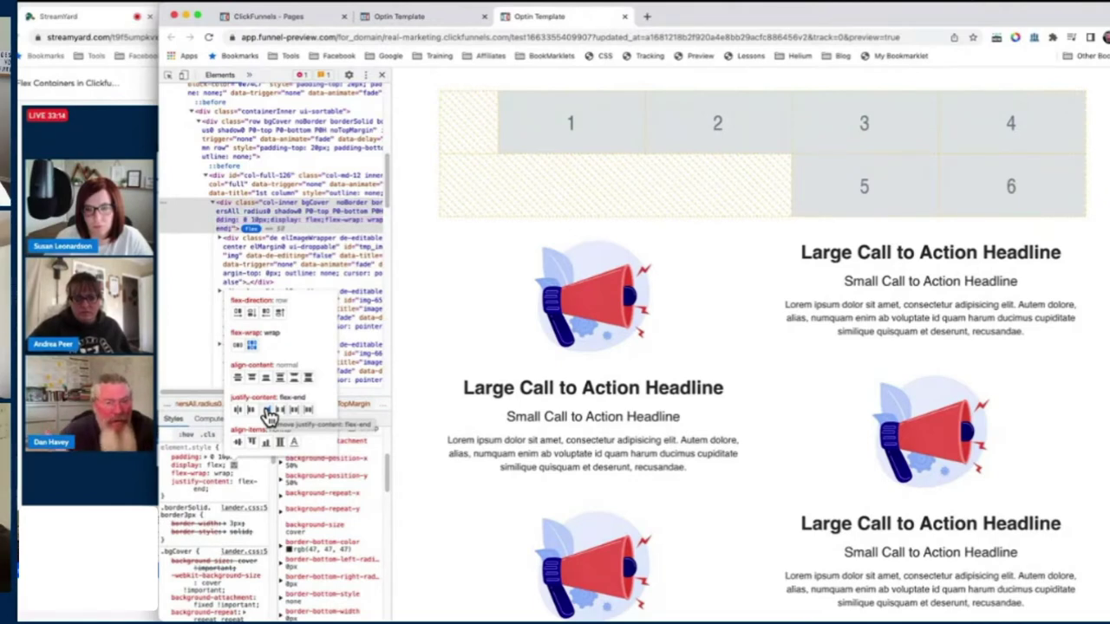
pyautogui.click(251, 313)
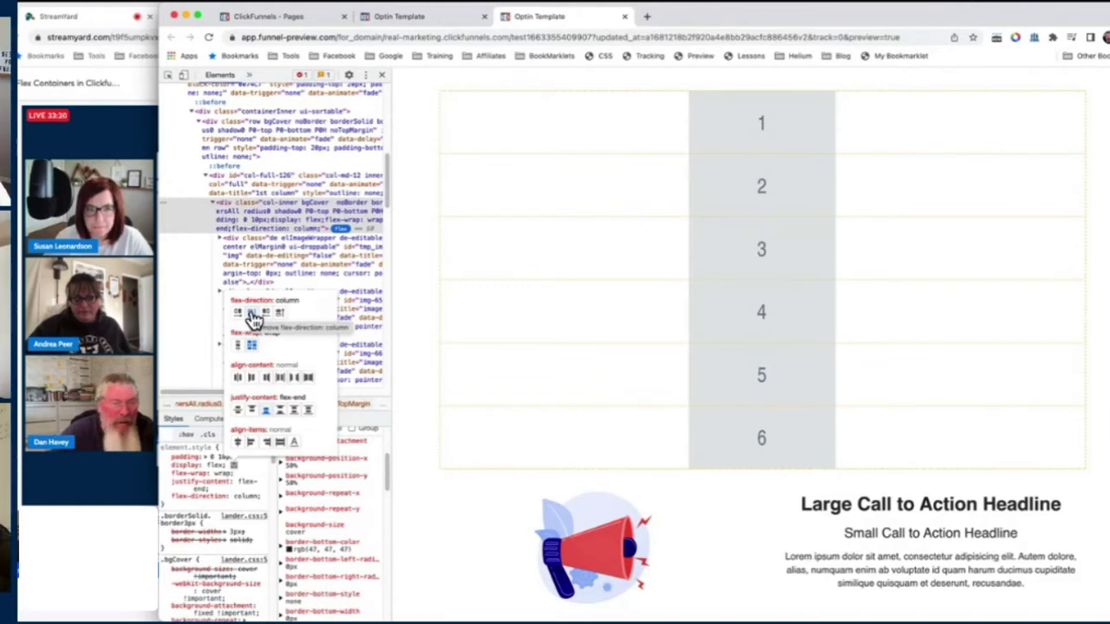
pyautogui.click(242, 316)
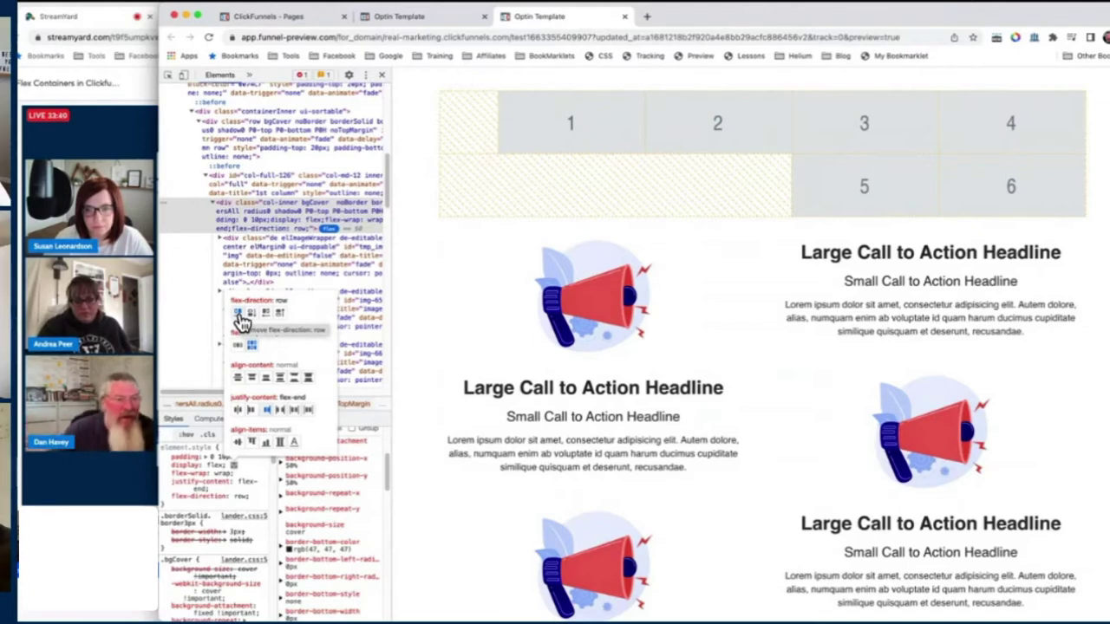
# - Try justify-content flex-end, center, space-between, space-around and space-evenly on the numbered images, and finally remove the property
pyautogui.click(252, 410)
pyautogui.click(264, 410)
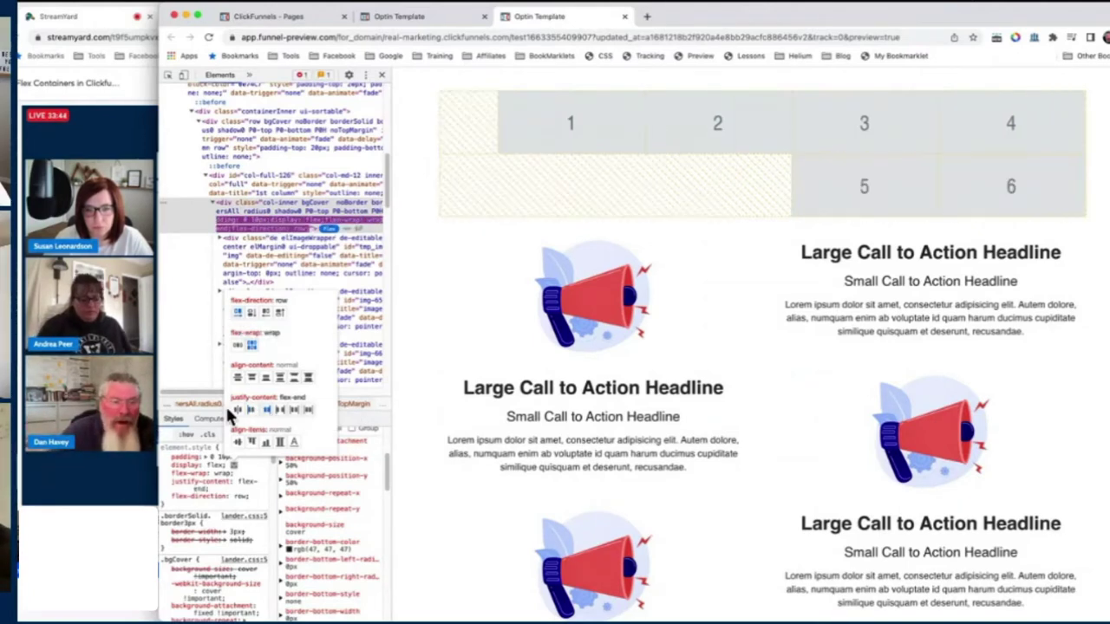
pyautogui.click(237, 410)
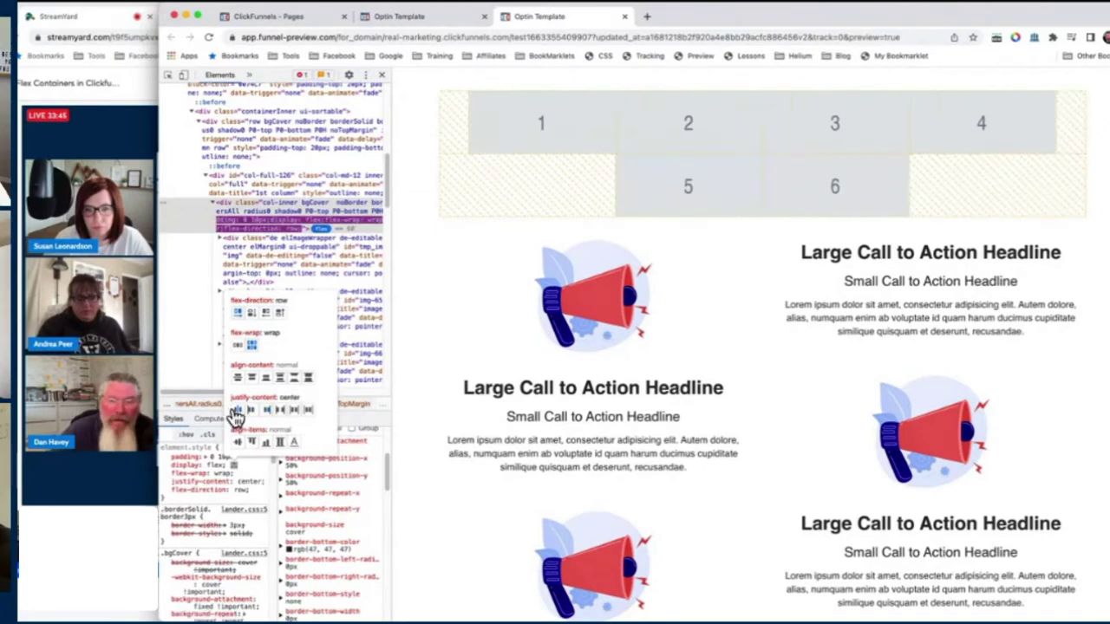
pyautogui.click(280, 411)
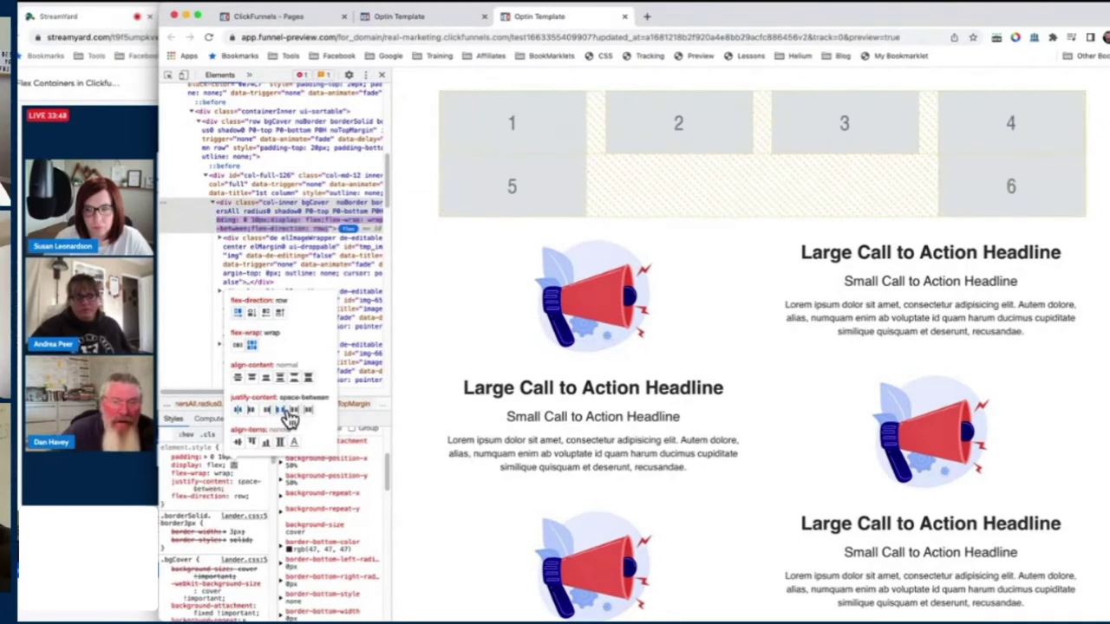
pyautogui.click(294, 413)
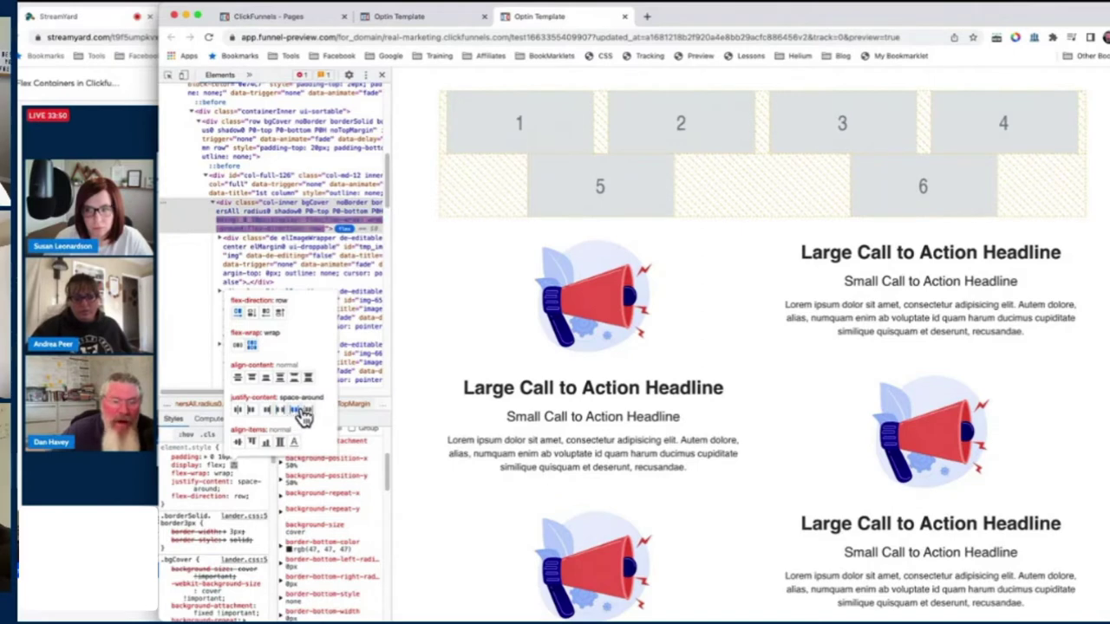
pyautogui.click(307, 411)
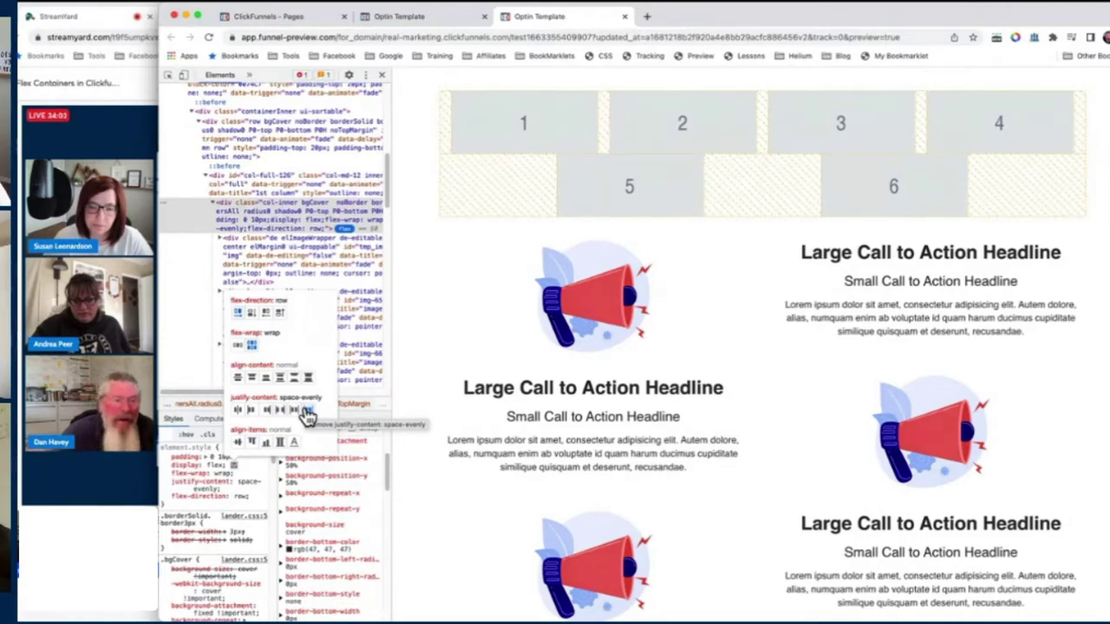
pyautogui.click(305, 413)
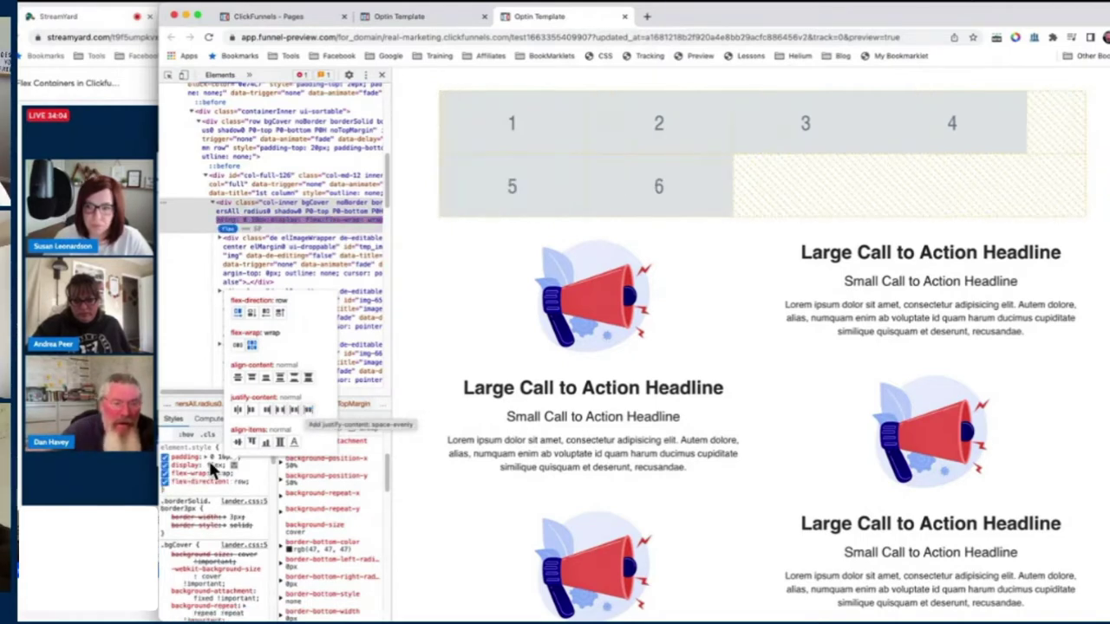
# - Check the Flex Container settings on the Flex Example page and add column-gap: 20px to the preview's col-inner div
pyautogui.click(282, 17)
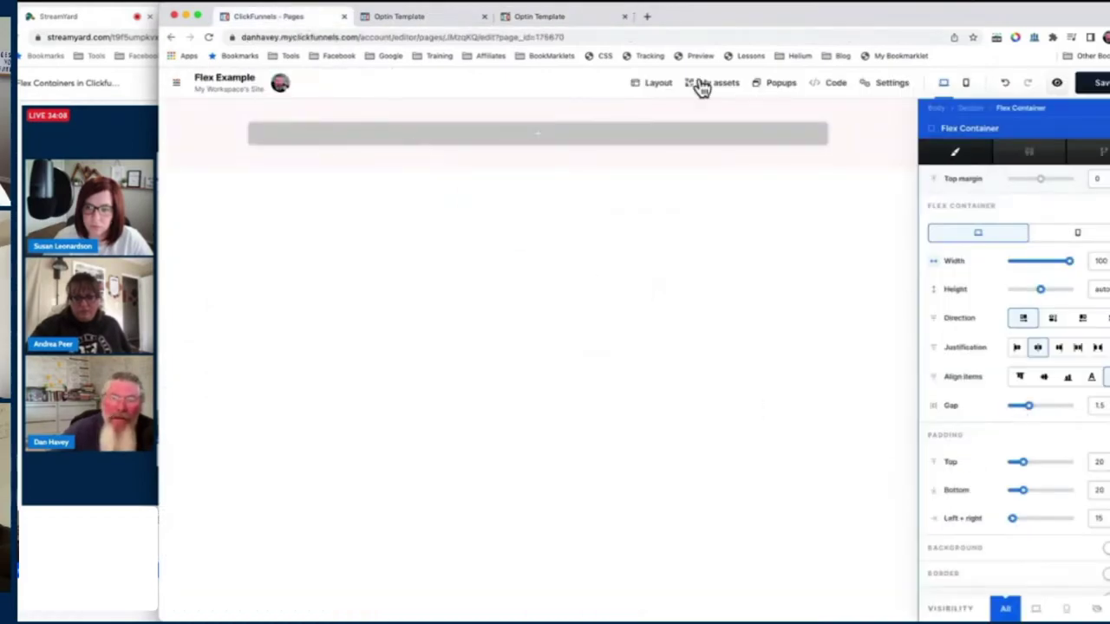
pyautogui.click(533, 16)
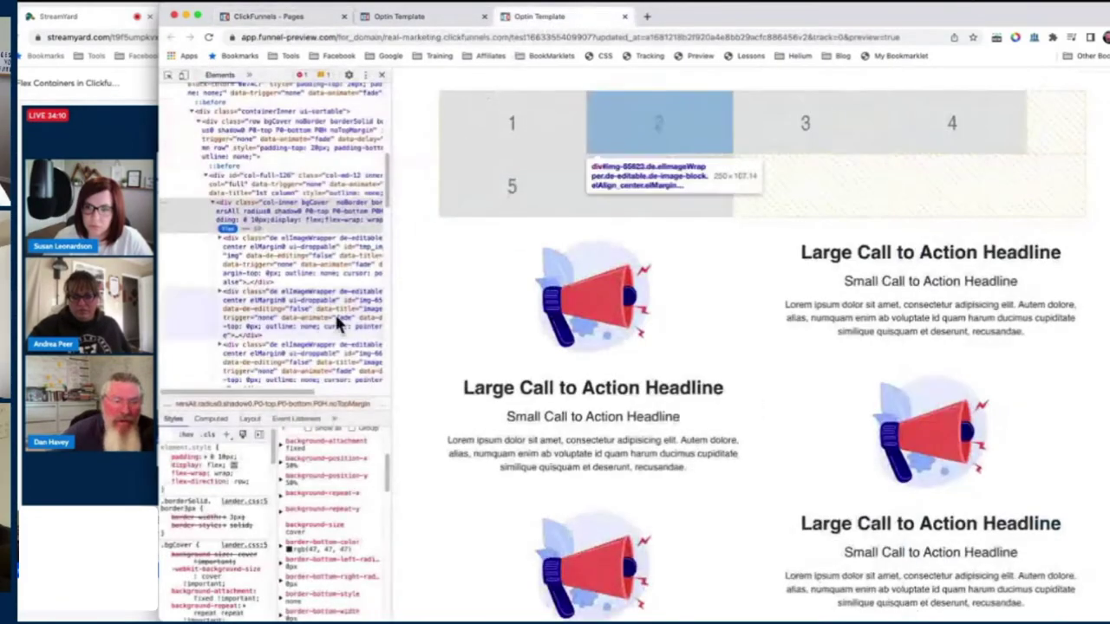
pyautogui.click(202, 484)
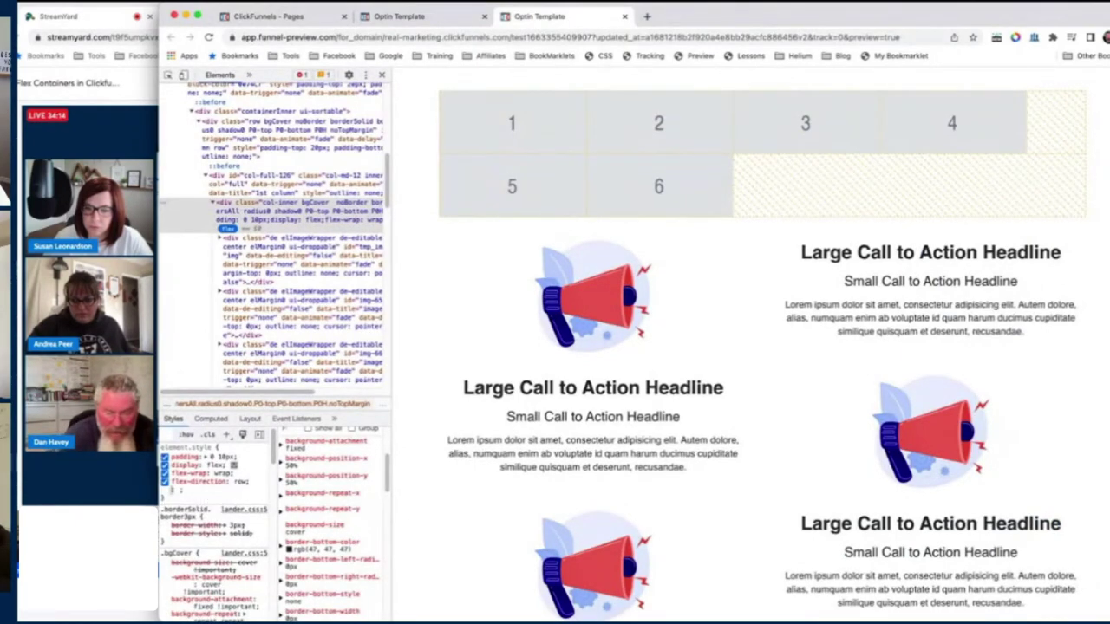
pyautogui.write('column-gap')
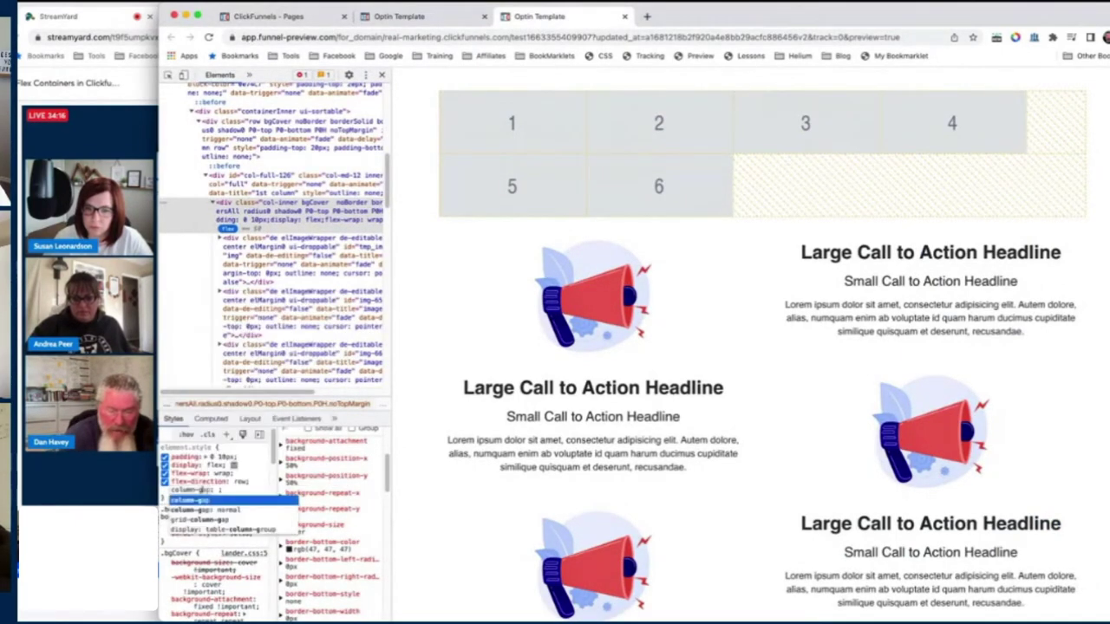
pyautogui.press('Tab')
pyautogui.write('20px')
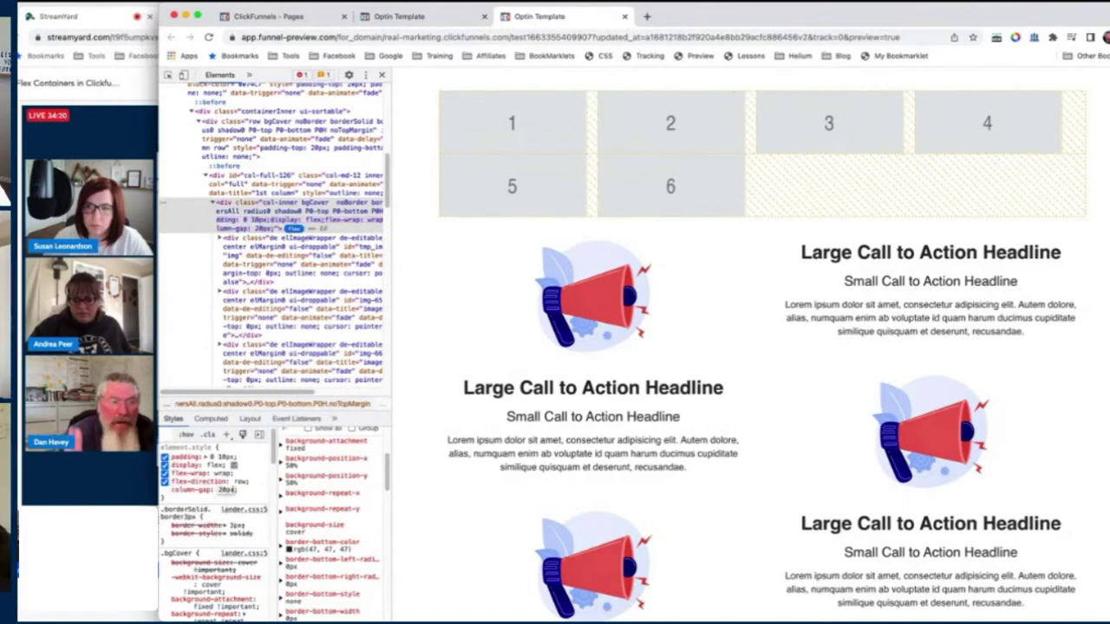
pyautogui.press('Return')
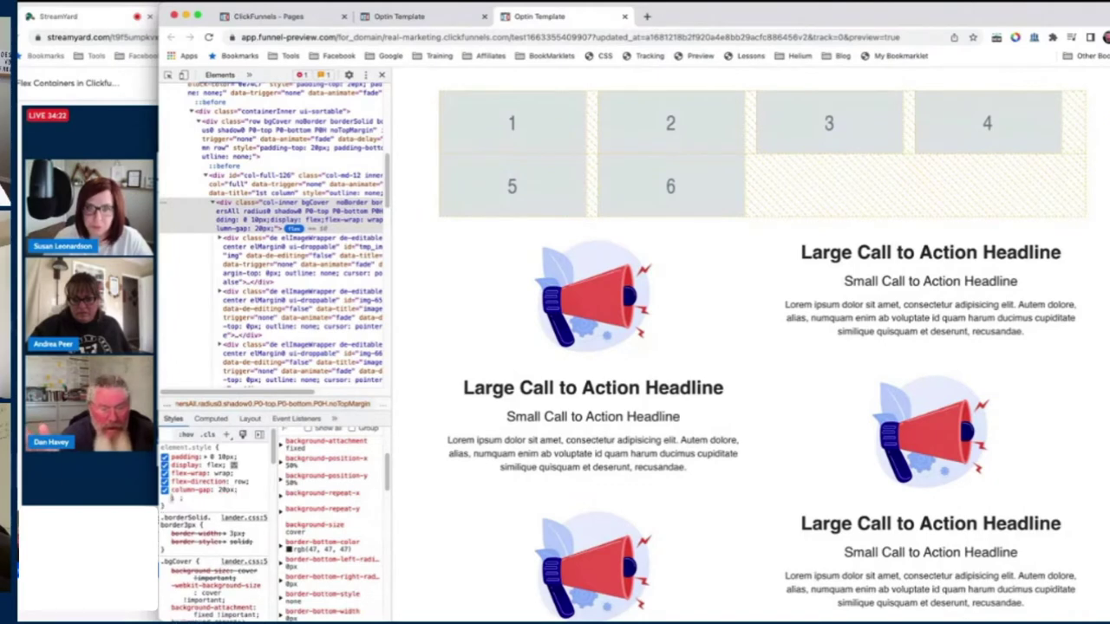
# - Add row-gap: 20px to the col-inner div's inline style
pyautogui.write('row-gap: ')
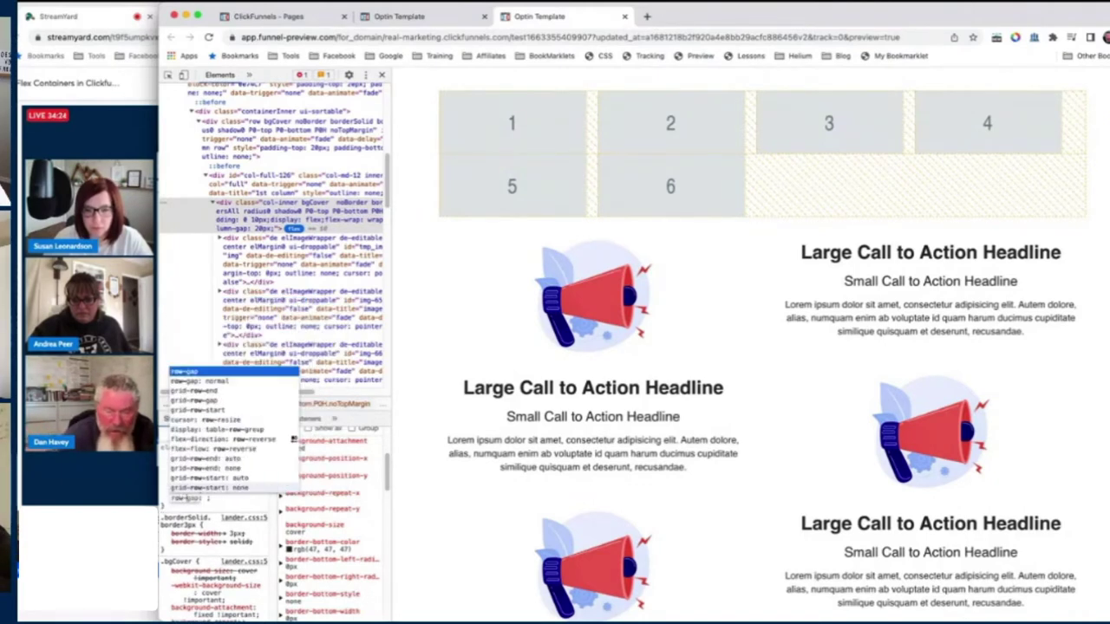
pyautogui.write('20px')
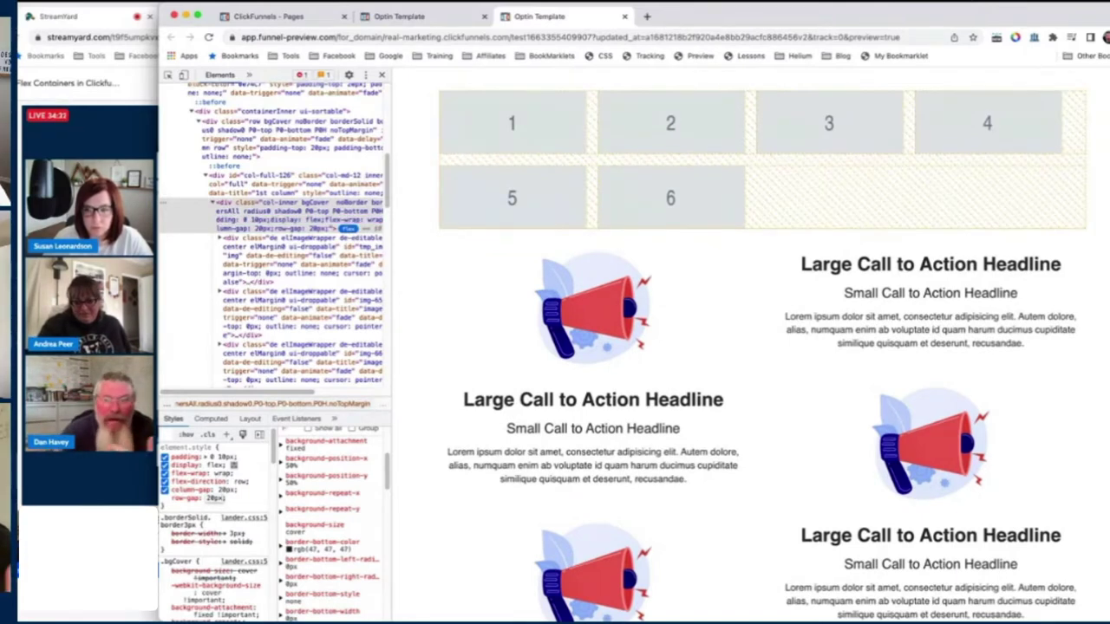
pyautogui.click(217, 498)
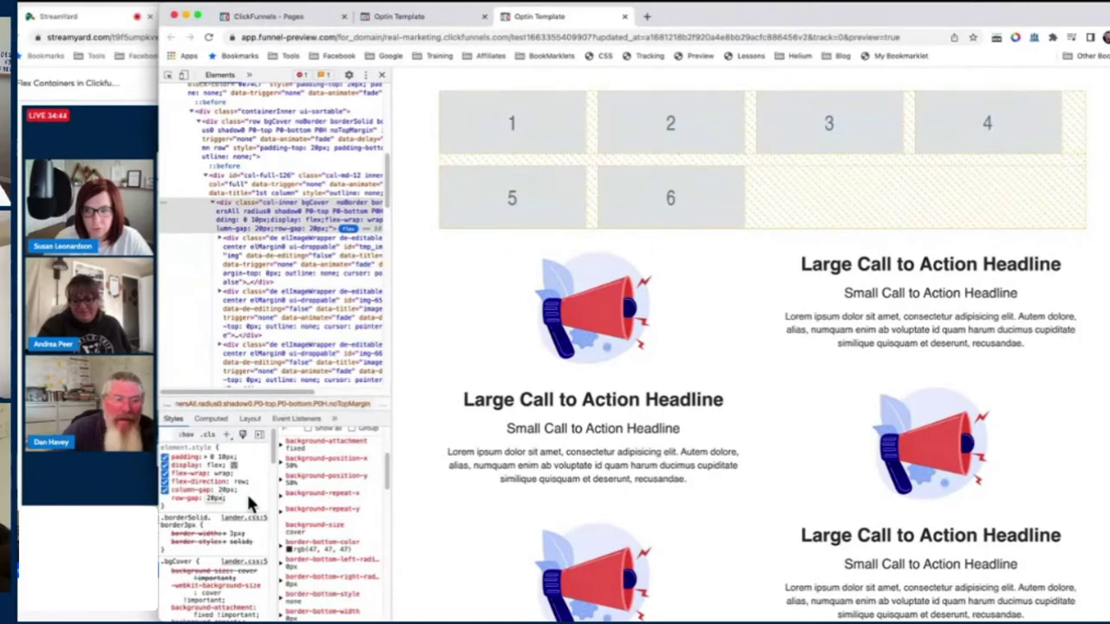
# - Delete the images numbered 4, 6 and 5 from the col-inner div so only three items remain
pyautogui.scroll(-1, 266, 227)
pyautogui.scroll(-3, 266, 226)
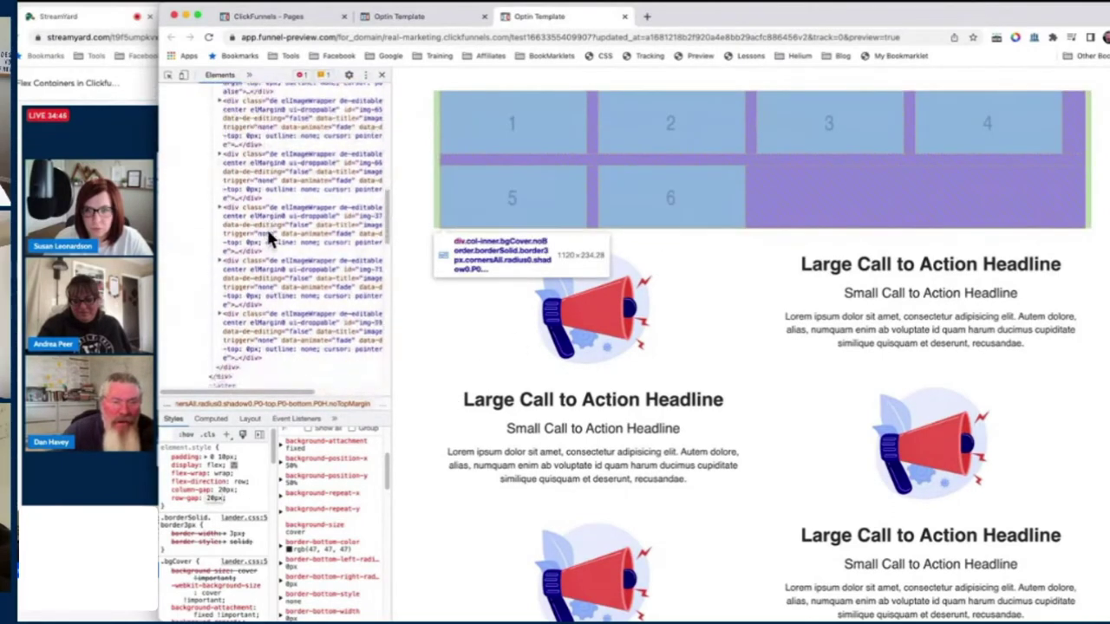
pyautogui.rightClick(234, 179)
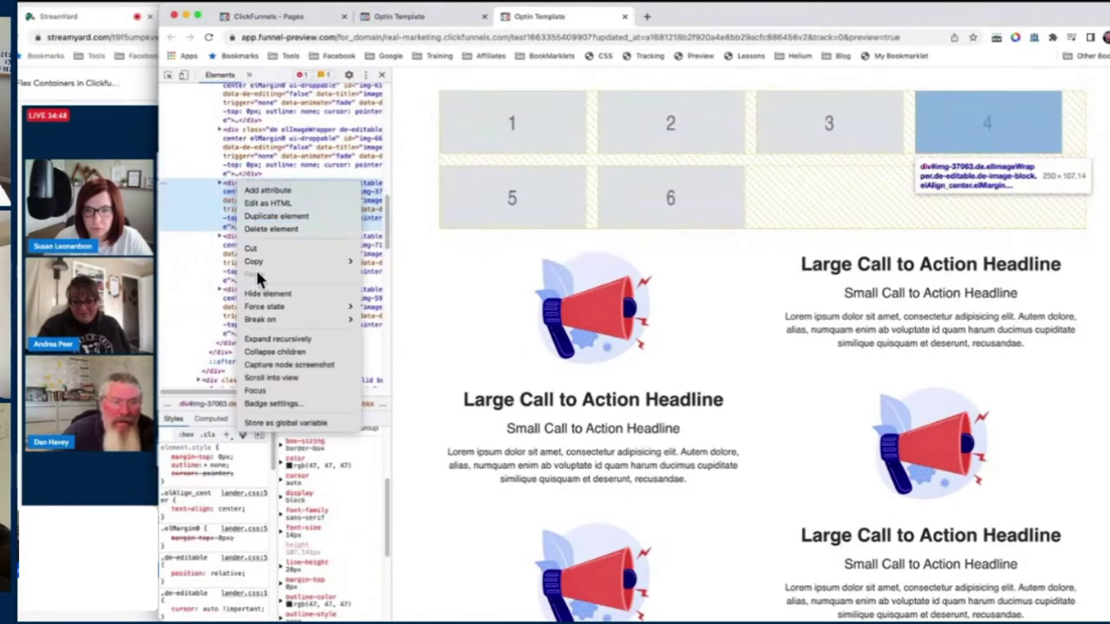
pyautogui.moveTo(257, 263)
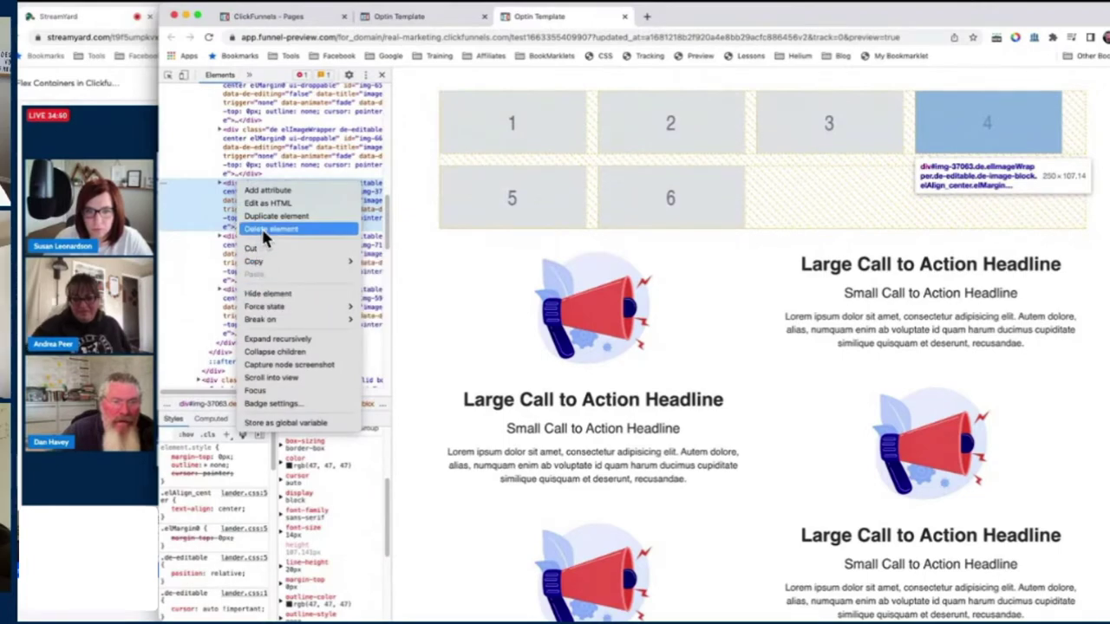
pyautogui.click(261, 228)
pyautogui.rightClick(237, 242)
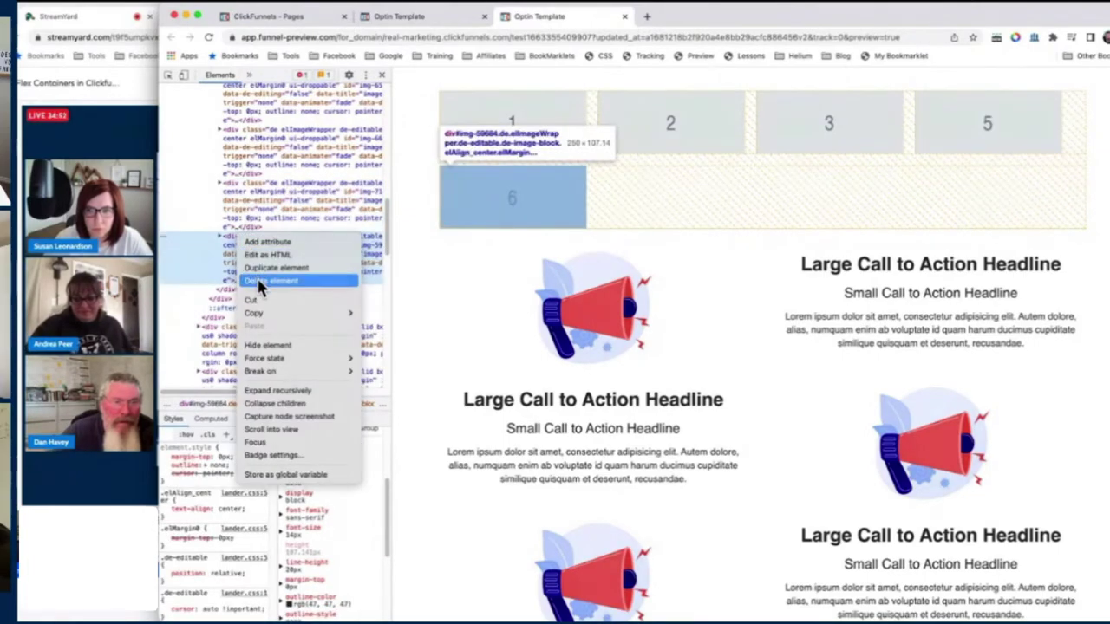
pyautogui.click(260, 281)
pyautogui.rightClick(234, 179)
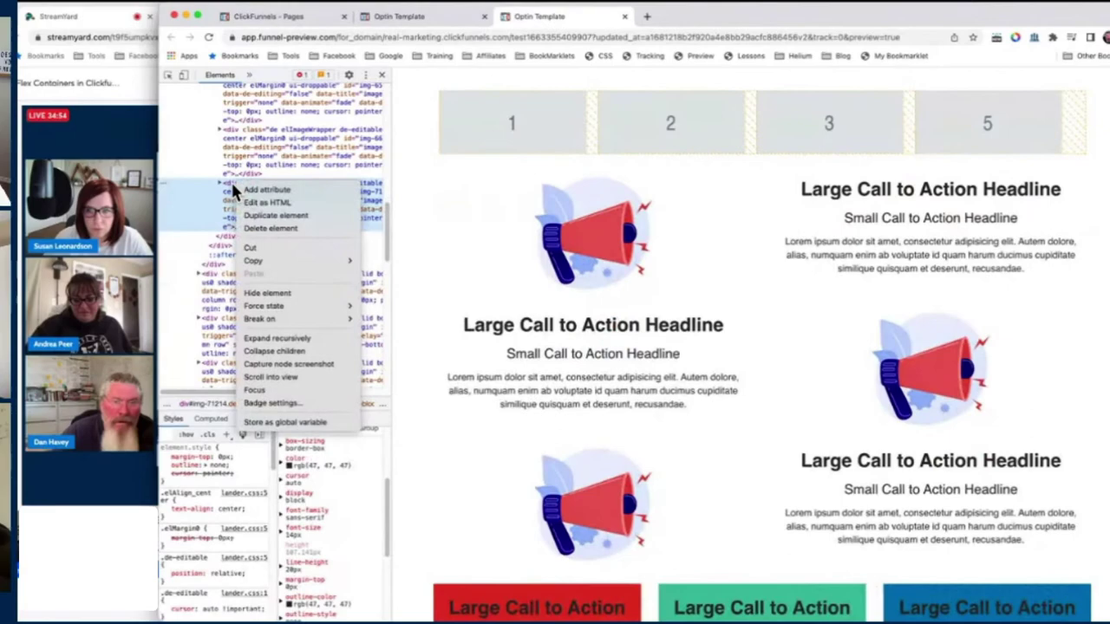
pyautogui.click(254, 230)
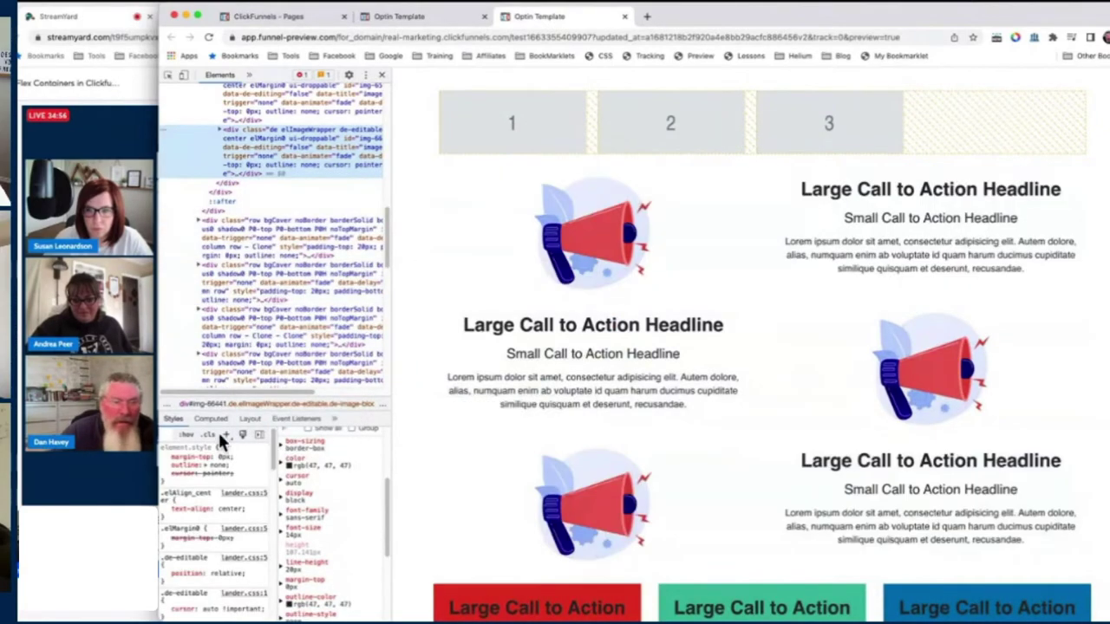
# - Set the col-inner div's justify-content to center and disable its row-gap property
pyautogui.scroll(5, 241, 181)
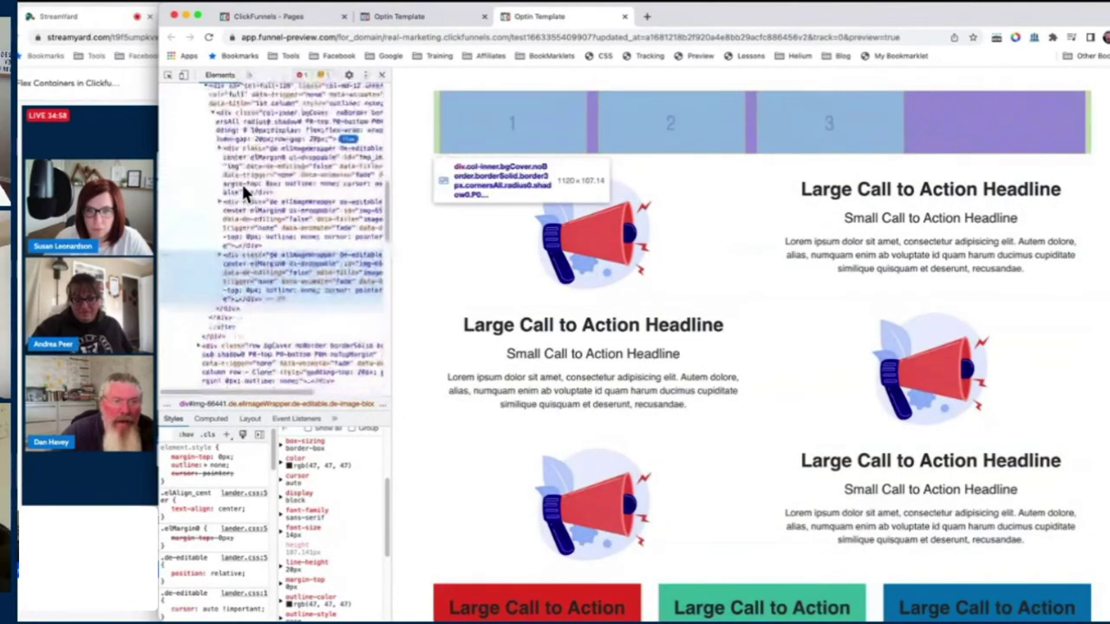
pyautogui.click(254, 147)
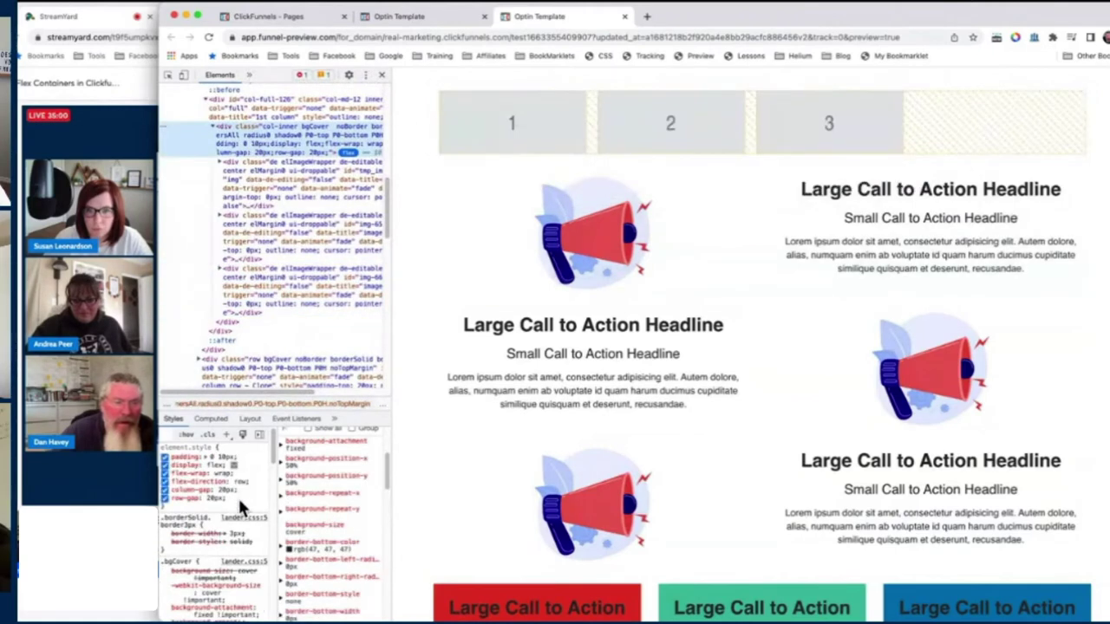
pyautogui.click(233, 466)
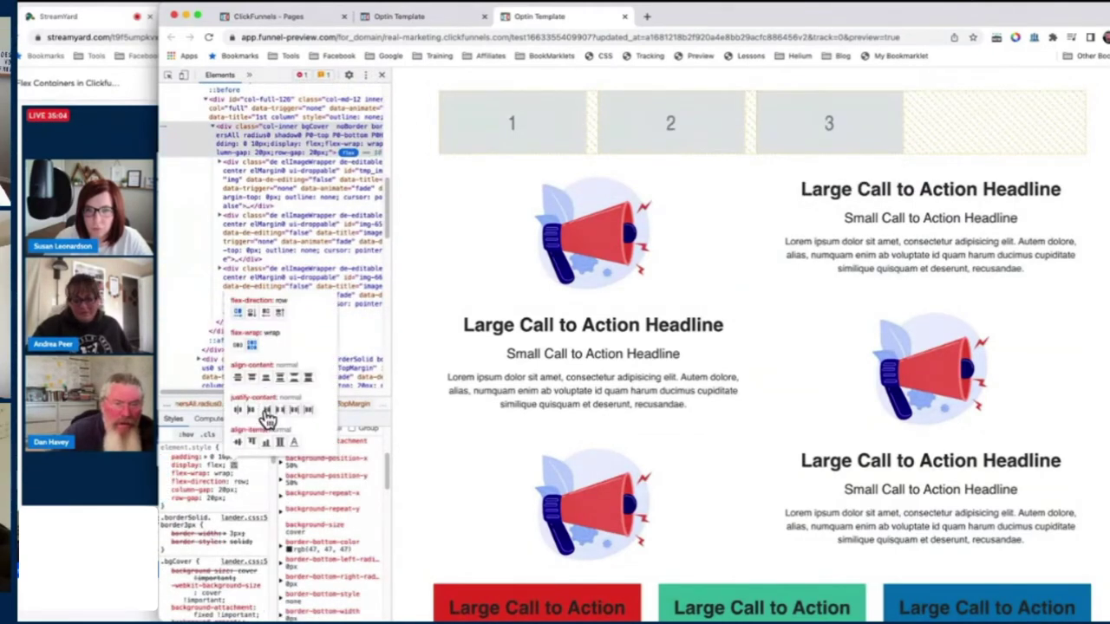
pyautogui.click(238, 411)
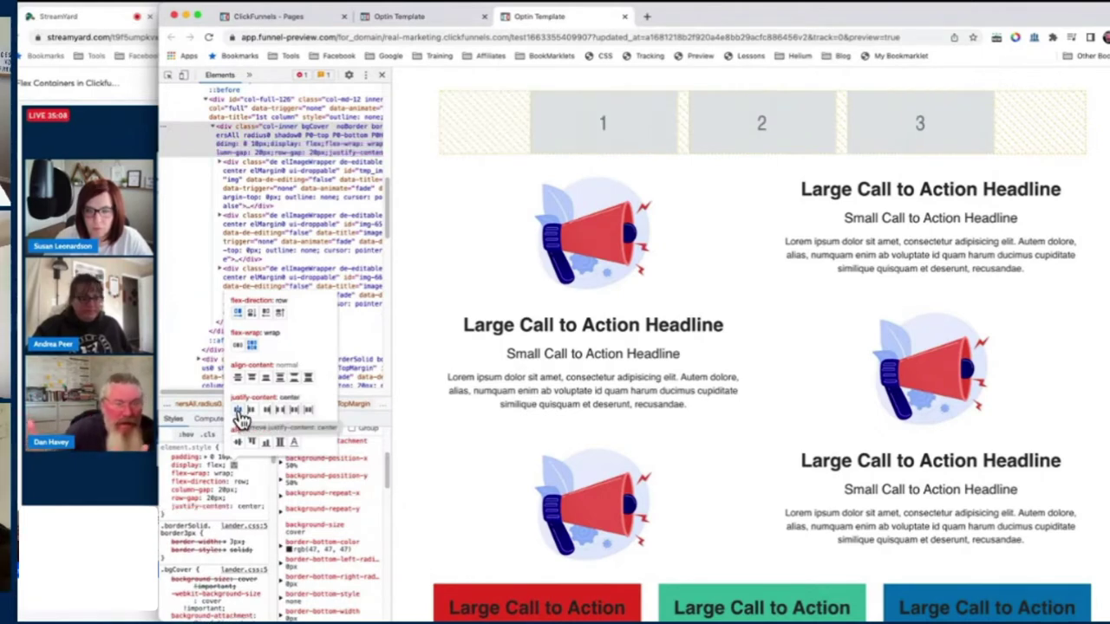
pyautogui.click(210, 510)
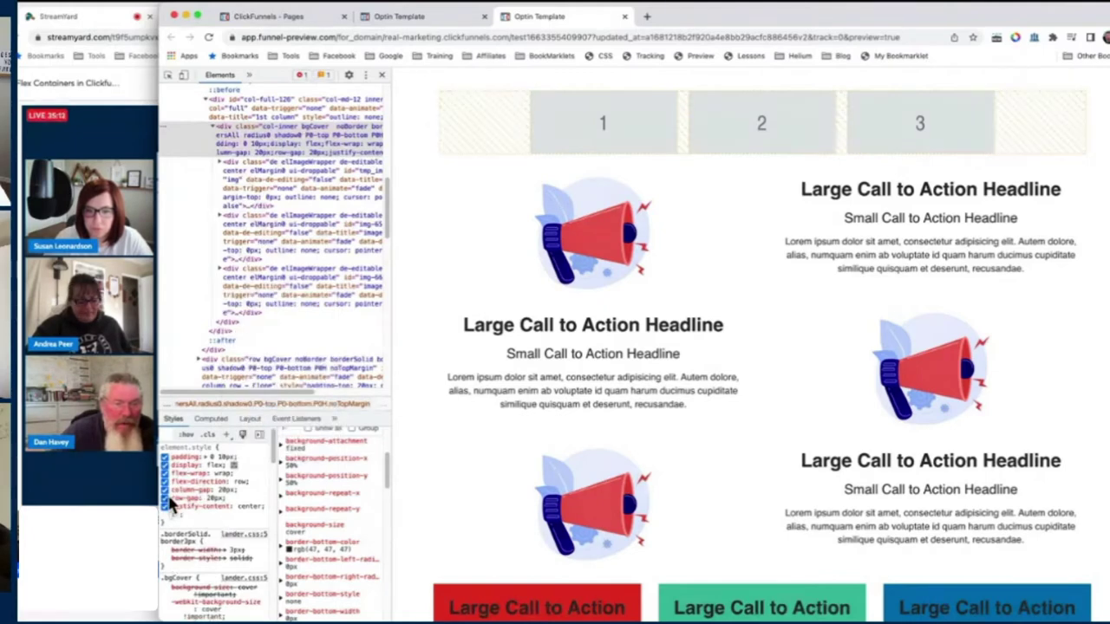
pyautogui.click(165, 501)
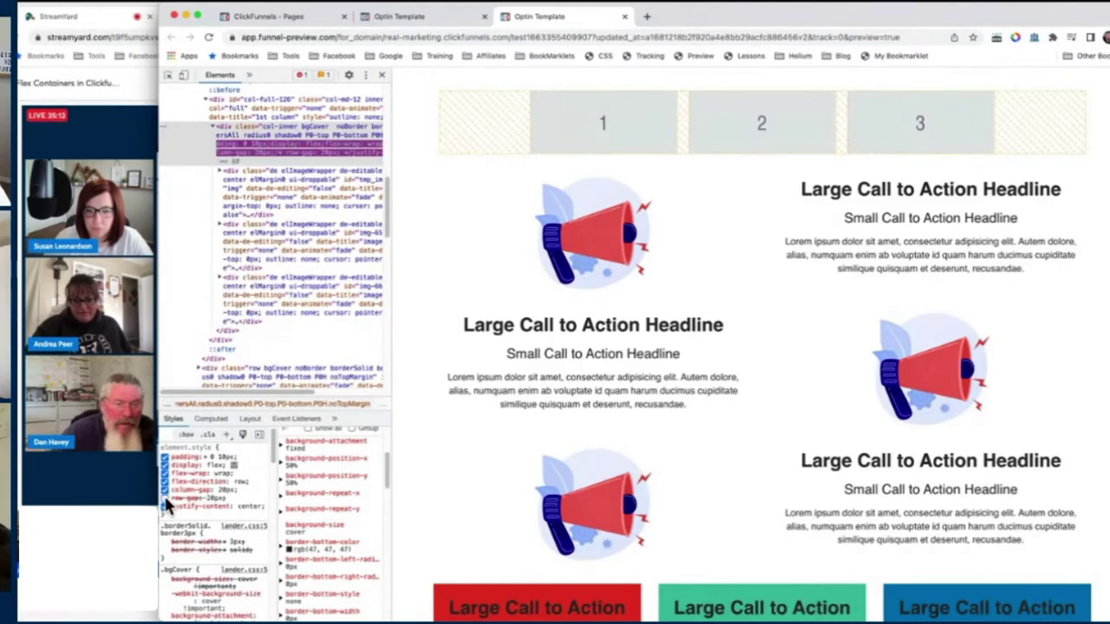
# - Try justify-content flex-end on the three images, then set it to flex-start
pyautogui.click(232, 465)
pyautogui.click(269, 412)
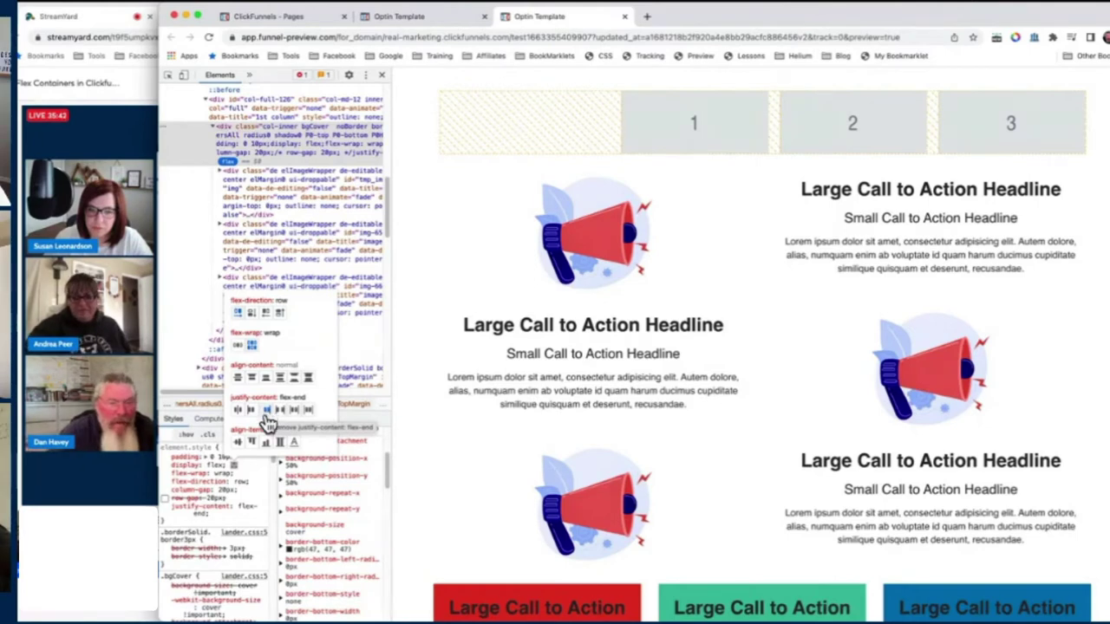
pyautogui.click(251, 411)
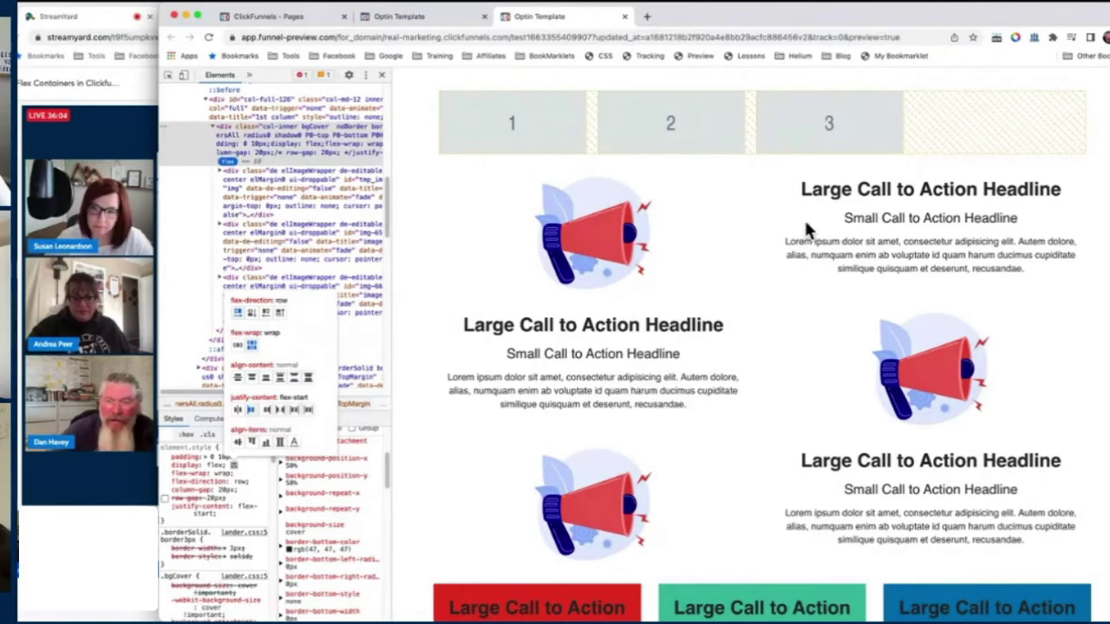
# - Preview the alternating megaphone and headline rows at mobile width, then return to the desktop layout
pyautogui.scroll(-1, 745, 314)
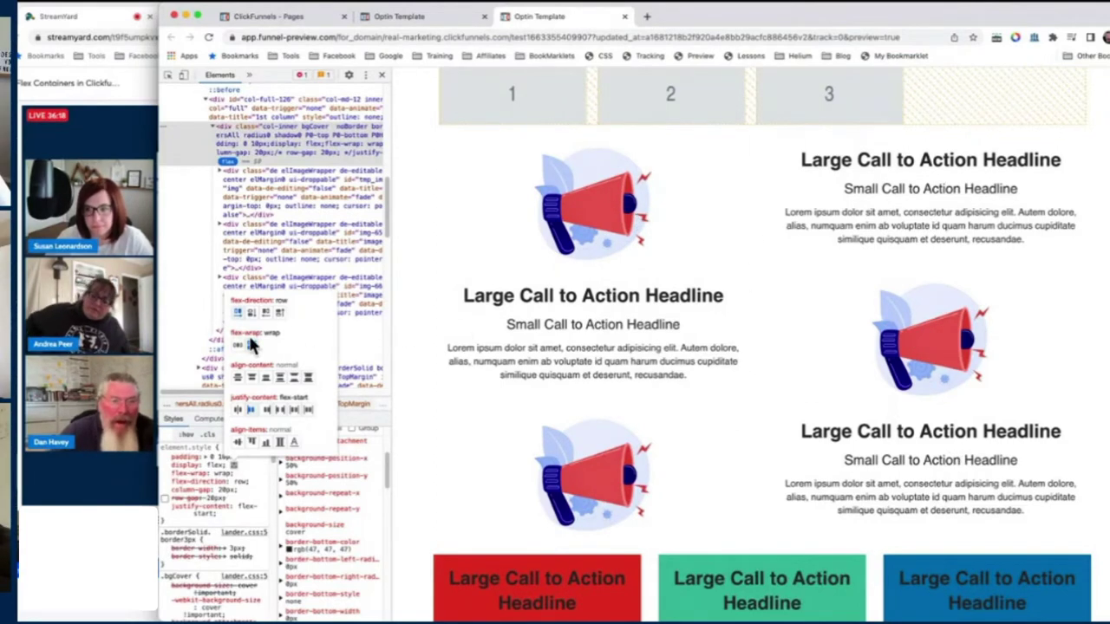
pyautogui.click(184, 77)
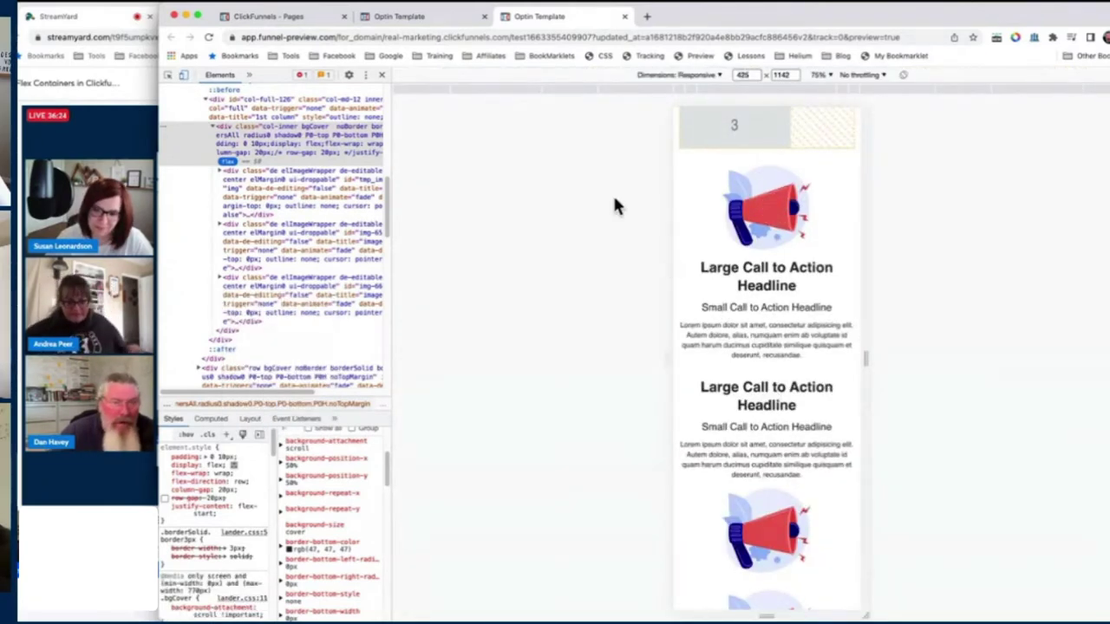
pyautogui.click(184, 75)
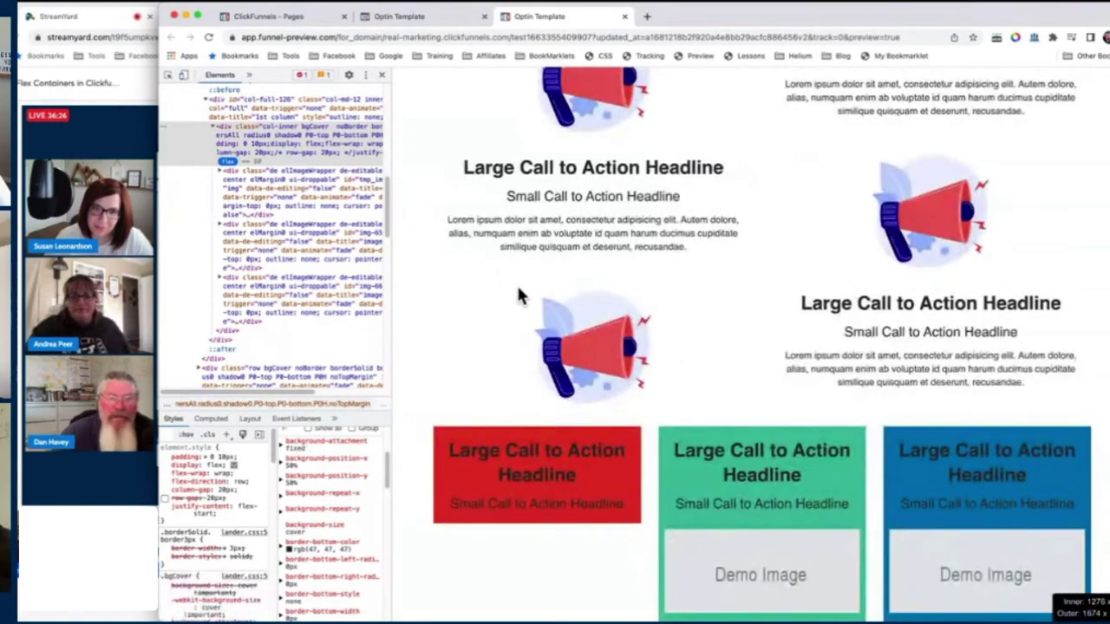
pyautogui.scroll(2, 516, 283)
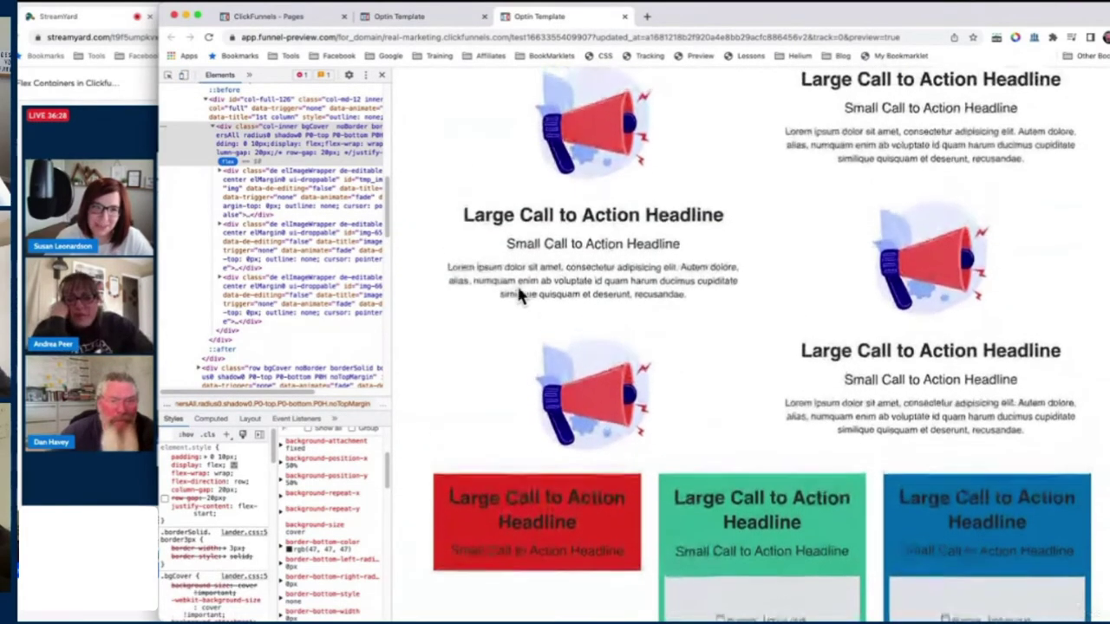
pyautogui.scroll(1, 513, 285)
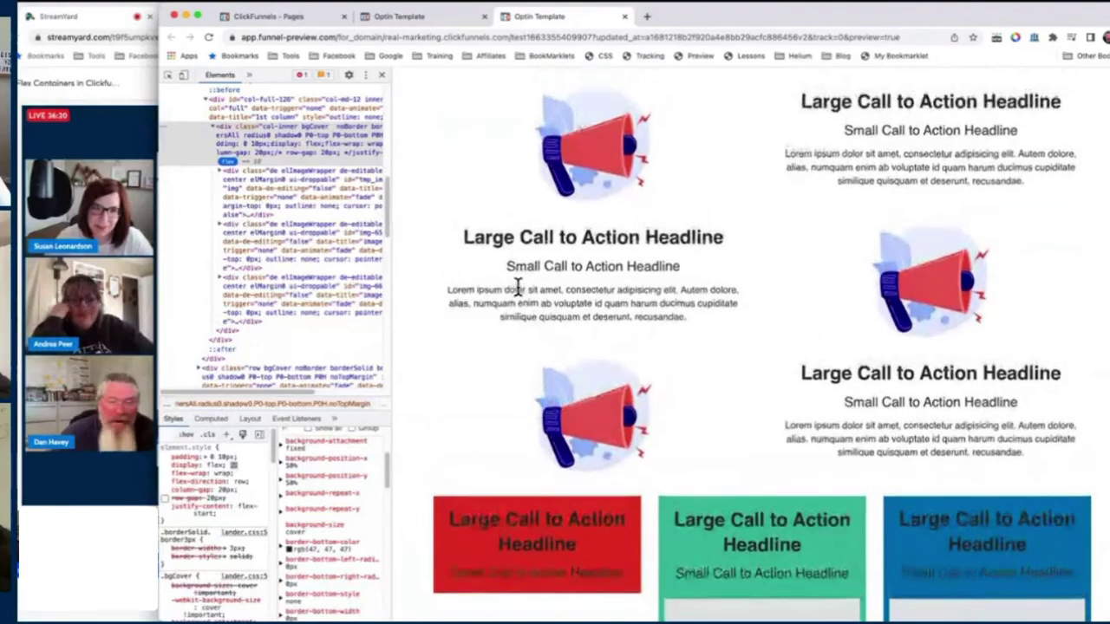
# - In the Optin Template editor, duplicate the second row's megaphone image and move the copy above that row's Large Call to Action Headline
pyautogui.click(413, 17)
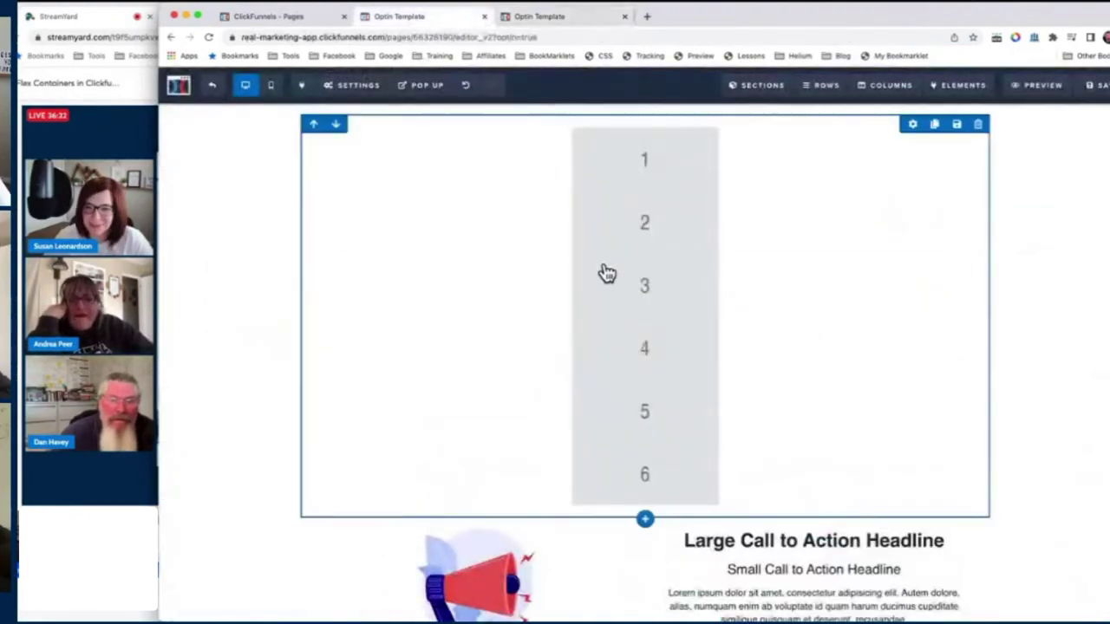
pyautogui.scroll(-2, 597, 351)
pyautogui.scroll(-2, 596, 352)
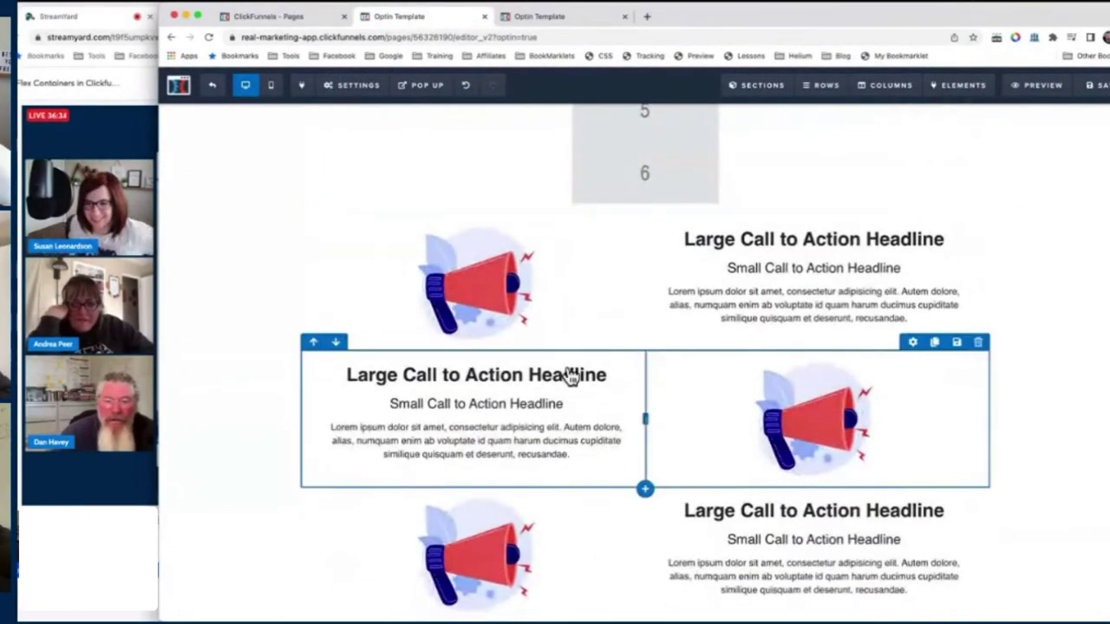
pyautogui.click(937, 358)
pyautogui.moveTo(830, 414); pyautogui.dragTo(459, 361)
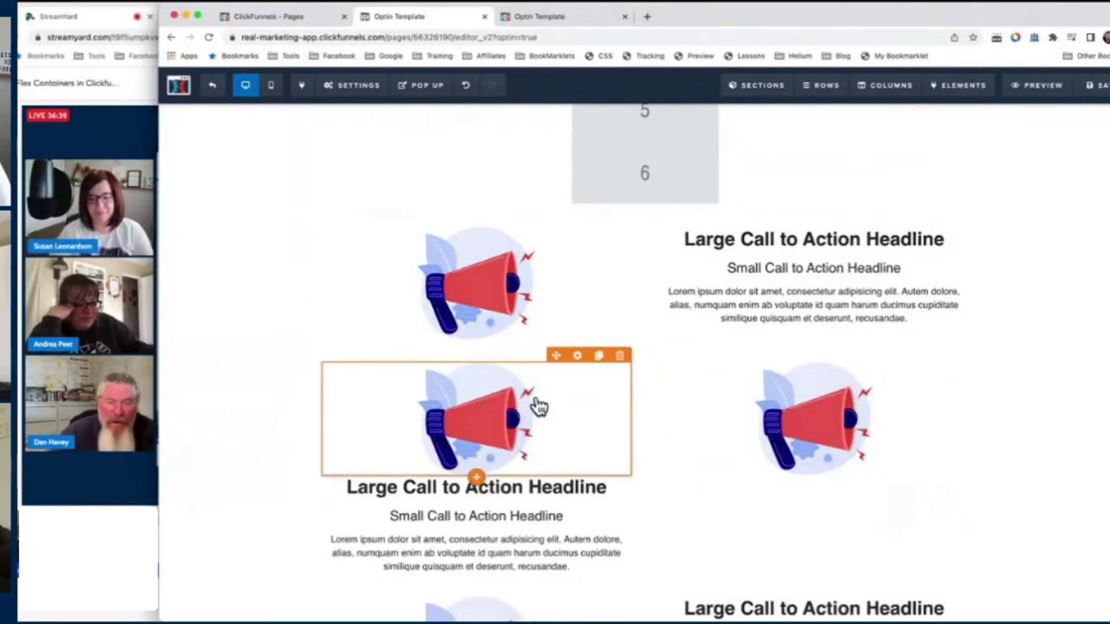
# - Make the copied megaphone image mobile only, check it in the mobile view, and return to the desktop view
pyautogui.click(577, 355)
pyautogui.click(972, 607)
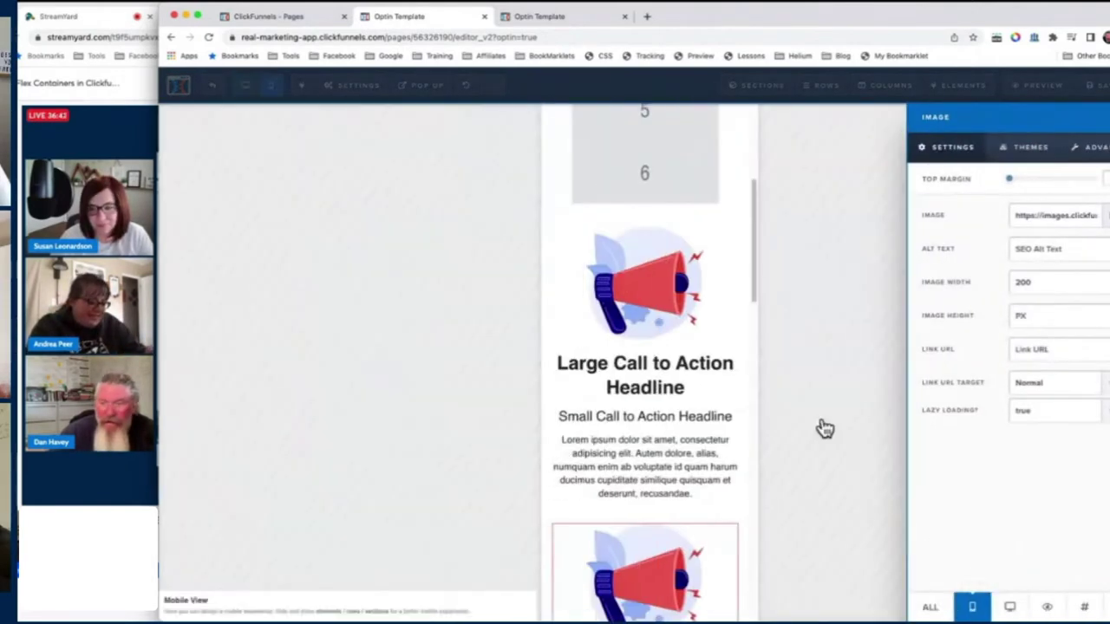
pyautogui.click(704, 453)
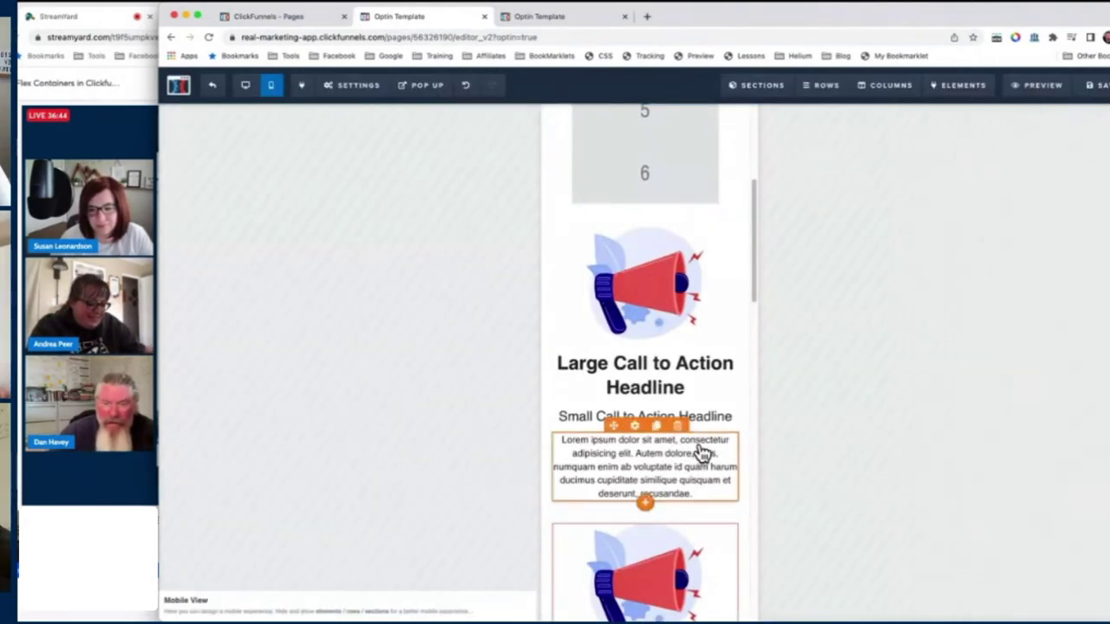
pyautogui.scroll(-5, 701, 454)
pyautogui.scroll(2, 748, 266)
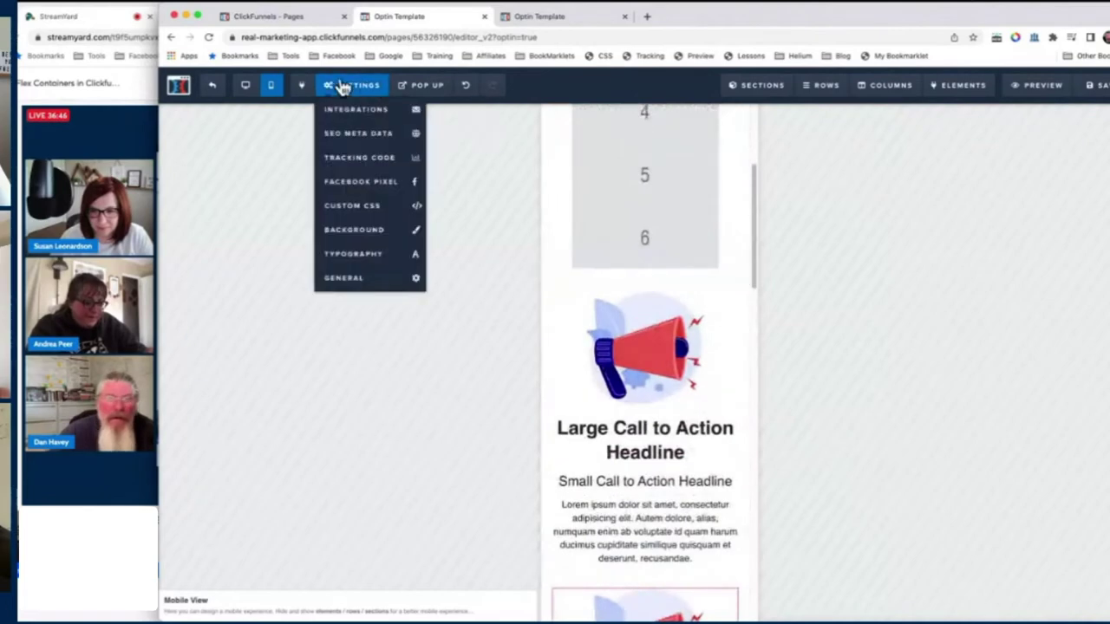
pyautogui.click(247, 87)
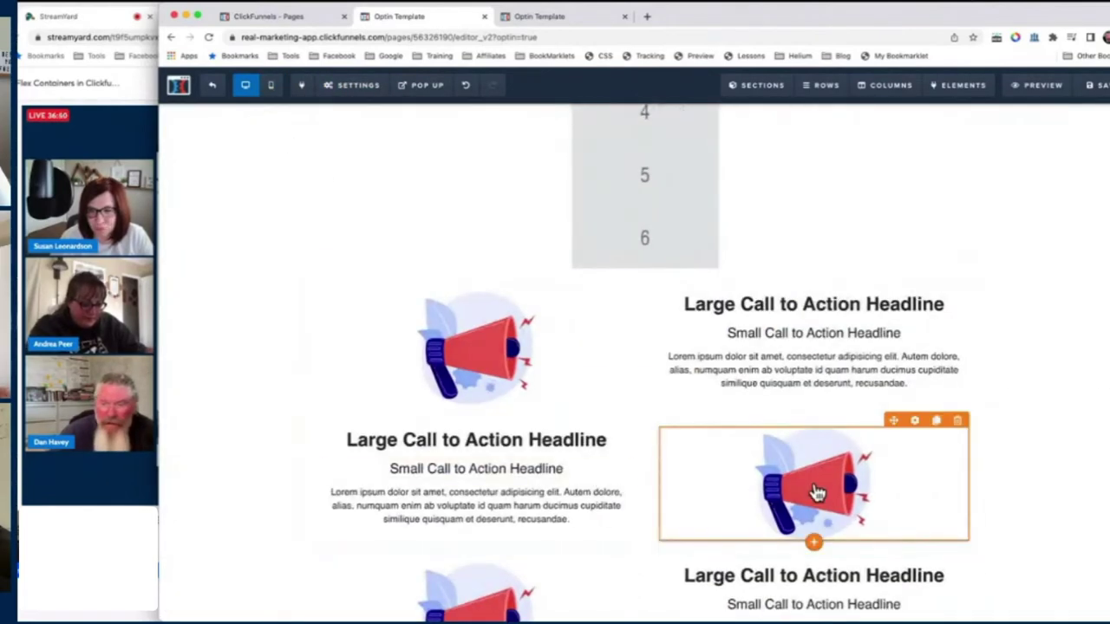
# - Make the second row's original megaphone image desktop only and save the page
pyautogui.click(914, 423)
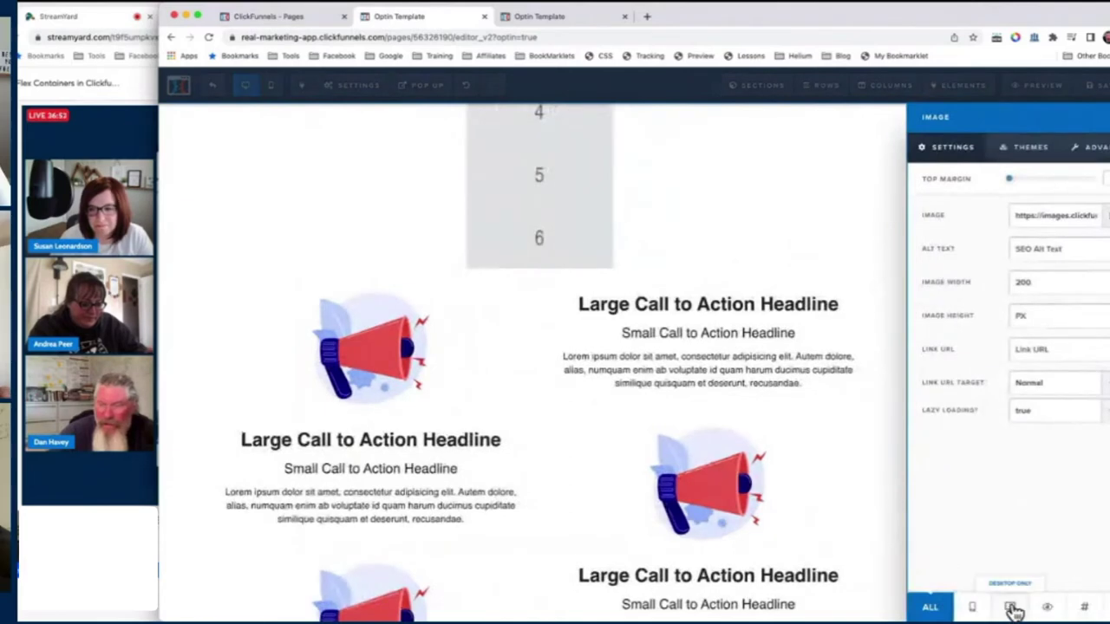
pyautogui.click(1008, 607)
pyautogui.click(808, 397)
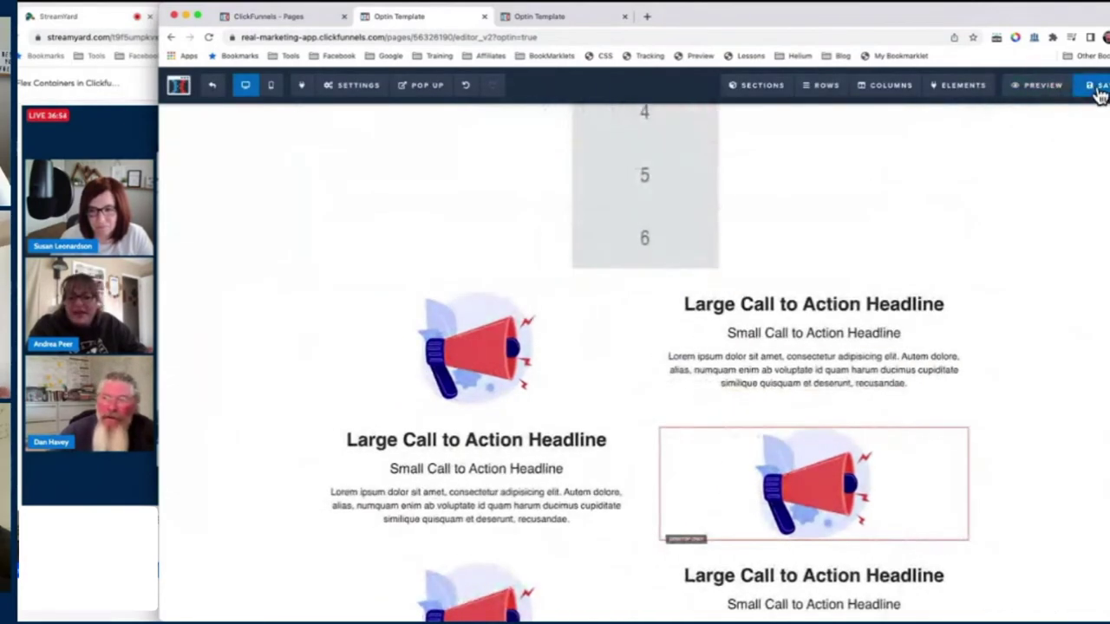
# - Reload the Optin Template preview and check the order of the megaphone images and headlines at desktop and mobile widths
pyautogui.click(529, 16)
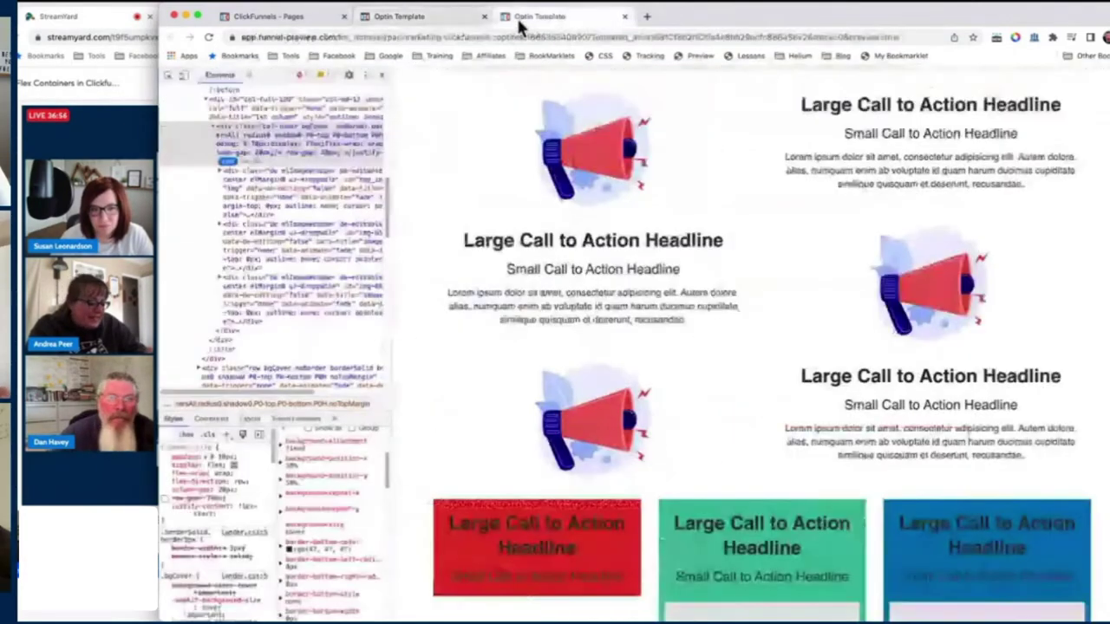
pyautogui.click(209, 38)
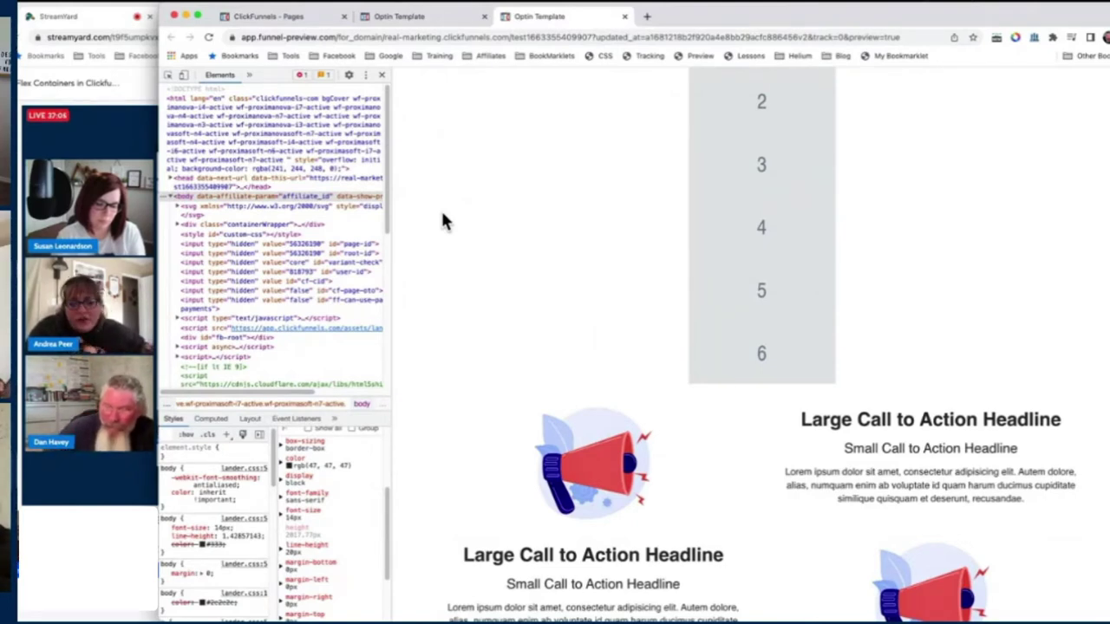
pyautogui.scroll(-3, 445, 263)
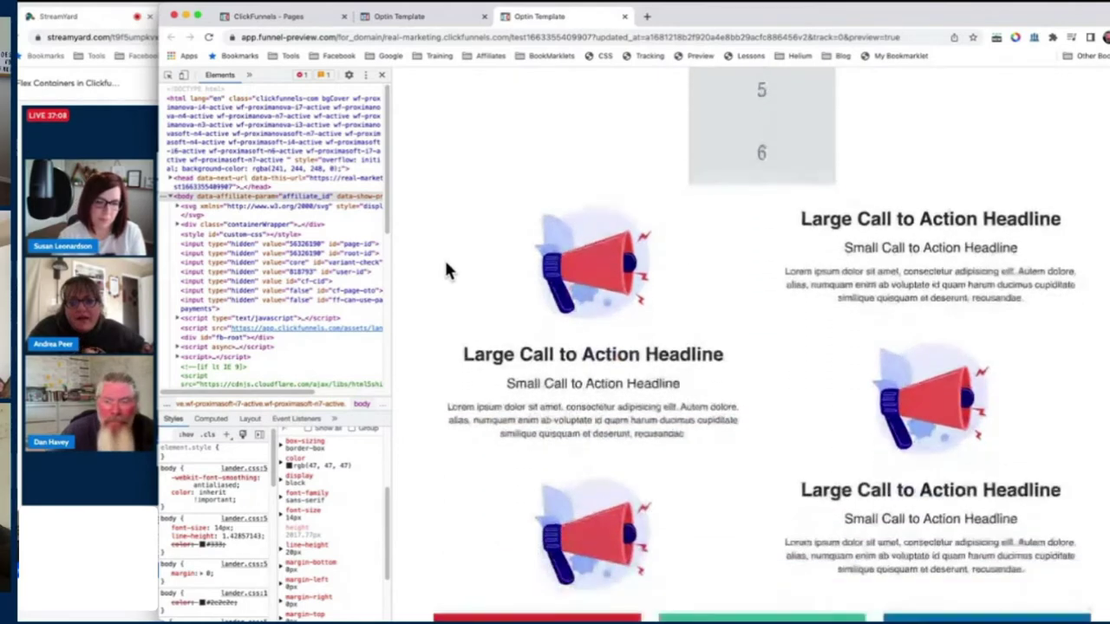
pyautogui.scroll(-2, 446, 270)
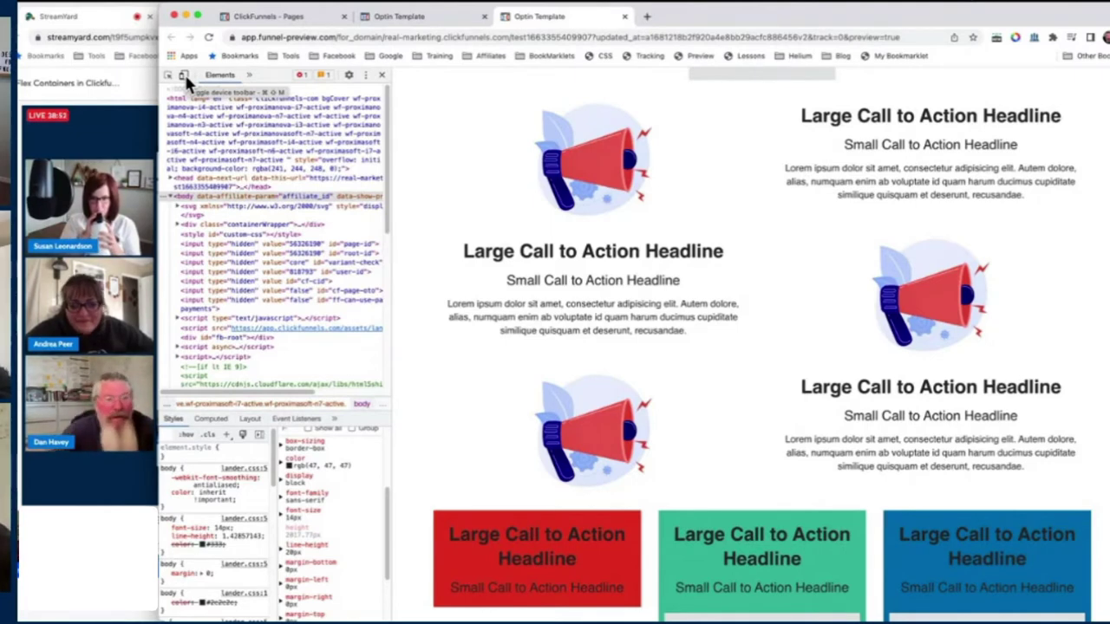
pyautogui.click(184, 74)
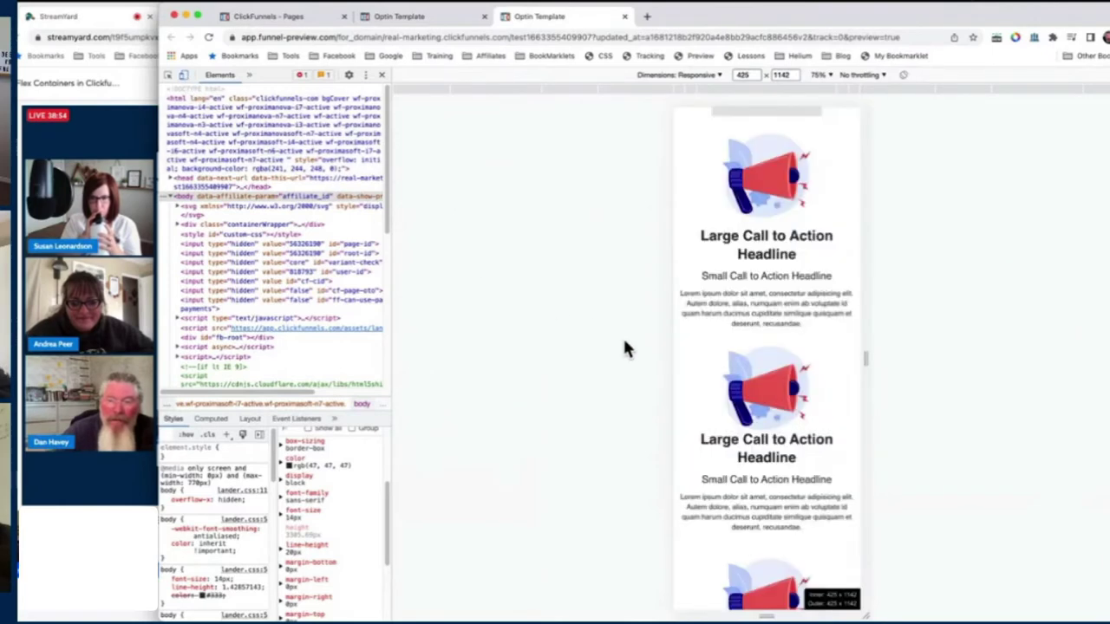
pyautogui.scroll(-3, 736, 383)
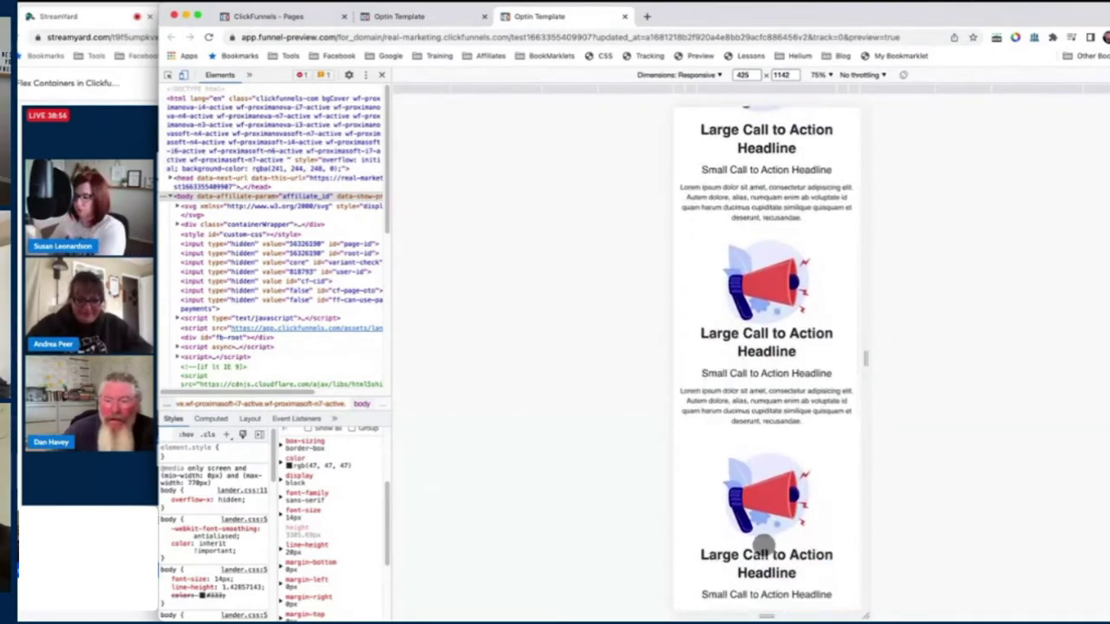
pyautogui.scroll(-2, 772, 553)
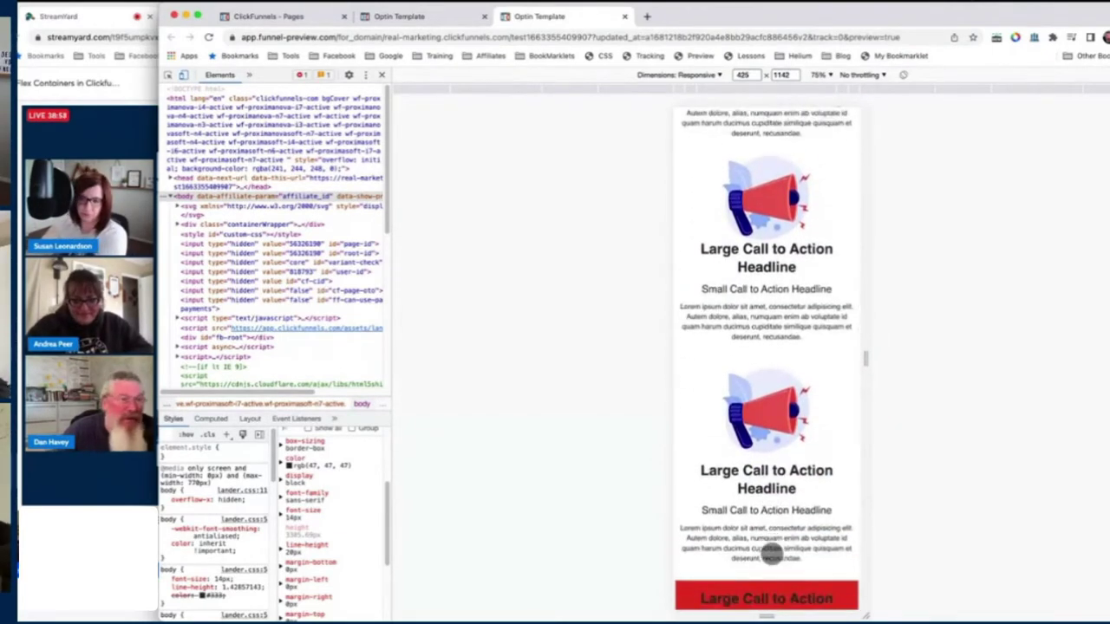
# - Review the order of the megaphone images and headlines at mobile width, and return the preview to desktop width
pyautogui.scroll(1, 772, 553)
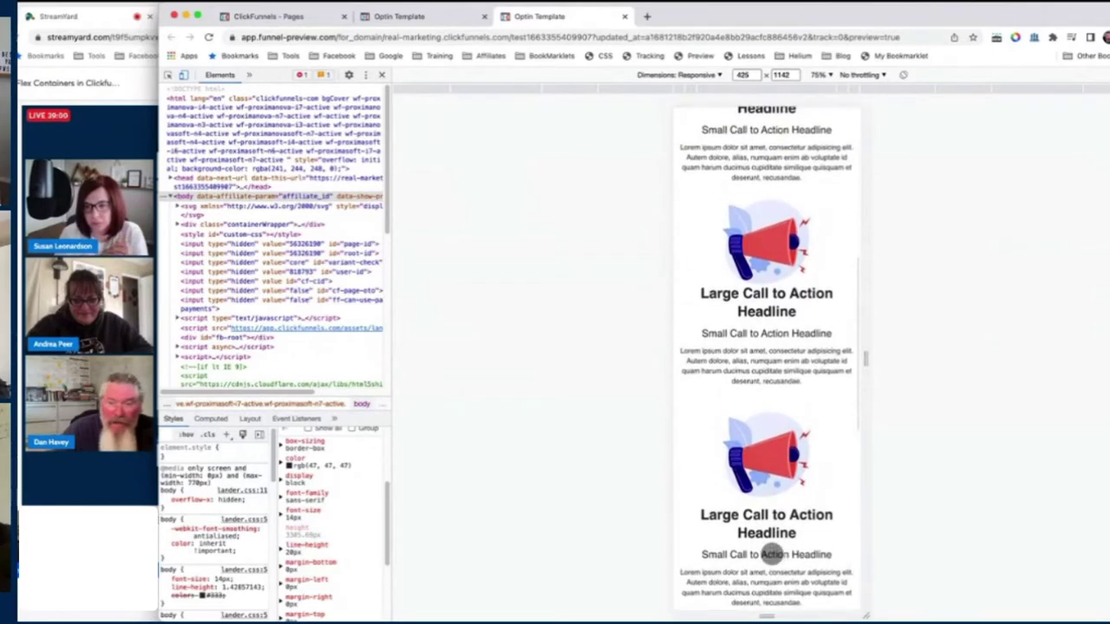
pyautogui.scroll(1, 772, 553)
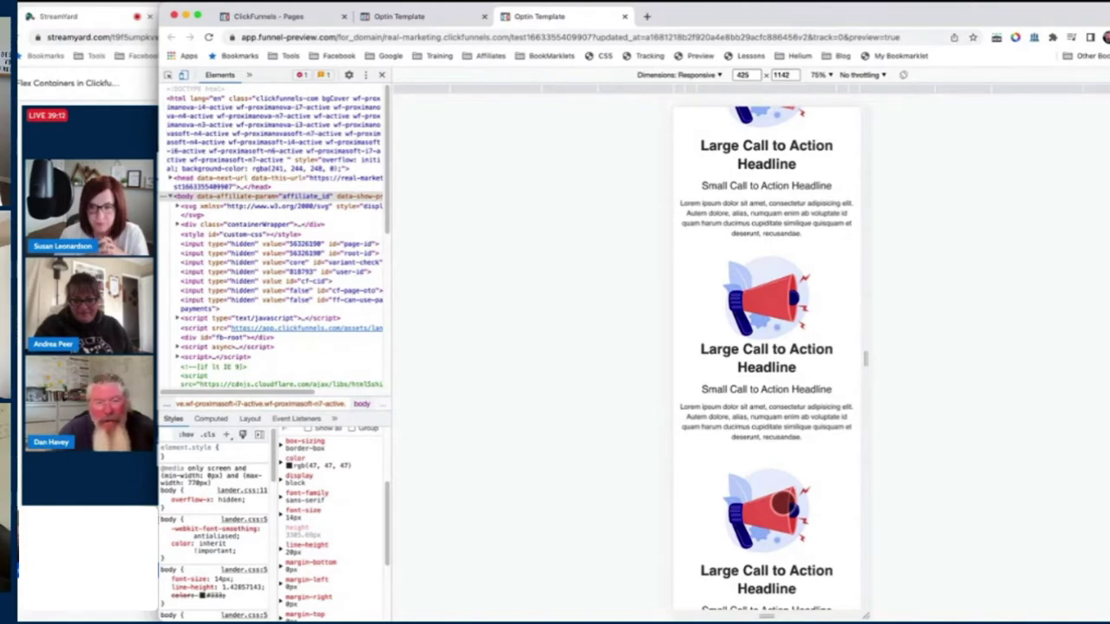
pyautogui.scroll(5, 785, 503)
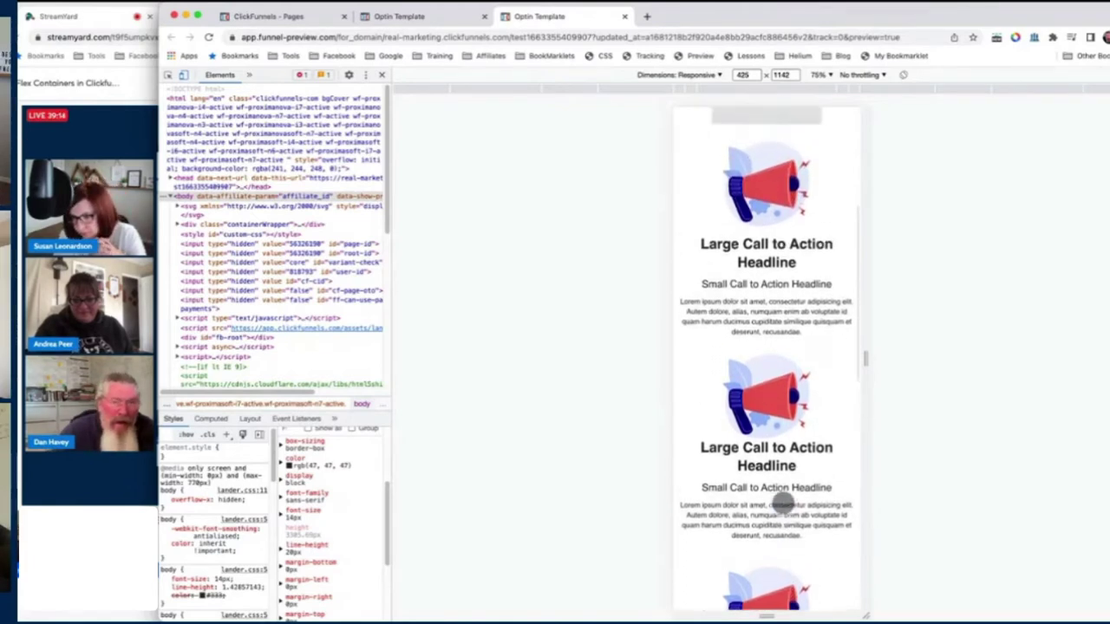
pyautogui.scroll(-6, 783, 503)
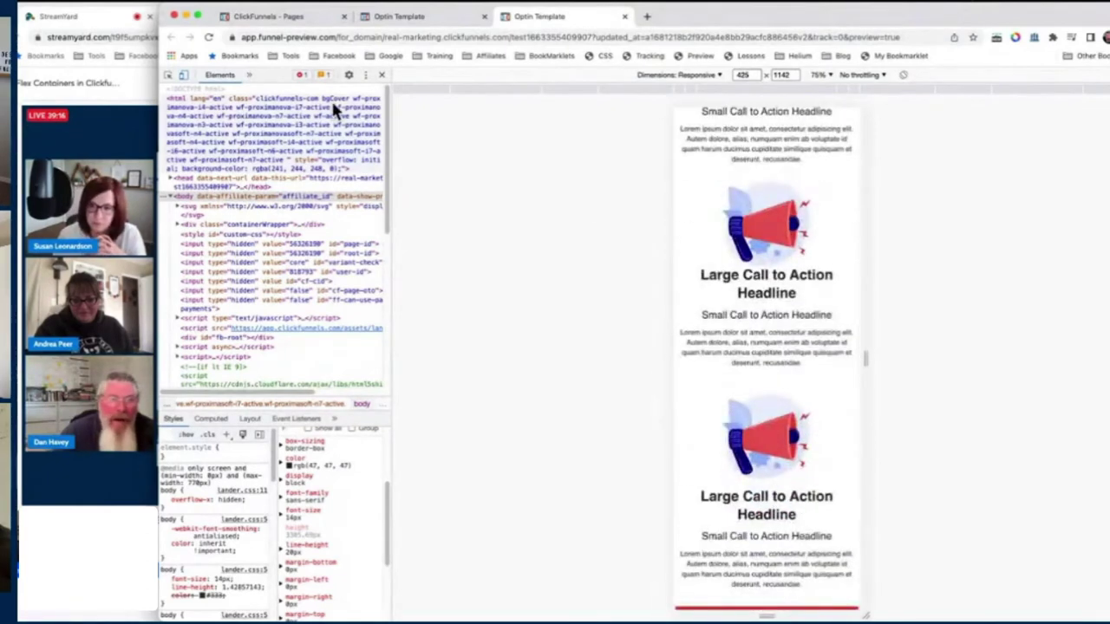
pyautogui.click(184, 75)
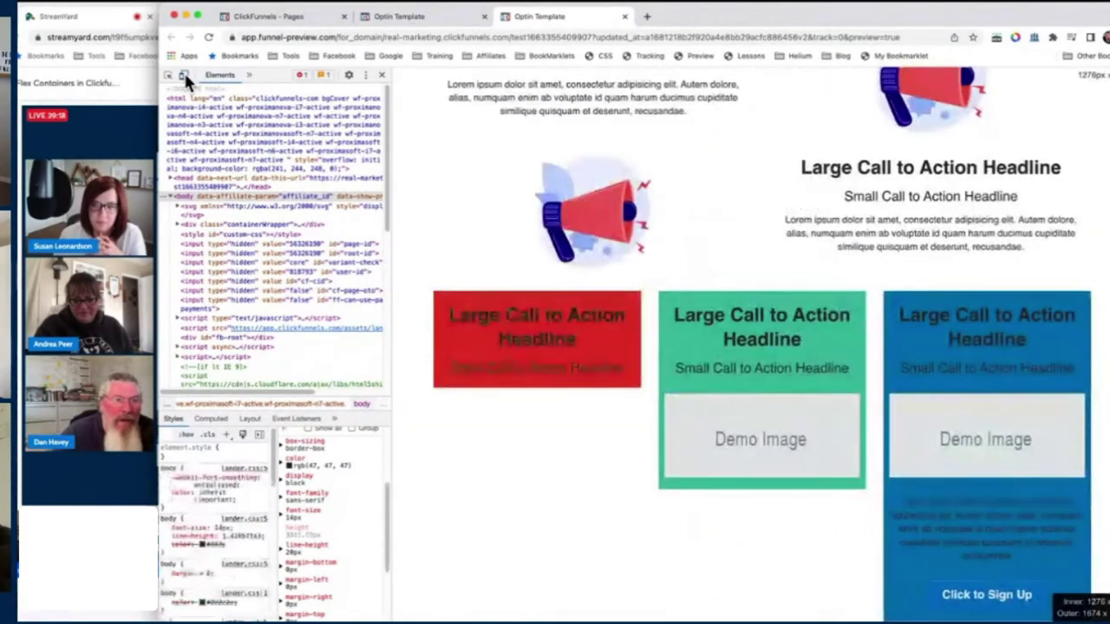
# - In the Optin Template editor's mobile view, delete the mobile-only megaphone image above the second row's Large Call to Action Headline
pyautogui.click(424, 15)
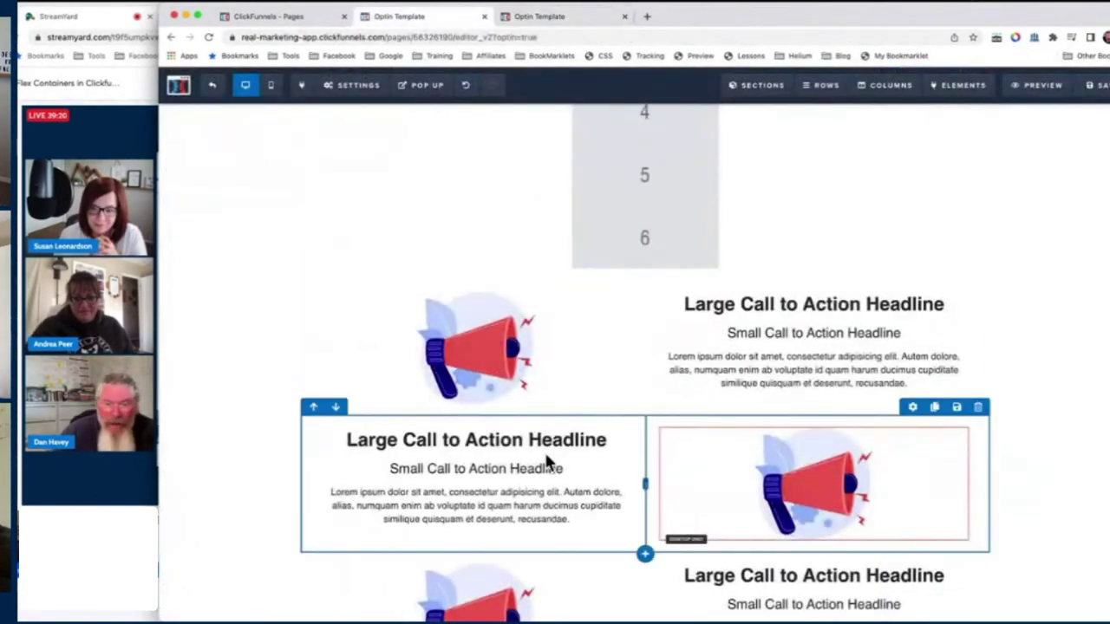
pyautogui.click(272, 86)
pyautogui.scroll(-3, 612, 438)
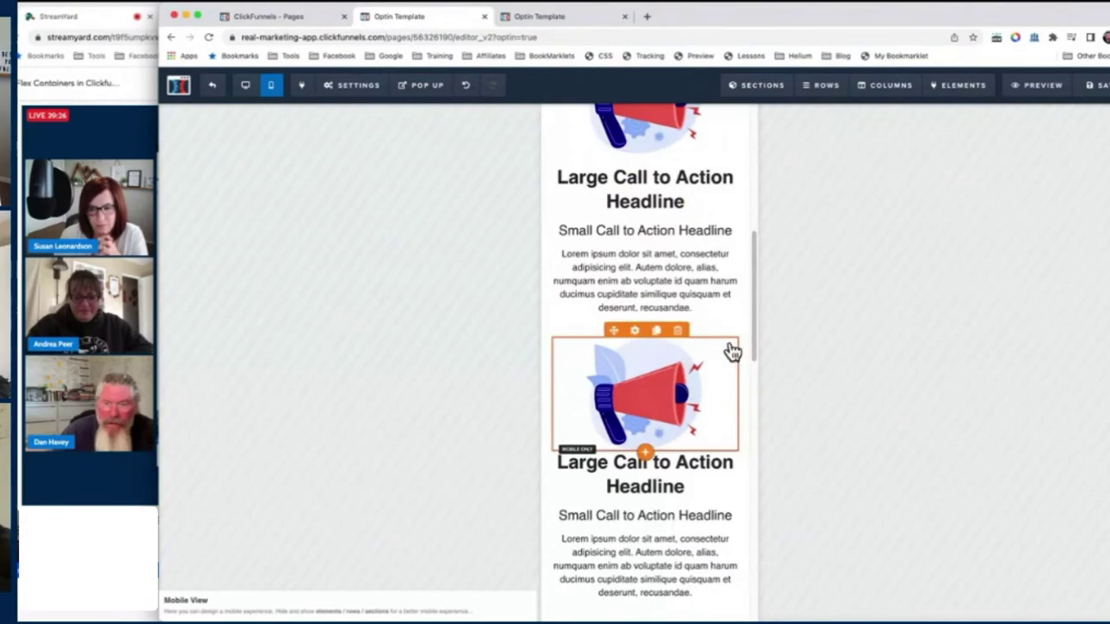
pyautogui.click(678, 332)
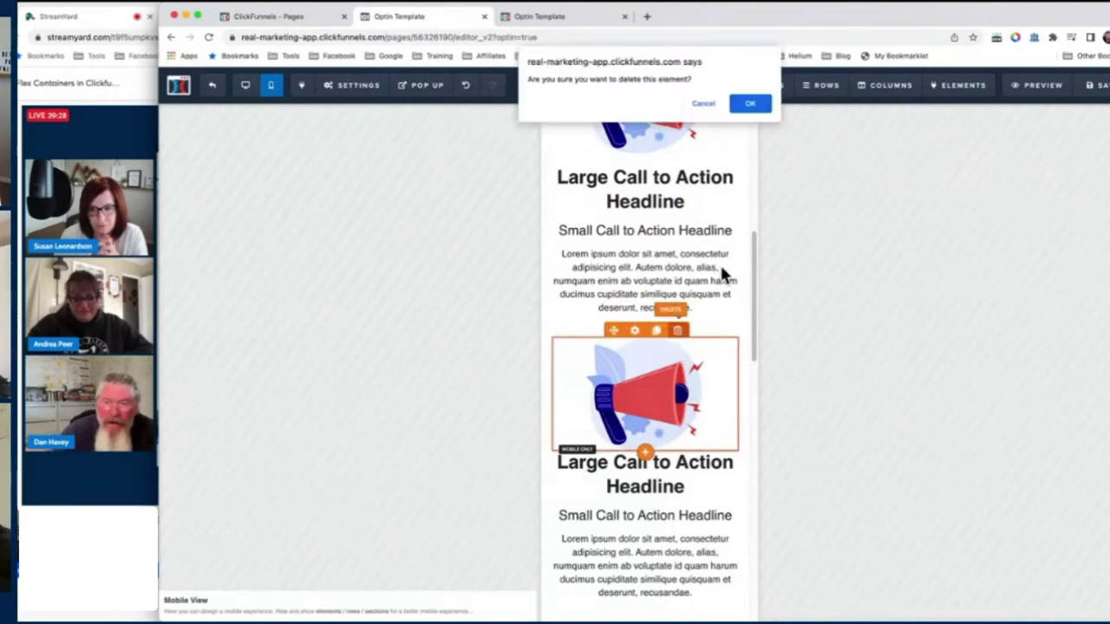
pyautogui.click(744, 101)
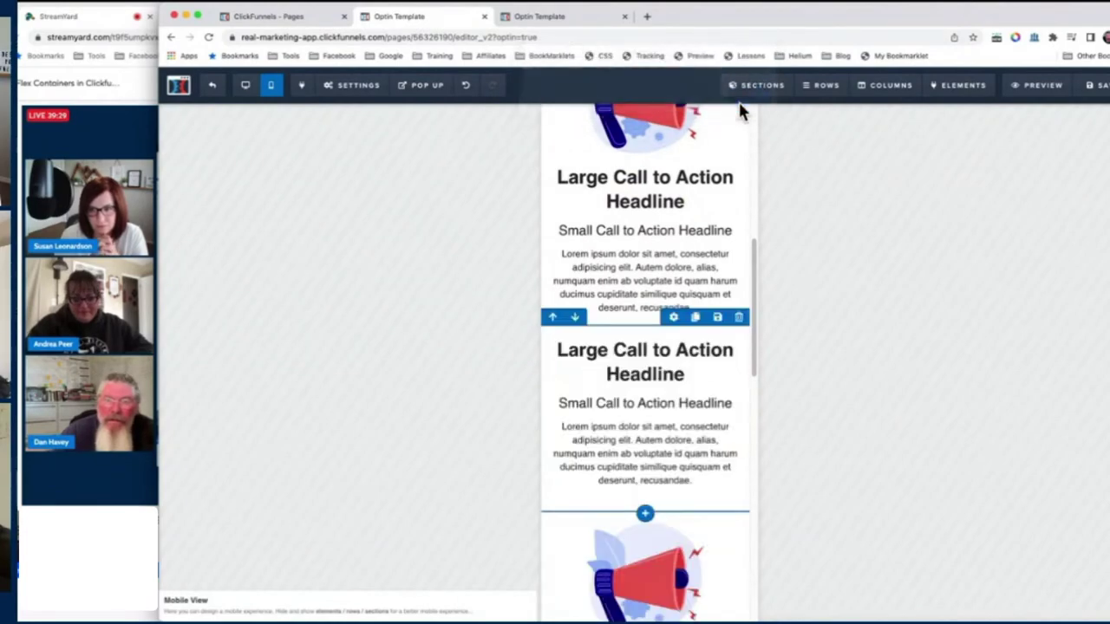
# - Return to the desktop view, make the second row's megaphone image visible on all devices, and save the page
pyautogui.click(245, 85)
pyautogui.click(788, 249)
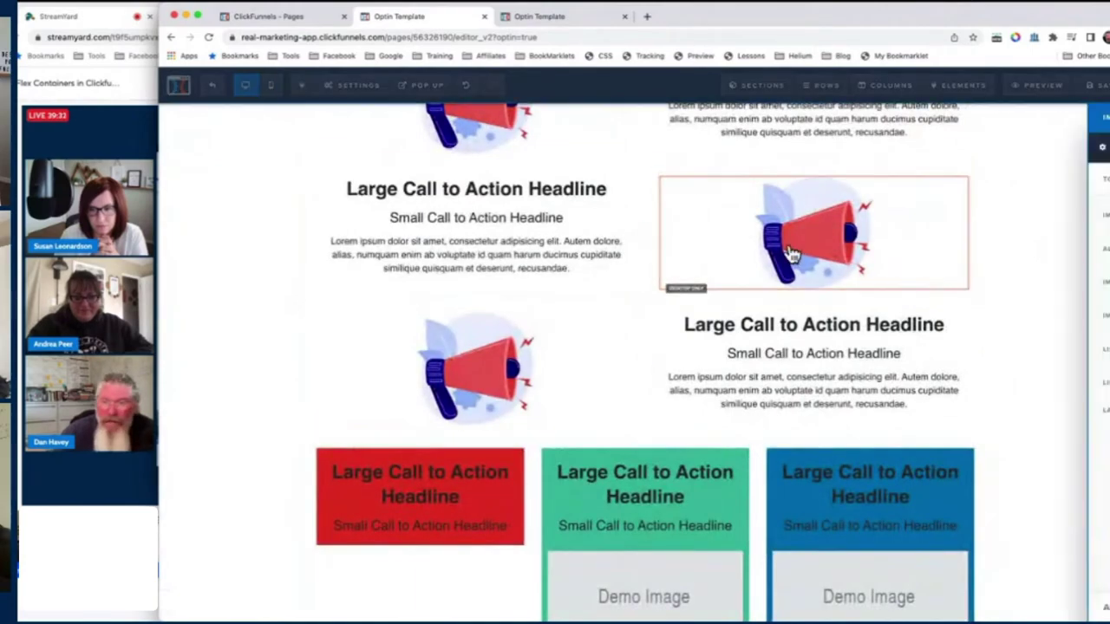
pyautogui.click(937, 608)
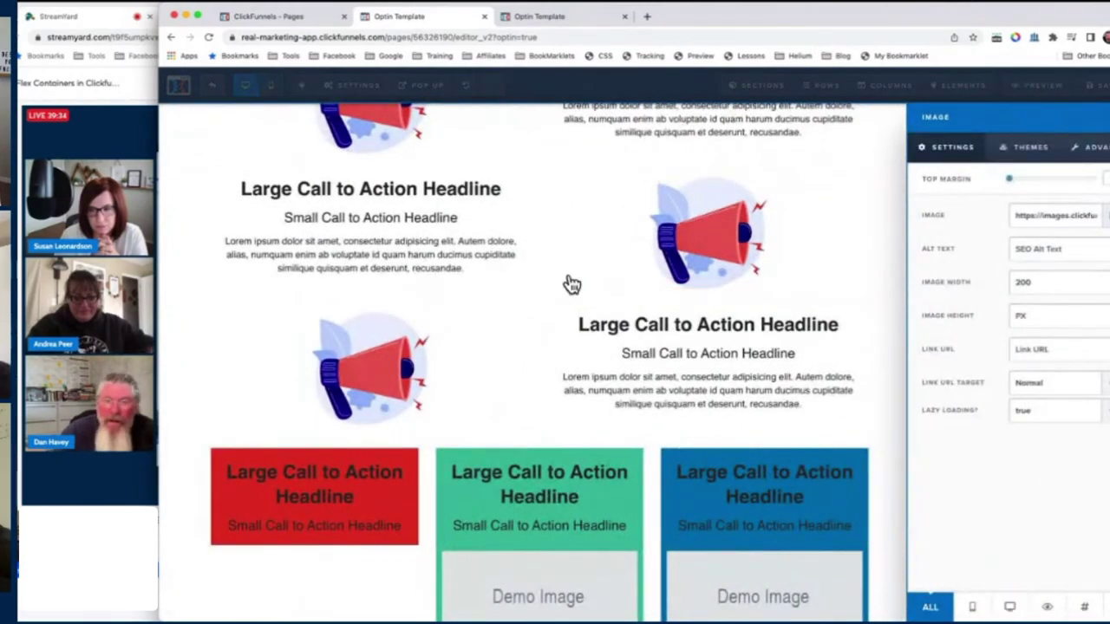
pyautogui.click(570, 283)
pyautogui.click(1097, 85)
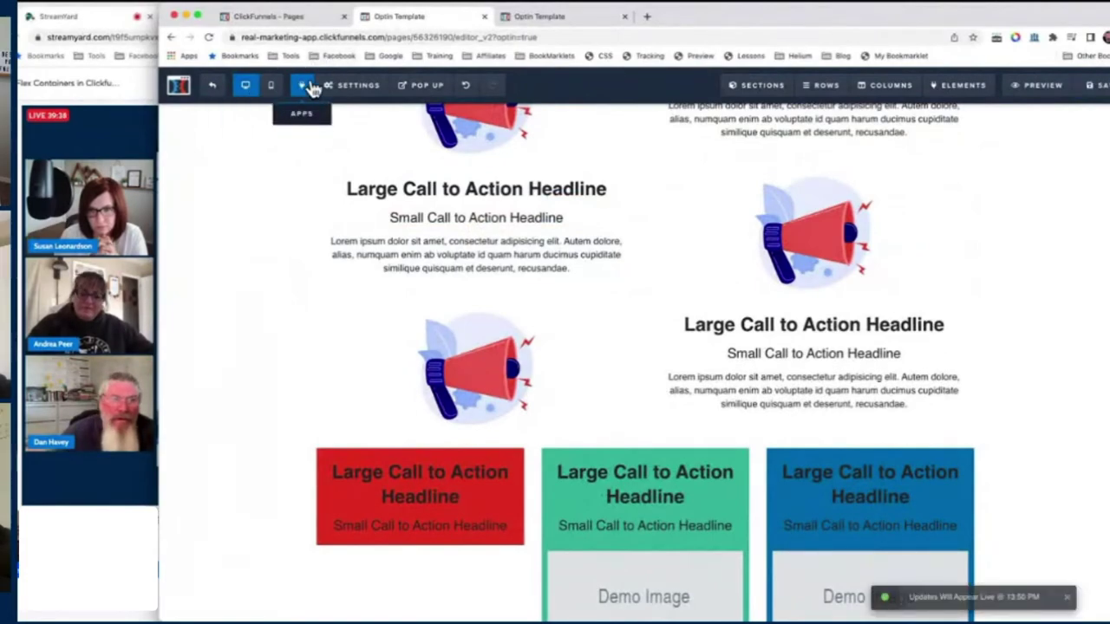
# - Reload the Optin Template preview, inspect the second megaphone row's container, and expand it to show its two column divs
pyautogui.click(525, 18)
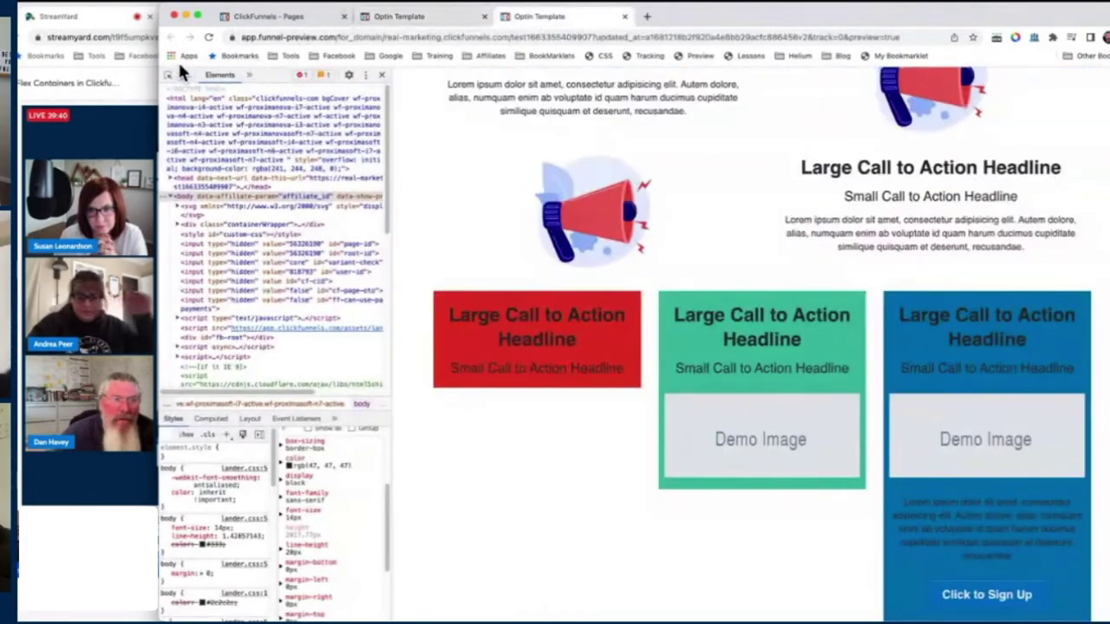
pyautogui.click(209, 37)
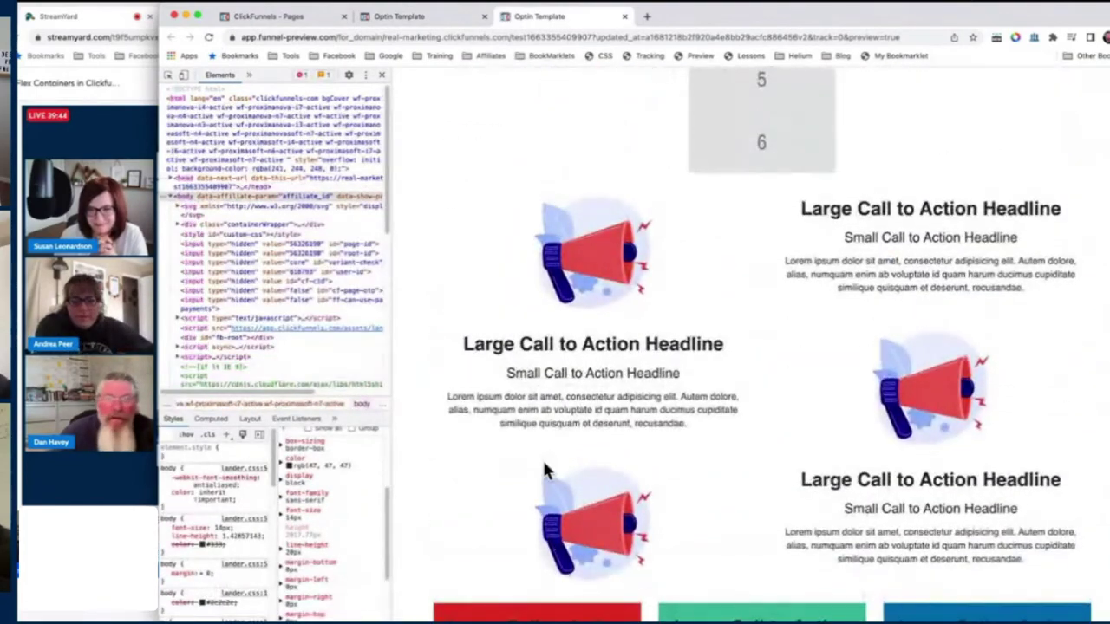
pyautogui.click(169, 76)
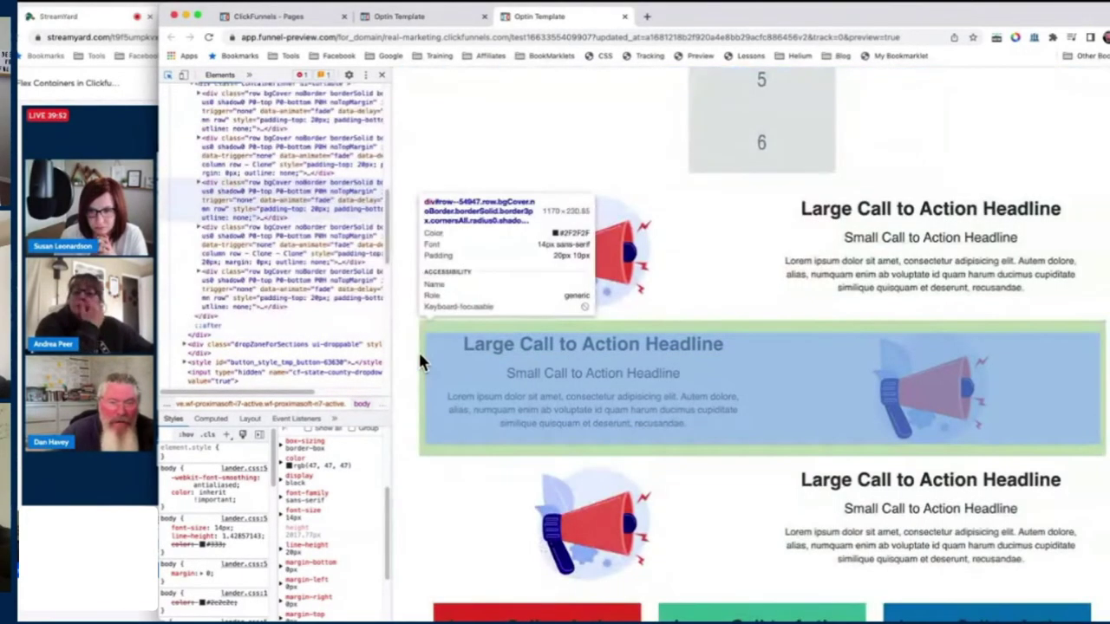
pyautogui.click(418, 351)
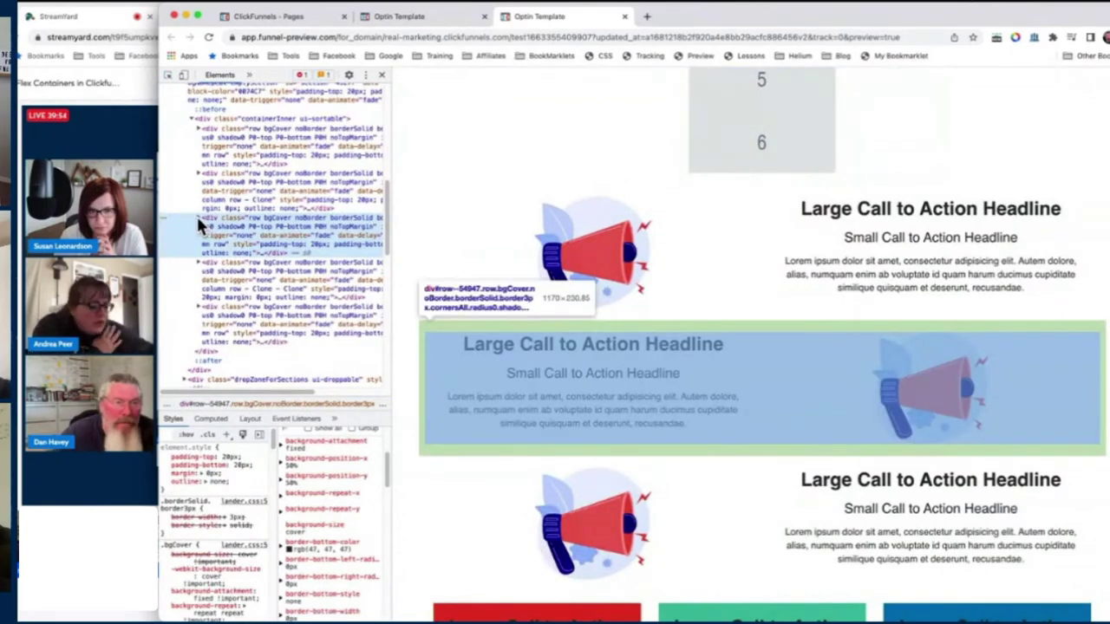
pyautogui.click(198, 218)
pyautogui.scroll(-1, 197, 214)
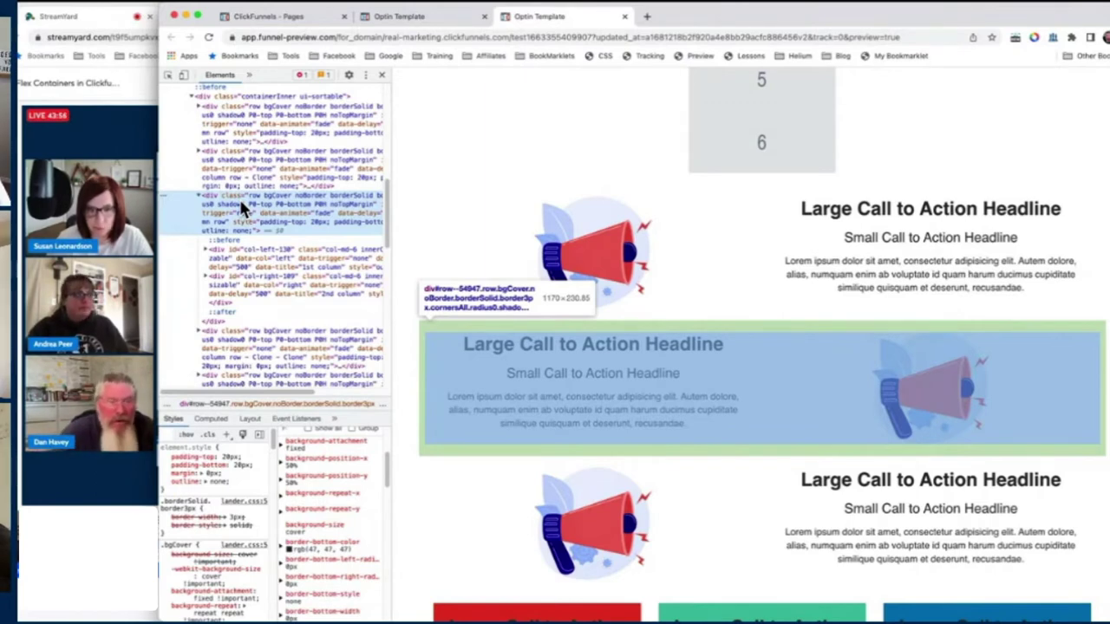
# - Look over the second megaphone row and its settings control in the Optin Template editor
pyautogui.click(415, 23)
pyautogui.scroll(1, 544, 275)
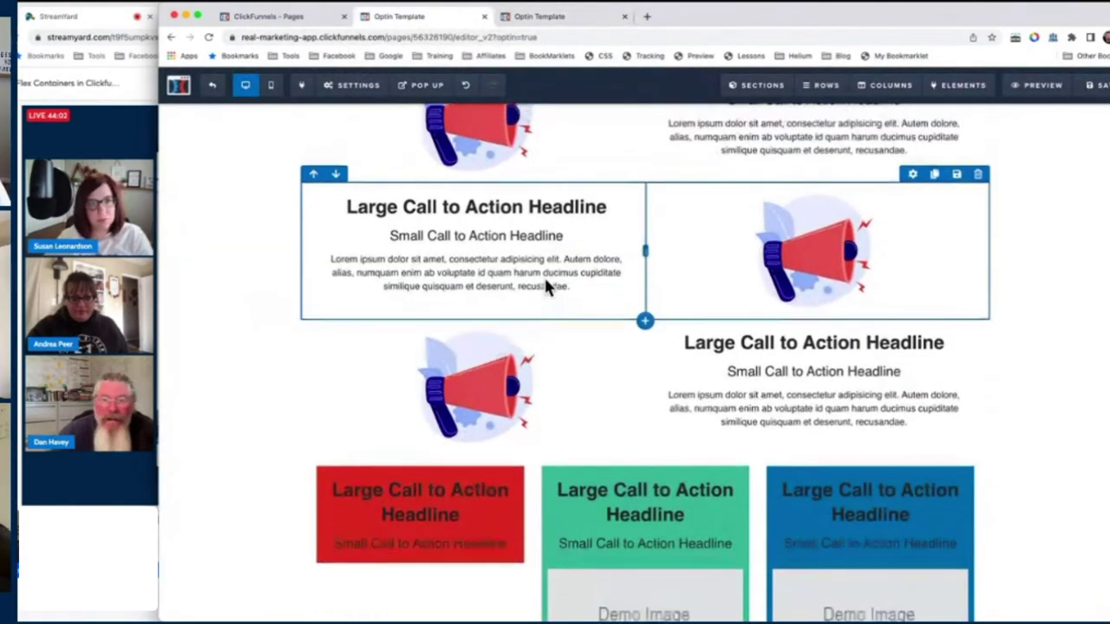
pyautogui.scroll(2, 544, 274)
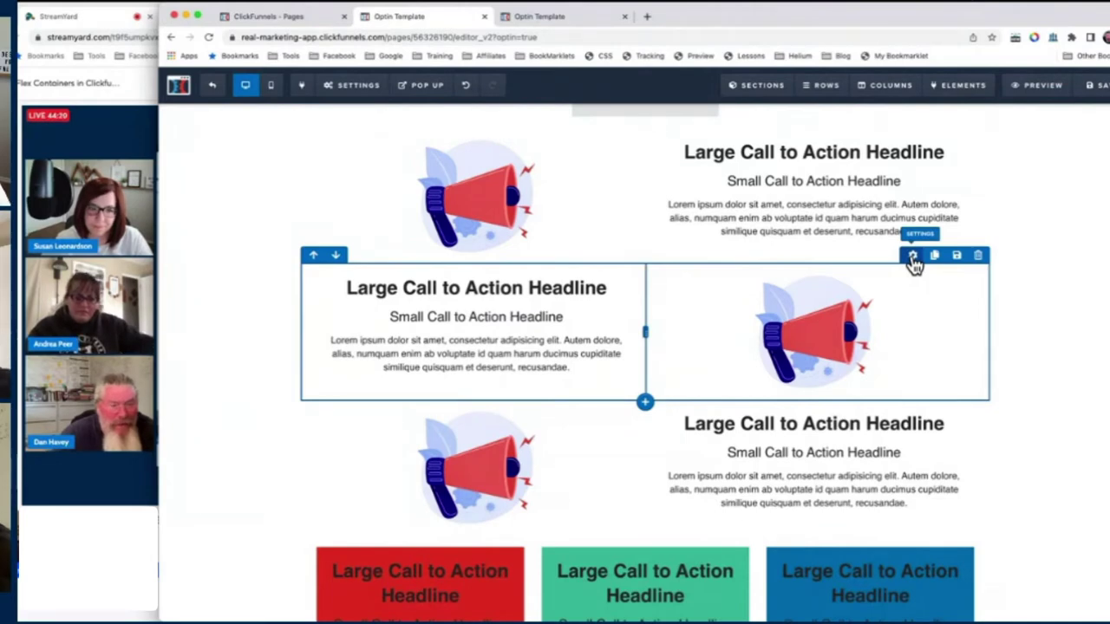
# - In the Optin Template preview, add display: flex to the second row's element style and turn on its flex overlay
pyautogui.click(561, 12)
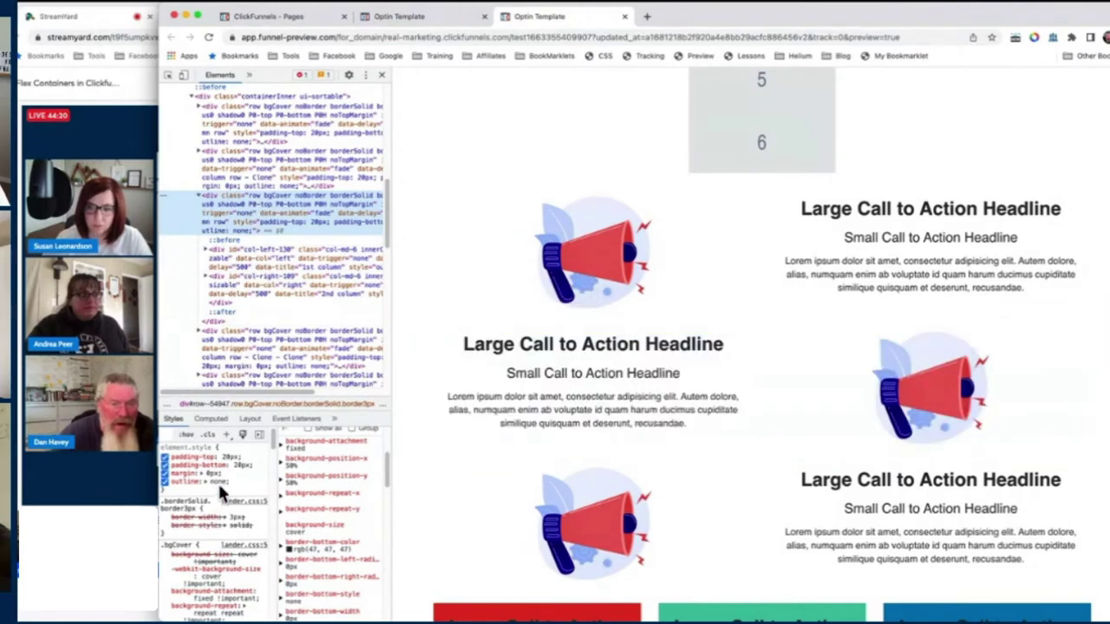
pyautogui.click(216, 489)
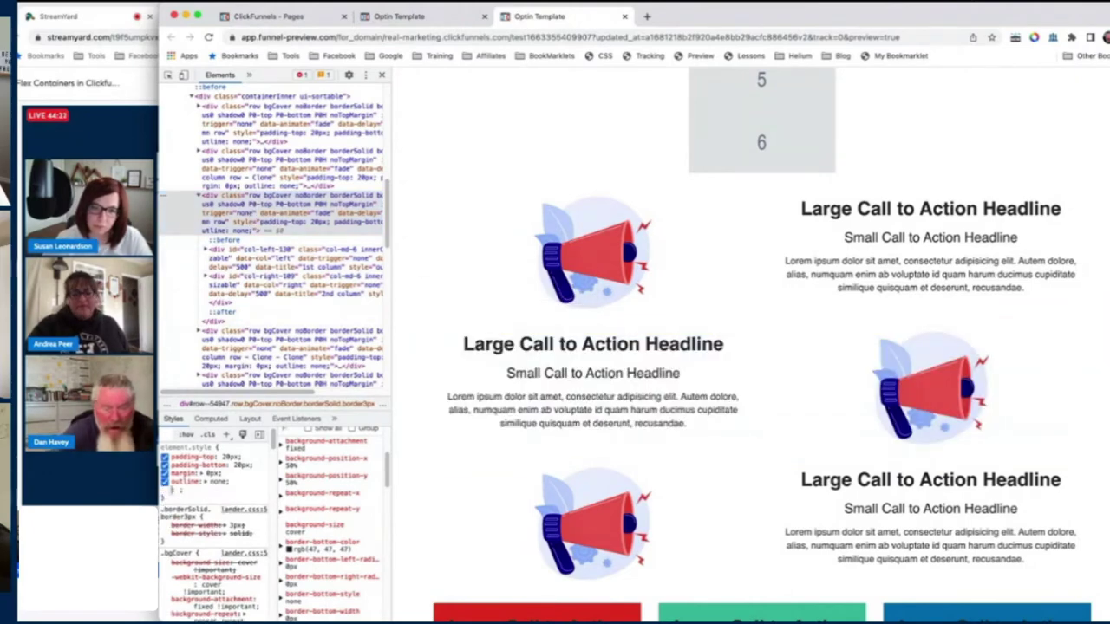
pyautogui.write('display:f')
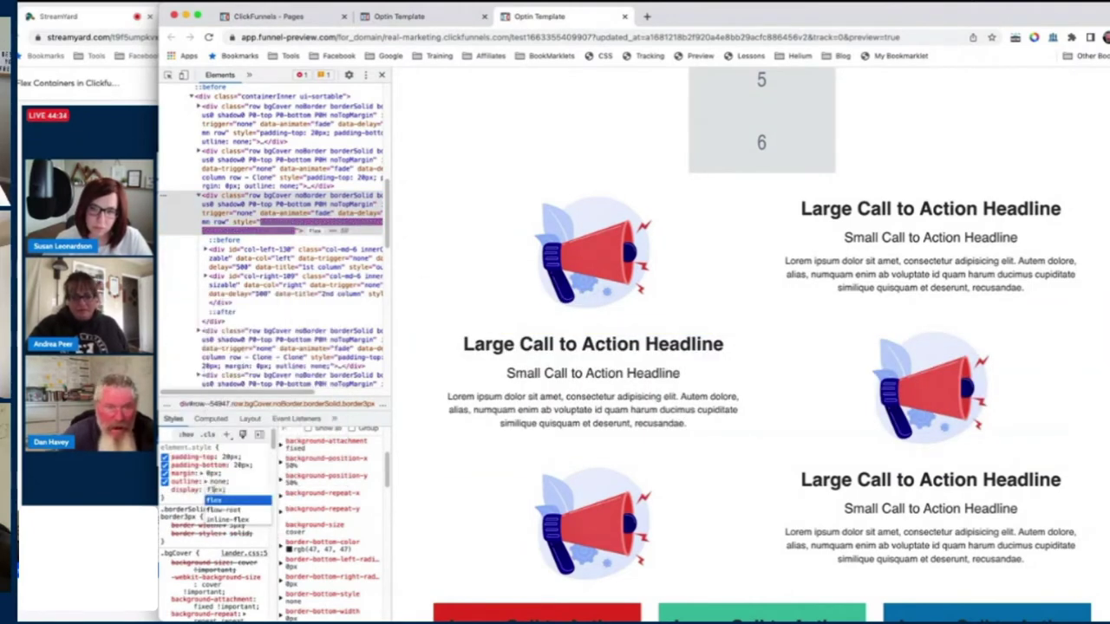
pyautogui.press('Return')
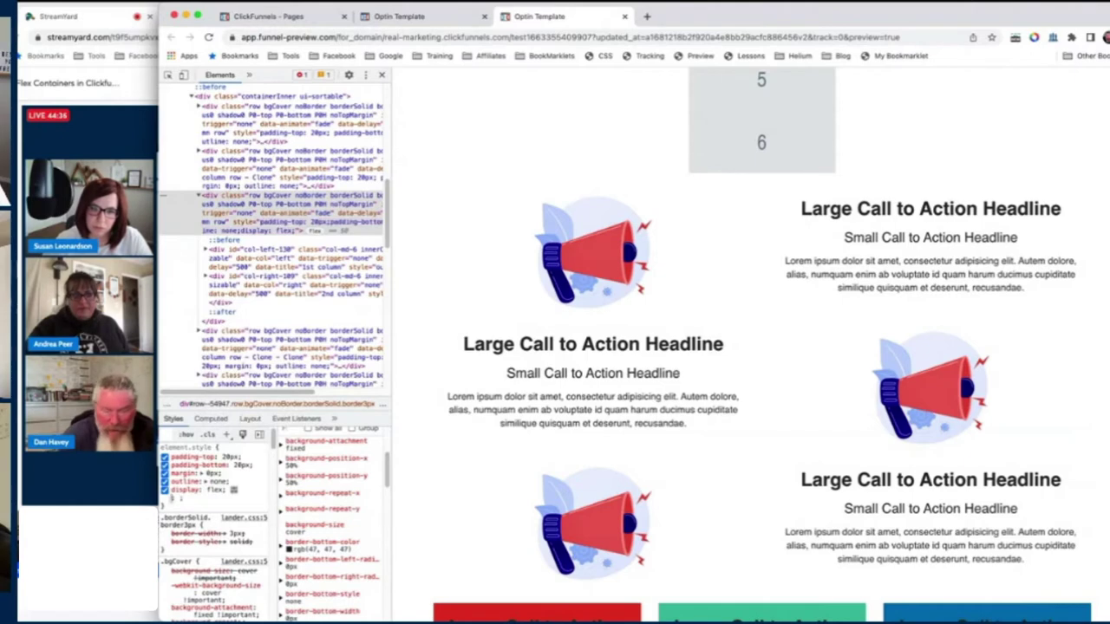
pyautogui.write('flex')
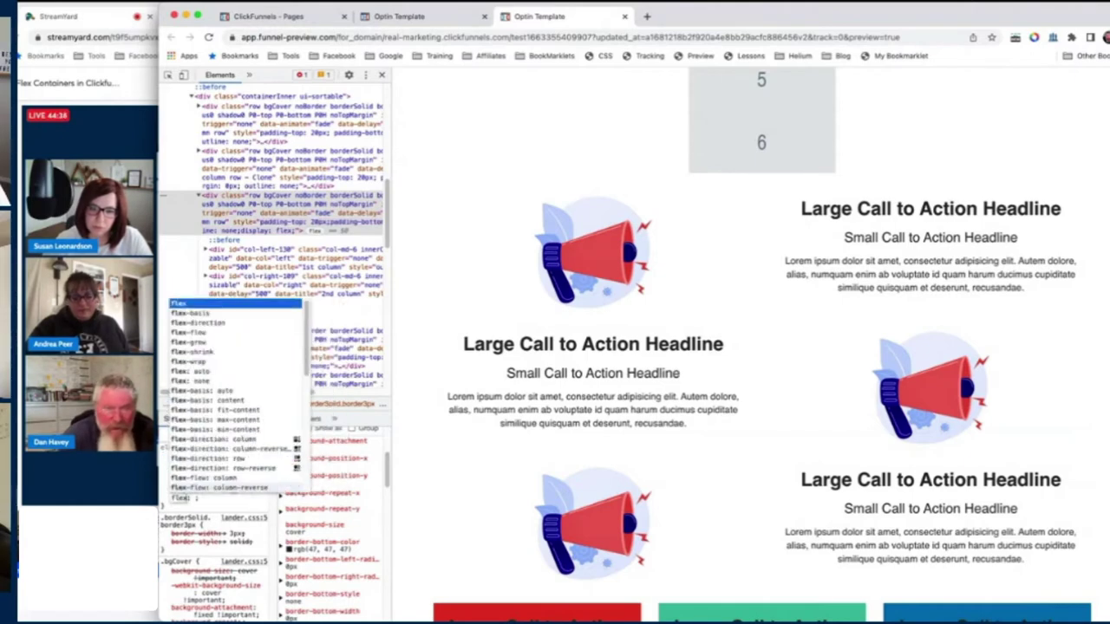
pyautogui.press('Escape')
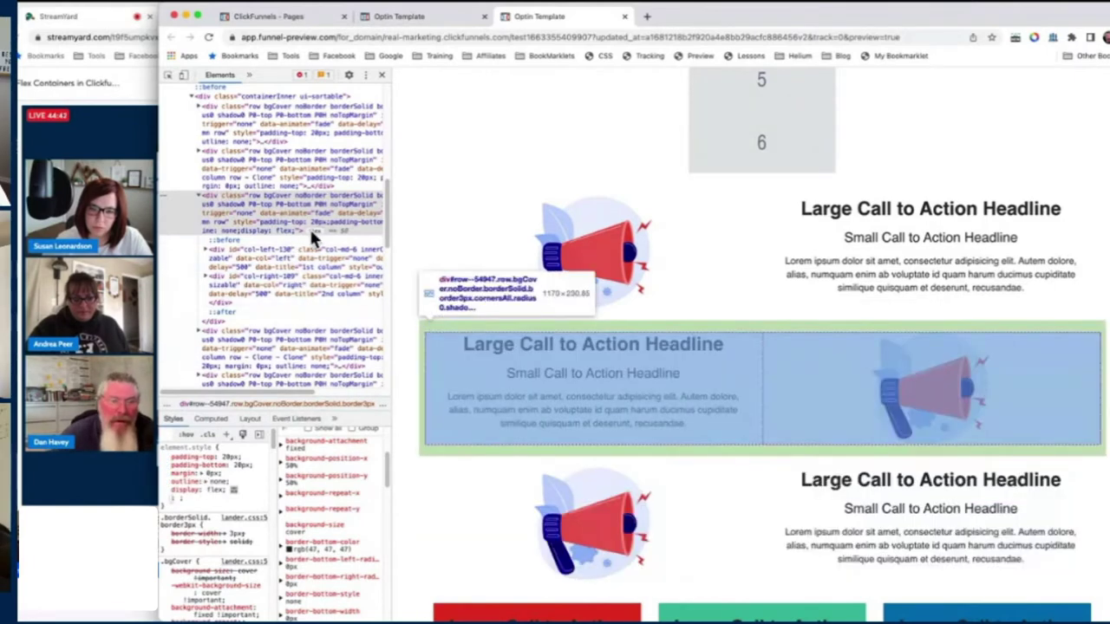
pyautogui.click(314, 231)
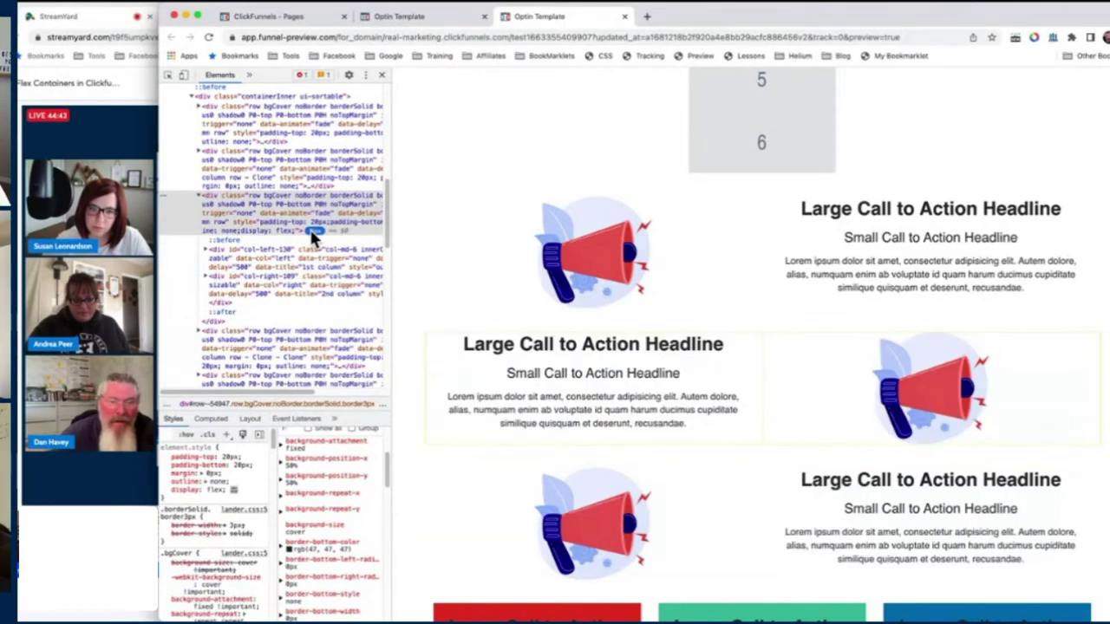
# - Set the second row's flex-direction to row-reverse and close the flexbox editor
pyautogui.click(234, 492)
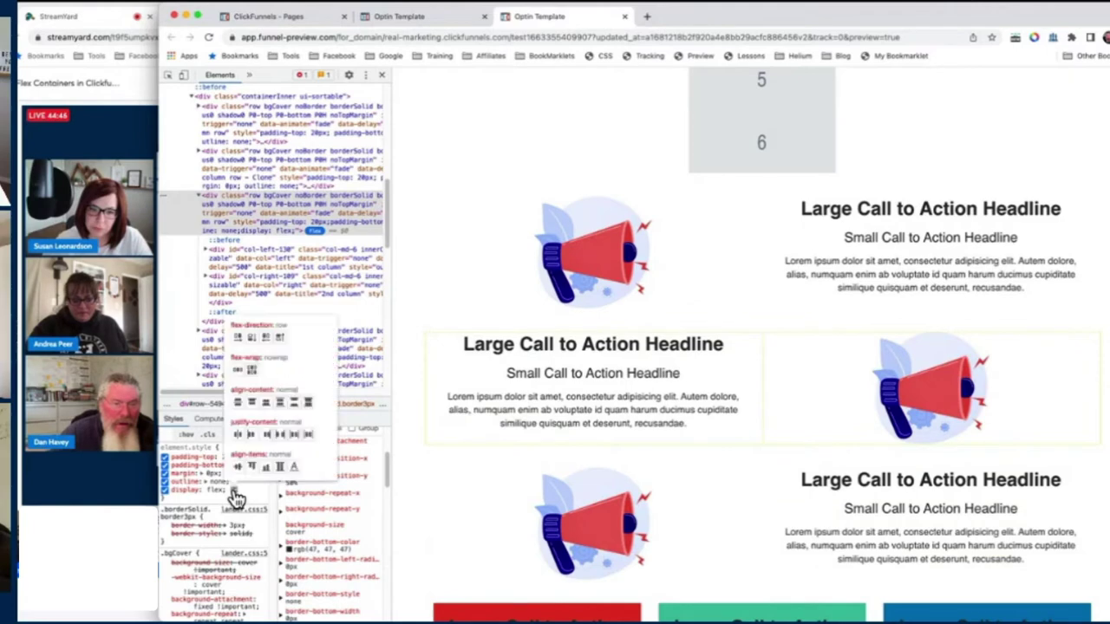
pyautogui.click(266, 339)
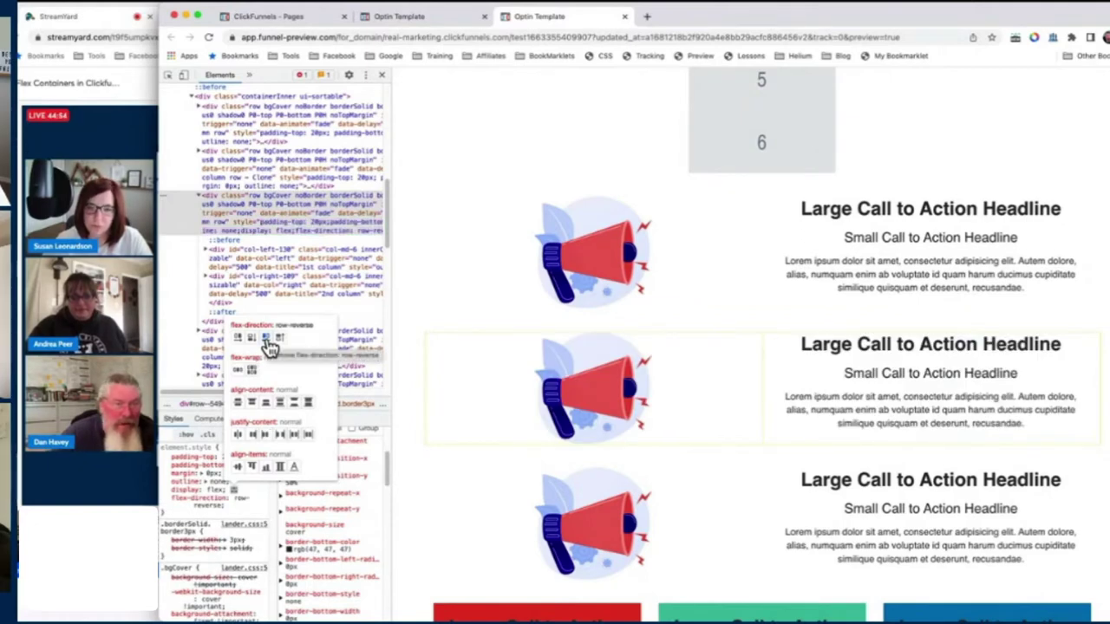
pyautogui.click(242, 501)
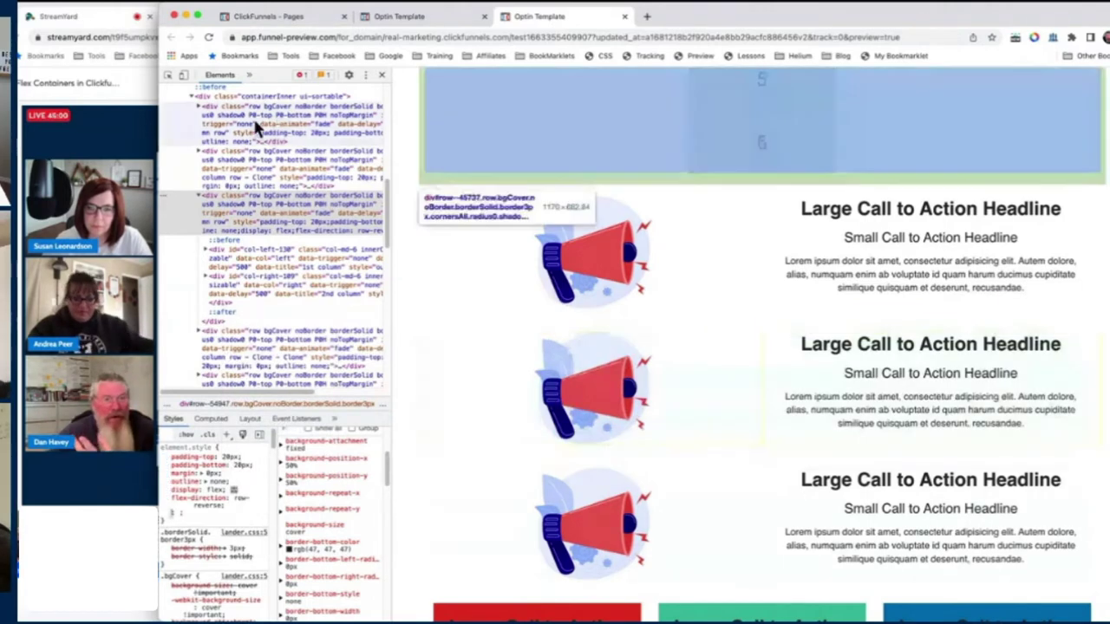
# - Switch the preview to the 425 px mobile width and check how the reversed second row is laid out
pyautogui.click(185, 75)
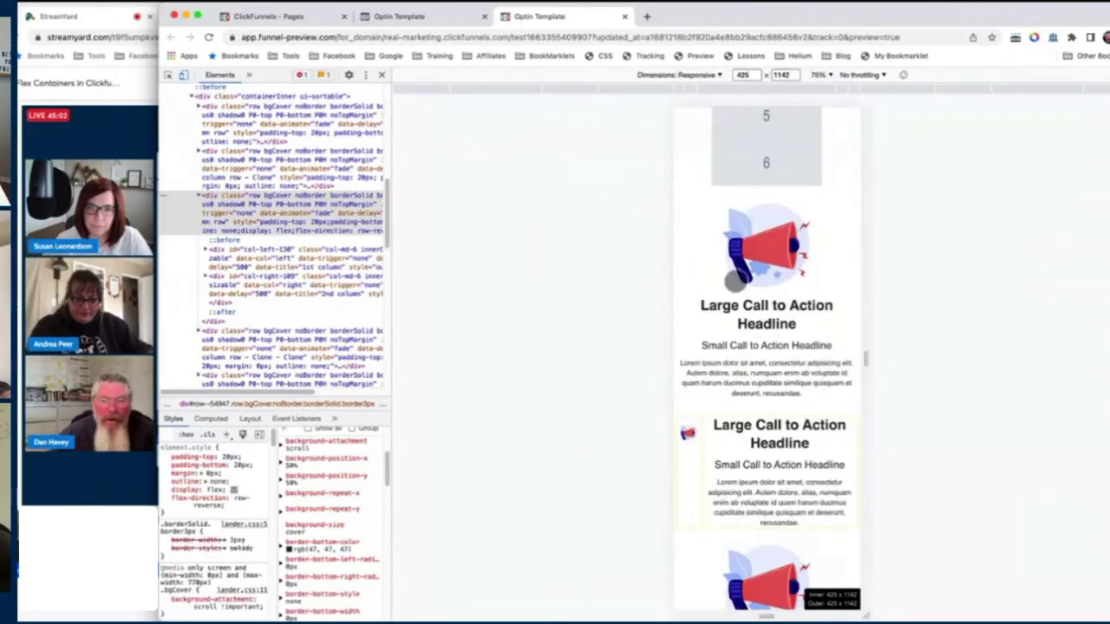
pyautogui.scroll(-1, 754, 293)
pyautogui.scroll(-5, 756, 293)
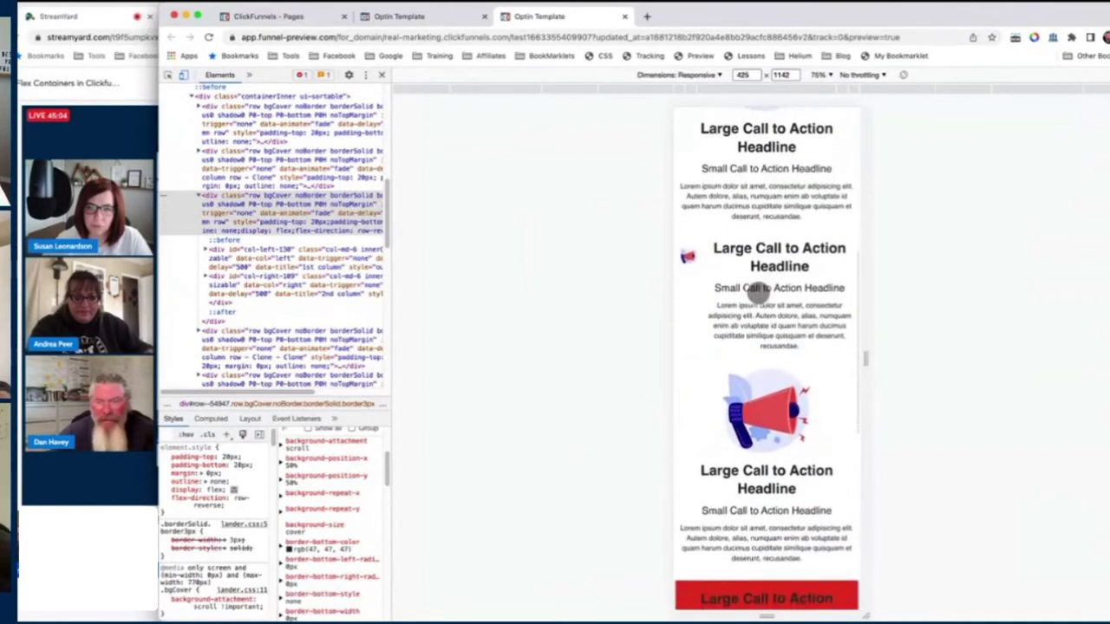
pyautogui.scroll(-10, 757, 293)
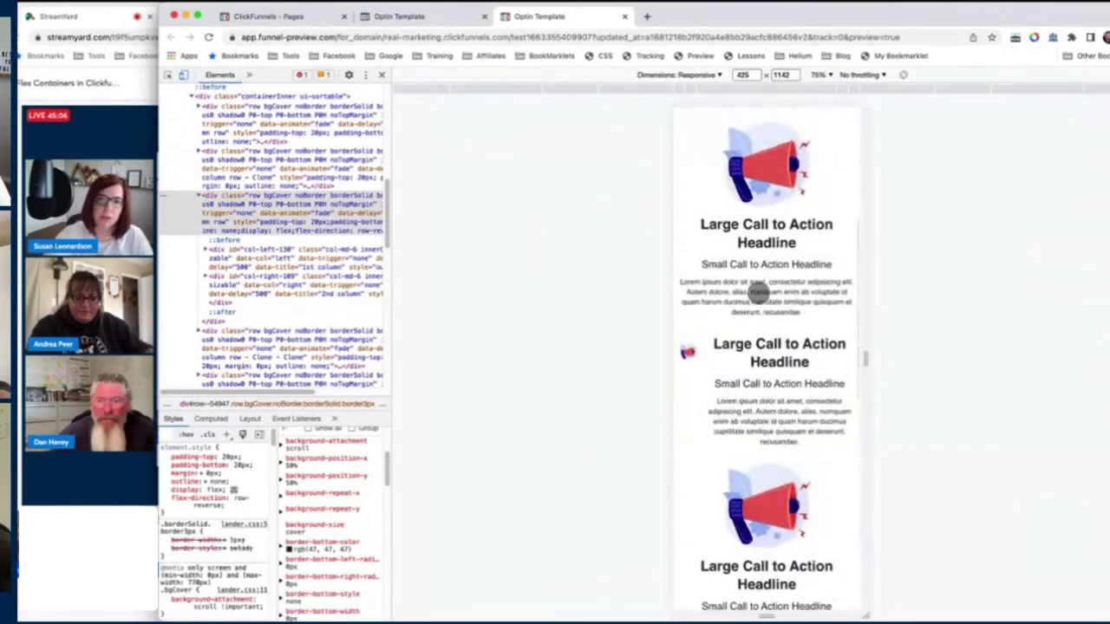
pyautogui.scroll(-6, 758, 293)
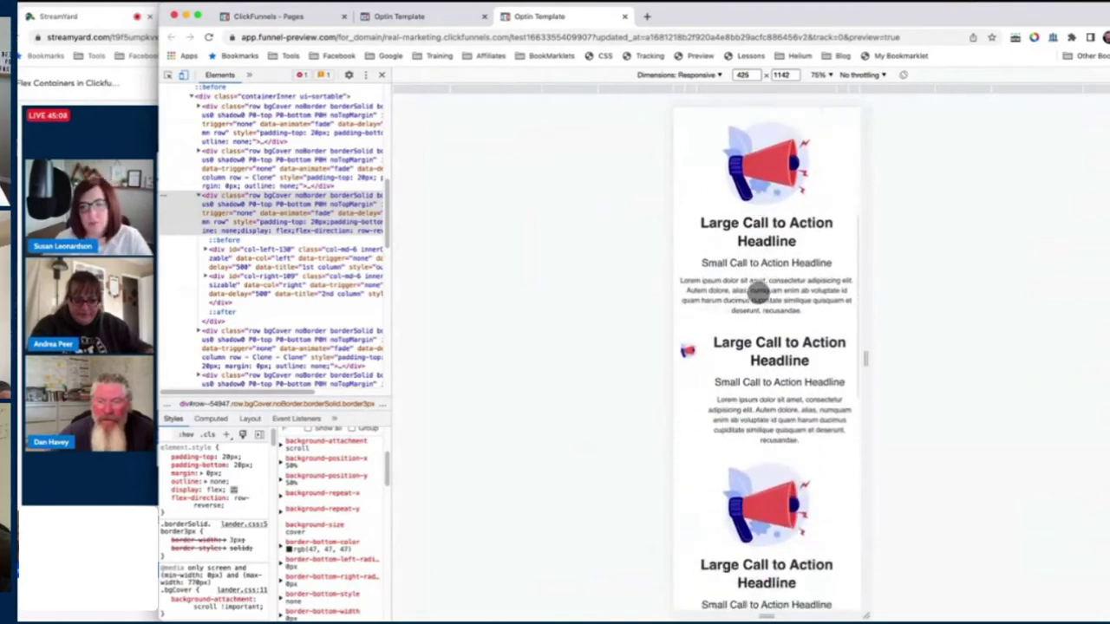
# - Set the second row's flex-direction to column-reverse and check its image and headline order at mobile width
pyautogui.click(233, 491)
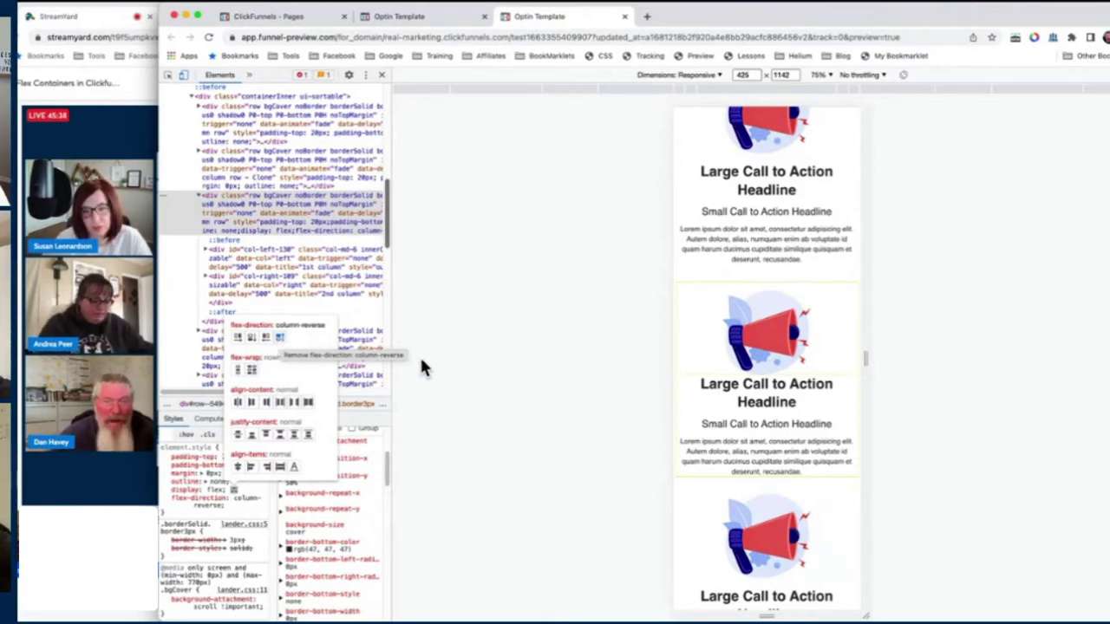
pyautogui.scroll(-1, 740, 353)
pyautogui.scroll(-5, 740, 354)
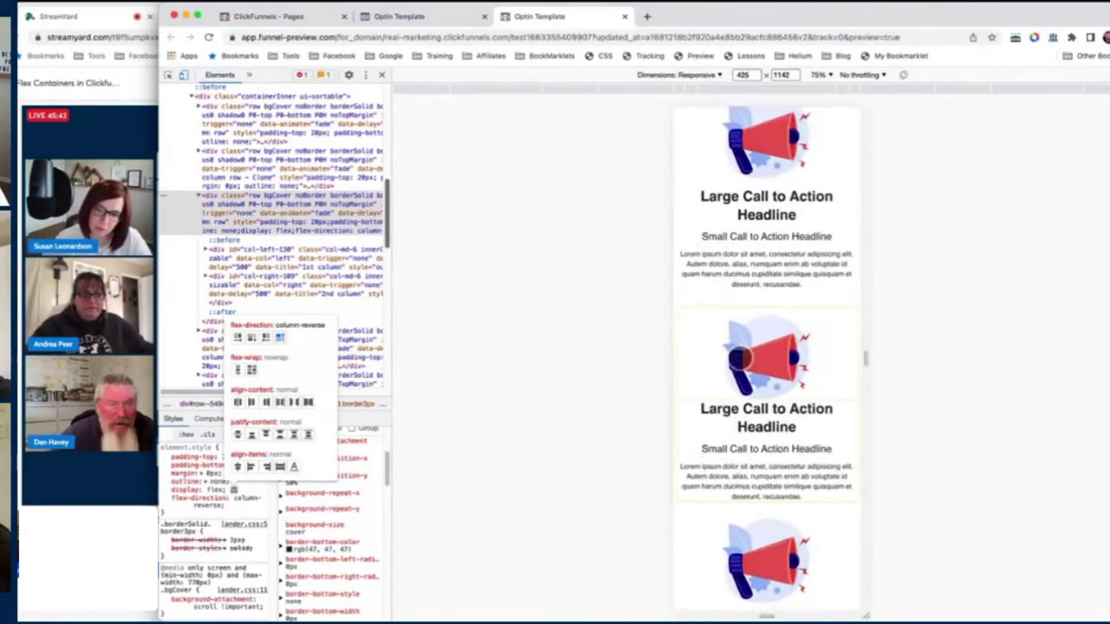
# - Close the flexbox editor and copy the second row's display: flex and flex-direction: column-reverse declarations from its element style
pyautogui.click(565, 386)
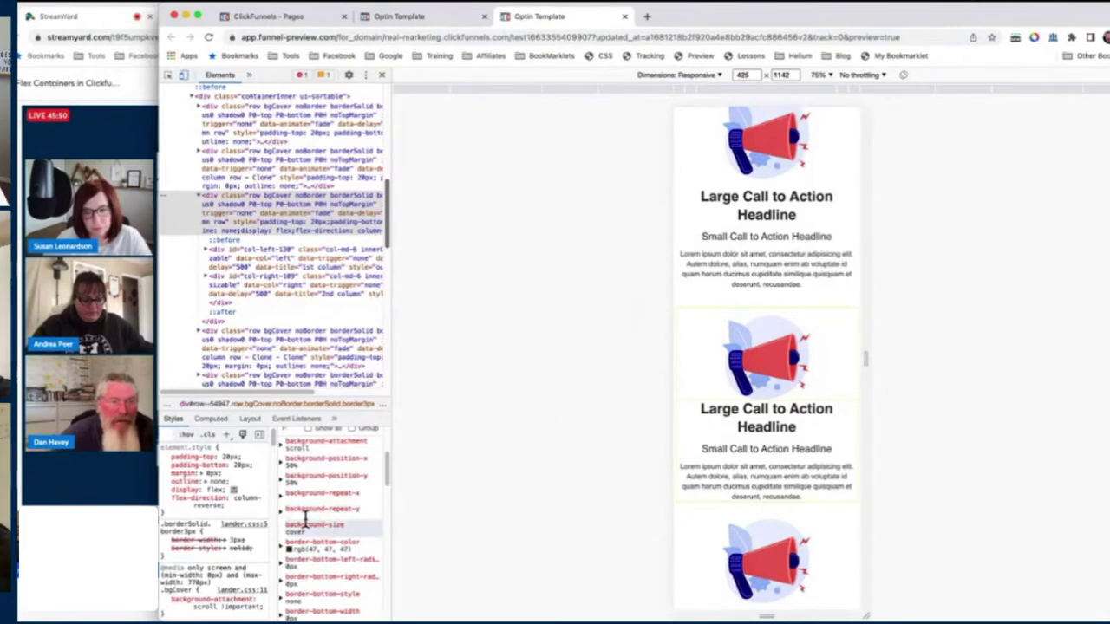
pyautogui.click(253, 512)
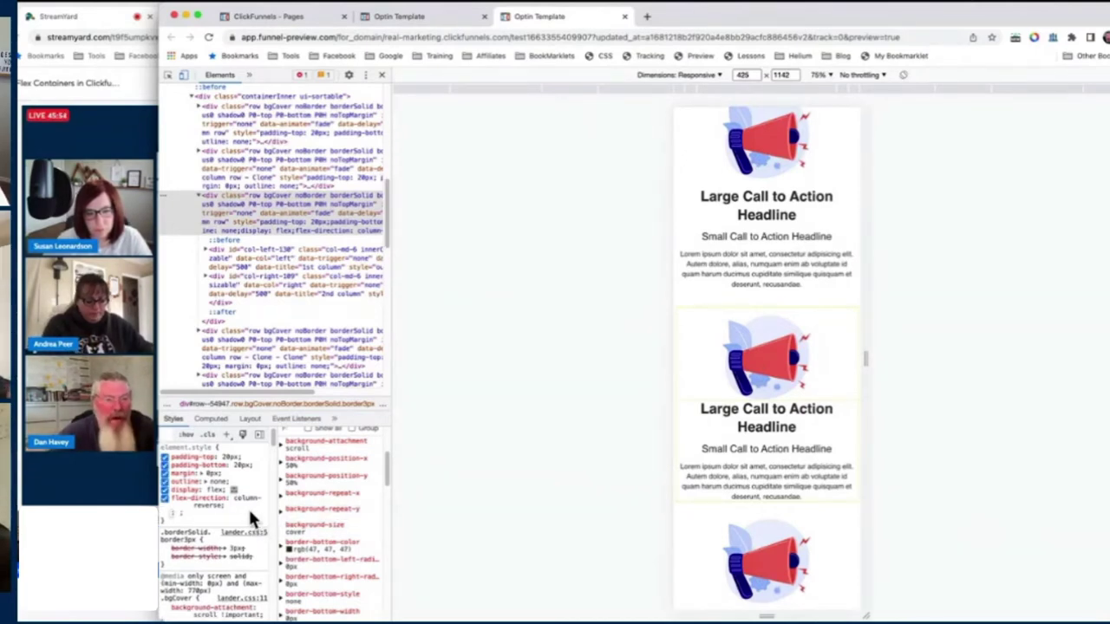
pyautogui.click(228, 510)
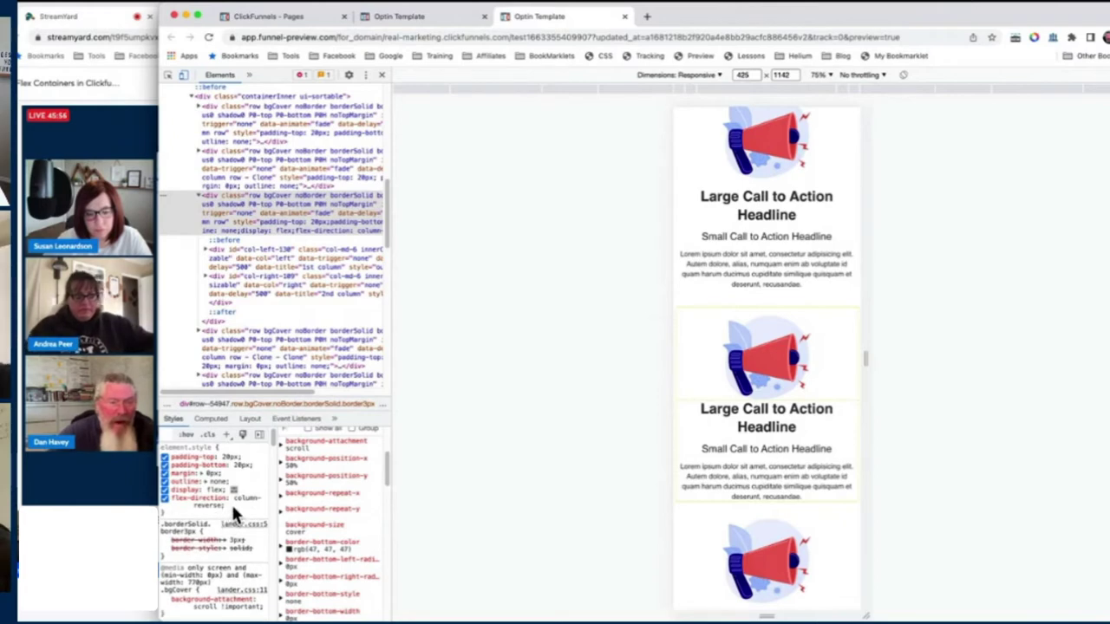
pyautogui.moveTo(231, 502); pyautogui.dragTo(171, 495)
pyautogui.press('super+c')
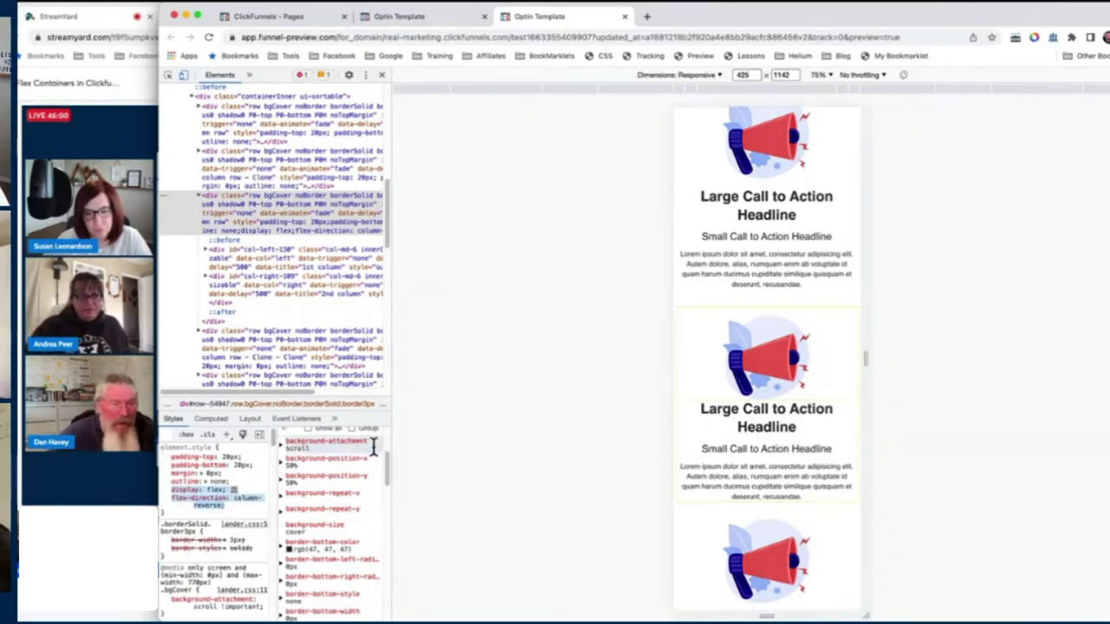
# - Paste the copied flex declarations into the page's Custom CSS in the Optin Template editor
pyautogui.click(434, 19)
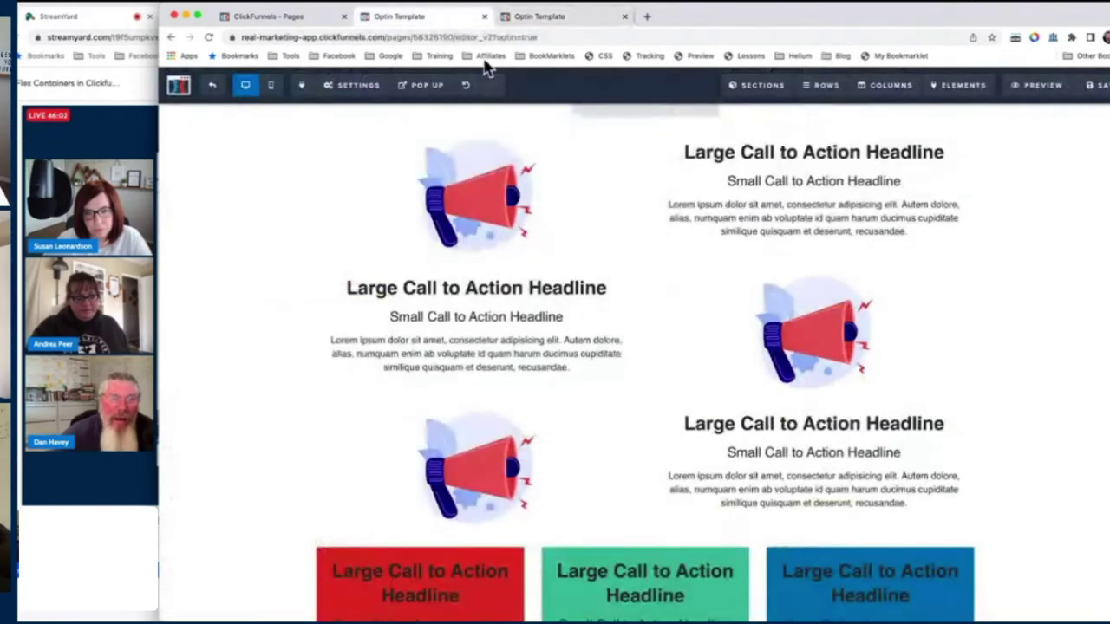
pyautogui.click(604, 56)
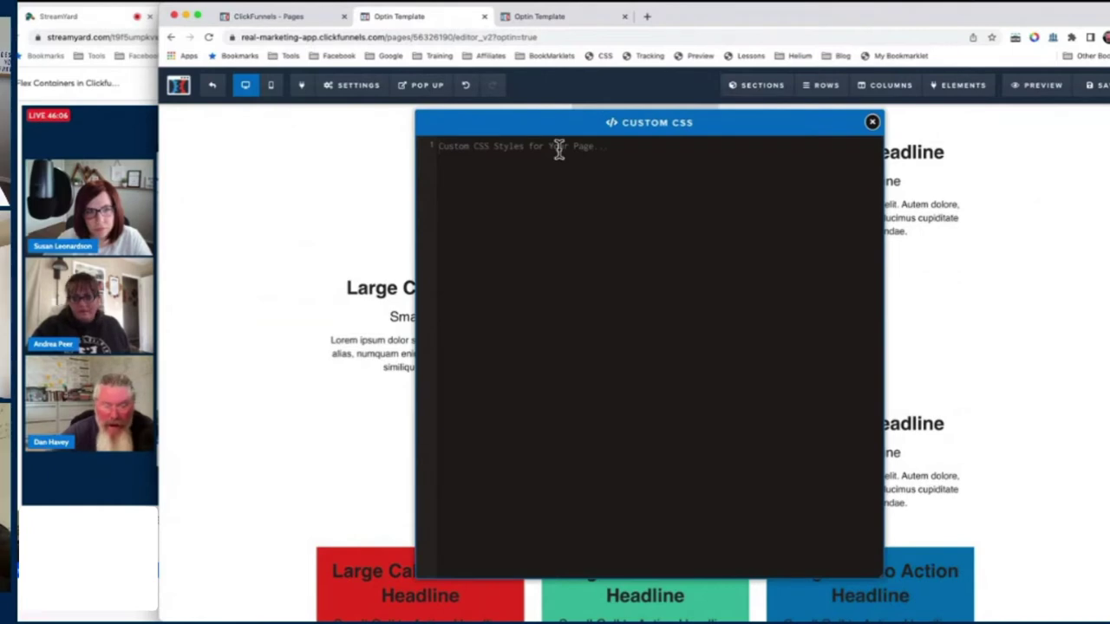
pyautogui.press('super+v')
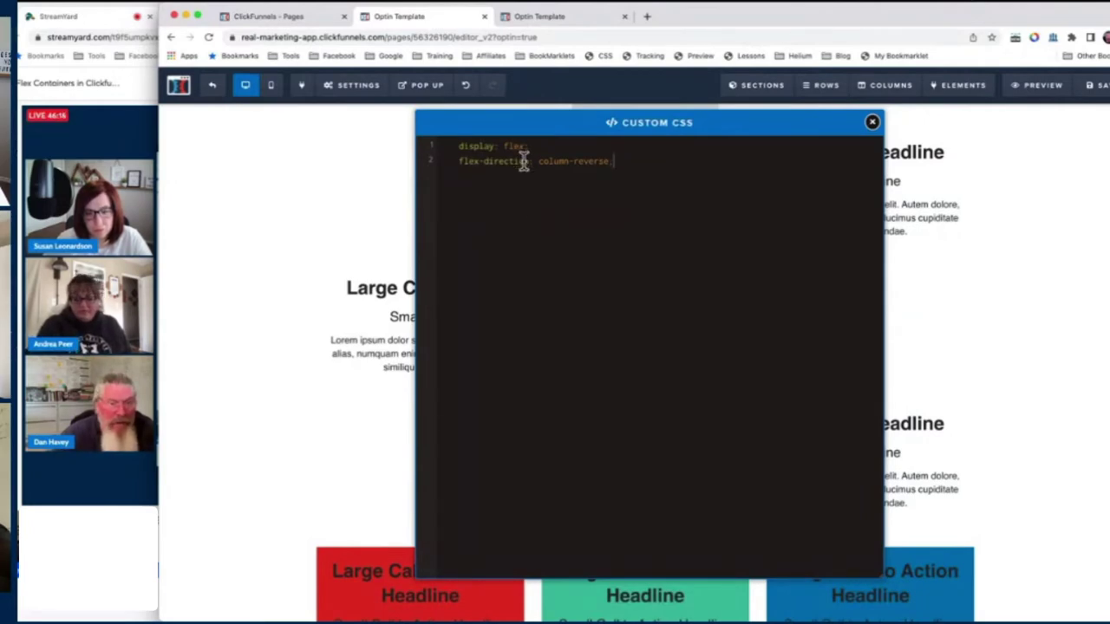
# - Return to the Optin Template preview, leave the mobile view and bring up the red, green and blue columns
pyautogui.click(551, 21)
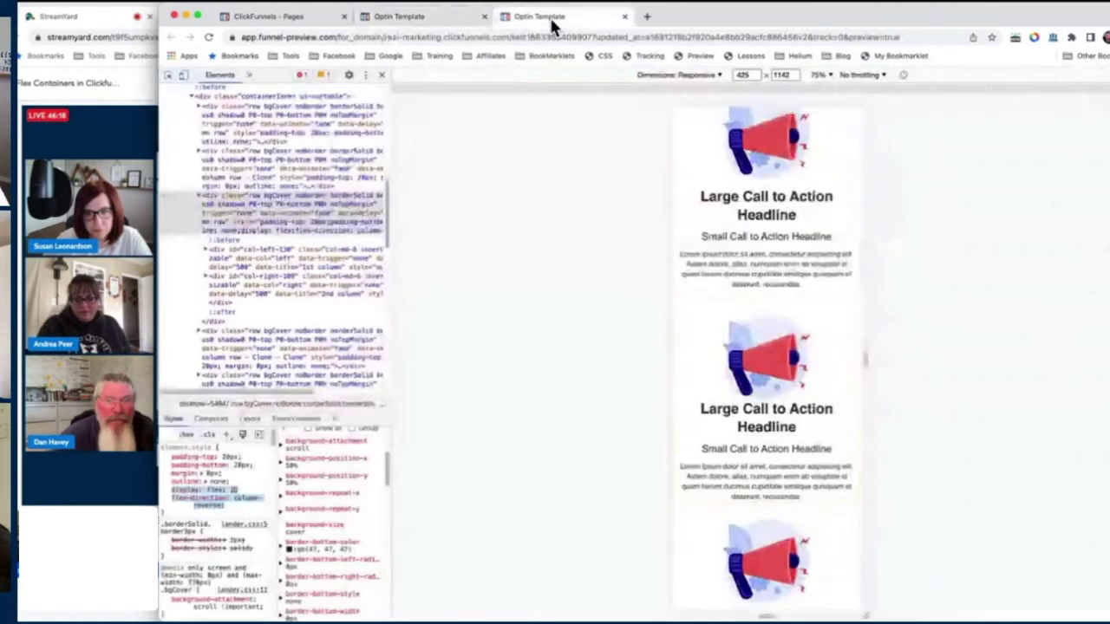
pyautogui.click(183, 75)
pyautogui.scroll(-2, 516, 207)
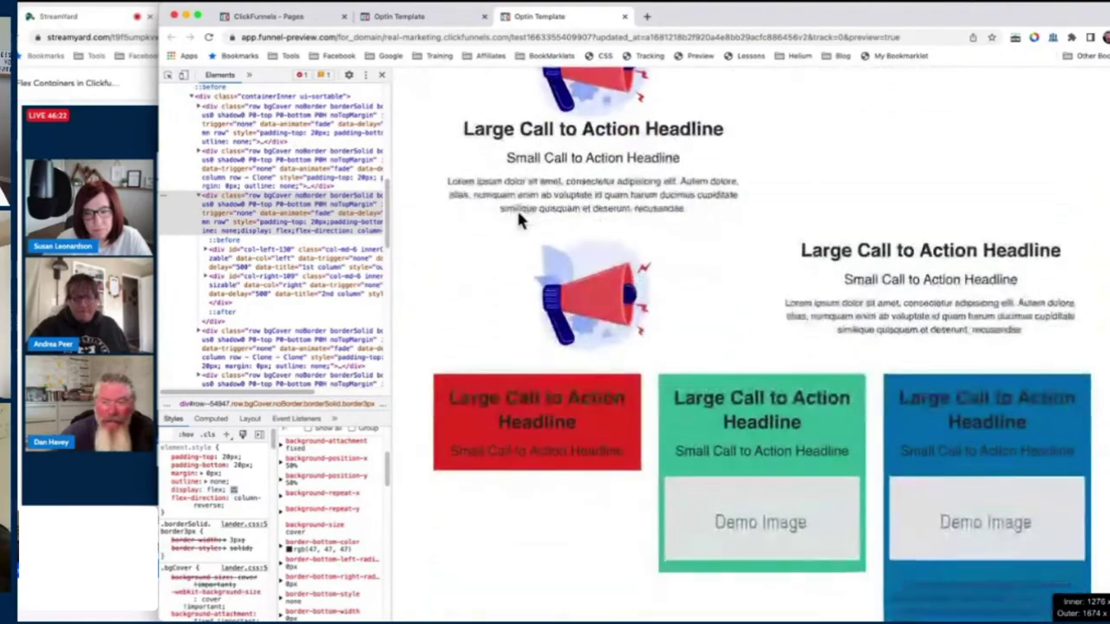
pyautogui.scroll(-1, 518, 217)
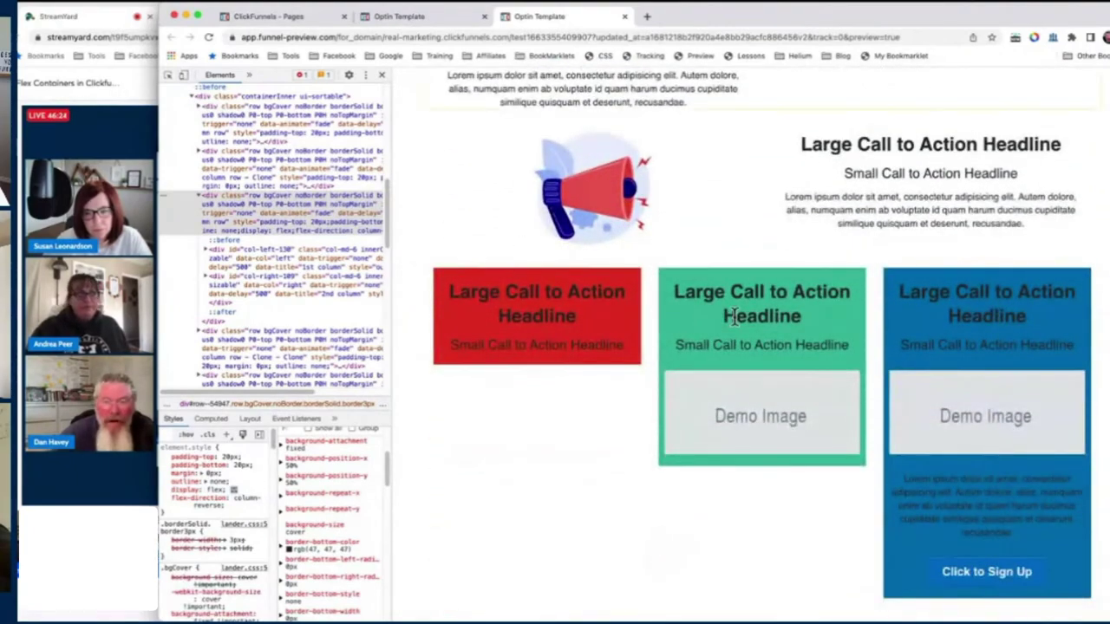
# - Look at the reference screenshot of the red, white and blue columns and return to the browser preview
pyautogui.hotkey('ctrl', 'Up')
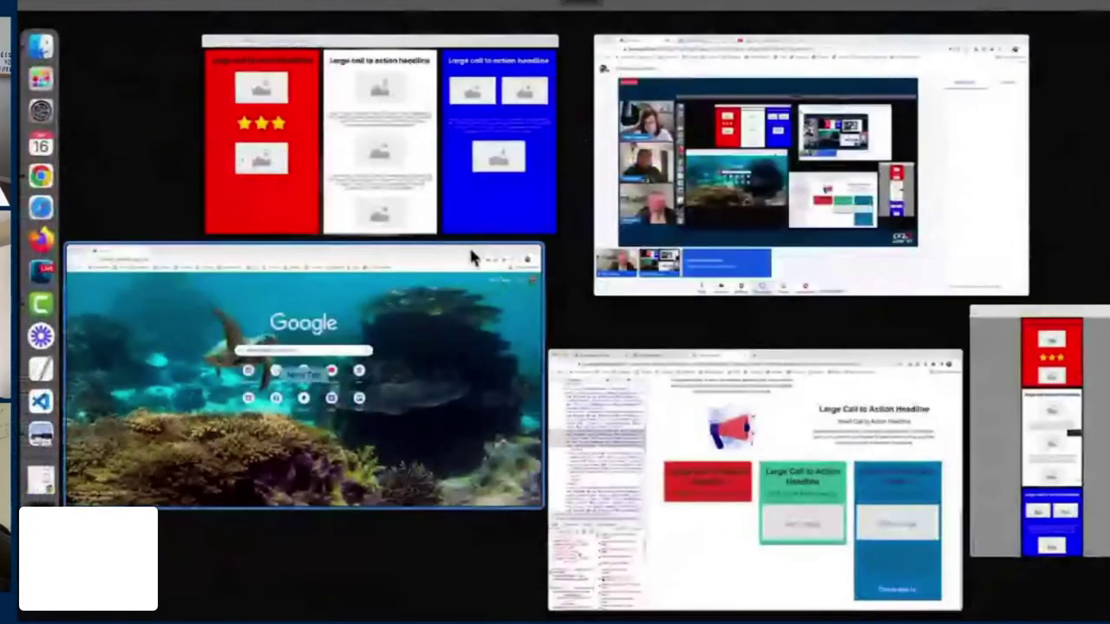
pyautogui.click(459, 210)
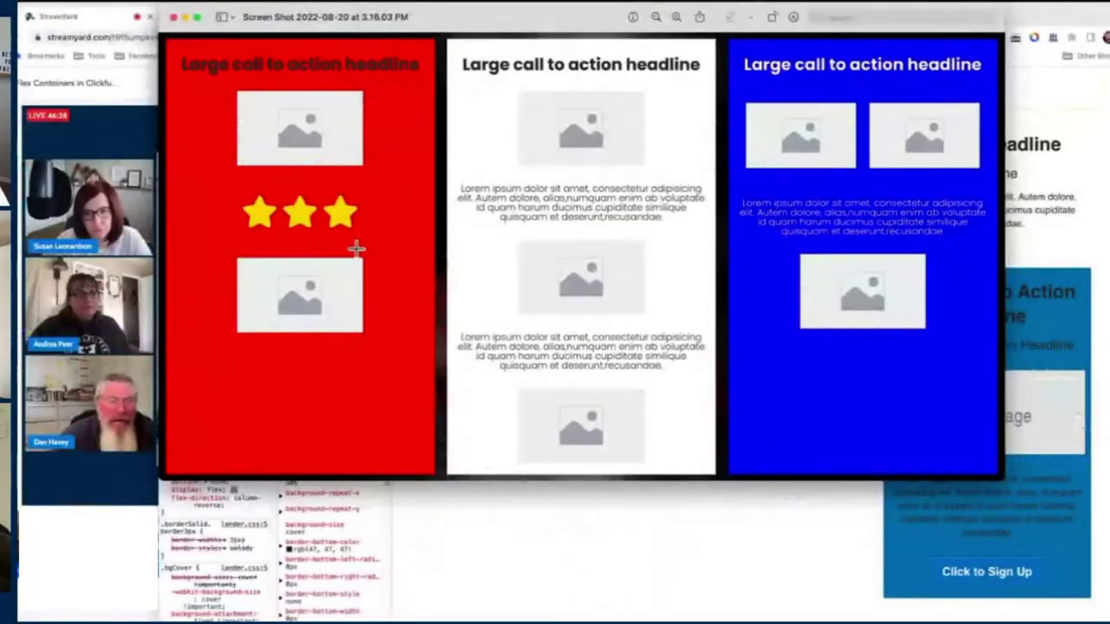
pyautogui.hotkey('ctrl', 'Up')
pyautogui.click(784, 407)
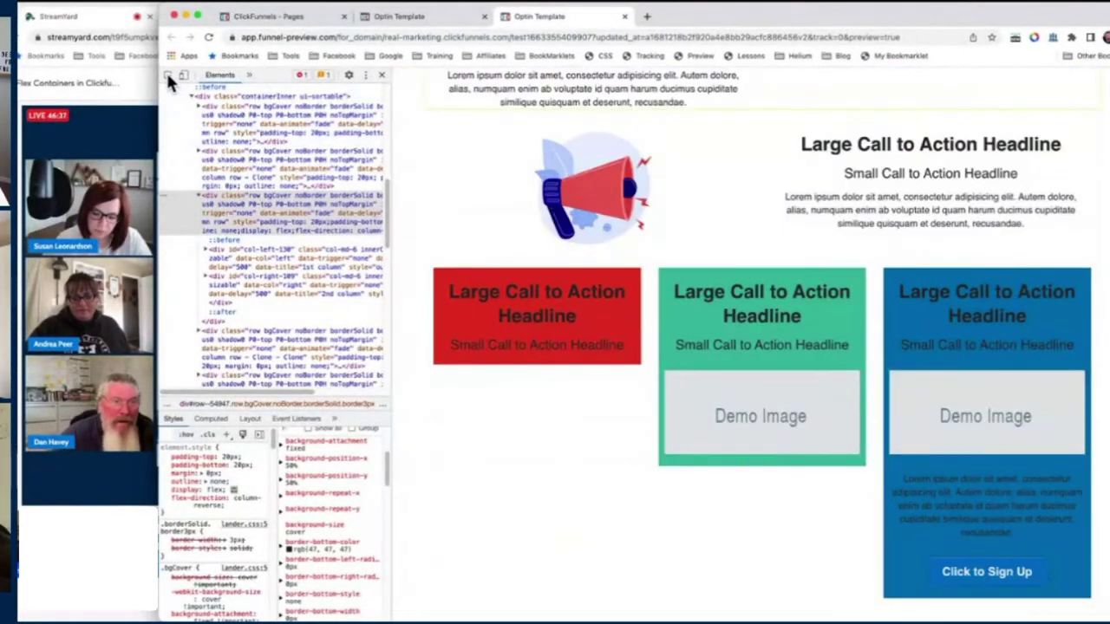
# - Inspect the row containing the three coloured columns, expand it, and add display: flex to its element style
pyautogui.click(168, 76)
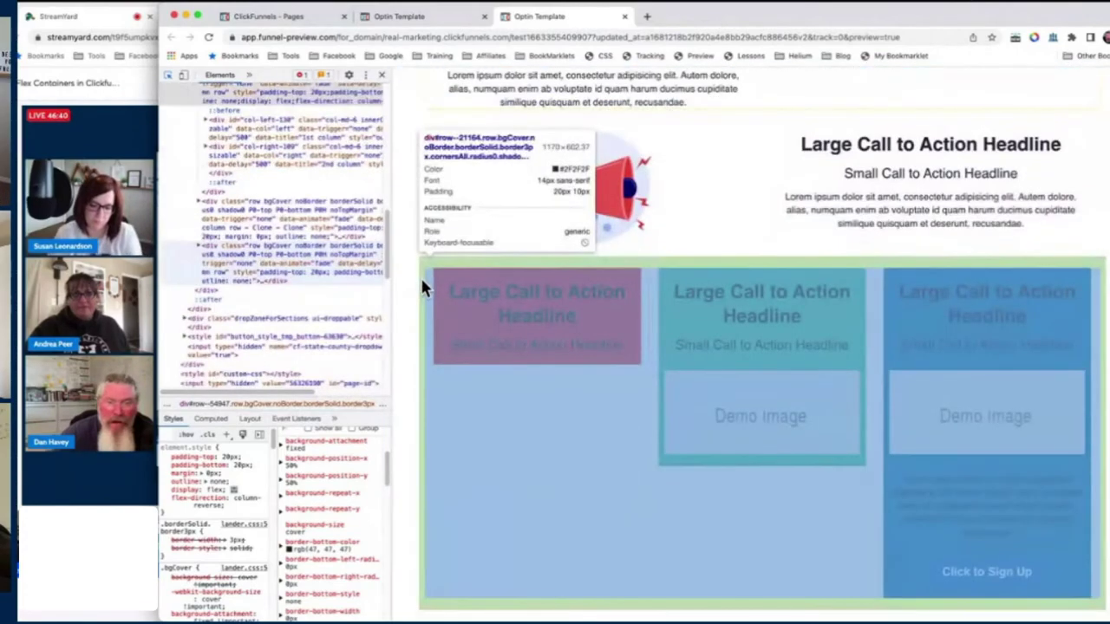
pyautogui.click(420, 274)
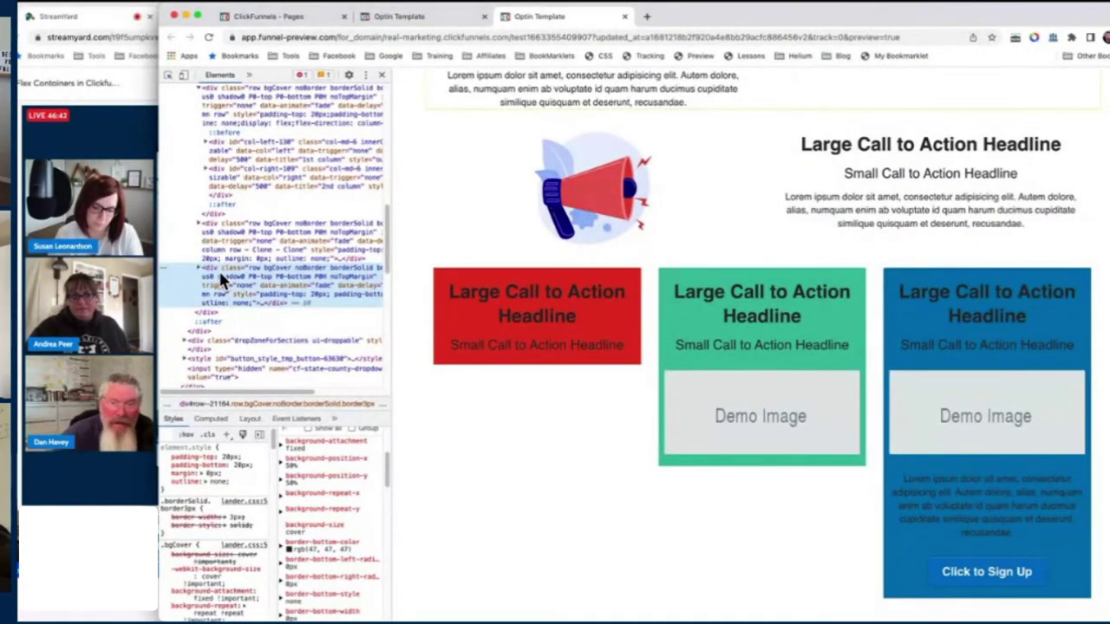
pyautogui.scroll(-2, 217, 268)
pyautogui.click(198, 227)
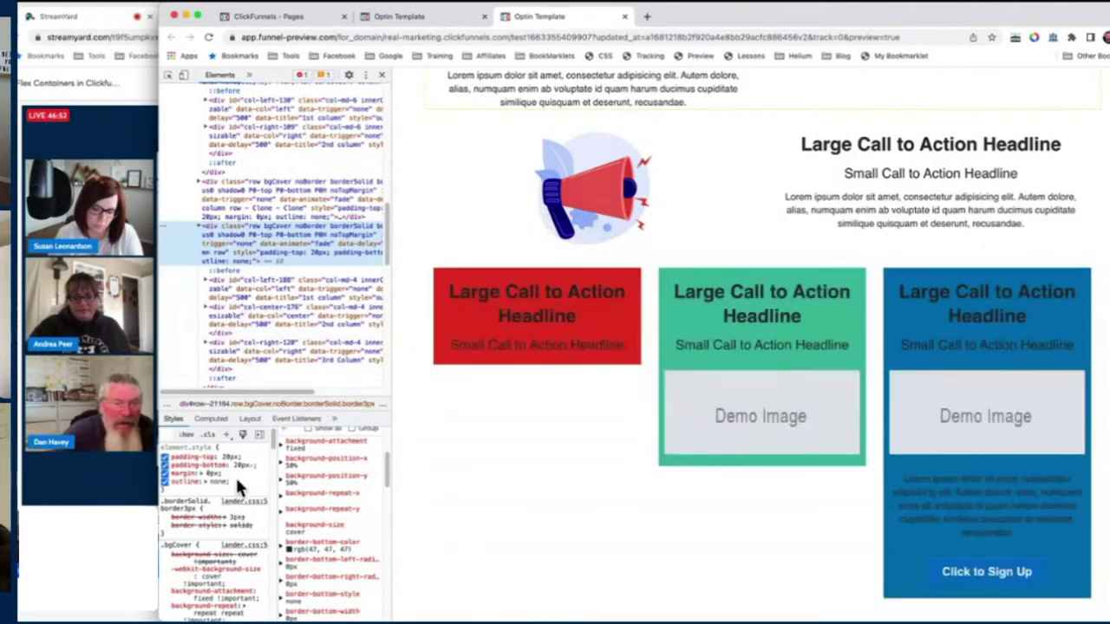
pyautogui.click(211, 484)
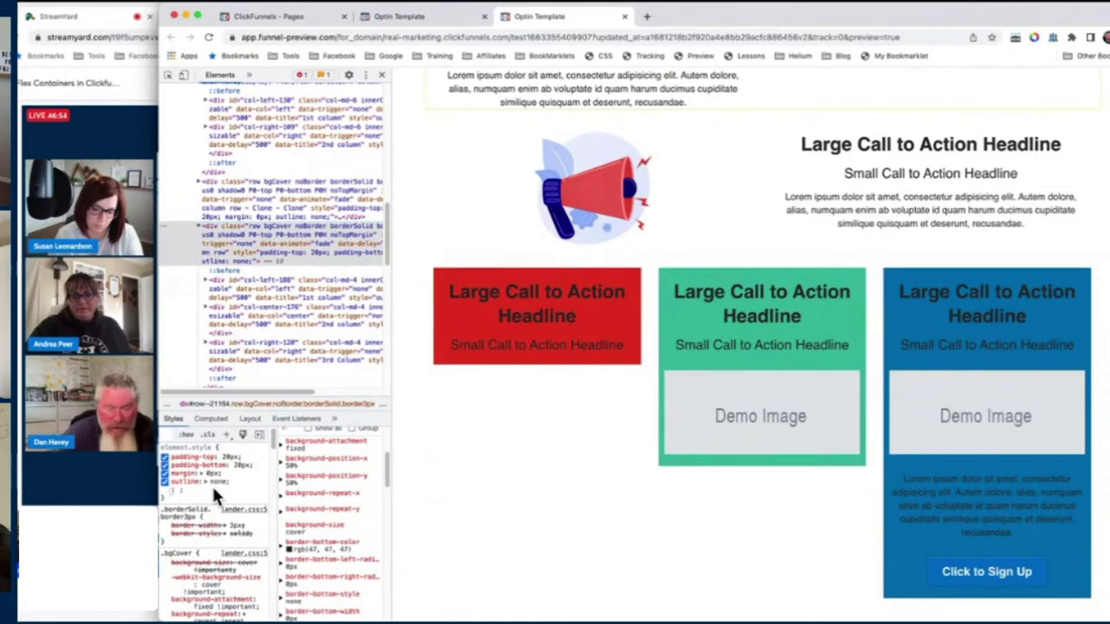
pyautogui.write('display')
pyautogui.press('Tab')
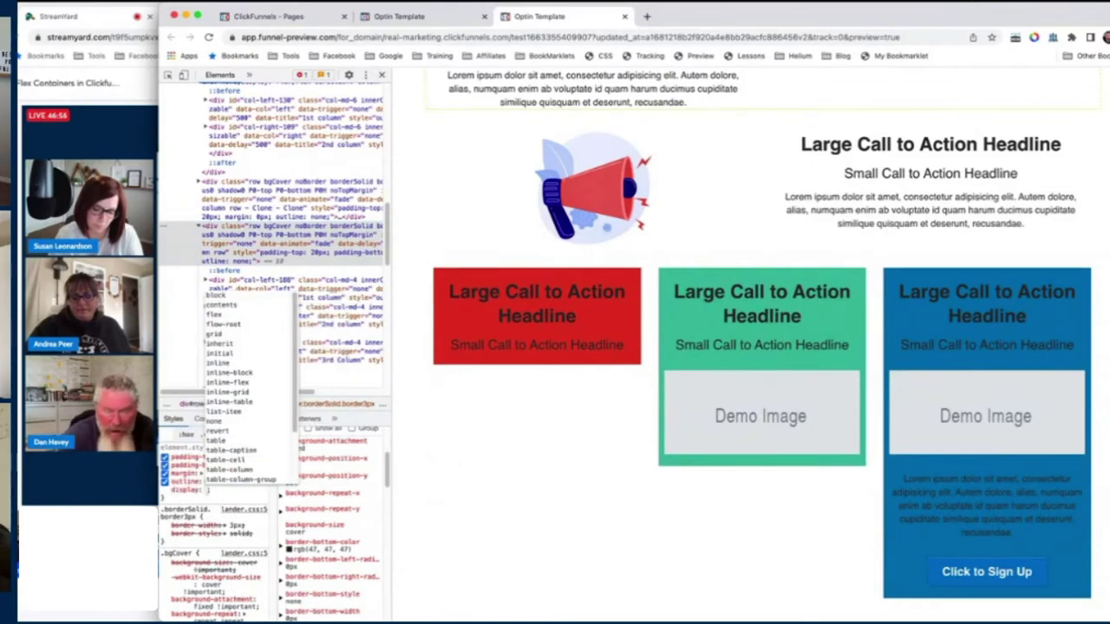
pyautogui.write('flex')
pyautogui.press('Return')
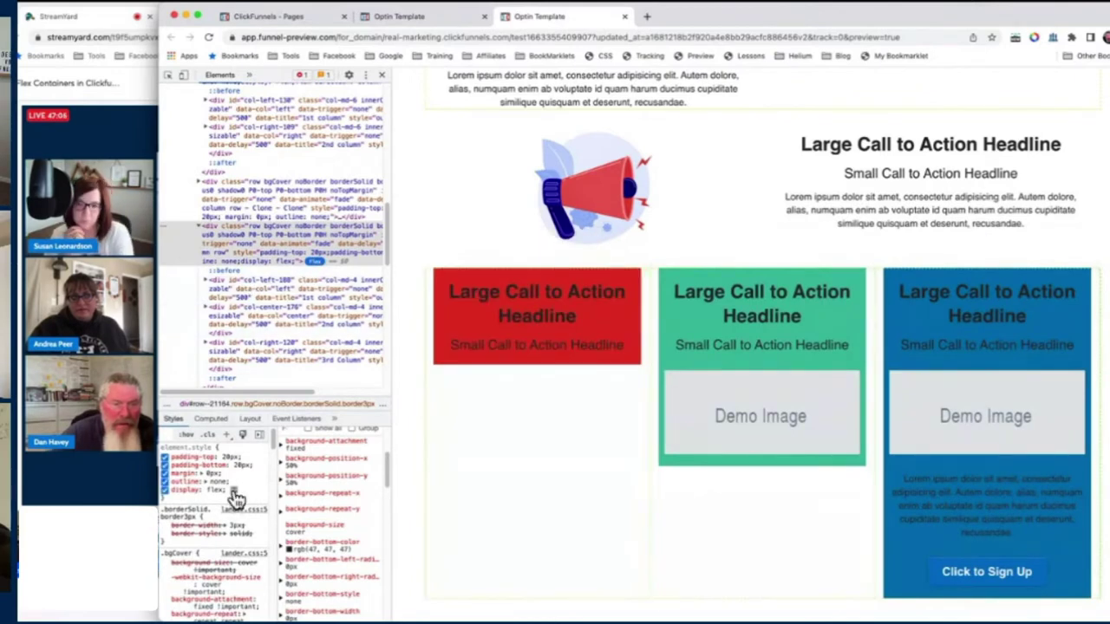
# - Set the three-column row's align-items to stretch, try row-reverse, and set its flex-direction to row
pyautogui.click(233, 490)
pyautogui.click(280, 467)
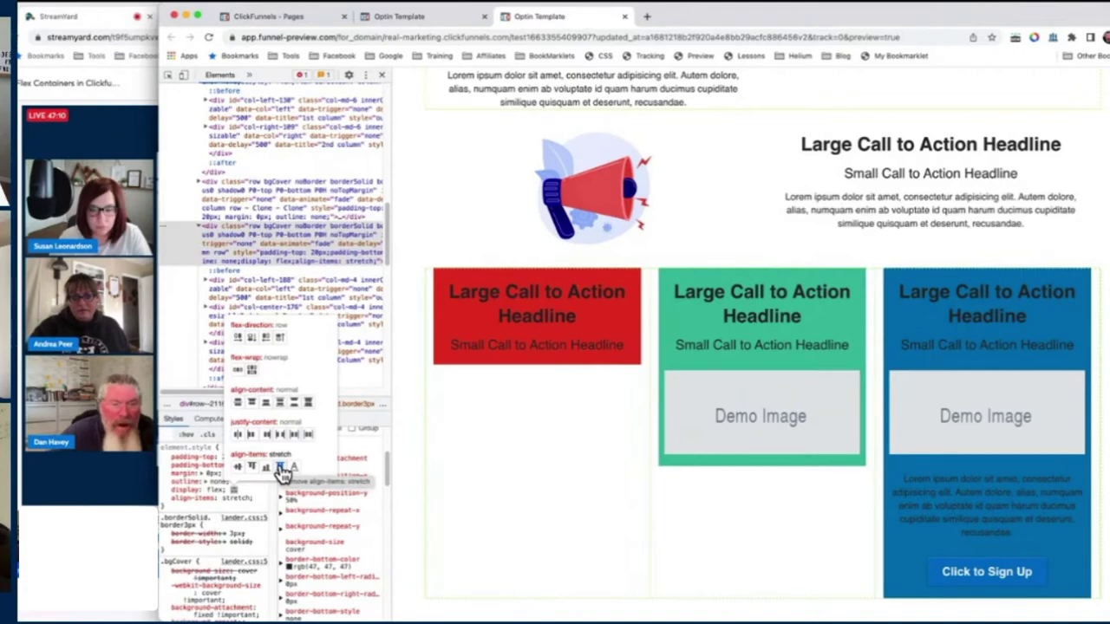
pyautogui.click(251, 339)
pyautogui.click(237, 339)
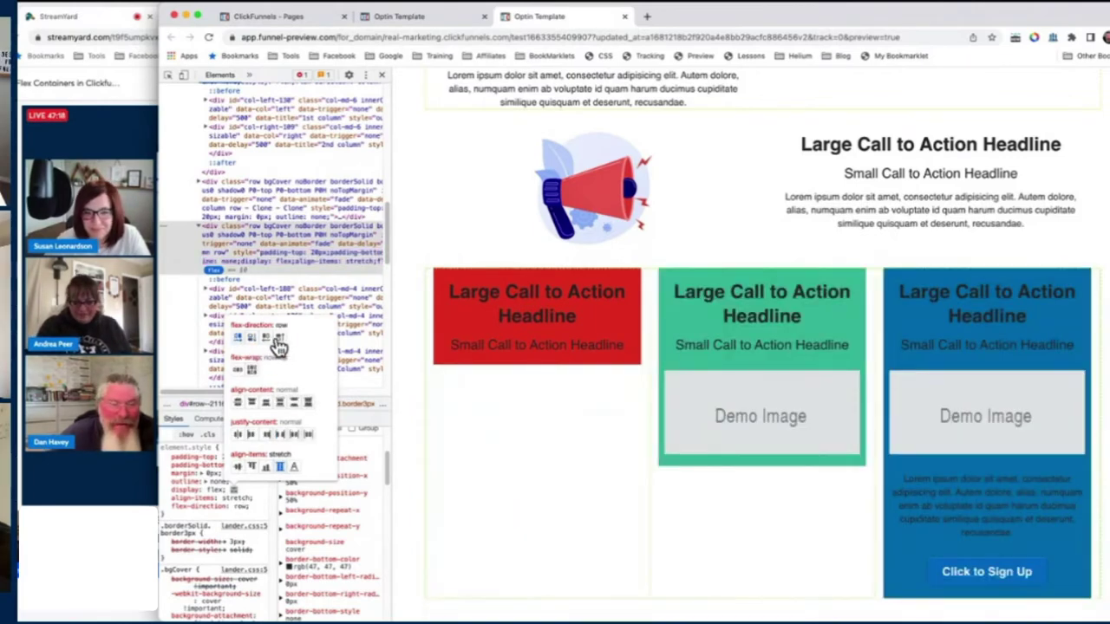
pyautogui.click(265, 339)
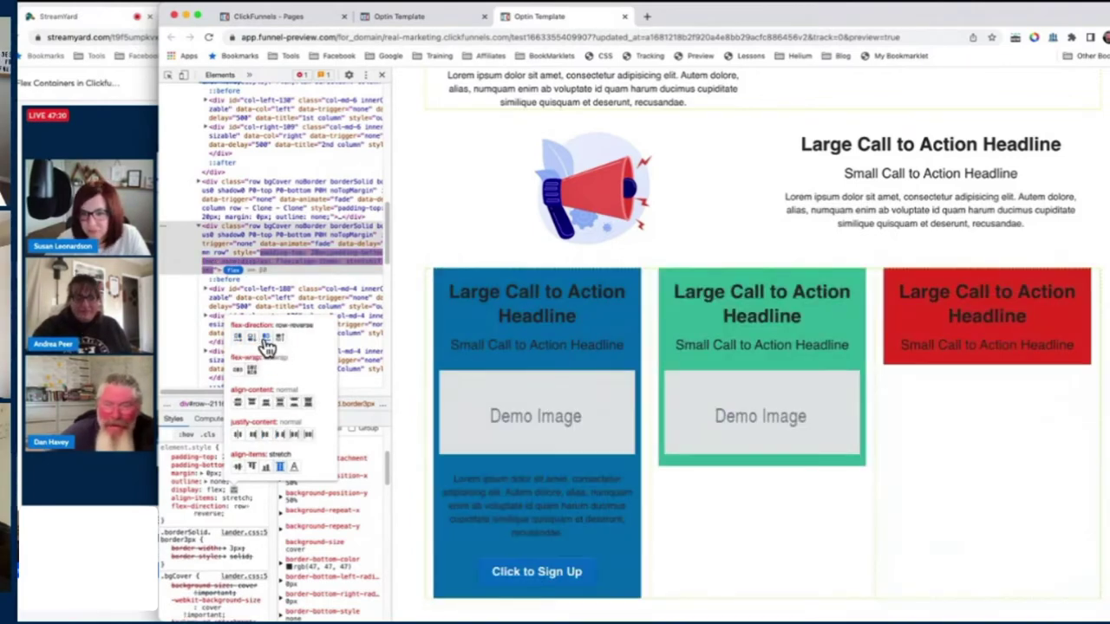
pyautogui.click(237, 338)
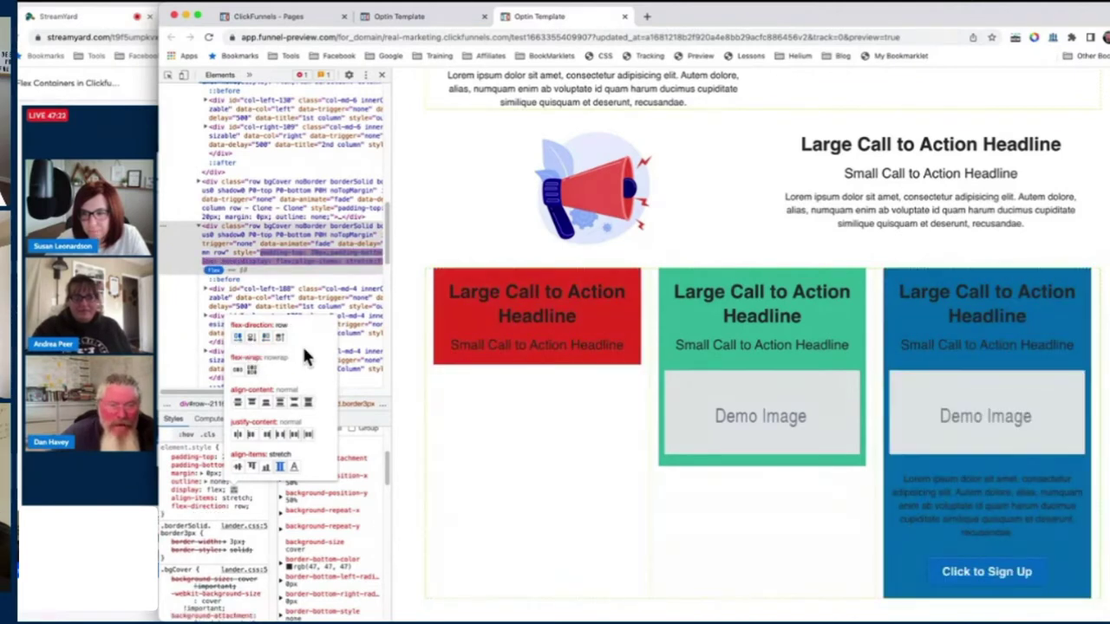
# - Expand the red first column's div and add display: flex to its element style
pyautogui.click(295, 296)
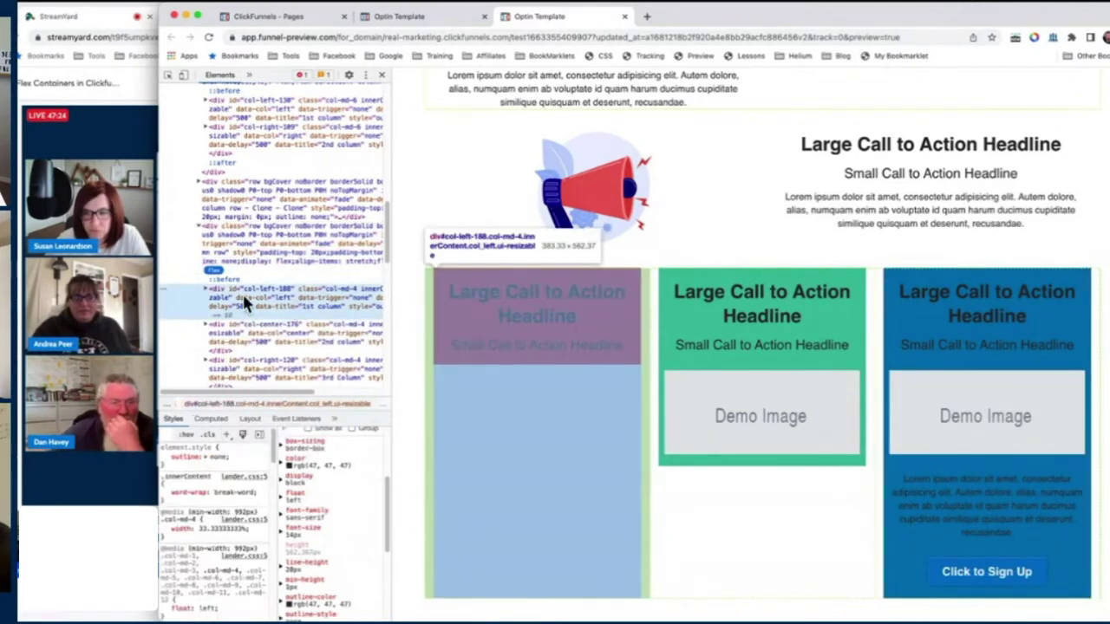
pyautogui.click(206, 289)
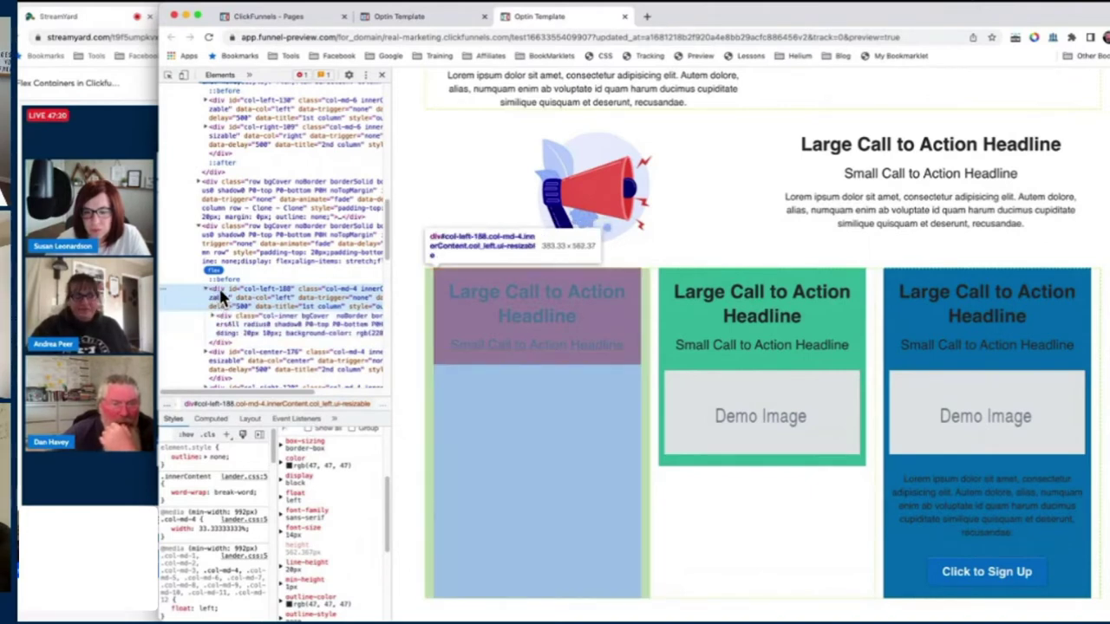
pyautogui.click(198, 459)
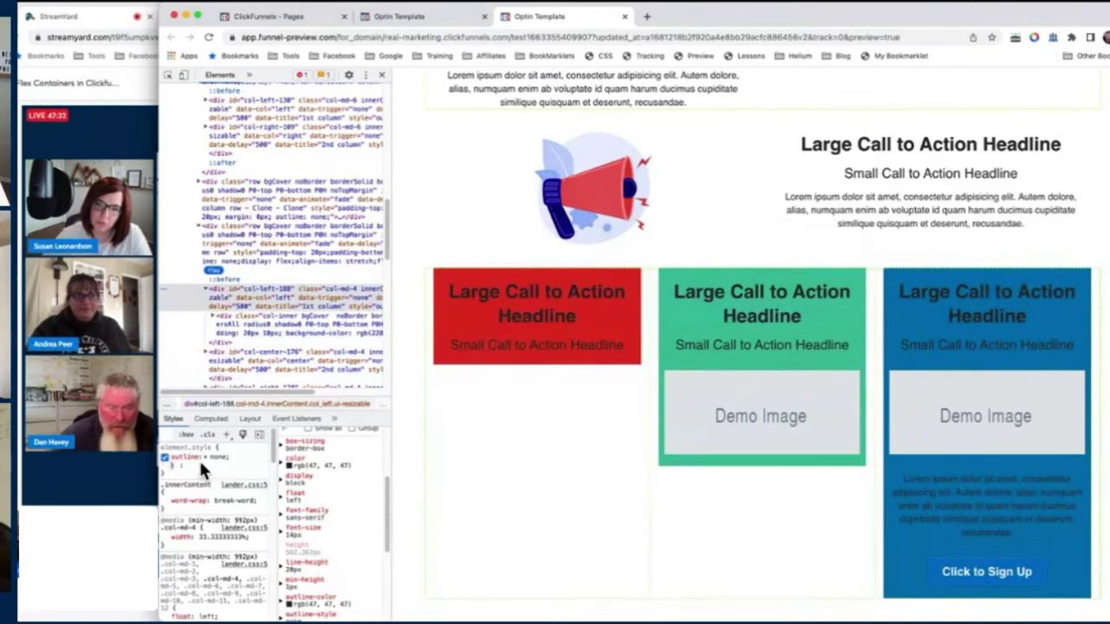
pyautogui.write('display:')
pyautogui.press('Tab')
pyautogui.write('fl')
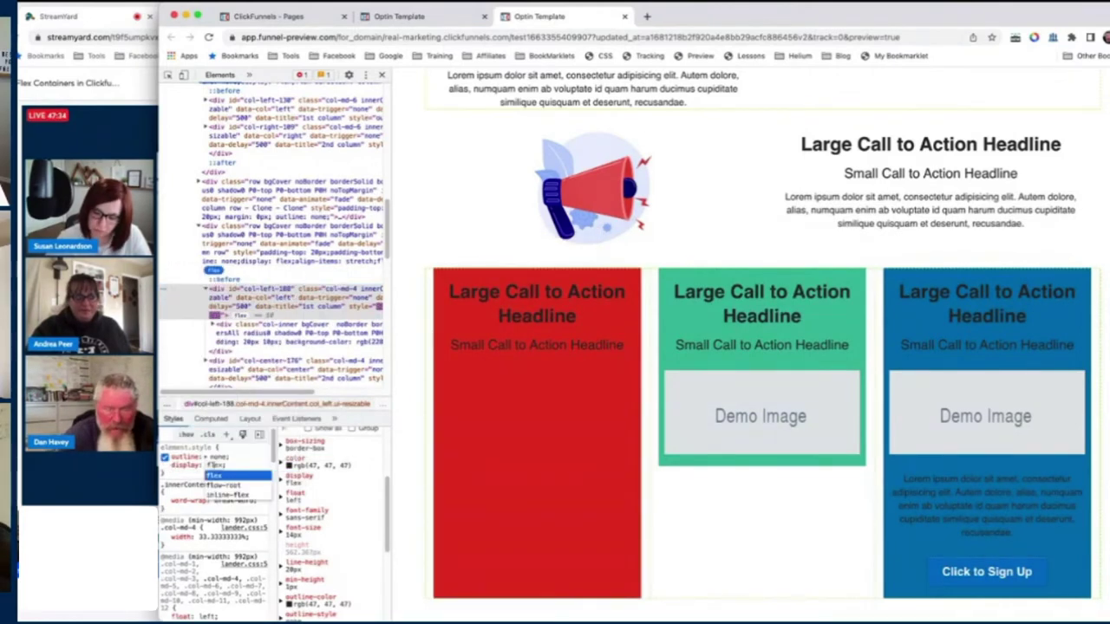
pyautogui.press('Return')
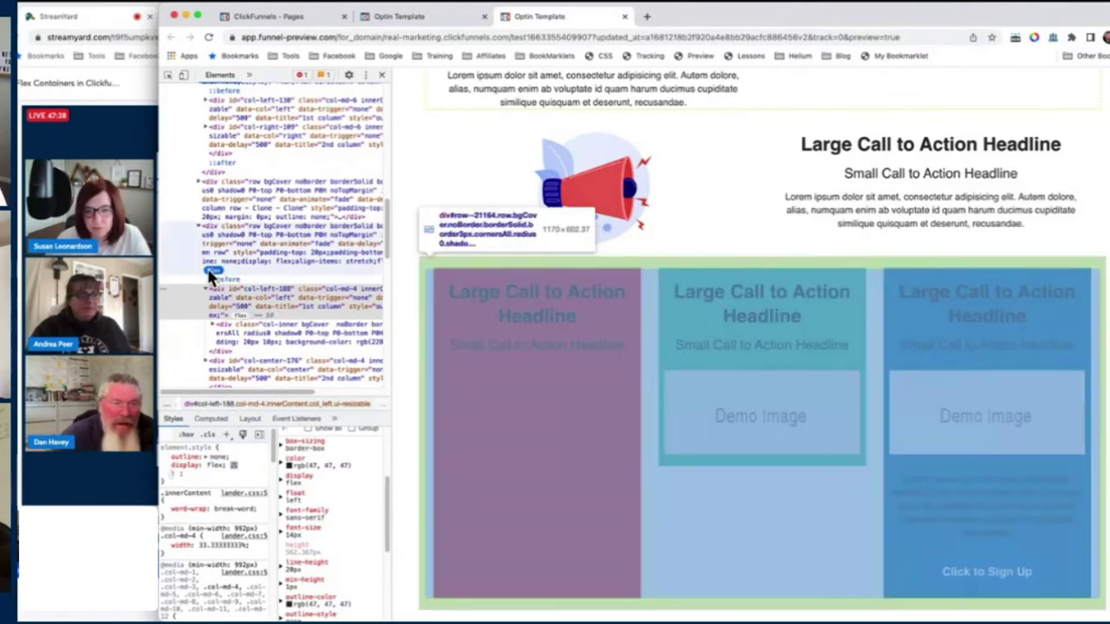
# - Turn off the three-column row's flex overlay and toggle its display: flex off and on to compare column heights
pyautogui.click(217, 275)
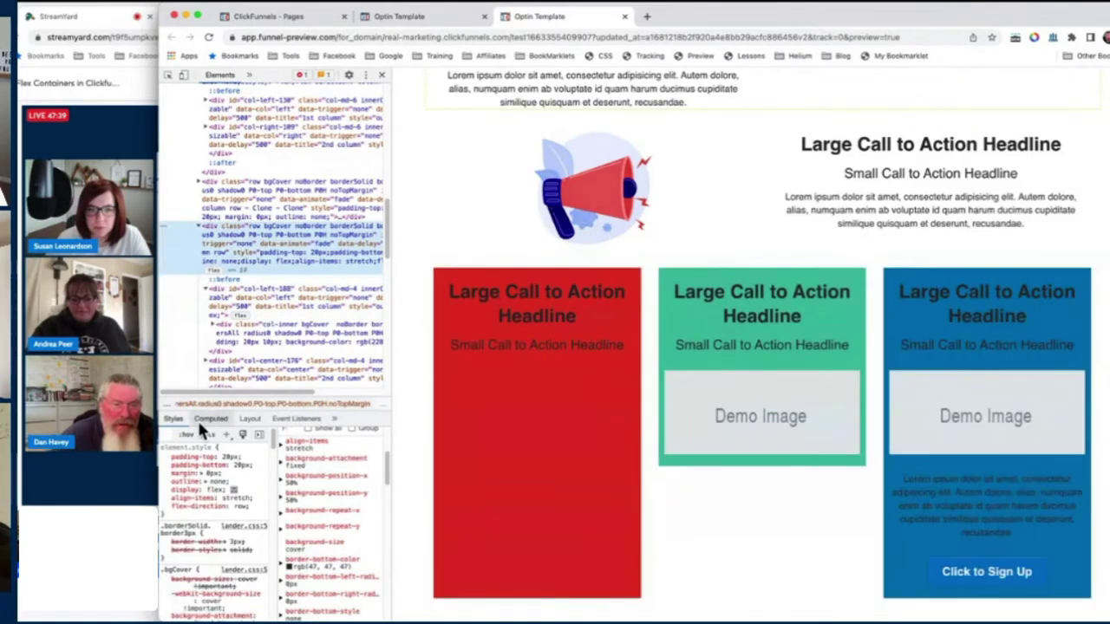
pyautogui.click(164, 490)
pyautogui.click(165, 491)
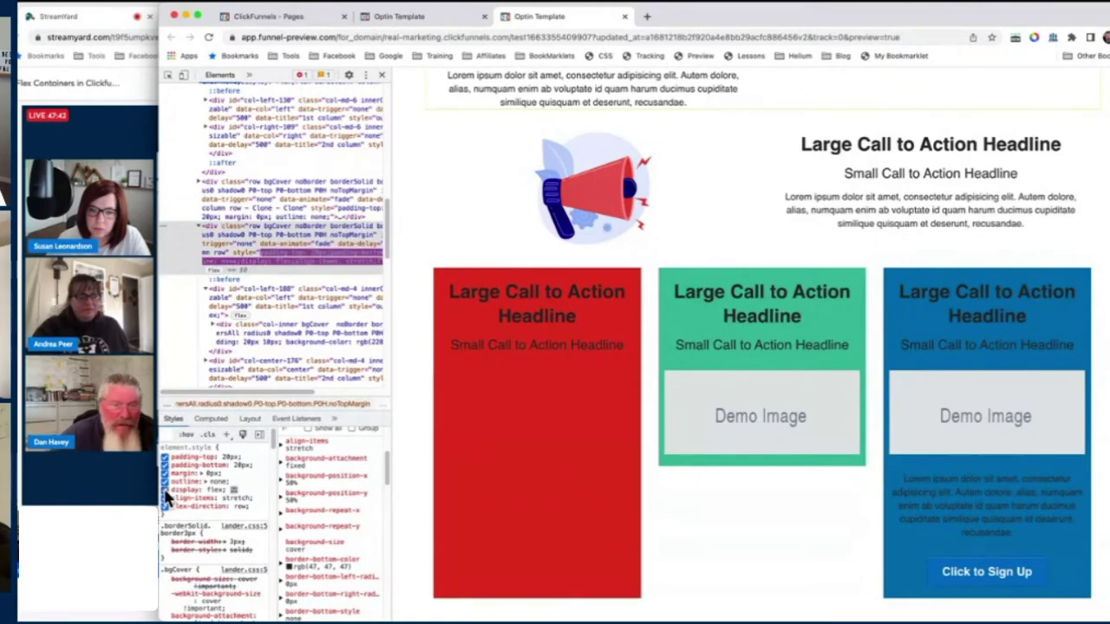
pyautogui.click(164, 491)
pyautogui.click(165, 491)
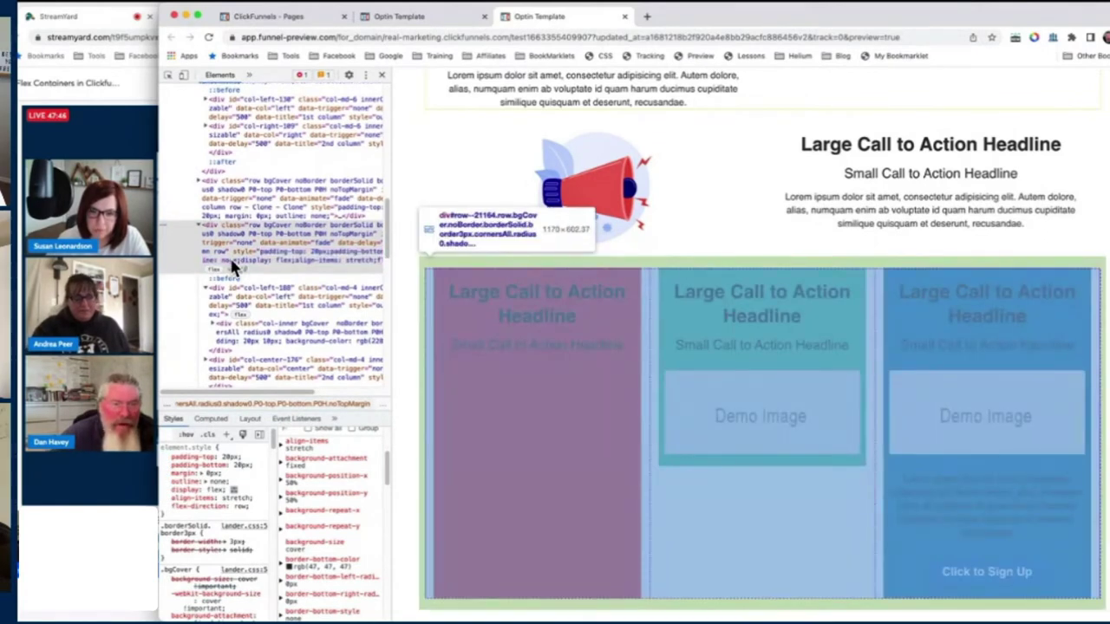
# - Select the green center column's div and add display: flex to its element style
pyautogui.scroll(-1, 235, 269)
pyautogui.scroll(-2, 233, 280)
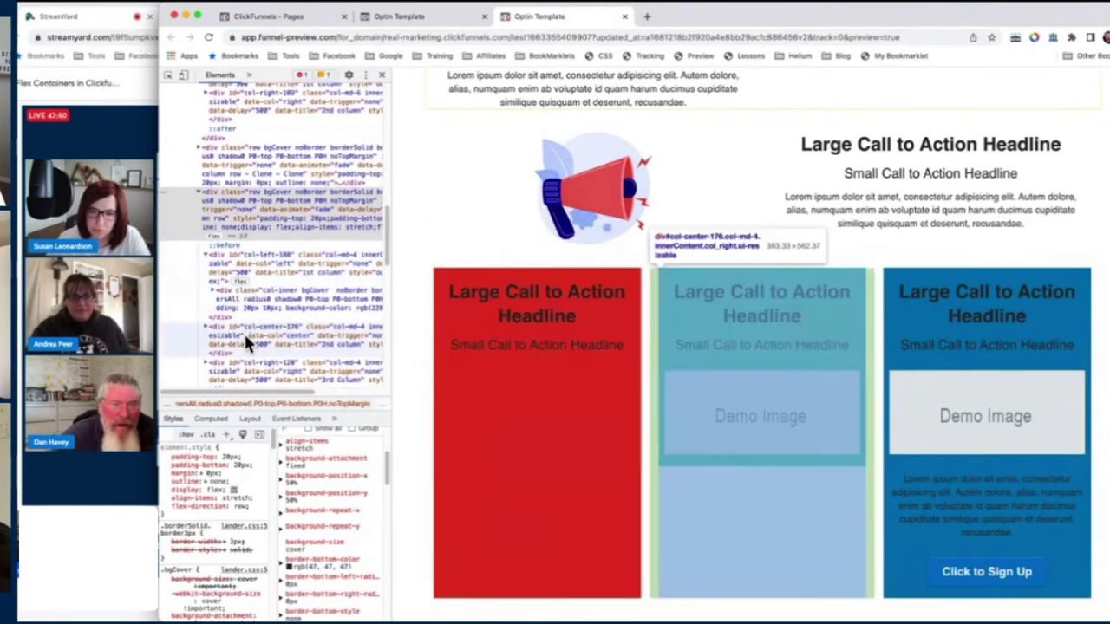
pyautogui.click(214, 325)
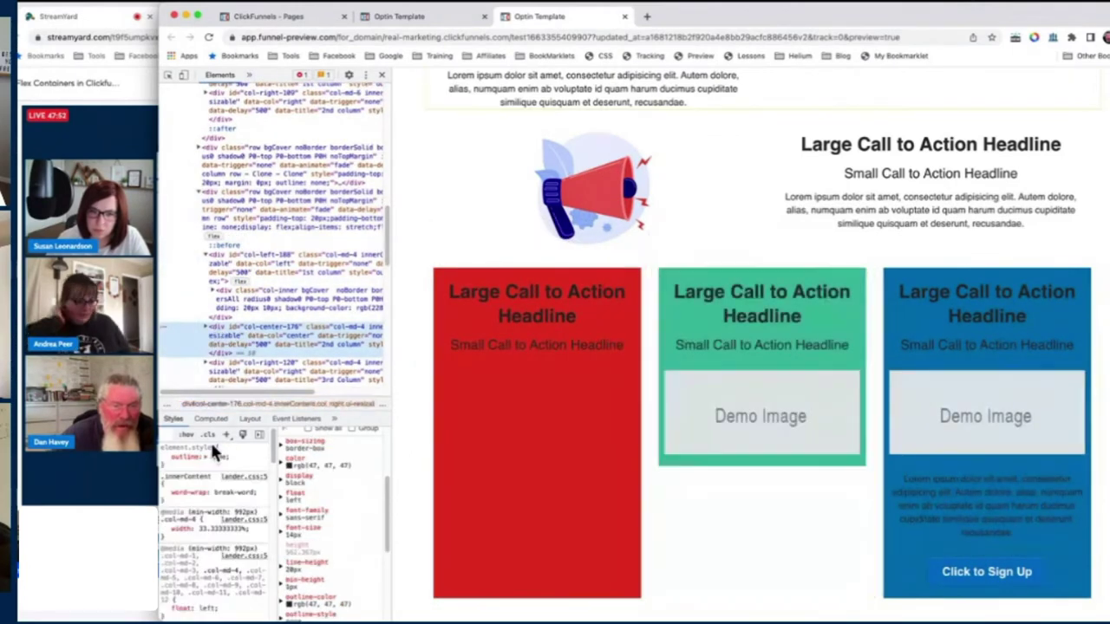
pyautogui.click(193, 458)
pyautogui.write('display')
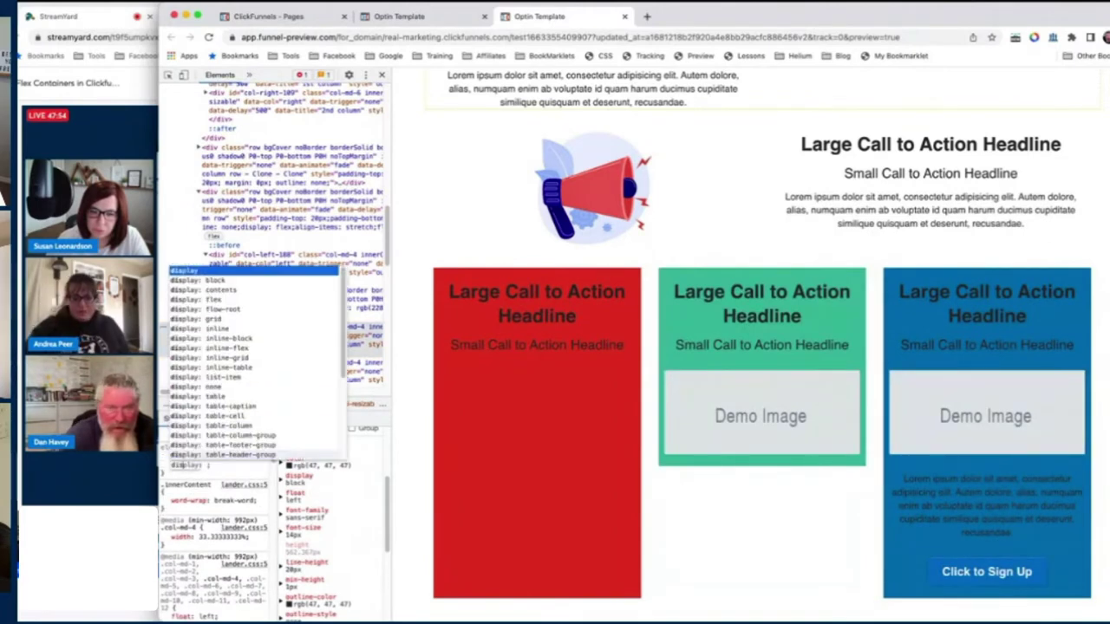
pyautogui.press('Tab')
pyautogui.write('f')
pyautogui.press('Return')
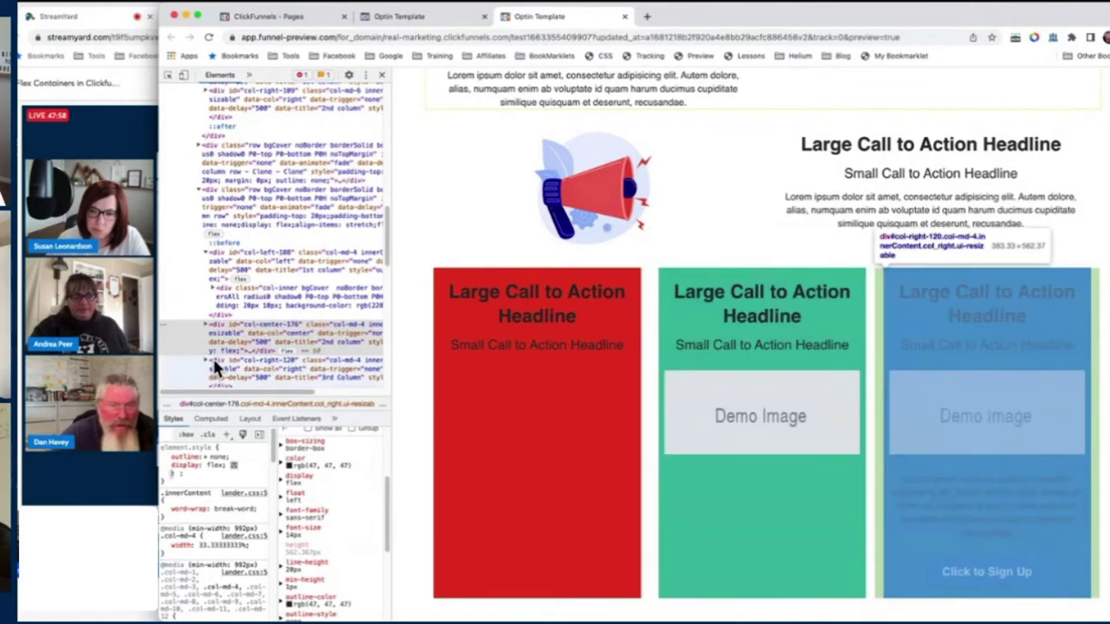
# - Select the blue third column's div and add display: flex to its element style
pyautogui.click(215, 362)
pyautogui.click(201, 466)
pyautogui.write('display')
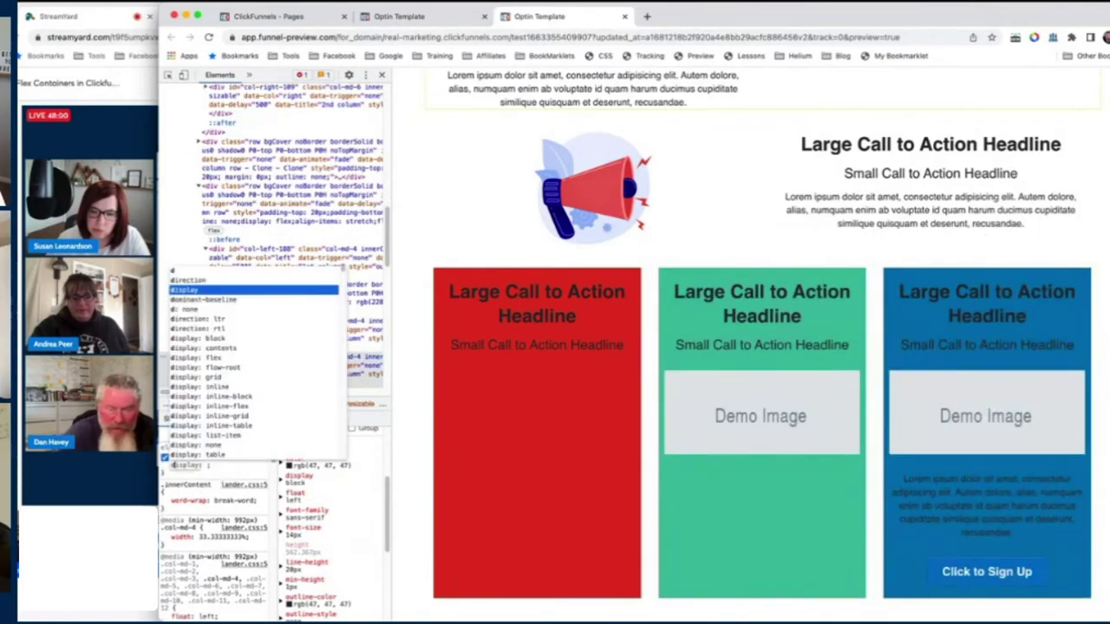
pyautogui.press('Tab')
pyautogui.write('fle')
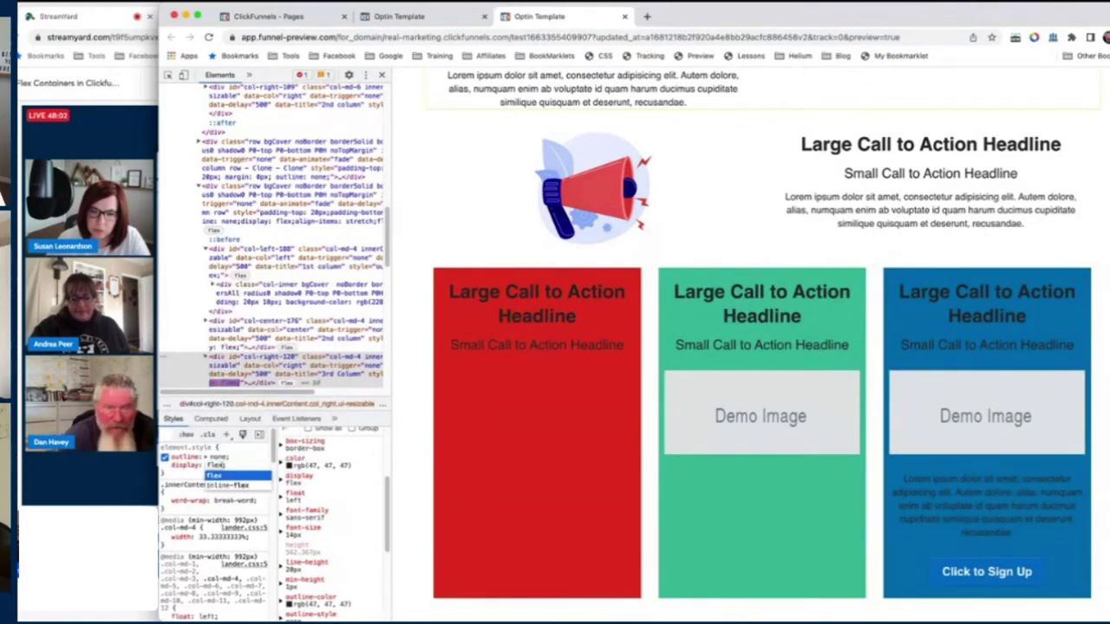
pyautogui.press('Return')
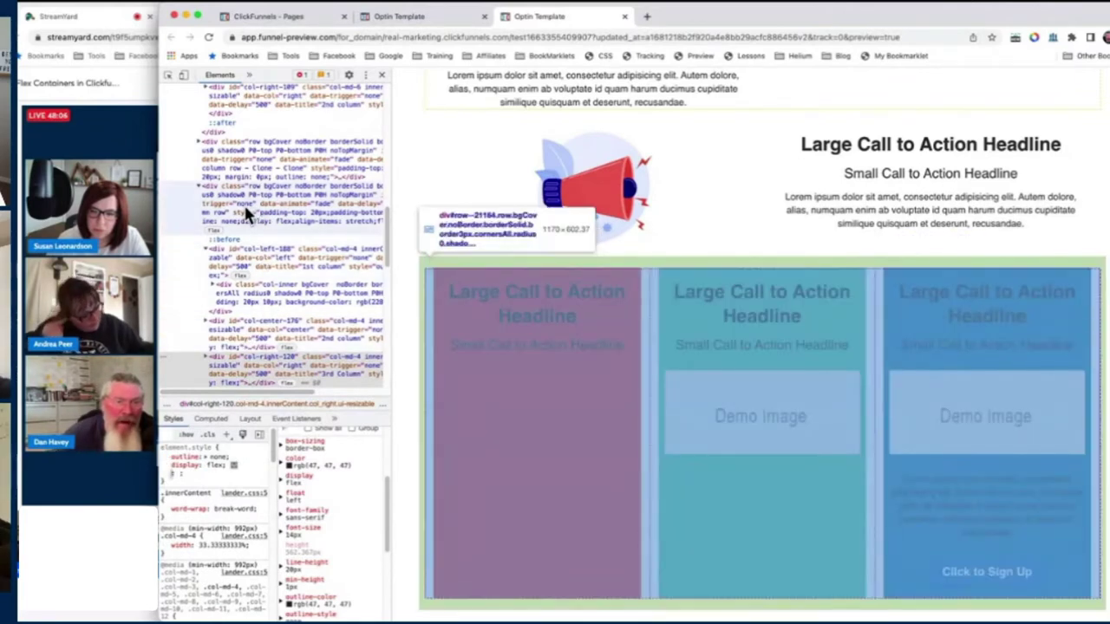
# - Try row-reverse as the three-column row's flex-direction and set it back to row
pyautogui.click(247, 214)
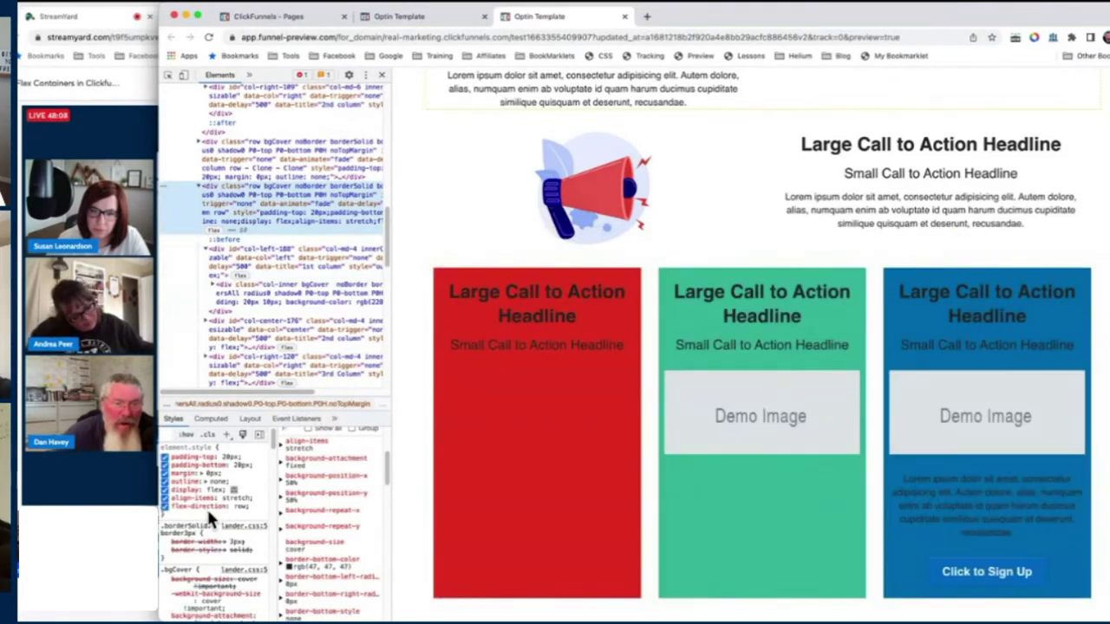
pyautogui.click(208, 518)
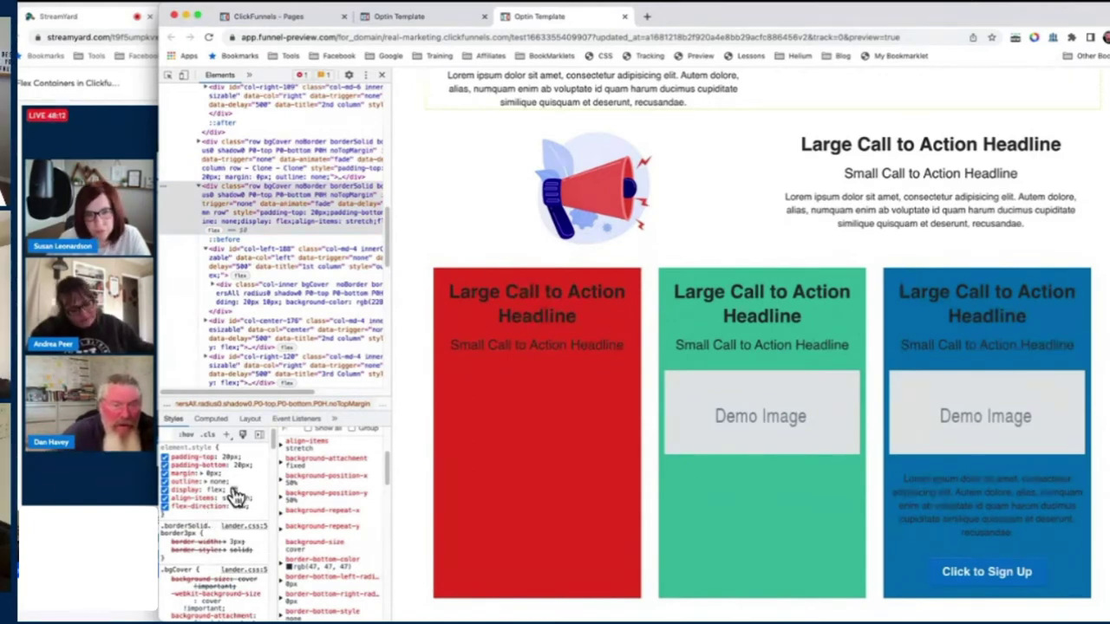
pyautogui.click(235, 491)
pyautogui.click(265, 338)
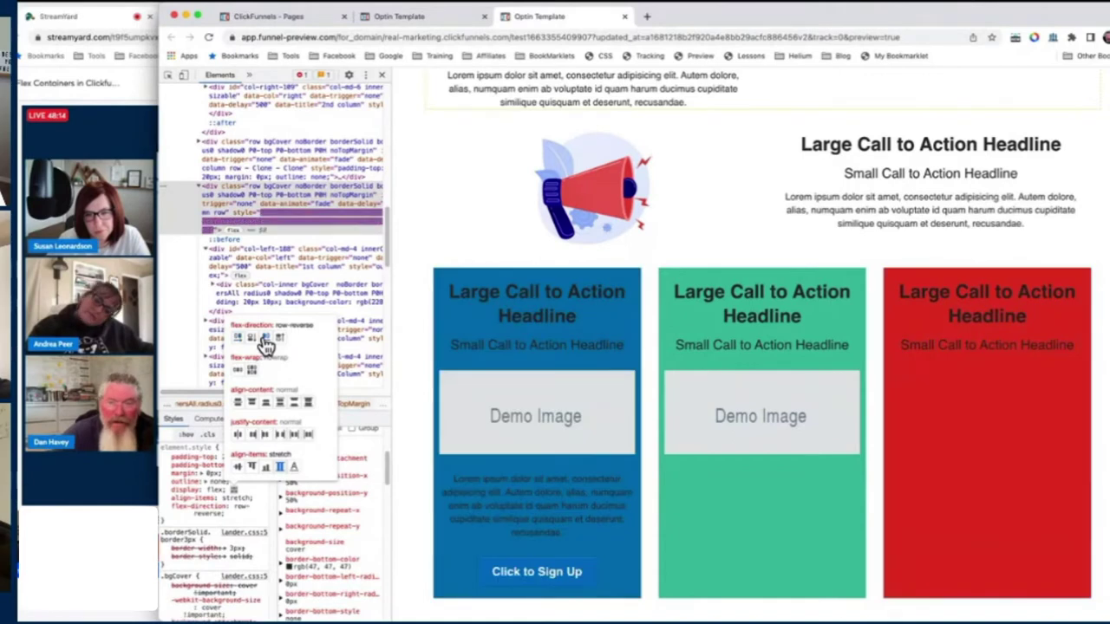
pyautogui.click(238, 339)
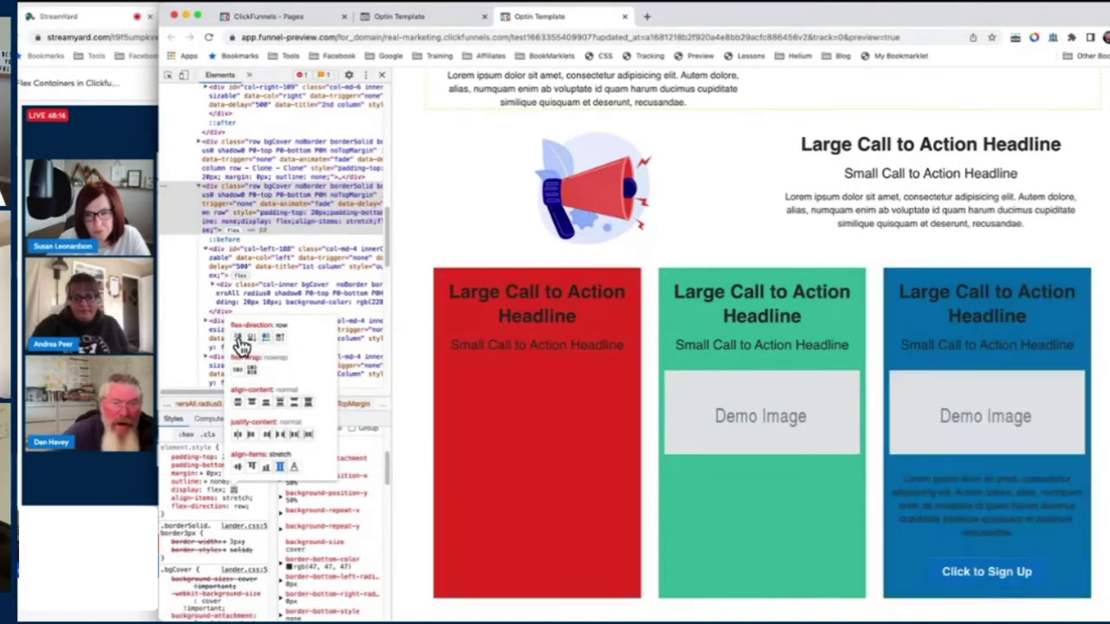
# - Select the red first column's div, try align-content space-around, and set align-content to space-between
pyautogui.click(288, 254)
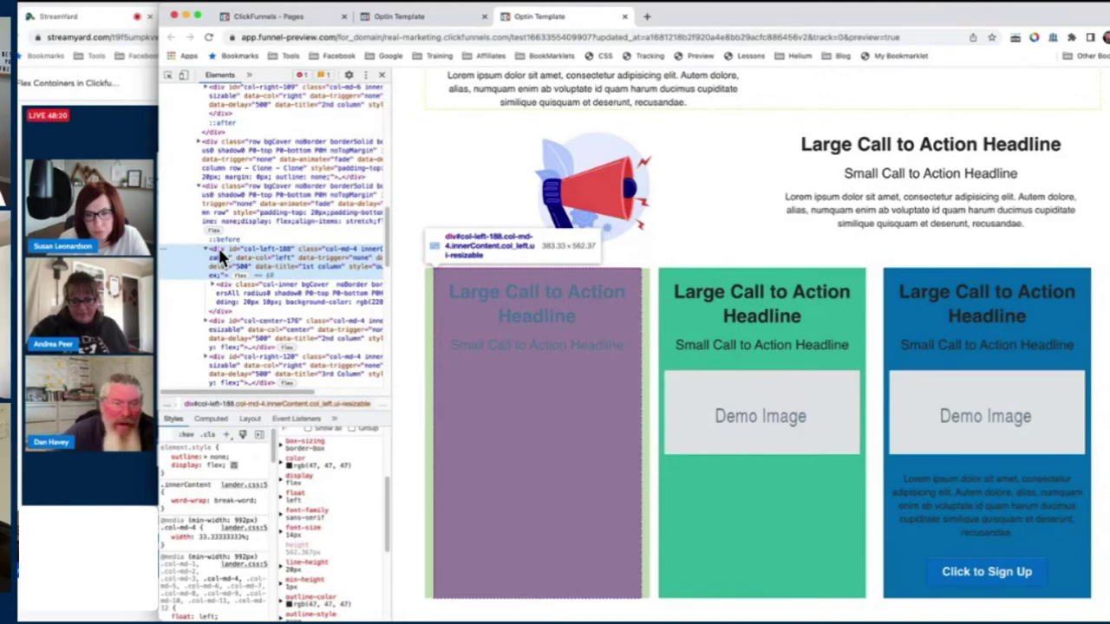
pyautogui.click(234, 468)
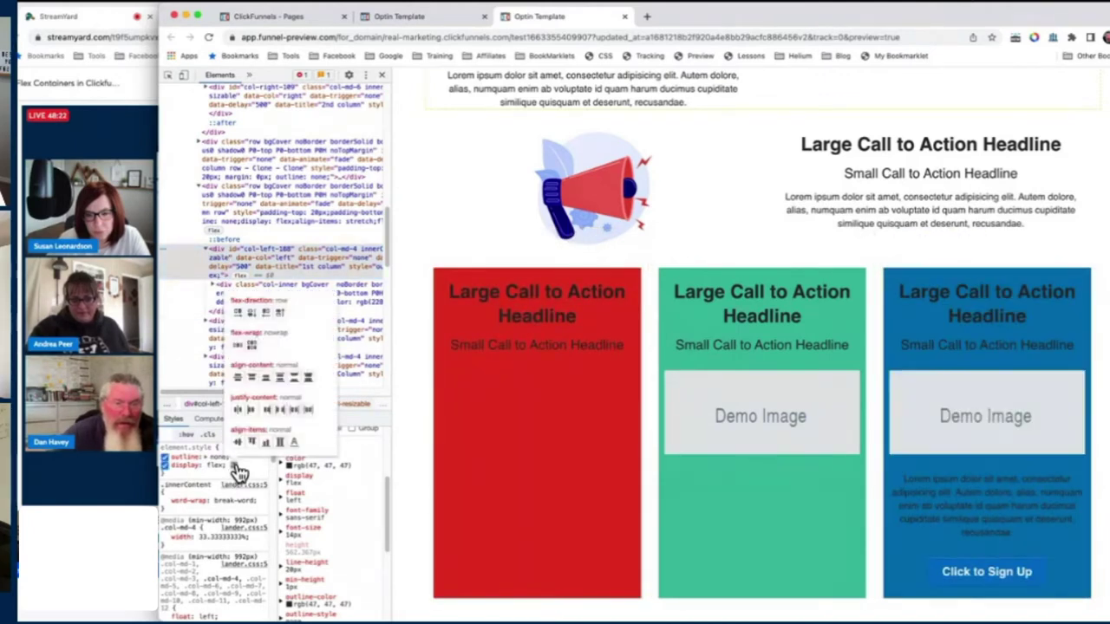
pyautogui.click(280, 379)
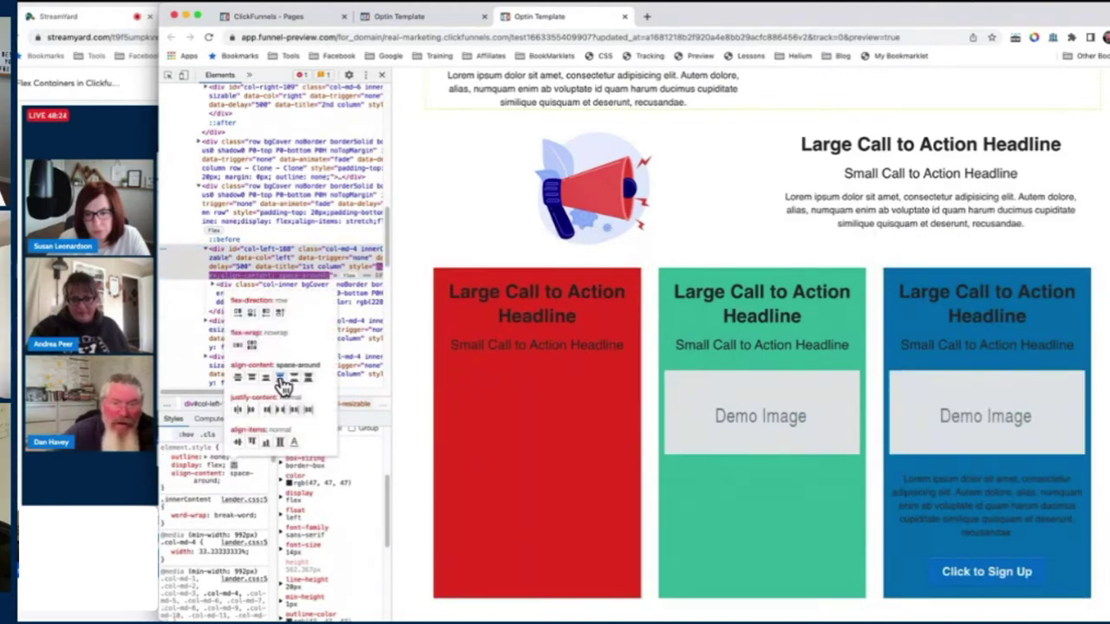
pyautogui.click(293, 379)
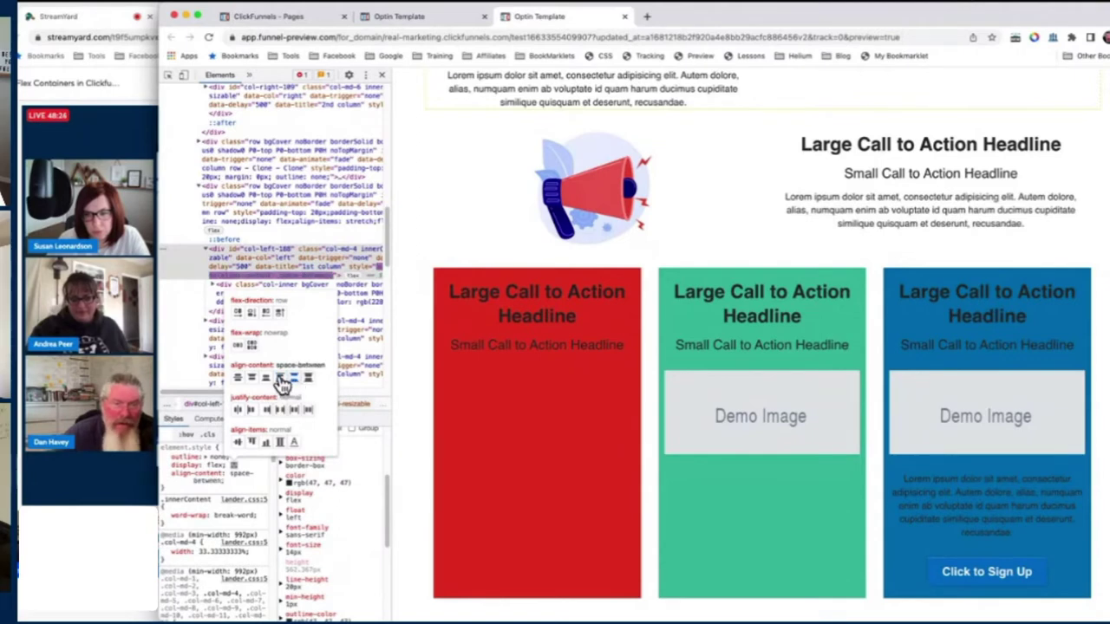
pyautogui.click(249, 254)
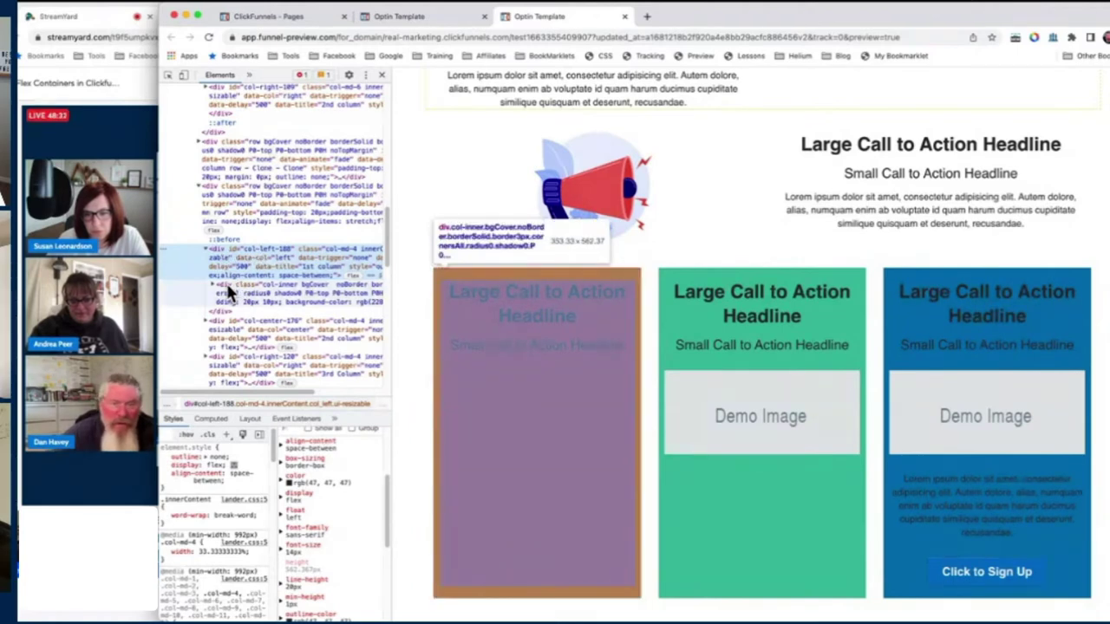
# - Expand the green center column's div and inspect the col-inner divs of the red and green columns
pyautogui.click(230, 293)
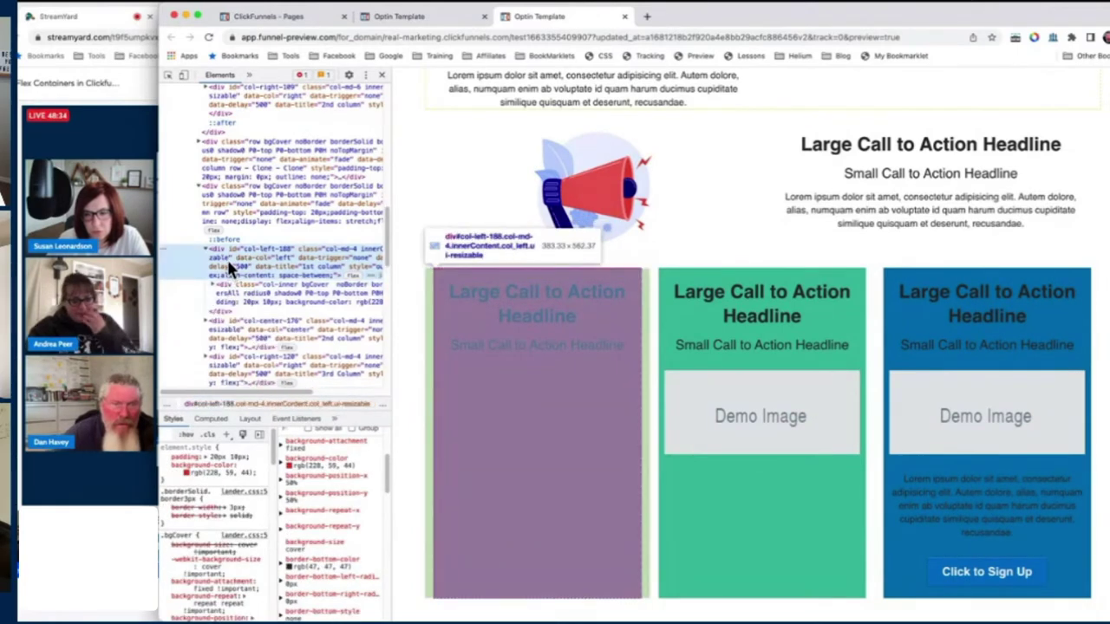
pyautogui.click(229, 266)
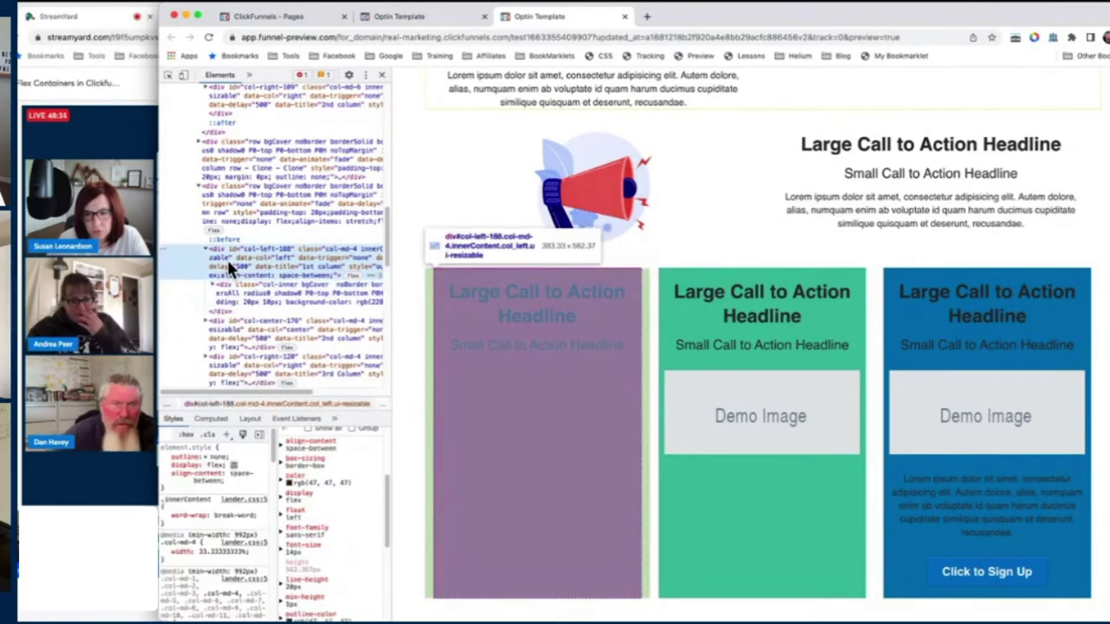
pyautogui.click(219, 327)
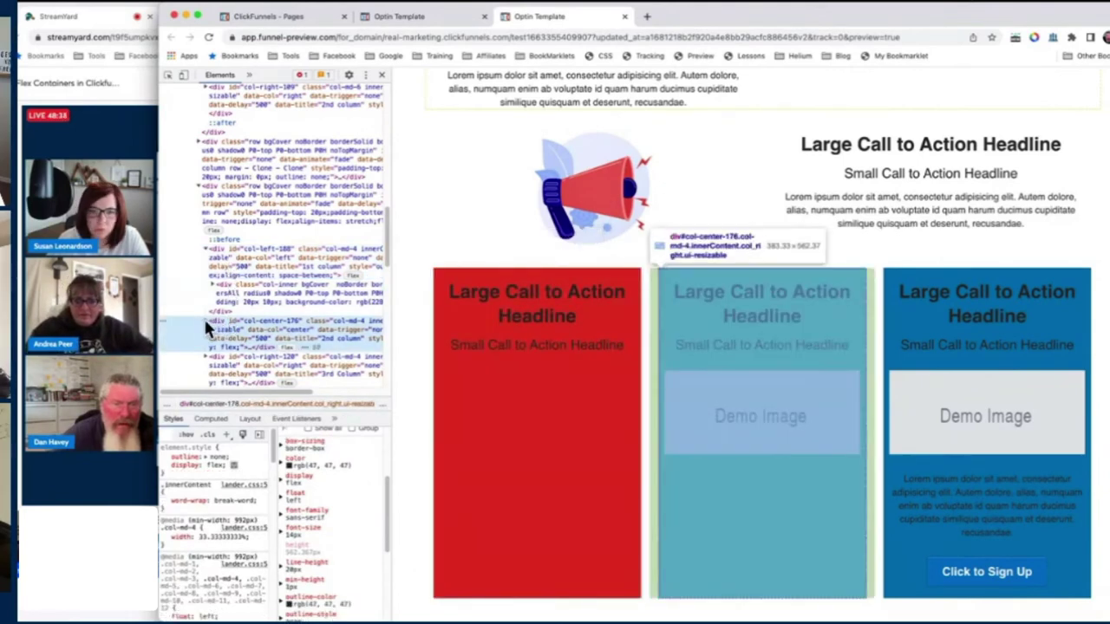
pyautogui.click(205, 321)
pyautogui.click(228, 365)
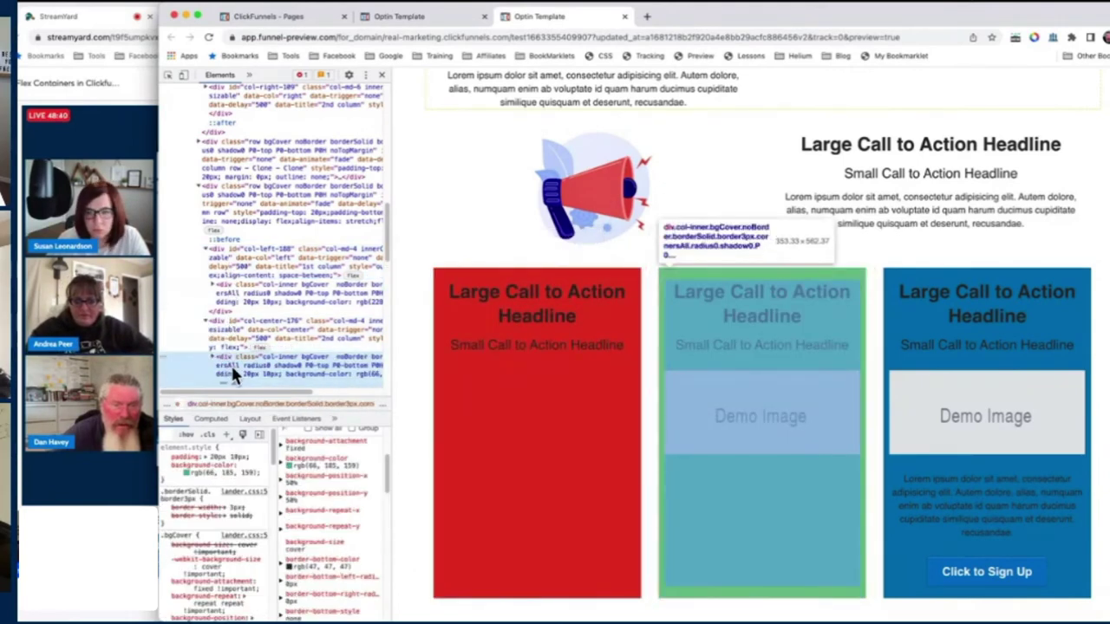
# - Set the green center column div's justify-content to flex-end and its align-content to space-between
pyautogui.click(240, 329)
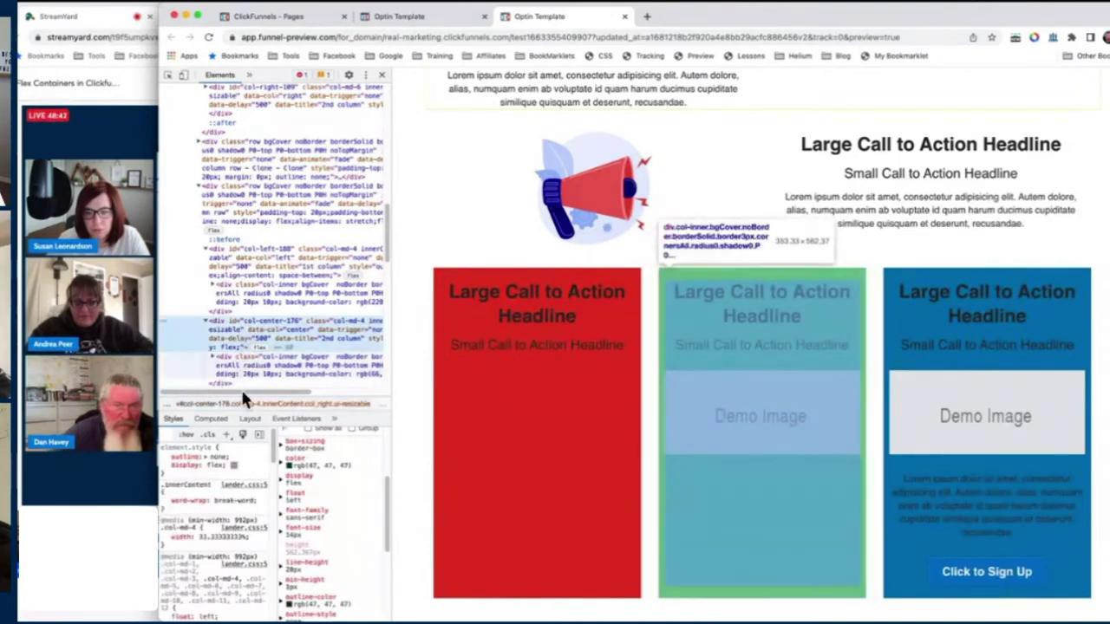
pyautogui.click(236, 466)
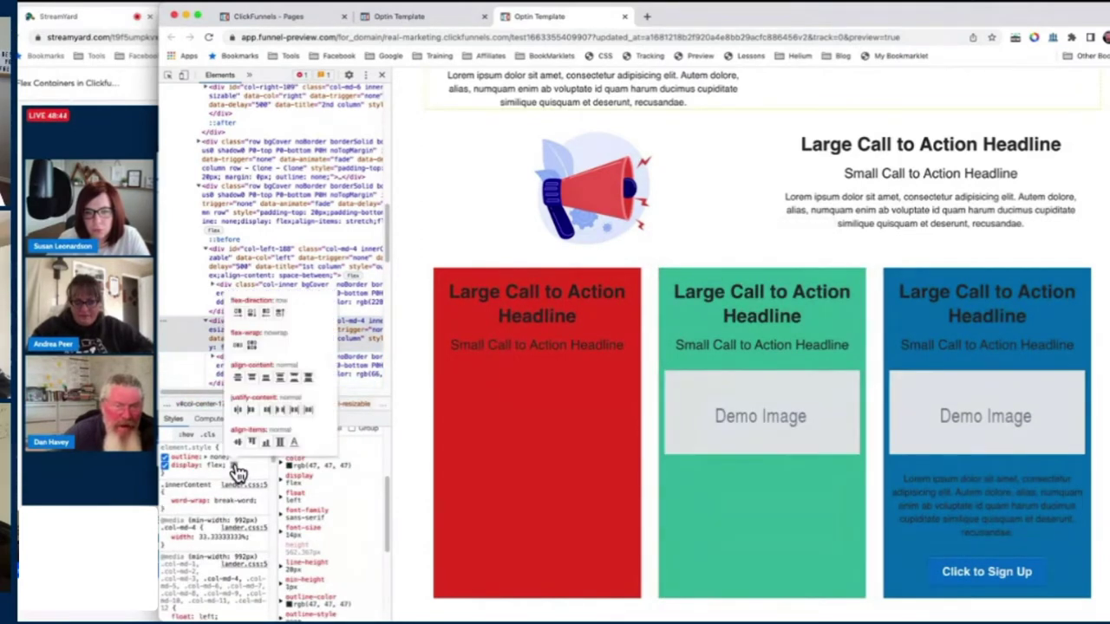
pyautogui.click(250, 409)
pyautogui.click(266, 409)
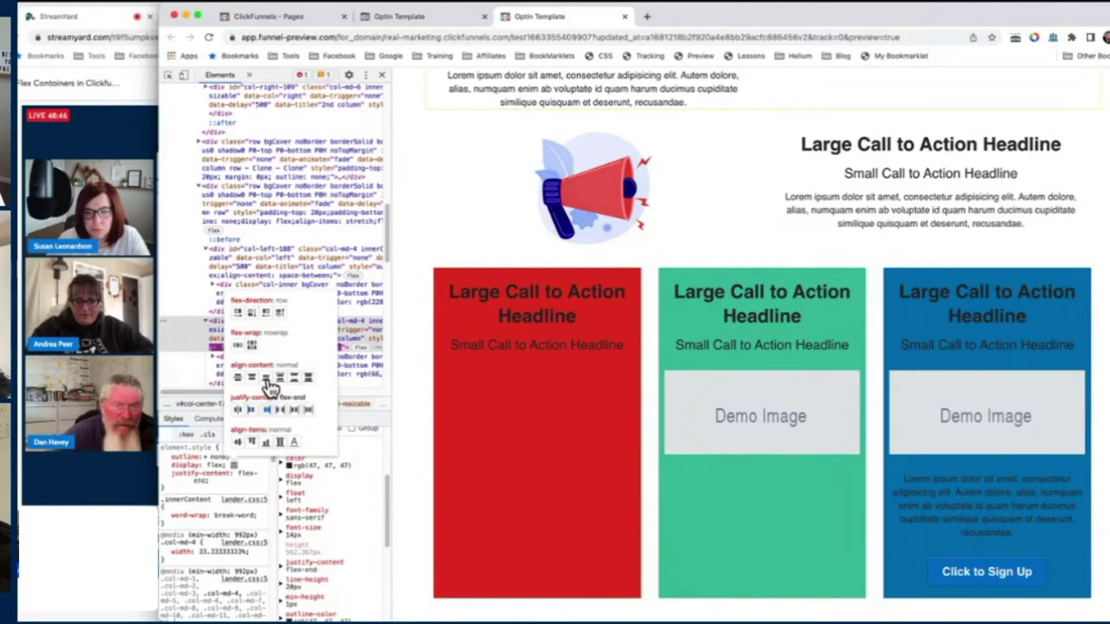
pyautogui.click(265, 378)
pyautogui.click(293, 379)
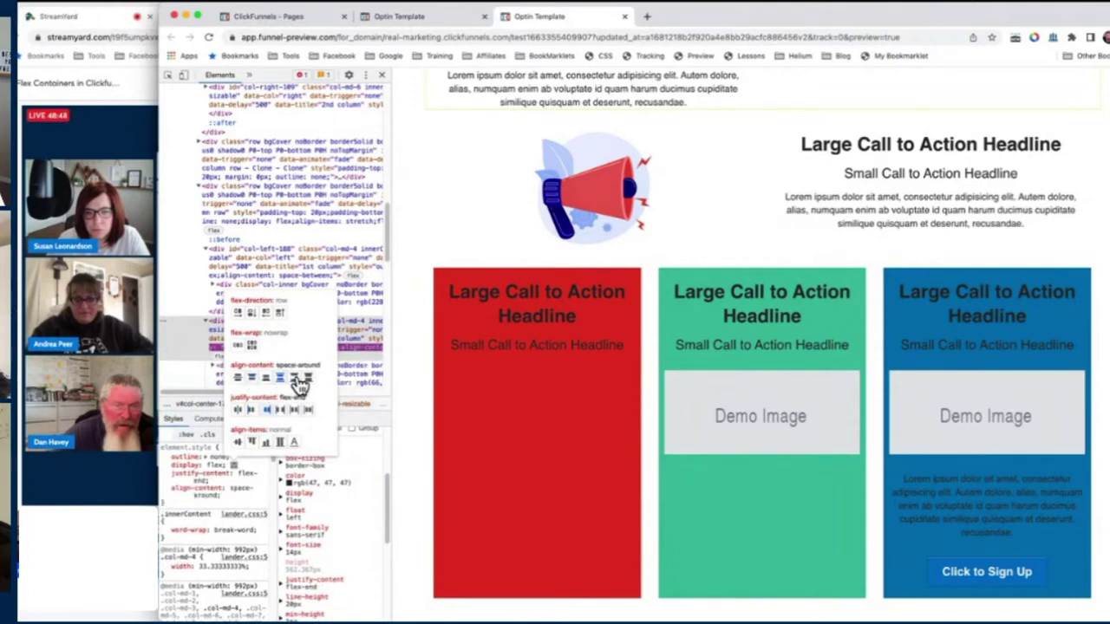
# - Try baseline alignment on the green center column's div, and set its align-items to stretch
pyautogui.click(294, 443)
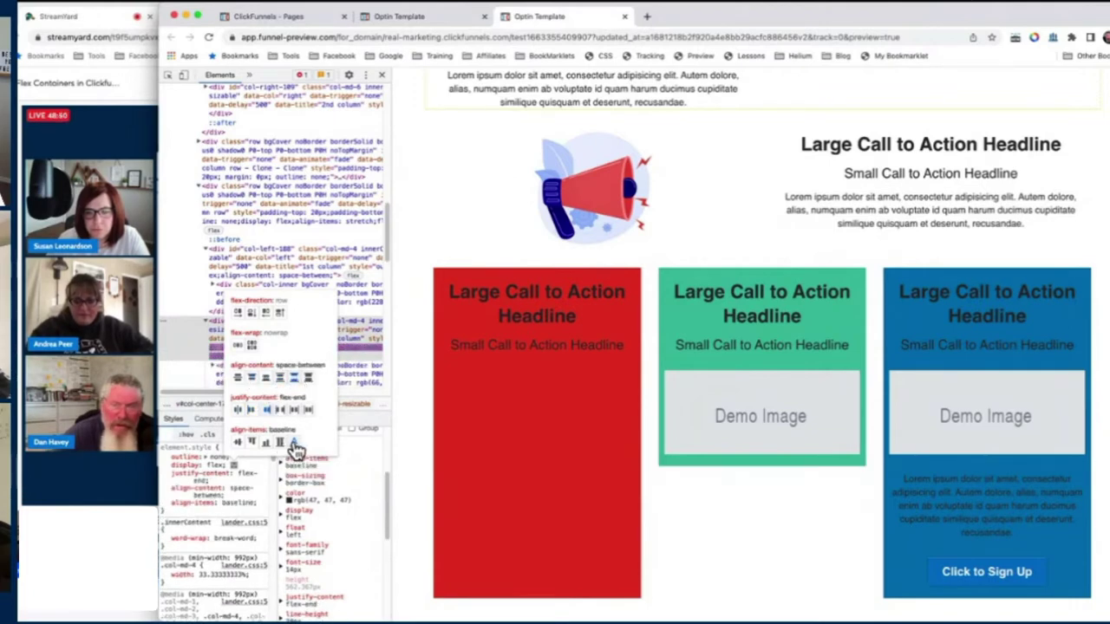
pyautogui.click(279, 443)
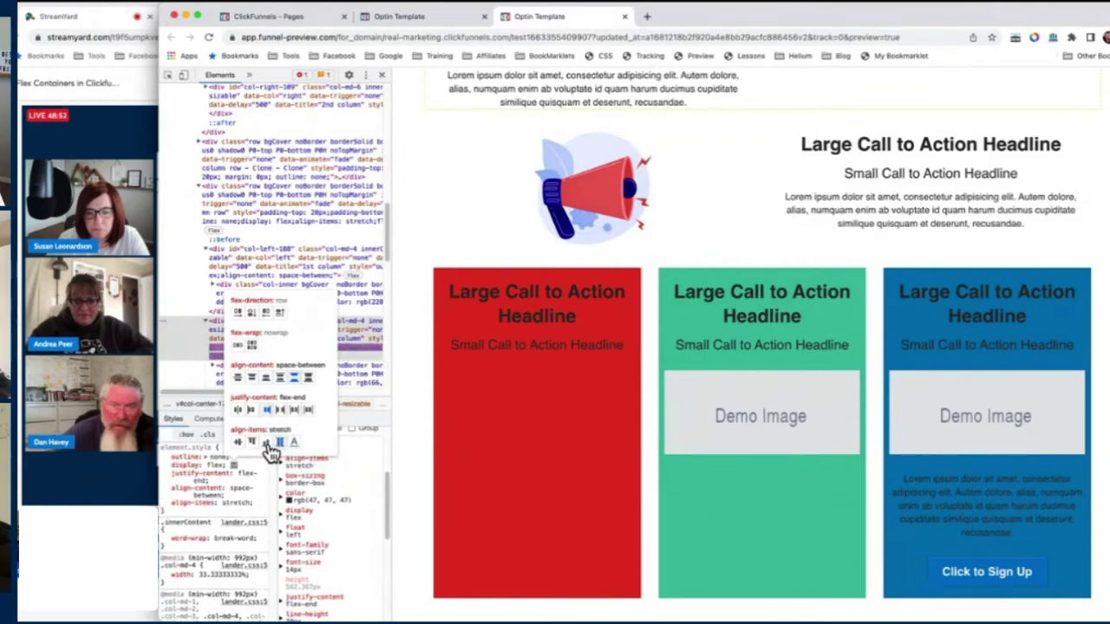
pyautogui.click(266, 443)
pyautogui.click(266, 443)
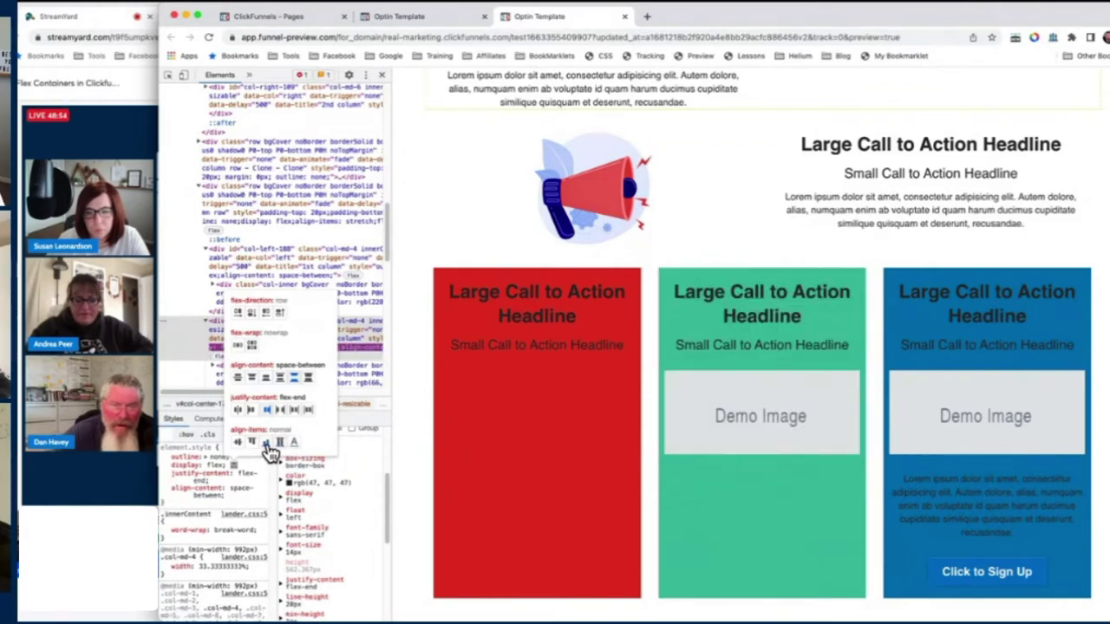
pyautogui.click(279, 444)
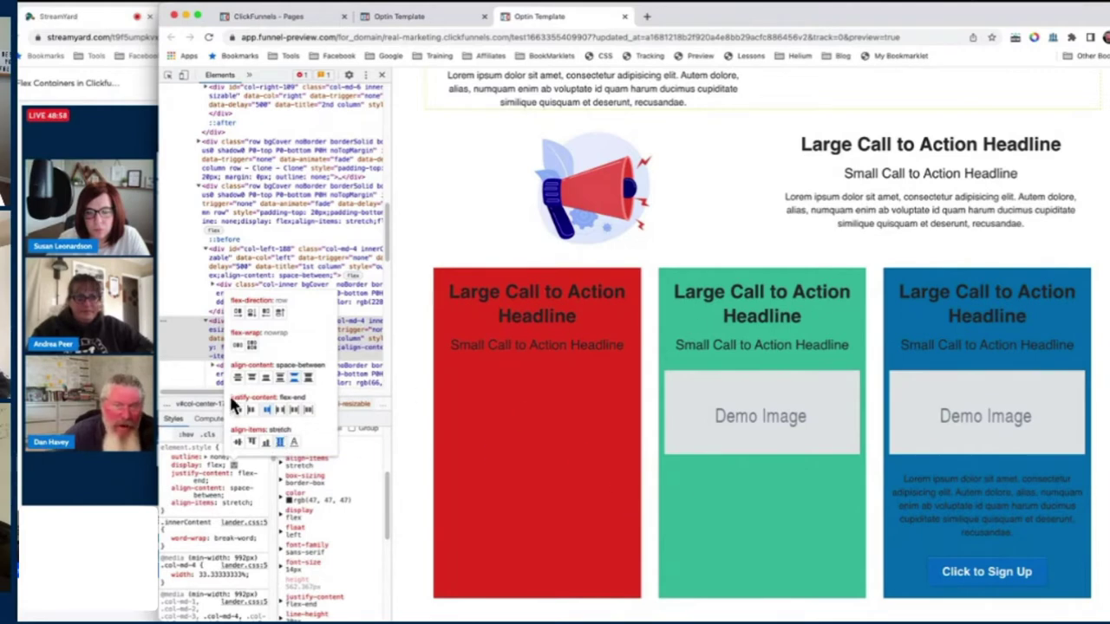
# - Select the col-inner div inside the red first column and add display: flex to its element style
pyautogui.click(237, 272)
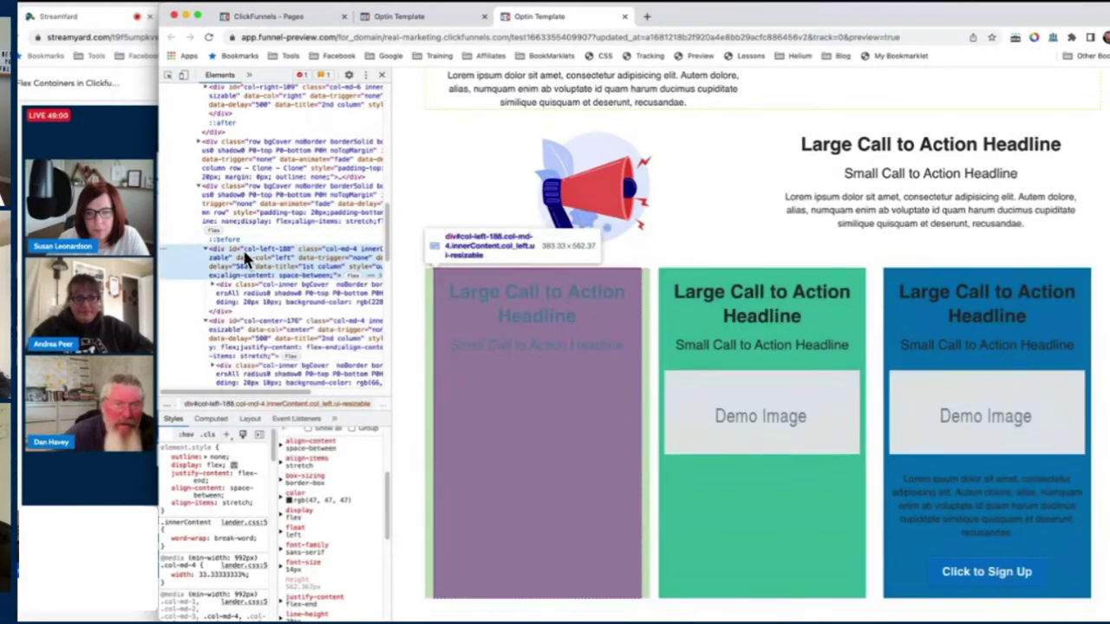
pyautogui.click(229, 293)
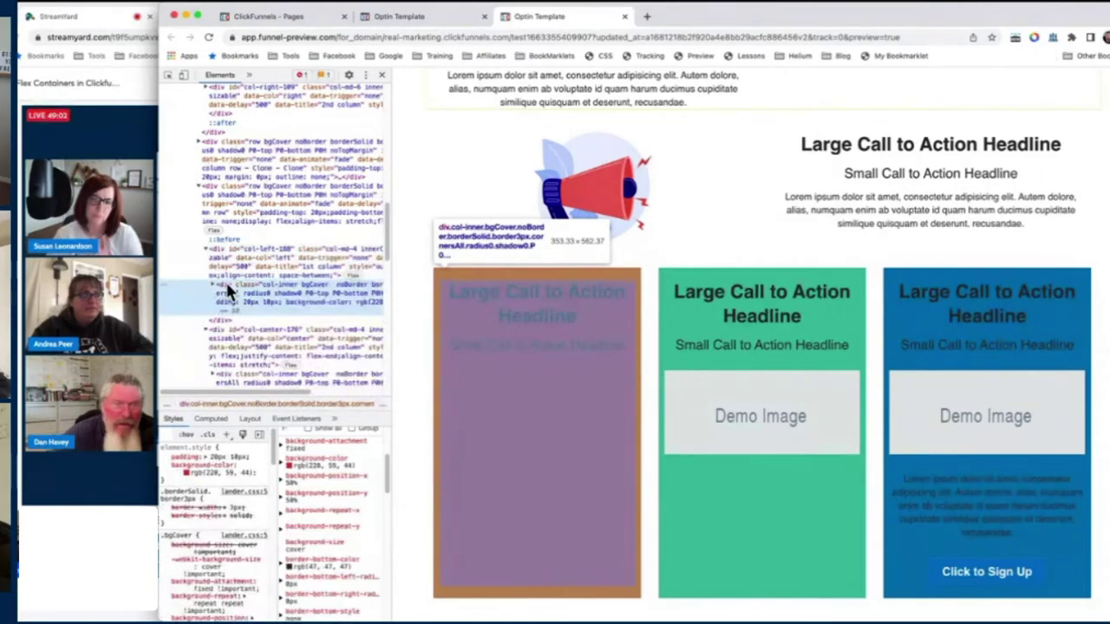
pyautogui.click(201, 475)
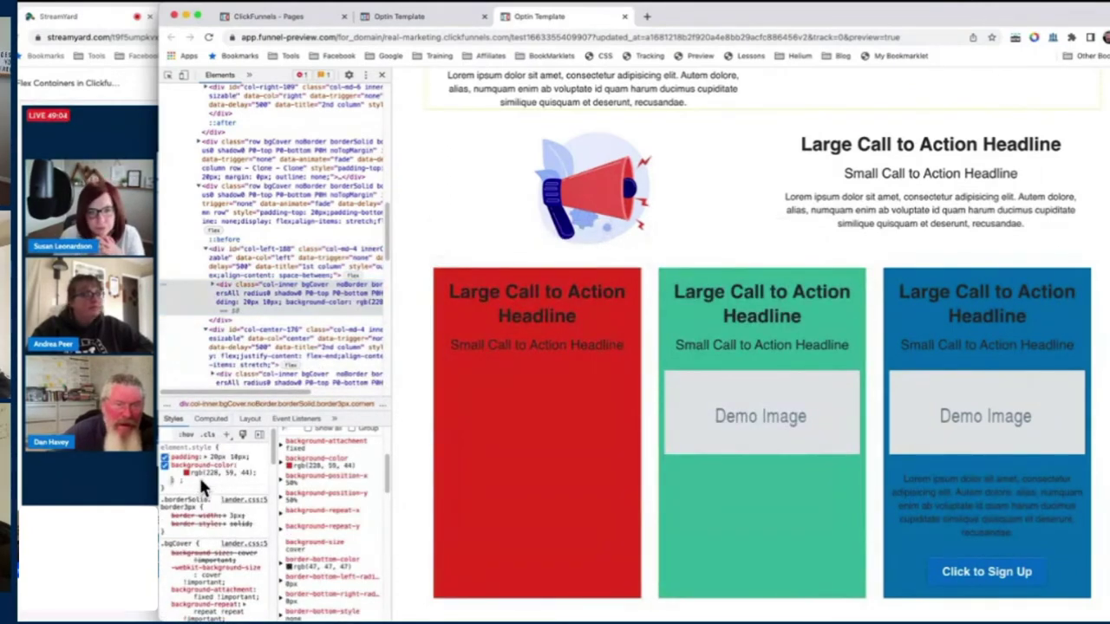
pyautogui.write('di')
pyautogui.press('Tab')
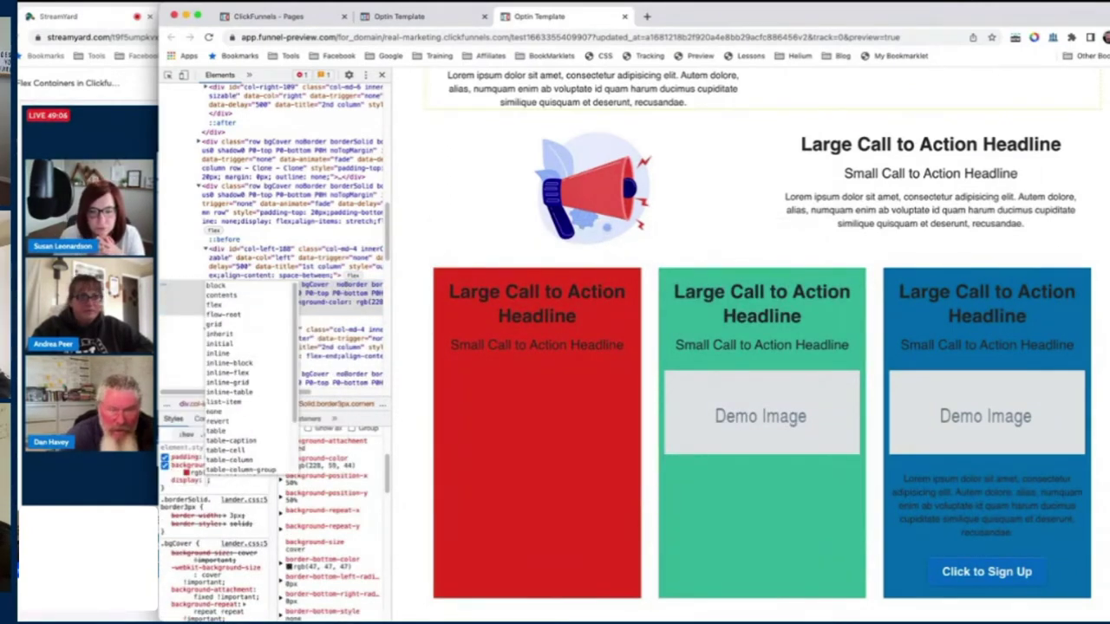
pyautogui.write('flex')
pyautogui.press('Return')
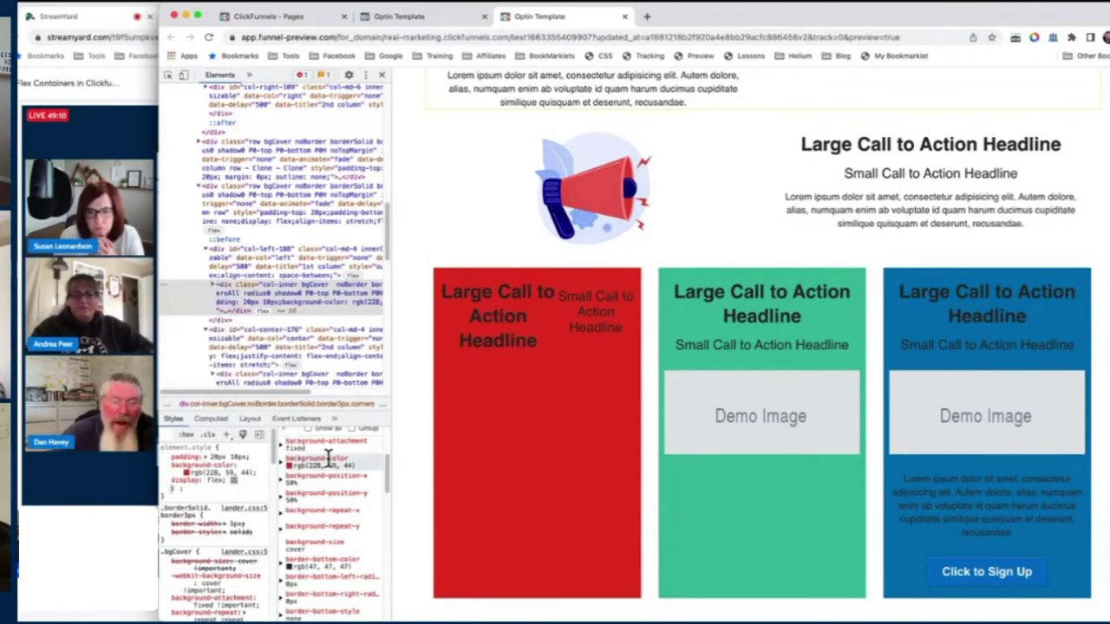
# - Set the red col-inner div's flex-direction to column after comparing it with row, then try space-between and set justify-content to space-around
pyautogui.click(236, 482)
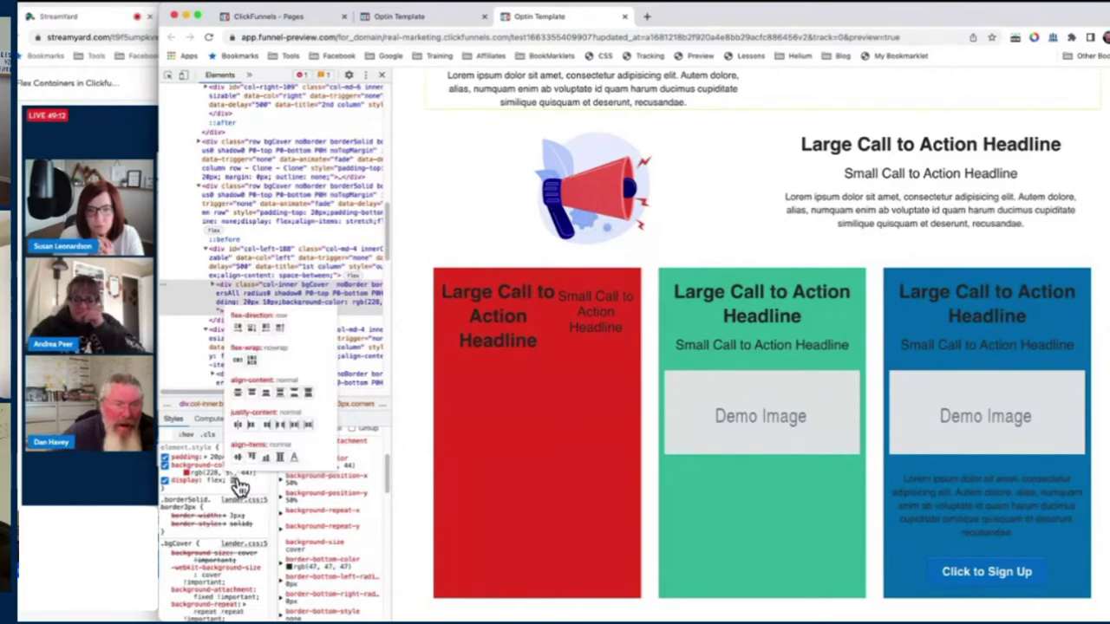
pyautogui.click(253, 328)
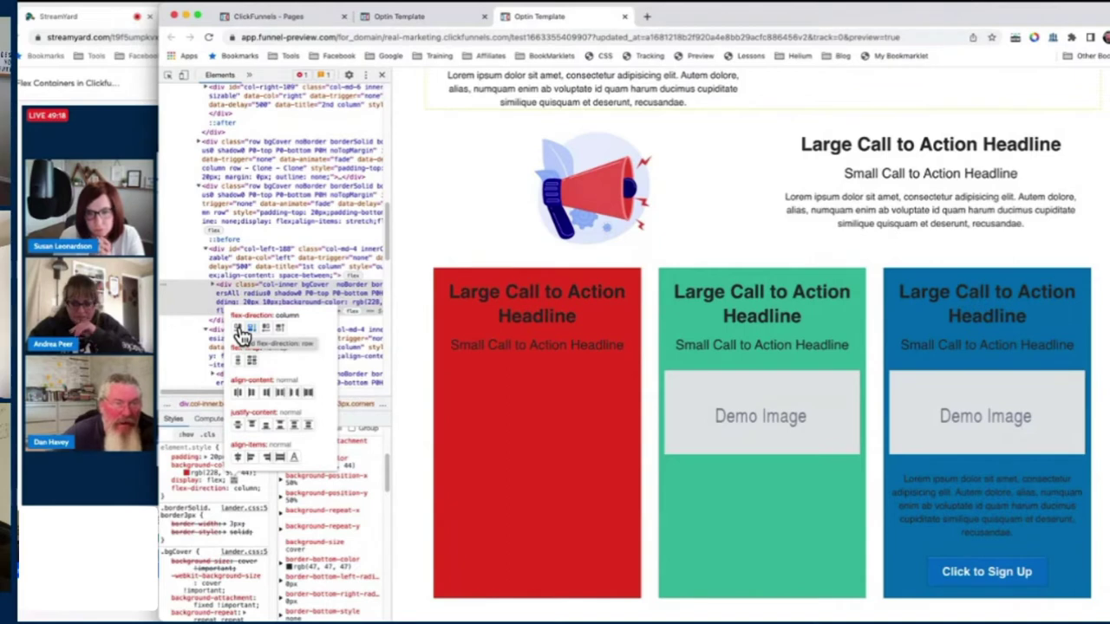
pyautogui.click(241, 331)
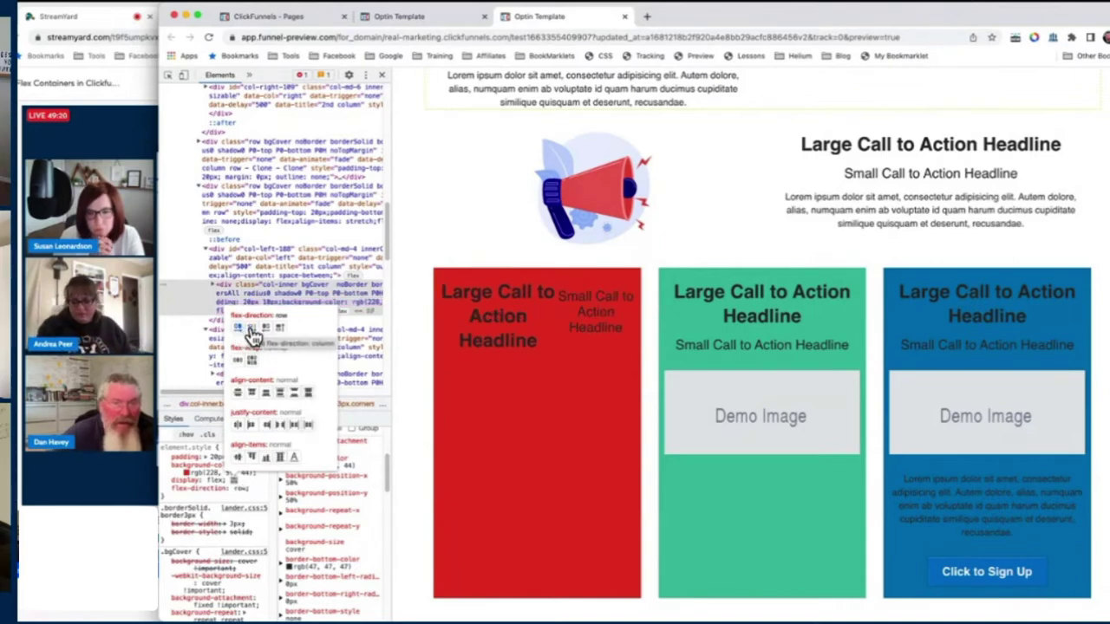
pyautogui.click(252, 331)
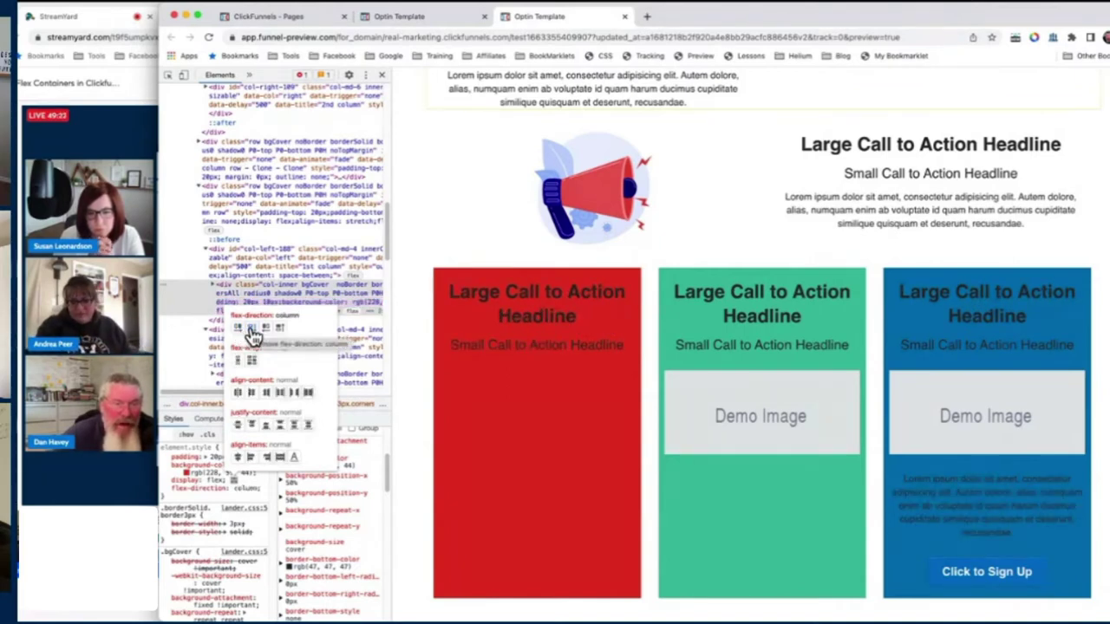
pyautogui.click(294, 426)
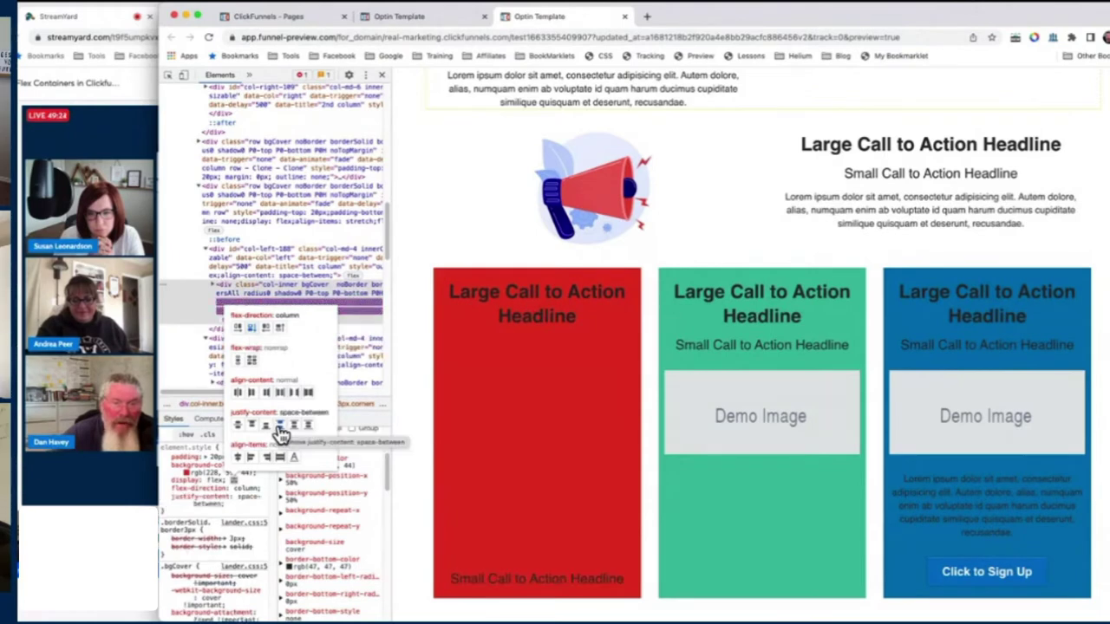
pyautogui.click(308, 427)
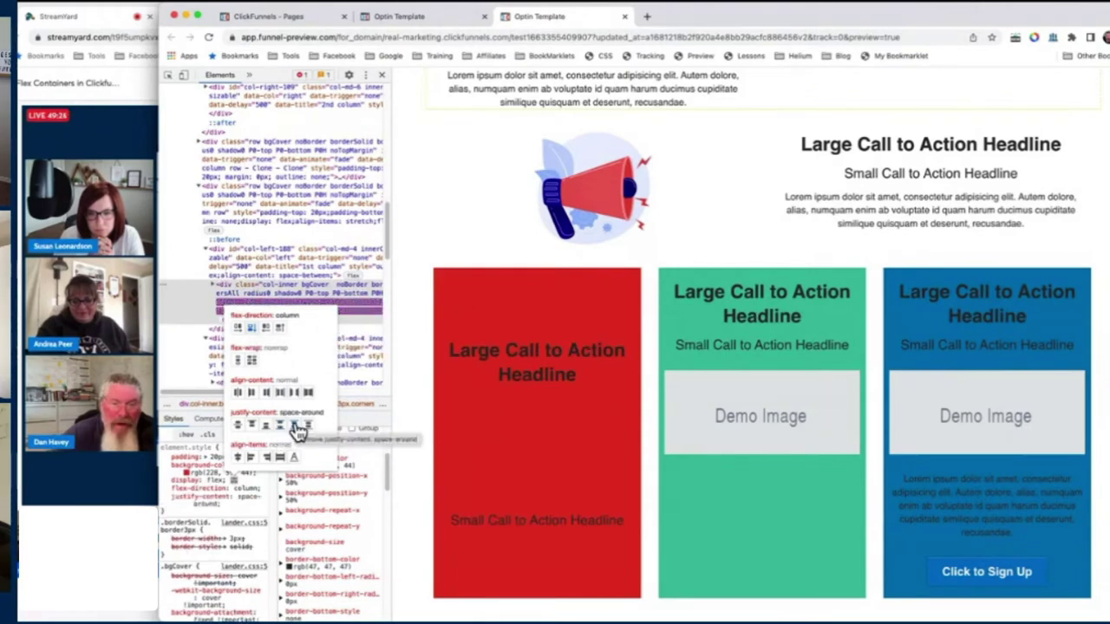
# - Compare space-evenly, flex-end, flex-start and space-between as the red col-inner div's justify-content, and set it to center
pyautogui.click(308, 425)
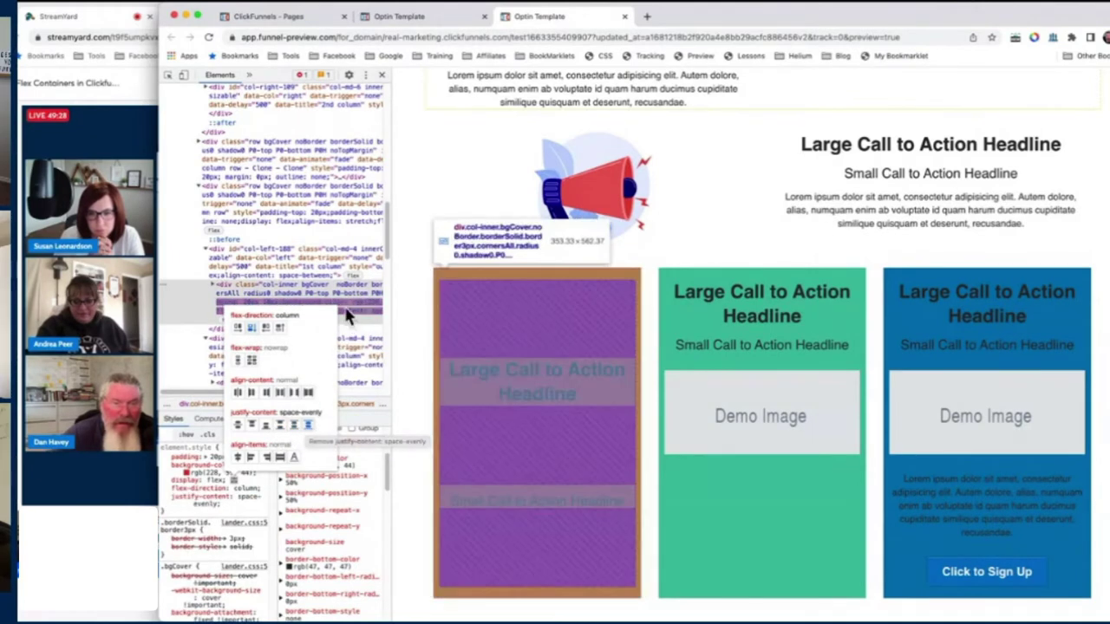
pyautogui.click(323, 294)
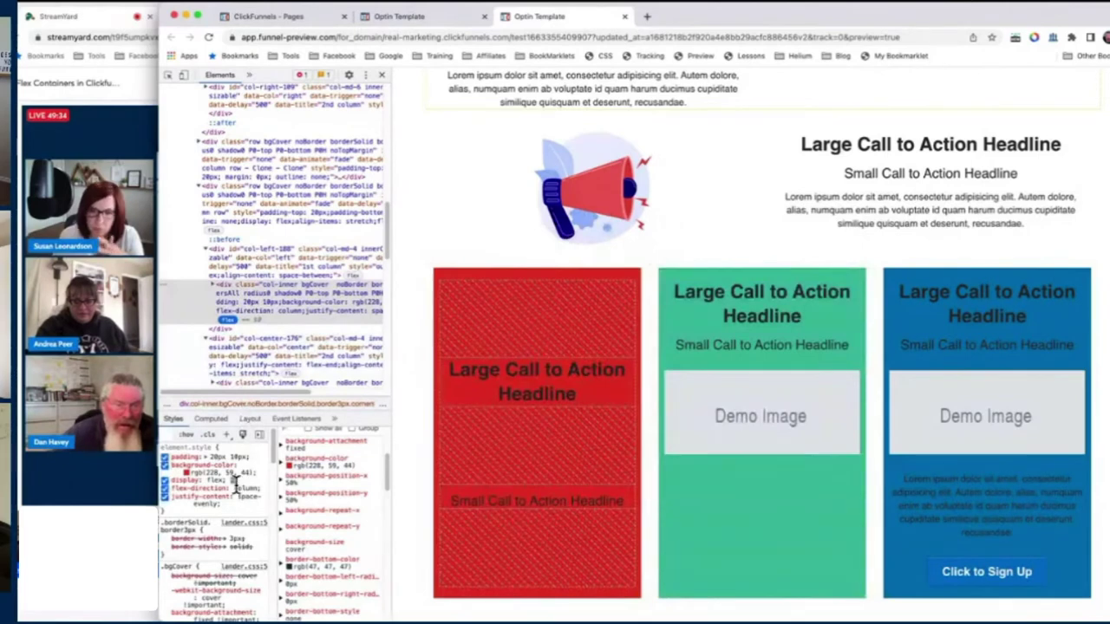
pyautogui.click(234, 482)
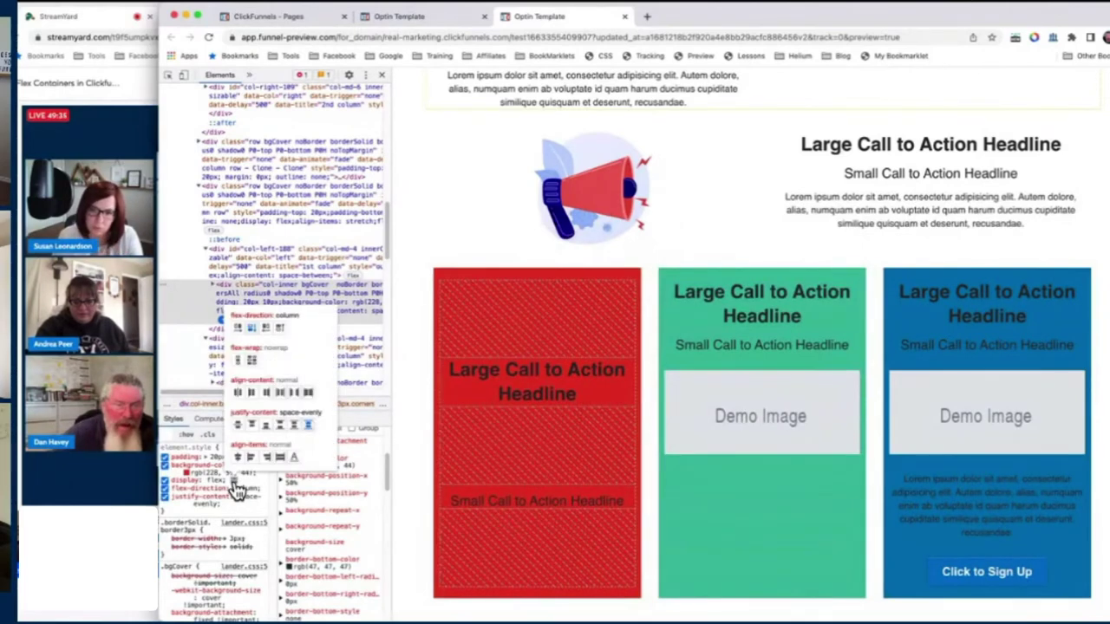
pyautogui.click(267, 425)
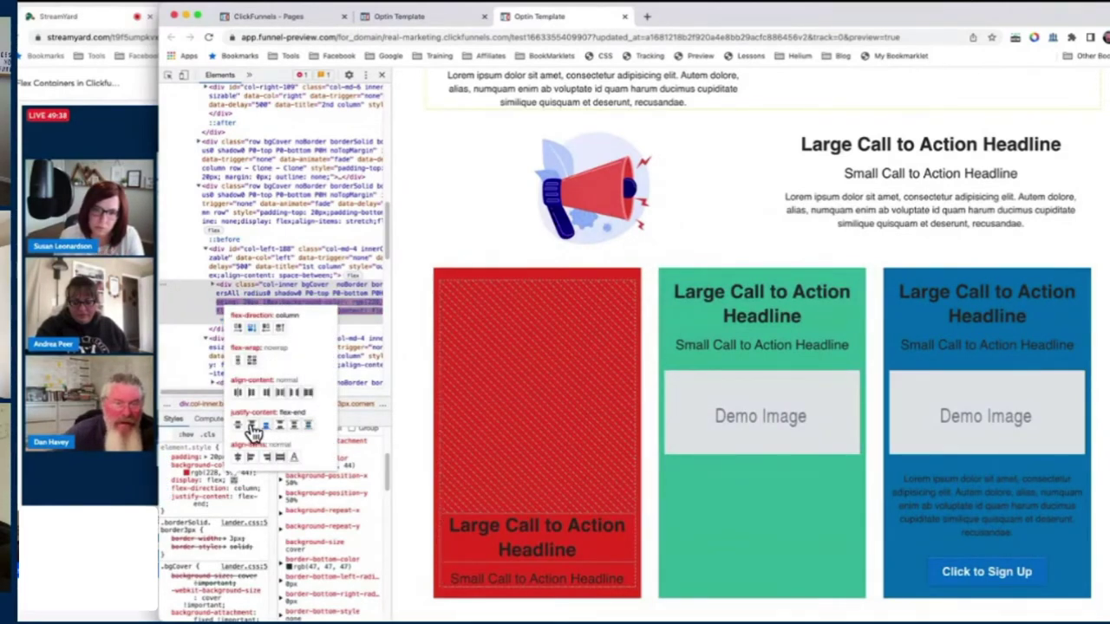
pyautogui.click(250, 425)
pyautogui.click(238, 426)
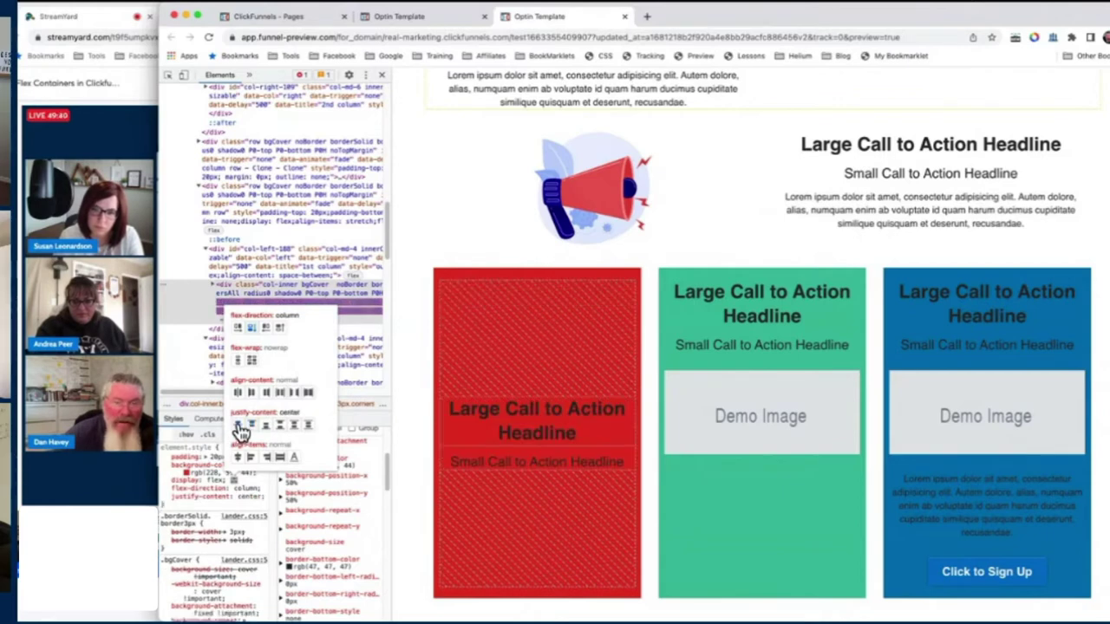
pyautogui.click(279, 426)
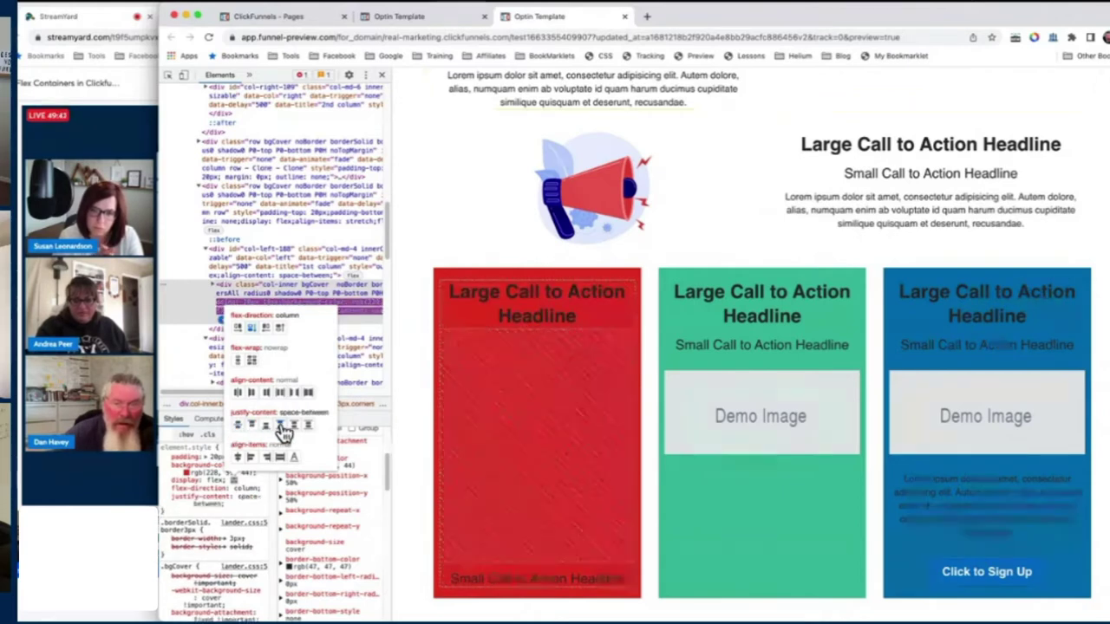
pyautogui.click(266, 425)
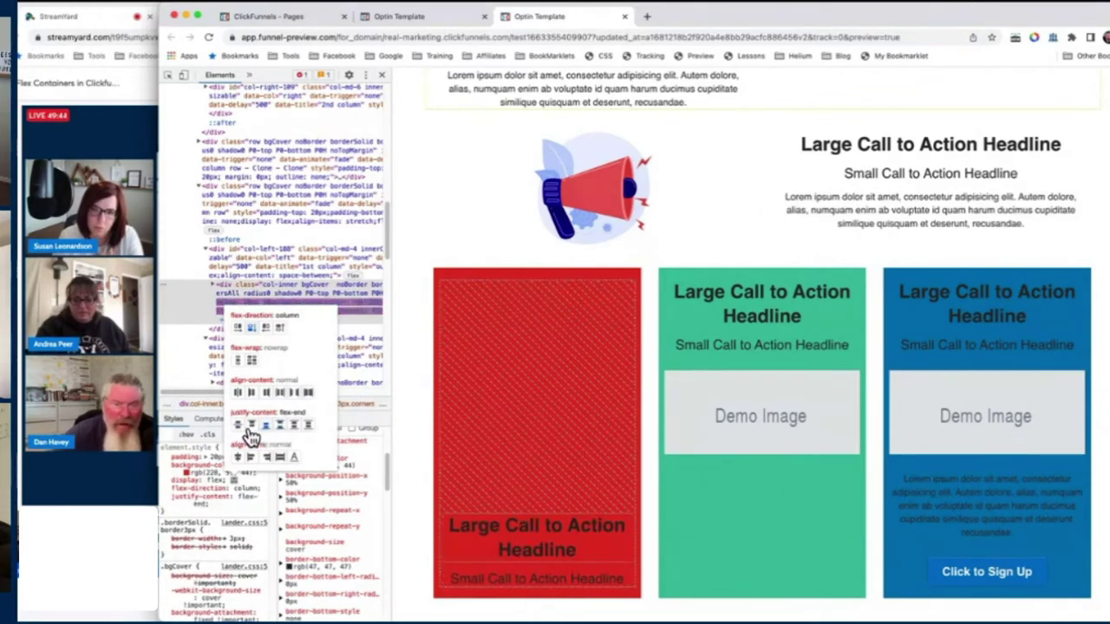
pyautogui.click(240, 427)
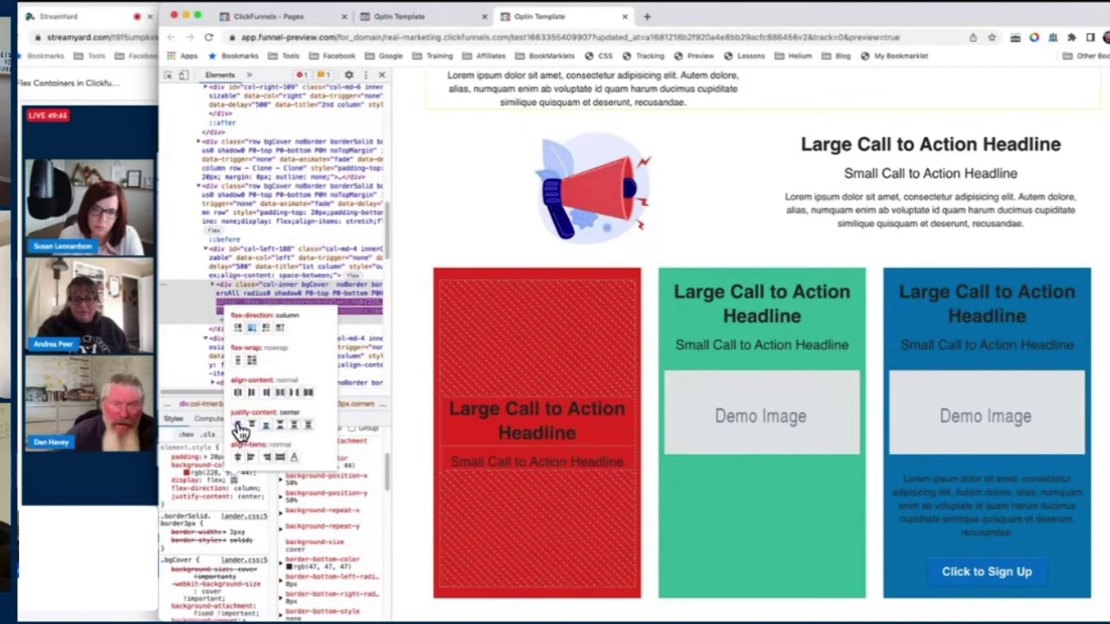
# - Add column-gap: 50px to the red col-inner div's element style
pyautogui.click(209, 503)
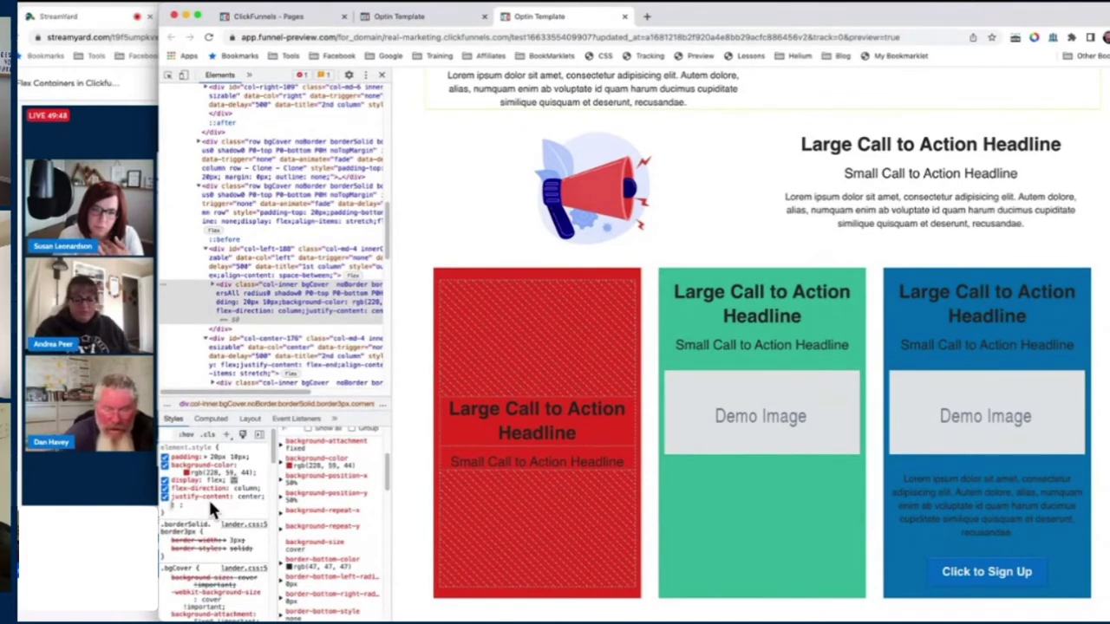
pyautogui.write('column')
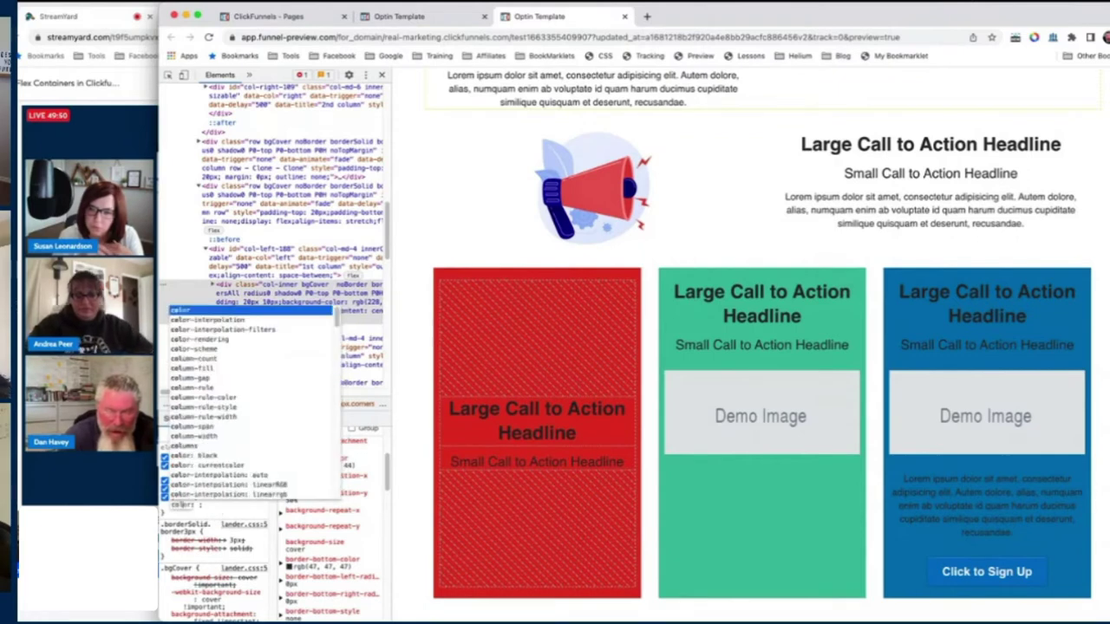
pyautogui.press('Down')
pyautogui.press('Down')
pyautogui.press('Return')
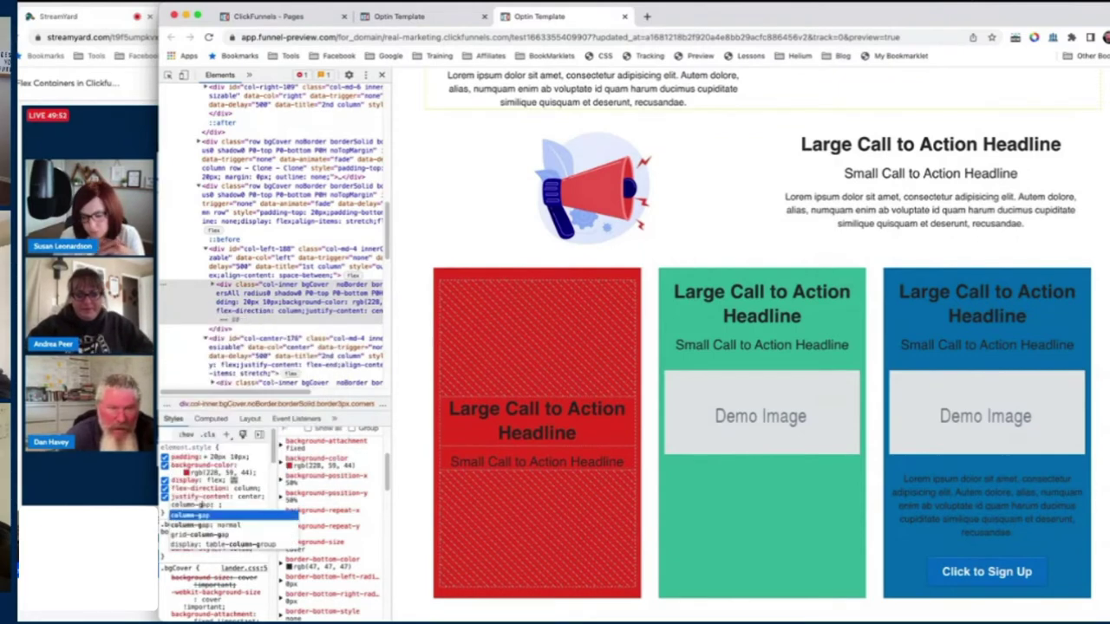
pyautogui.write('50px')
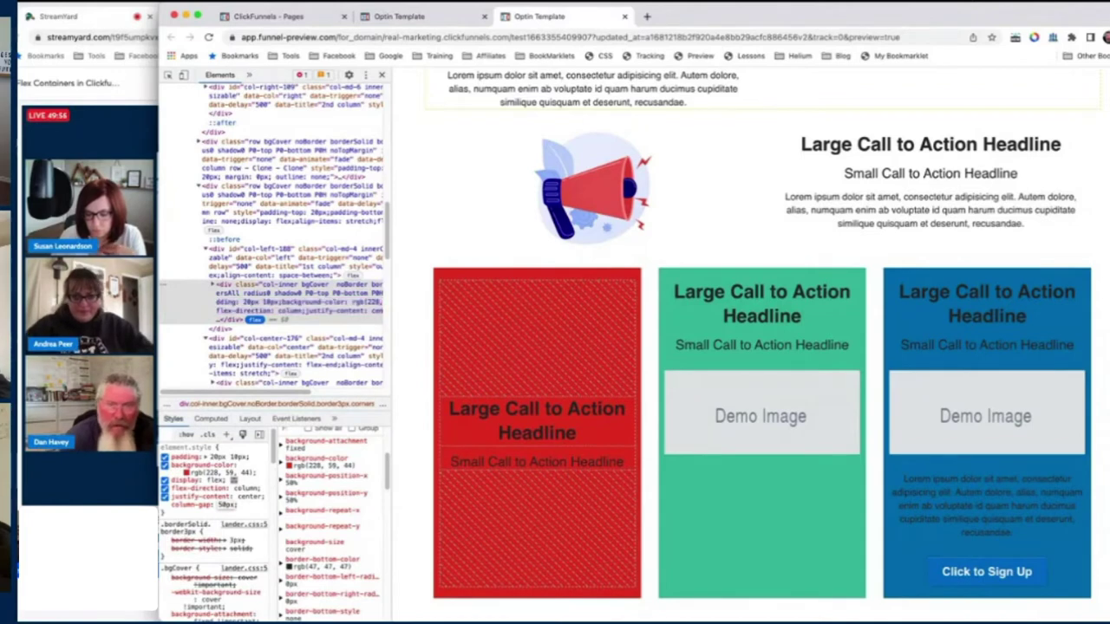
pyautogui.click(227, 503)
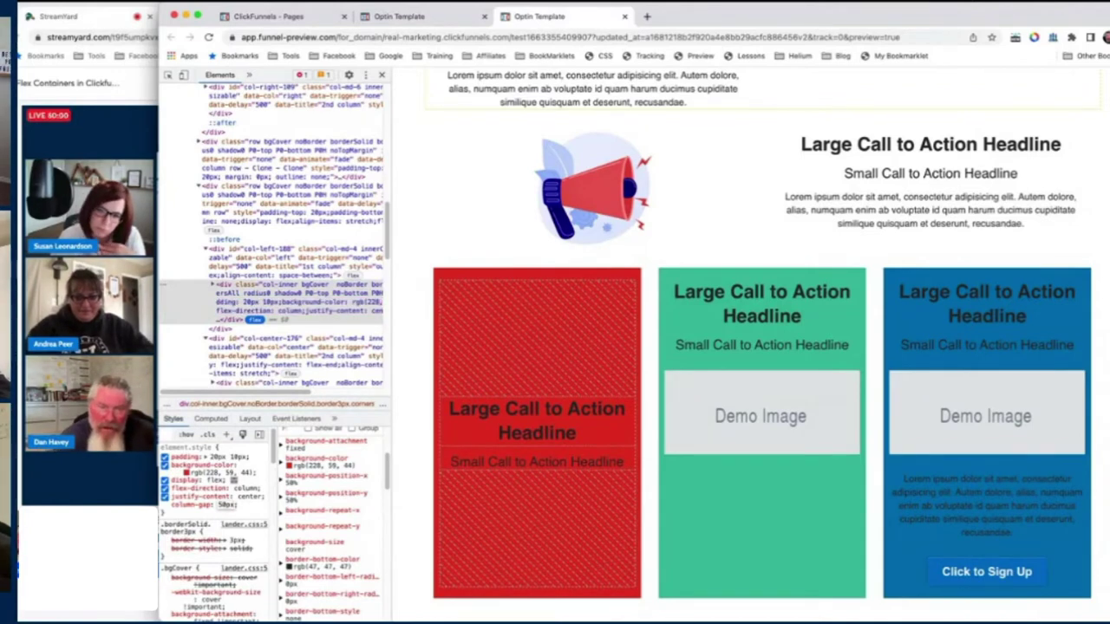
# - Add row-gap: 50px to the red col-inner div's element style and disable its column-gap declaration
pyautogui.press('Return')
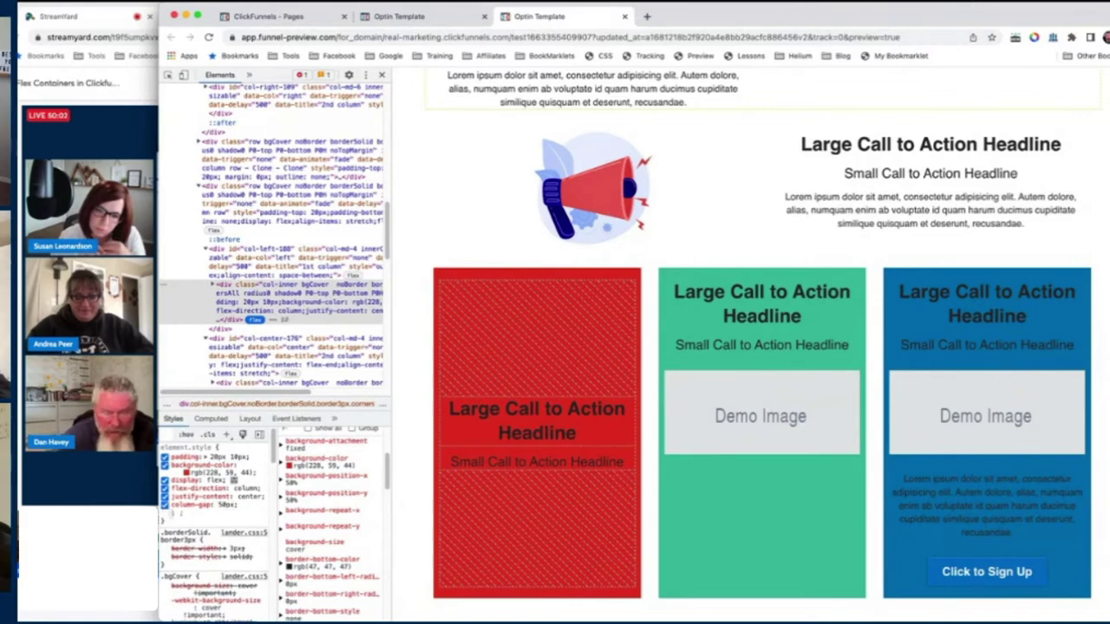
pyautogui.write('row-gap:')
pyautogui.press('Tab')
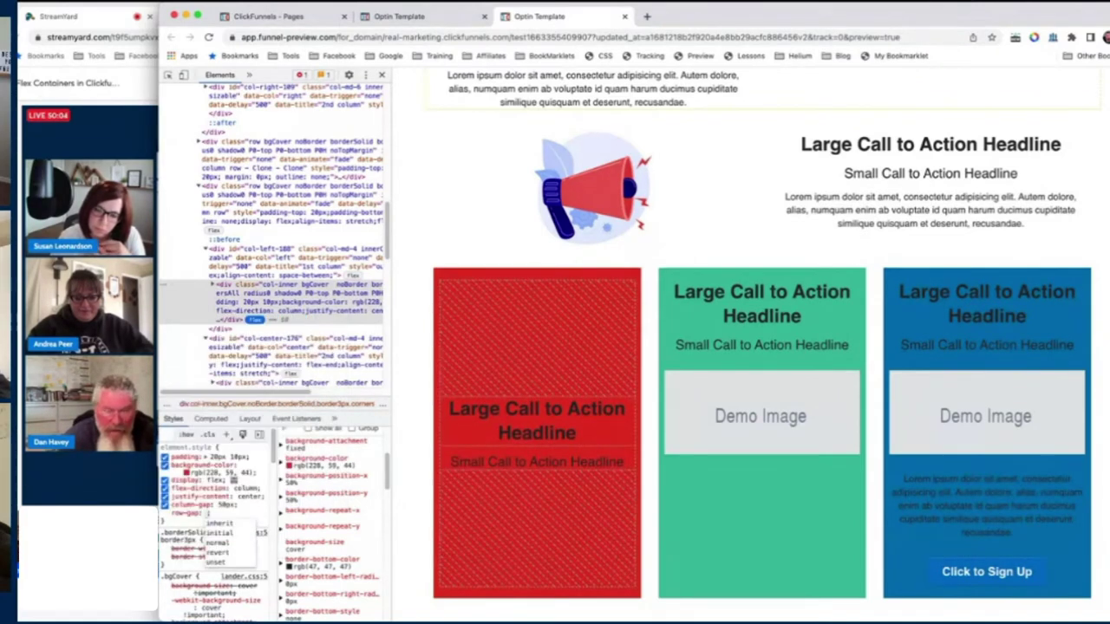
pyautogui.write('50px')
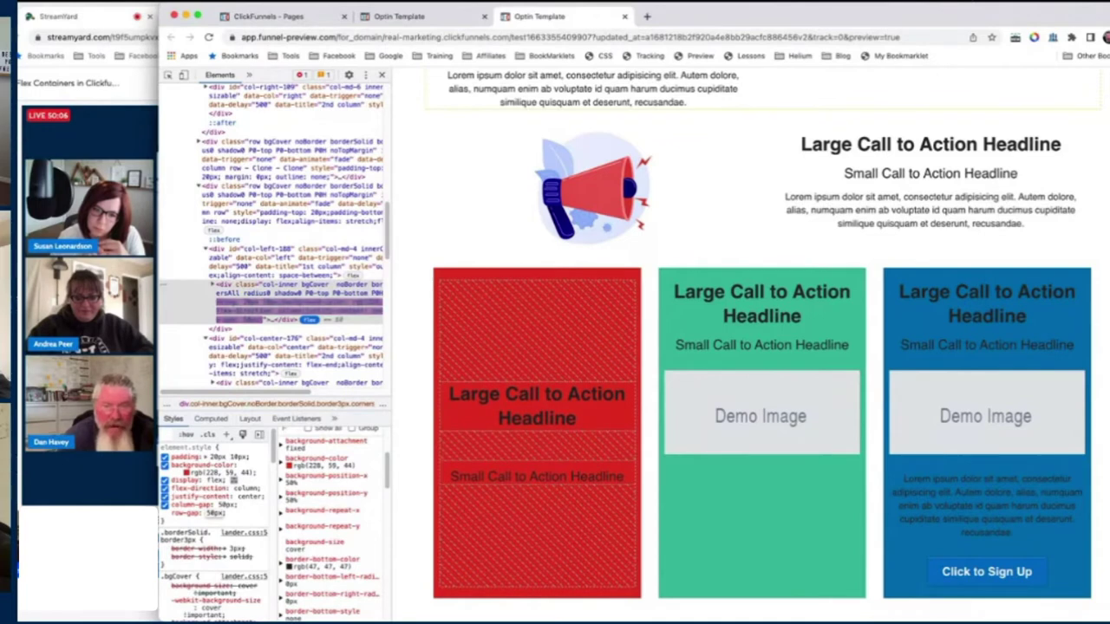
pyautogui.click(164, 506)
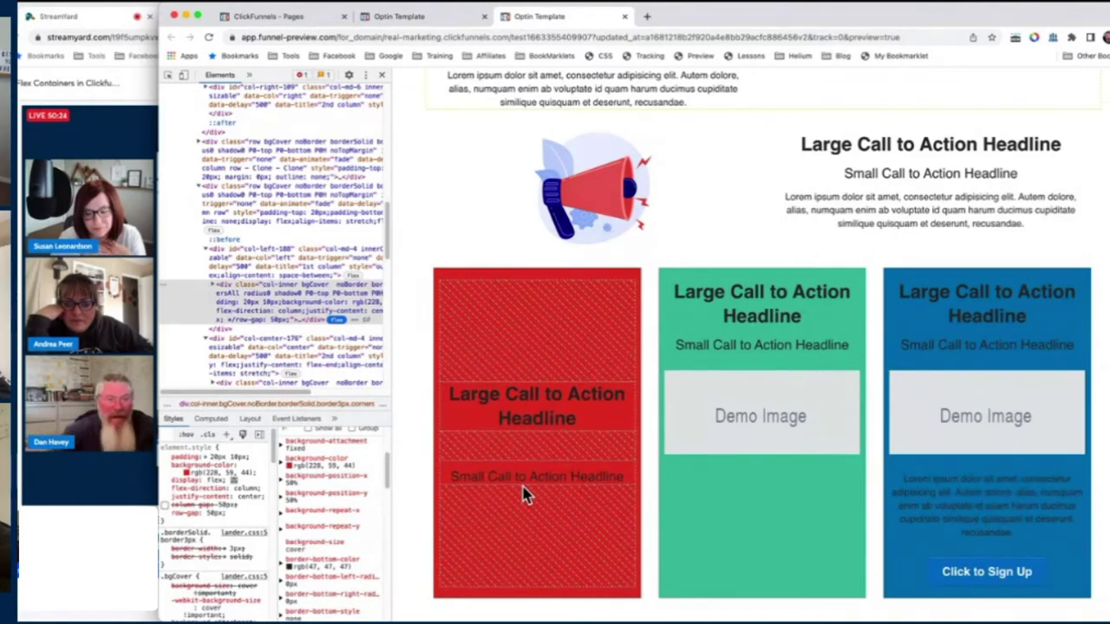
# - Switch to the ClickFunnels editor with the Flex Example page and open the element library for the empty flex container
pyautogui.click(276, 18)
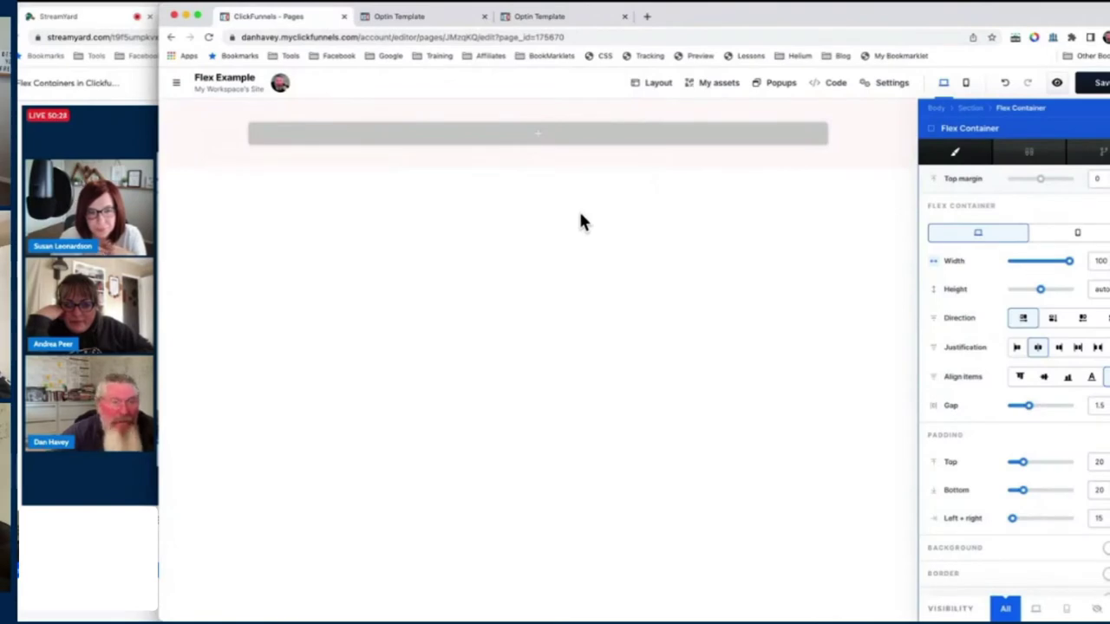
pyautogui.click(545, 139)
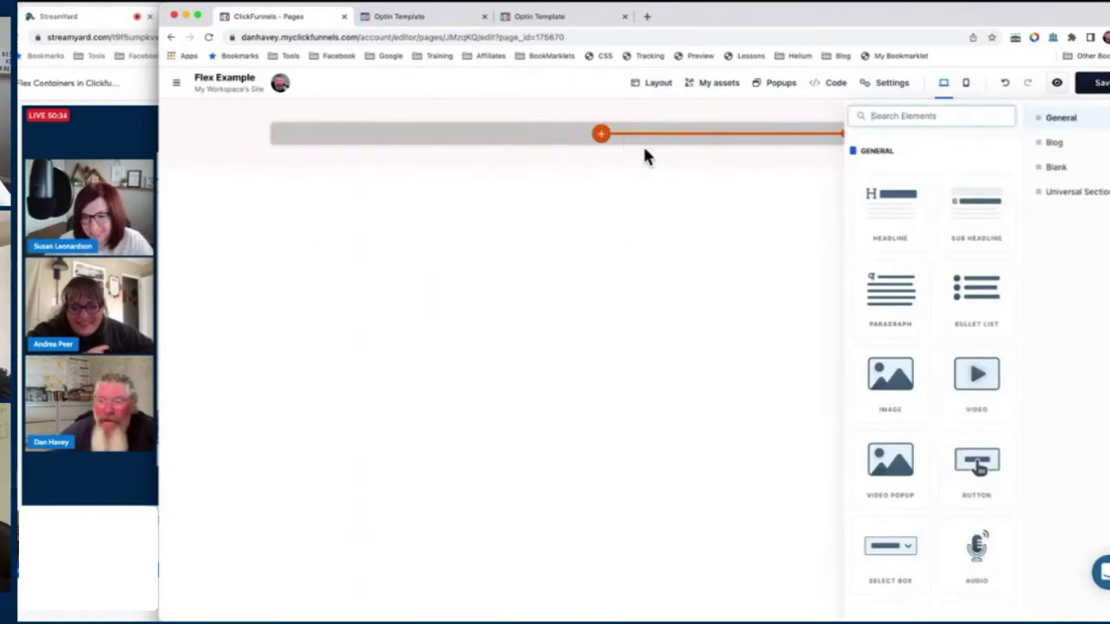
pyautogui.scroll(-6, 932, 244)
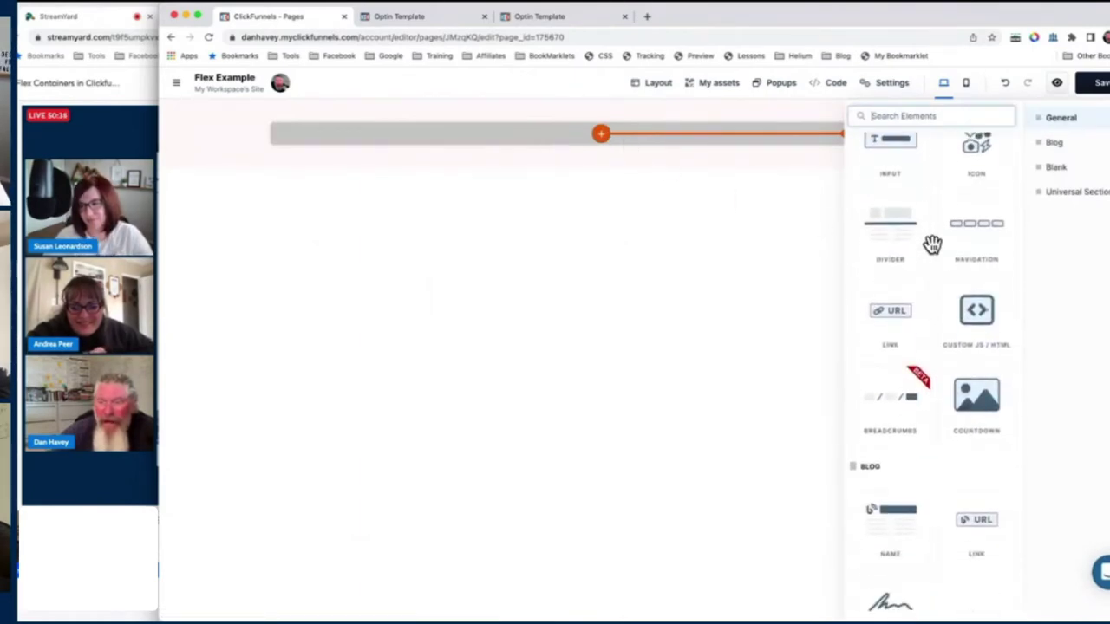
pyautogui.scroll(-2, 930, 242)
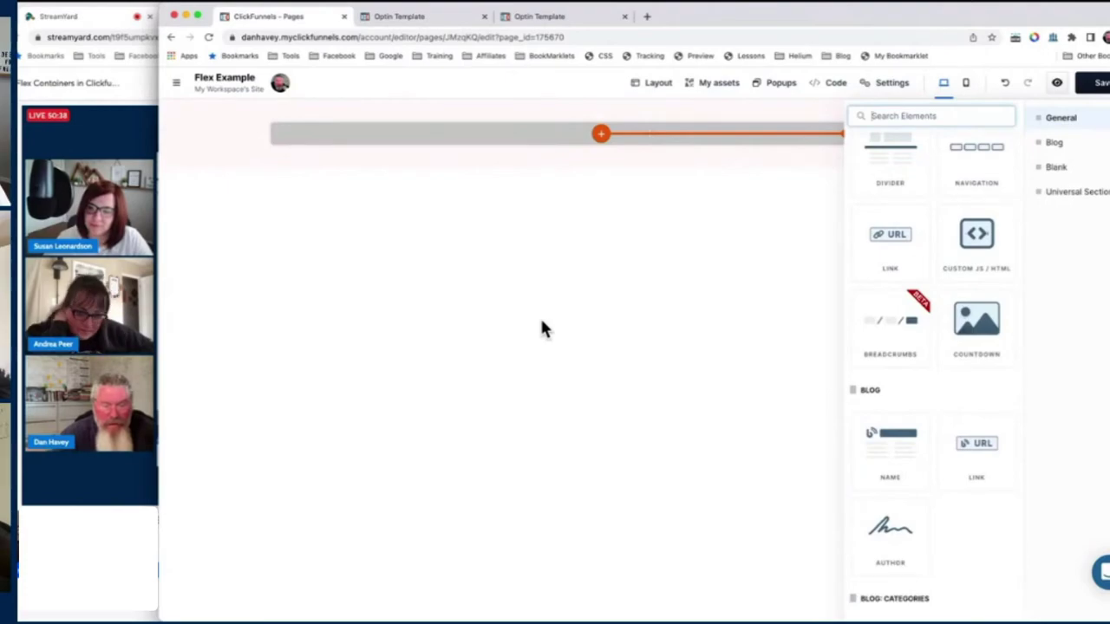
# - Examine the three-column layout in the reference screenshot and return to the Flex Example page
pyautogui.hotkey('ctrl', 'Up')
pyautogui.click(380, 150)
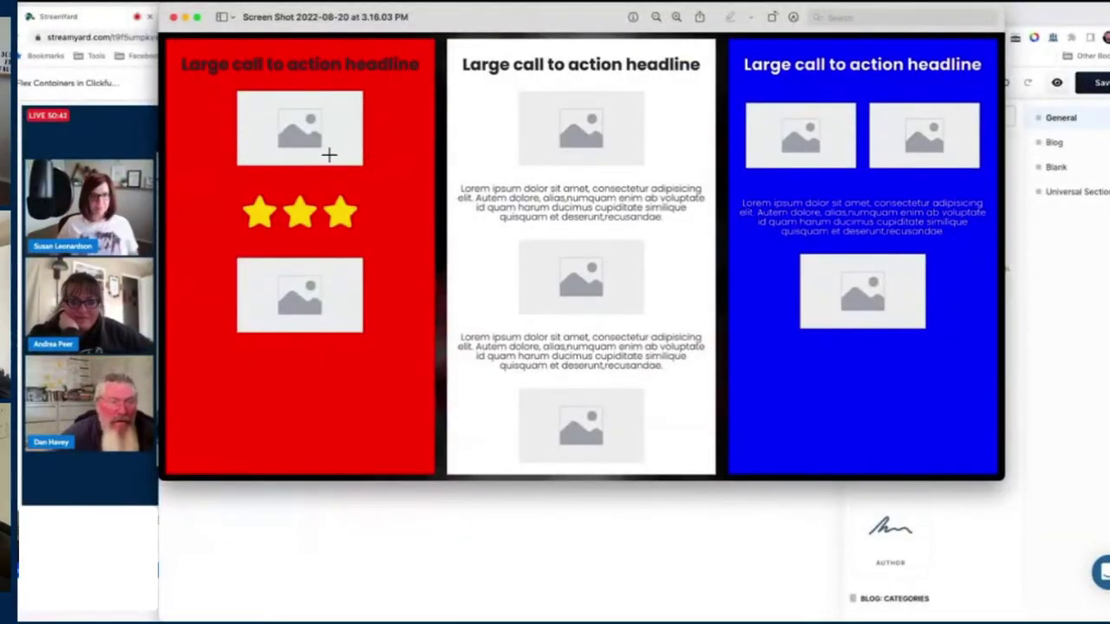
pyautogui.hotkey('ctrl', 'Up')
pyautogui.click(636, 484)
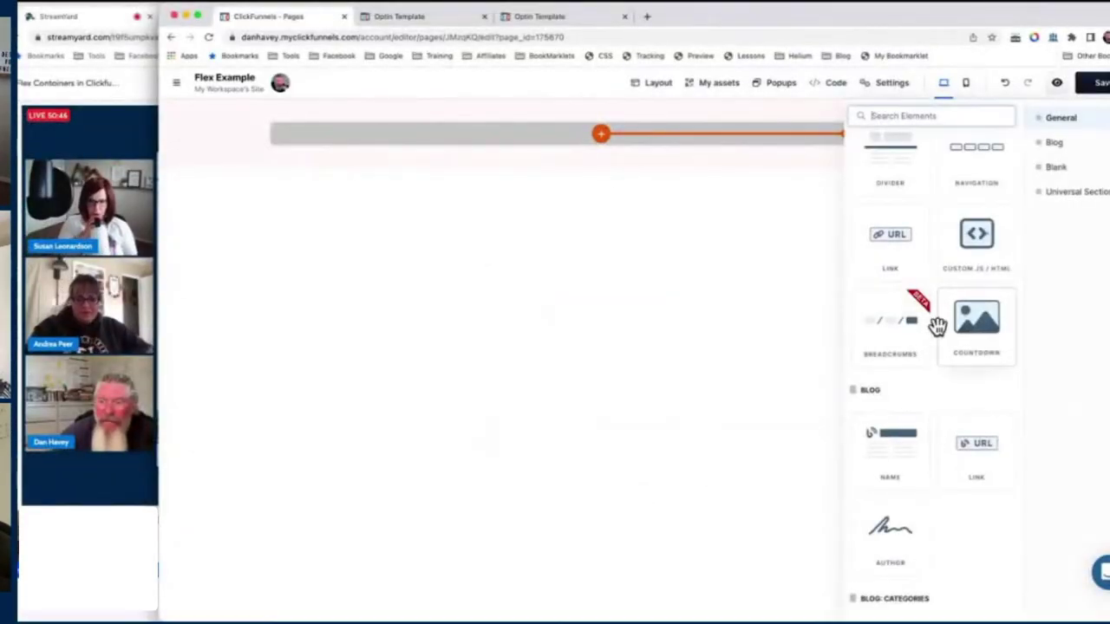
# - Add a Flex Container inside the empty flex container and give the nested one a red background
pyautogui.scroll(-10, 917, 345)
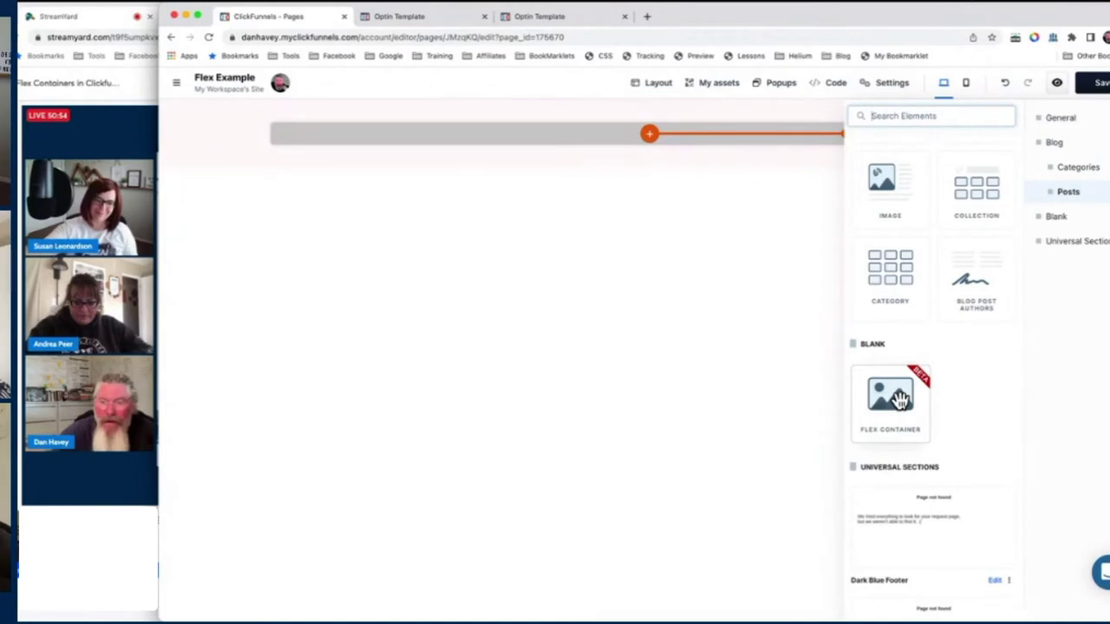
pyautogui.moveTo(831, 357); pyautogui.dragTo(679, 188)
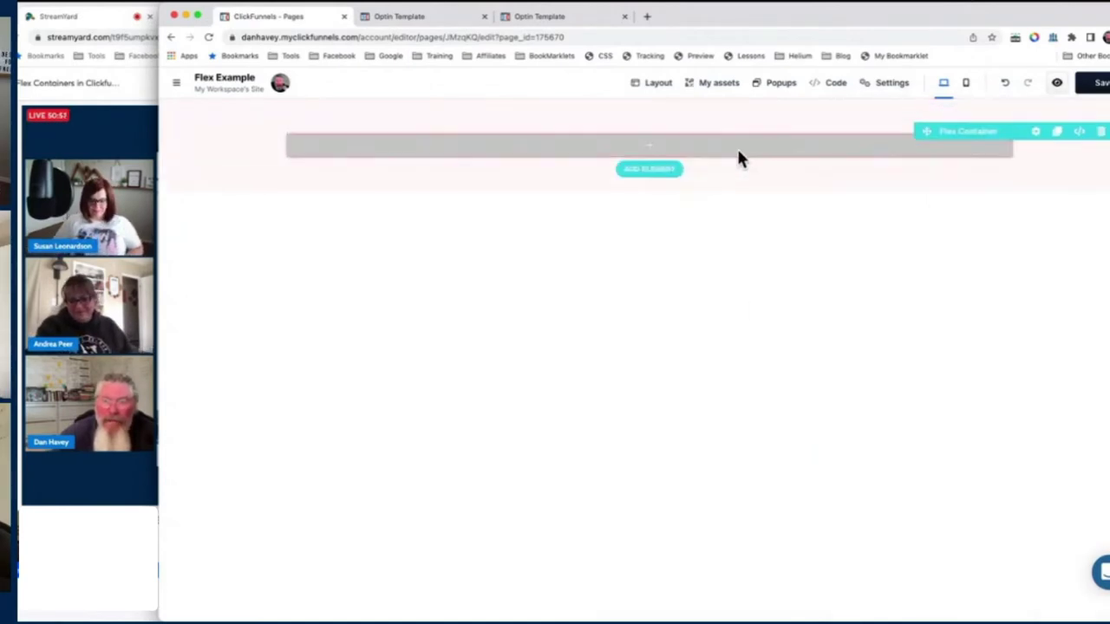
pyautogui.click(1037, 135)
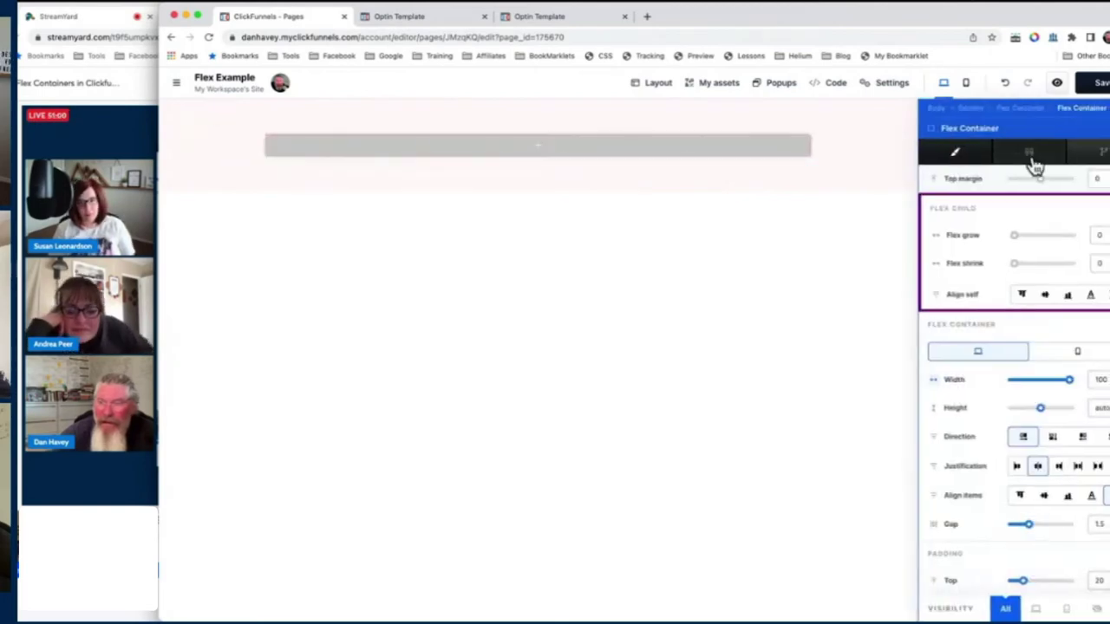
pyautogui.scroll(-2, 998, 391)
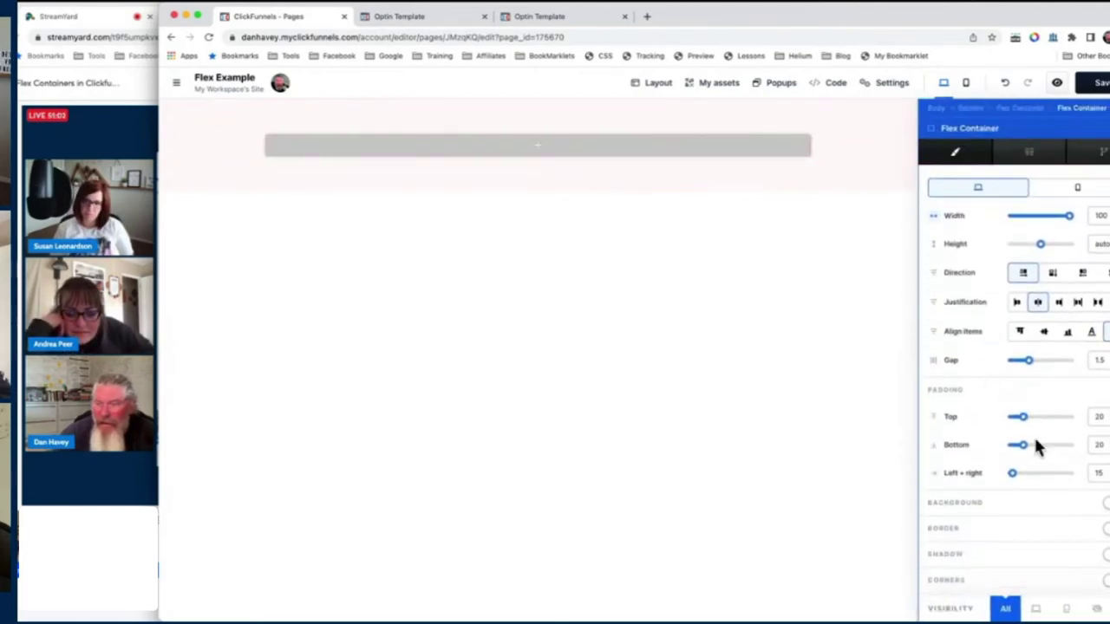
pyautogui.click(1105, 503)
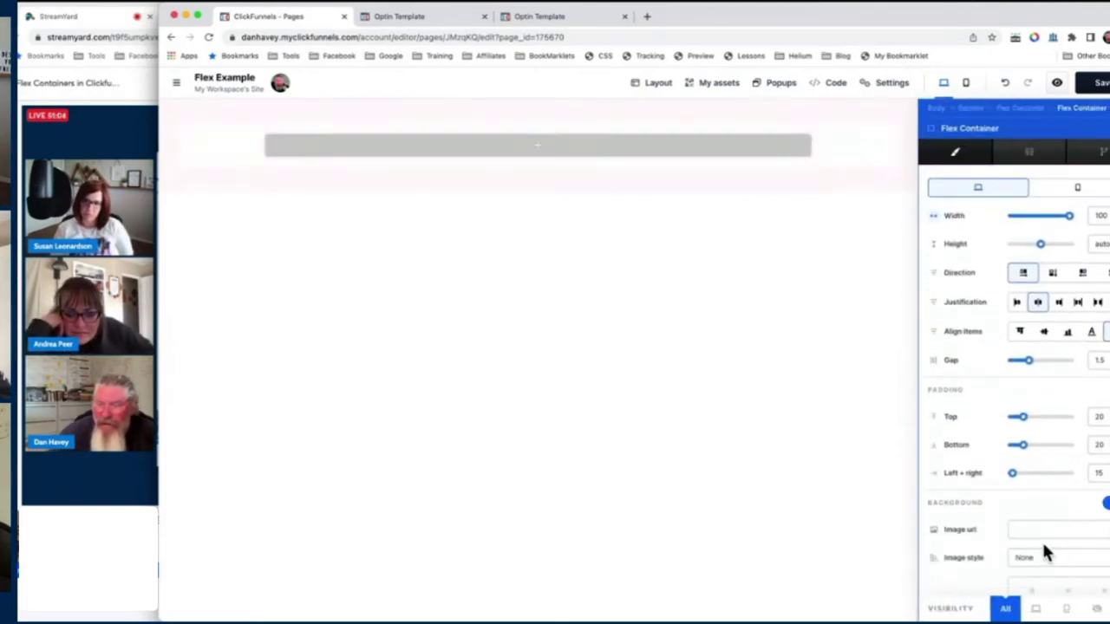
pyautogui.scroll(-4, 1045, 551)
pyautogui.click(1046, 480)
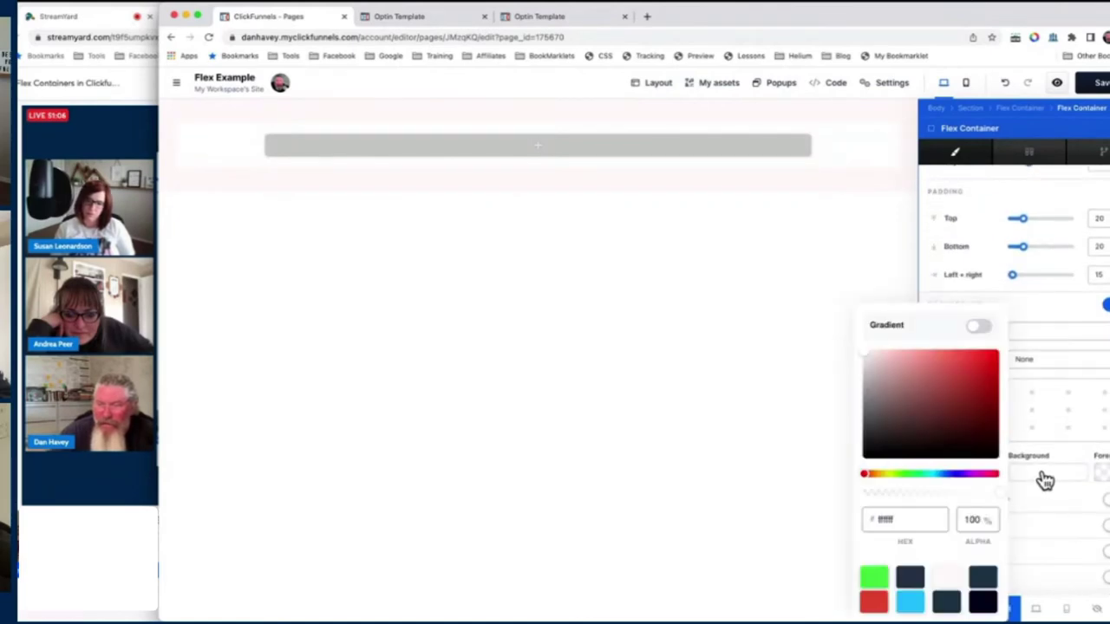
pyautogui.moveTo(865, 351); pyautogui.dragTo(999, 349)
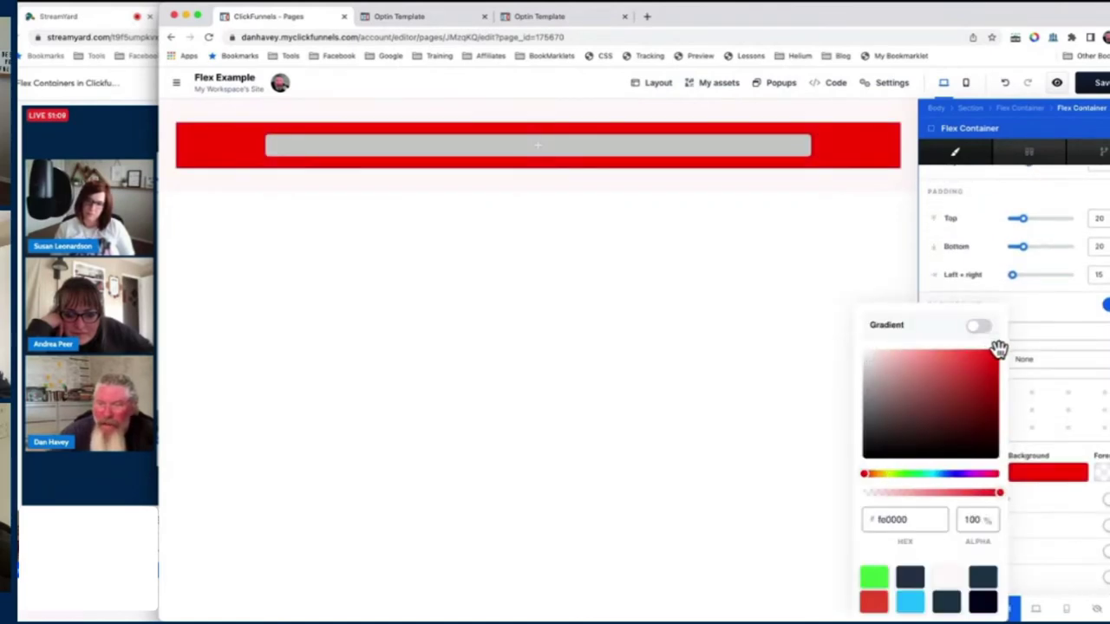
# - Clone the red nested flex container twice to make three containers side by side
pyautogui.click(889, 157)
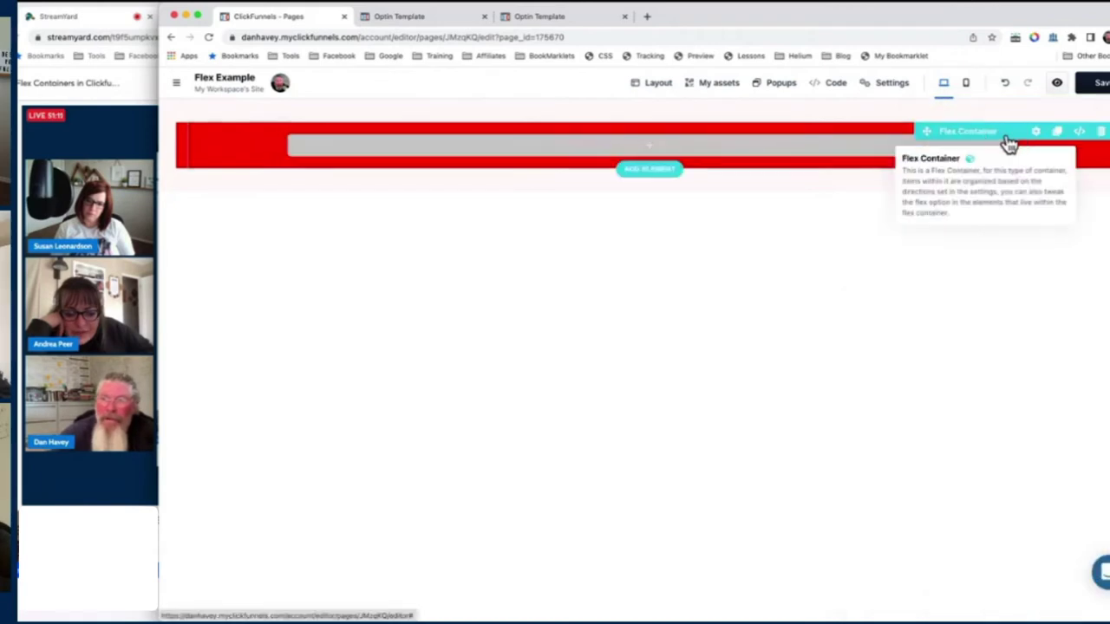
pyautogui.click(1057, 131)
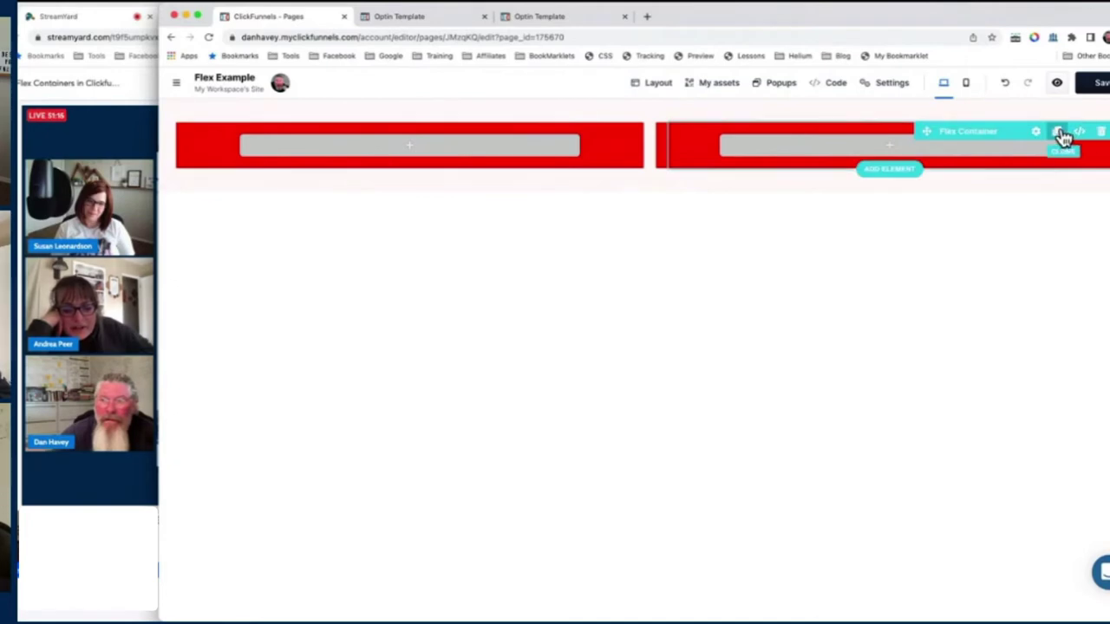
pyautogui.click(1059, 133)
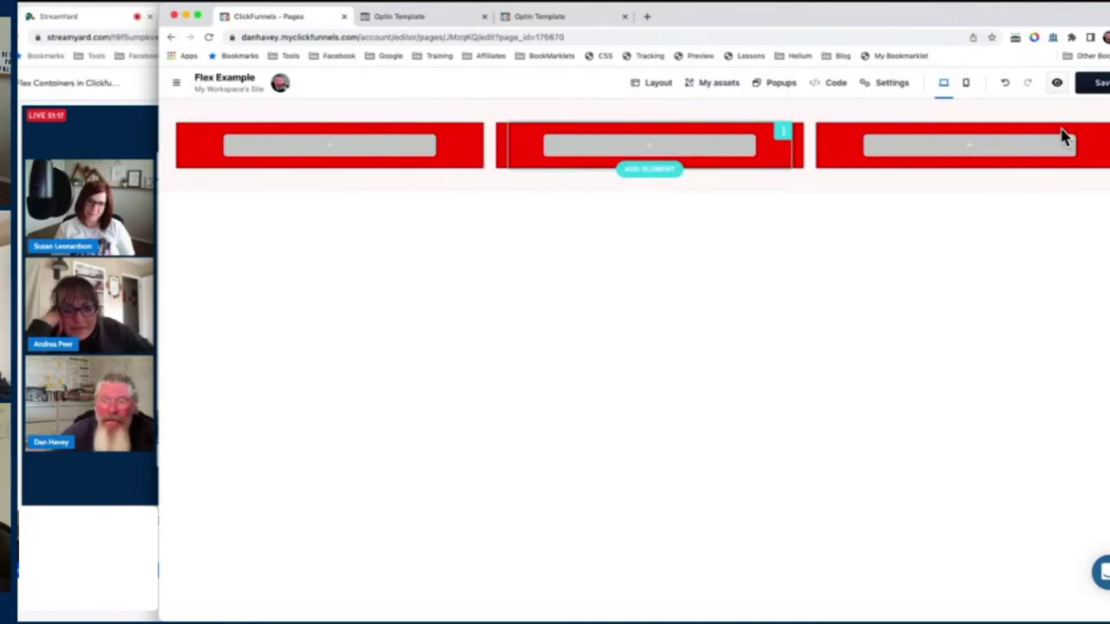
# - Change the background colour of the middle nested flex container to blue
pyautogui.click(785, 132)
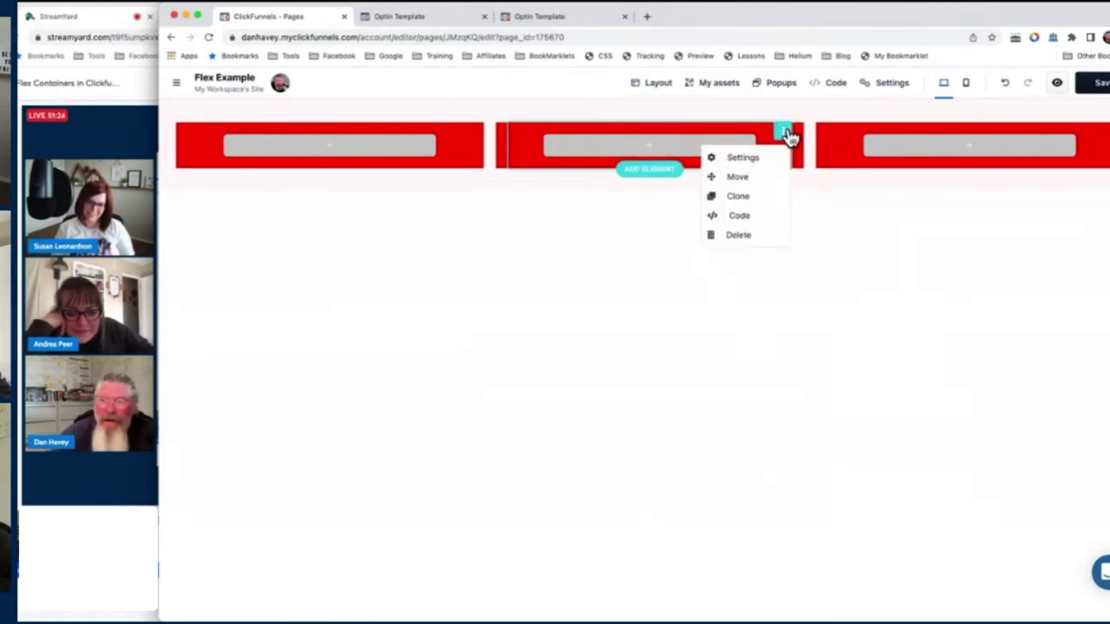
pyautogui.click(742, 157)
pyautogui.scroll(-3, 1011, 491)
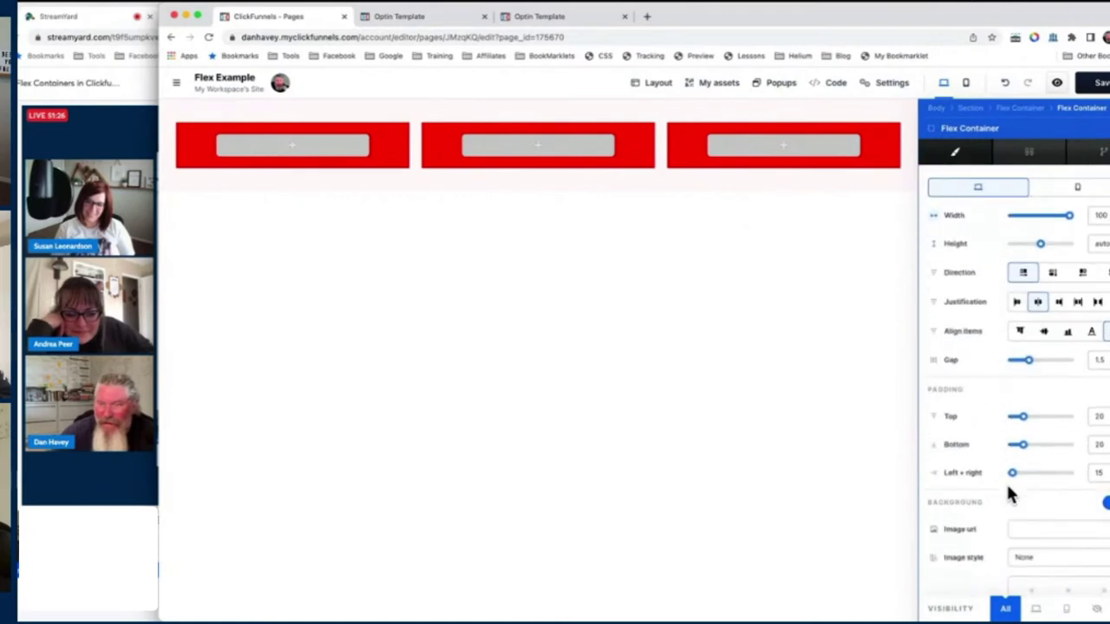
pyautogui.scroll(-1, 1011, 491)
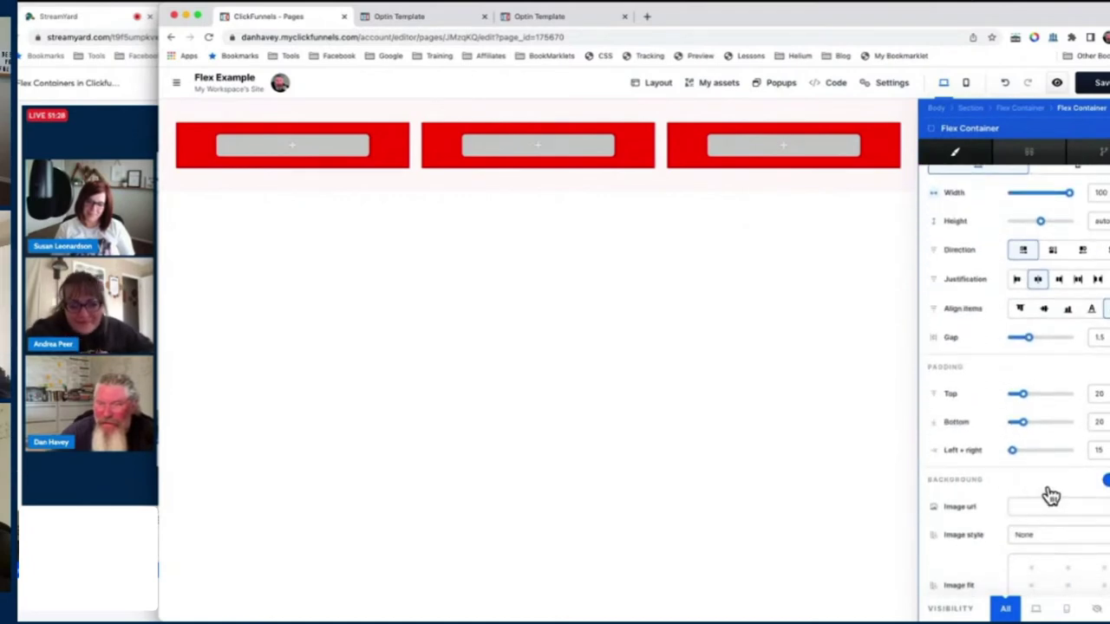
pyautogui.scroll(-3, 1050, 495)
pyautogui.click(1046, 517)
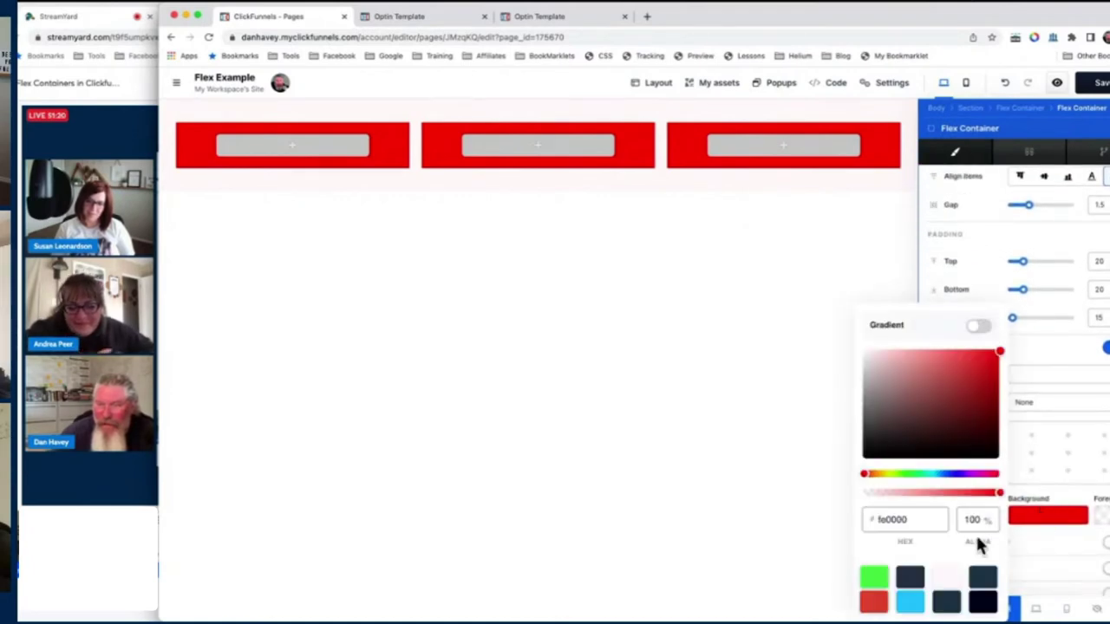
pyautogui.click(955, 474)
pyautogui.click(793, 266)
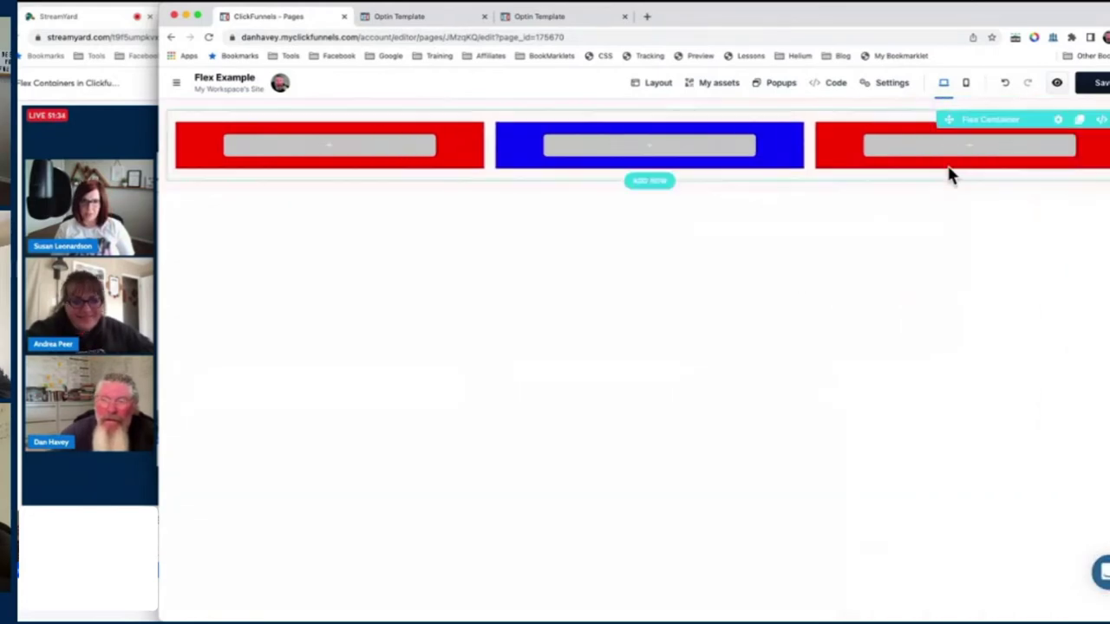
# - Change the third nested flex container's background to bright green, hex 00fe1b
pyautogui.click(1103, 133)
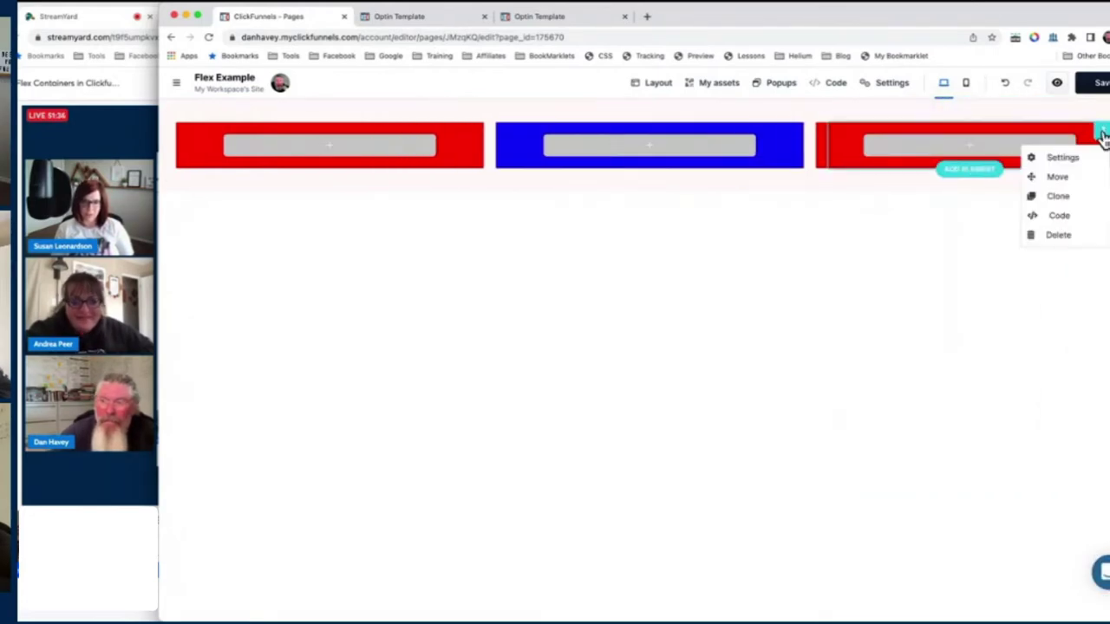
pyautogui.click(1062, 158)
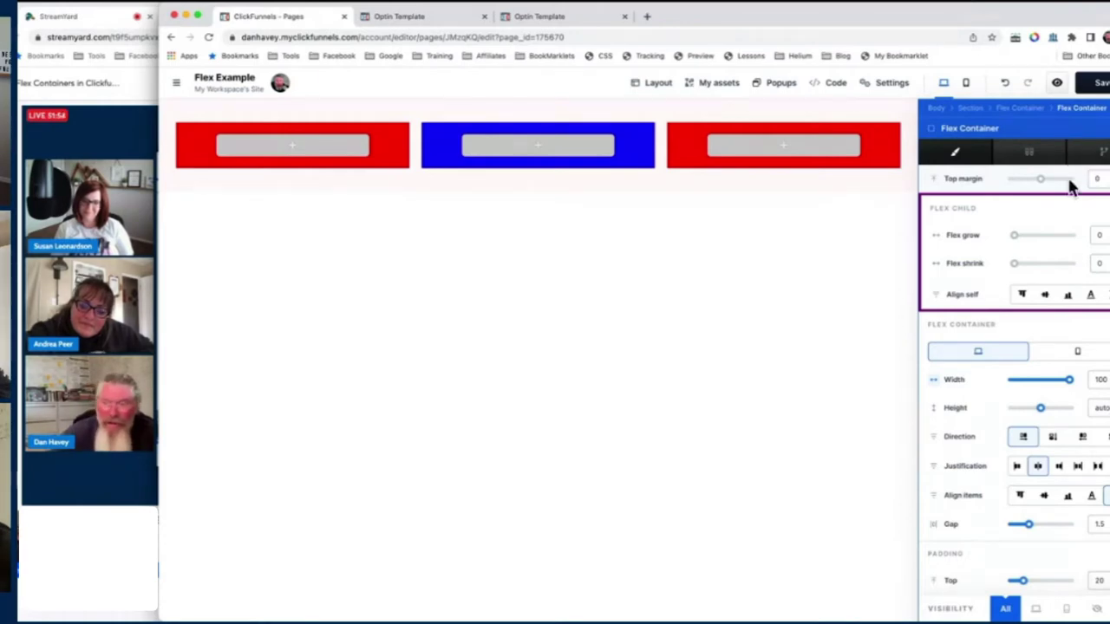
pyautogui.scroll(-5, 1017, 349)
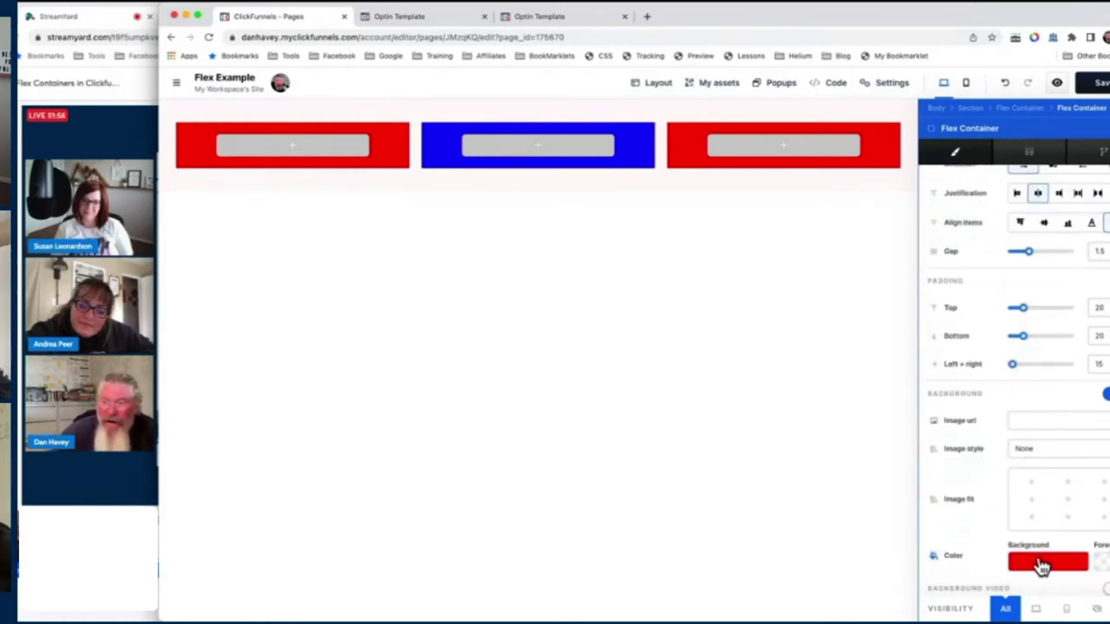
pyautogui.click(1043, 564)
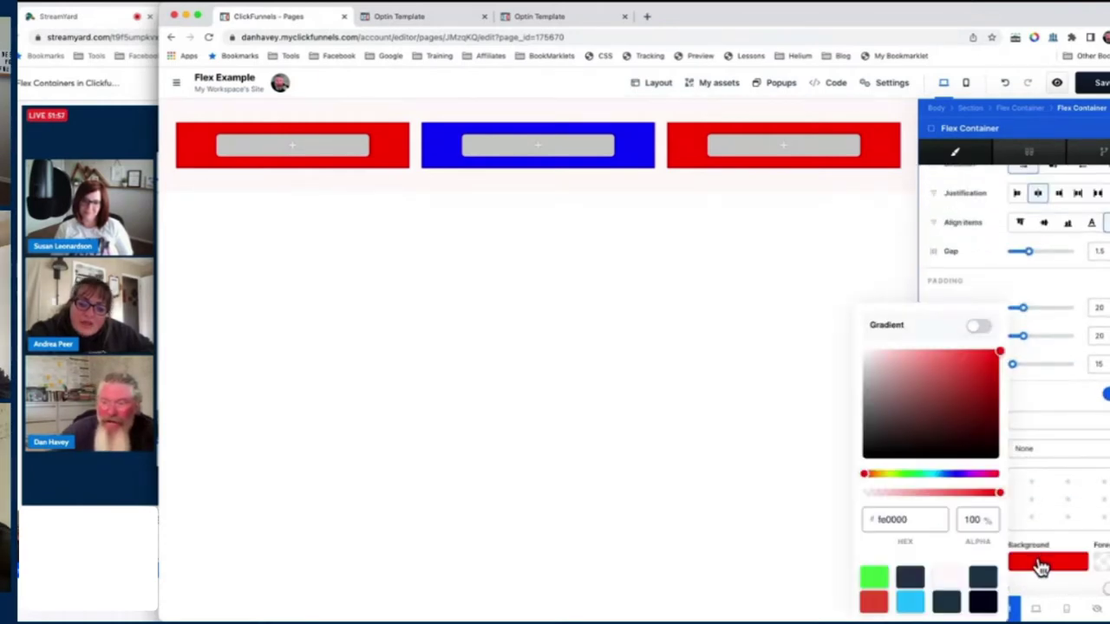
pyautogui.click(909, 475)
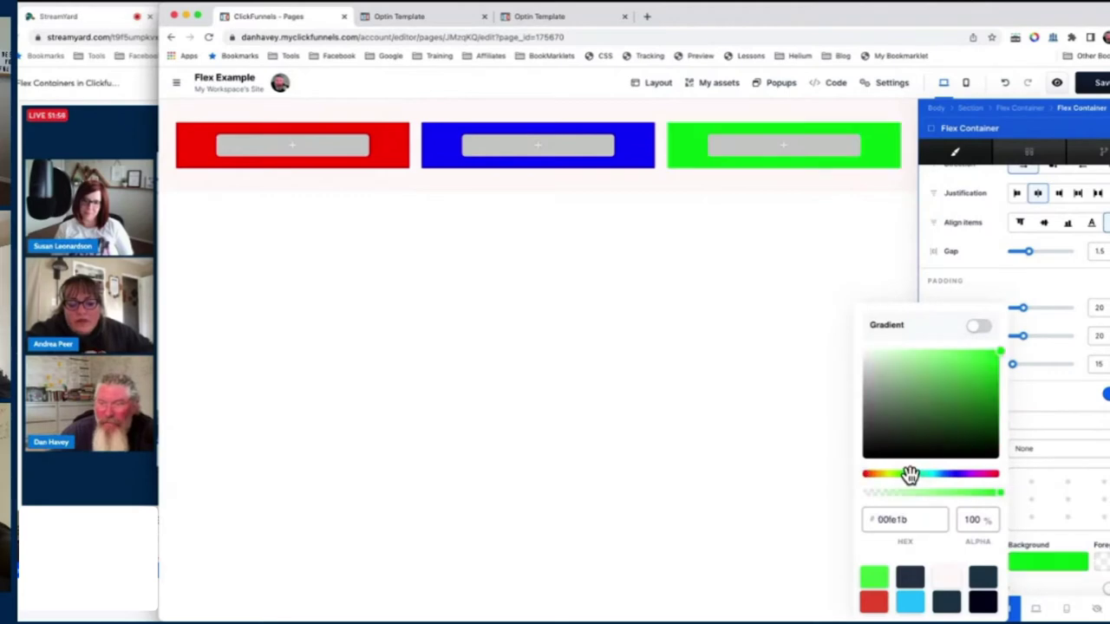
pyautogui.click(766, 295)
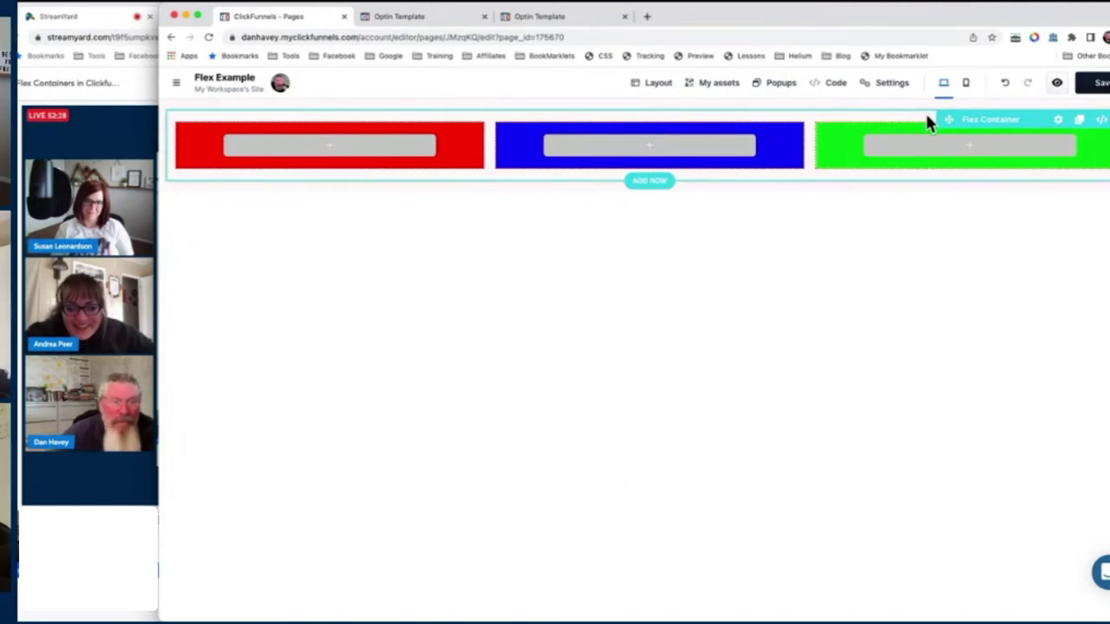
# - Try the column direction on the parent flex container in desktop mode, switching between column and row and ending on row
pyautogui.moveTo(989, 122)
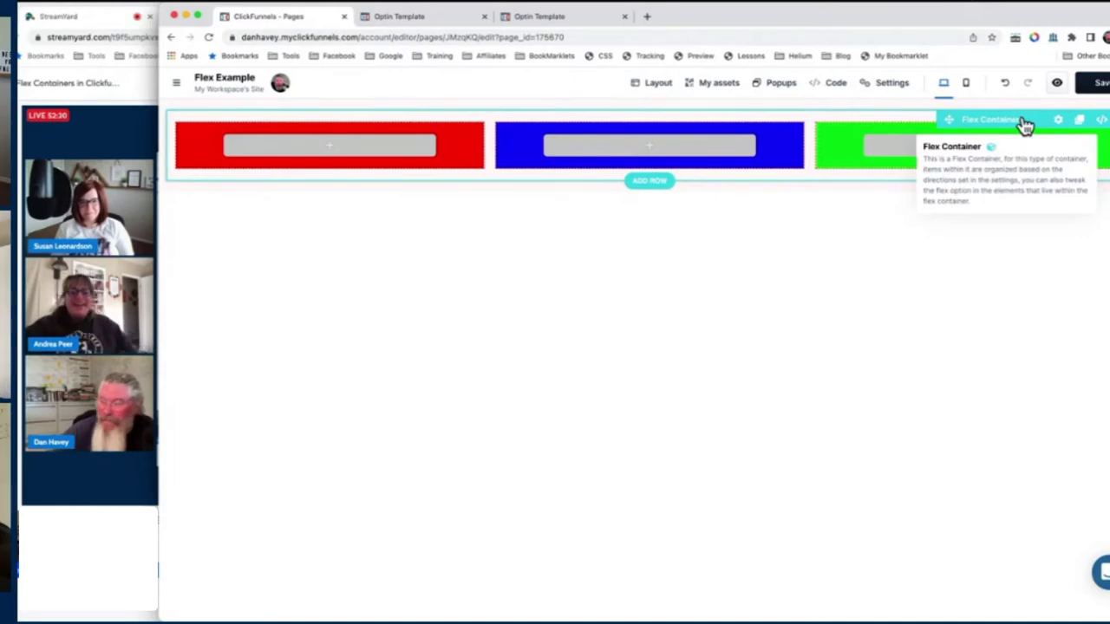
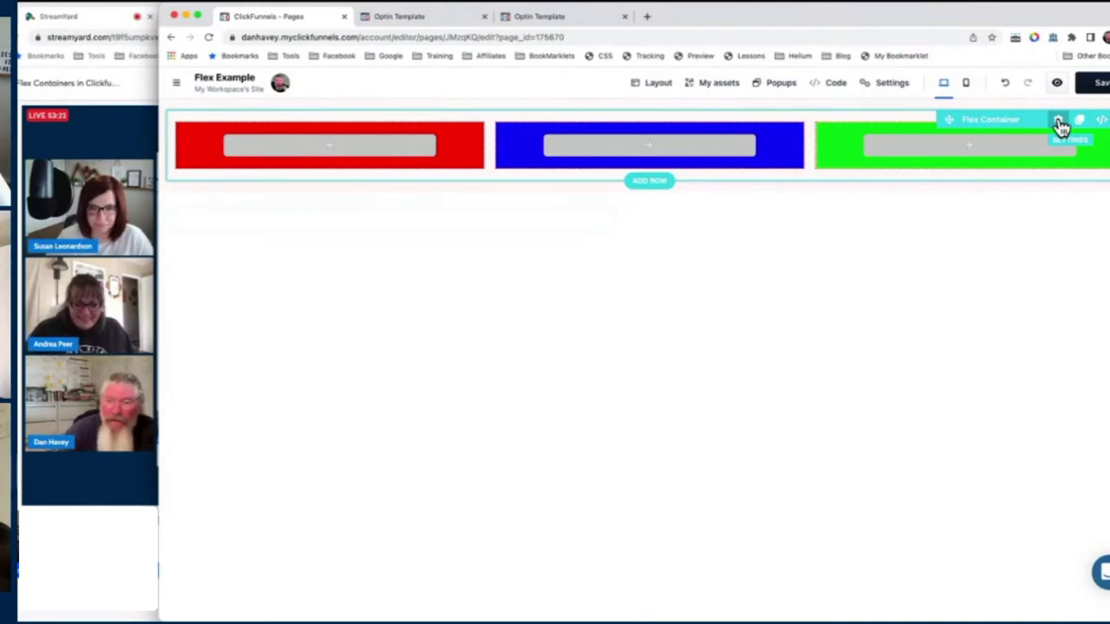
pyautogui.click(1060, 123)
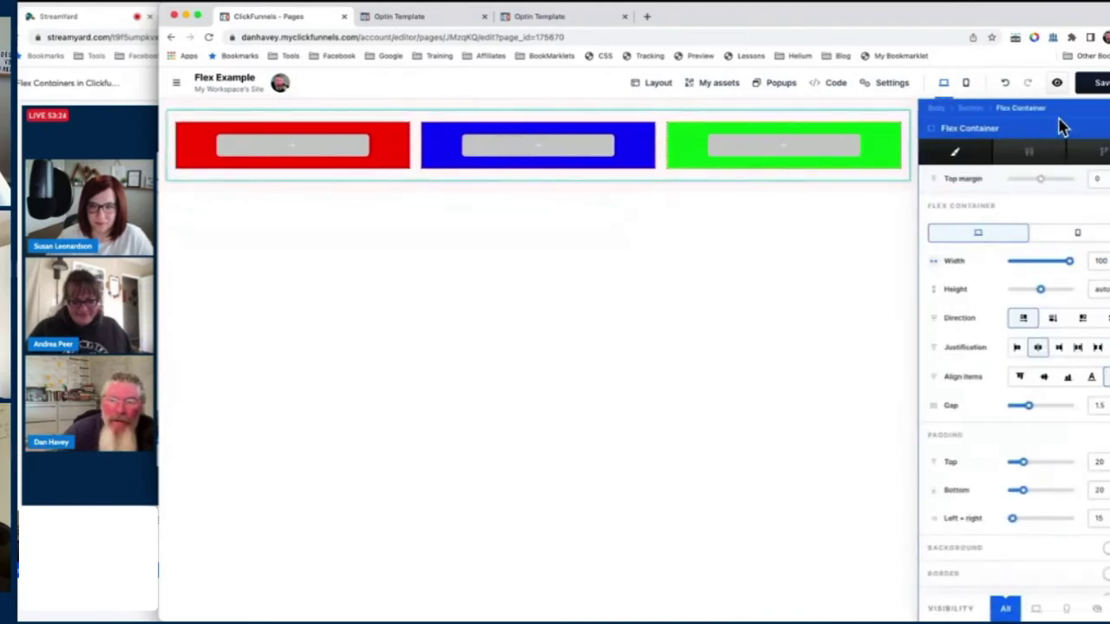
pyautogui.click(1053, 321)
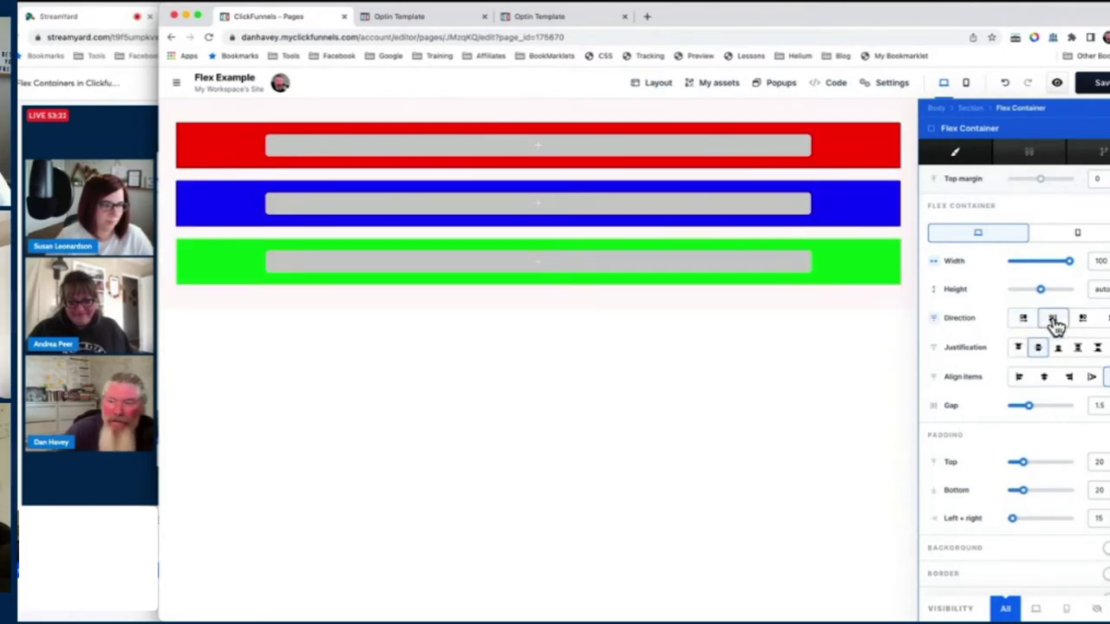
pyautogui.click(1024, 319)
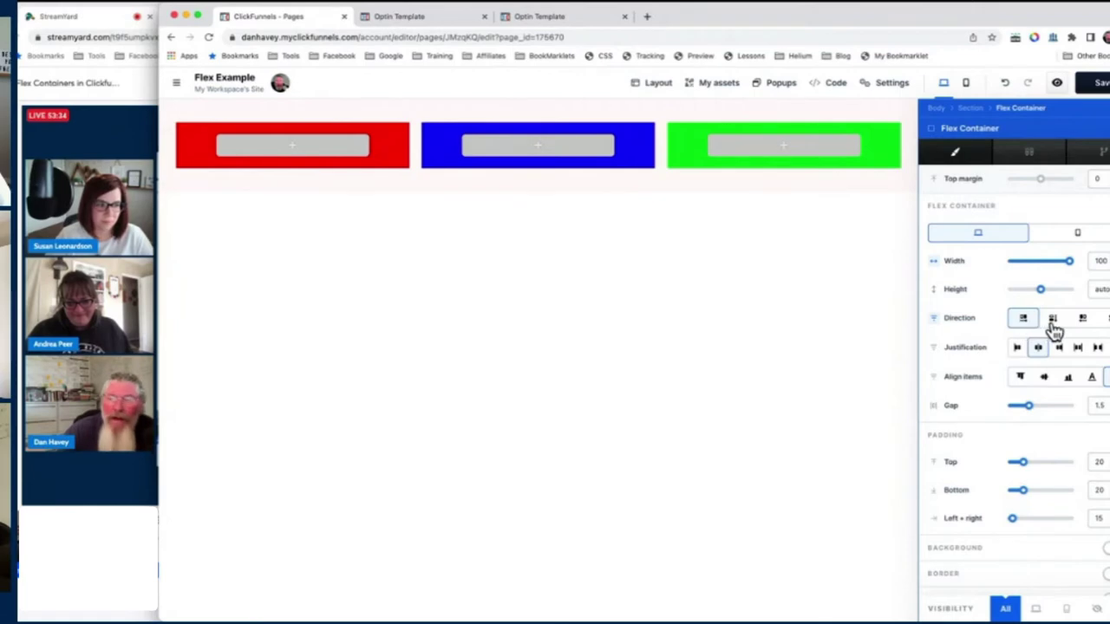
pyautogui.click(1053, 321)
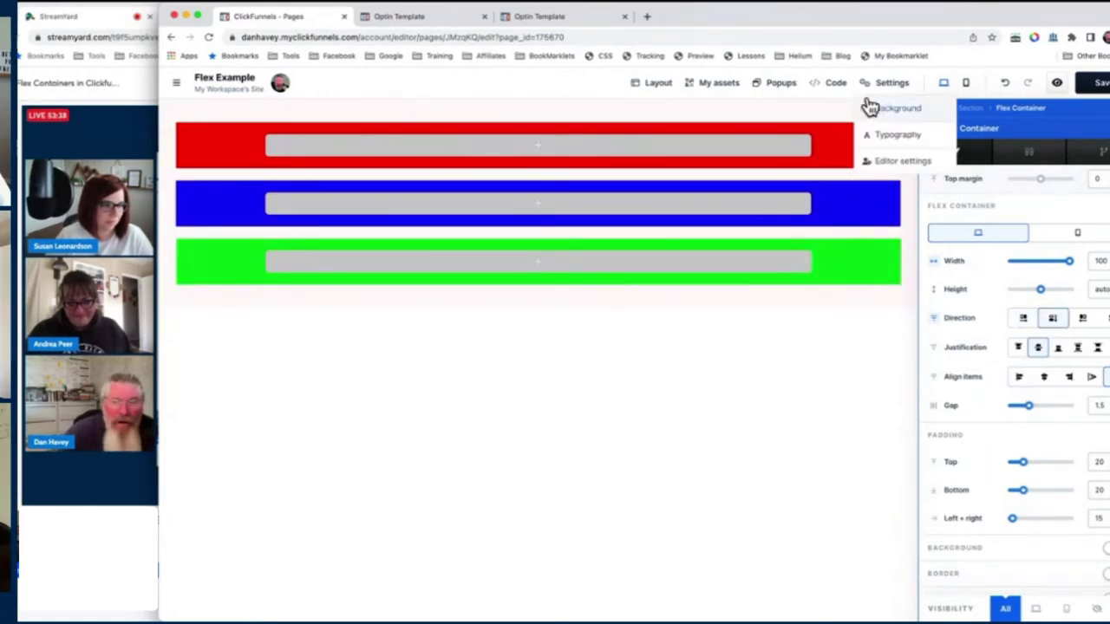
pyautogui.click(1025, 319)
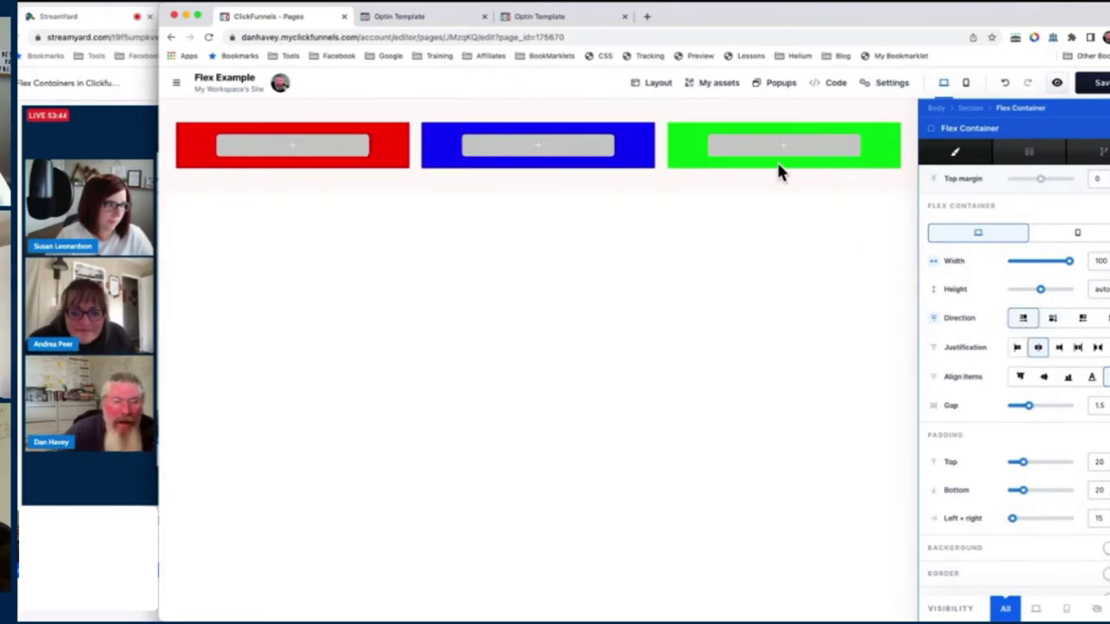
# - Examine the three-column reference screenshot again, return to the Flex Example page and close the container settings
pyautogui.hotkey('ctrl', 'Up')
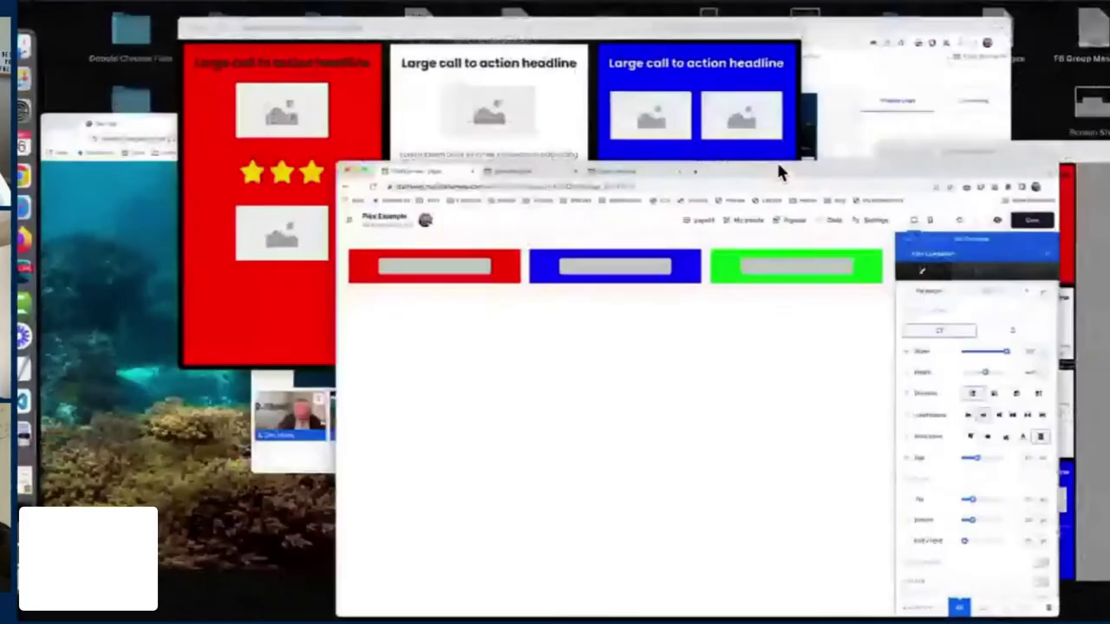
pyautogui.click(553, 120)
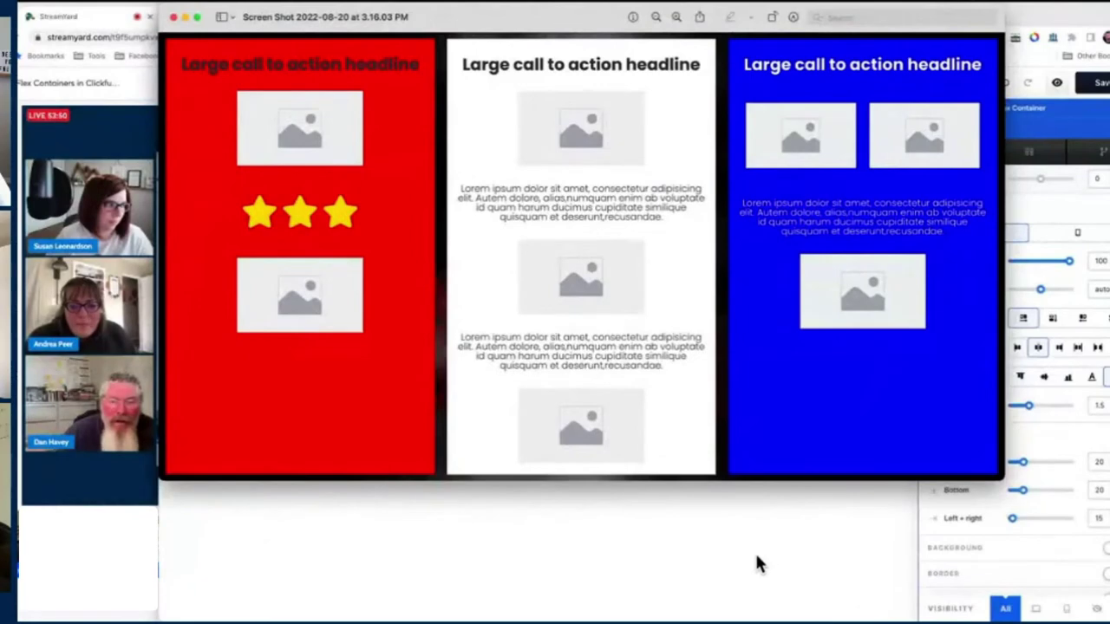
pyautogui.click(756, 562)
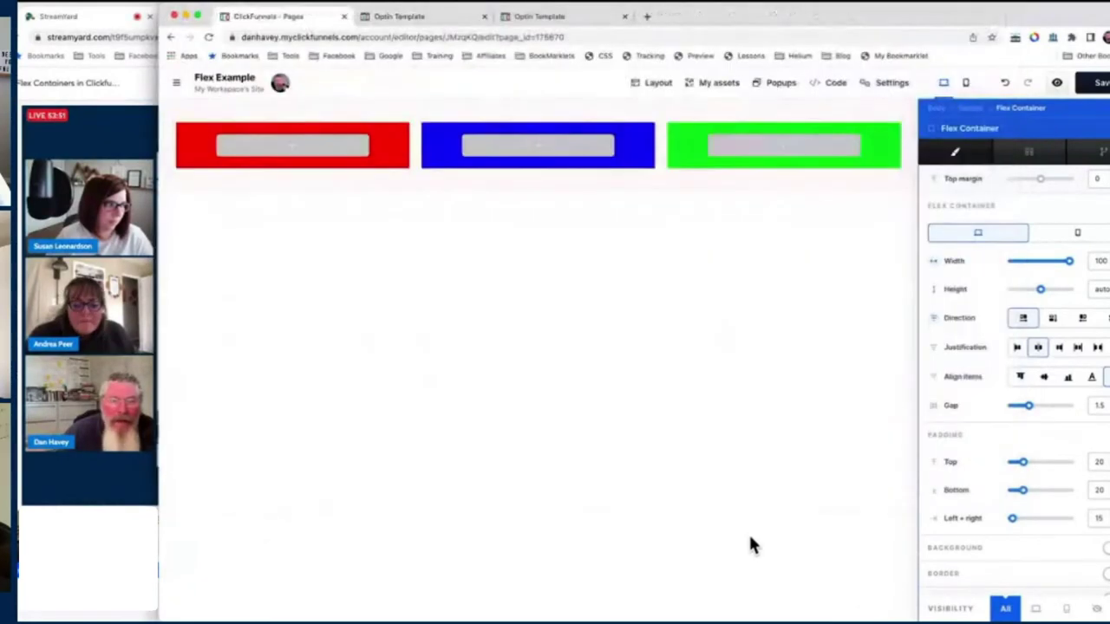
pyautogui.click(355, 227)
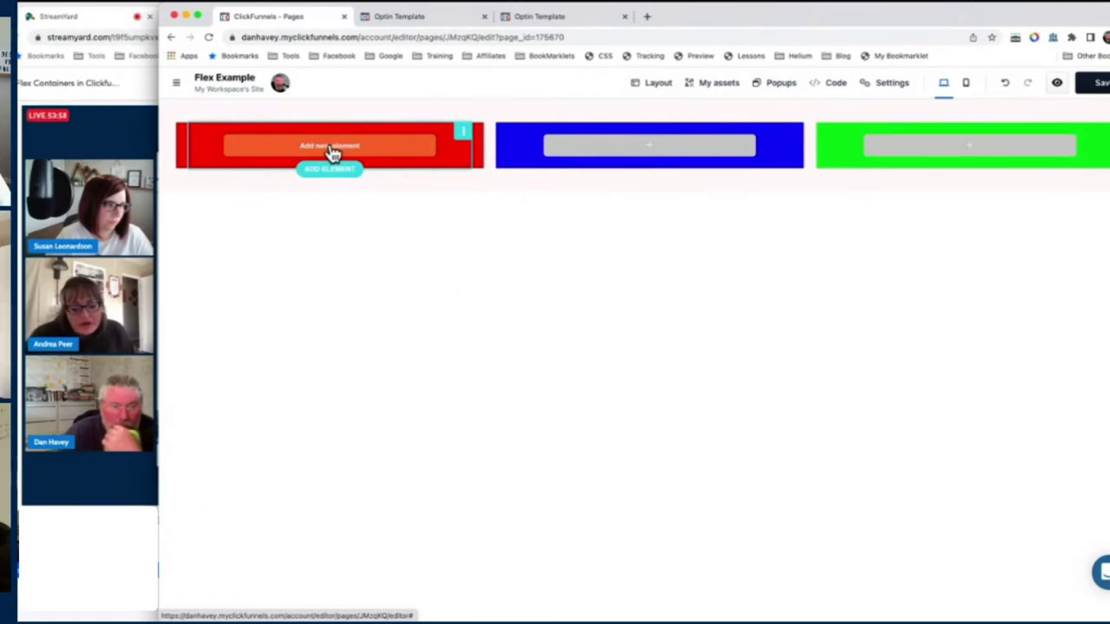
# - Switch to the mobile view and set the parent flex container's direction to column for mobile
pyautogui.click(968, 84)
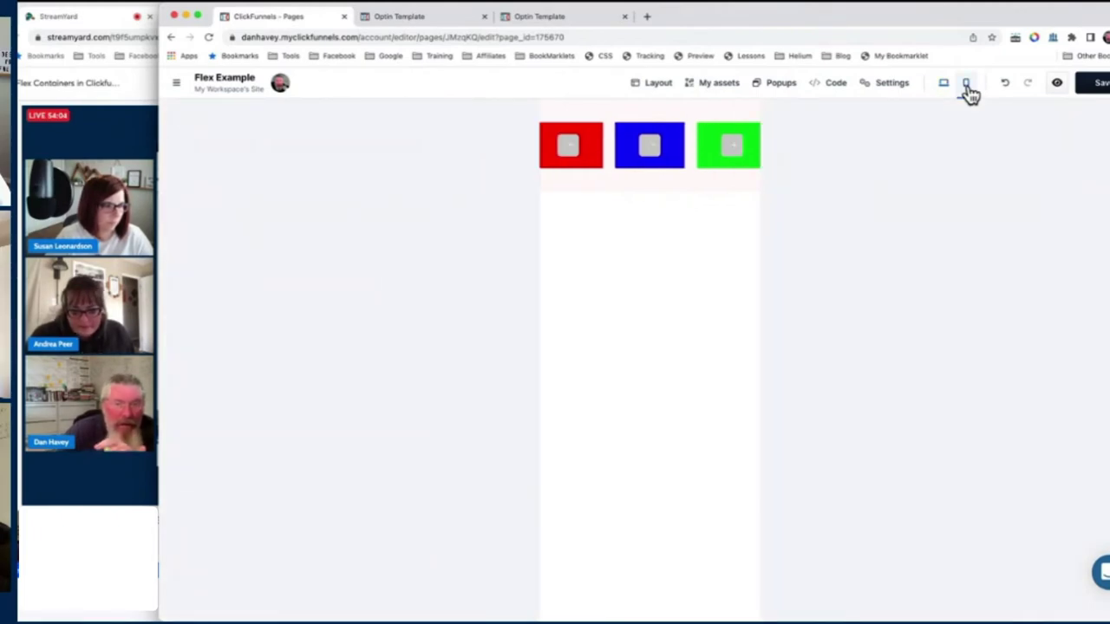
pyautogui.moveTo(744, 129)
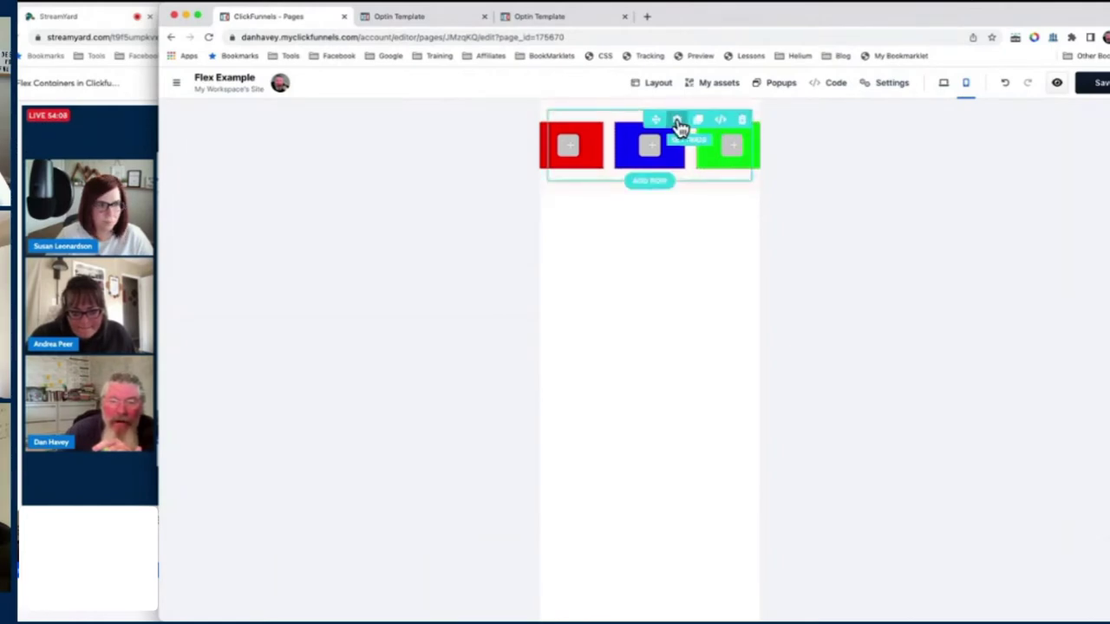
pyautogui.click(680, 127)
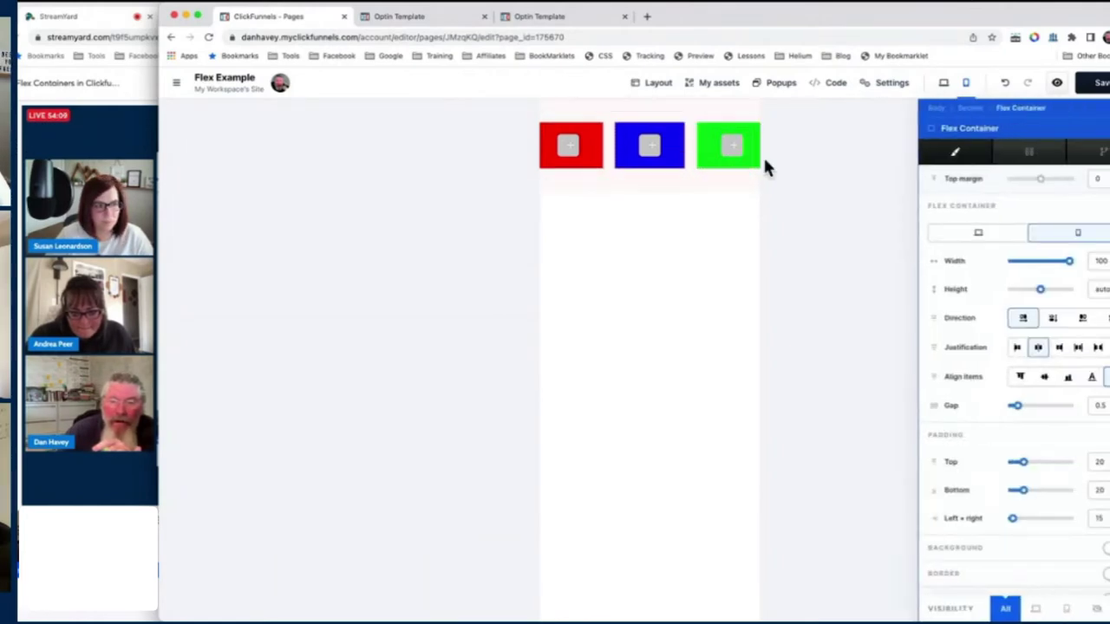
pyautogui.click(1080, 234)
pyautogui.click(1055, 318)
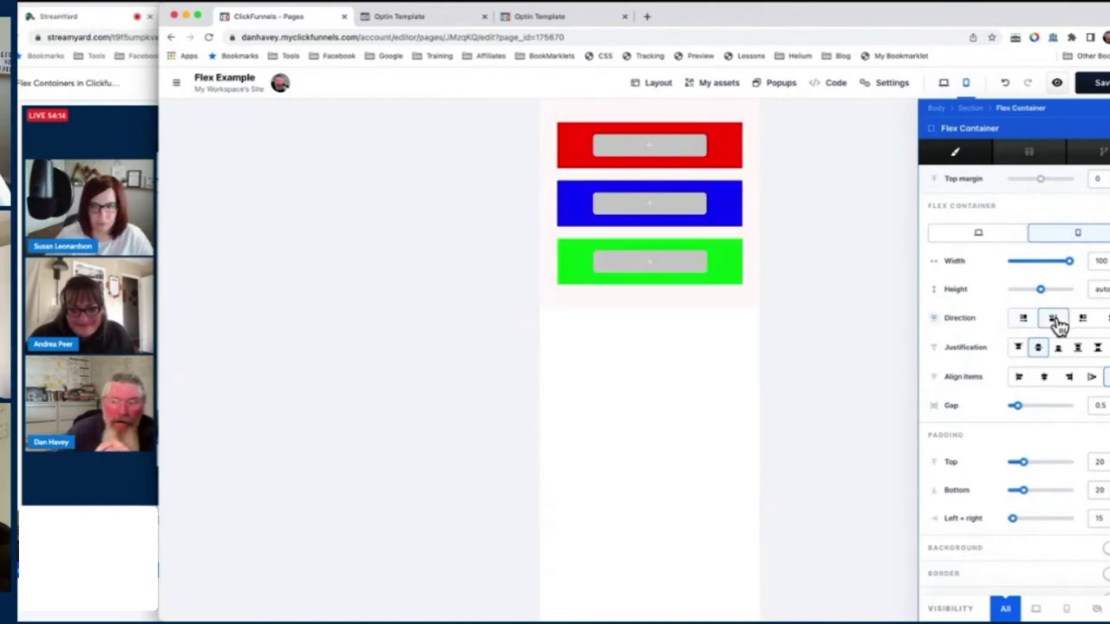
# - Compare the three containers' arrangement between the desktop and mobile views, ending in desktop view
pyautogui.click(945, 84)
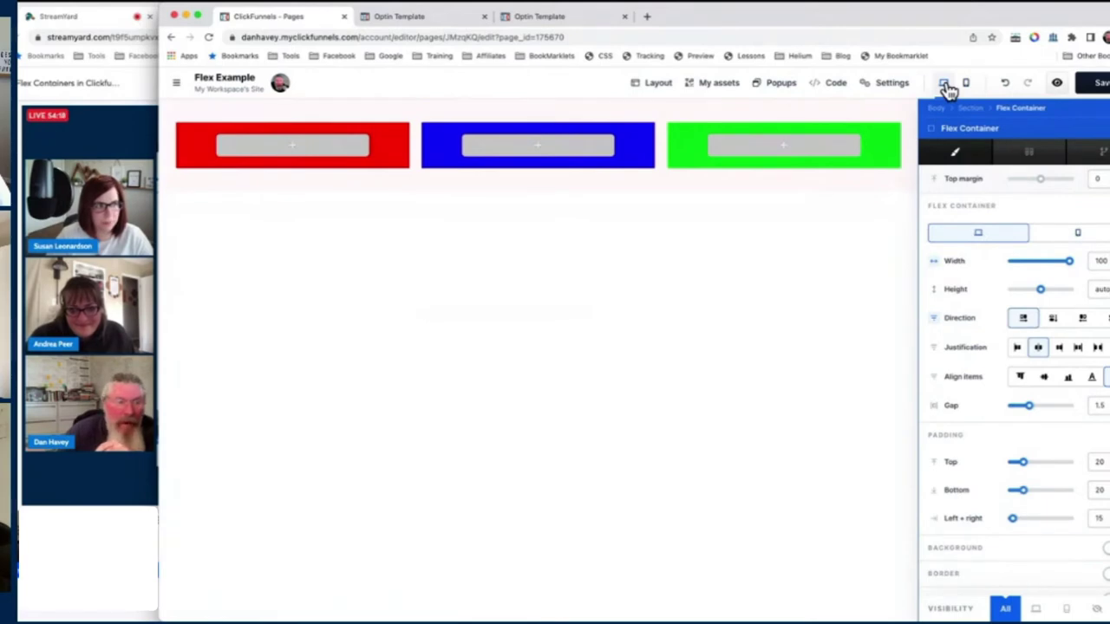
pyautogui.click(967, 85)
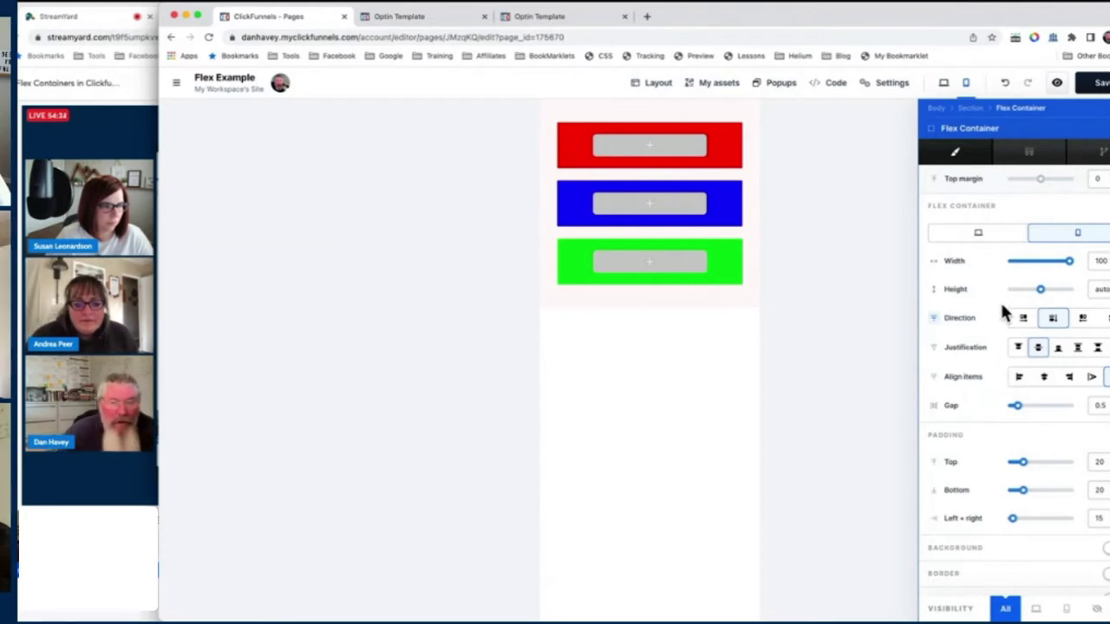
pyautogui.click(944, 85)
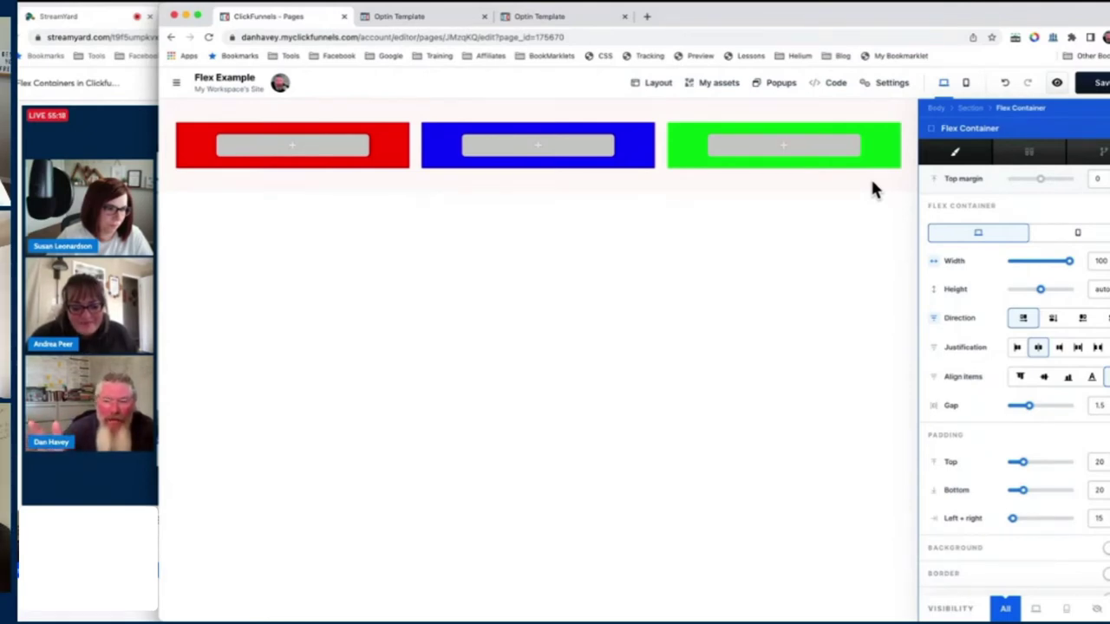
# - Try another unit for the parent flex container's desktop width, then restore the width to 100
pyautogui.click(1100, 262)
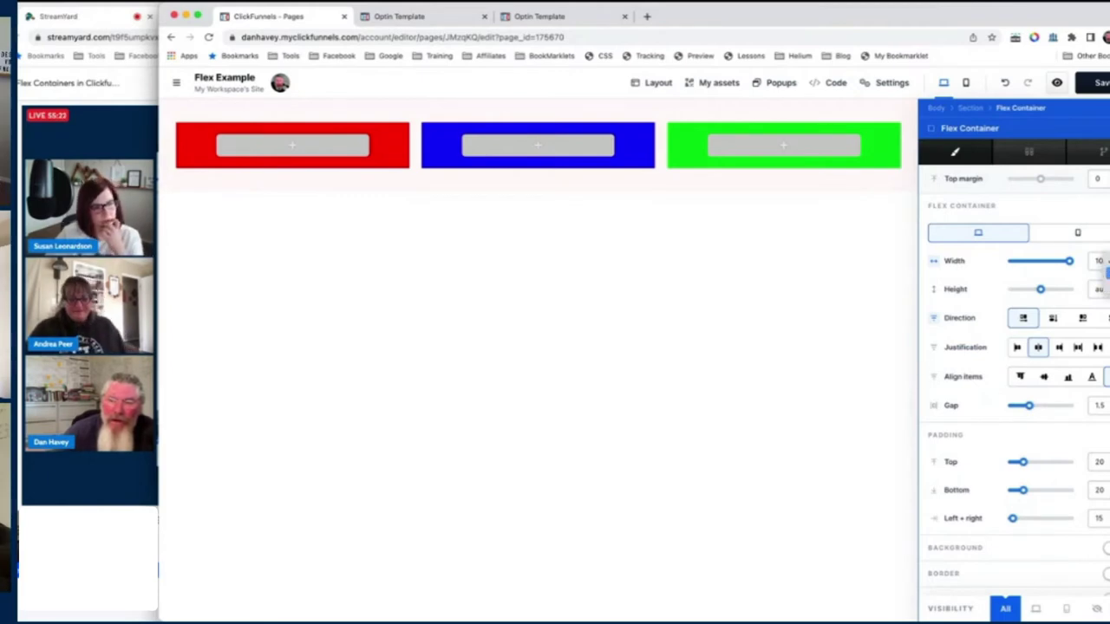
pyautogui.click(1101, 271)
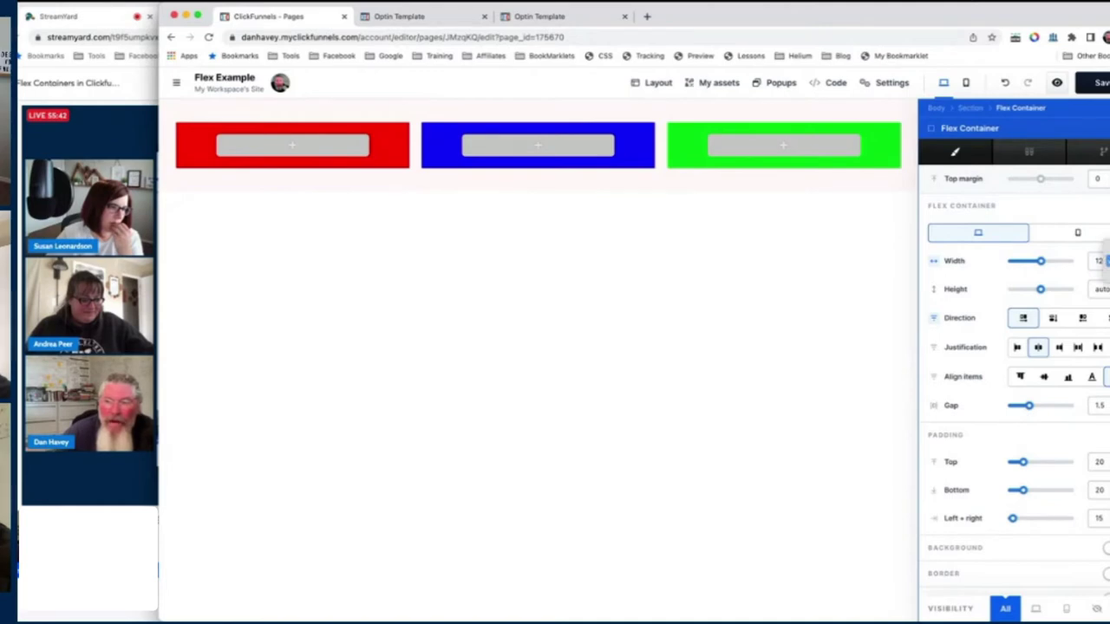
pyautogui.write('100')
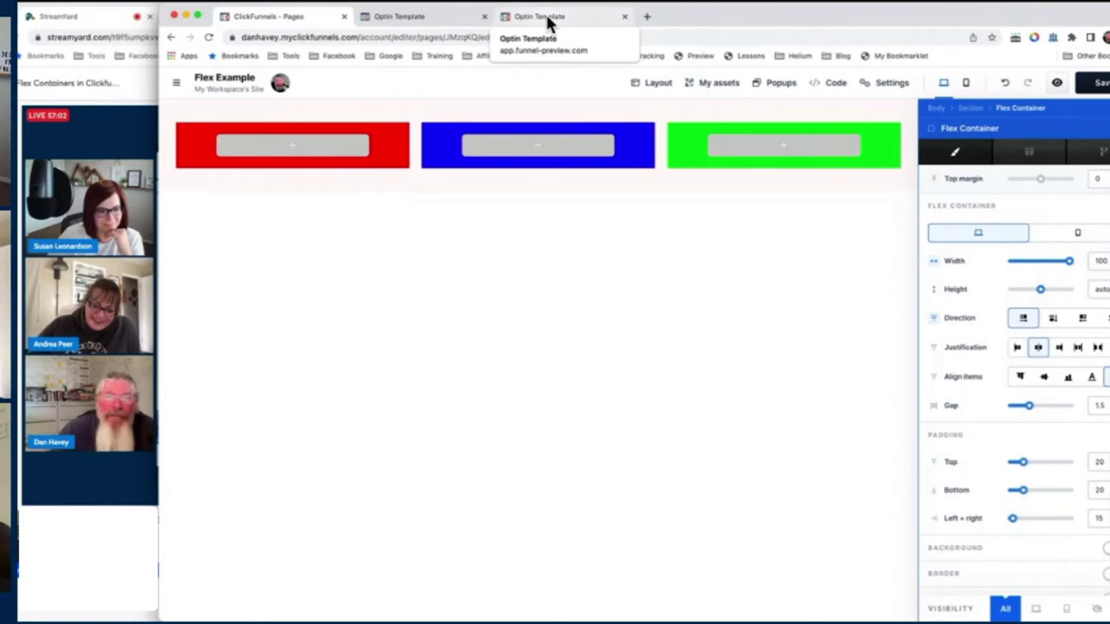
# - Review the flex styles in the Optin Template preview and its custom CSS editor, then return to the Flex Example page
pyautogui.click(548, 18)
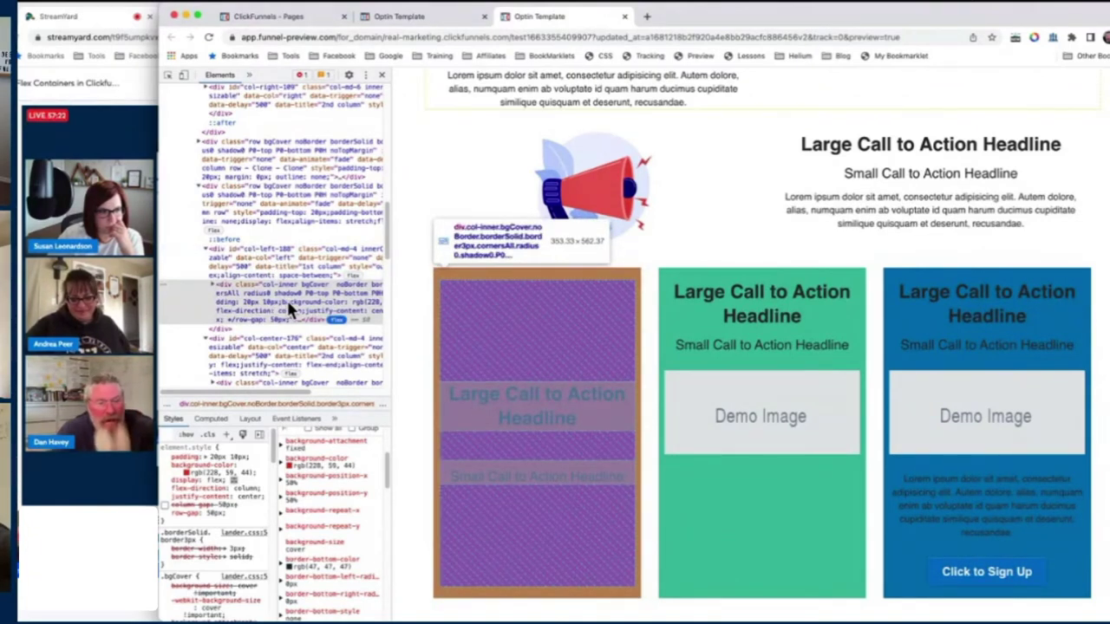
pyautogui.click(412, 24)
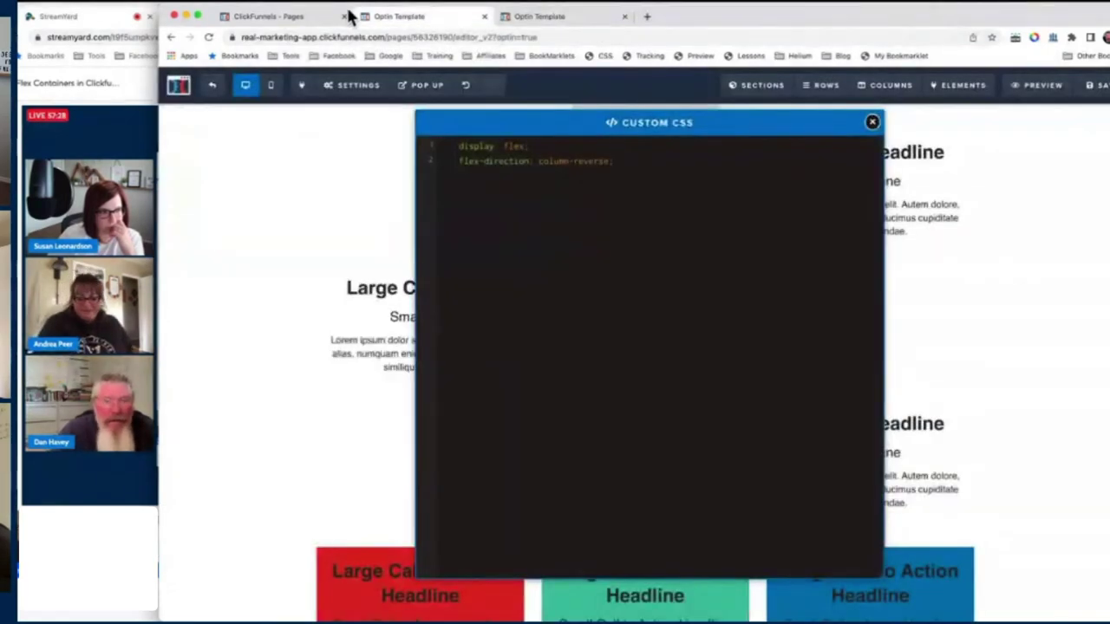
pyautogui.click(299, 24)
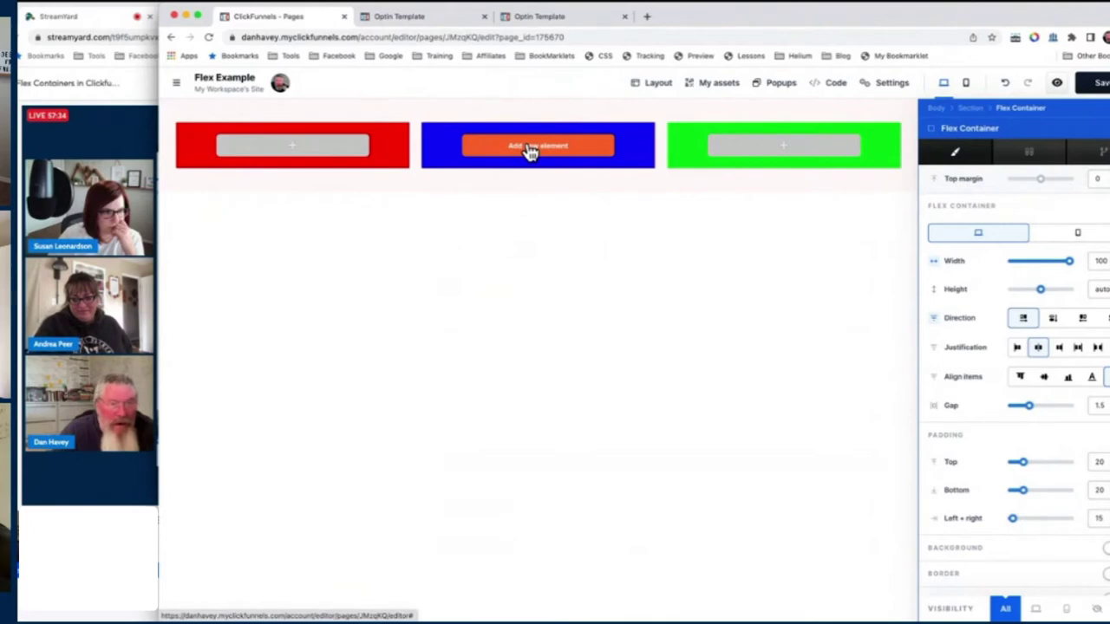
# - Add a headline, sub headline, paragraph and bullet list to the red flex container and set its desktop direction to column
pyautogui.click(312, 149)
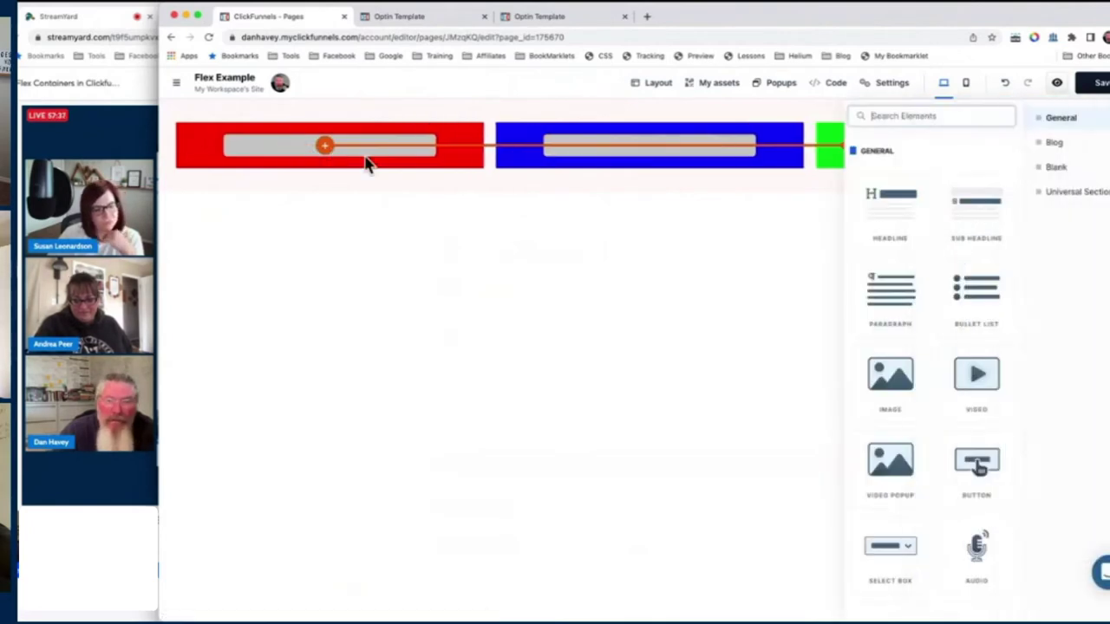
pyautogui.click(899, 230)
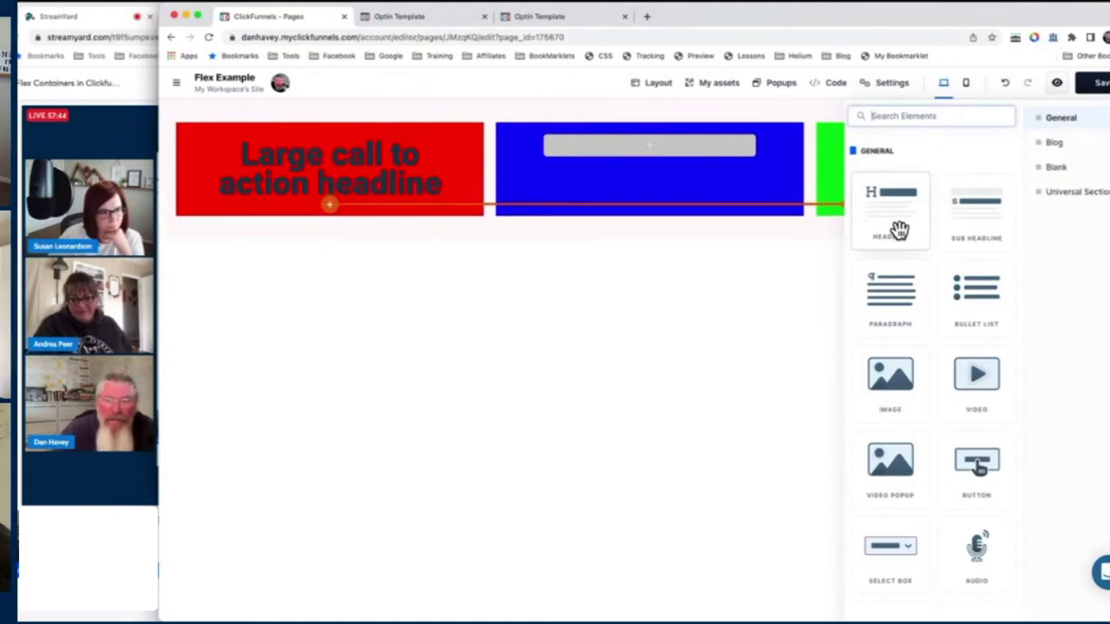
pyautogui.click(962, 234)
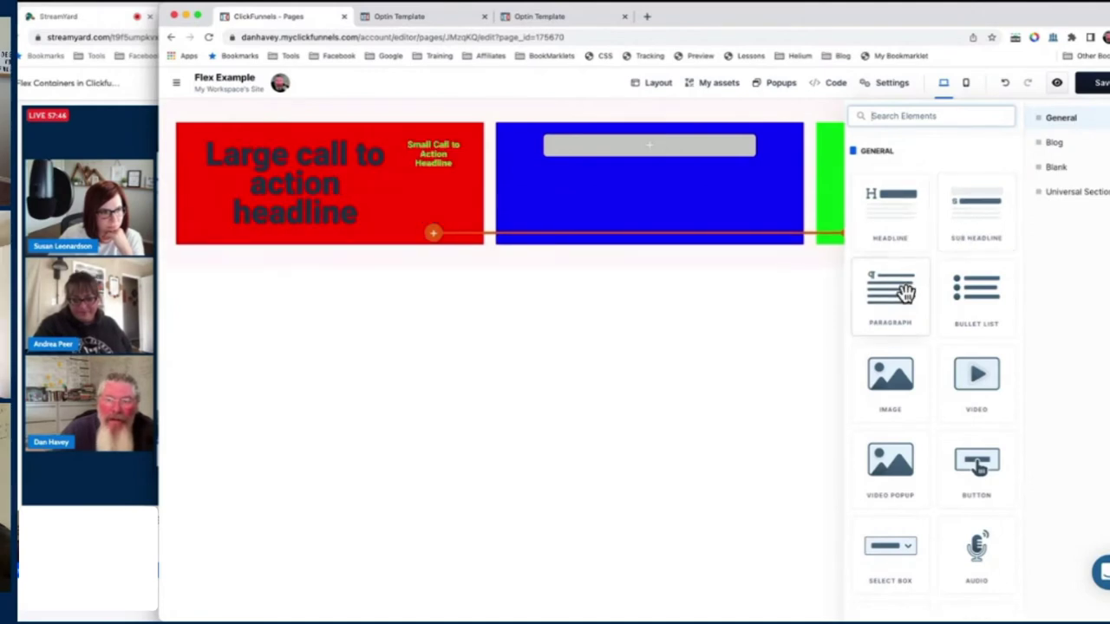
pyautogui.click(903, 297)
pyautogui.click(961, 305)
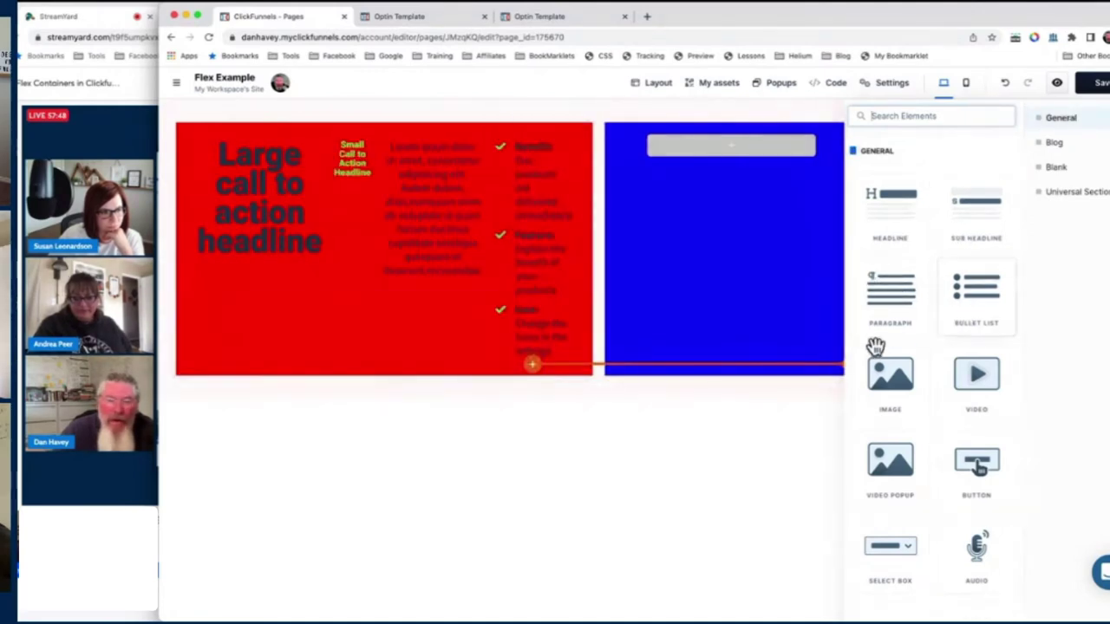
pyautogui.click(776, 435)
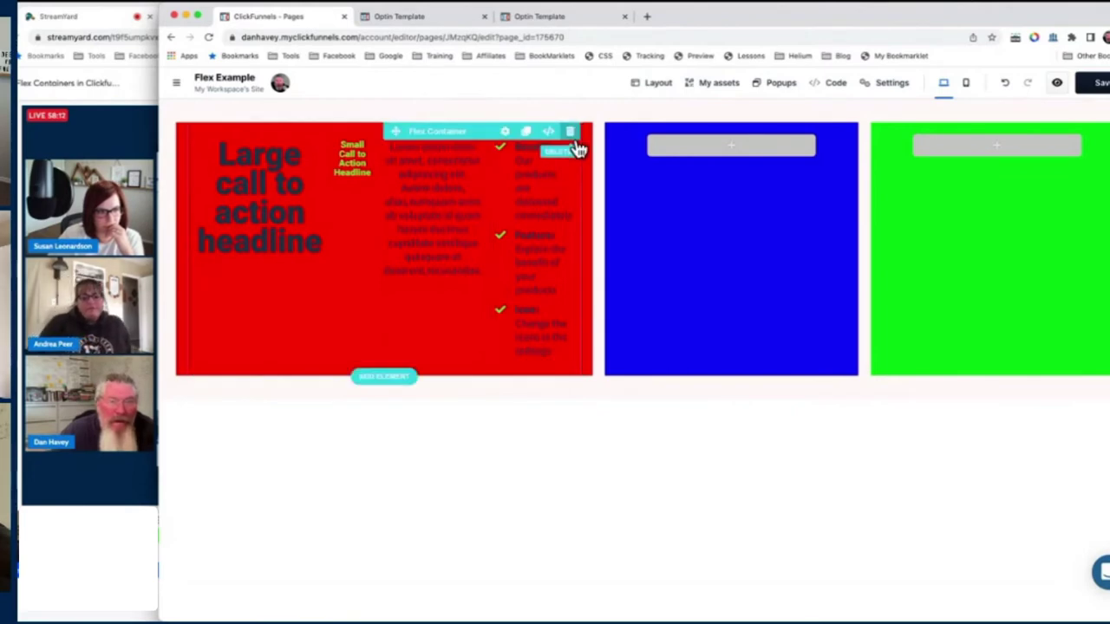
pyautogui.click(505, 136)
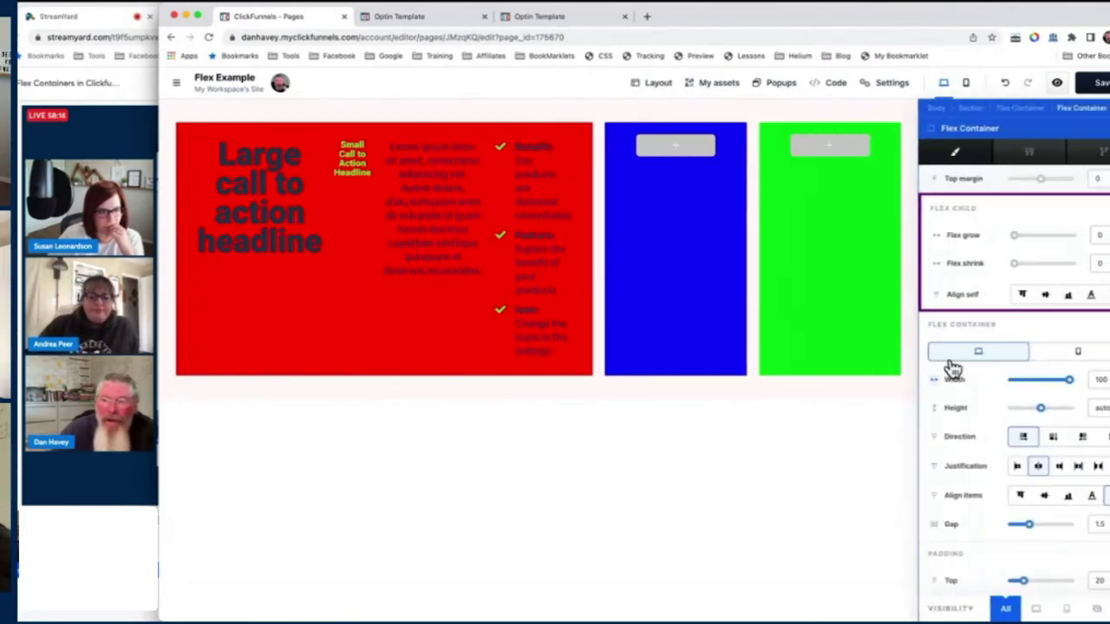
pyautogui.click(1053, 441)
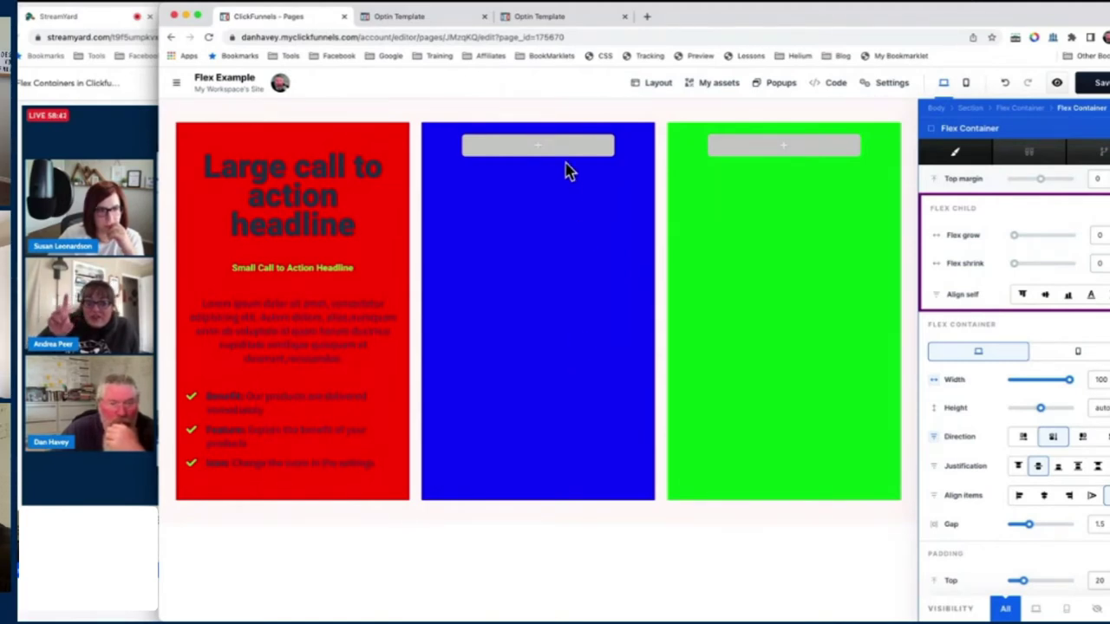
# - Add a headline, sub headline and paragraph to the blue flex container and set its desktop direction to column
pyautogui.click(538, 147)
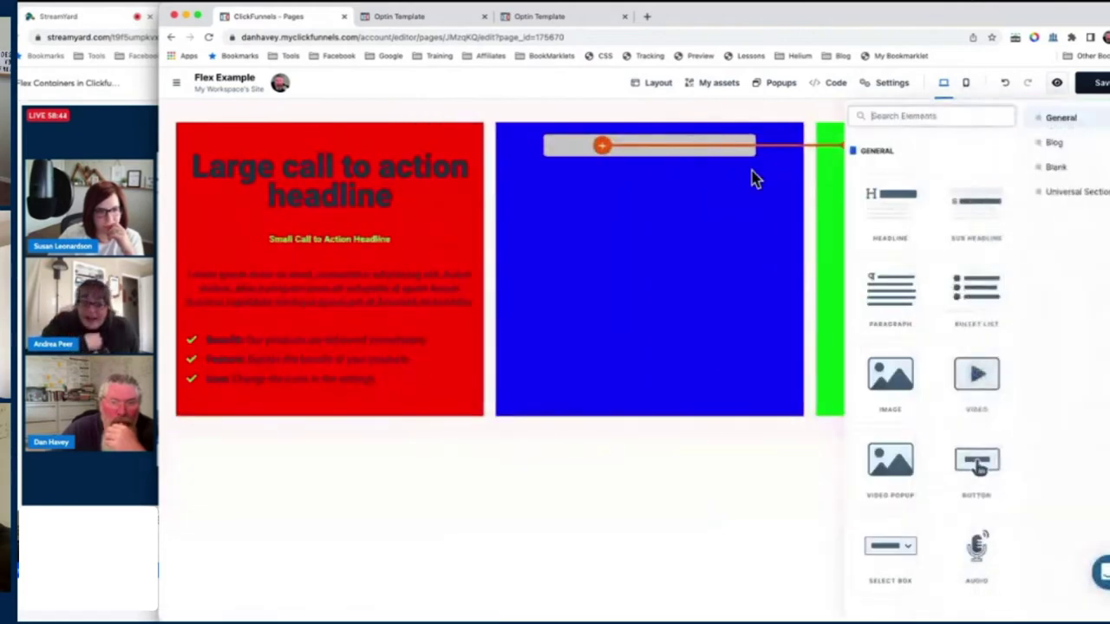
pyautogui.click(882, 205)
pyautogui.click(969, 230)
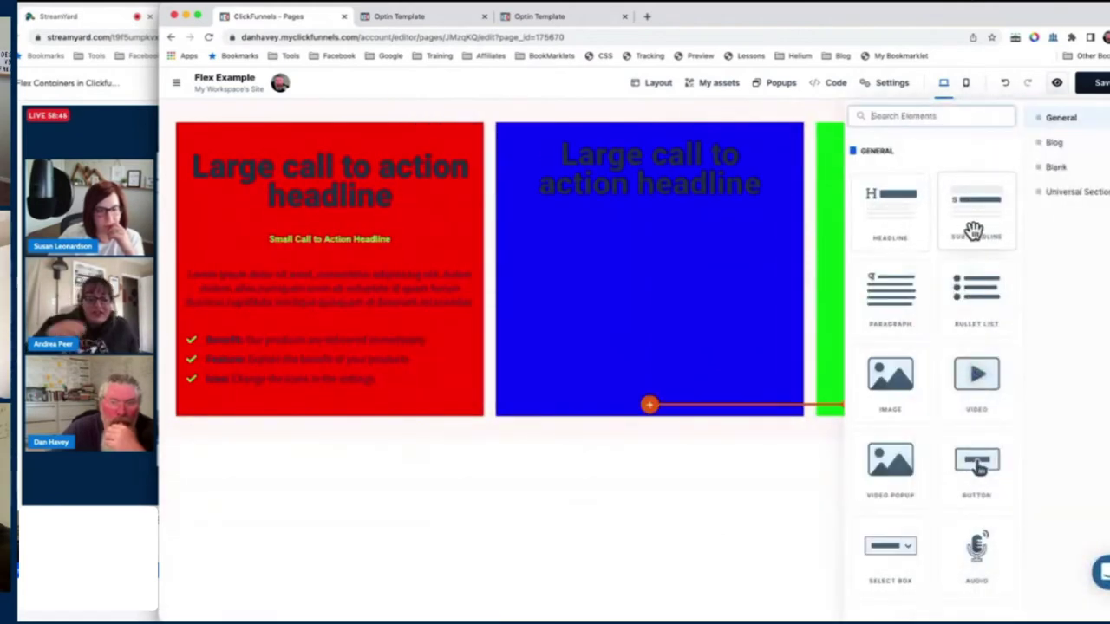
pyautogui.click(902, 295)
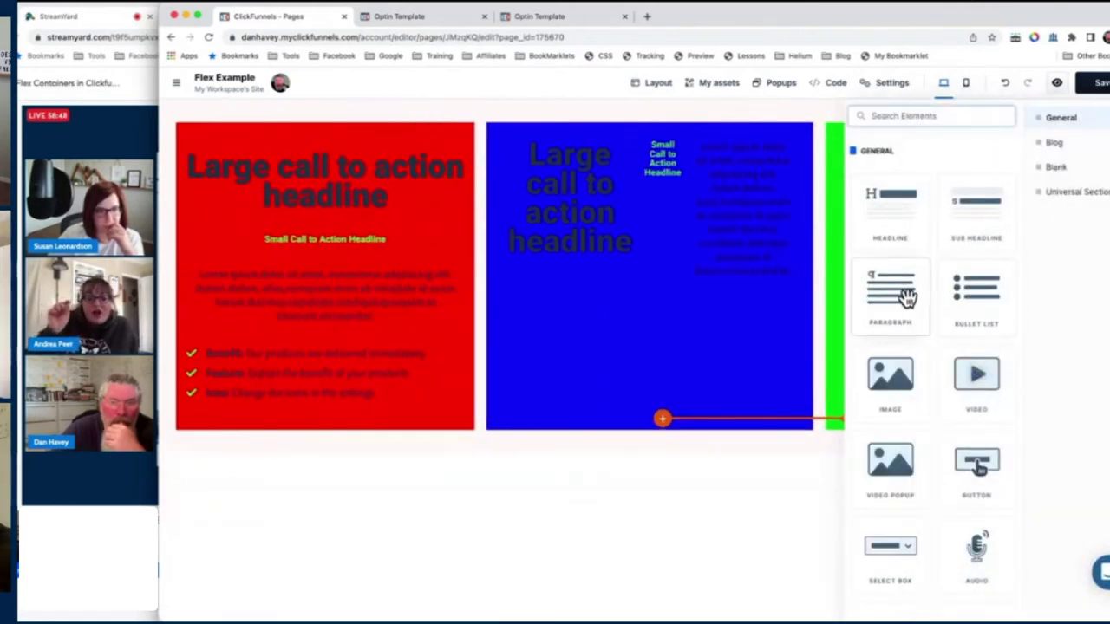
pyautogui.click(716, 314)
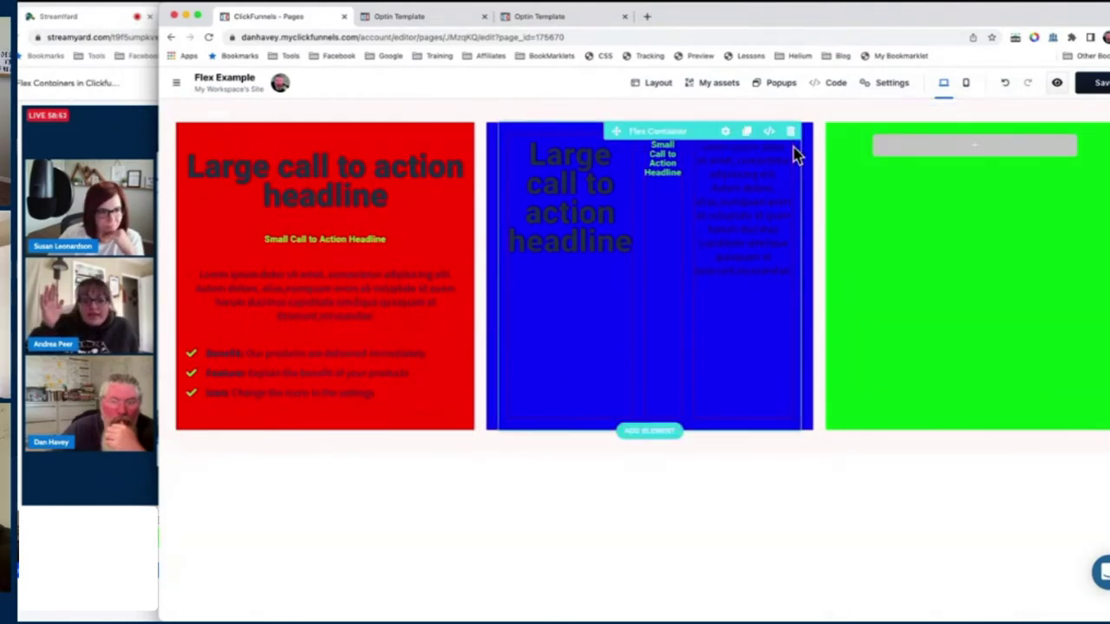
pyautogui.click(728, 135)
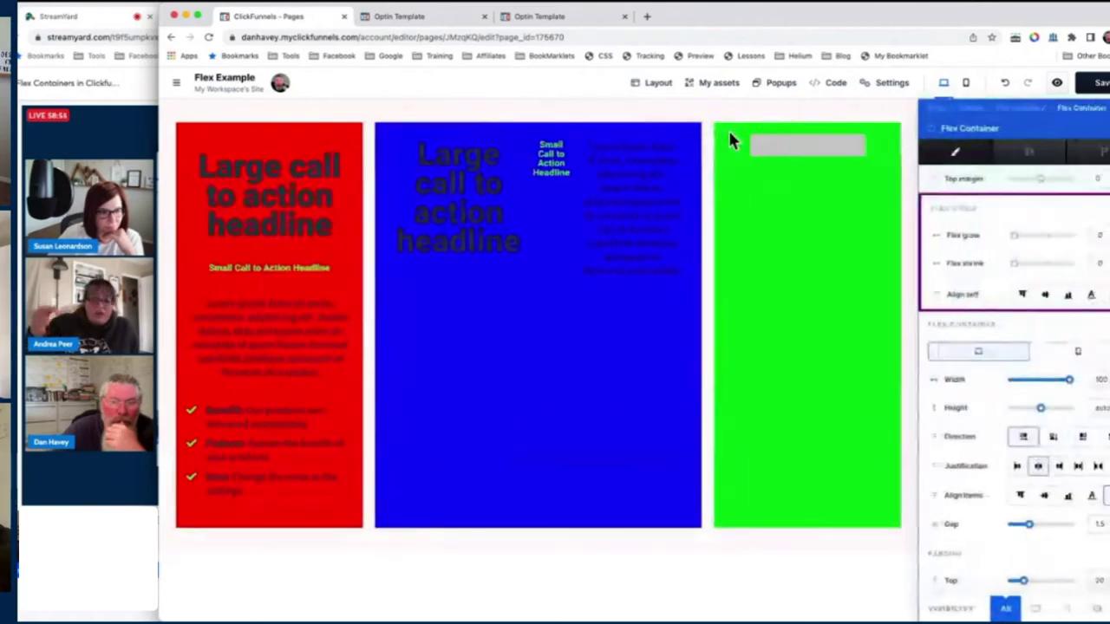
pyautogui.click(1054, 437)
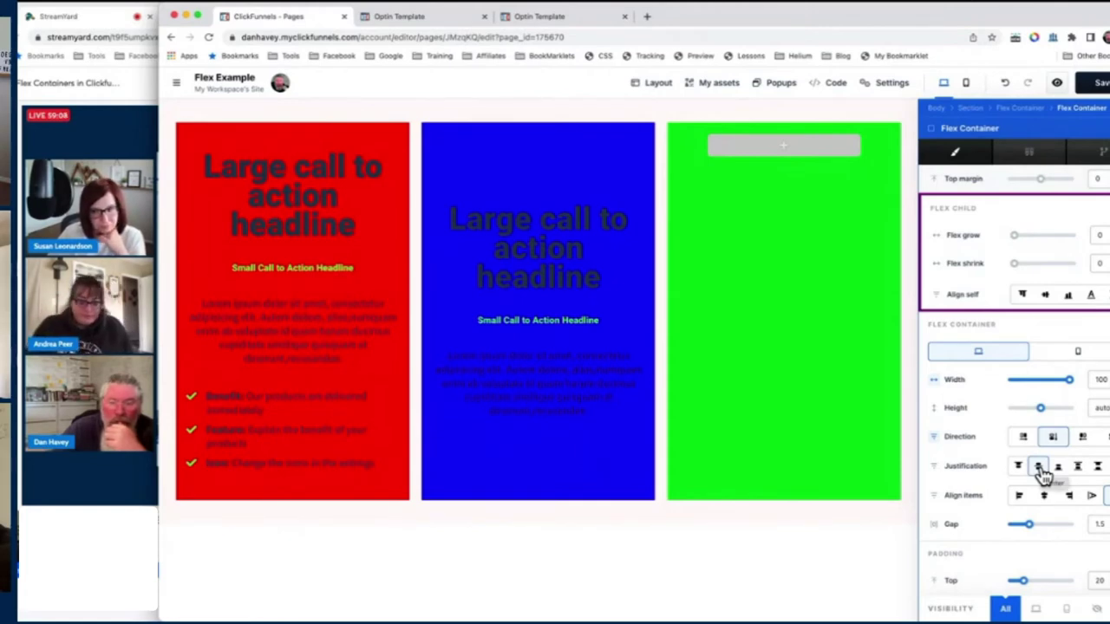
pyautogui.click(530, 255)
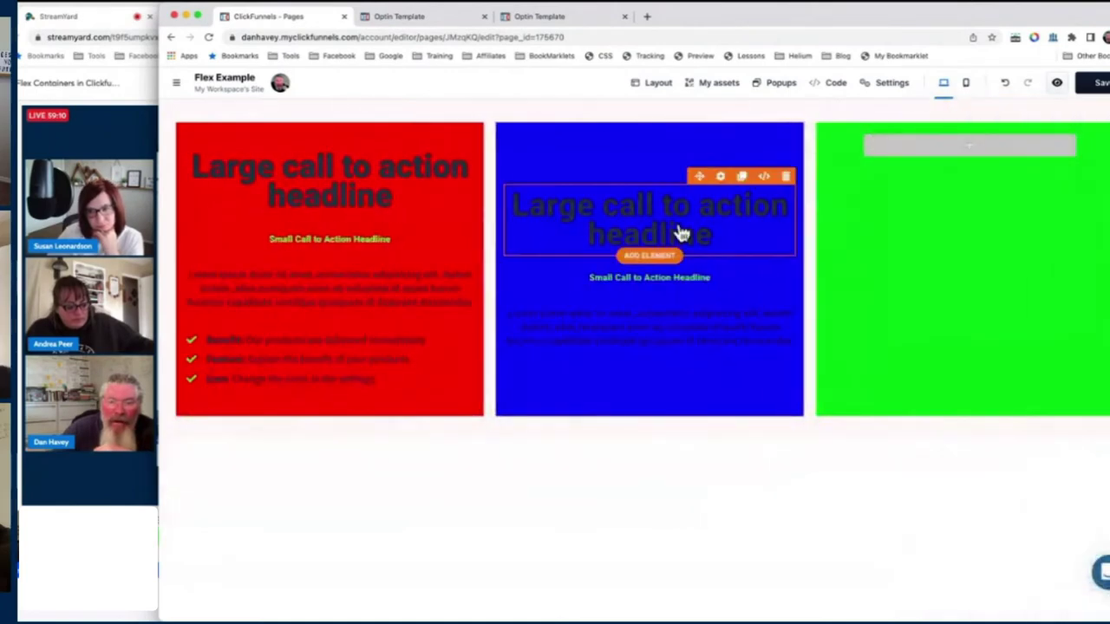
# - Open the text colour choices for the headline in the blue container
pyautogui.click(683, 217)
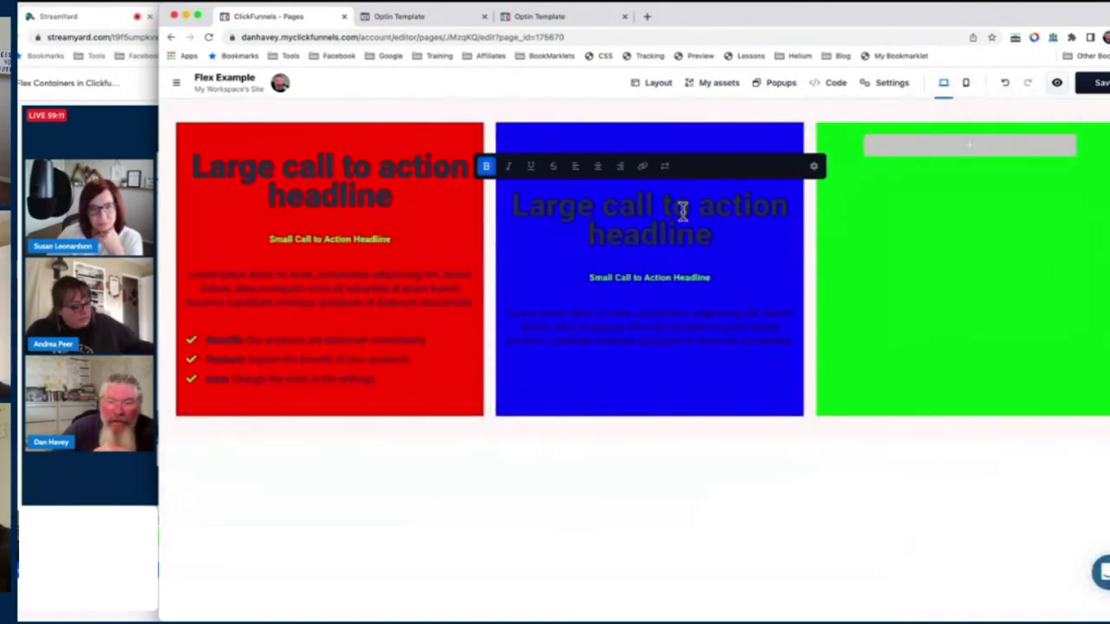
pyautogui.click(813, 166)
pyautogui.scroll(-2, 973, 538)
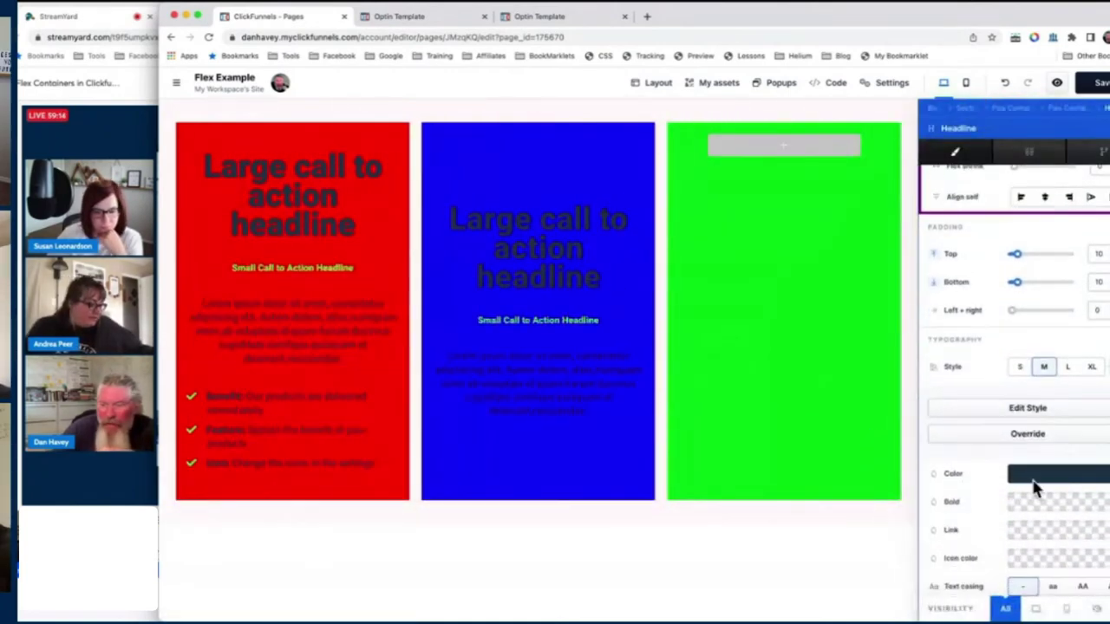
pyautogui.click(1037, 477)
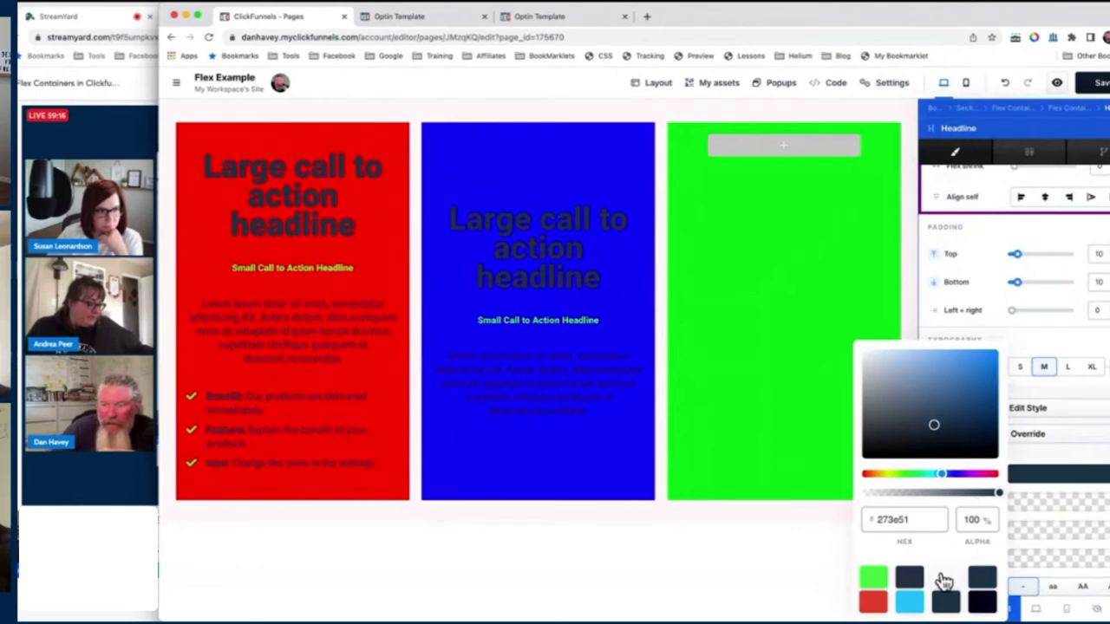
# - Colour the large headline and the paragraph in the blue flex container white
pyautogui.click(945, 578)
pyautogui.click(579, 373)
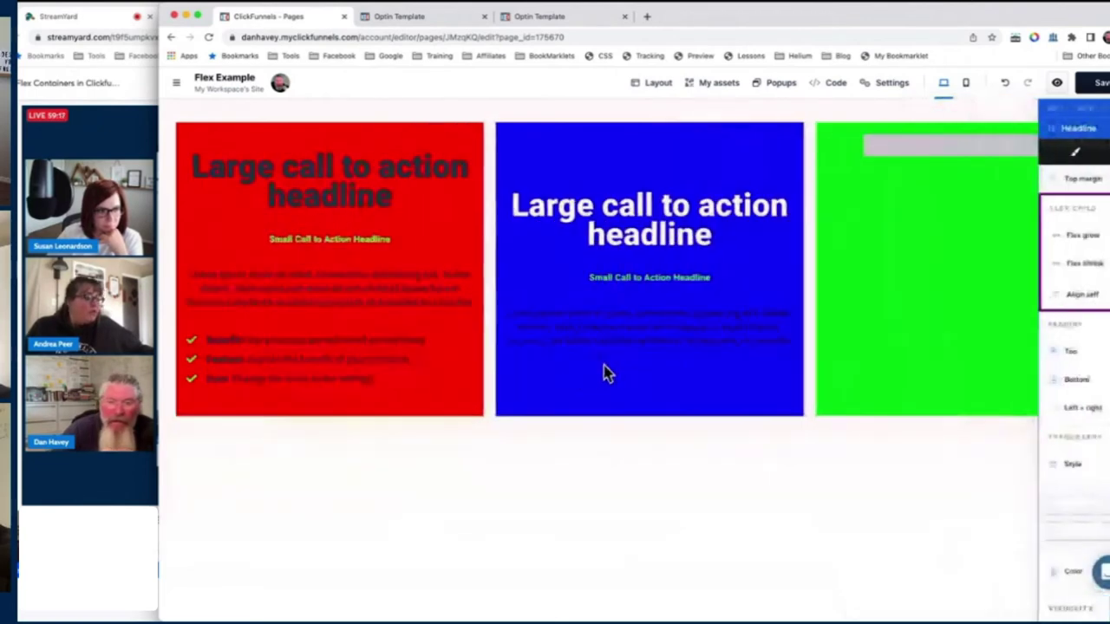
pyautogui.click(681, 330)
pyautogui.click(814, 284)
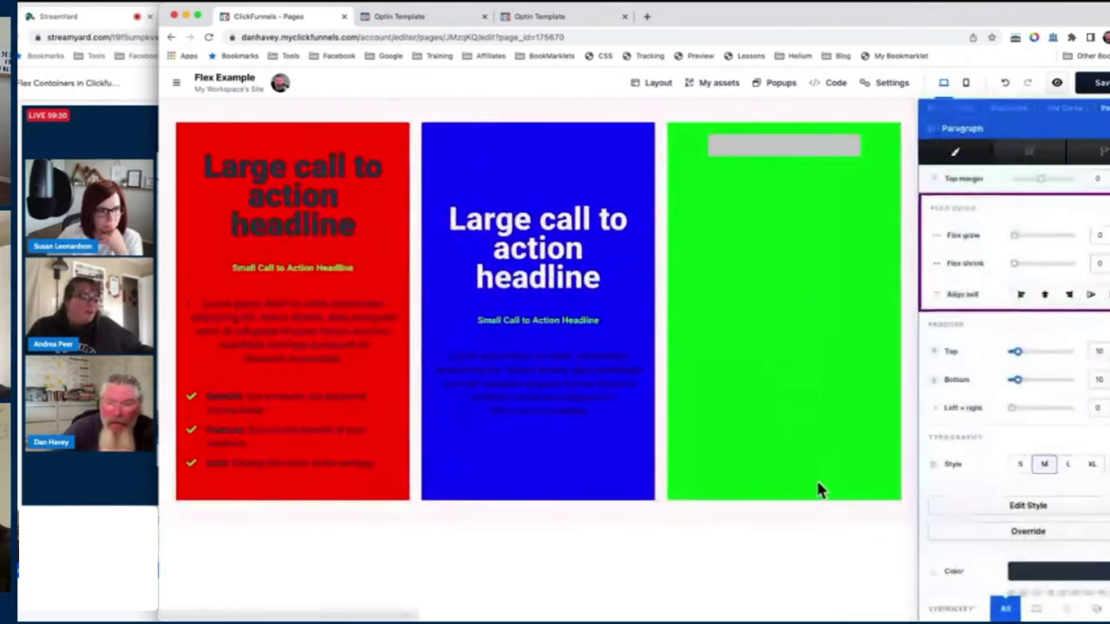
pyautogui.click(1026, 577)
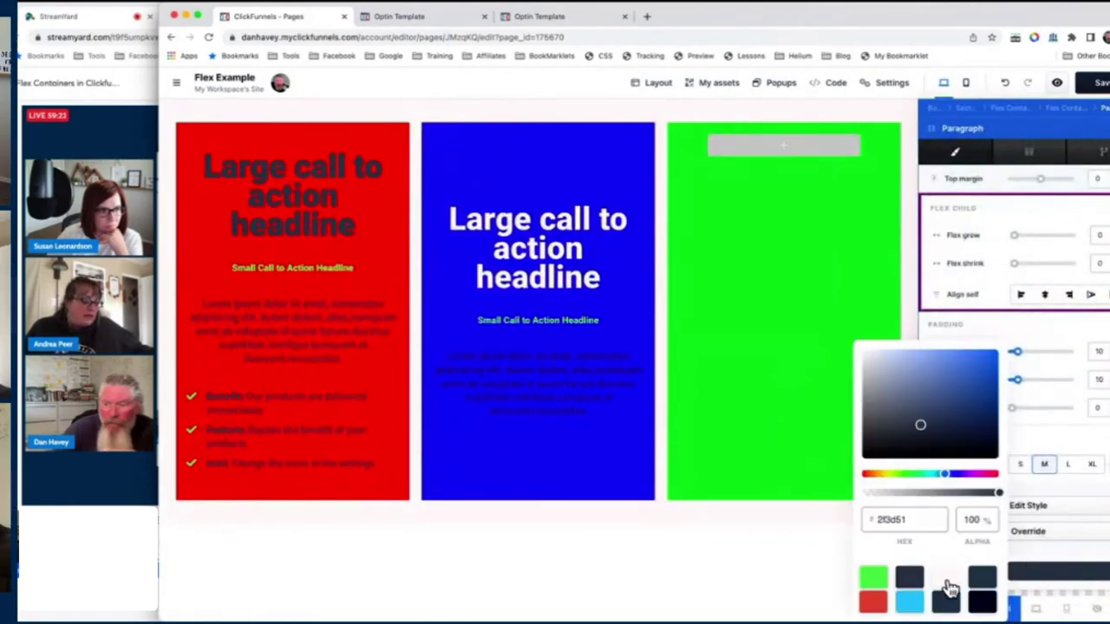
pyautogui.click(947, 579)
pyautogui.click(539, 412)
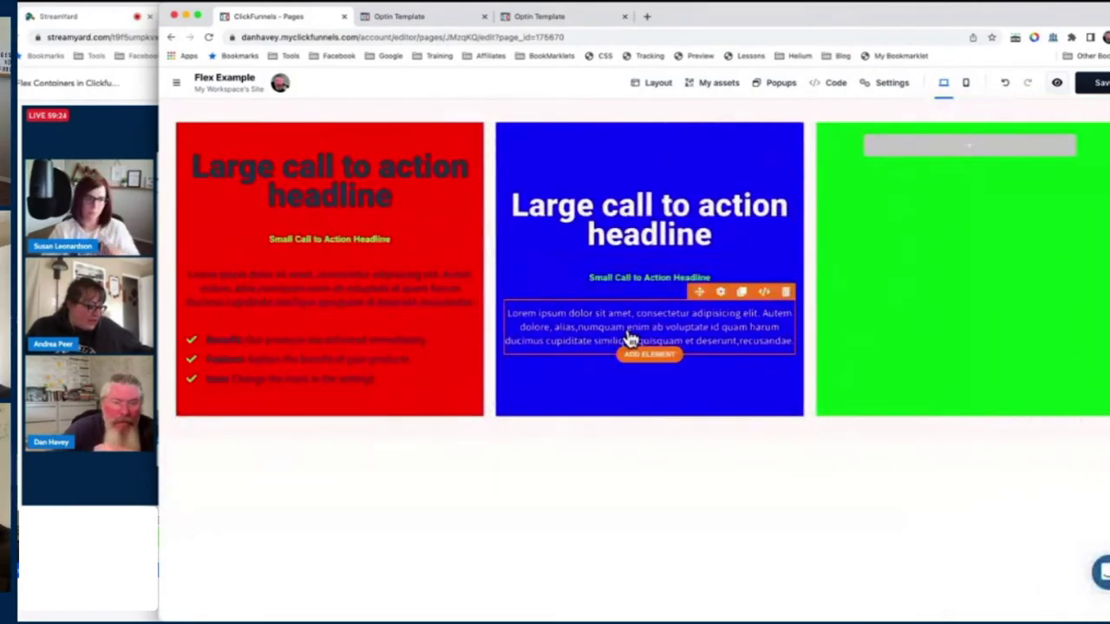
pyautogui.click(607, 478)
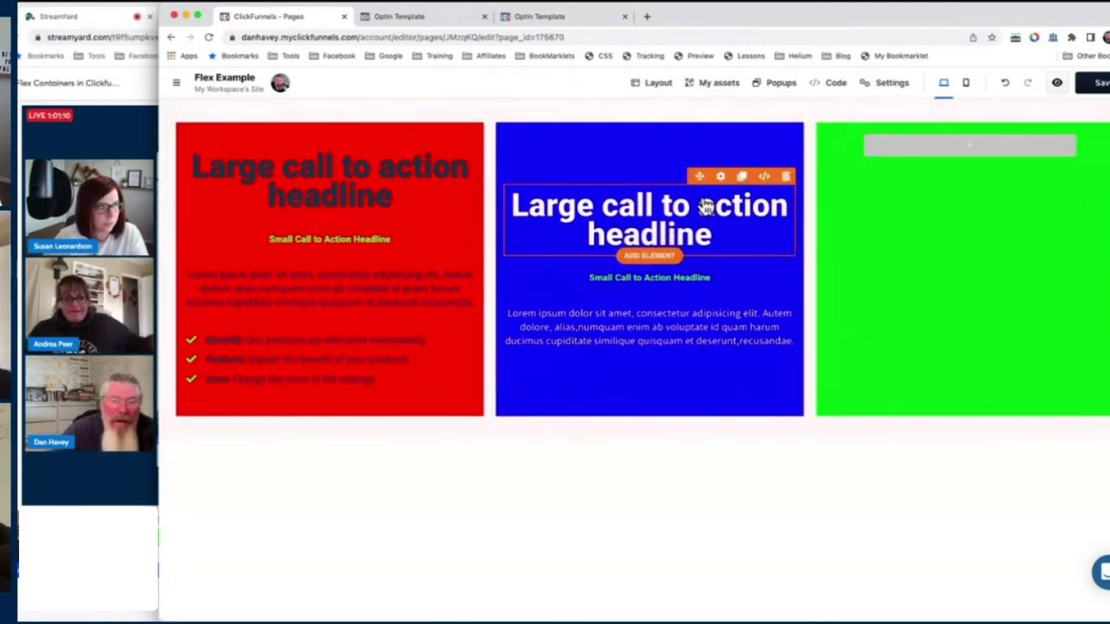
# - Switch to the reference screenshot in Preview, examine its three-column layout, and return to the page editor
pyautogui.click(729, 127)
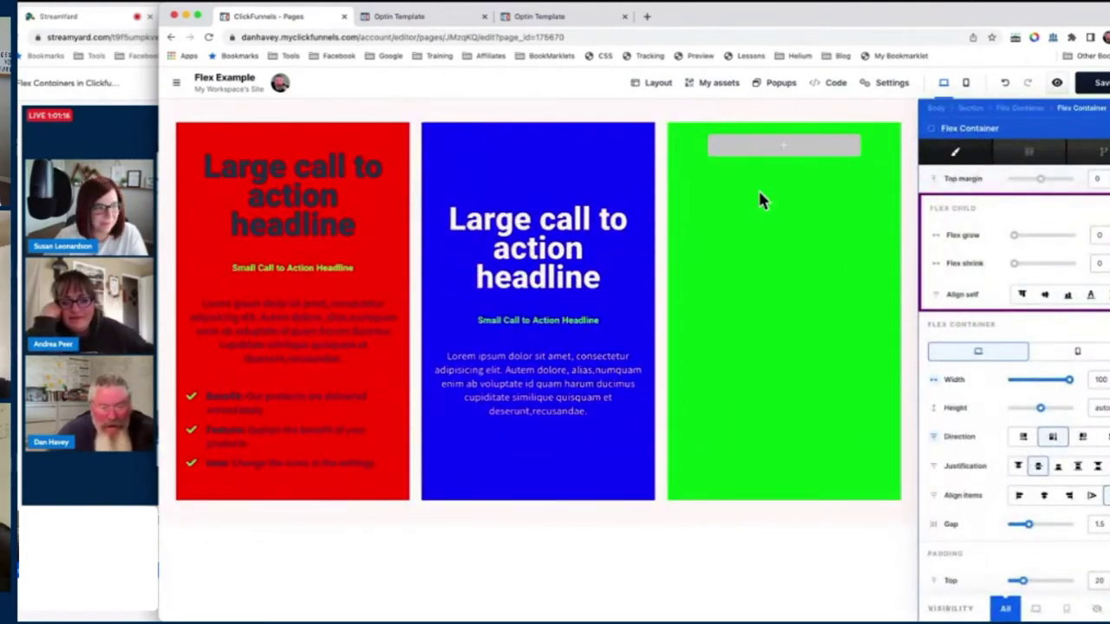
pyautogui.hotkey('ctrl', 'Up')
pyautogui.click(502, 208)
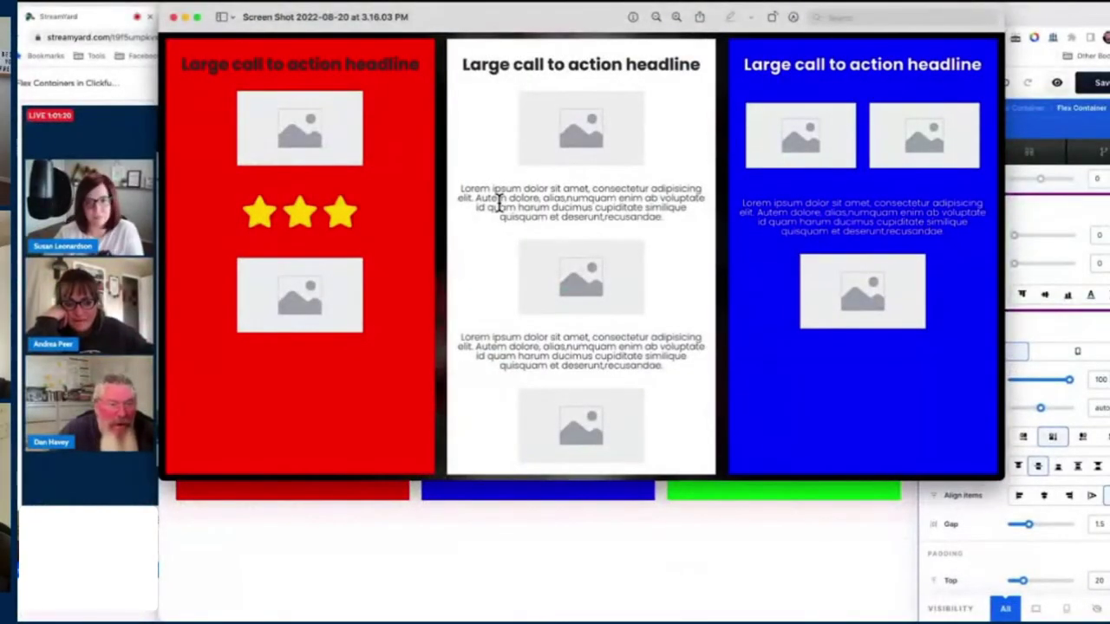
pyautogui.hotkey('ctrl', 'Up')
pyautogui.click(656, 389)
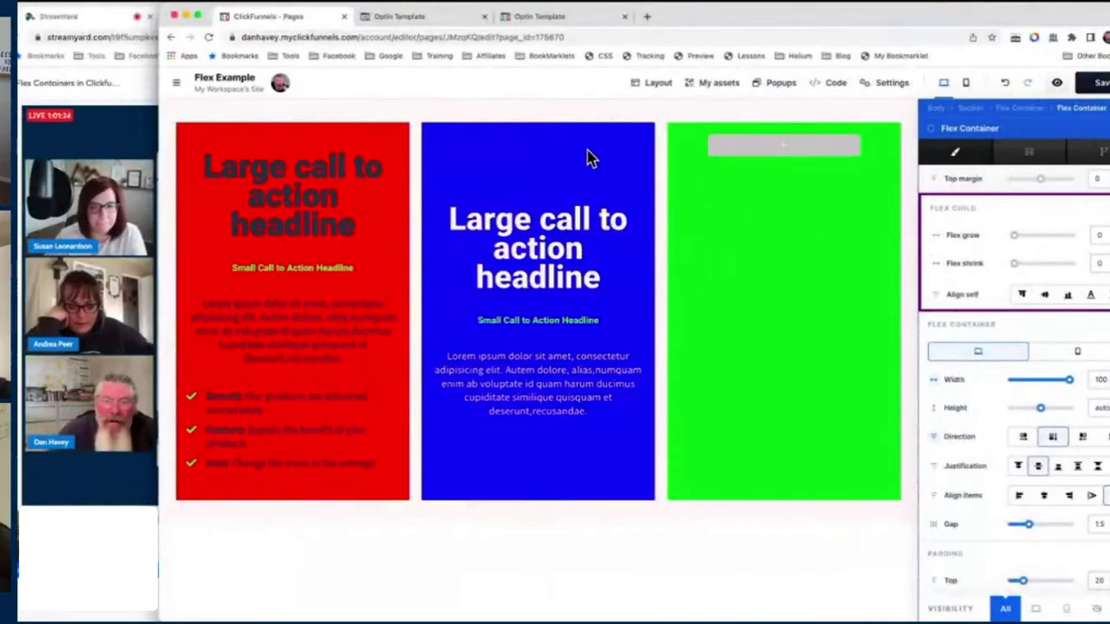
pyautogui.press('Escape')
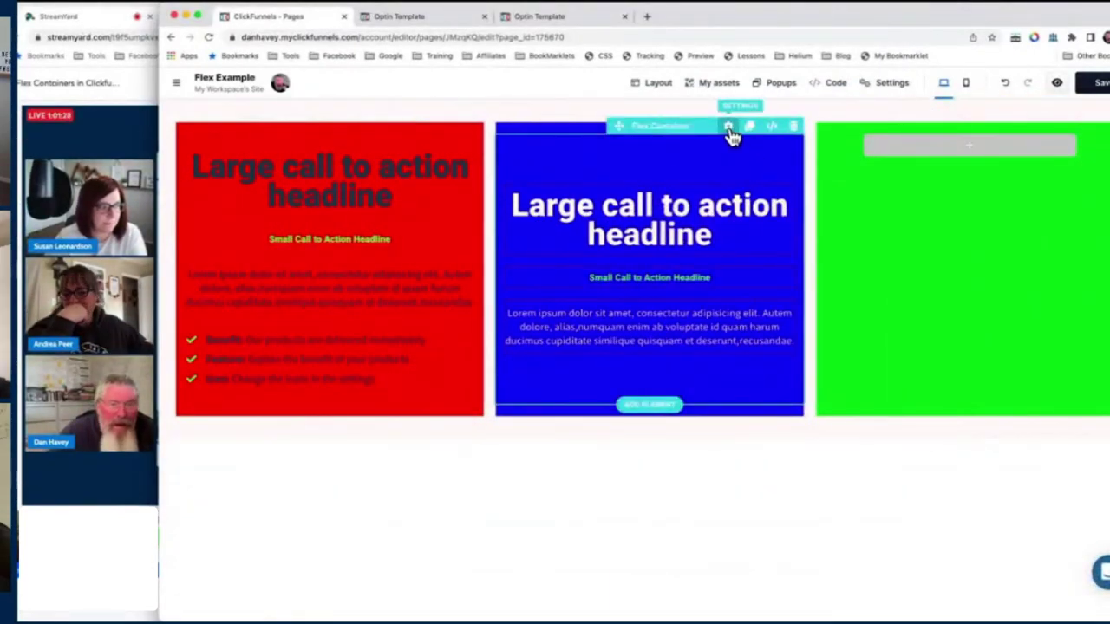
# - Try a horizontal direction on the blue flex container's contents and restore the vertical direction
pyautogui.click(728, 128)
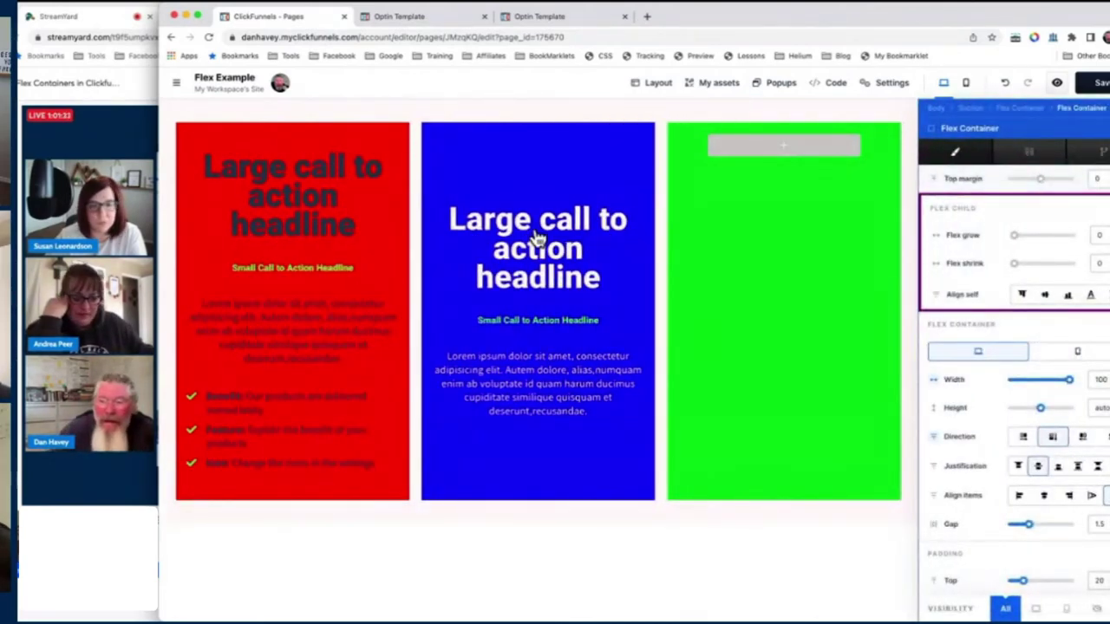
pyautogui.click(1024, 441)
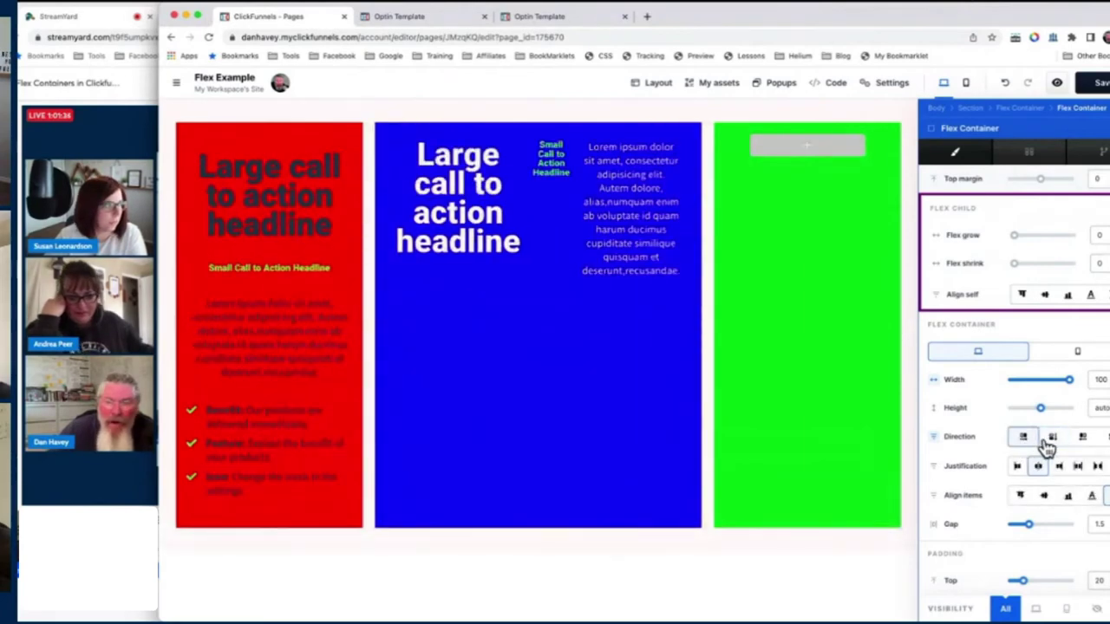
pyautogui.click(1052, 439)
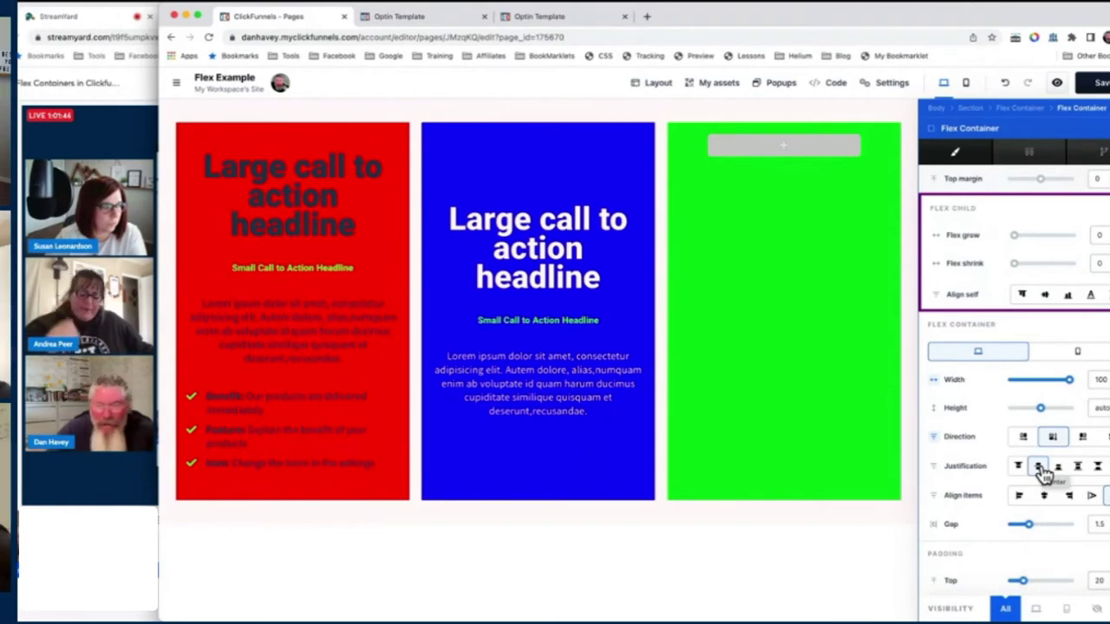
# - Try start, end and center justification on the blue flex container's contents
pyautogui.click(1020, 468)
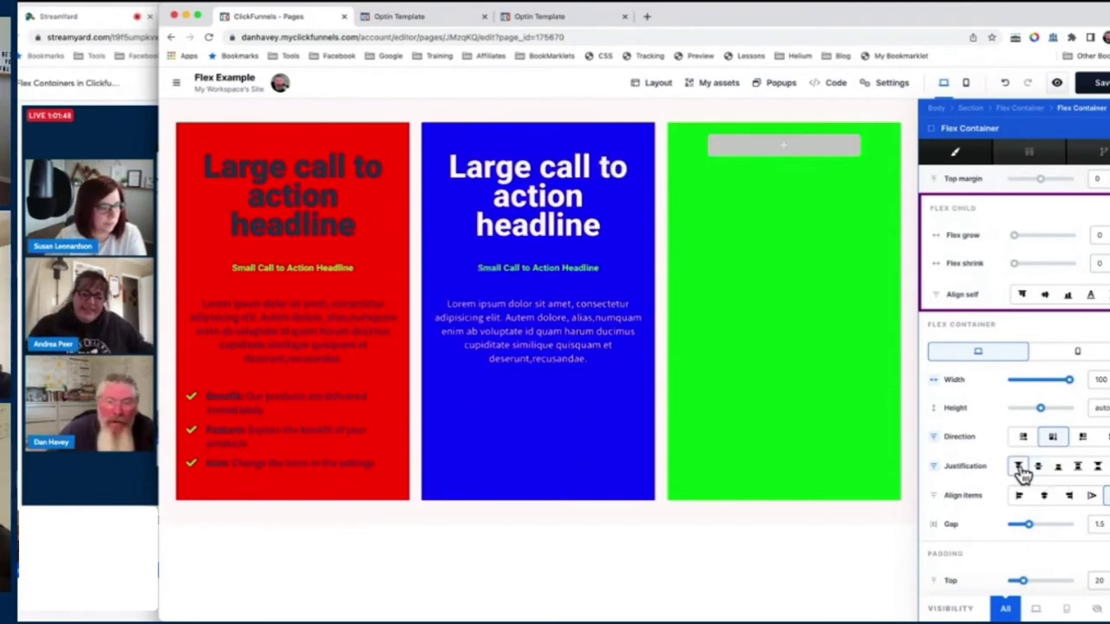
pyautogui.click(1058, 469)
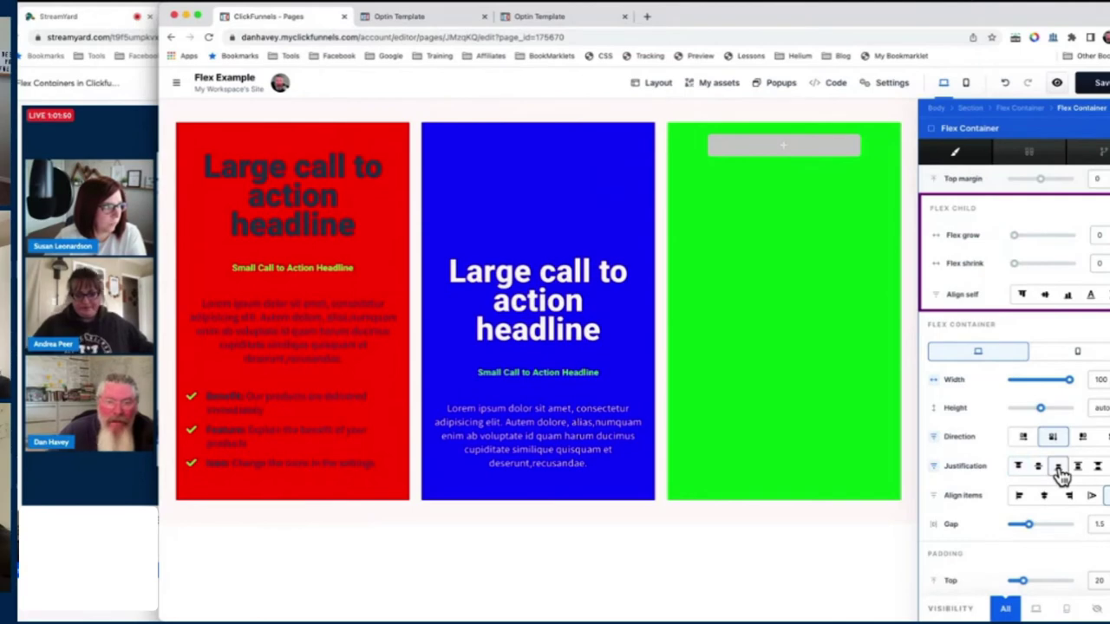
pyautogui.click(1038, 468)
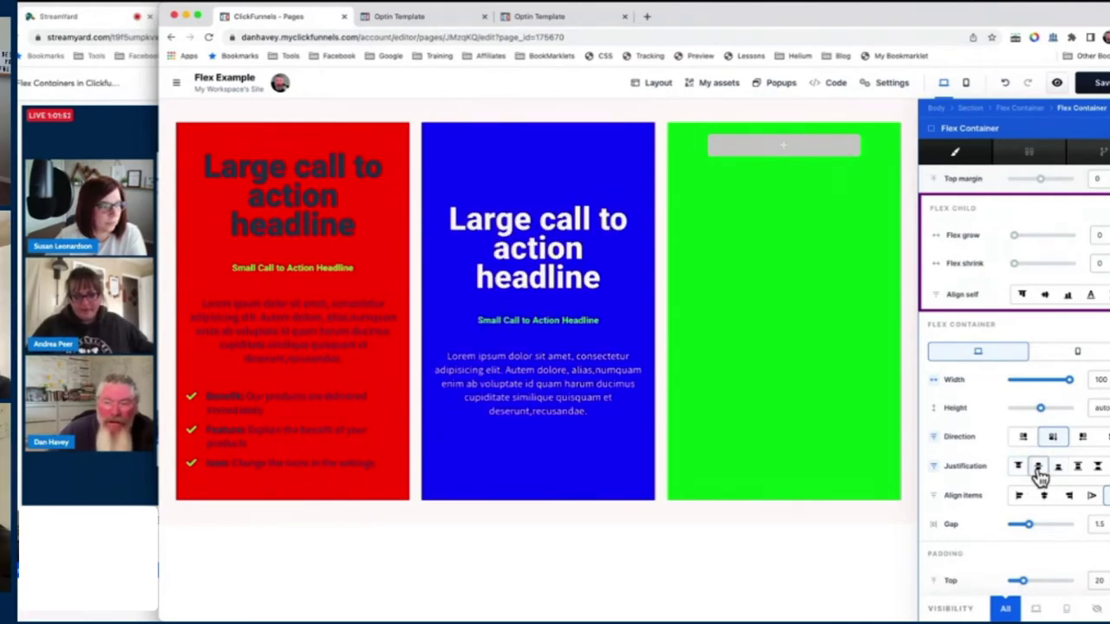
pyautogui.click(1017, 471)
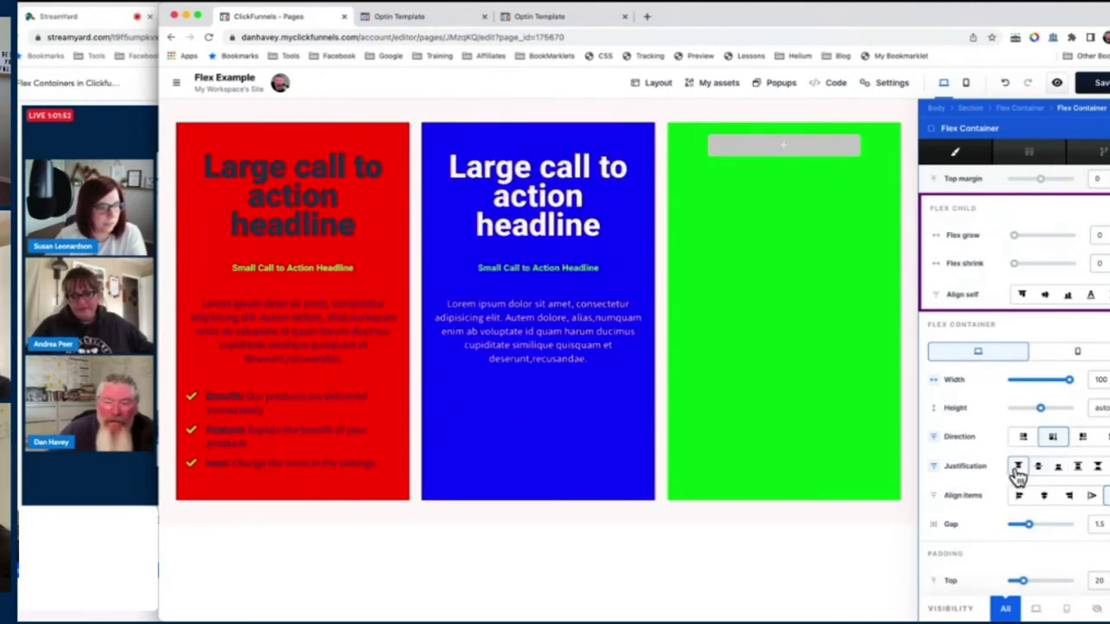
pyautogui.click(1060, 468)
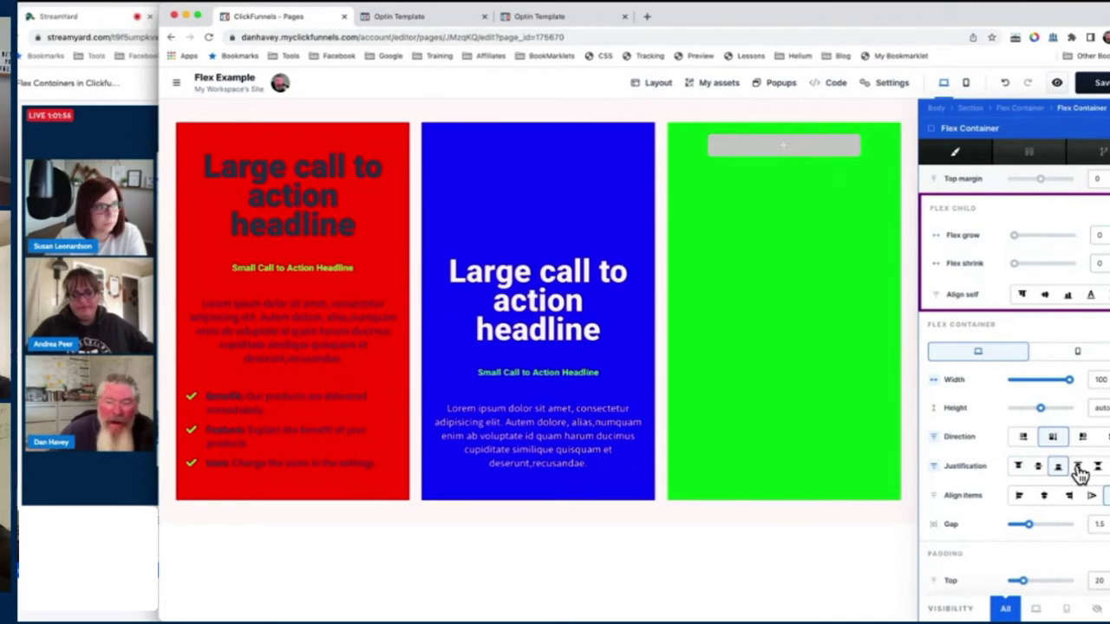
# - Compare the evenly spaced and space-between justifications on the blue flex container, settling on space-around
pyautogui.click(1079, 469)
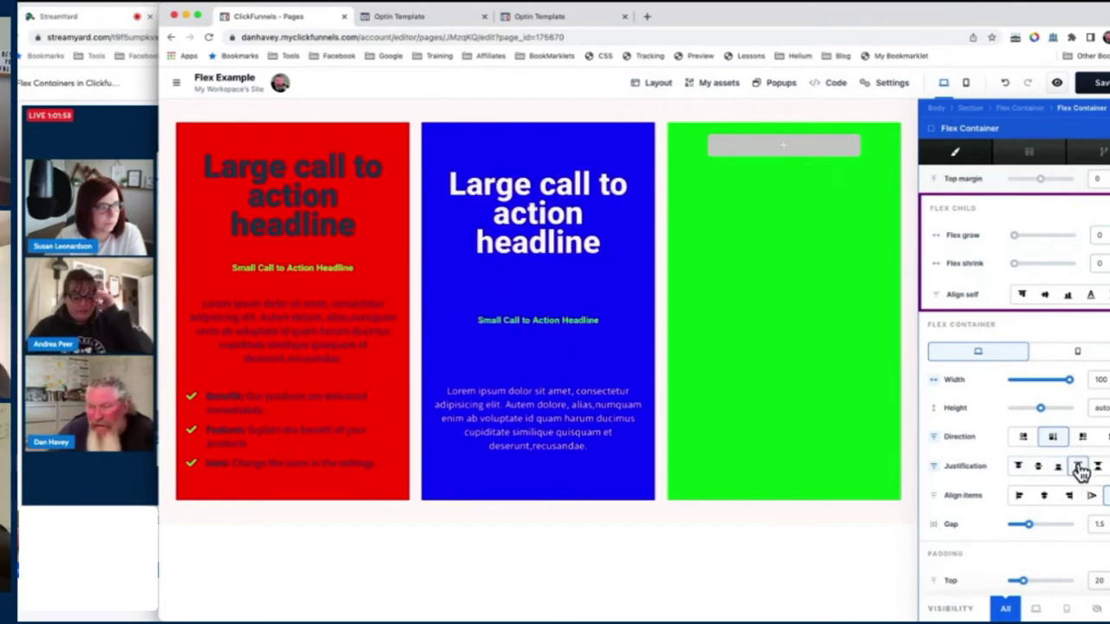
pyautogui.click(1078, 468)
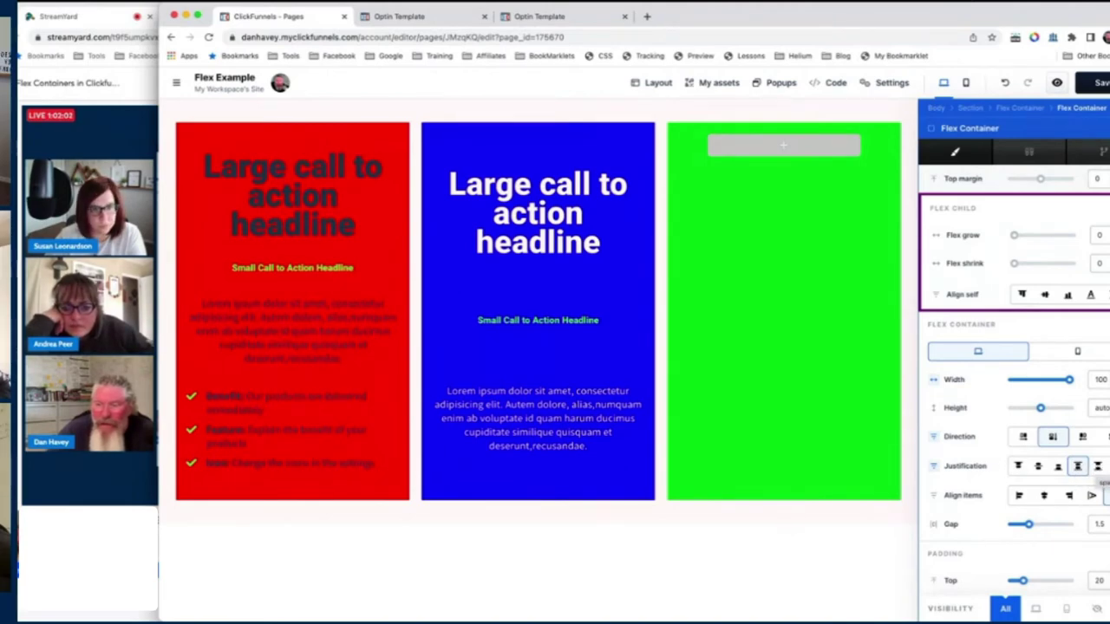
pyautogui.click(1097, 466)
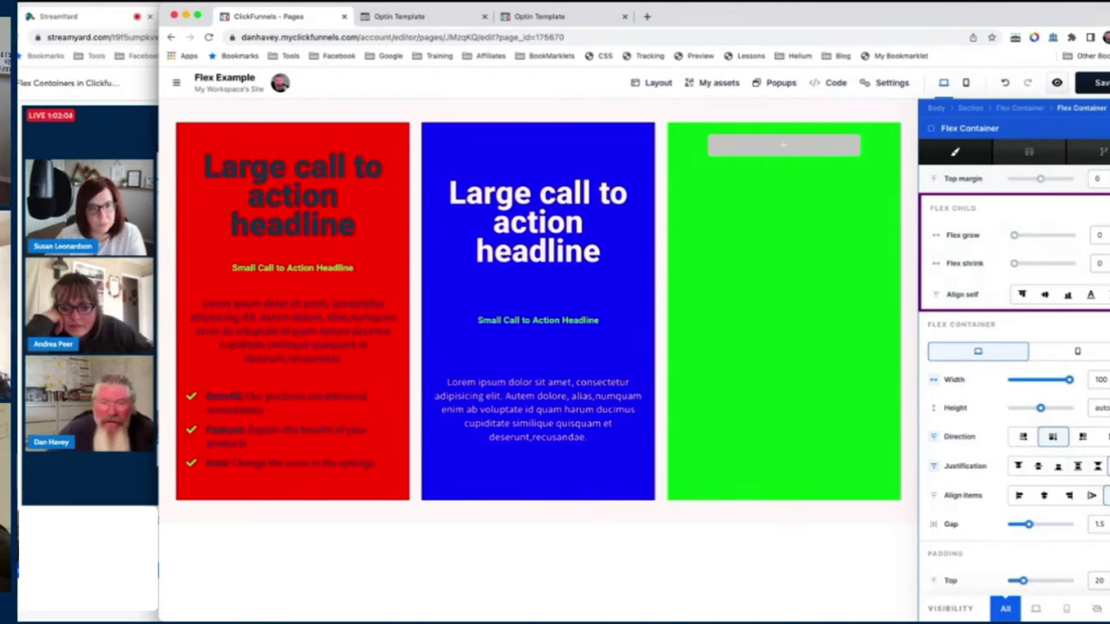
pyautogui.click(1098, 468)
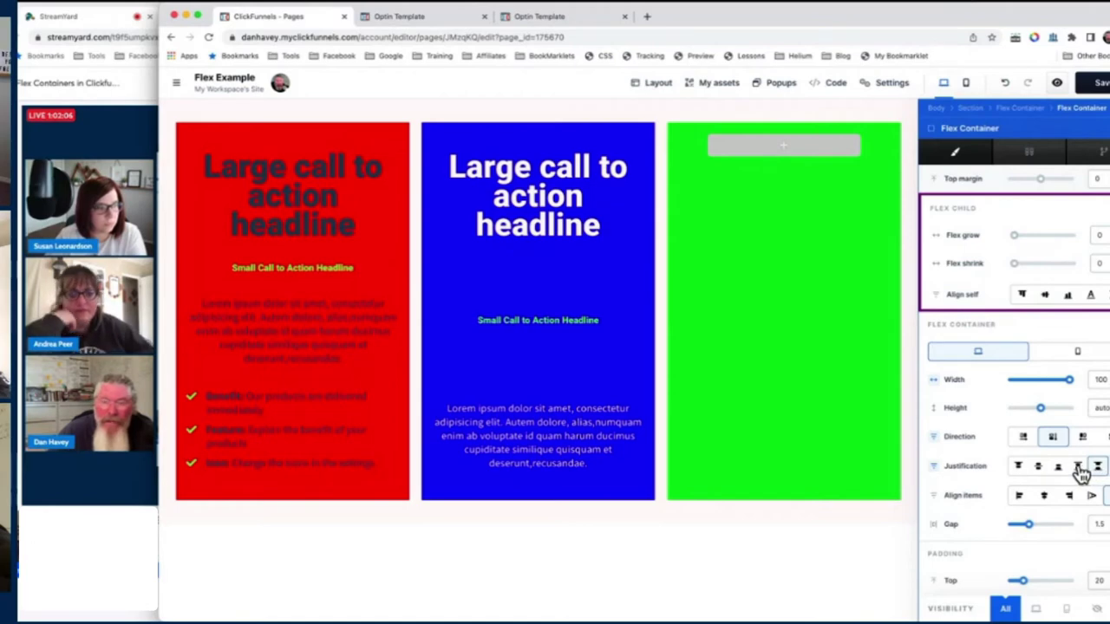
pyautogui.click(1080, 469)
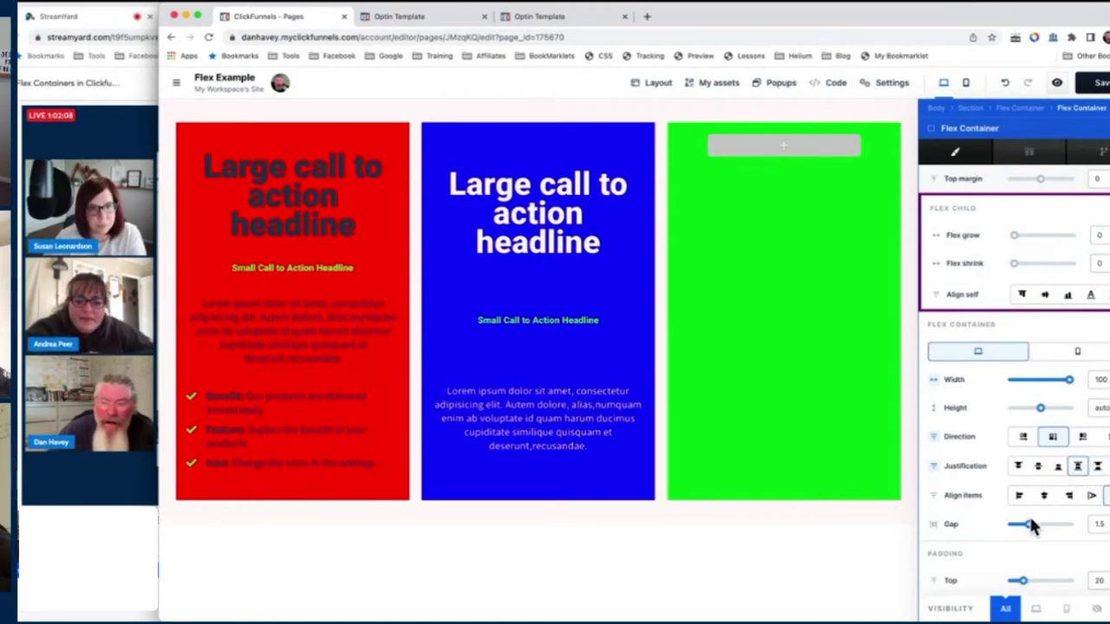
# - Reduce the blue flex container's gap to about 0.86, and try aligning the container itself to the start before restoring its stretch
pyautogui.moveTo(1030, 531)
pyautogui.mouseDown()
pyautogui.moveTo(1081, 529)
pyautogui.moveTo(1012, 530)
pyautogui.moveTo(1025, 532)
pyautogui.mouseUp()
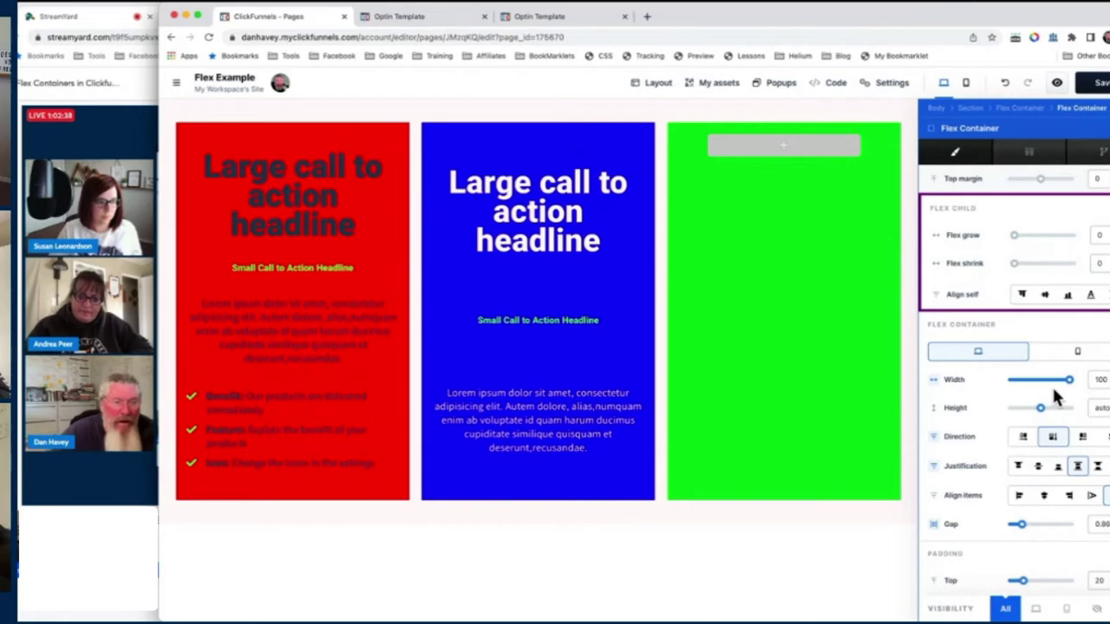
pyautogui.click(1023, 296)
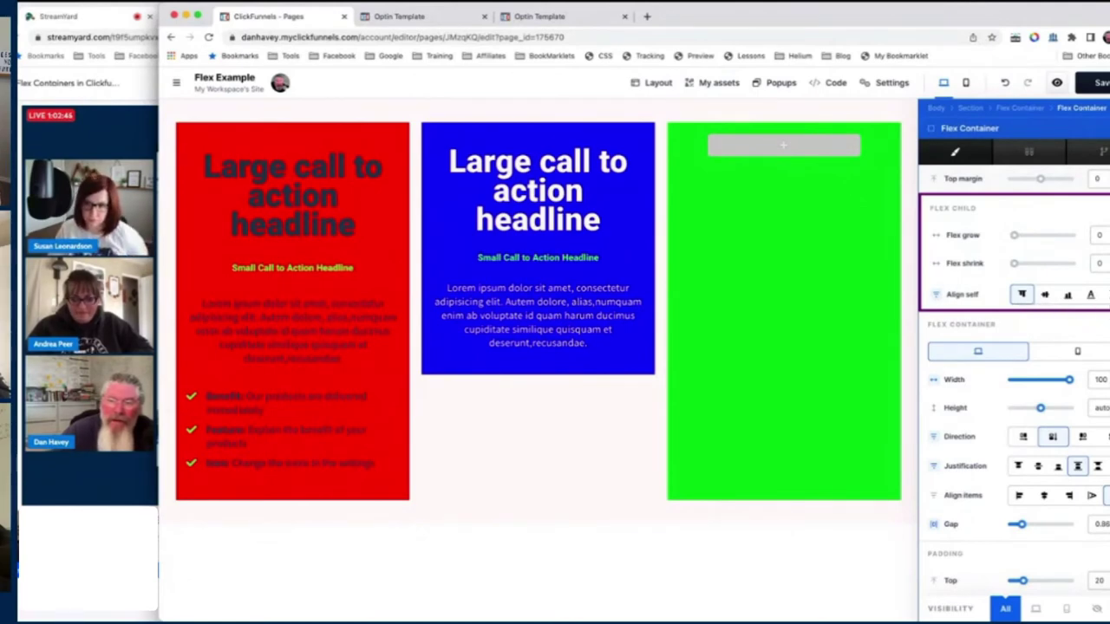
pyautogui.click(1106, 295)
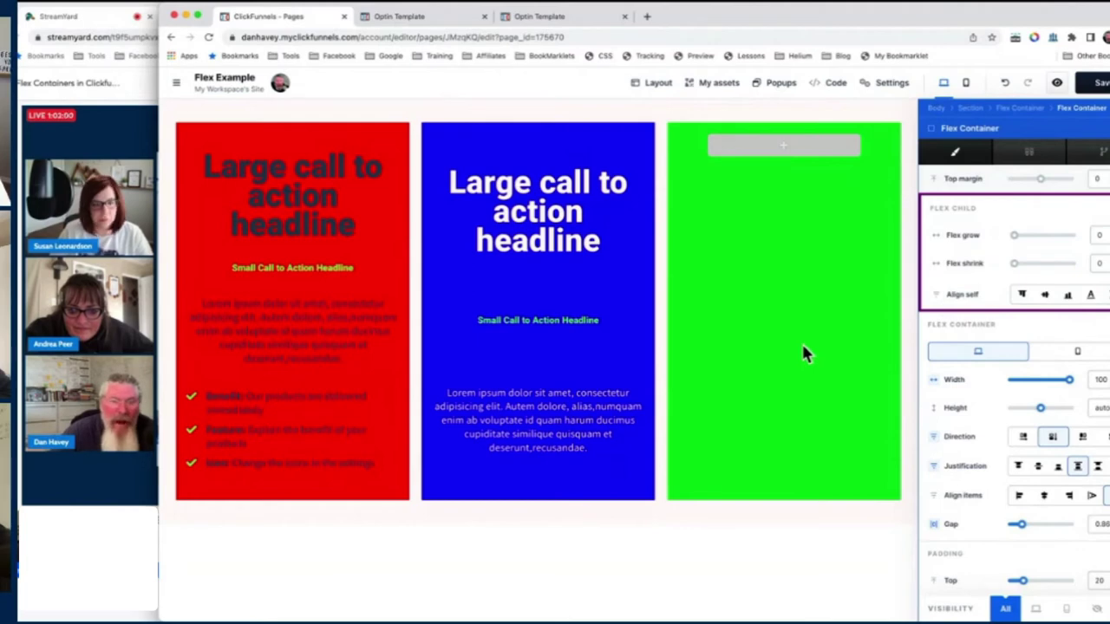
pyautogui.press('Escape')
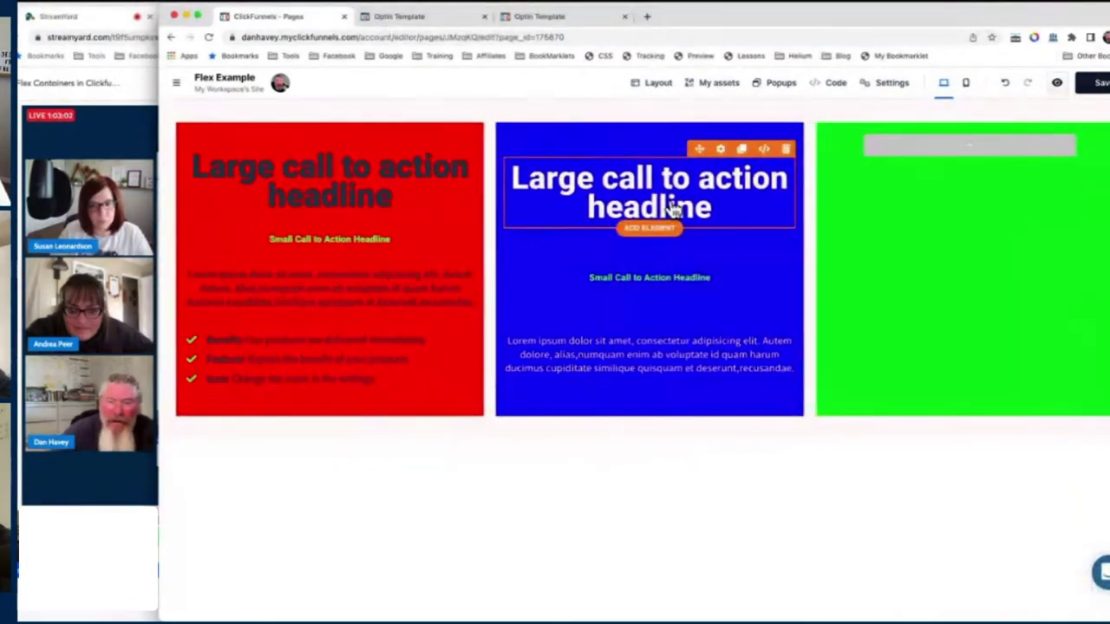
# - Add a nested flex container directly below the large headline in the blue container
pyautogui.click(646, 229)
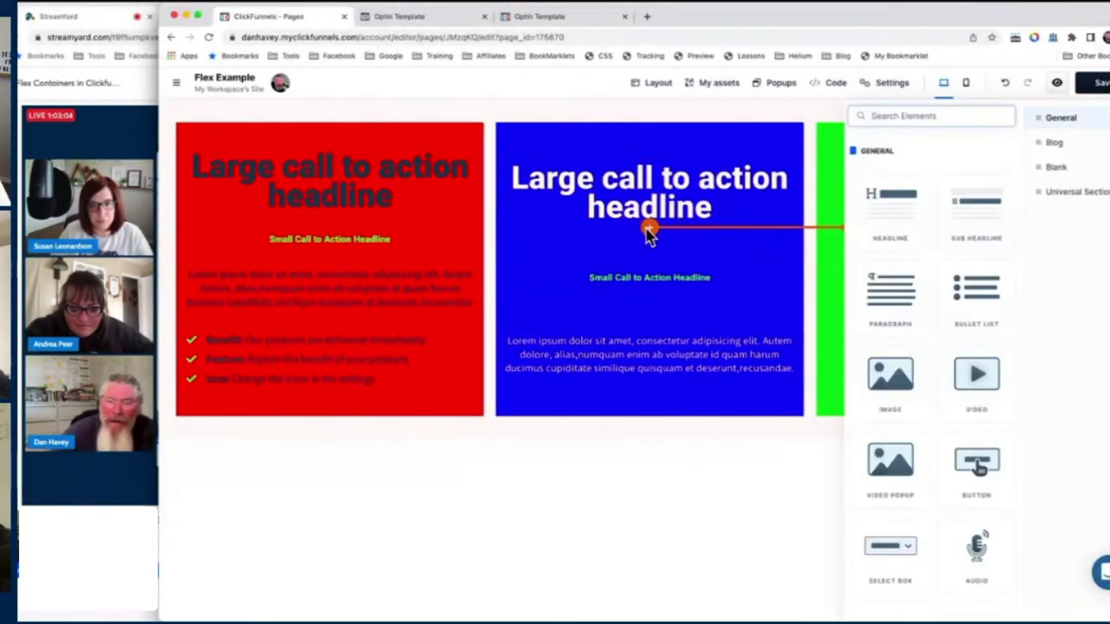
pyautogui.scroll(-6, 884, 228)
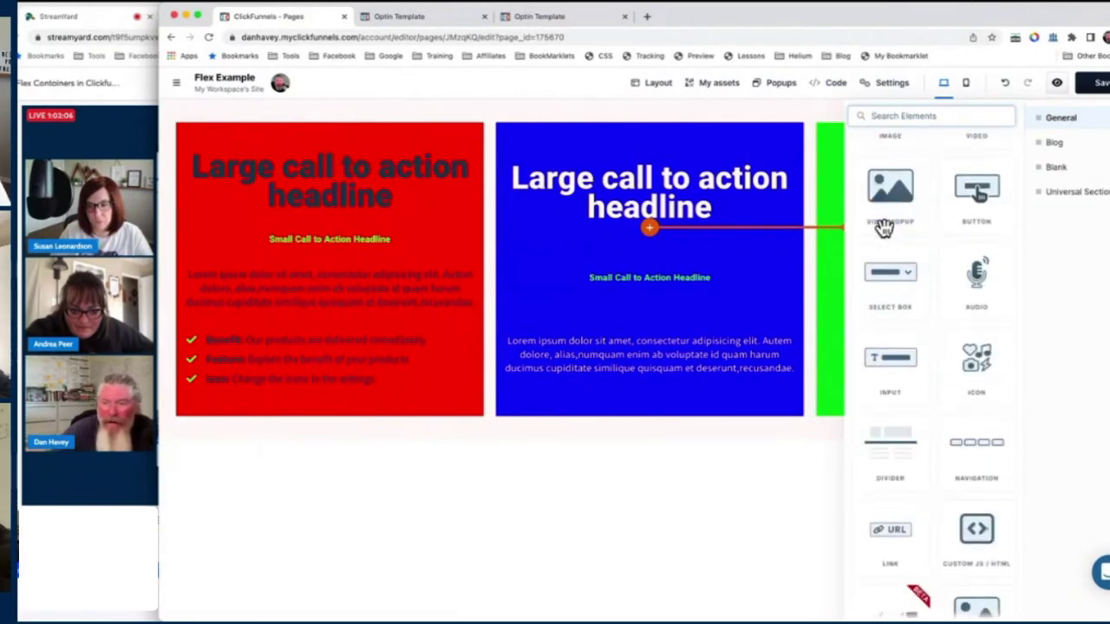
pyautogui.scroll(-10, 884, 227)
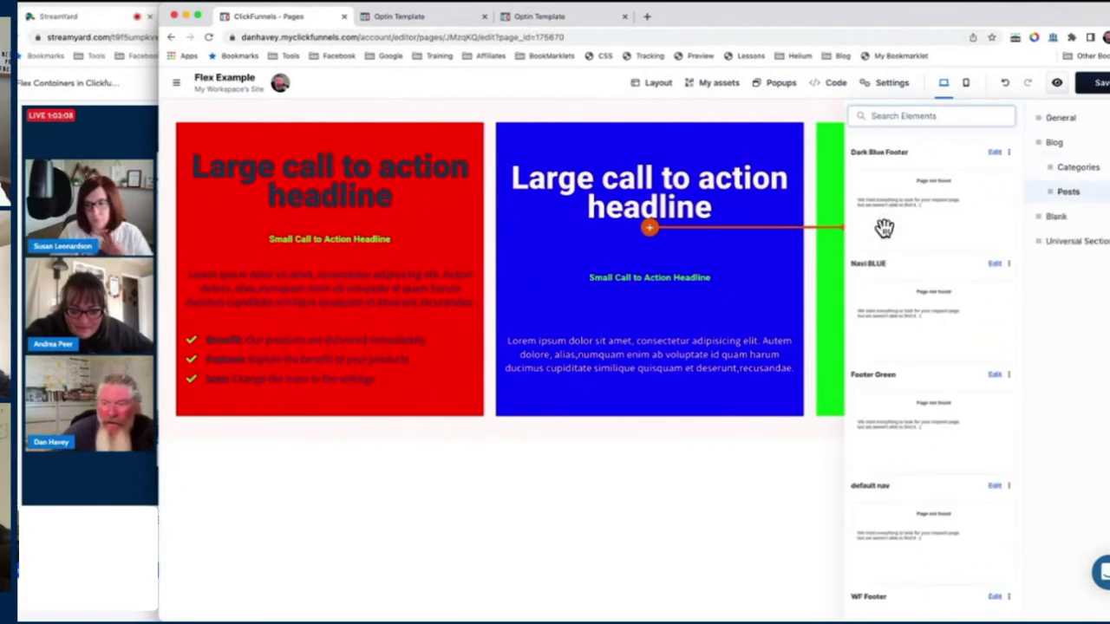
pyautogui.scroll(3, 884, 227)
pyautogui.click(884, 227)
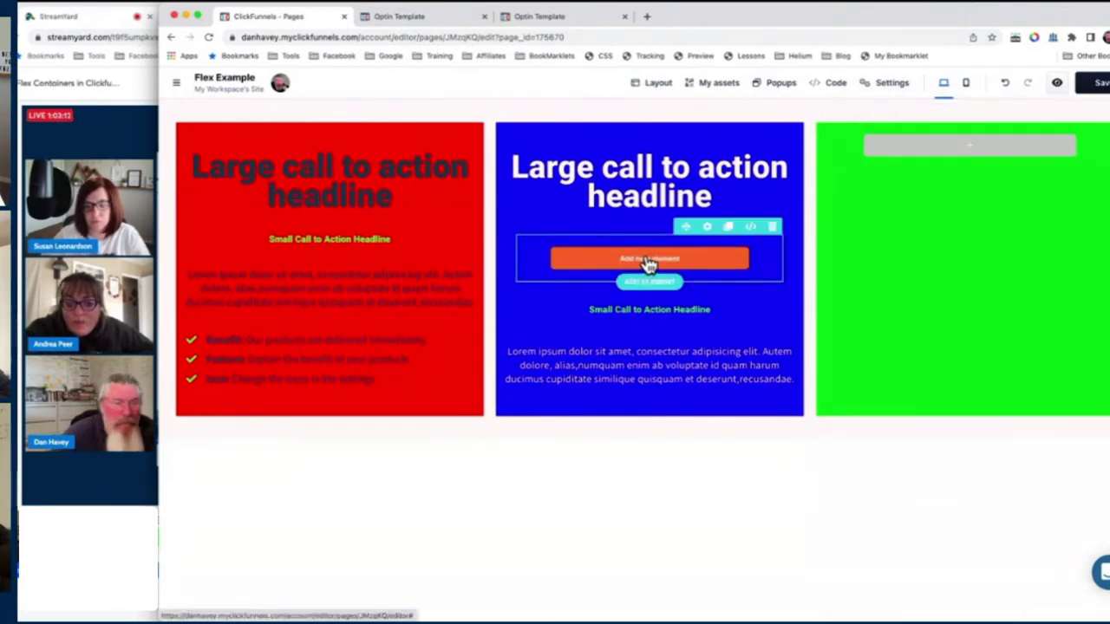
# - Add an Icon element inside the empty nested flex container below the blue container's headline
pyautogui.click(649, 260)
pyautogui.scroll(-3, 909, 303)
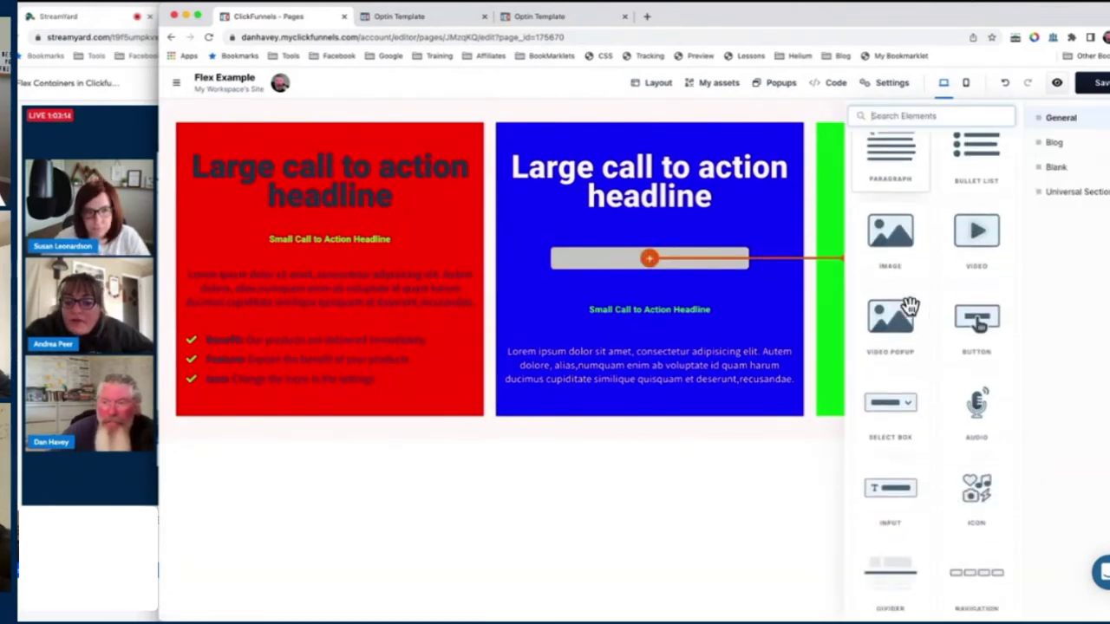
pyautogui.scroll(-2, 909, 303)
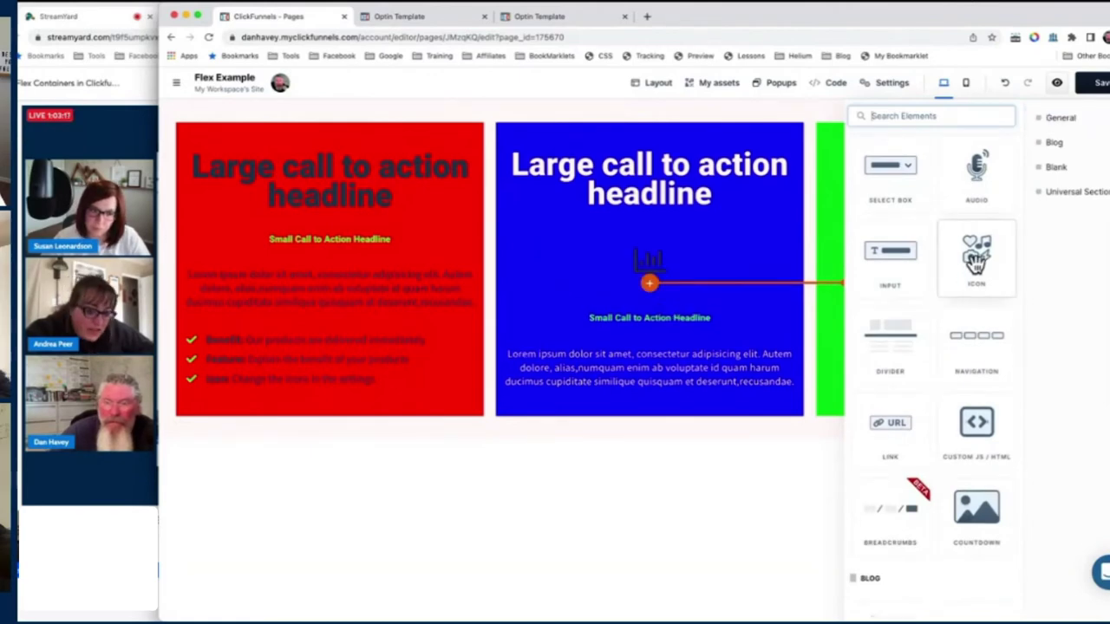
pyautogui.click(657, 273)
# - Set the colour of the new icon in the blue container to white (ffffff)
pyautogui.click(654, 262)
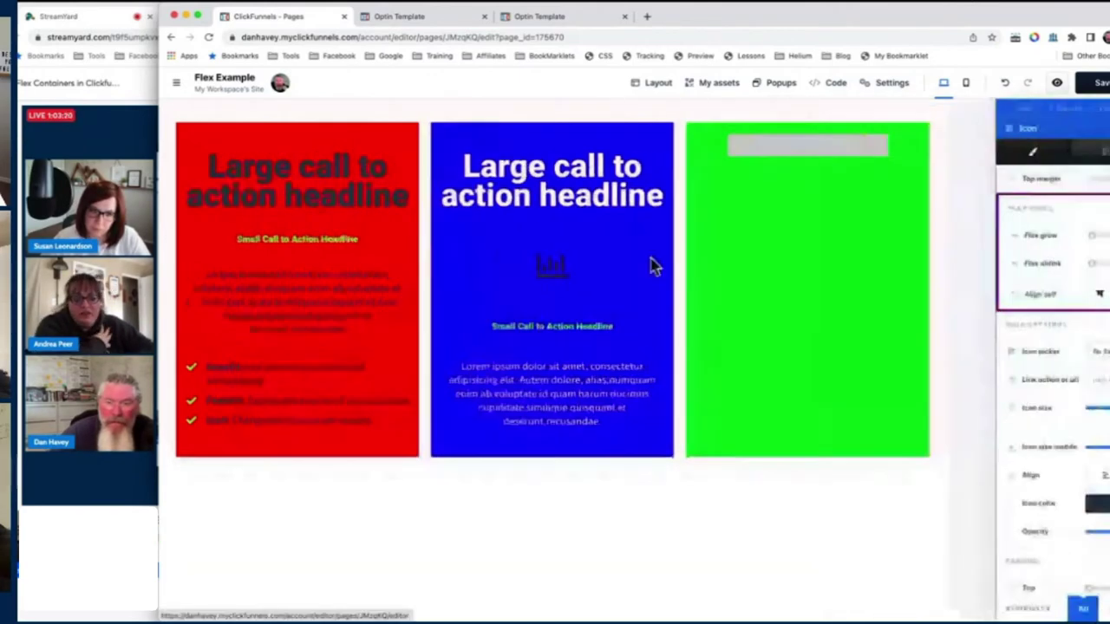
pyautogui.scroll(-2, 992, 437)
pyautogui.scroll(-1, 996, 451)
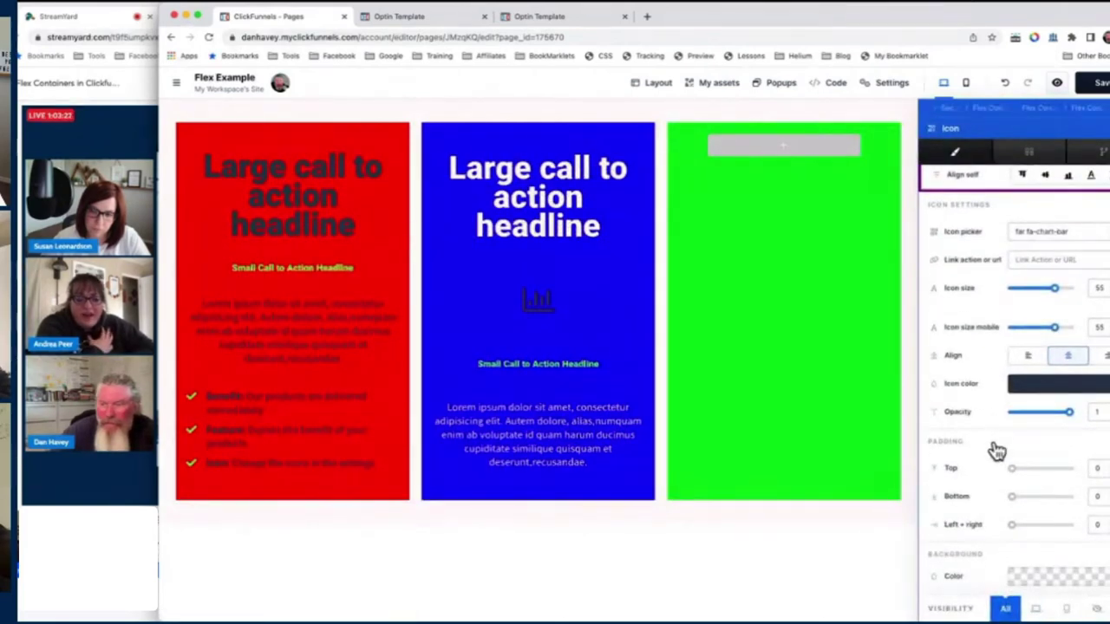
pyautogui.click(1021, 391)
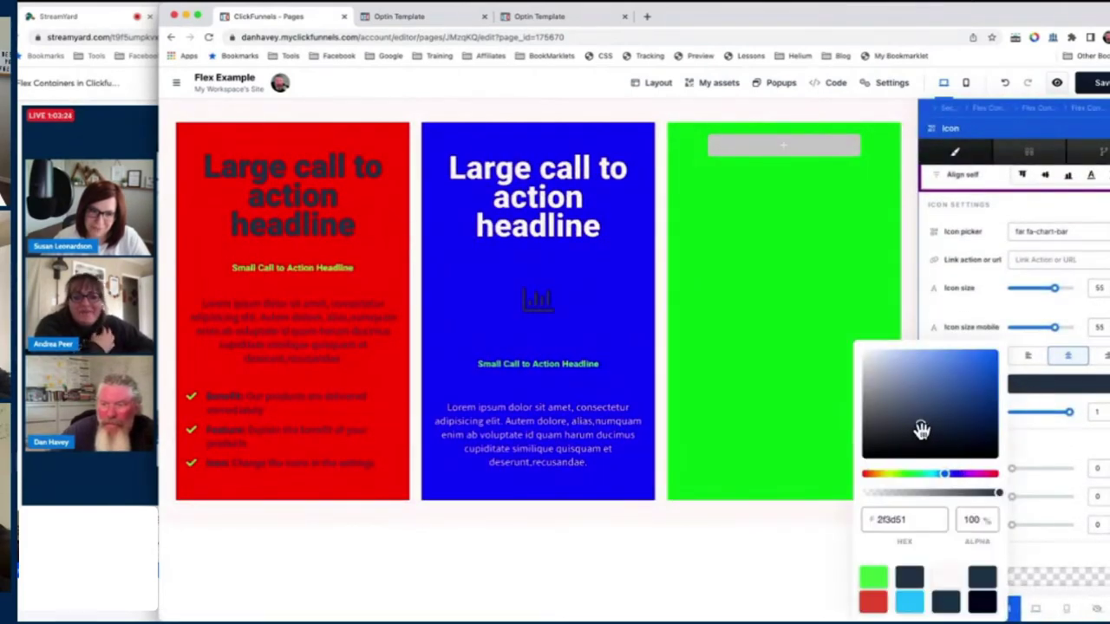
pyautogui.moveTo(914, 422); pyautogui.dragTo(858, 349)
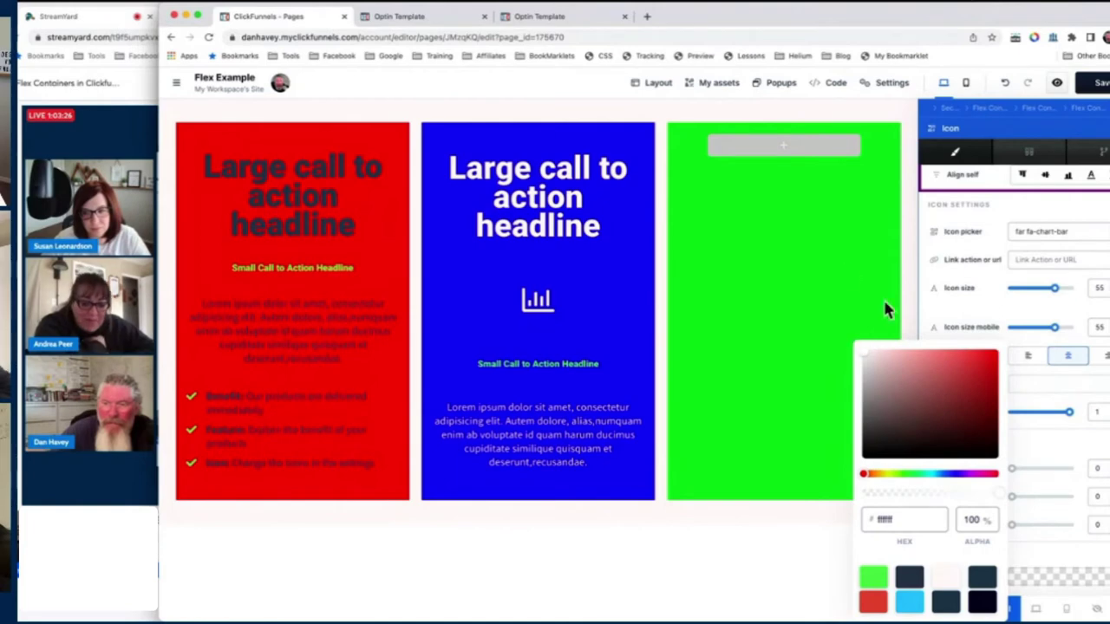
pyautogui.click(526, 305)
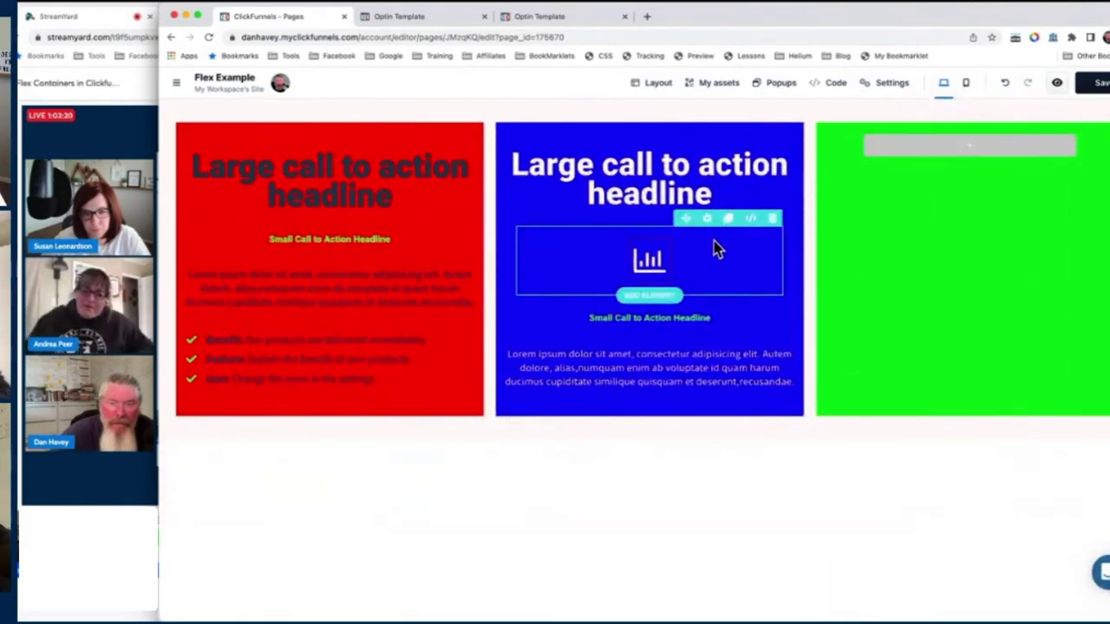
# - Change the blue container's chart icon to the round Facebook icon, fab fa-facebook
pyautogui.moveTo(650, 265)
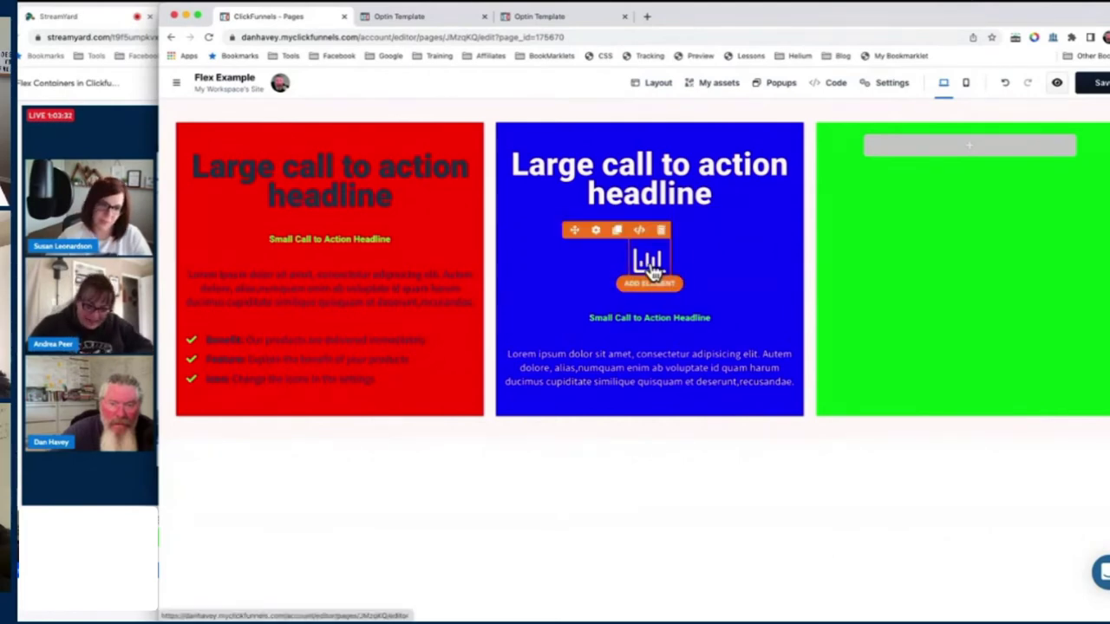
pyautogui.click(596, 231)
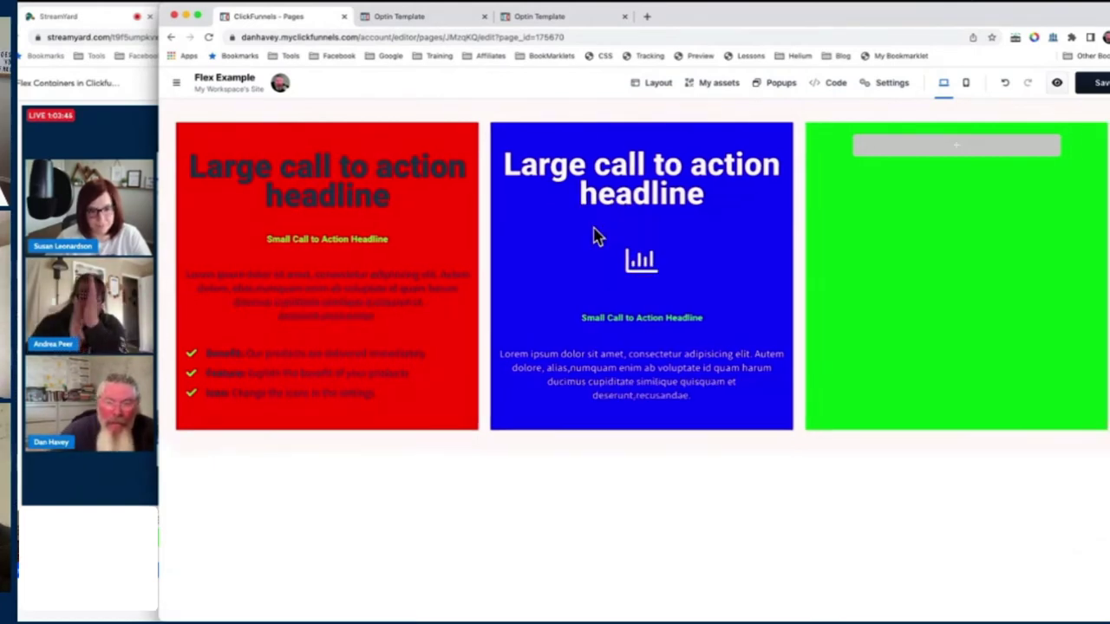
pyautogui.click(1051, 351)
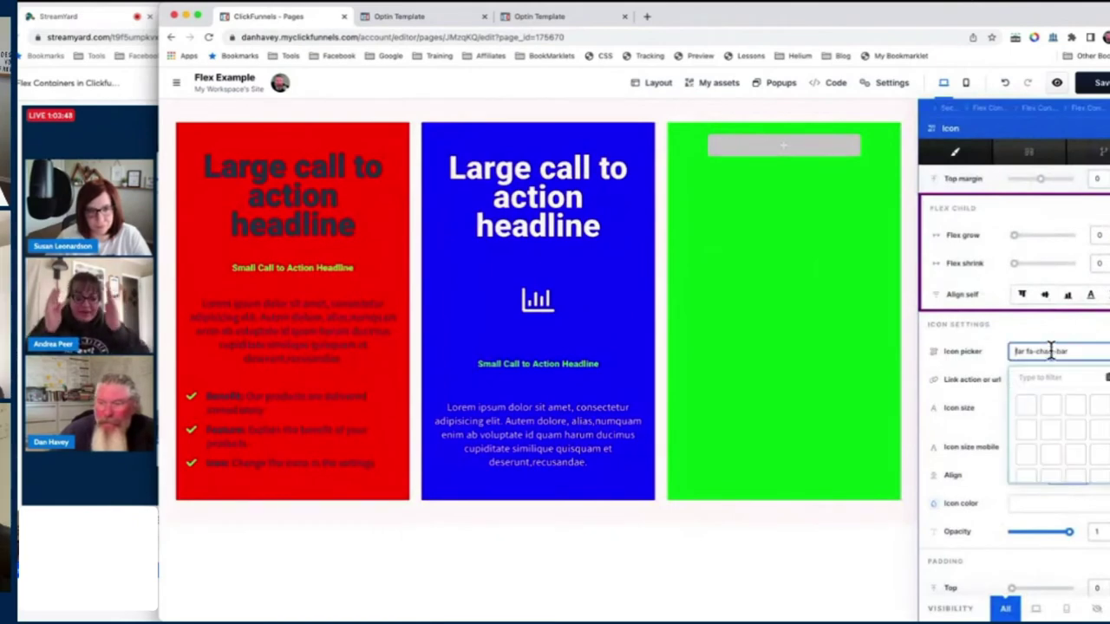
pyautogui.click(1052, 379)
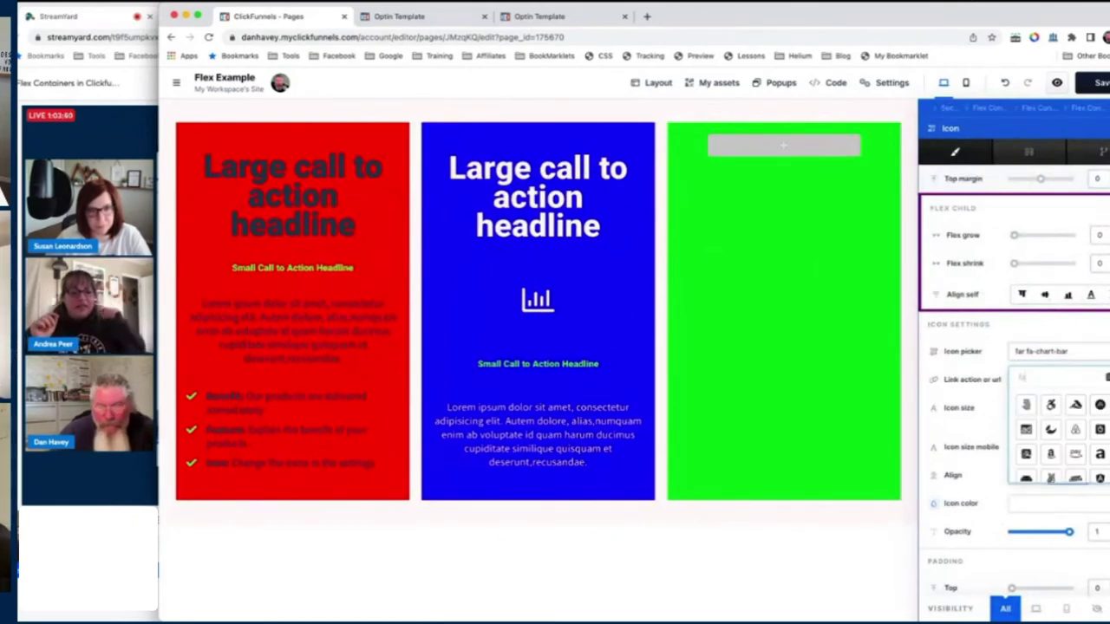
pyautogui.write('face')
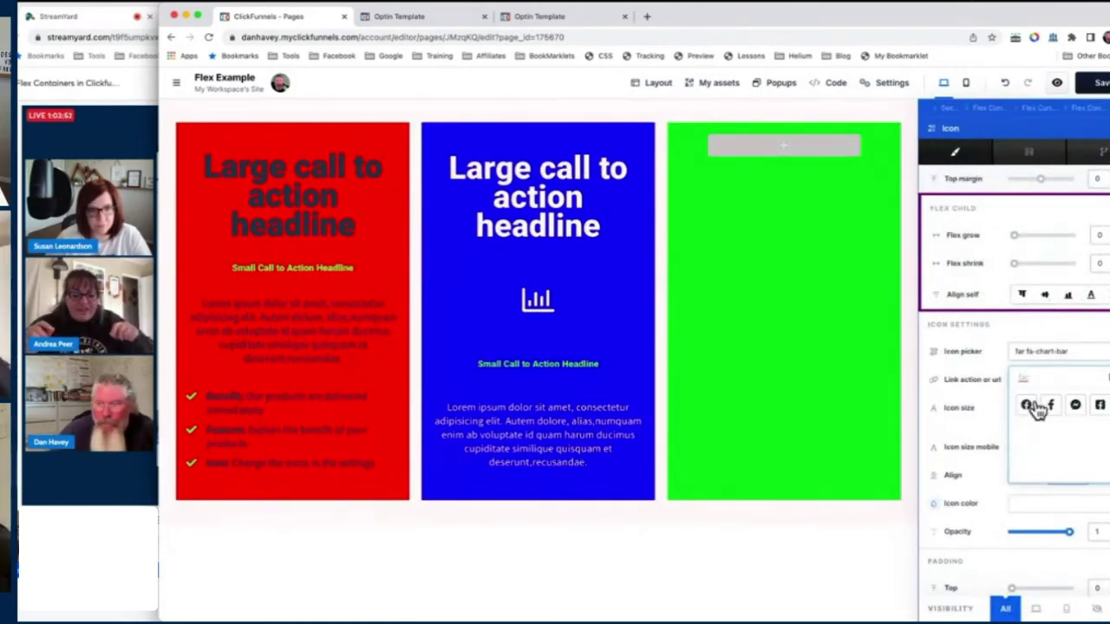
pyautogui.click(1029, 408)
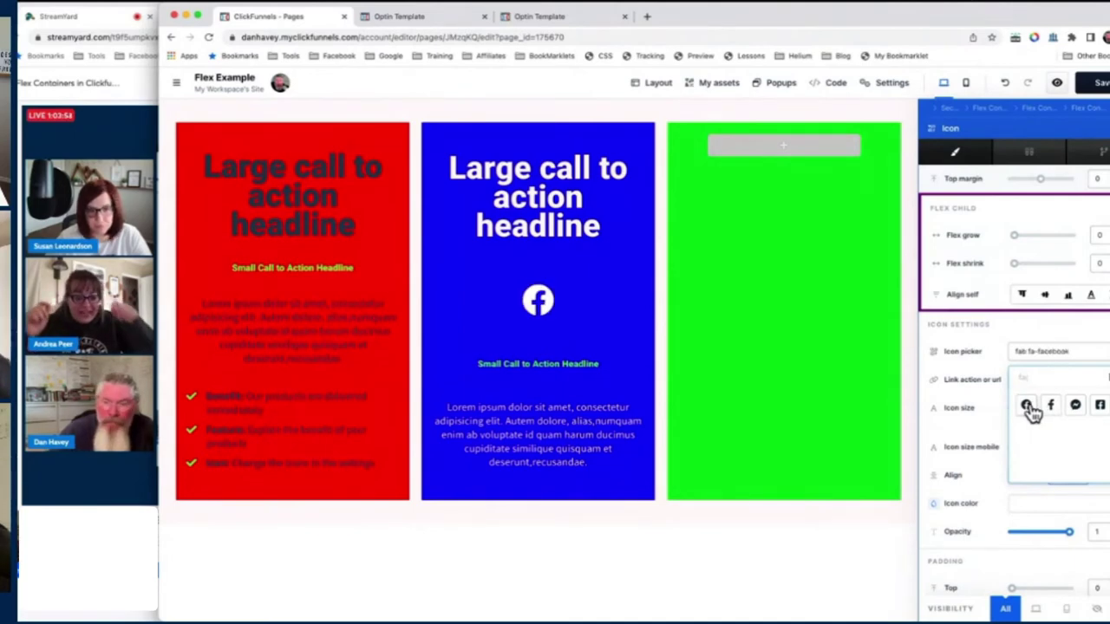
# - Clone the Facebook icon twice inside the nested flex container to make a row of three
pyautogui.click(539, 305)
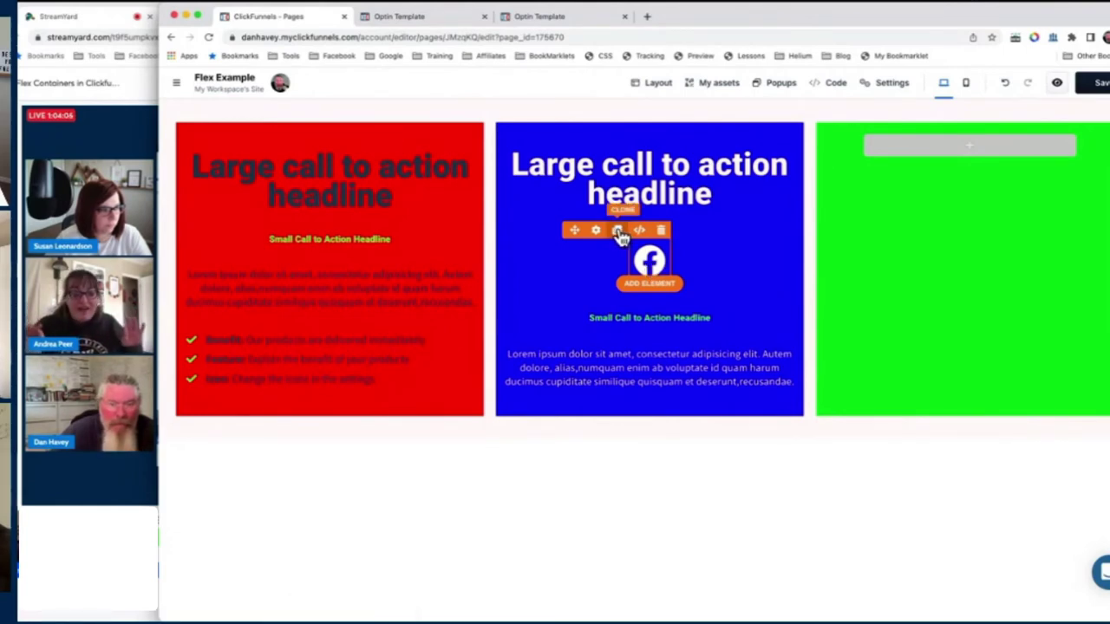
pyautogui.click(617, 230)
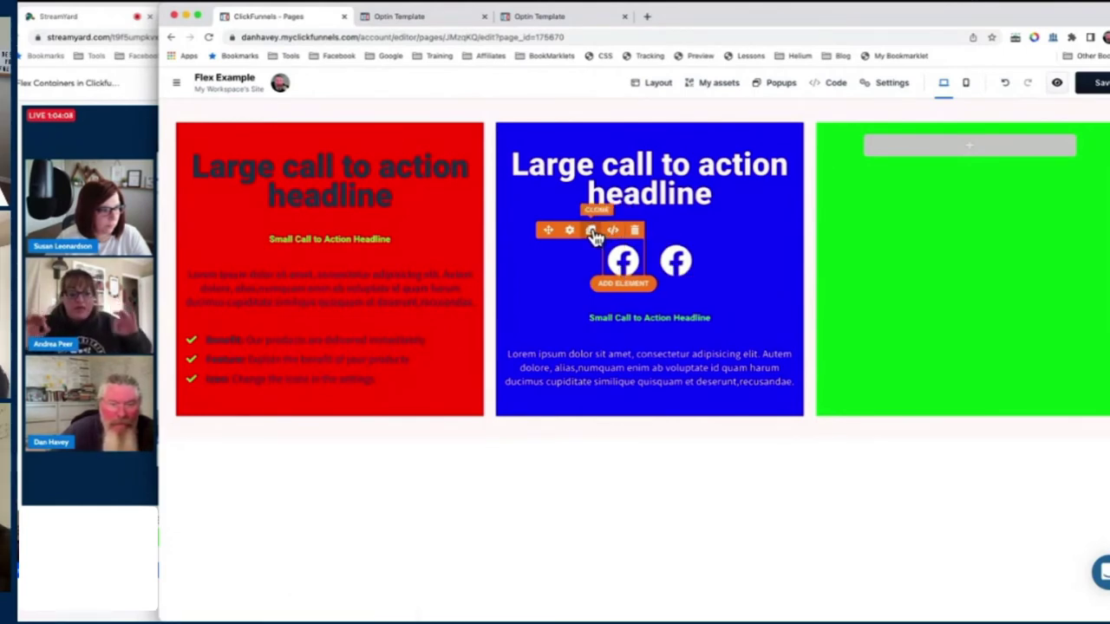
pyautogui.click(592, 230)
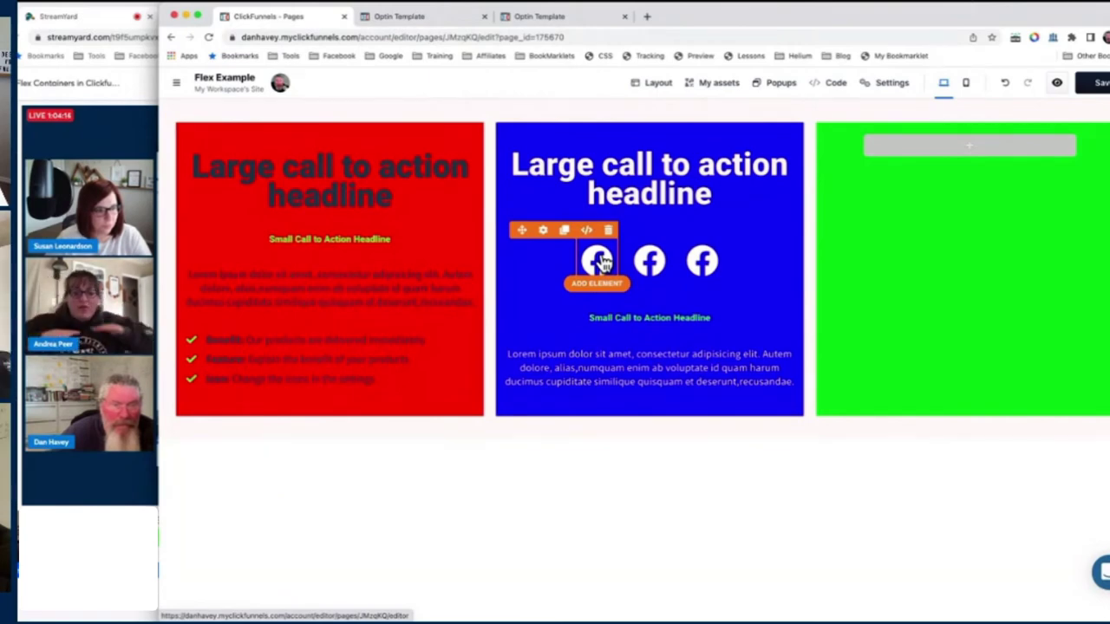
# - Examine the link action choices available for the first Facebook icon, leaving its link empty
pyautogui.click(587, 253)
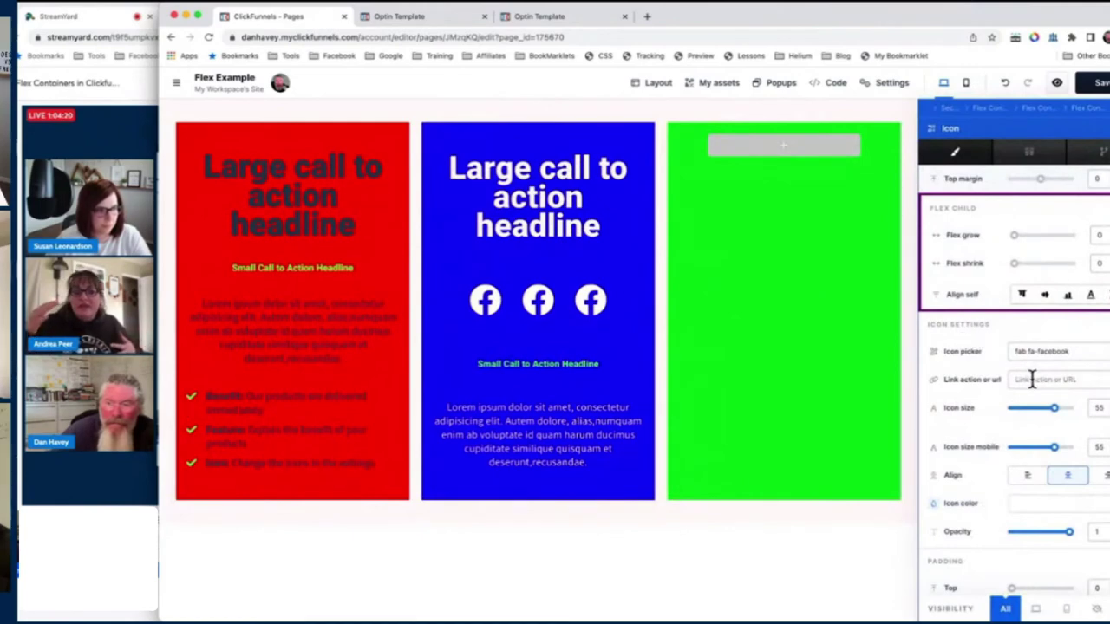
pyautogui.click(1083, 380)
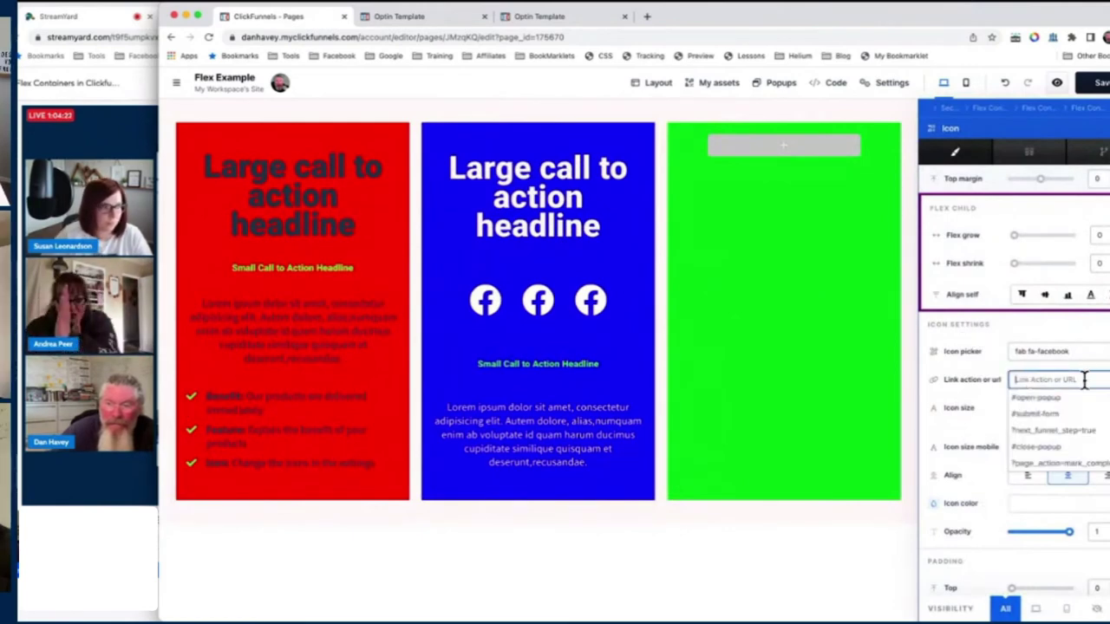
pyautogui.click(1090, 332)
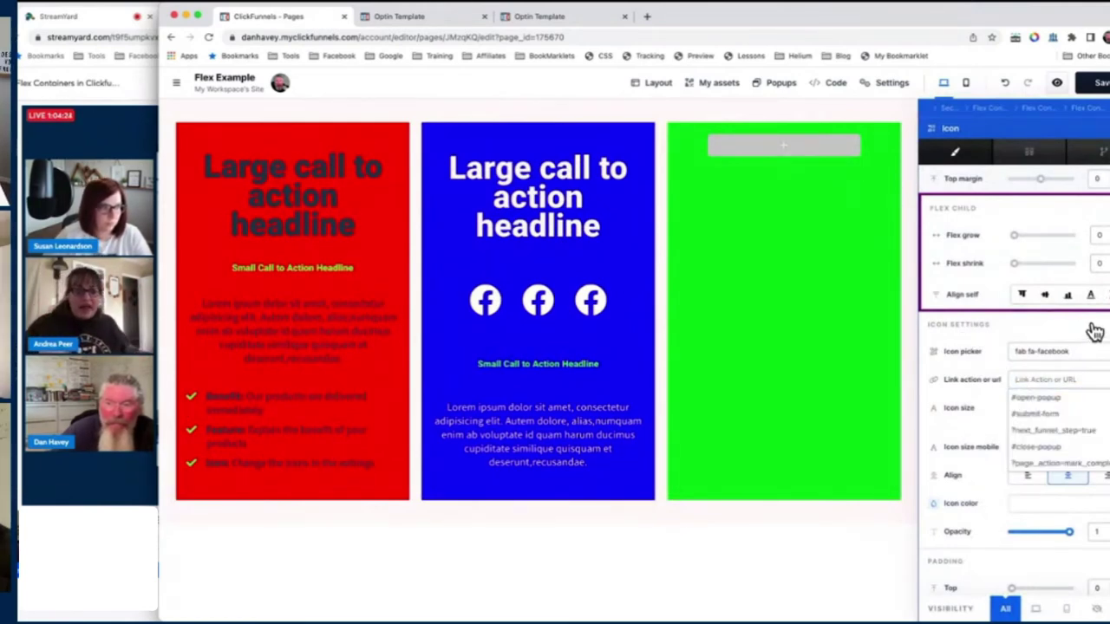
pyautogui.click(800, 343)
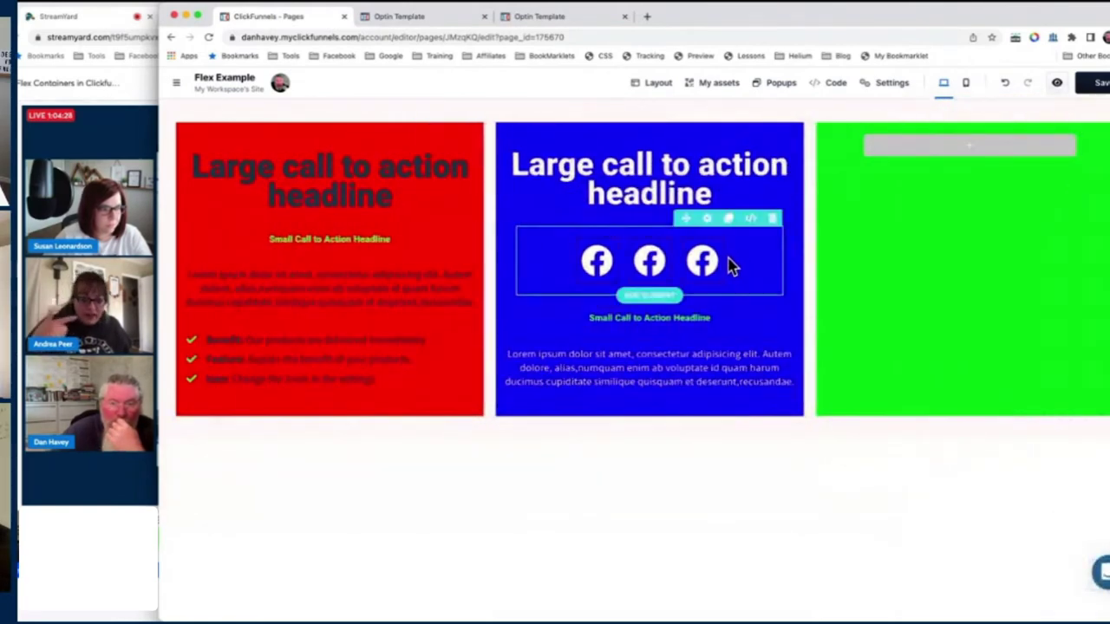
# - Reduce the gap of the nested flex container holding the three Facebook icons to about 0.48
pyautogui.click(707, 221)
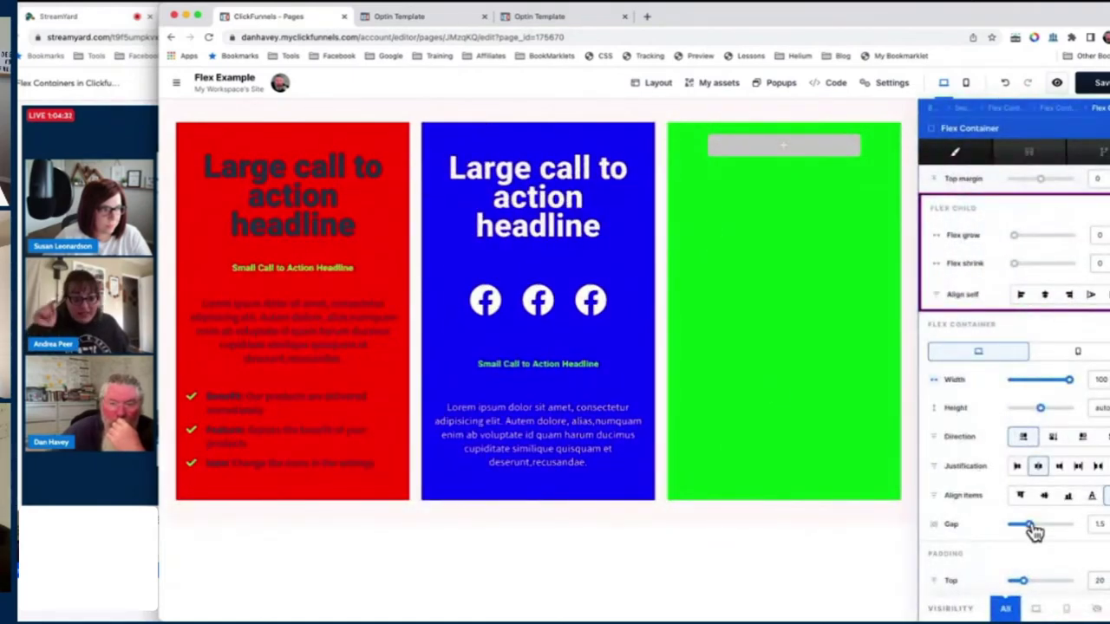
pyautogui.moveTo(1034, 531)
pyautogui.mouseDown()
pyautogui.moveTo(1061, 530)
pyautogui.moveTo(1018, 534)
pyautogui.mouseUp()
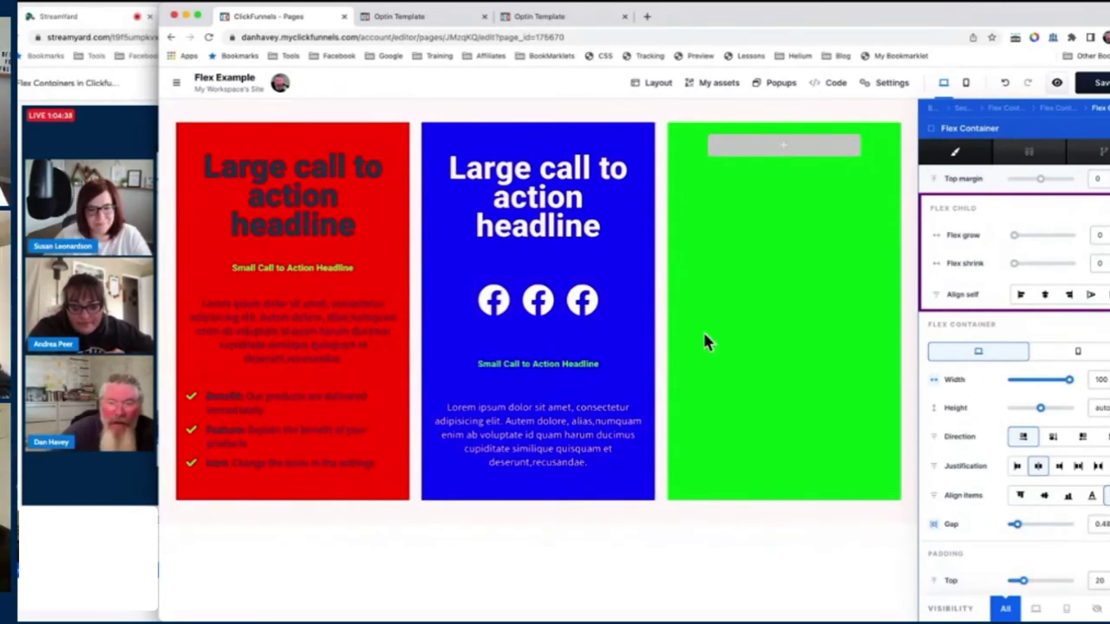
pyautogui.press('Escape')
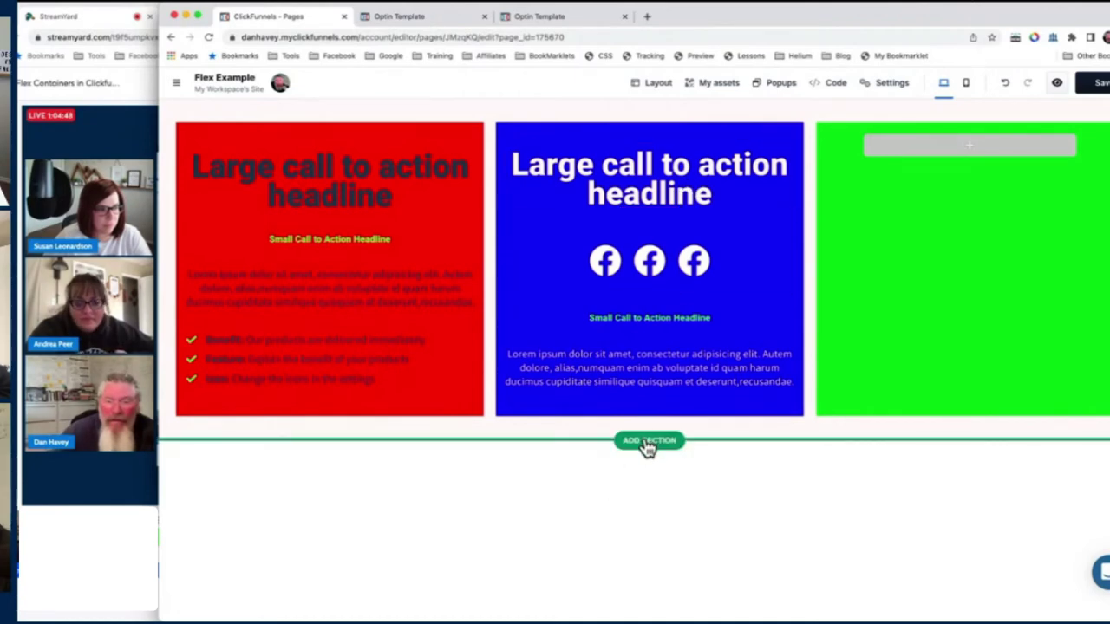
# - Add a blank full-page section below the coloured columns and insert a three-column row in it
pyautogui.click(649, 442)
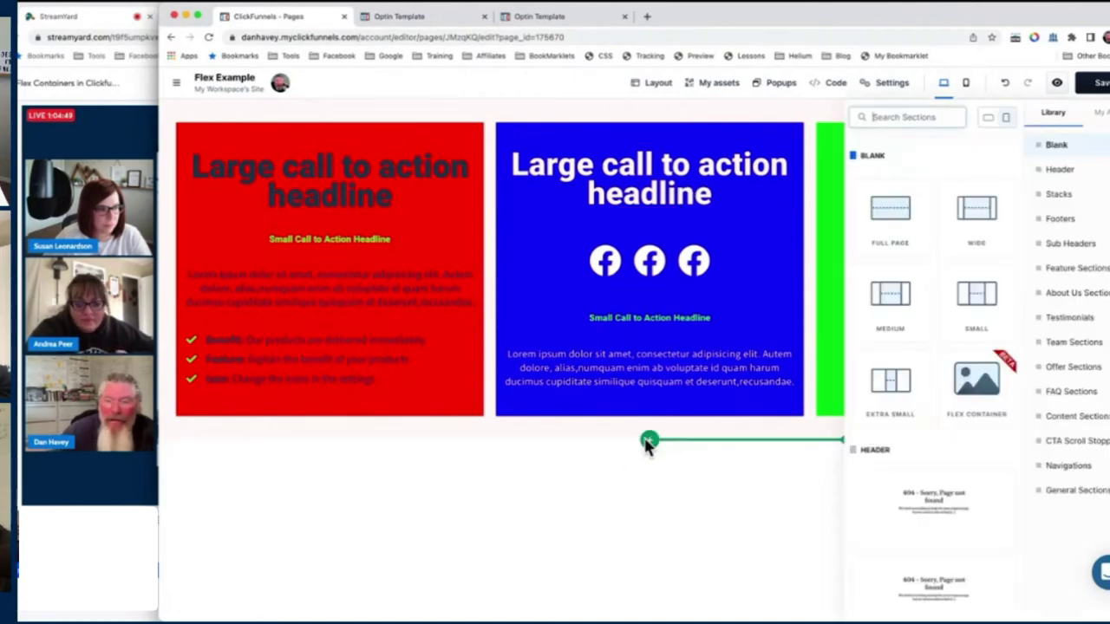
pyautogui.click(891, 236)
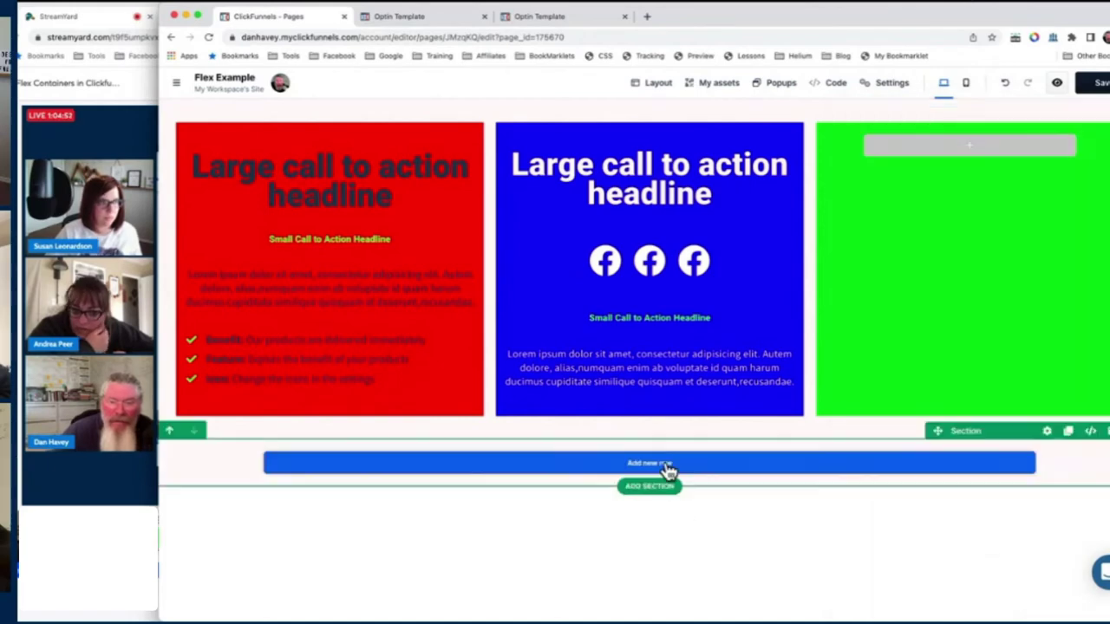
pyautogui.click(666, 469)
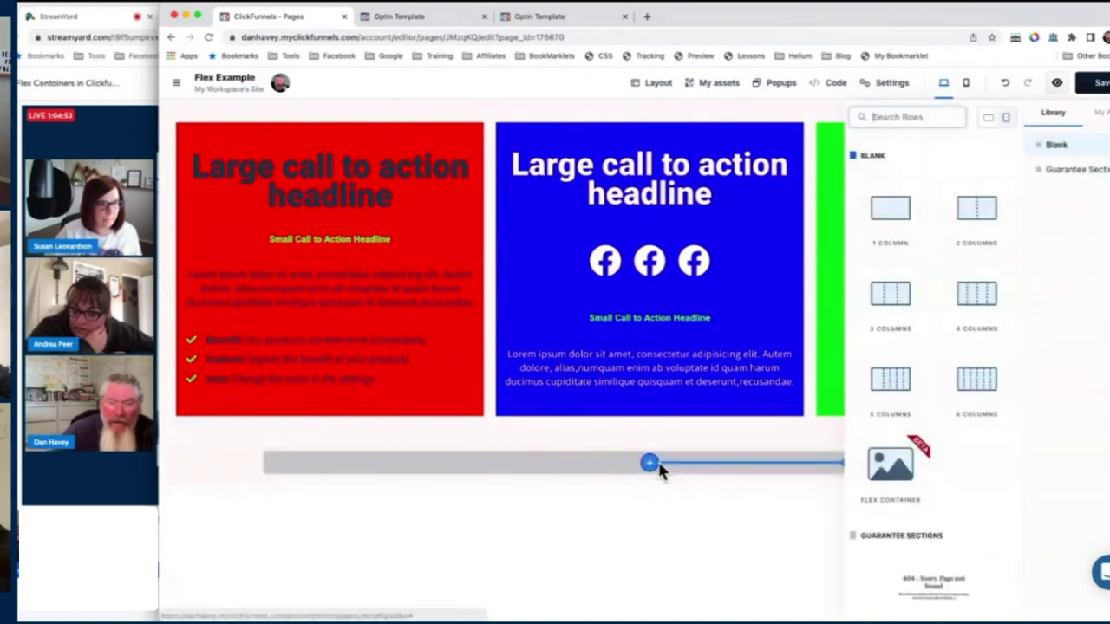
pyautogui.click(892, 293)
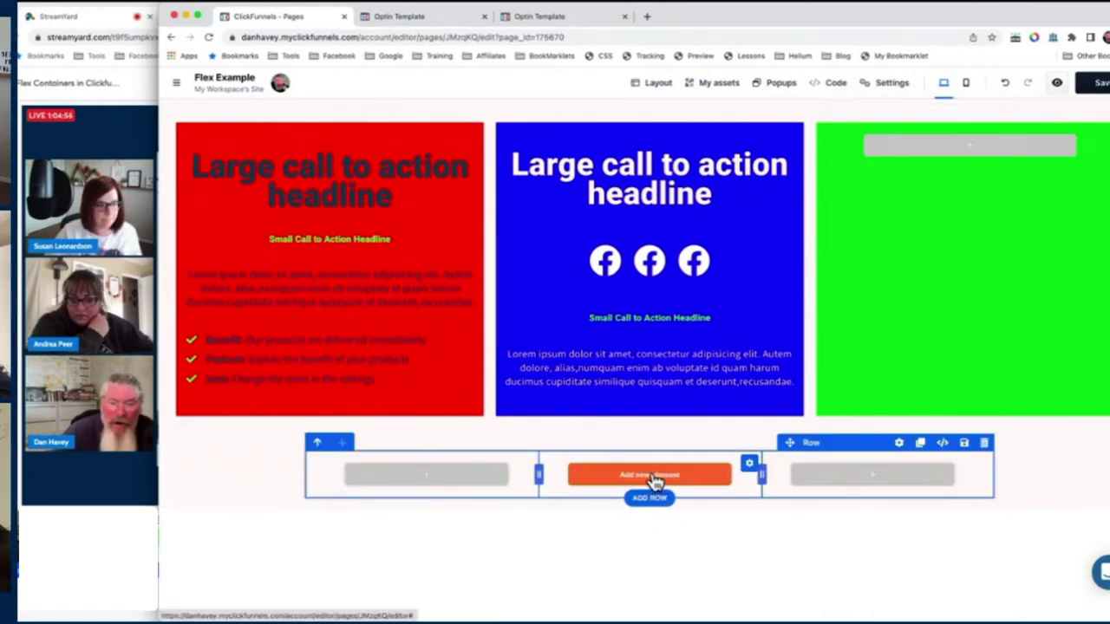
# - Add a paragraph to the new row's middle column and a flex container directly beneath it
pyautogui.click(649, 475)
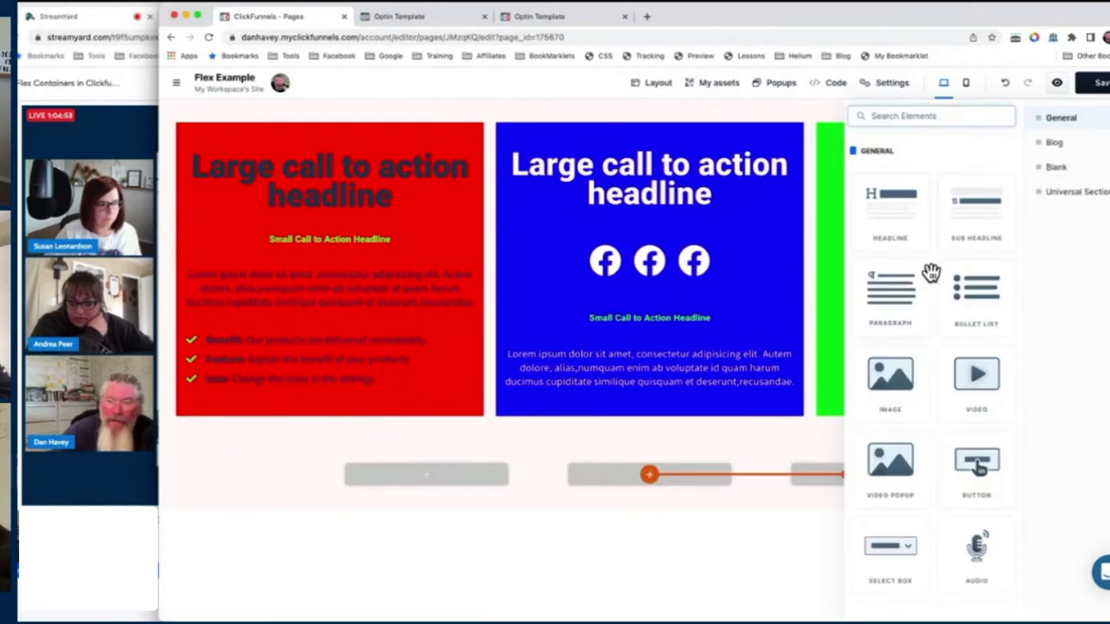
pyautogui.click(898, 292)
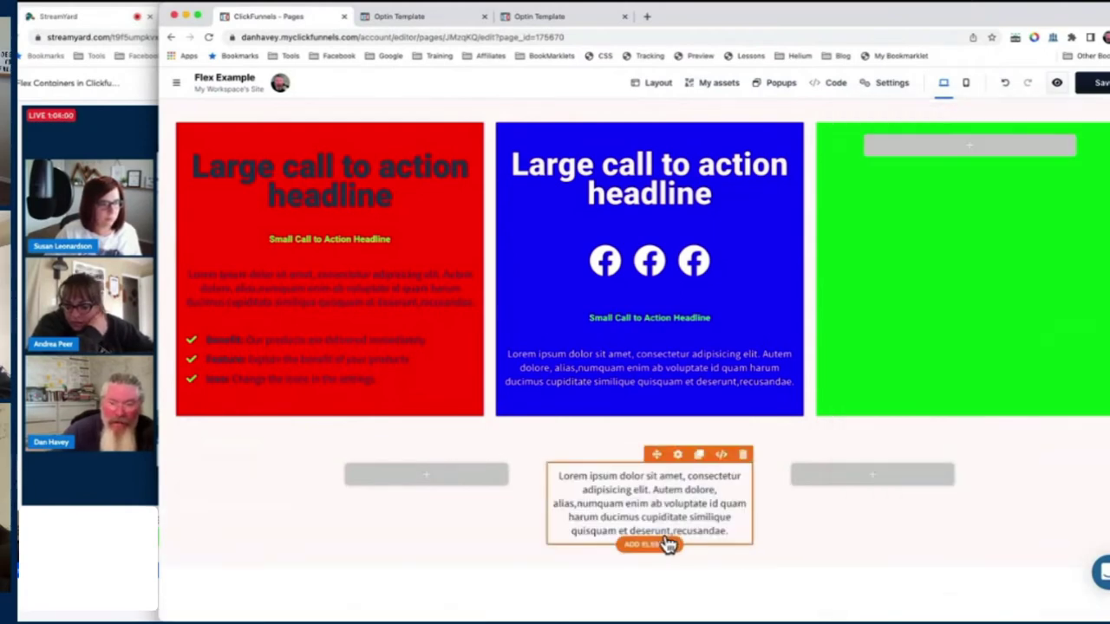
pyautogui.click(651, 545)
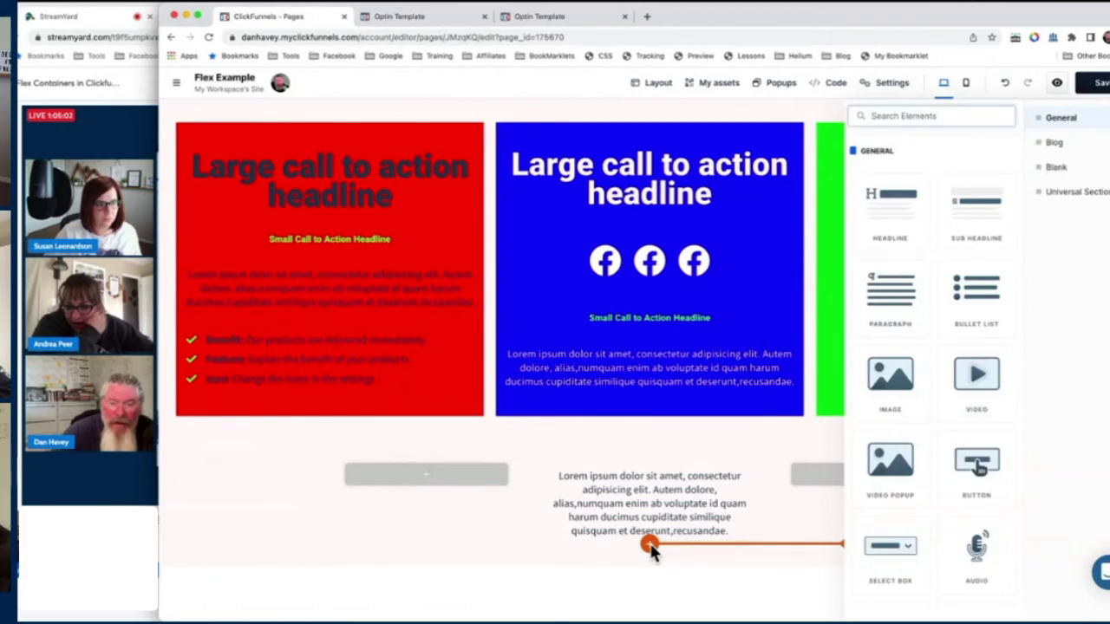
pyautogui.scroll(-10, 868, 425)
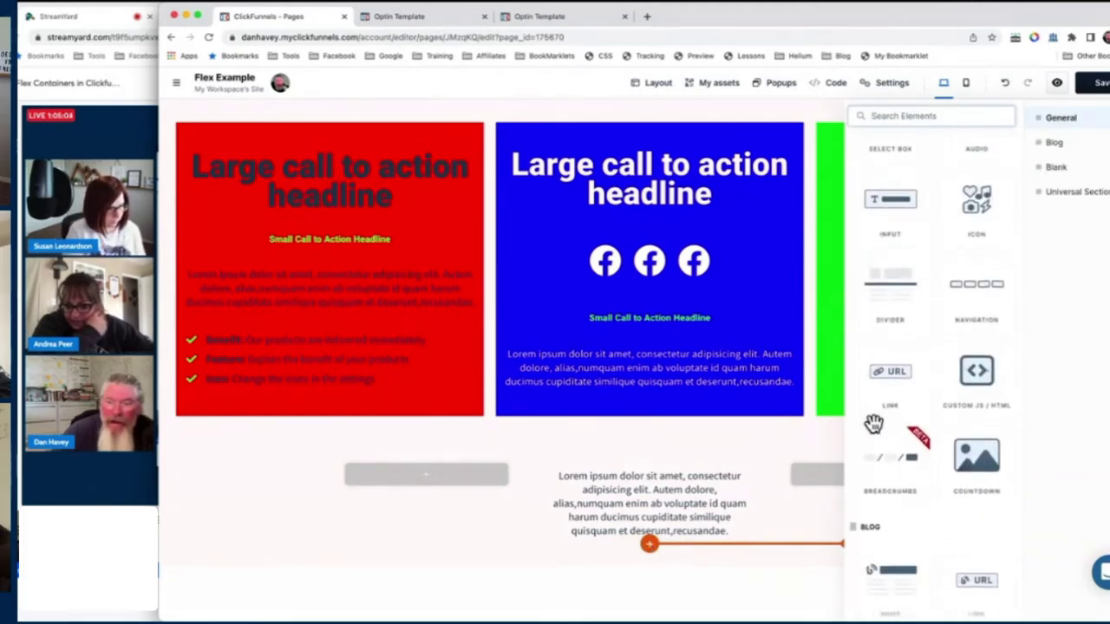
pyautogui.scroll(-12, 873, 424)
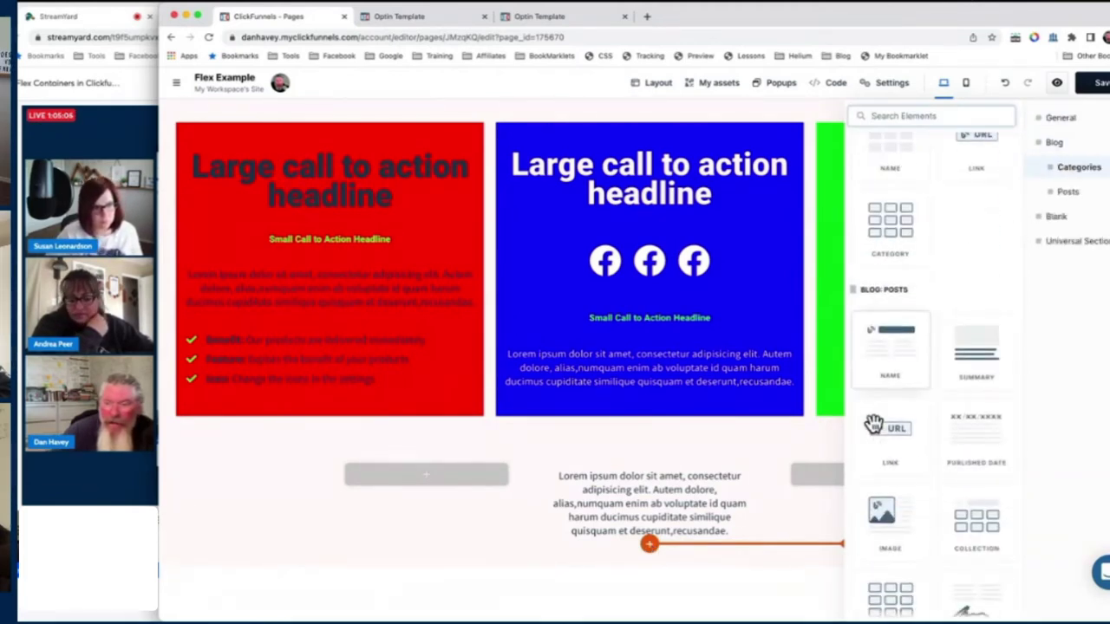
pyautogui.scroll(-6, 874, 425)
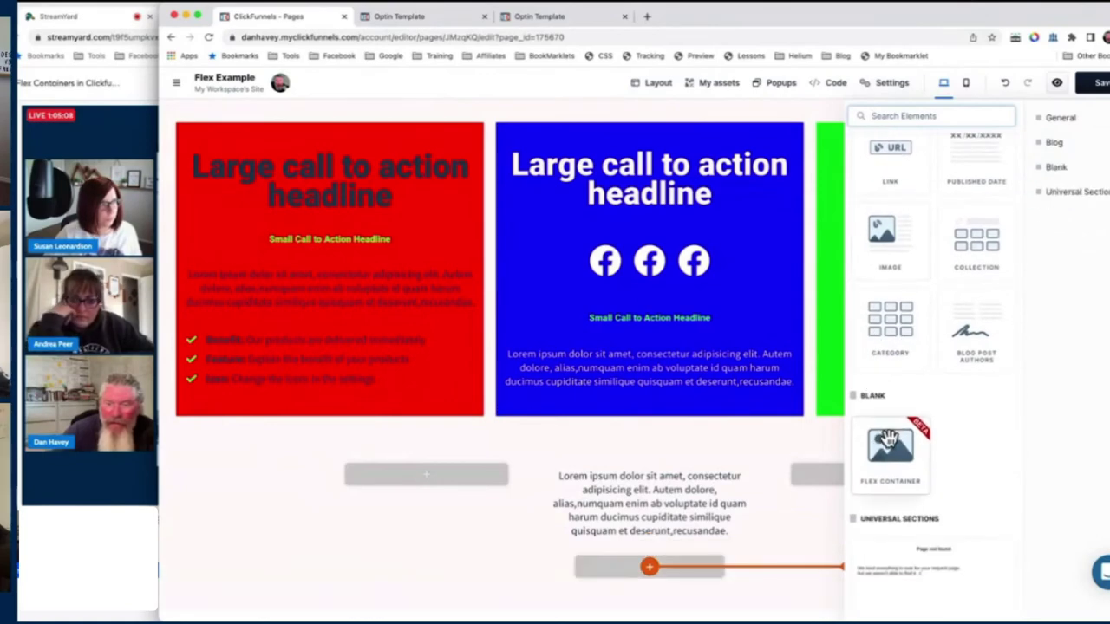
# - Place an Icon element in the flex container below the paragraph and clone it twice to make three icons
pyautogui.click(652, 568)
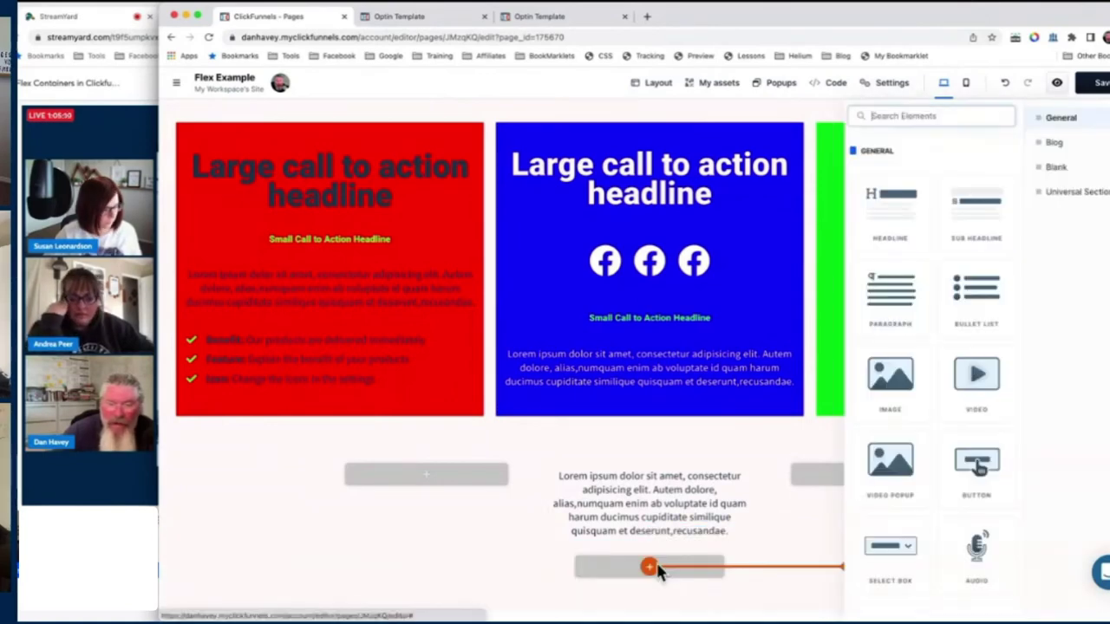
pyautogui.scroll(-3, 946, 382)
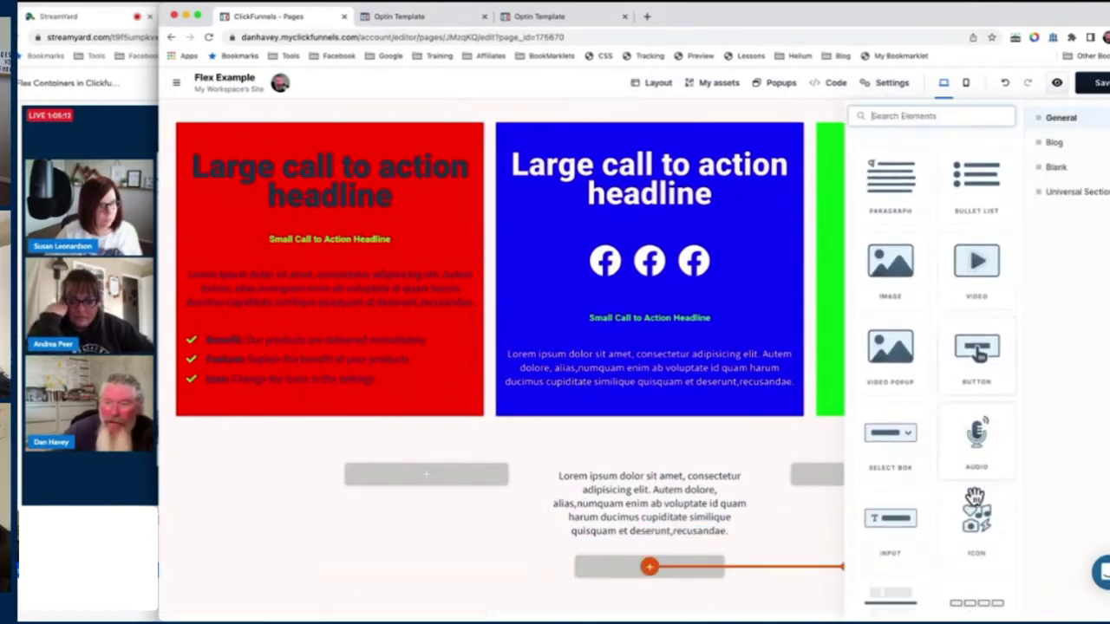
pyautogui.moveTo(975, 496); pyautogui.dragTo(663, 592)
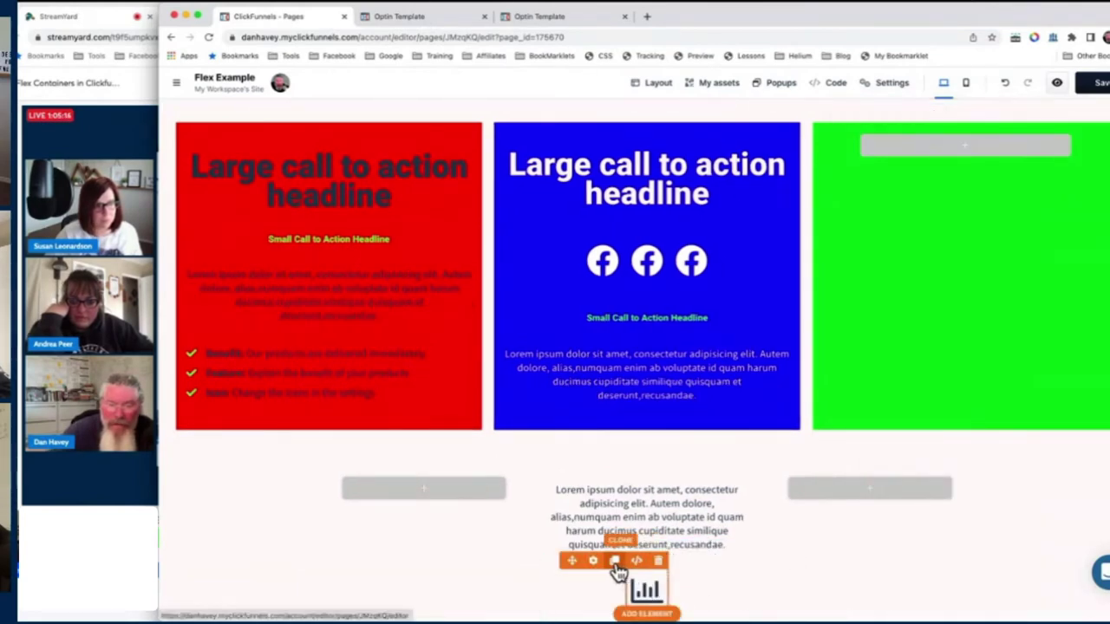
pyautogui.click(615, 562)
pyautogui.click(592, 562)
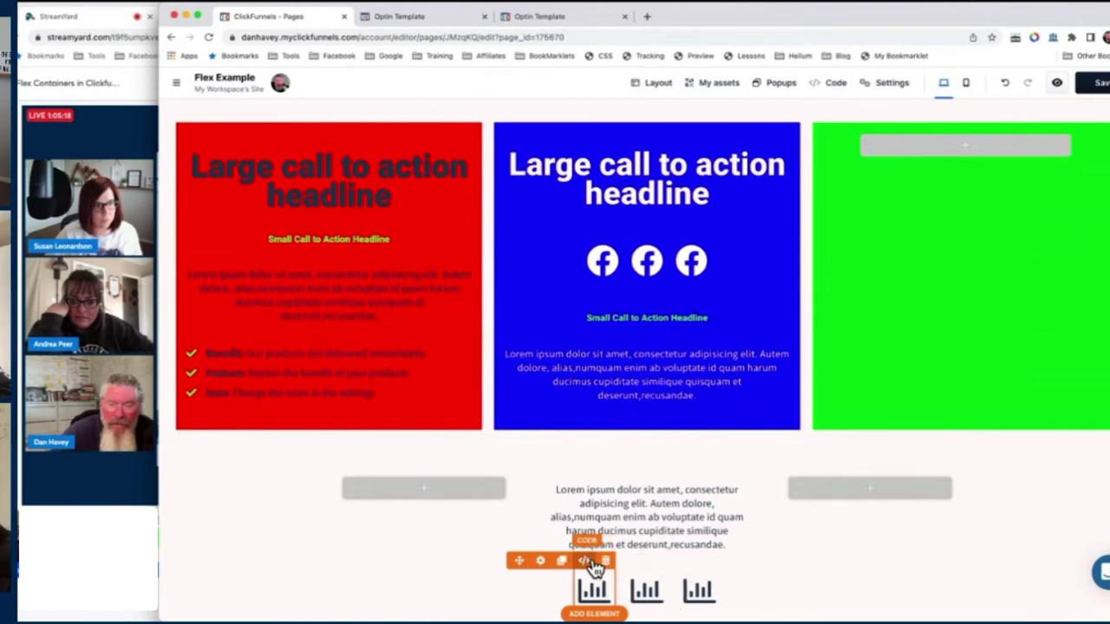
# - Switch the page to the mobile view and examine how the coloured columns and the Facebook icons stack
pyautogui.click(687, 559)
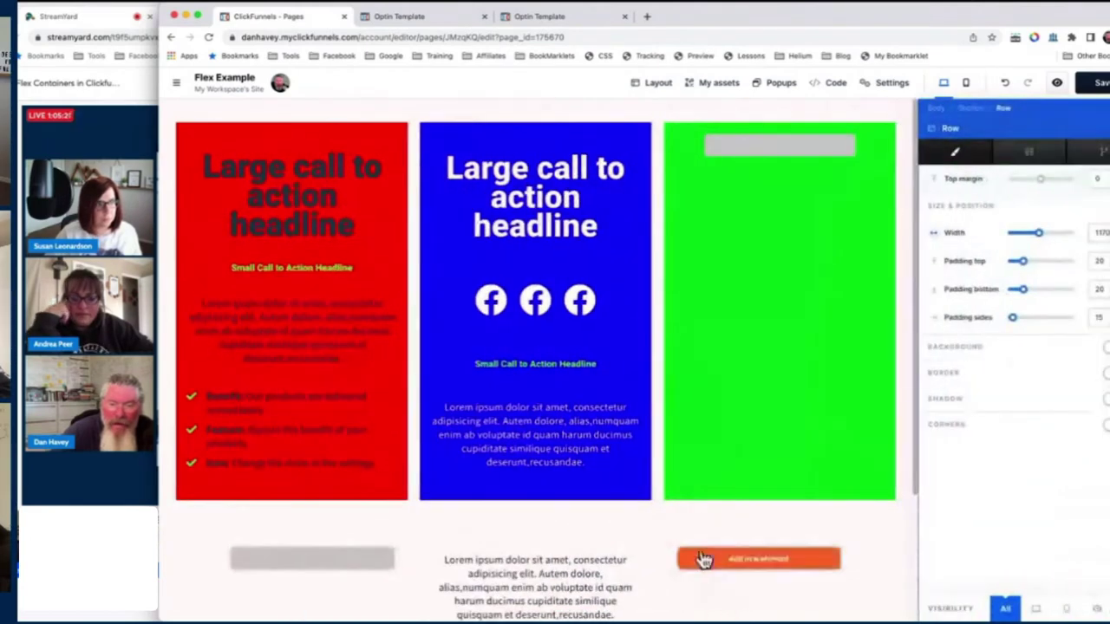
pyautogui.click(637, 540)
pyautogui.scroll(-2, 636, 538)
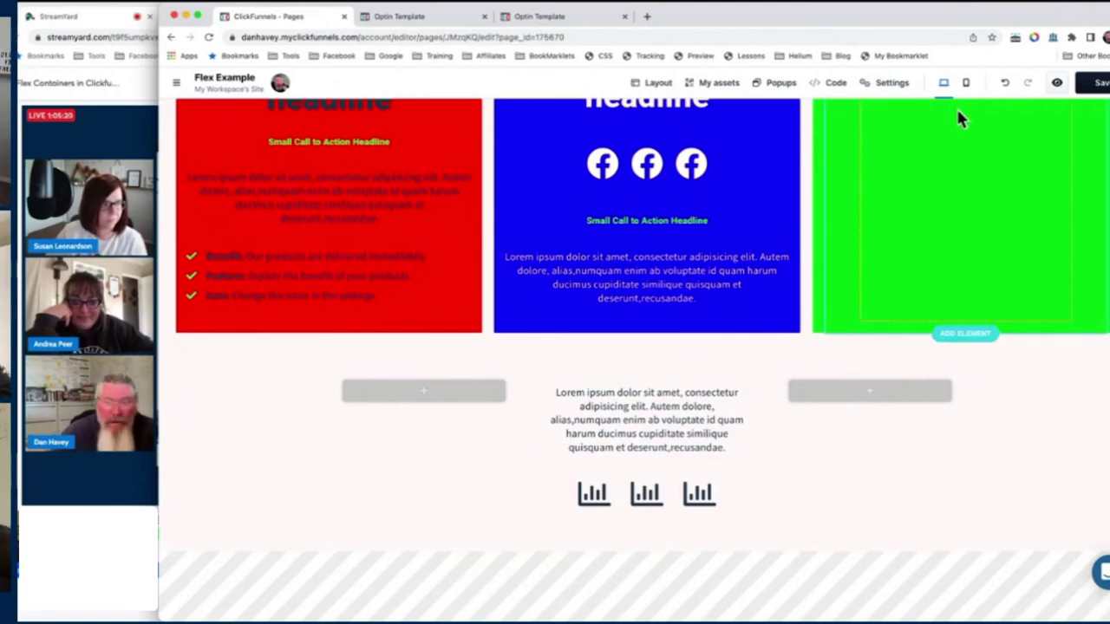
pyautogui.click(967, 83)
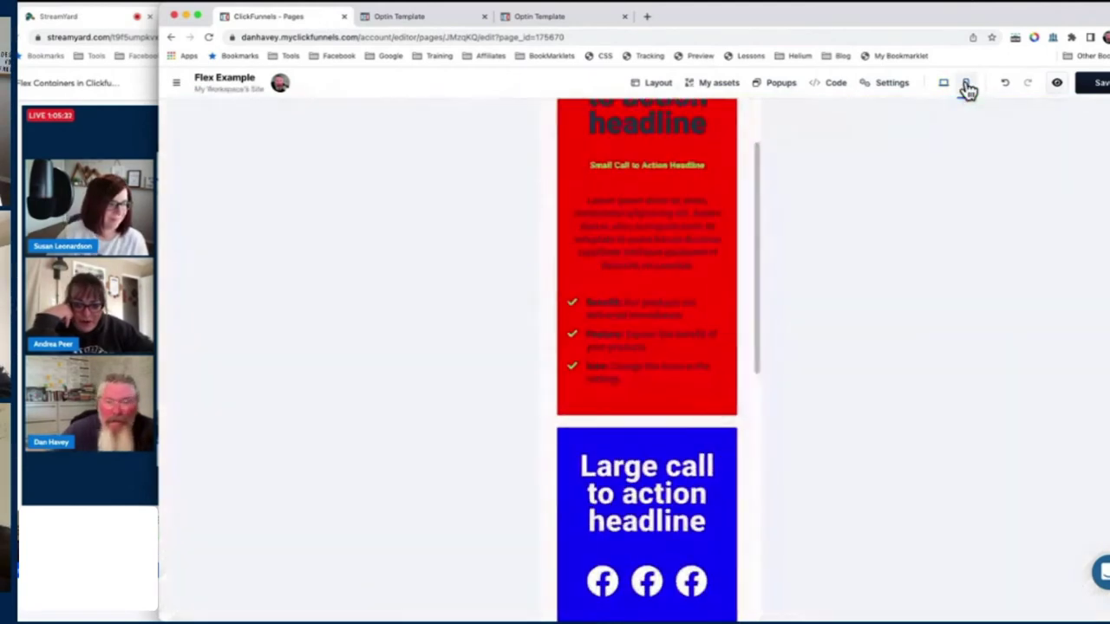
pyautogui.scroll(-5, 696, 366)
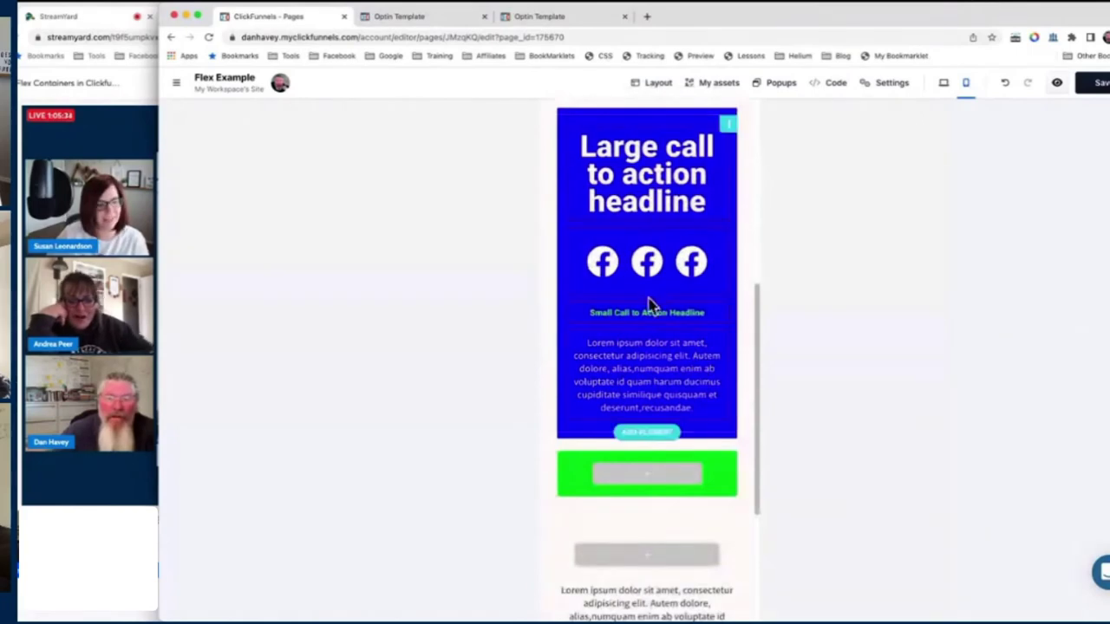
pyautogui.scroll(-1, 681, 293)
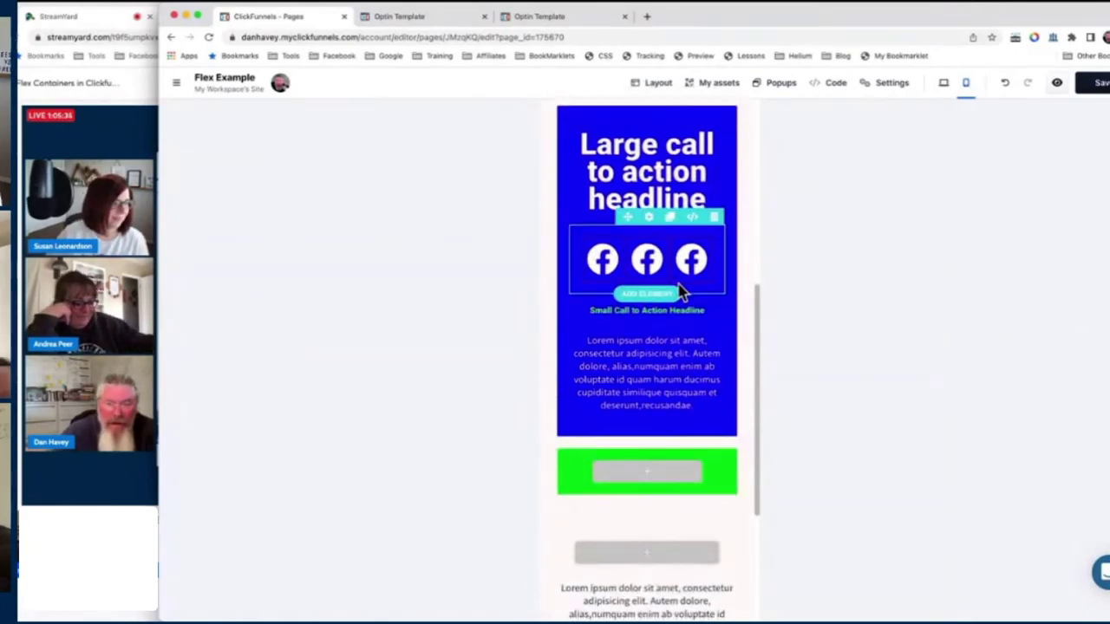
# - Try a vertical direction for the Facebook icons' flex container in the mobile layout, restore the horizontal direction, and return to the desktop view
pyautogui.click(654, 227)
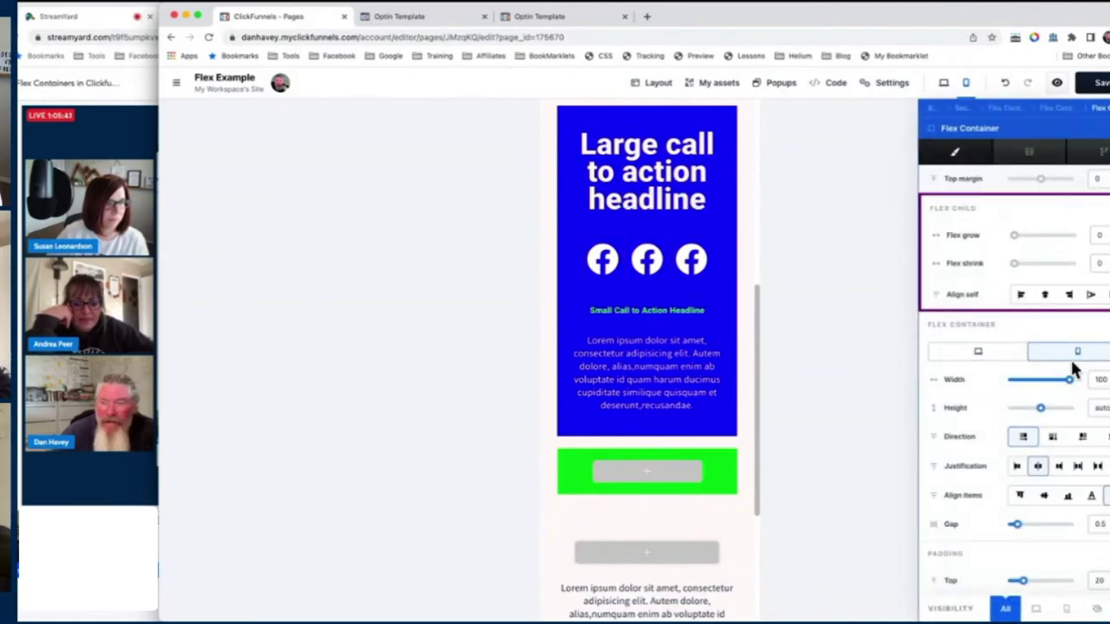
pyautogui.click(1053, 437)
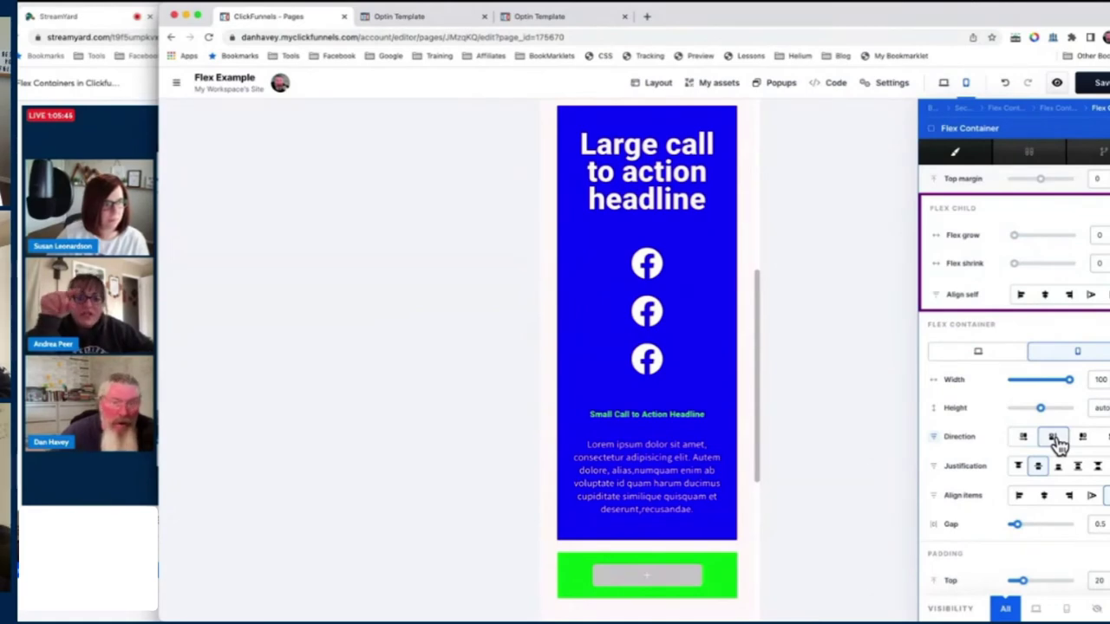
pyautogui.click(1025, 438)
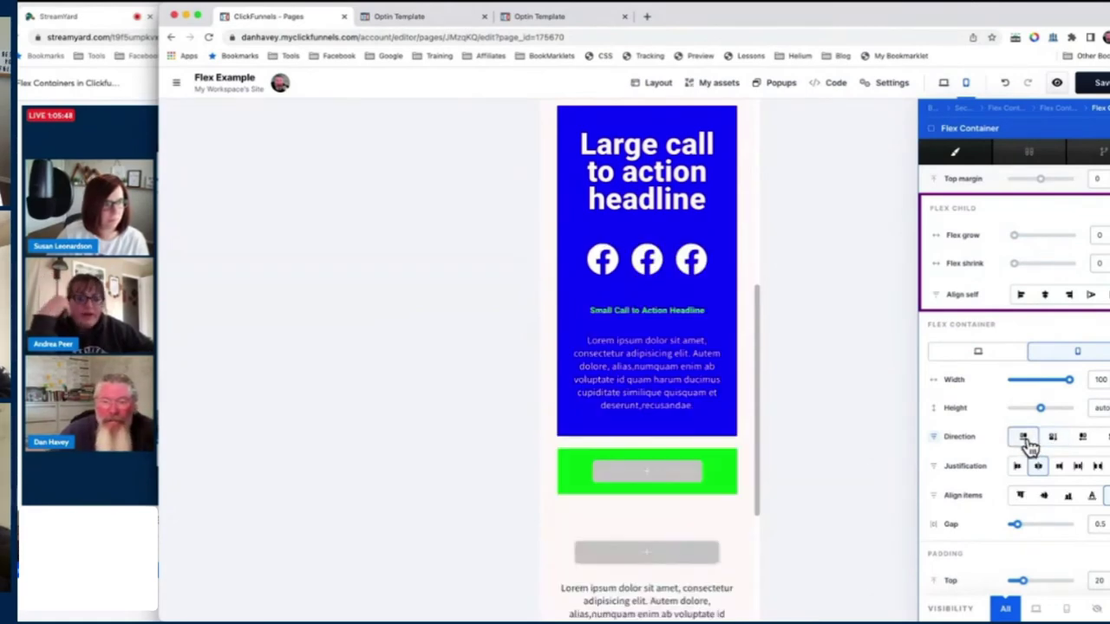
pyautogui.click(945, 83)
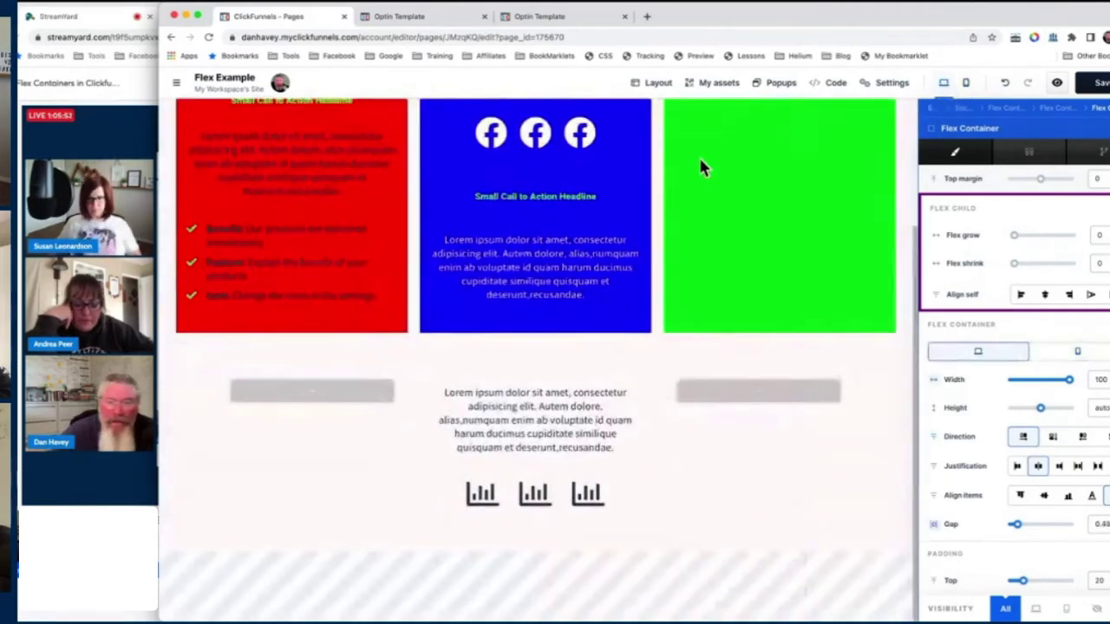
# - Add a nested flex container inside the green column
pyautogui.scroll(3, 583, 254)
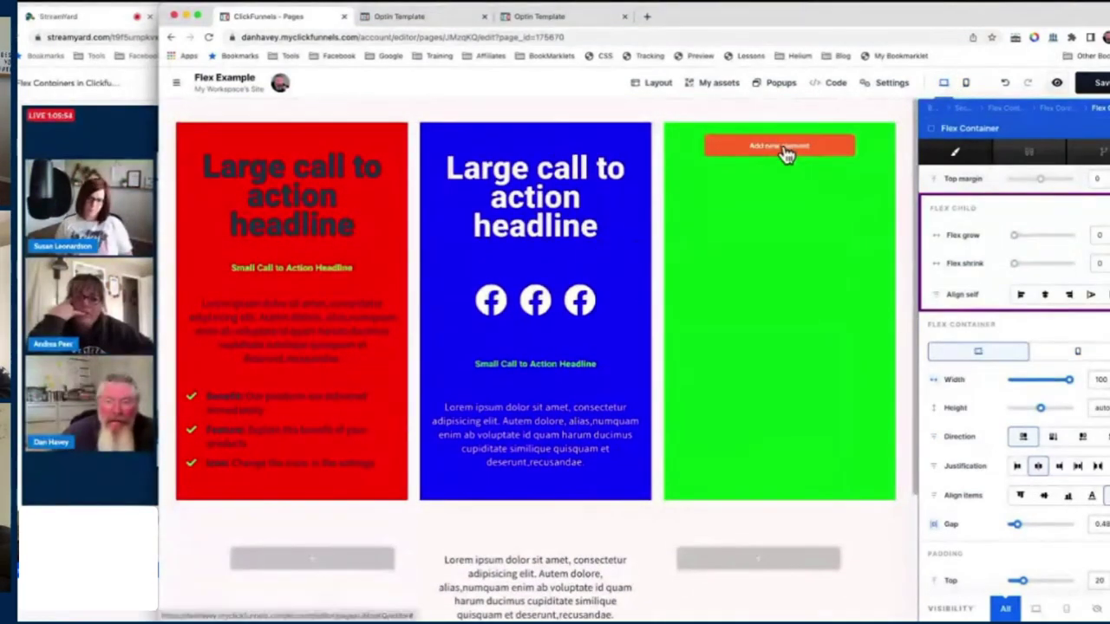
pyautogui.click(780, 148)
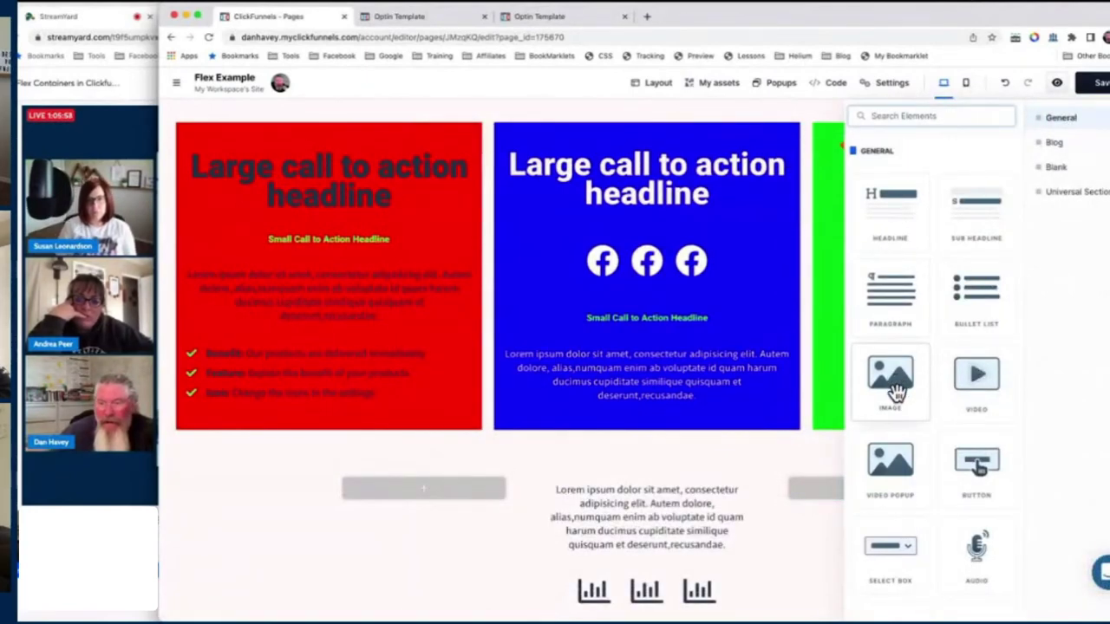
pyautogui.scroll(-5, 893, 386)
pyautogui.scroll(-6, 896, 393)
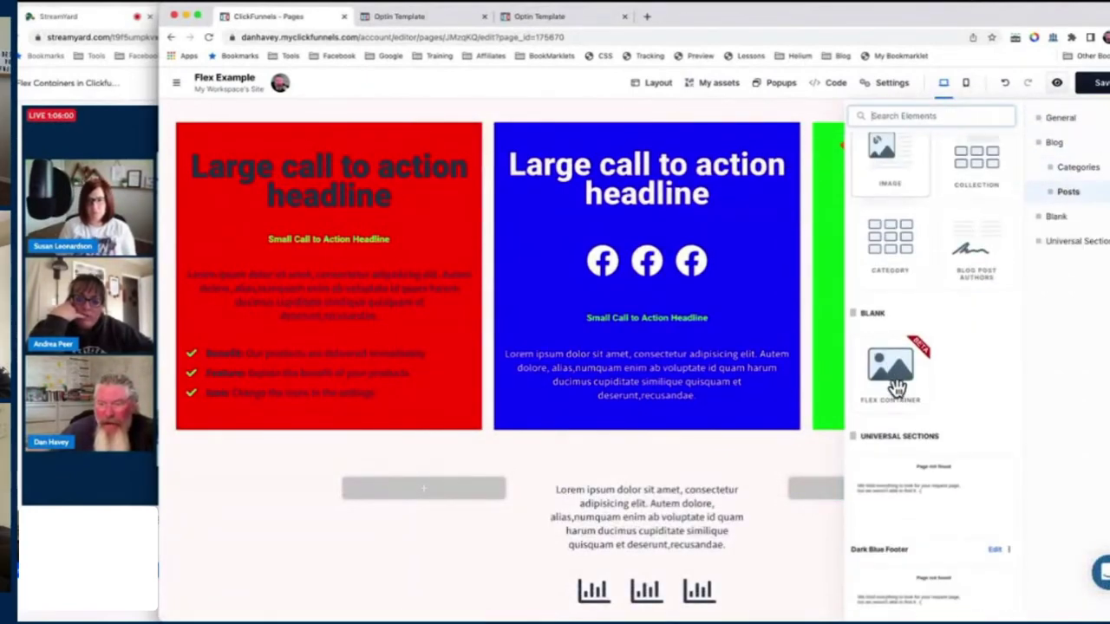
pyautogui.click(896, 373)
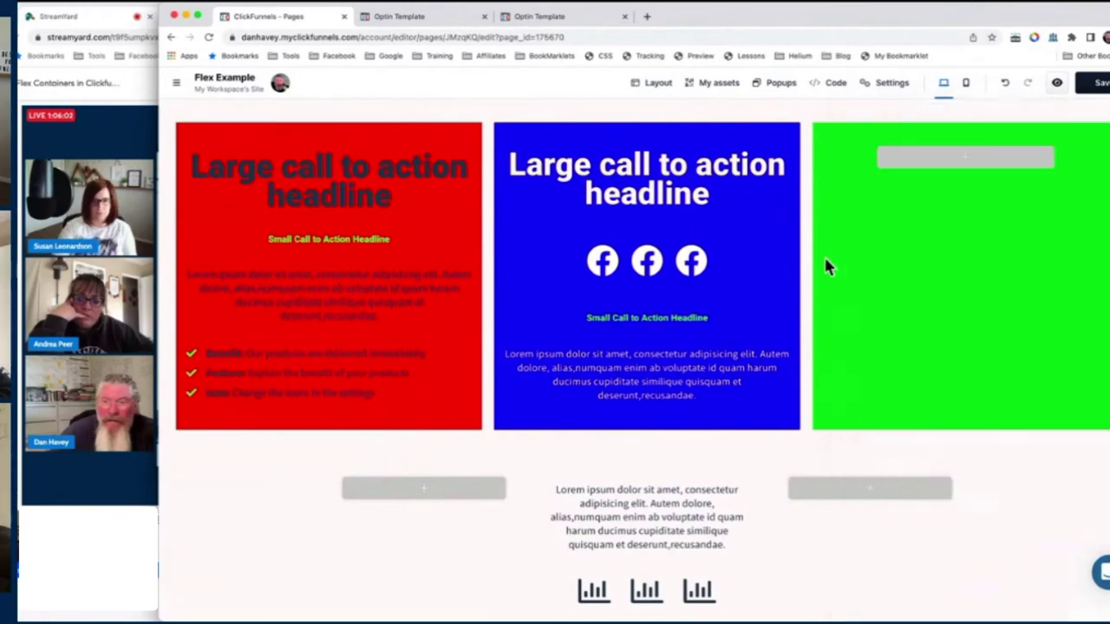
# - Place an Image element in the green column's nested flex container and clone it to make two side-by-side images
pyautogui.click(930, 159)
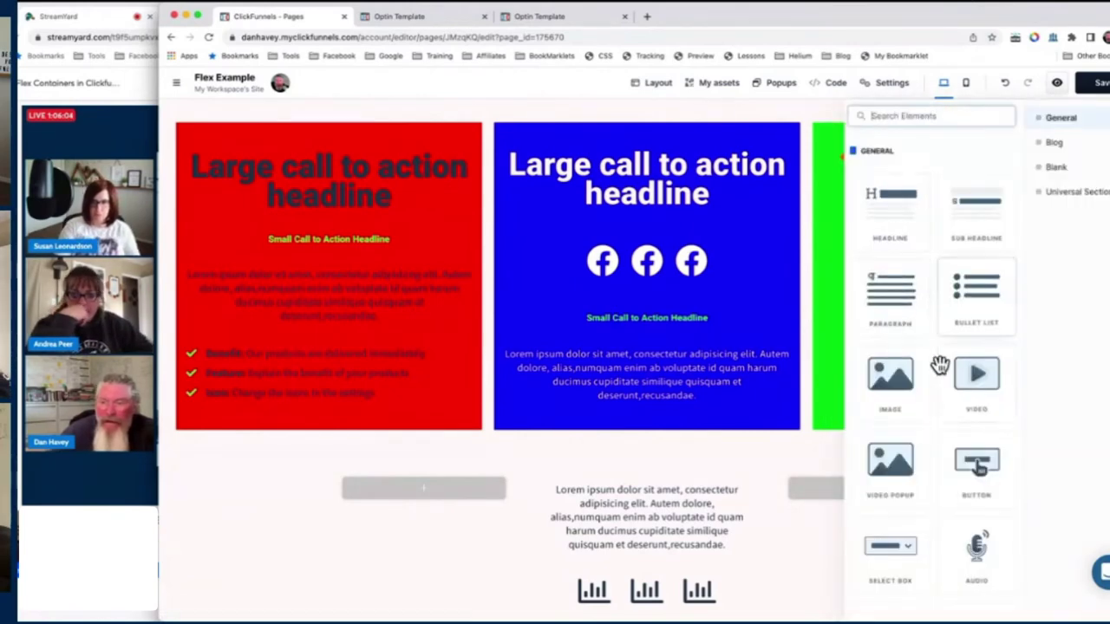
pyautogui.click(905, 392)
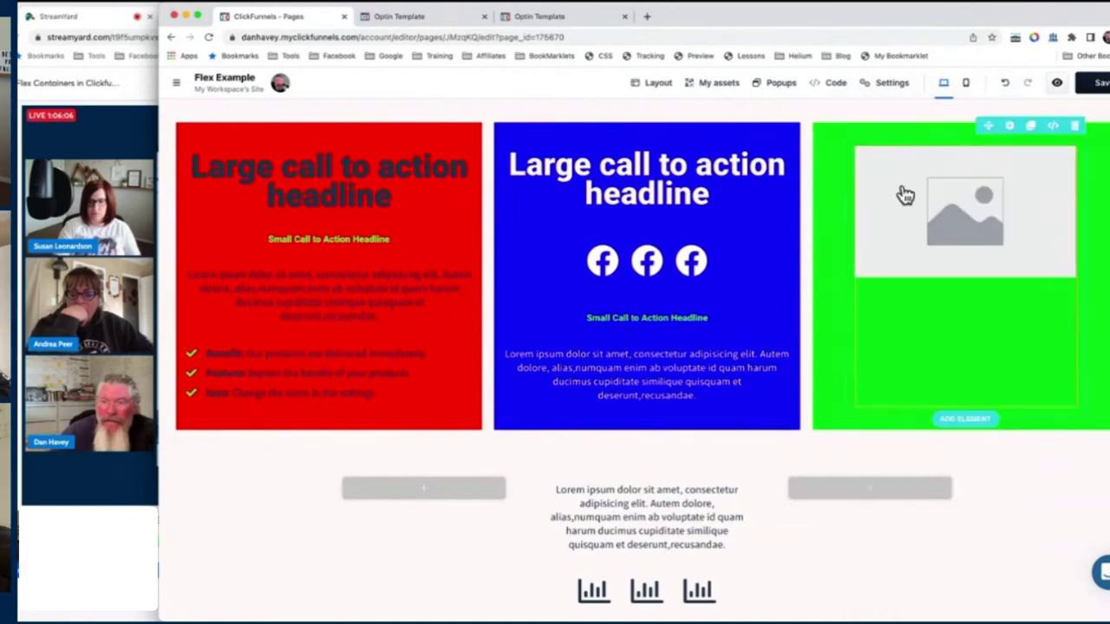
pyautogui.click(1023, 137)
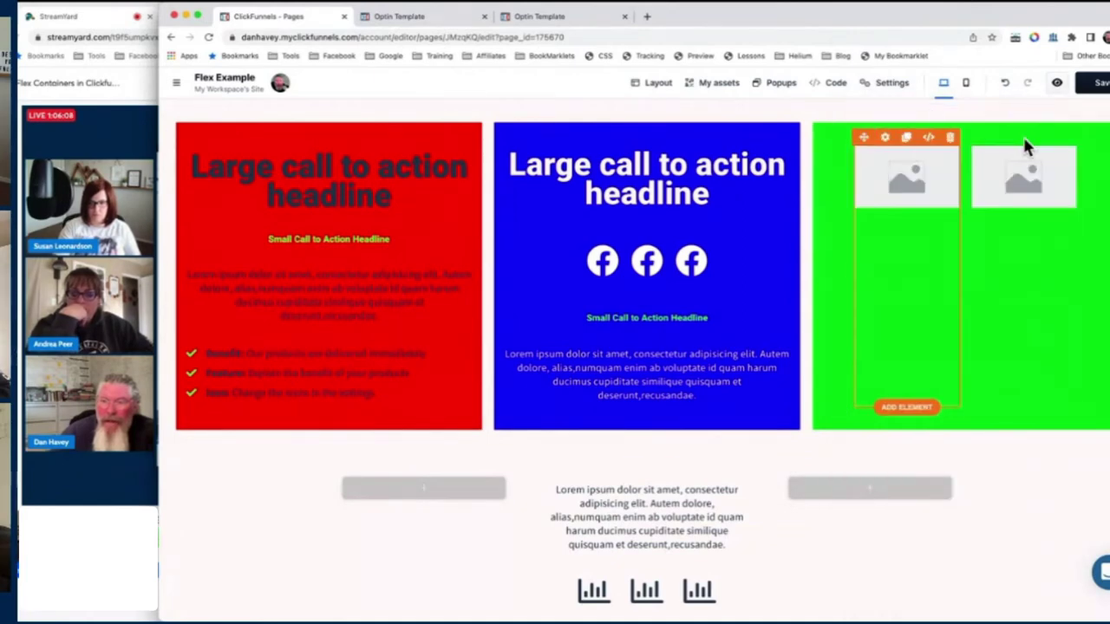
pyautogui.click(1017, 178)
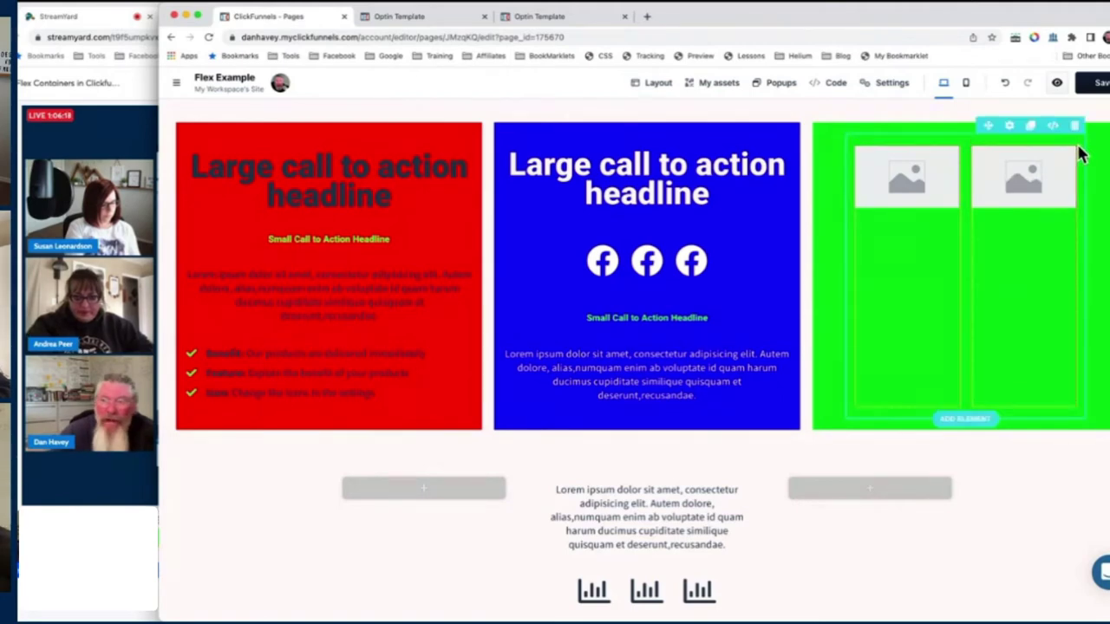
# - Check how the two images in the green column look in the mobile view and return to the desktop view
pyautogui.click(965, 82)
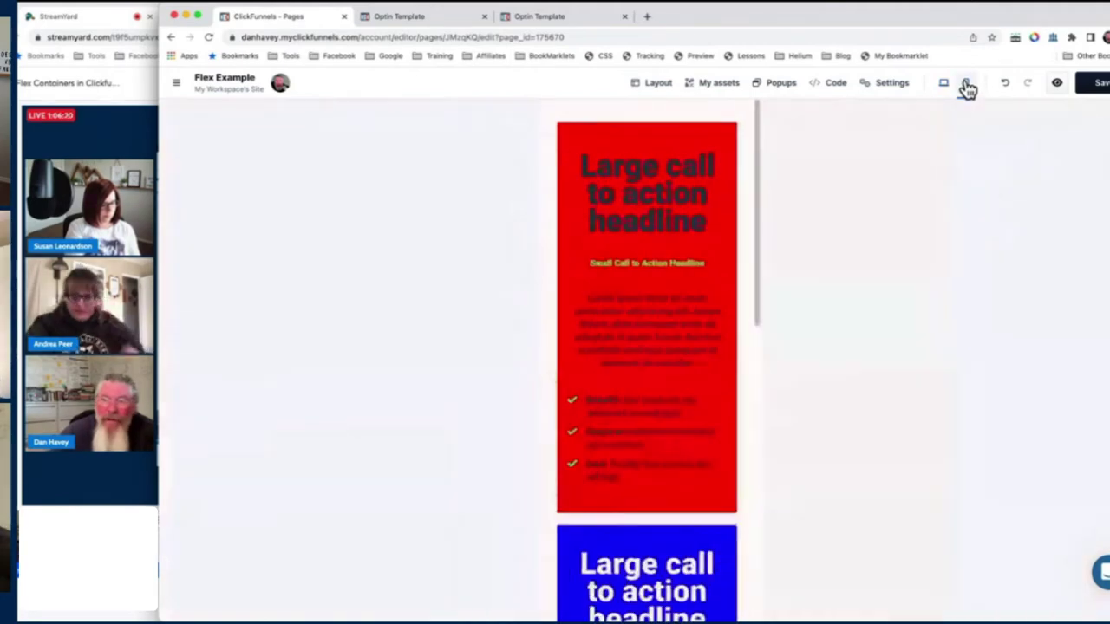
pyautogui.scroll(-7, 674, 359)
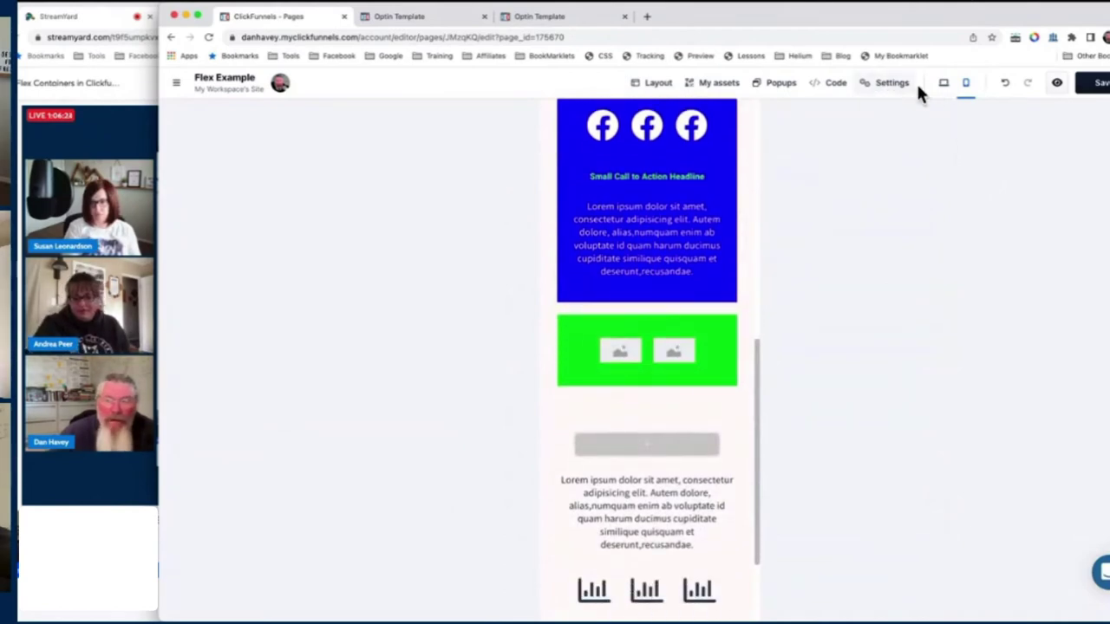
pyautogui.click(944, 84)
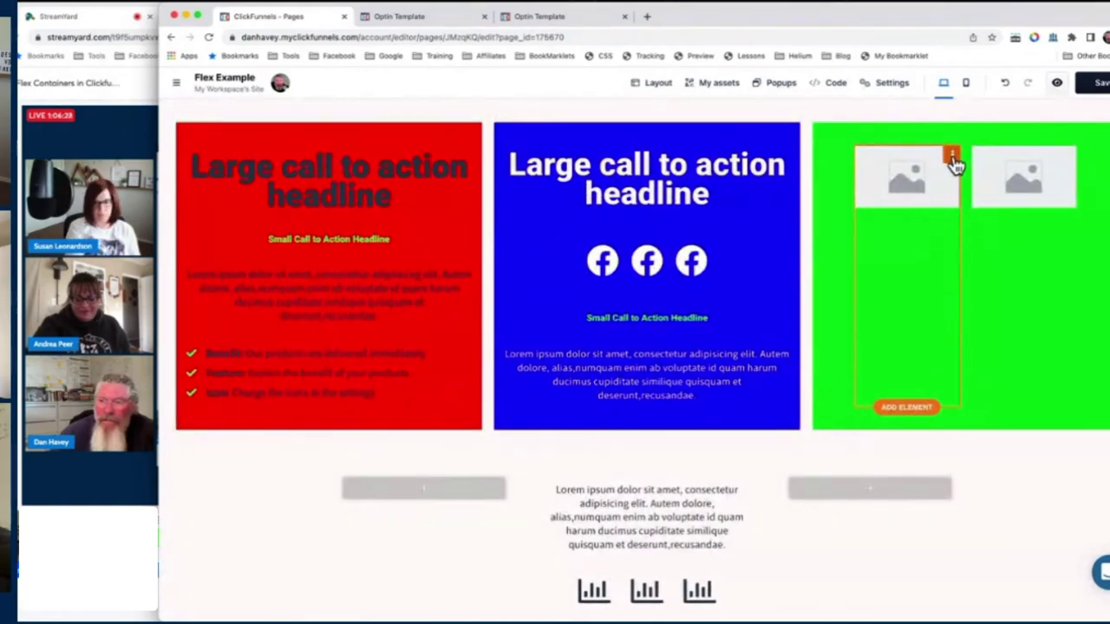
# - Open the settings of the green column's first image and examine its size, alignment and padding options
pyautogui.click(953, 156)
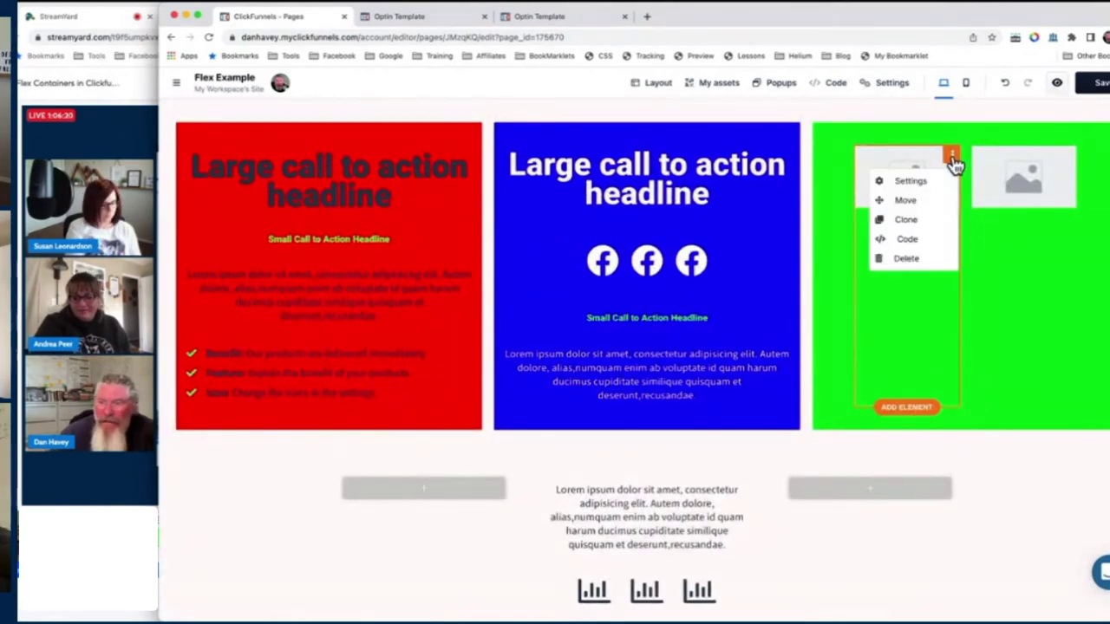
pyautogui.click(911, 181)
pyautogui.scroll(-3, 990, 312)
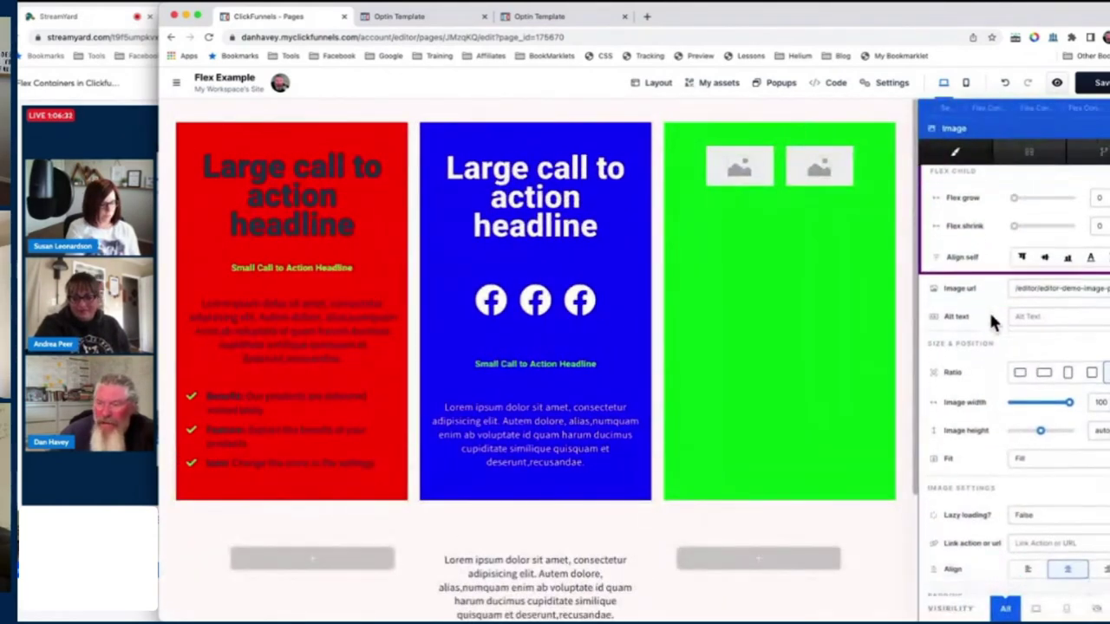
pyautogui.scroll(-1, 994, 323)
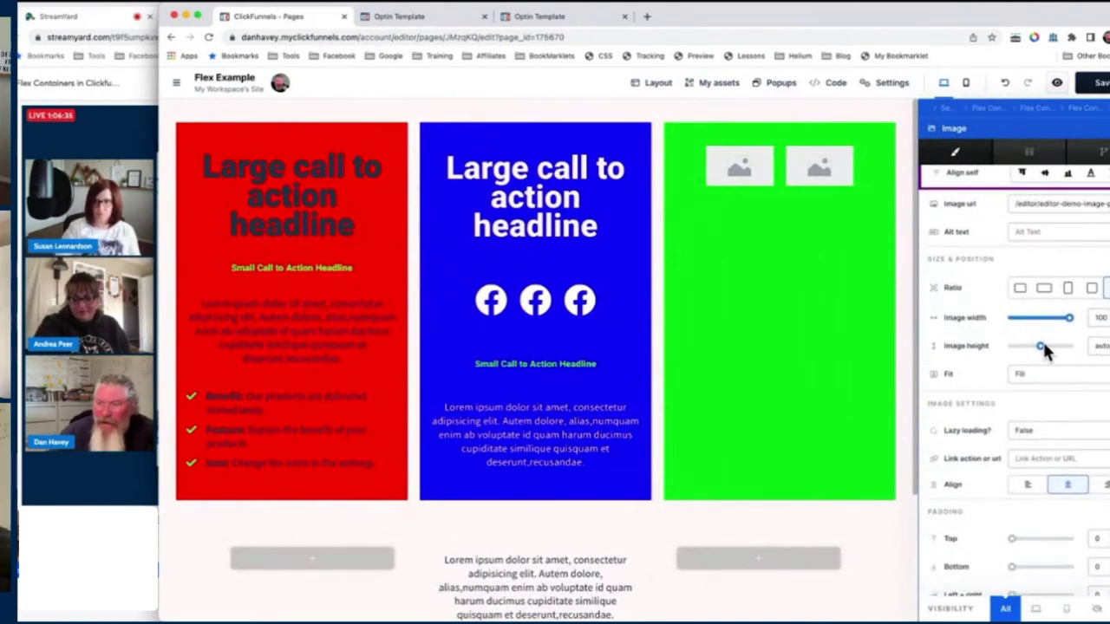
pyautogui.scroll(-3, 961, 346)
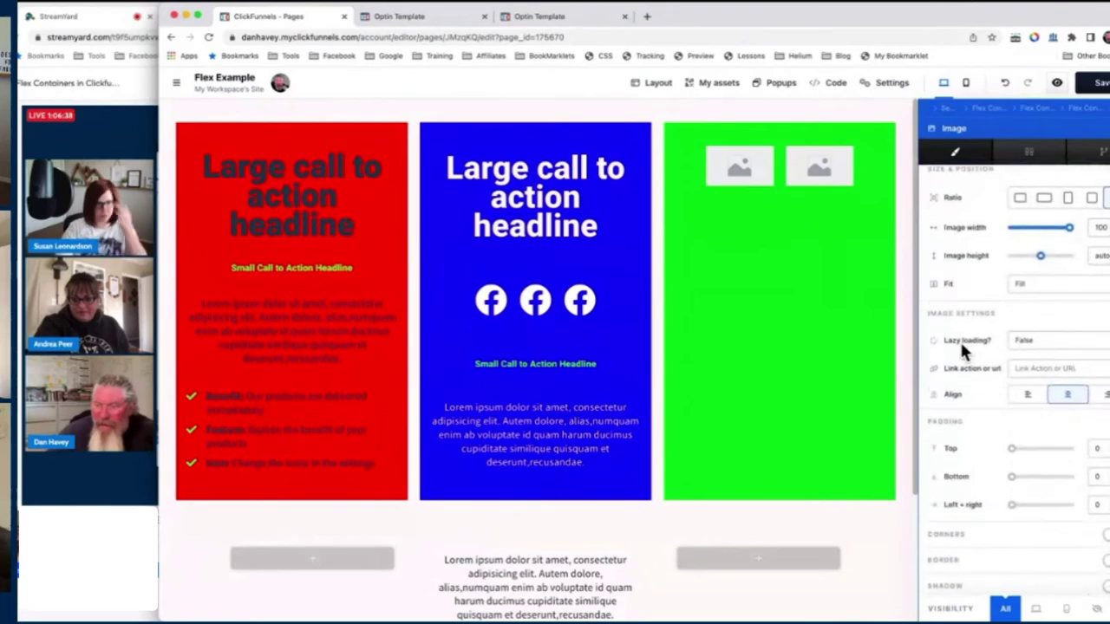
# - Switch to the reference screenshot of the three-column layout, examine its paired images, and return to the page editor
pyautogui.hotkey('ctrl', 'Up')
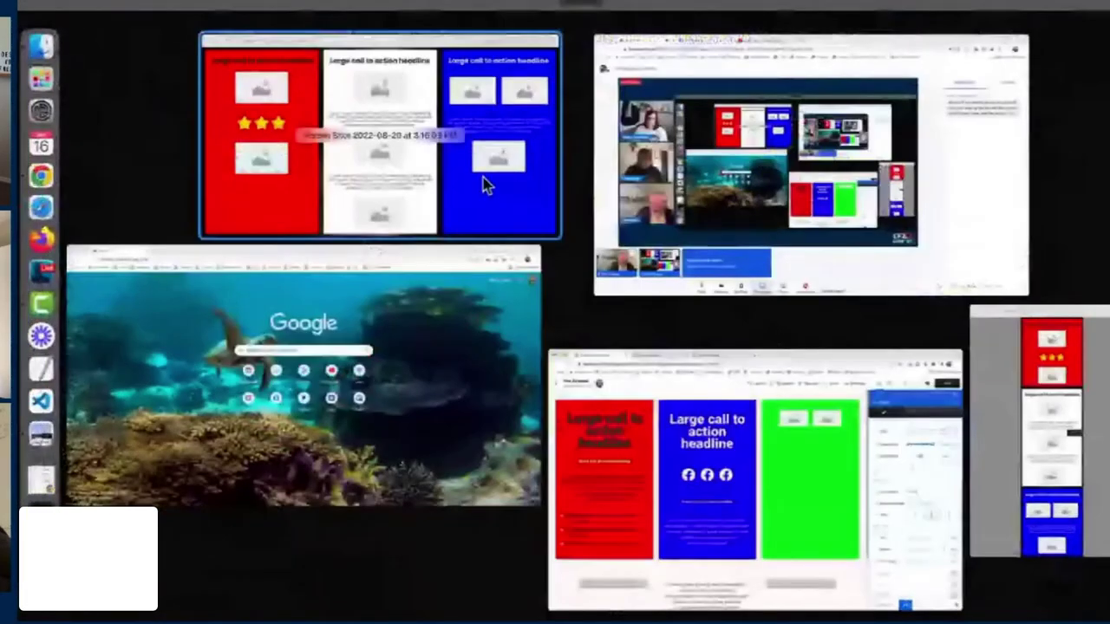
pyautogui.click(486, 183)
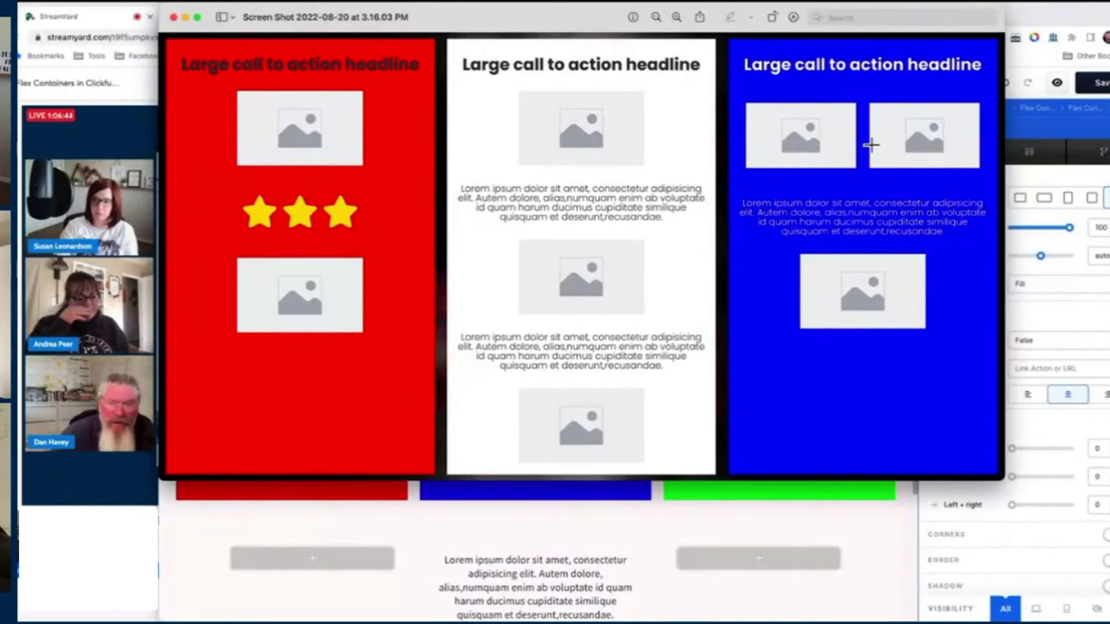
pyautogui.click(633, 539)
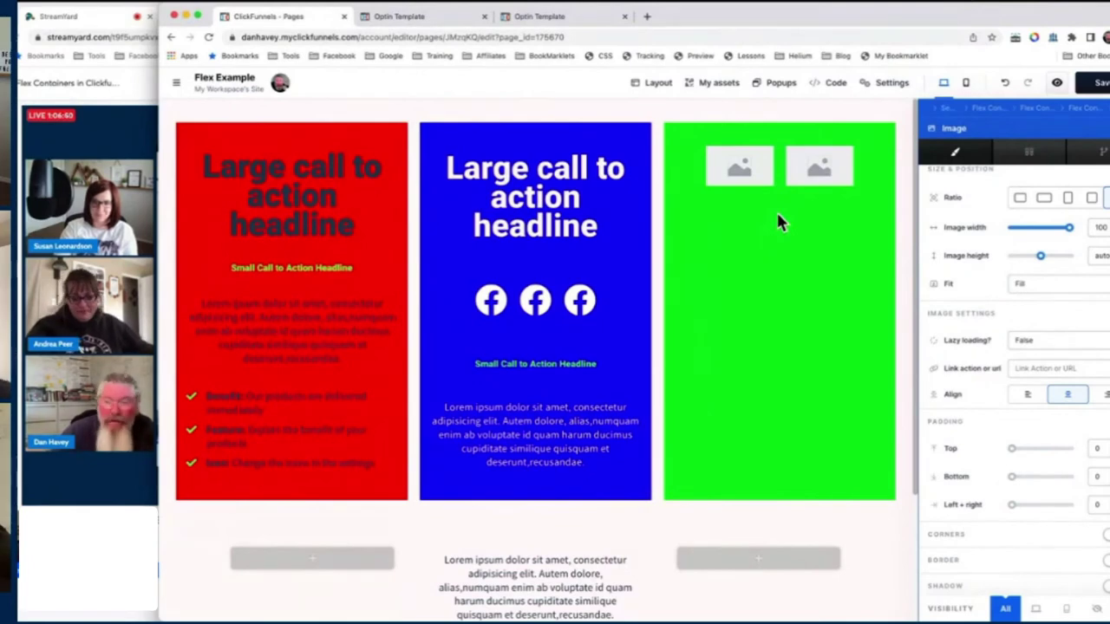
# - Delete the entire green column flex container and undo the deletion
pyautogui.click(751, 174)
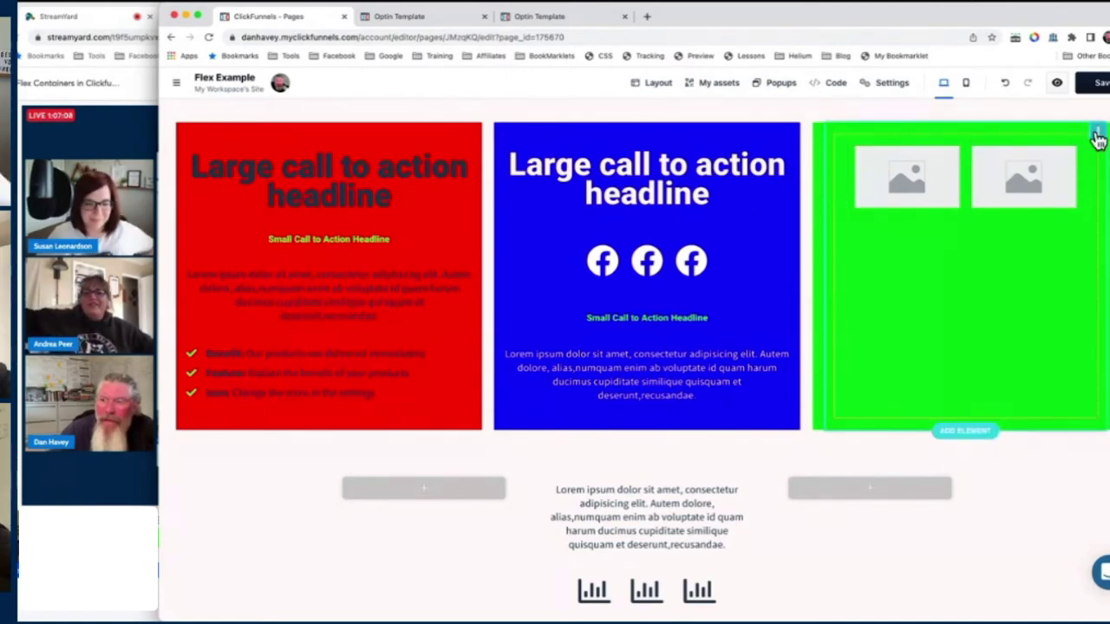
pyautogui.click(1098, 134)
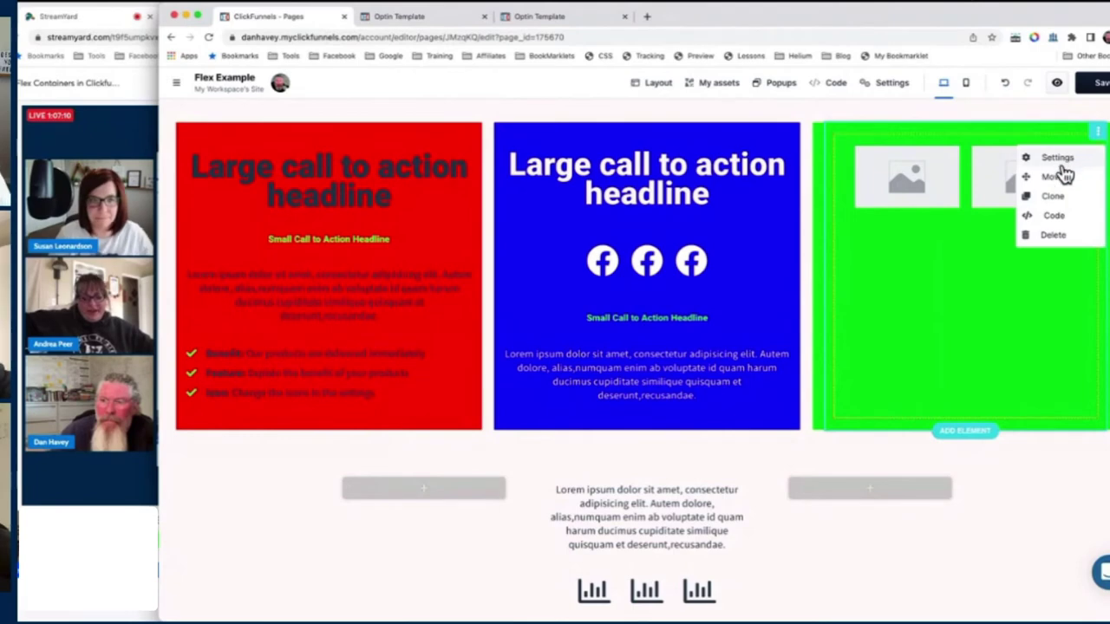
pyautogui.click(1055, 235)
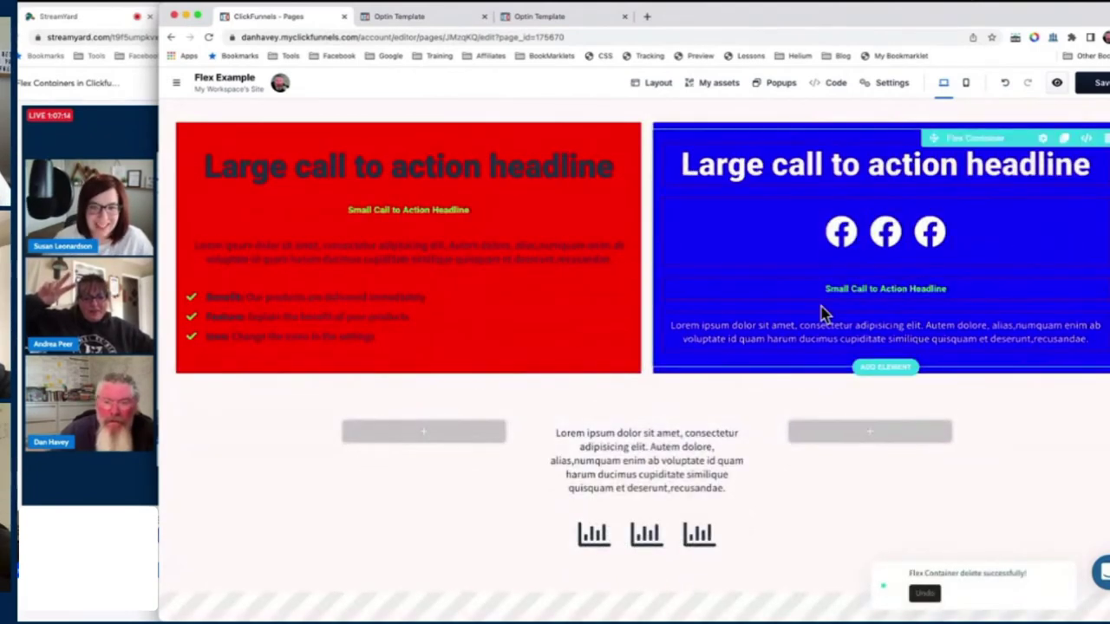
pyautogui.scroll(-1, 822, 314)
pyautogui.scroll(1, 822, 286)
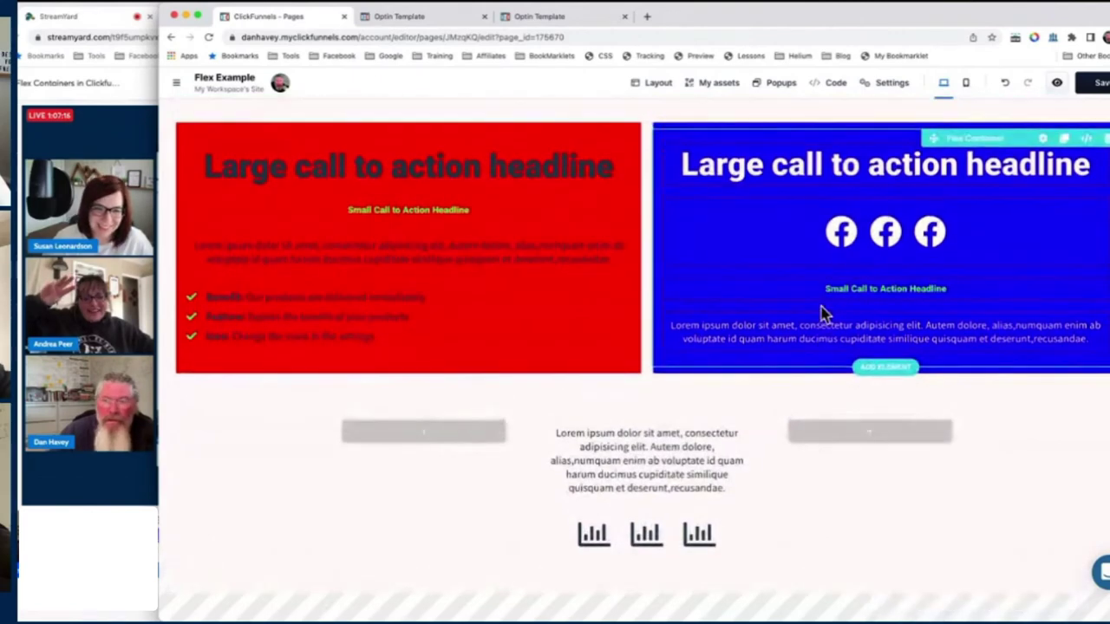
pyautogui.click(1005, 84)
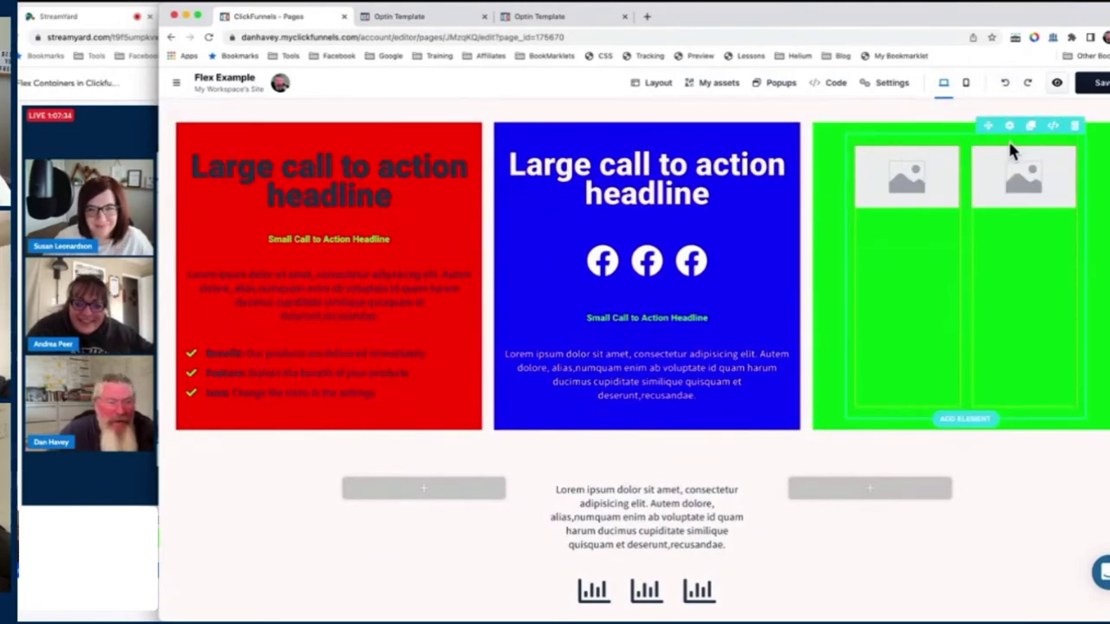
# - Delete the nested flex container holding the two images from the green column
pyautogui.click(1076, 130)
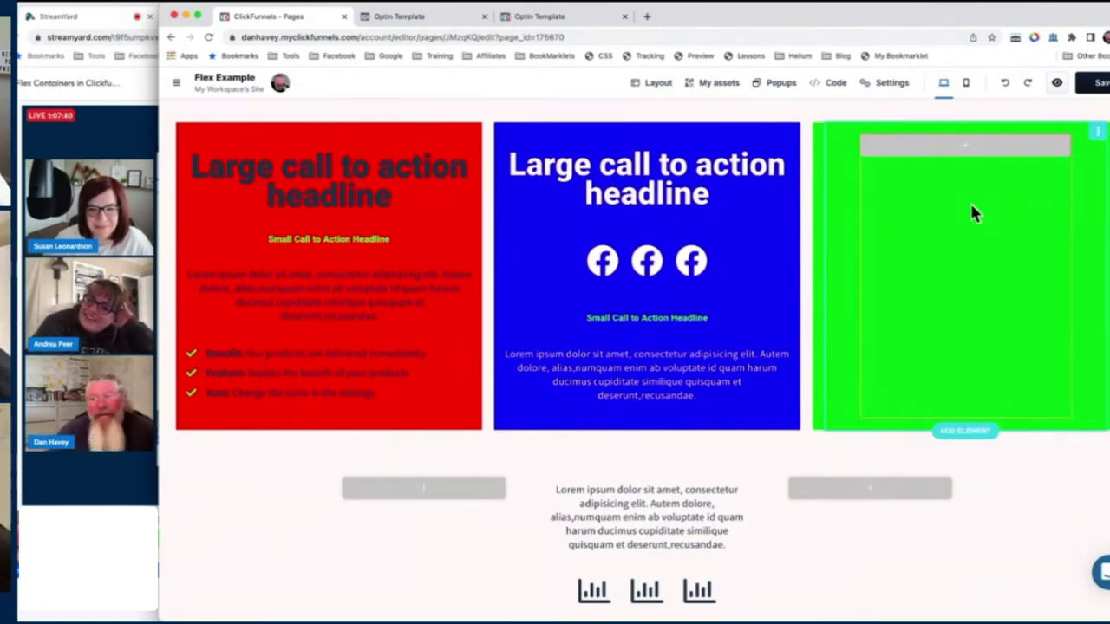
pyautogui.click(975, 150)
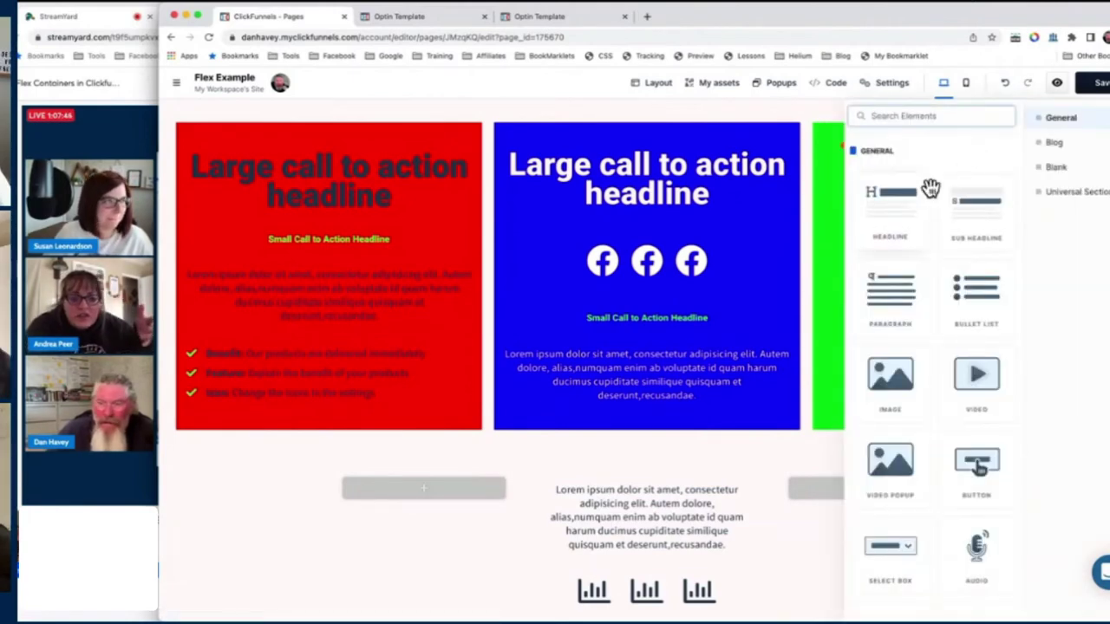
pyautogui.click(828, 187)
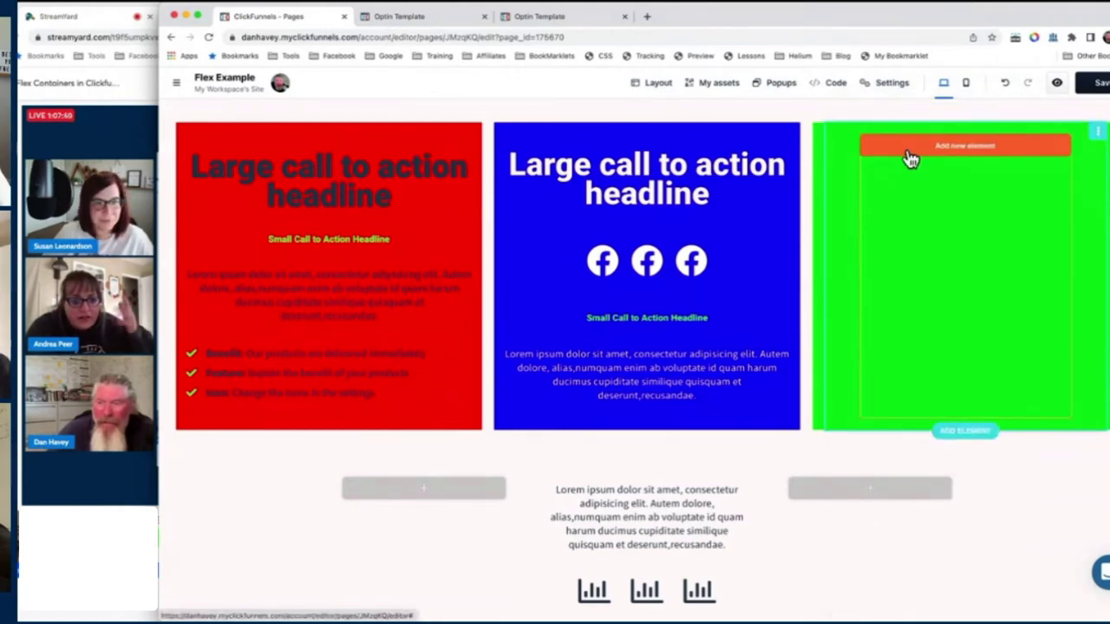
# - Add a headline element to the empty flex container in the green column
pyautogui.click(961, 148)
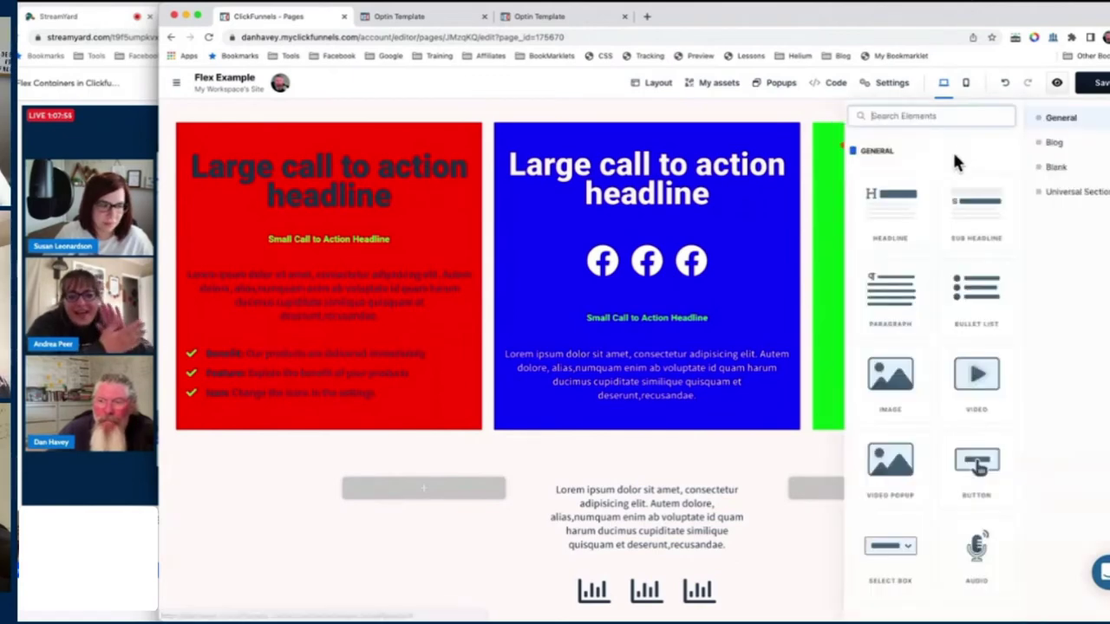
pyautogui.click(838, 262)
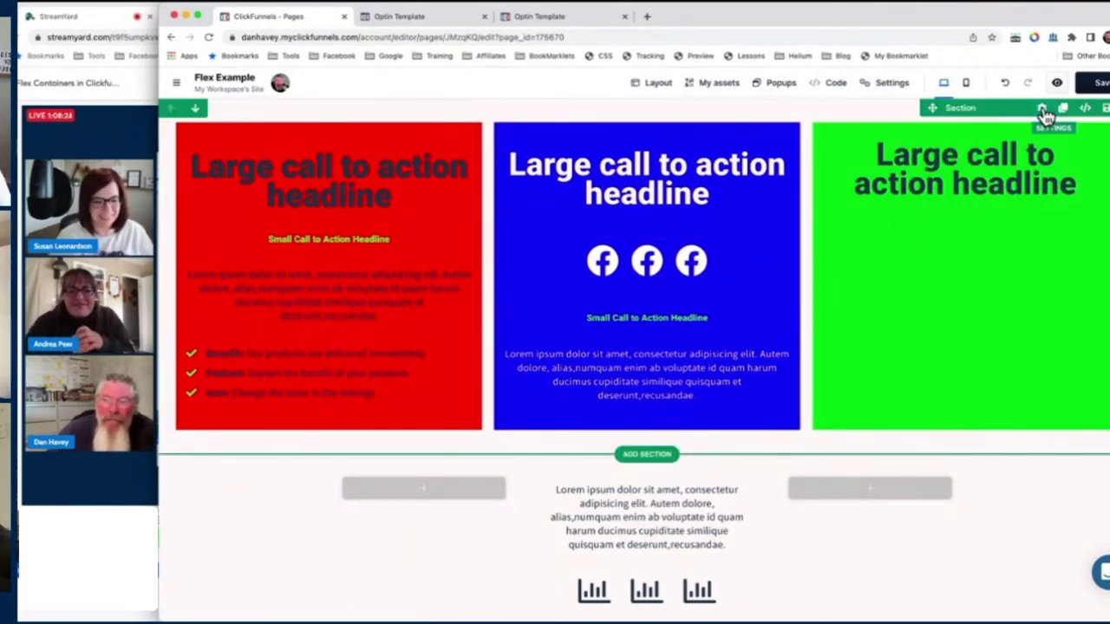
# - Turn on the background of the section around the three columns and set its colour to pink, hex ff00ab
pyautogui.click(1044, 110)
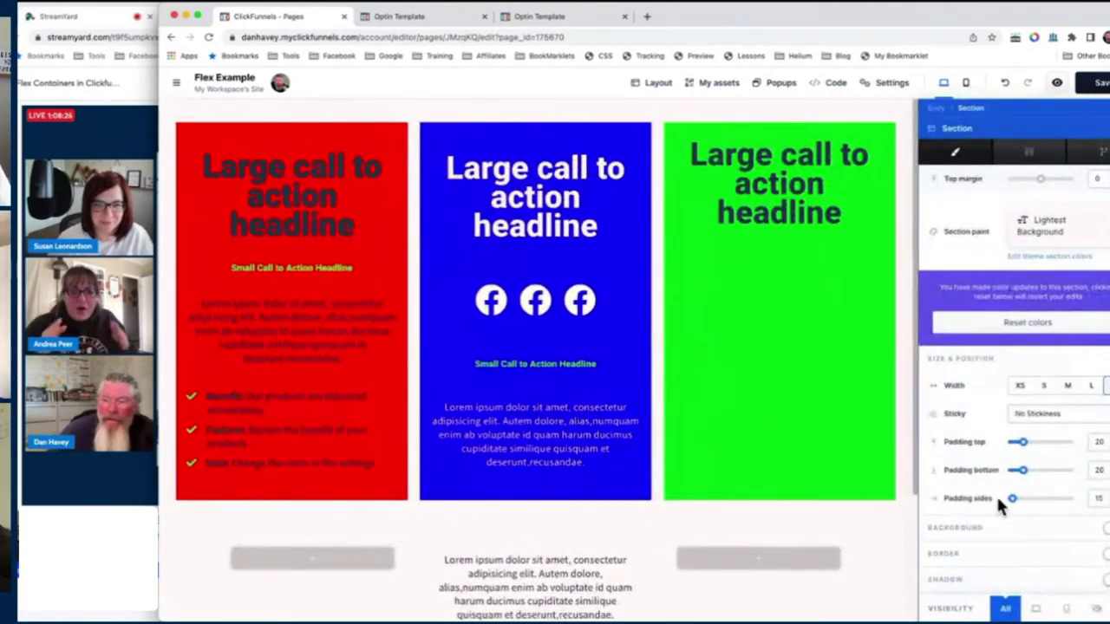
pyautogui.click(1103, 527)
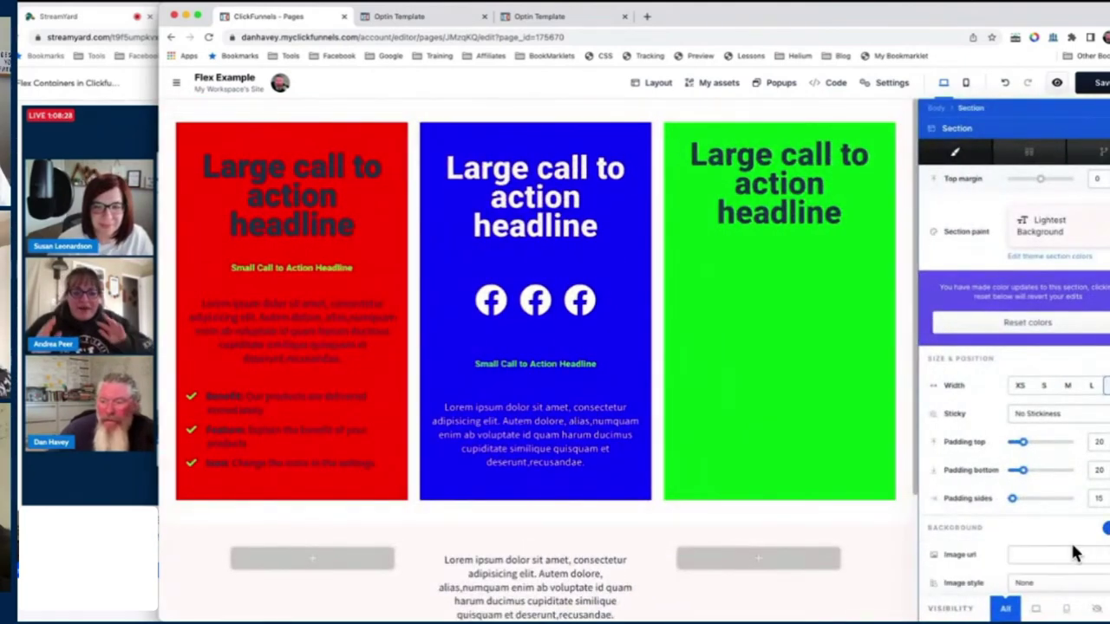
pyautogui.scroll(-3, 1032, 545)
pyautogui.click(1029, 546)
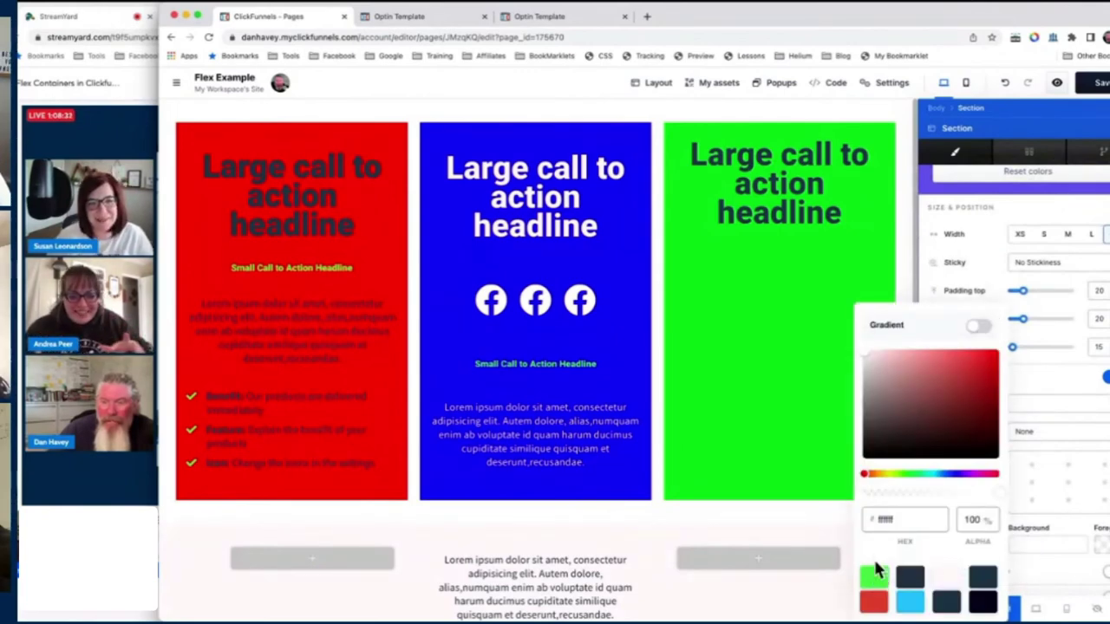
pyautogui.click(978, 473)
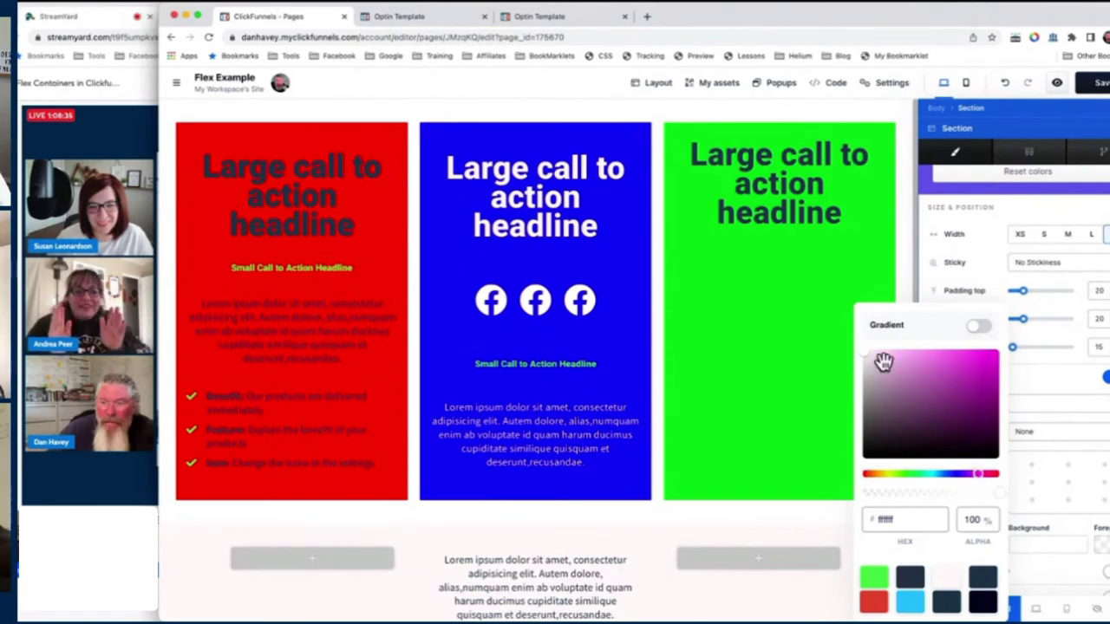
pyautogui.moveTo(879, 349); pyautogui.dragTo(1003, 341)
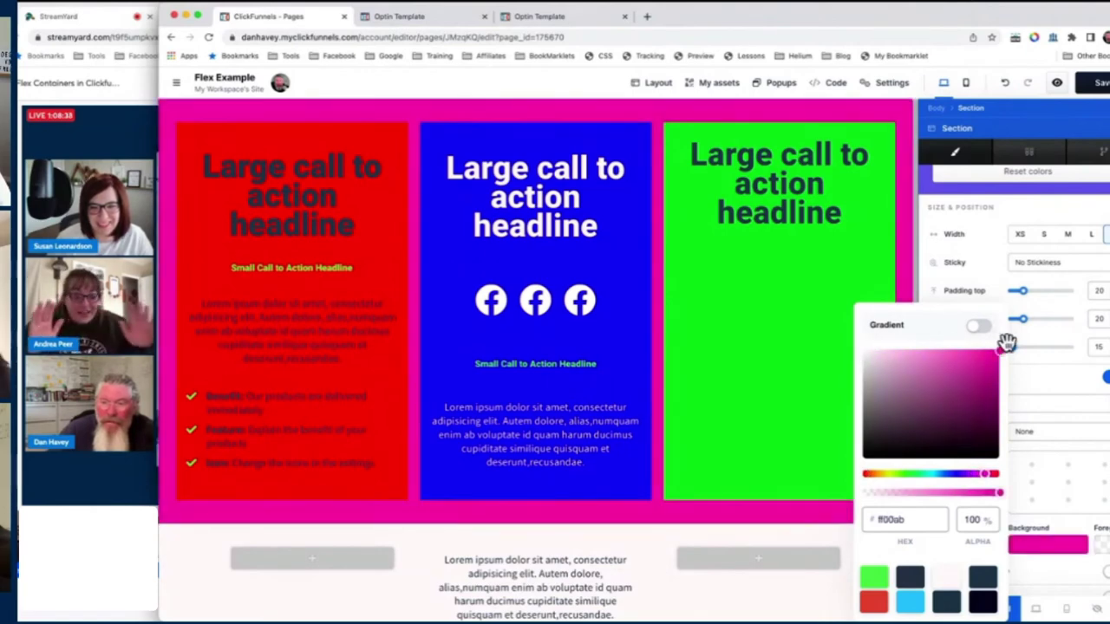
pyautogui.click(845, 301)
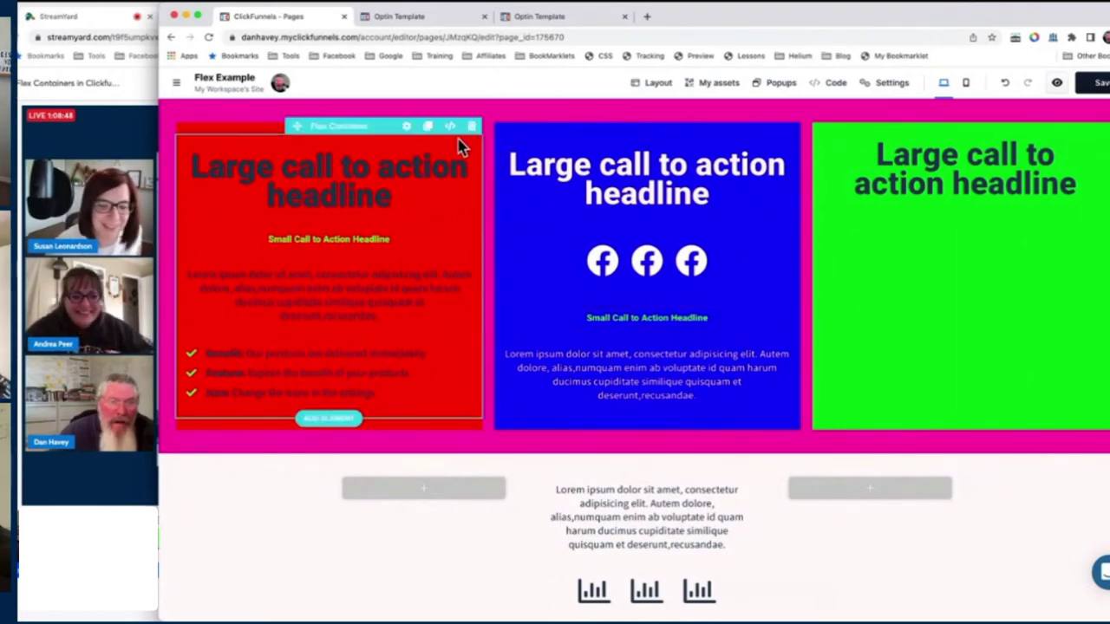
# - Turn on the shadow for the red column's flex container, examine its options, and turn it off again
pyautogui.click(407, 132)
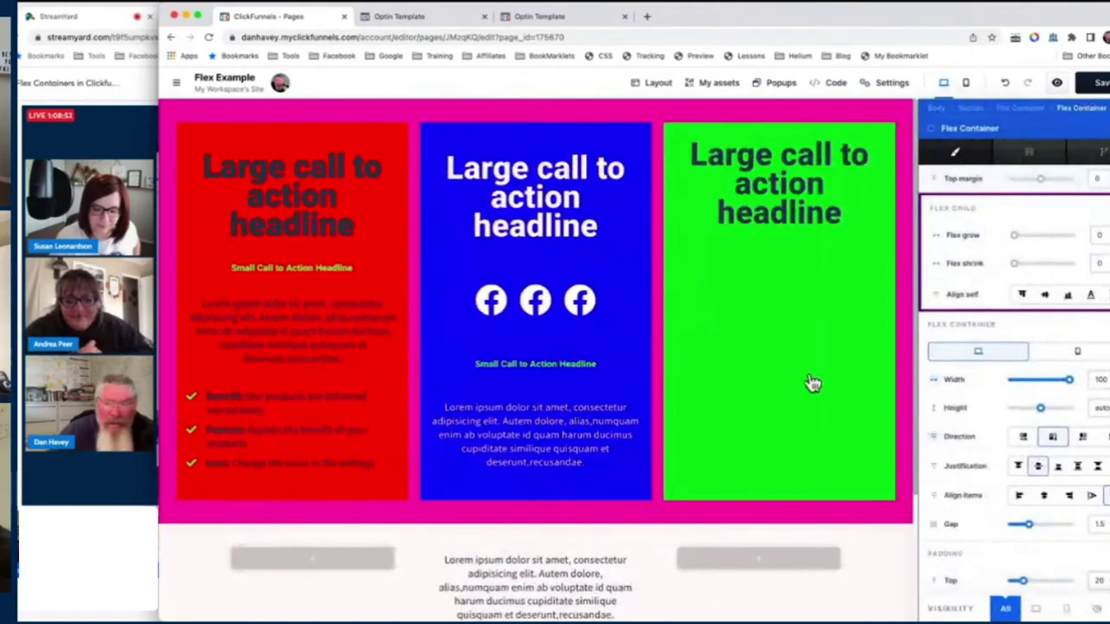
pyautogui.scroll(-5, 982, 409)
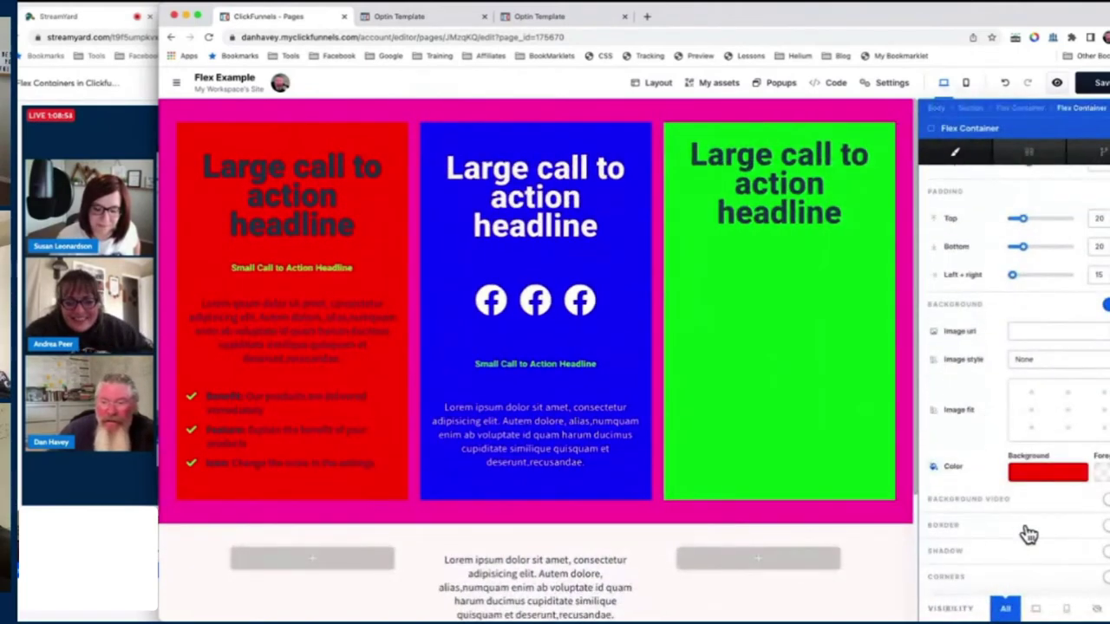
pyautogui.click(1105, 551)
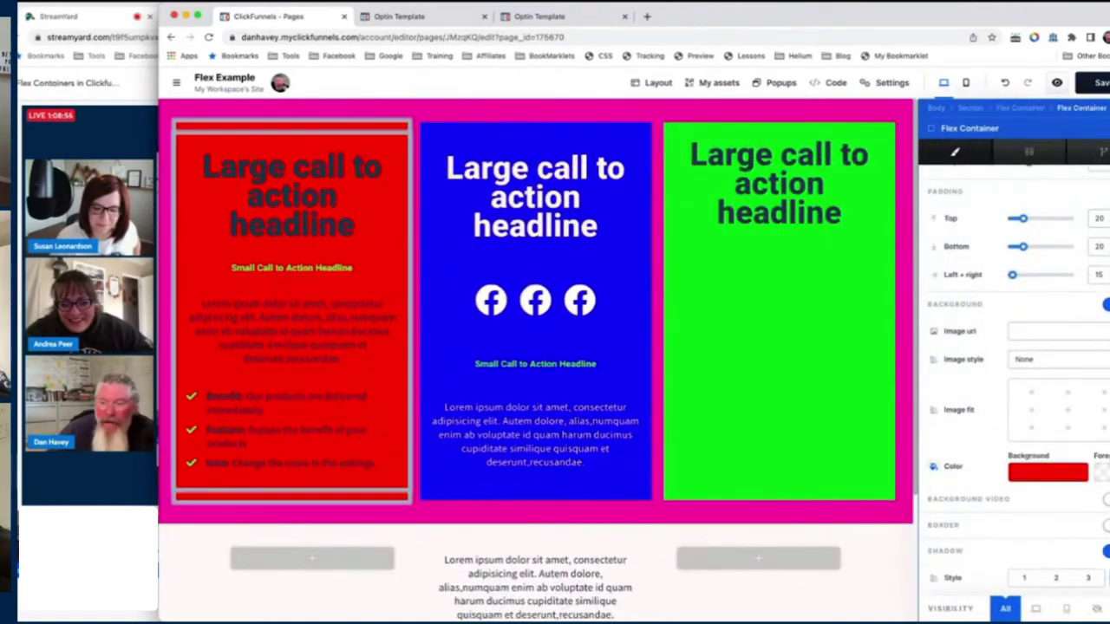
pyautogui.scroll(-2, 1048, 540)
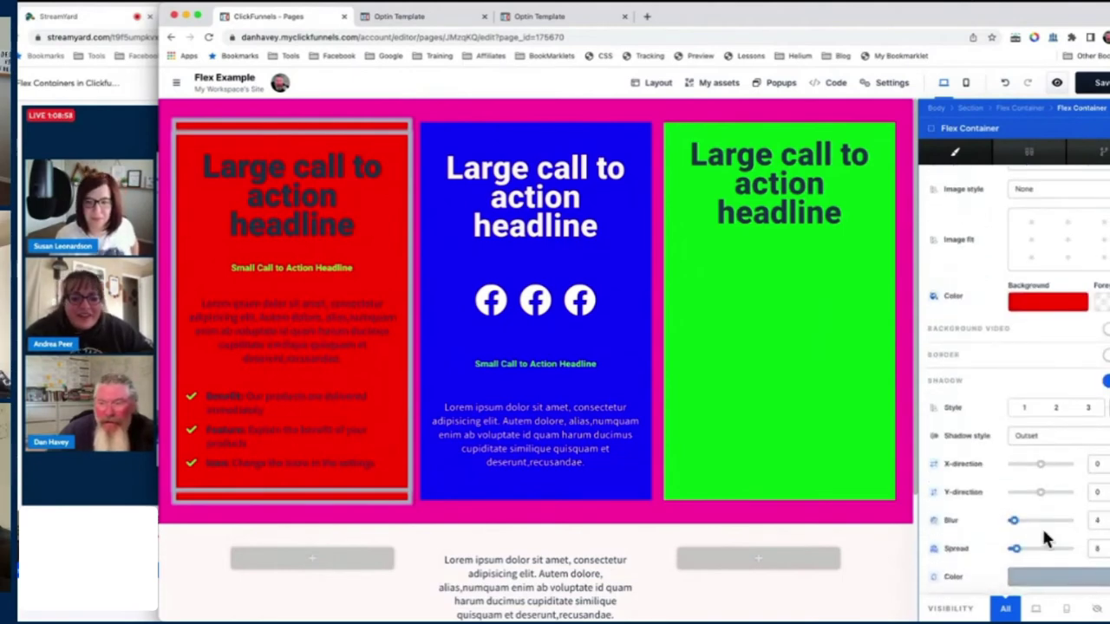
pyautogui.scroll(-1, 1046, 538)
pyautogui.scroll(-1, 1043, 531)
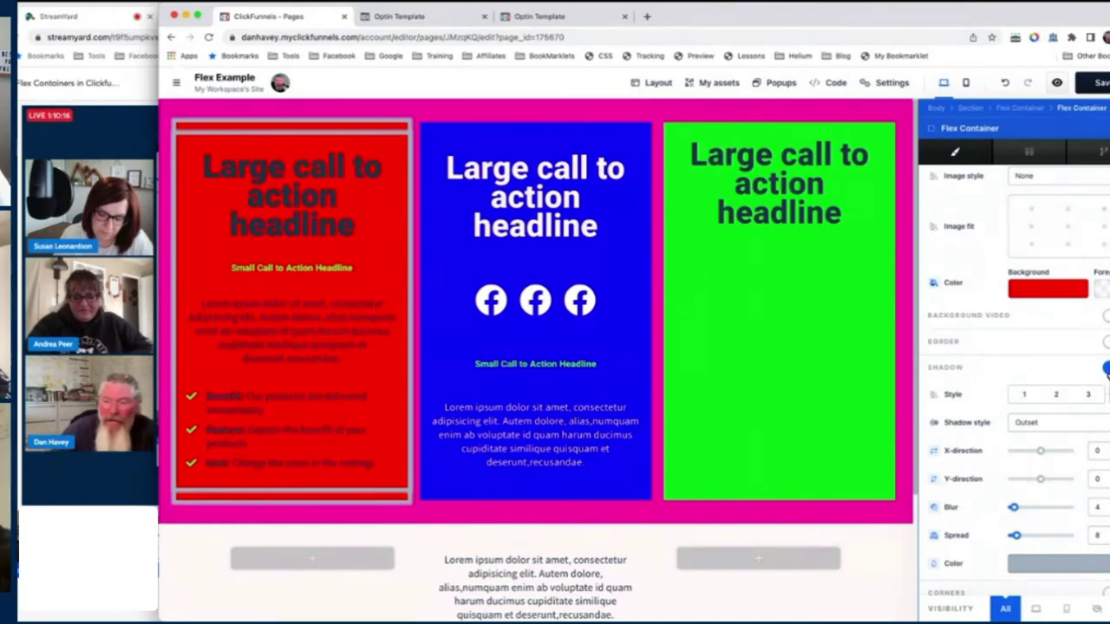
pyautogui.click(1106, 369)
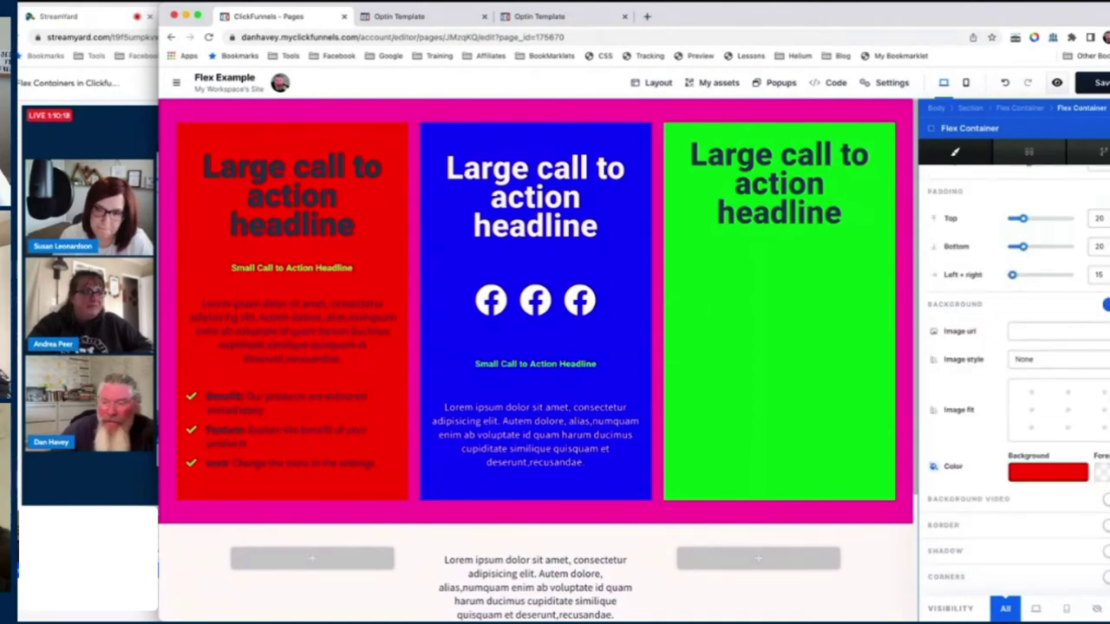
# - Add a solid black border to the red column's flex container with a stroke size of 3
pyautogui.click(1106, 524)
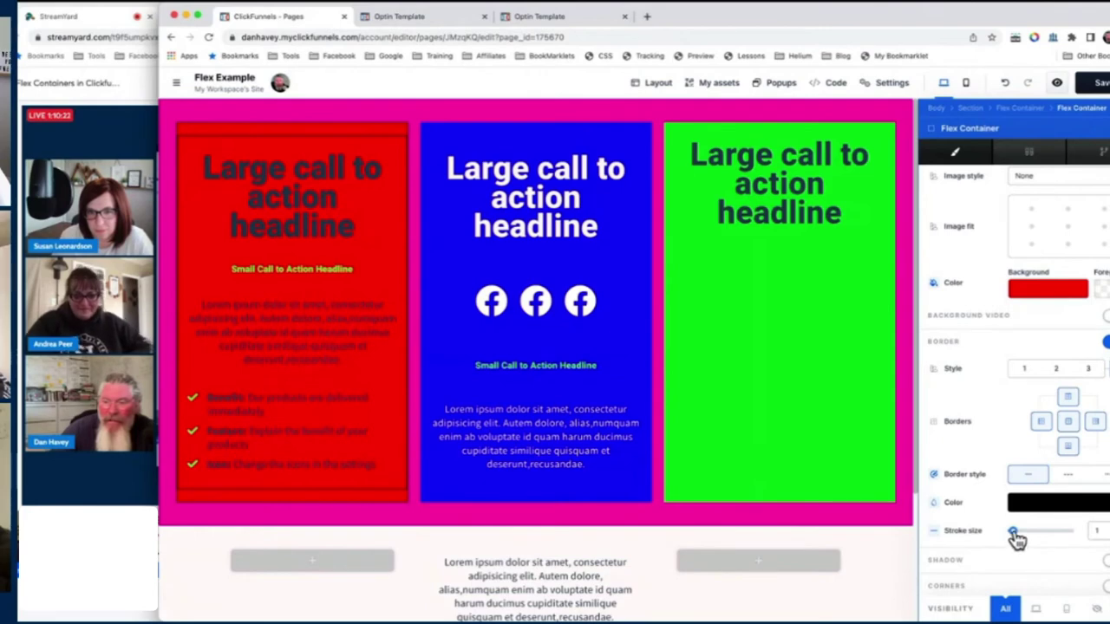
pyautogui.moveTo(1016, 538); pyautogui.dragTo(1024, 539)
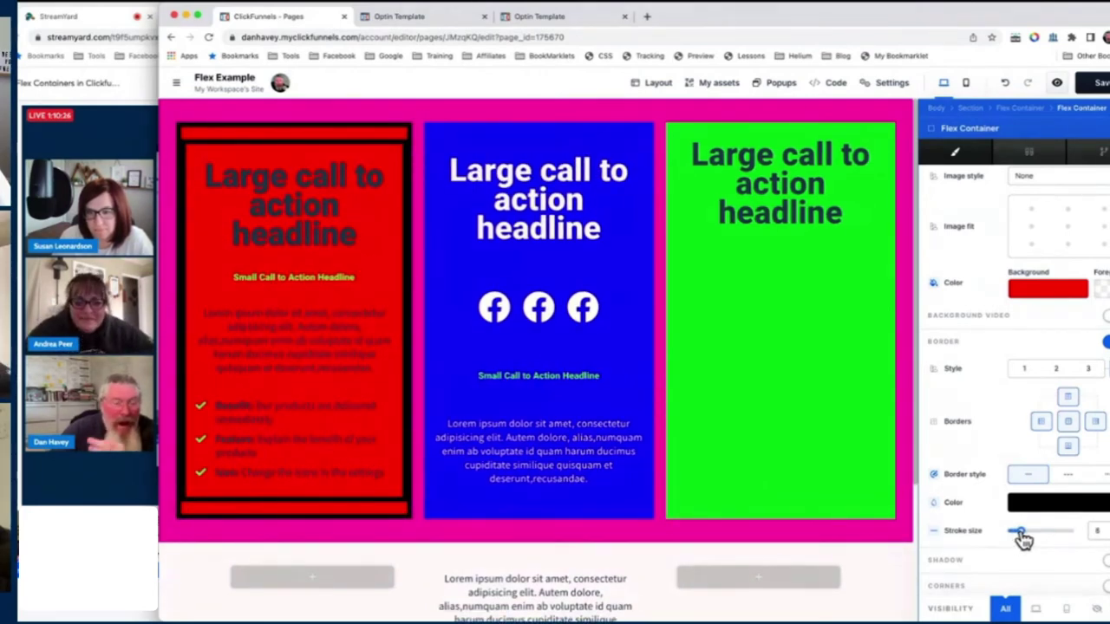
pyautogui.moveTo(1023, 540); pyautogui.dragTo(1016, 535)
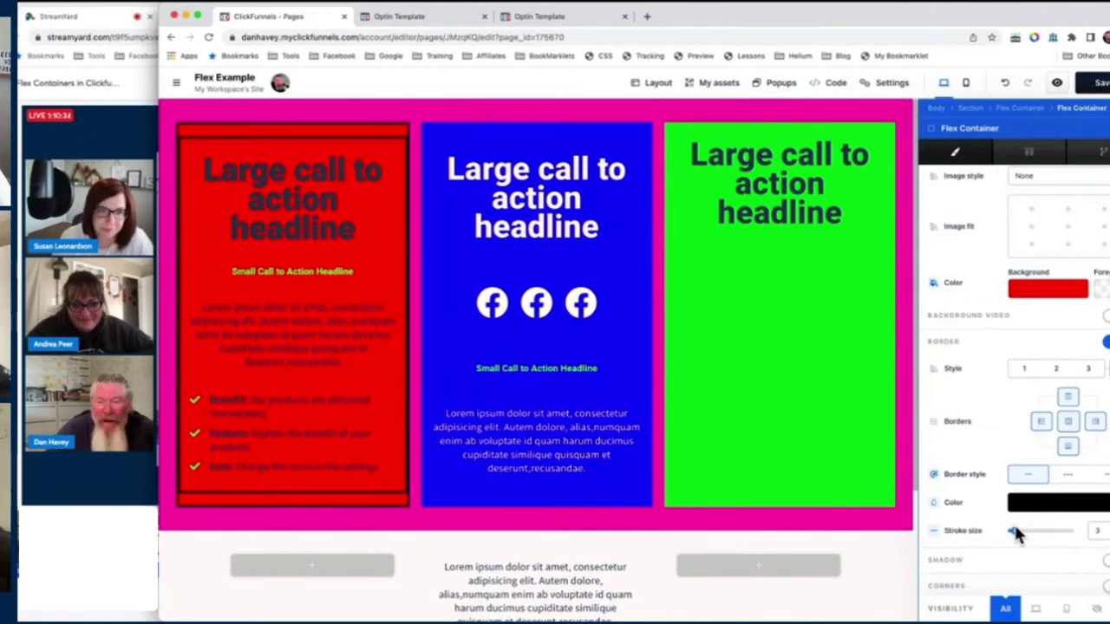
pyautogui.click(821, 314)
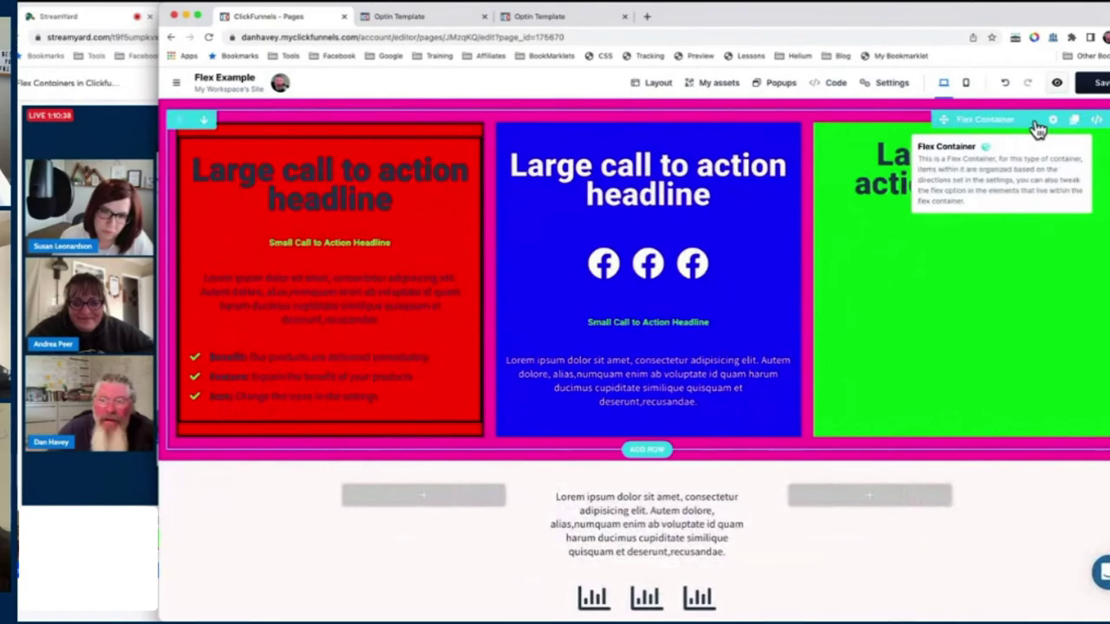
# - Add a solid black border with a stroke size of 12 to the outer flex container holding the three columns
pyautogui.click(1053, 121)
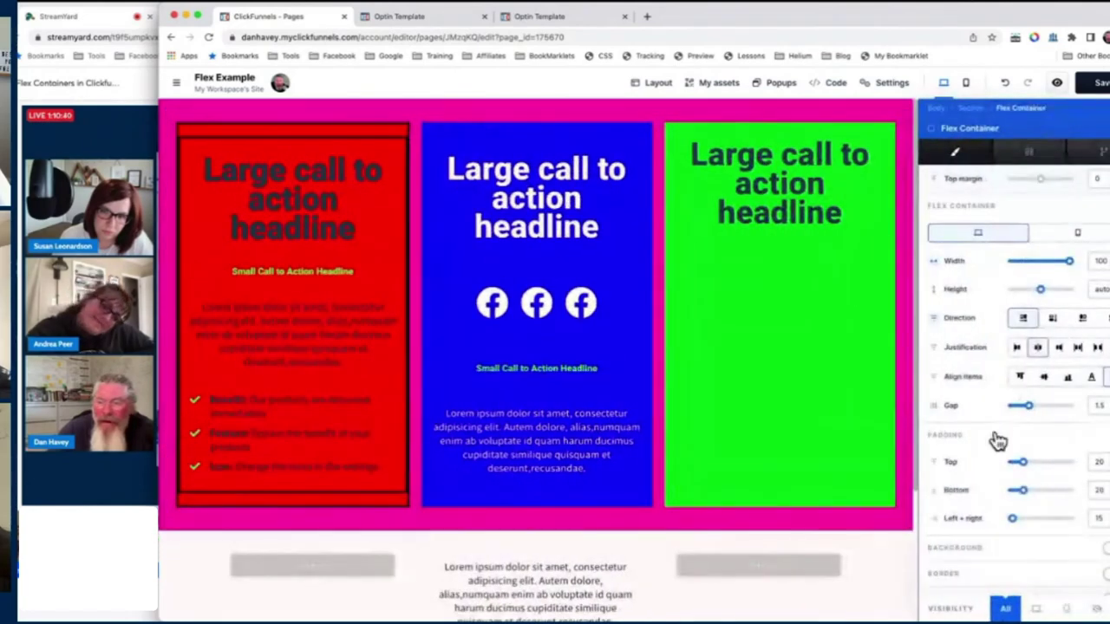
pyautogui.scroll(-1, 997, 440)
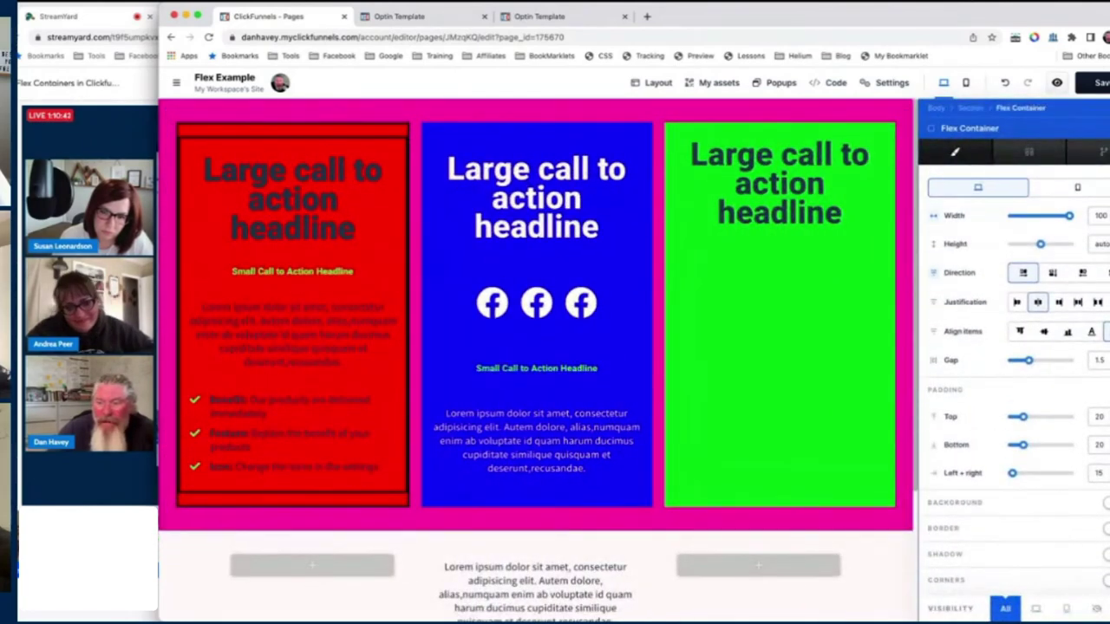
pyautogui.click(1106, 528)
pyautogui.scroll(-1, 1080, 546)
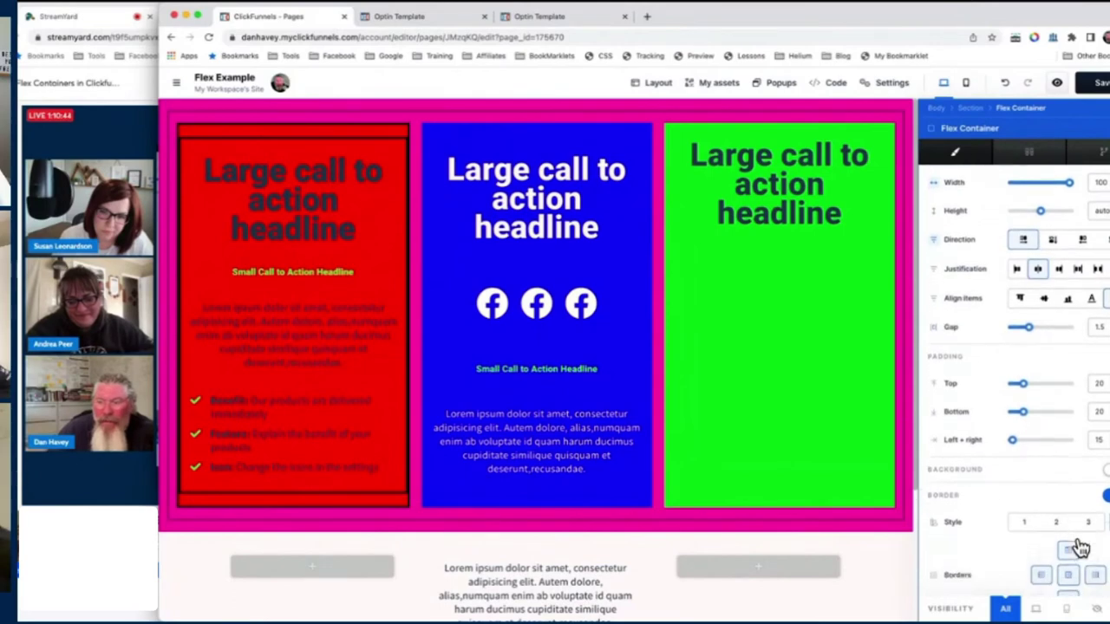
pyautogui.scroll(-2, 1080, 546)
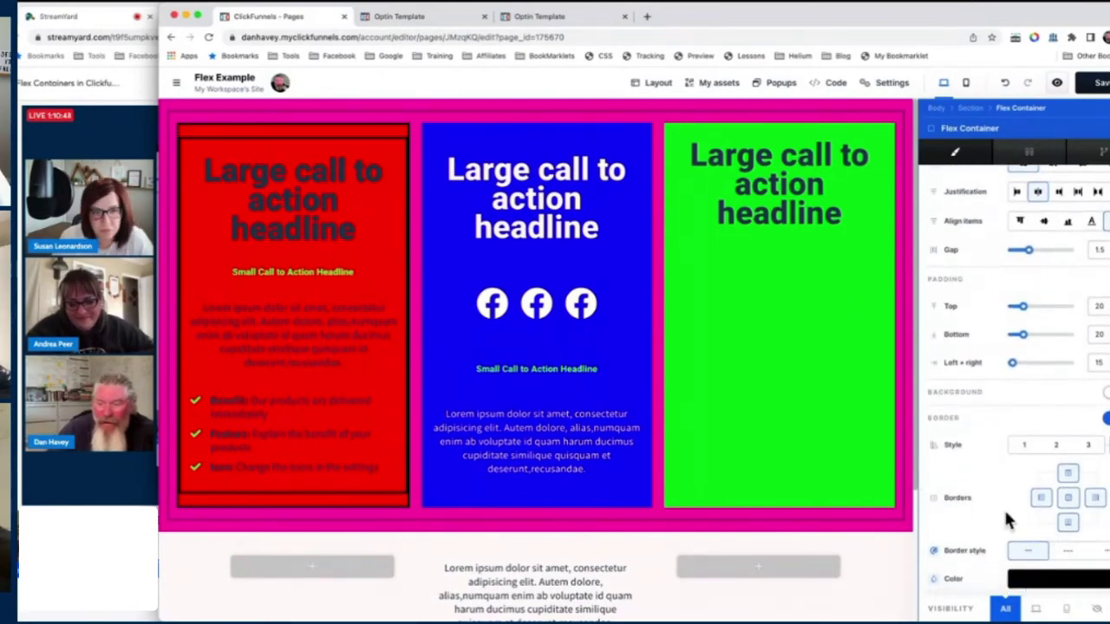
pyautogui.scroll(-2, 1019, 528)
pyautogui.moveTo(1017, 536); pyautogui.dragTo(1032, 530)
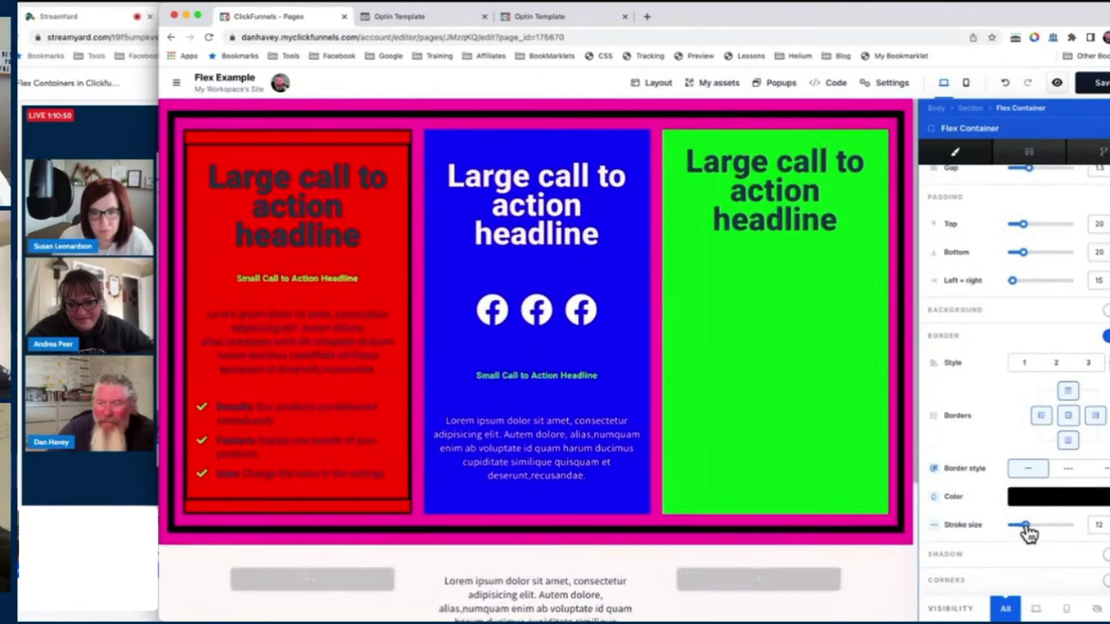
pyautogui.click(770, 343)
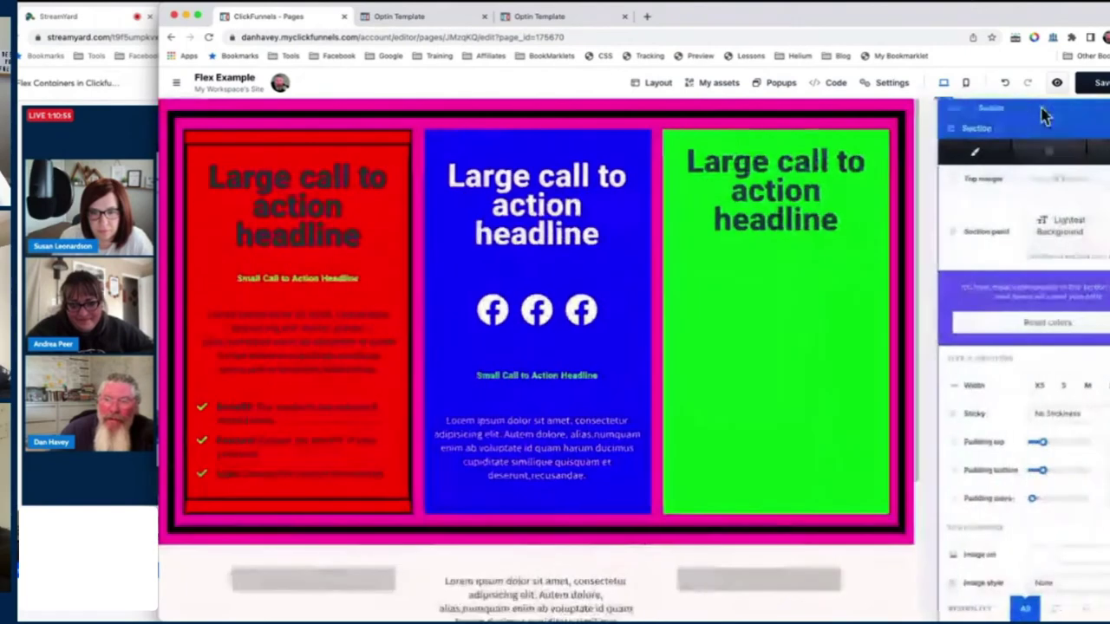
# - Add a solid black border with a stroke size of 8 to the pink section enclosing the three columns
pyautogui.click(1042, 108)
pyautogui.scroll(-3, 984, 460)
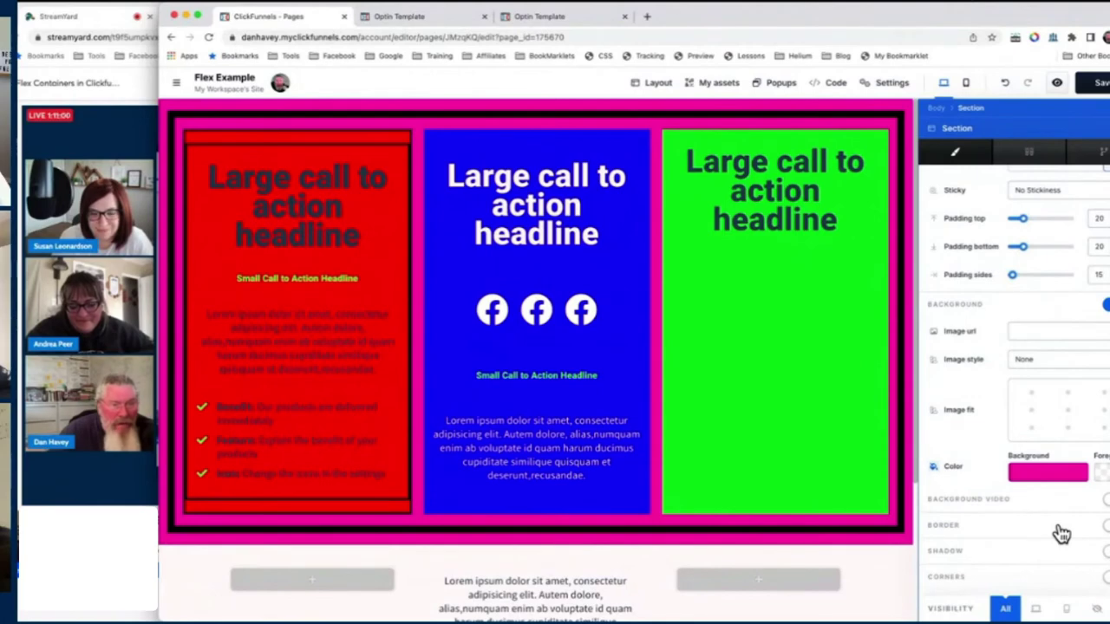
pyautogui.click(1104, 525)
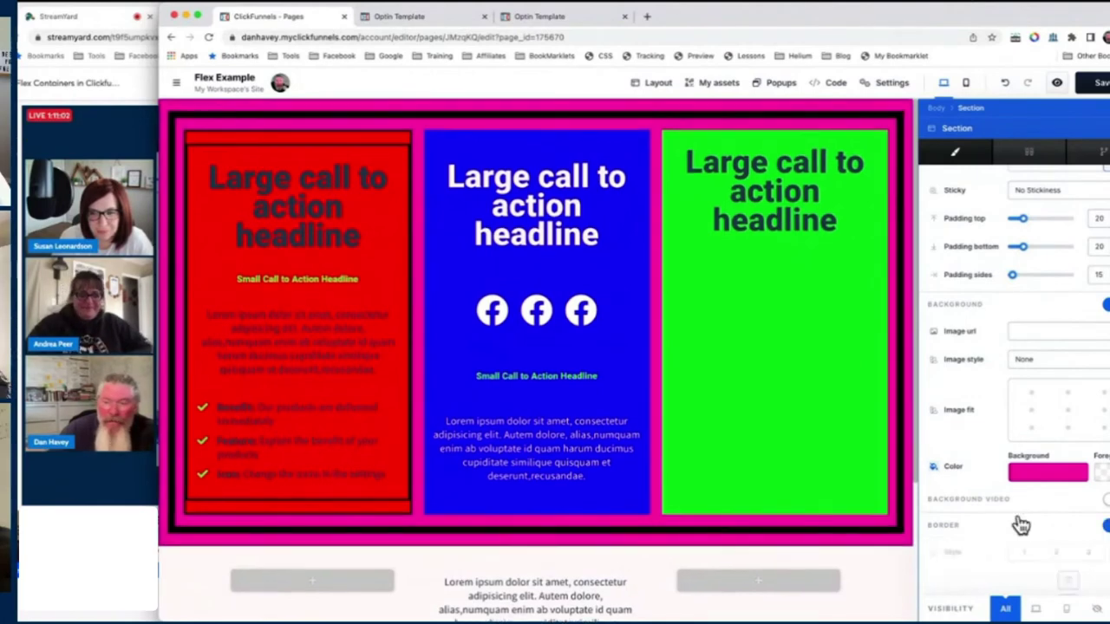
pyautogui.scroll(-3, 1021, 526)
pyautogui.moveTo(1013, 524); pyautogui.dragTo(1024, 527)
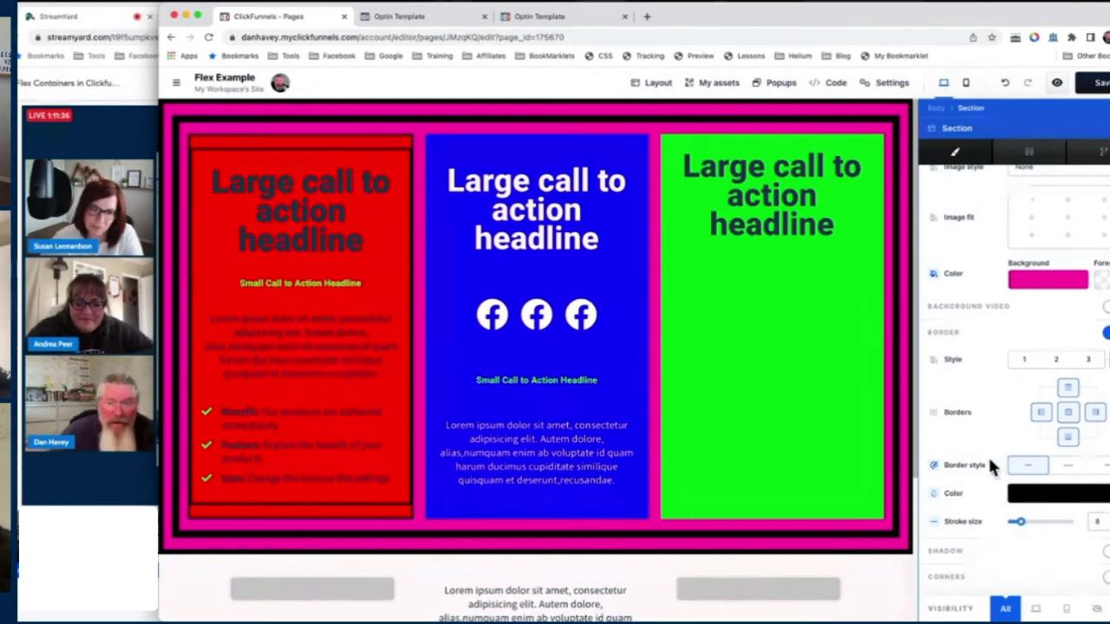
pyautogui.scroll(5, 988, 464)
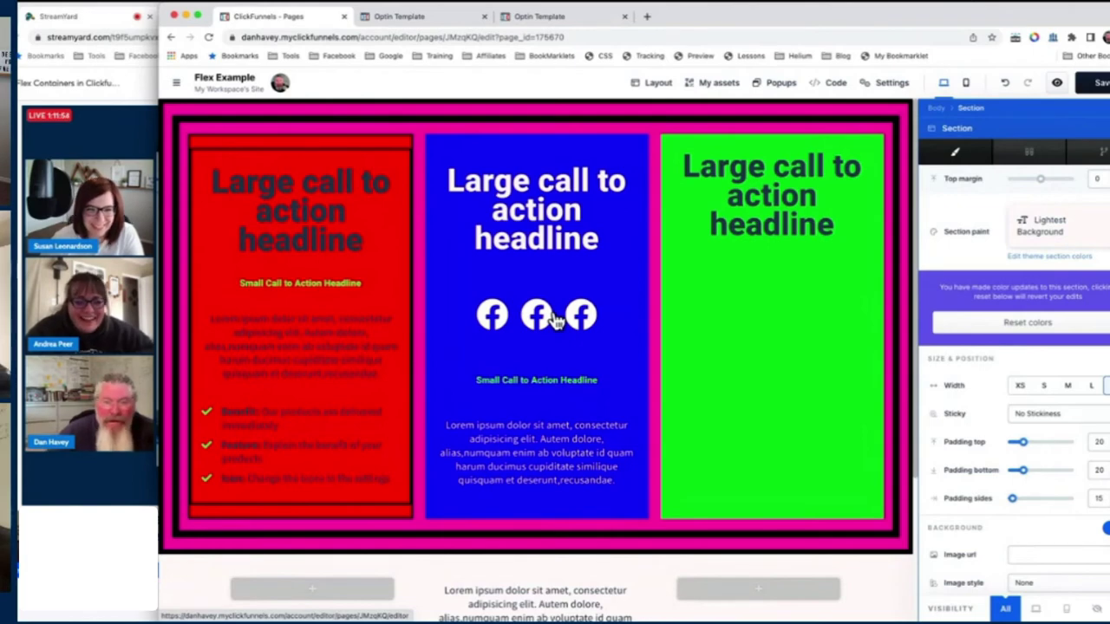
pyautogui.click(756, 270)
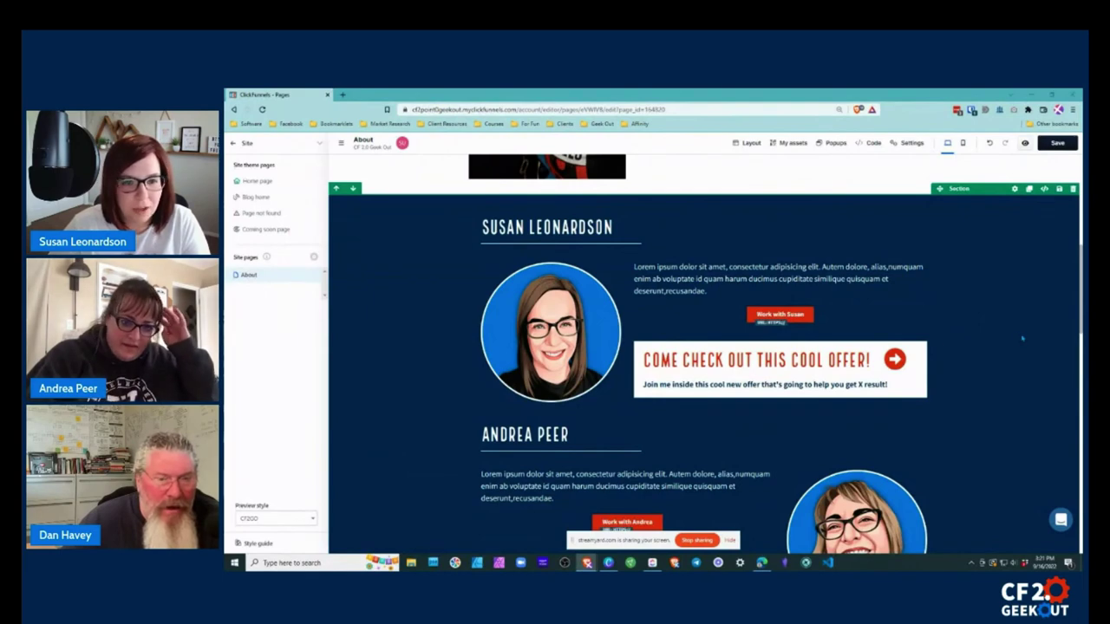
# - Examine the profile rows on the CF 2.0 Geek Out About page and open its footer universal section for editing
pyautogui.scroll(-1, 1016, 339)
pyautogui.scroll(-5, 1017, 339)
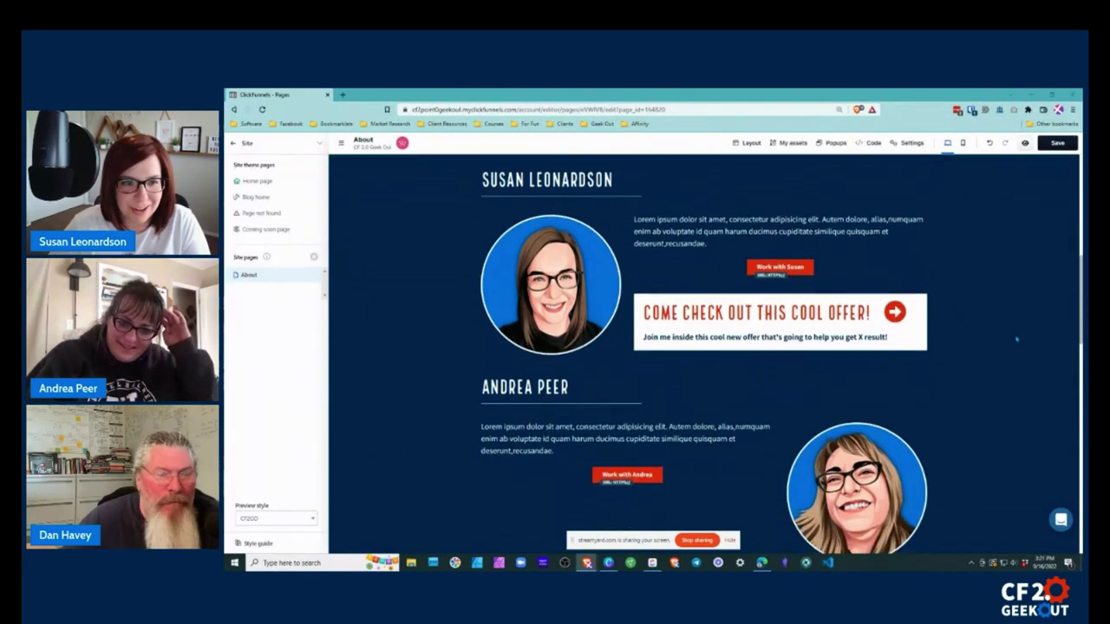
pyautogui.scroll(2, 1016, 340)
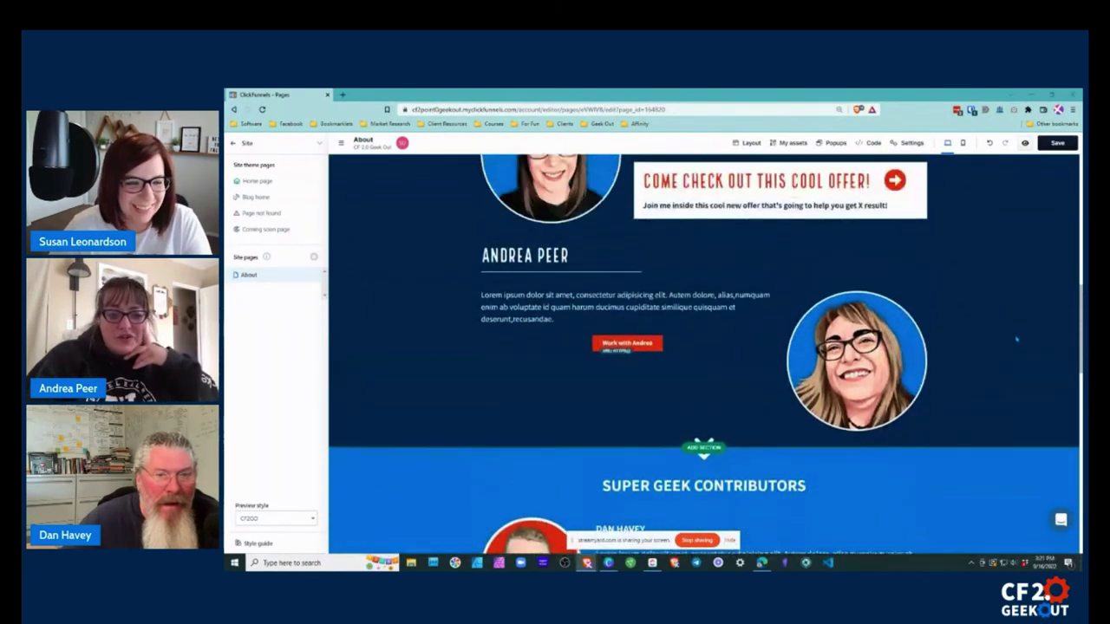
pyautogui.scroll(1, 1033, 338)
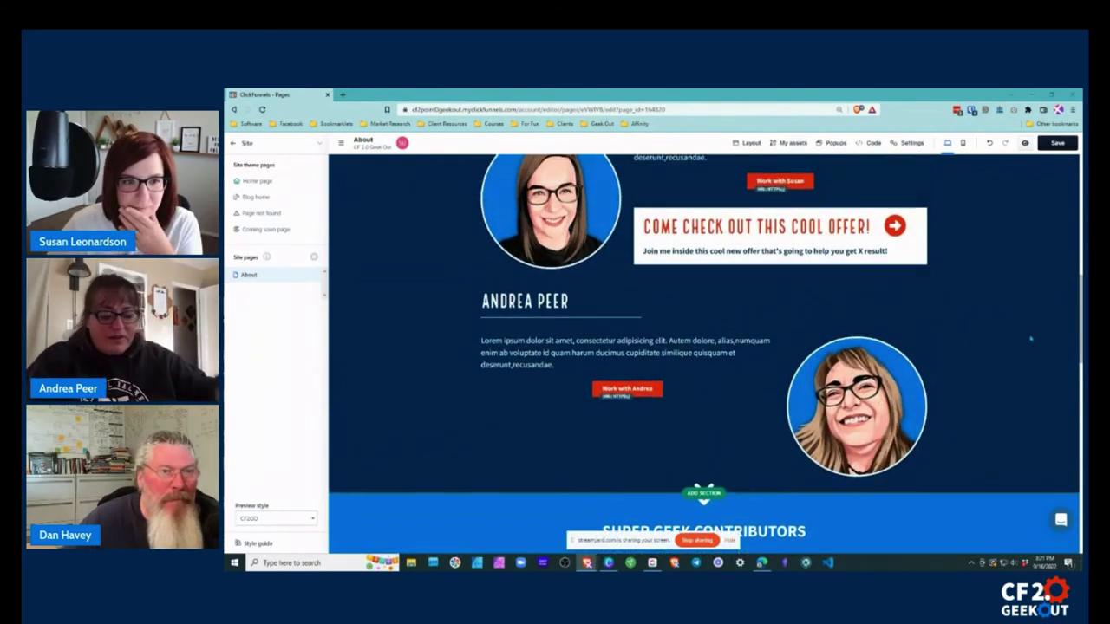
pyautogui.scroll(1, 1030, 339)
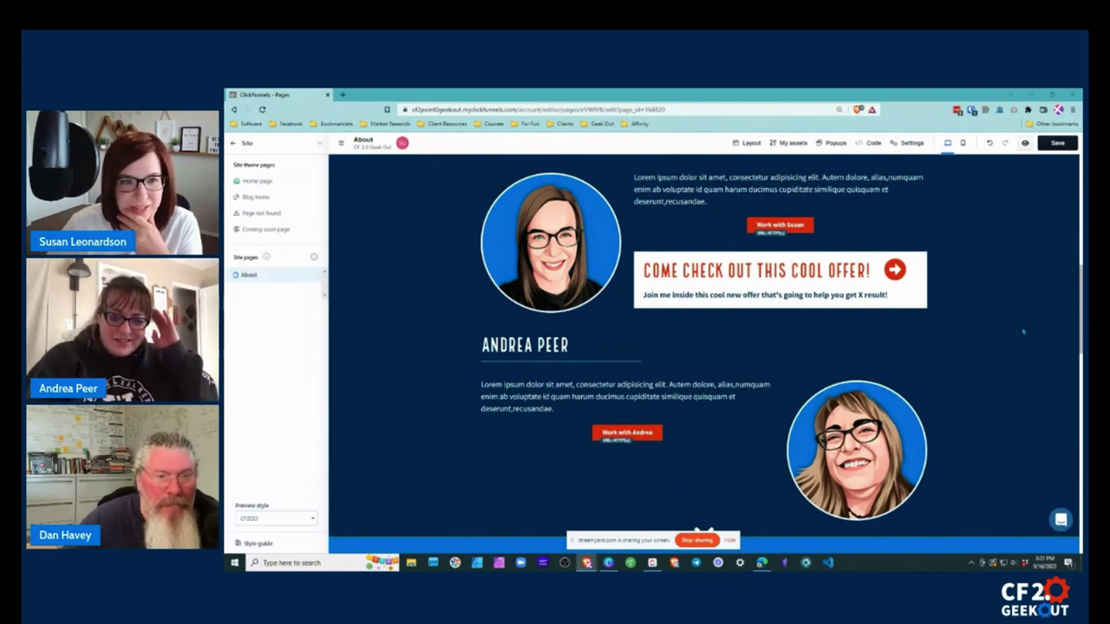
pyautogui.scroll(-15, 1023, 331)
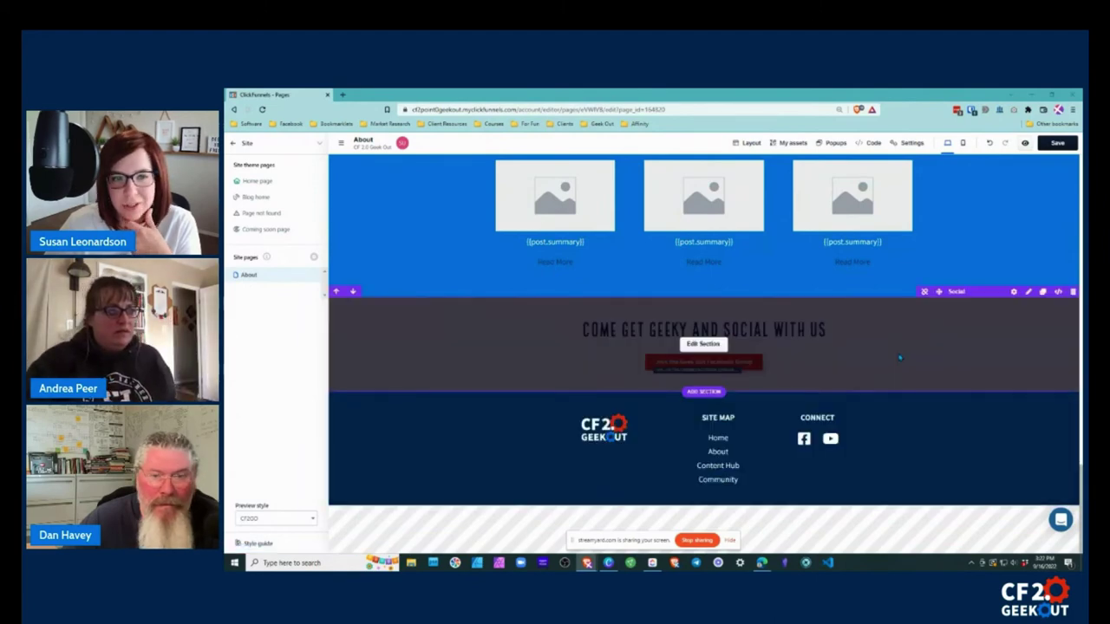
pyautogui.click(705, 447)
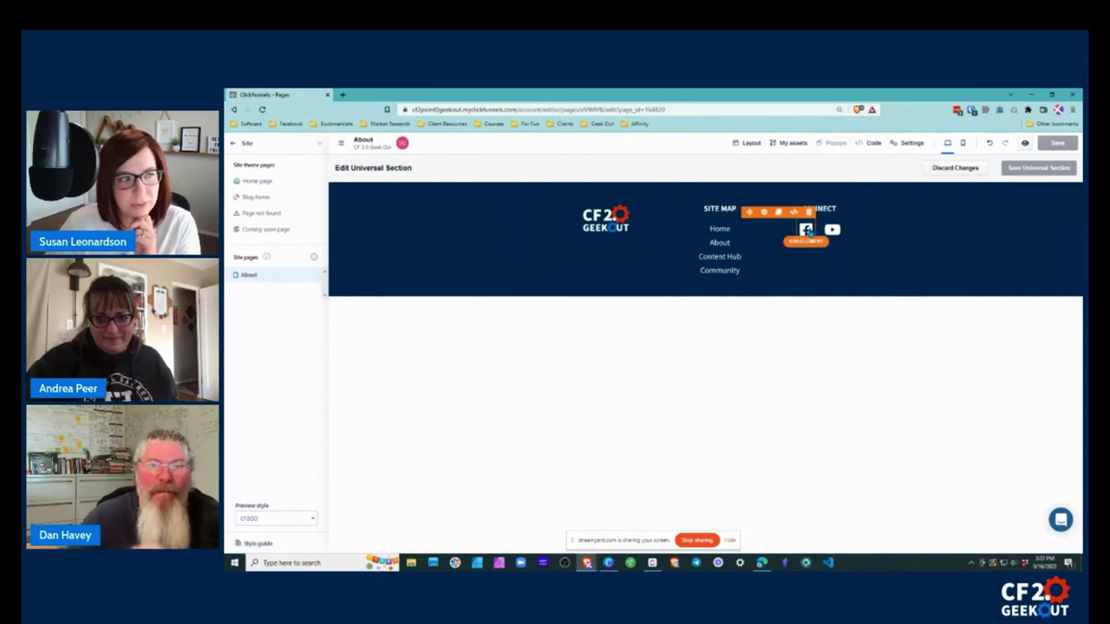
# - Preview the footer universal section in mobile and desktop views, discard its changes, and view the first profile row on the About page
pyautogui.click(963, 143)
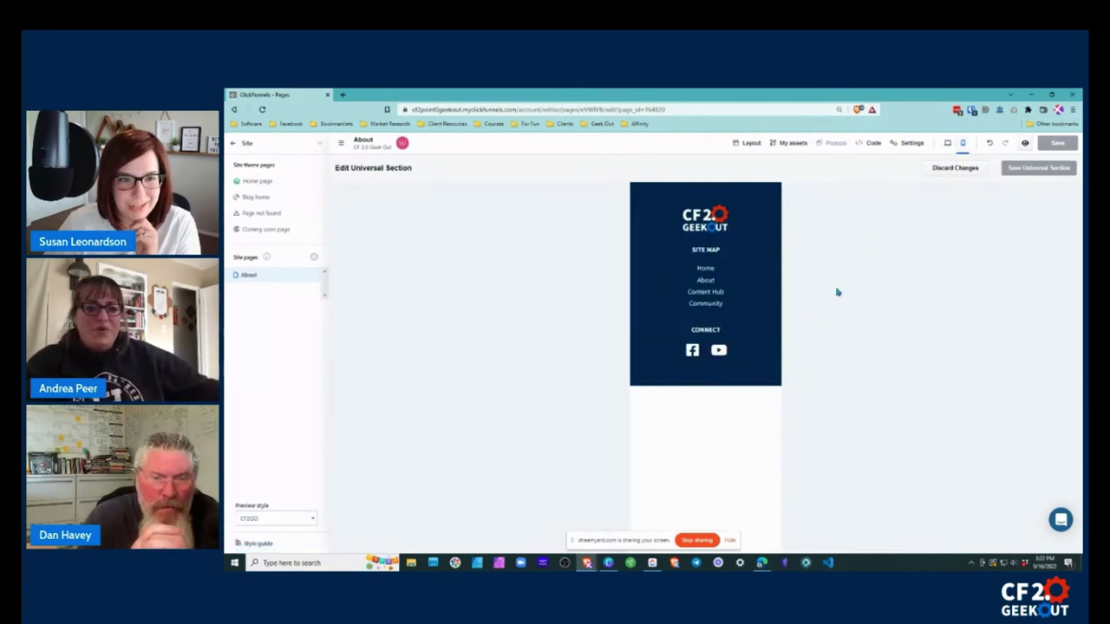
pyautogui.click(947, 144)
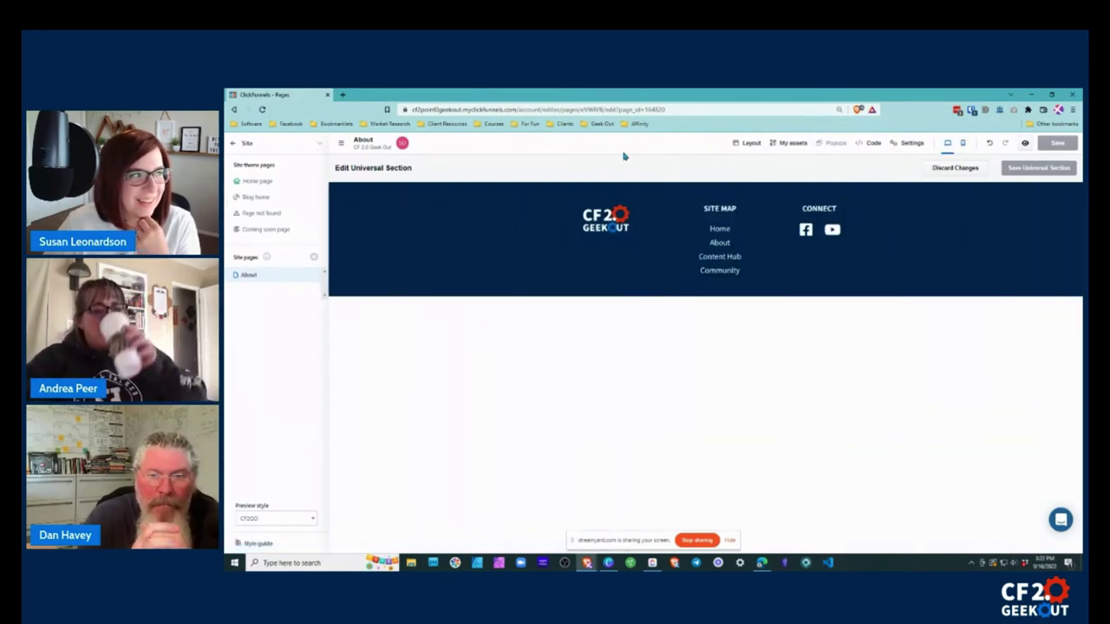
pyautogui.click(953, 169)
pyautogui.scroll(-5, 919, 347)
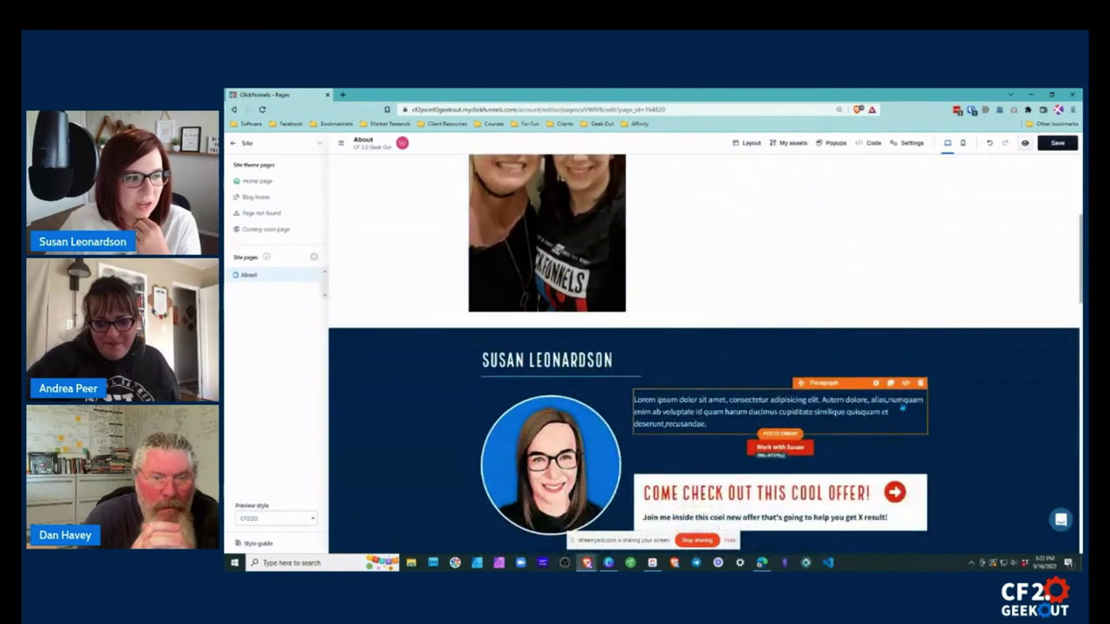
pyautogui.scroll(-2, 903, 407)
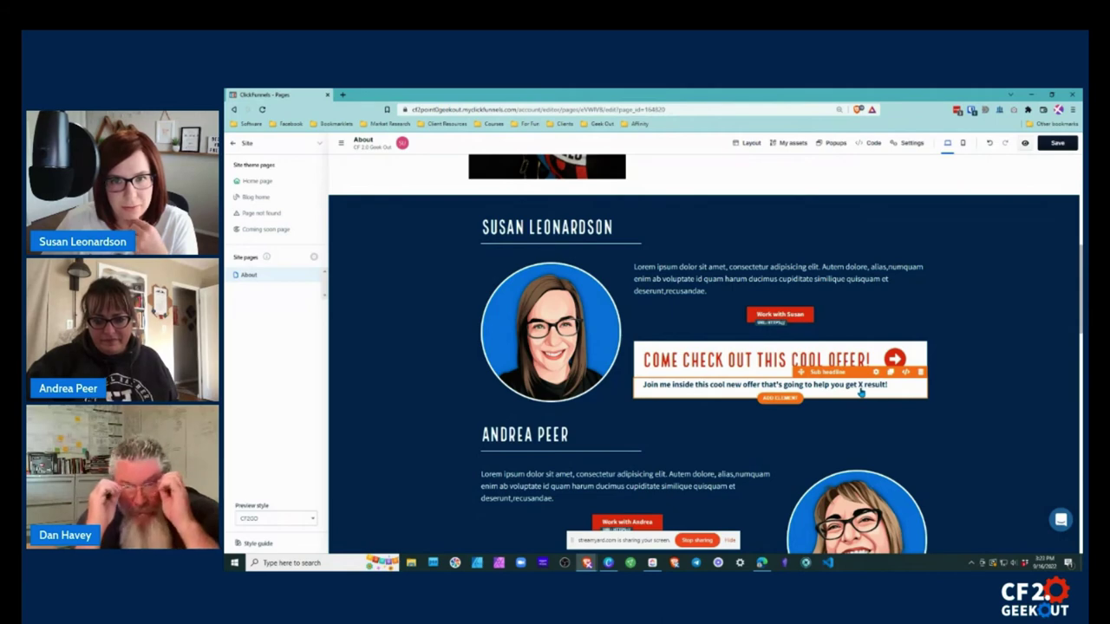
# - Try to move the offer's sub headline into the flex container between the headline and the arrow icon
pyautogui.moveTo(861, 392); pyautogui.dragTo(823, 408)
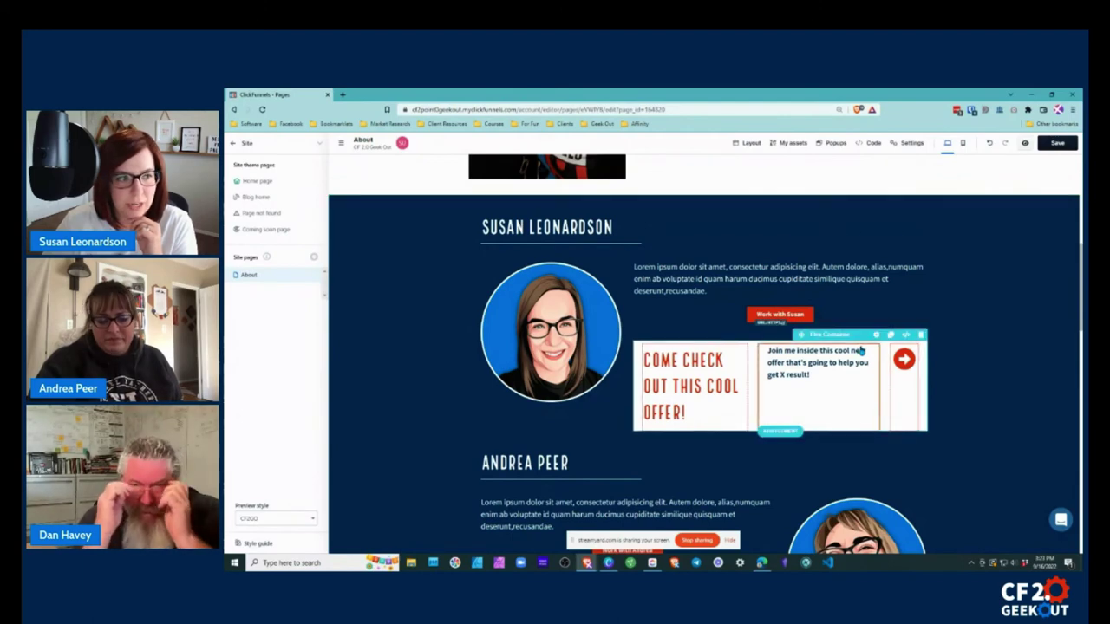
pyautogui.moveTo(813, 337); pyautogui.dragTo(876, 392)
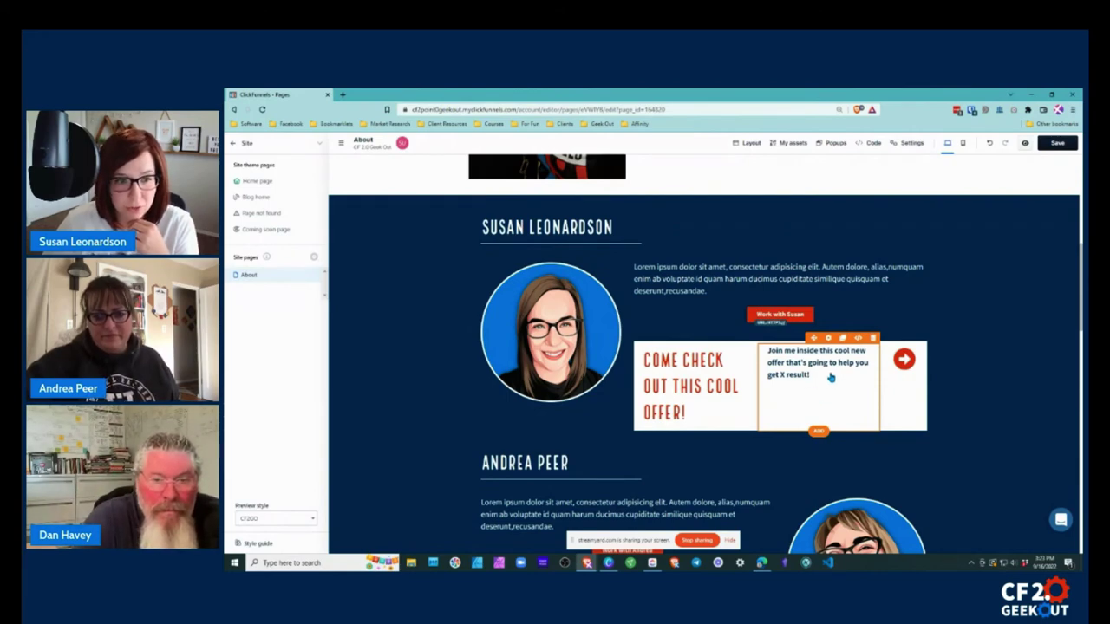
pyautogui.click(989, 144)
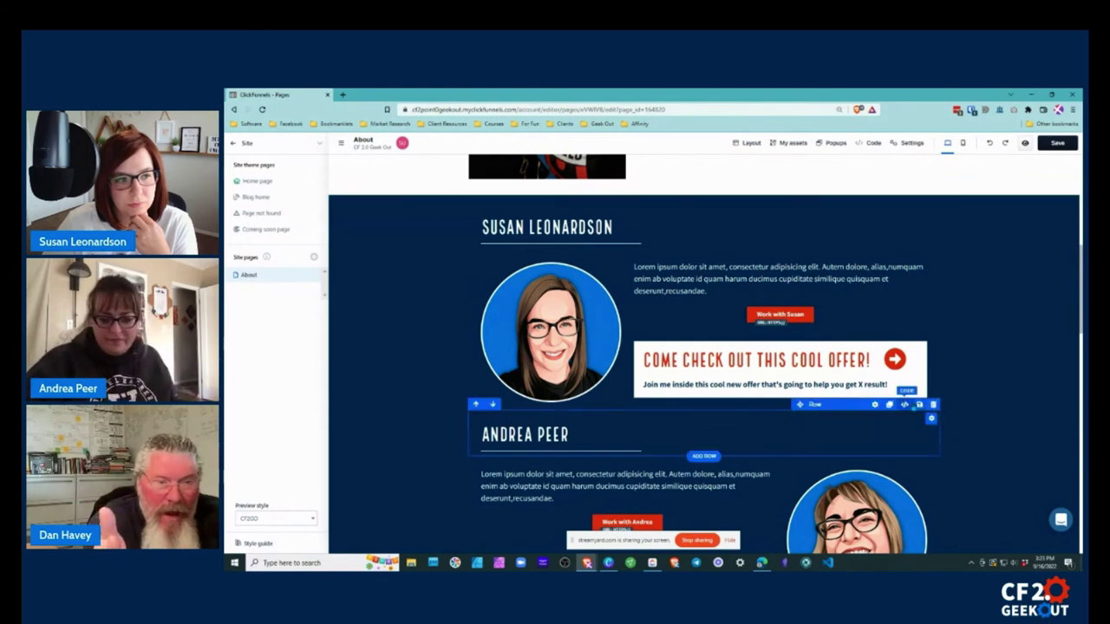
pyautogui.click(867, 391)
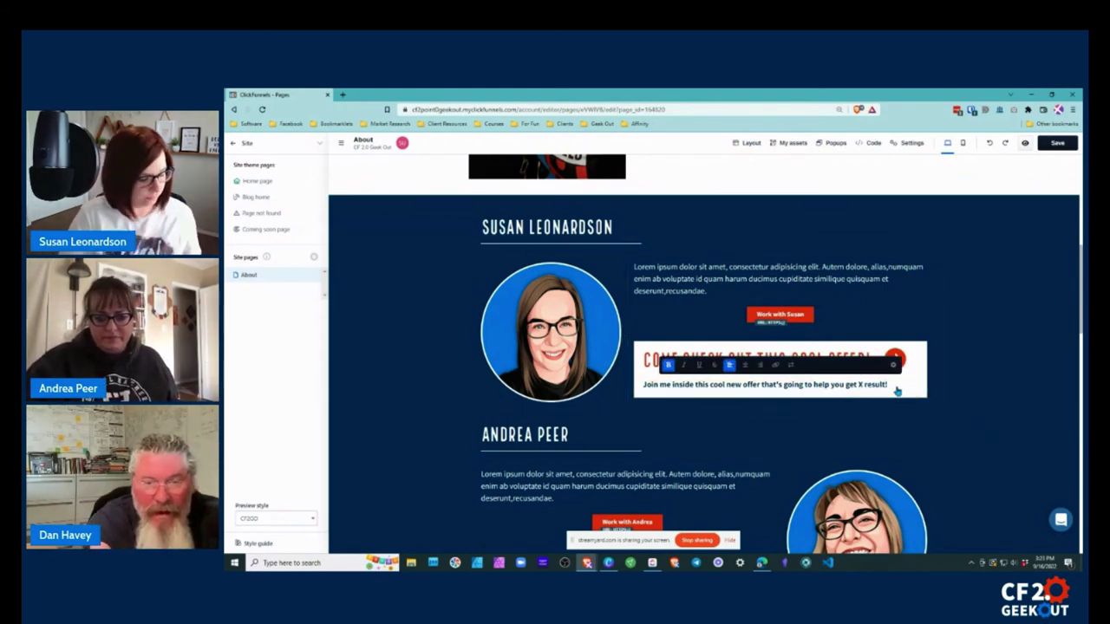
pyautogui.tripleClick(898, 391)
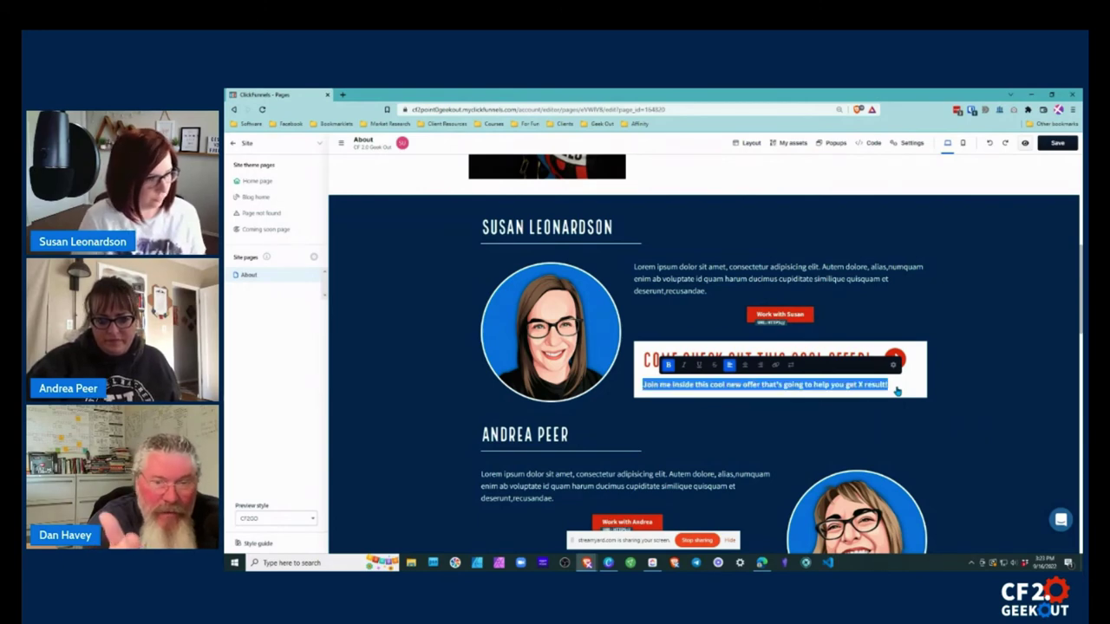
pyautogui.hotkey('ctrl', 'c')
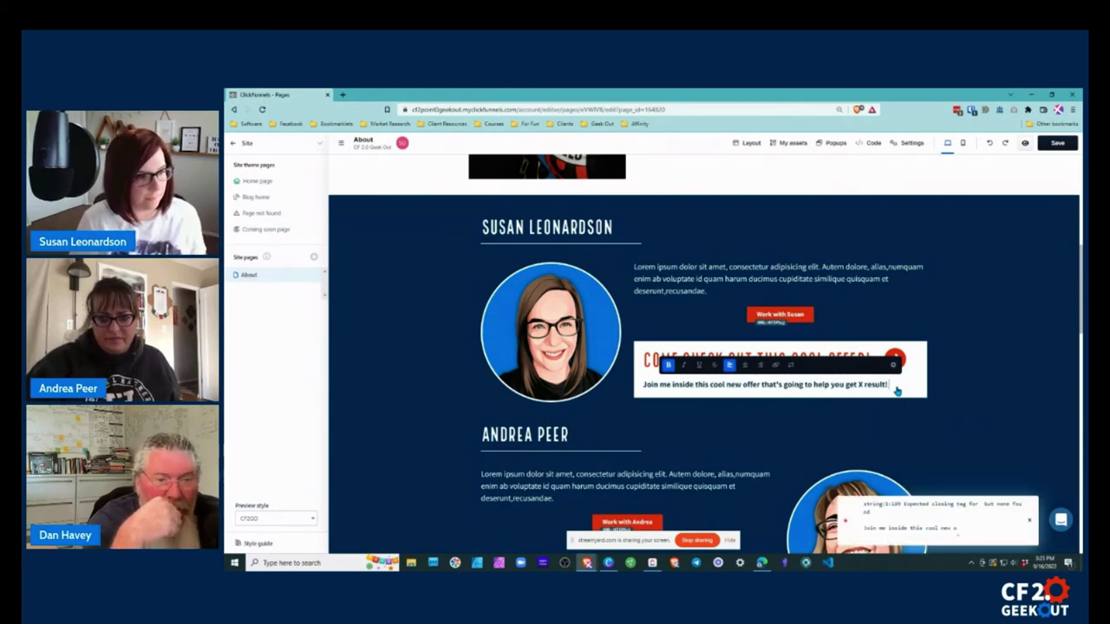
pyautogui.click(927, 369)
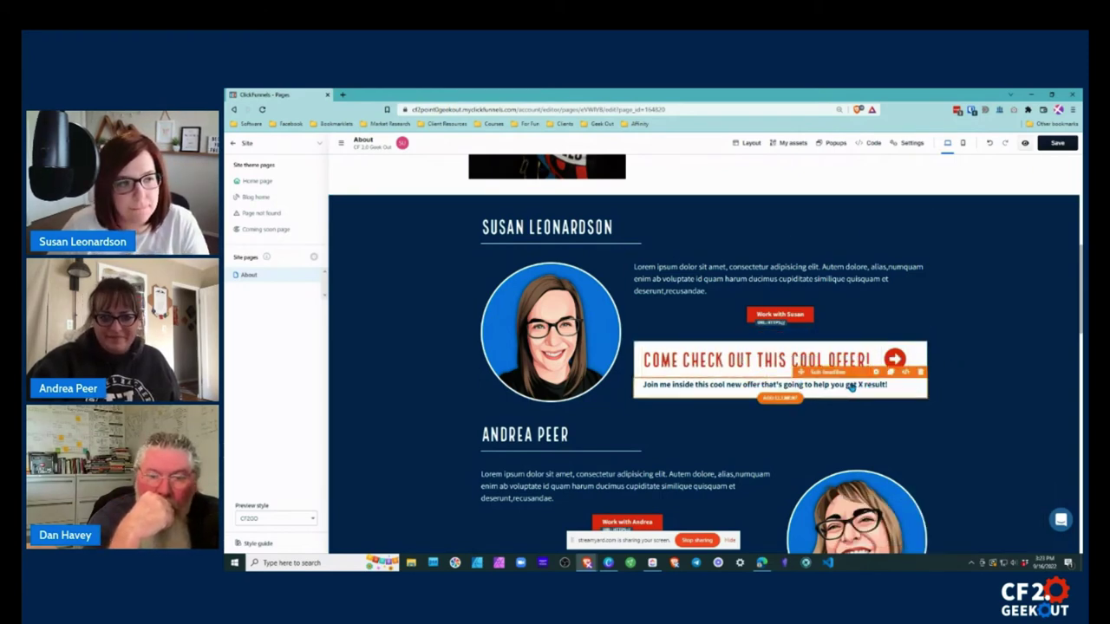
pyautogui.click(808, 370)
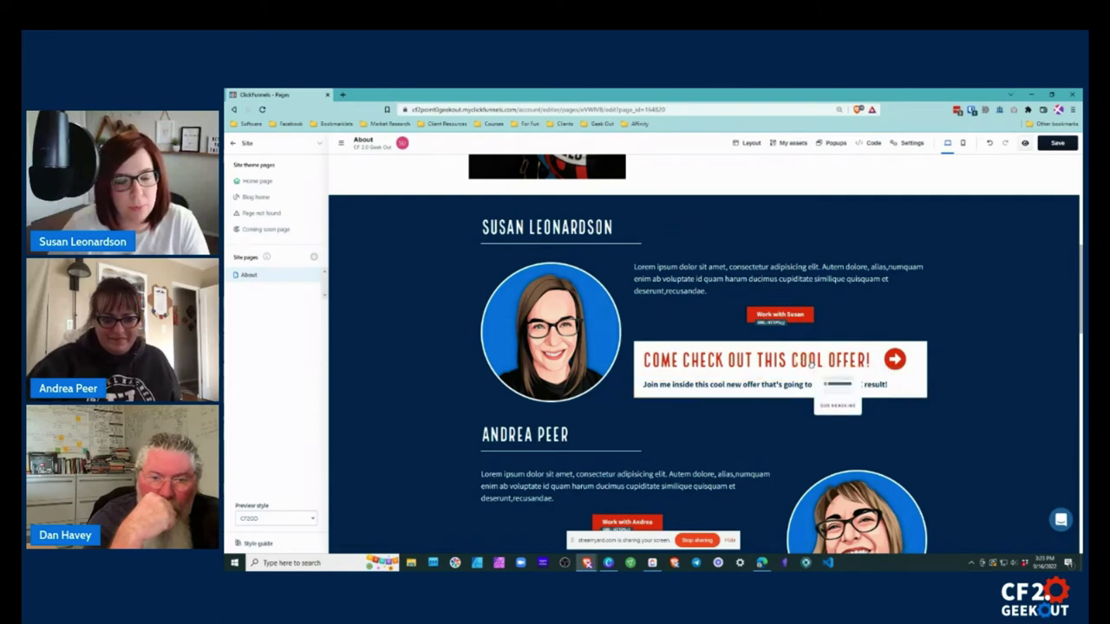
pyautogui.click(962, 379)
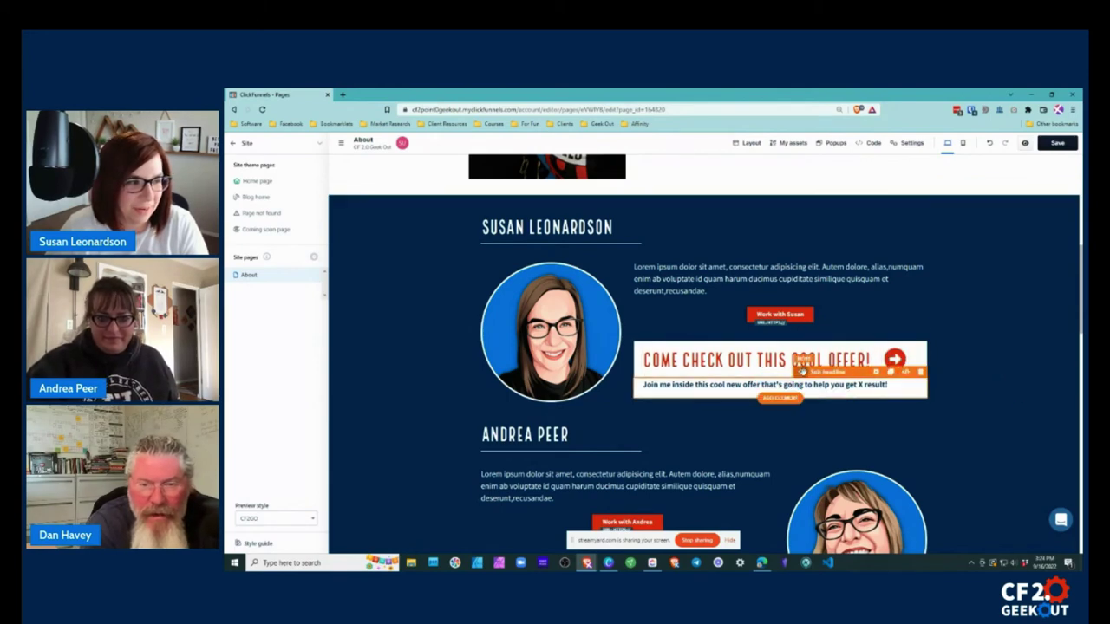
# - Move the sub headline into the offer's flex container and compare the column direction with the row direction
pyautogui.moveTo(802, 371); pyautogui.dragTo(867, 381)
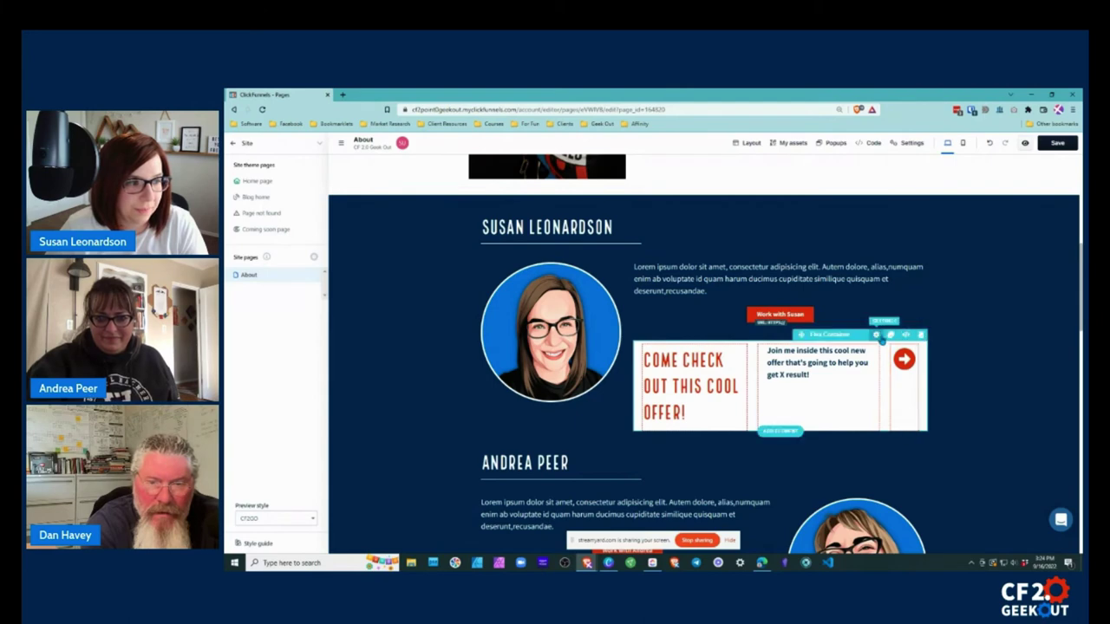
pyautogui.click(878, 336)
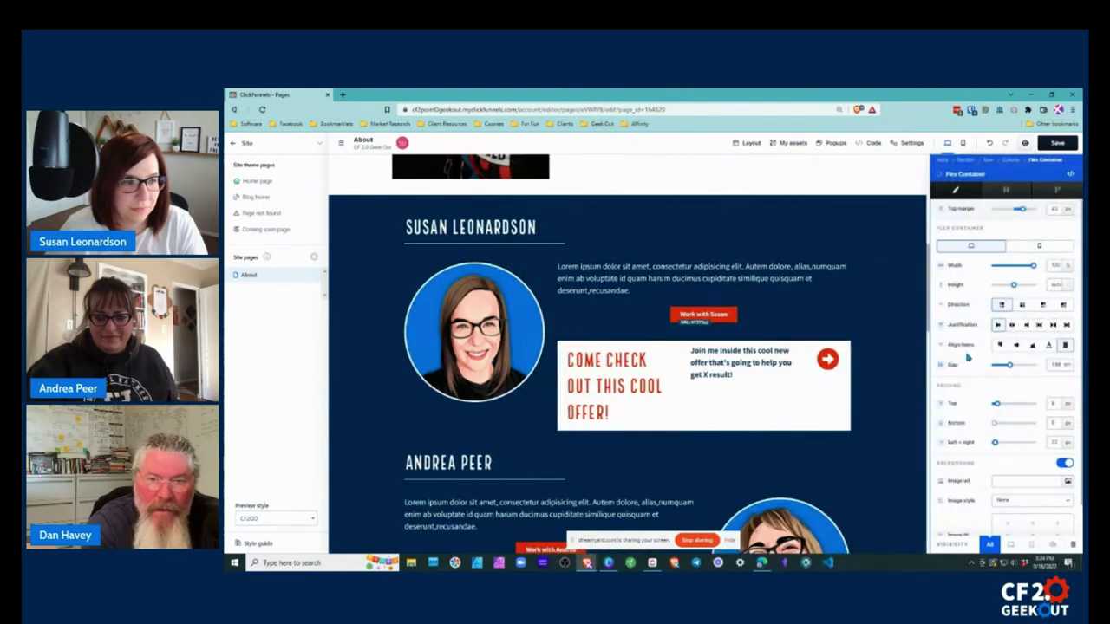
pyautogui.click(1022, 305)
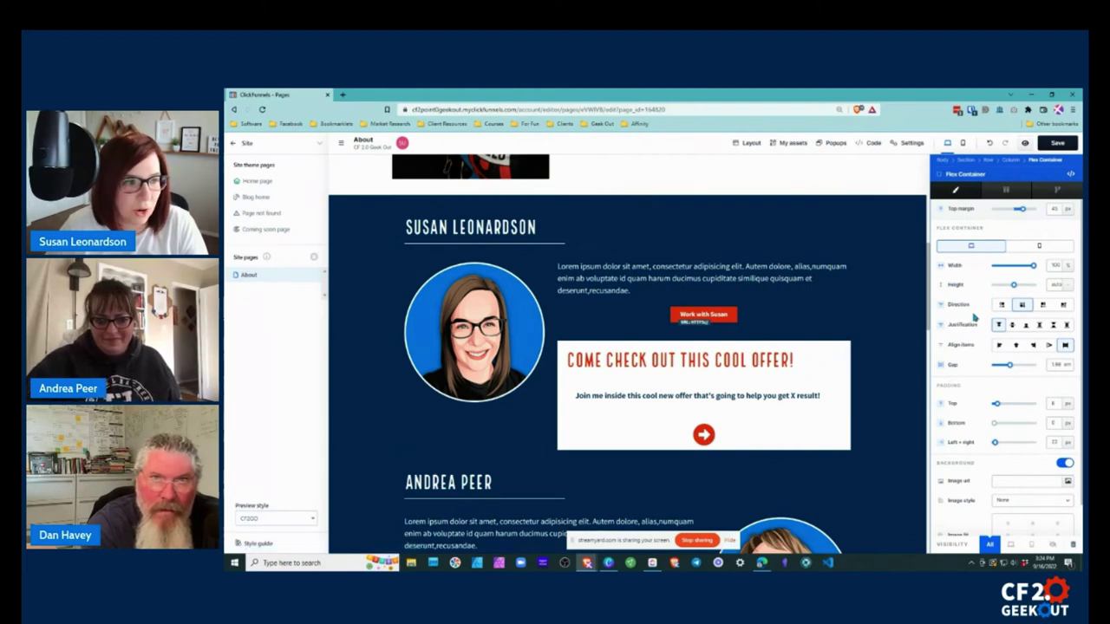
pyautogui.click(1003, 306)
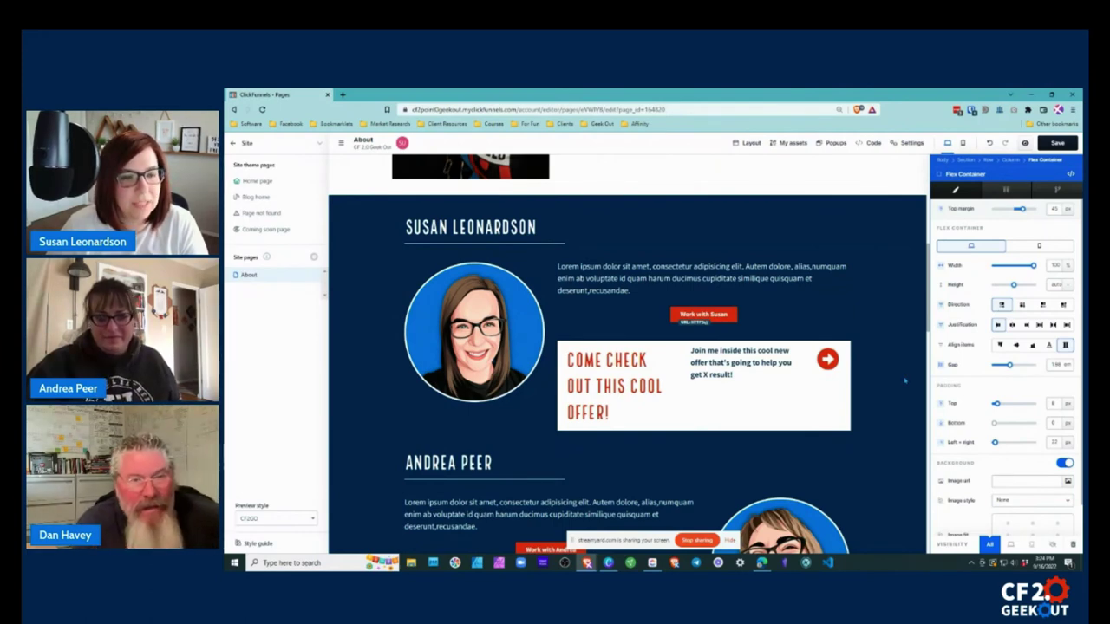
pyautogui.press('Escape')
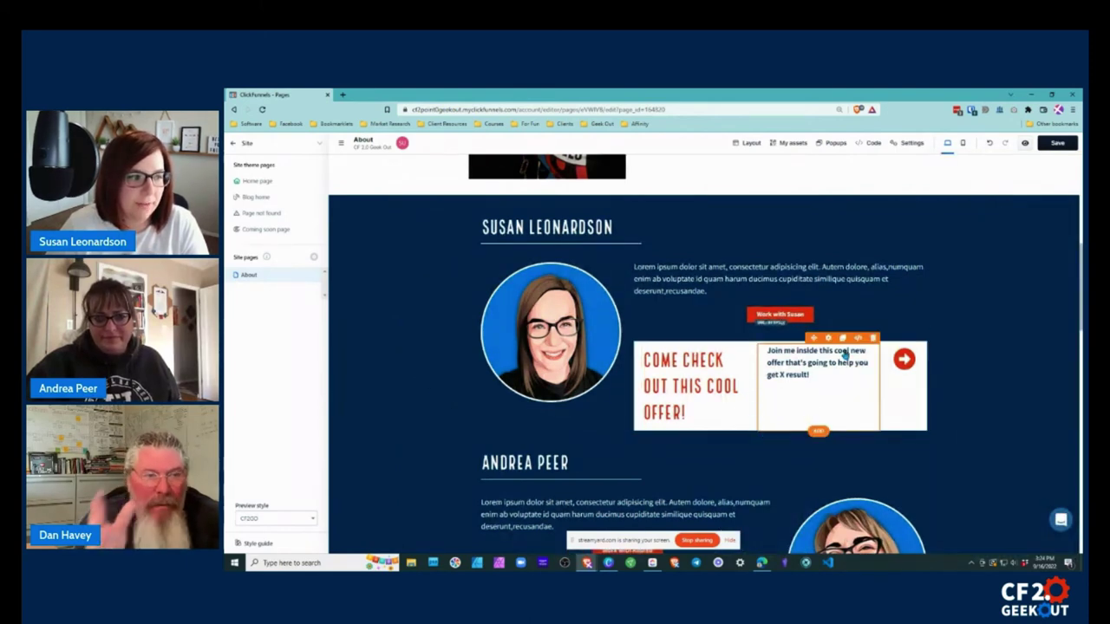
# - Move the sub headline above the profile paragraph and insert a nested flex container between the offer headline and the arrow icon
pyautogui.moveTo(812, 338); pyautogui.dragTo(786, 265)
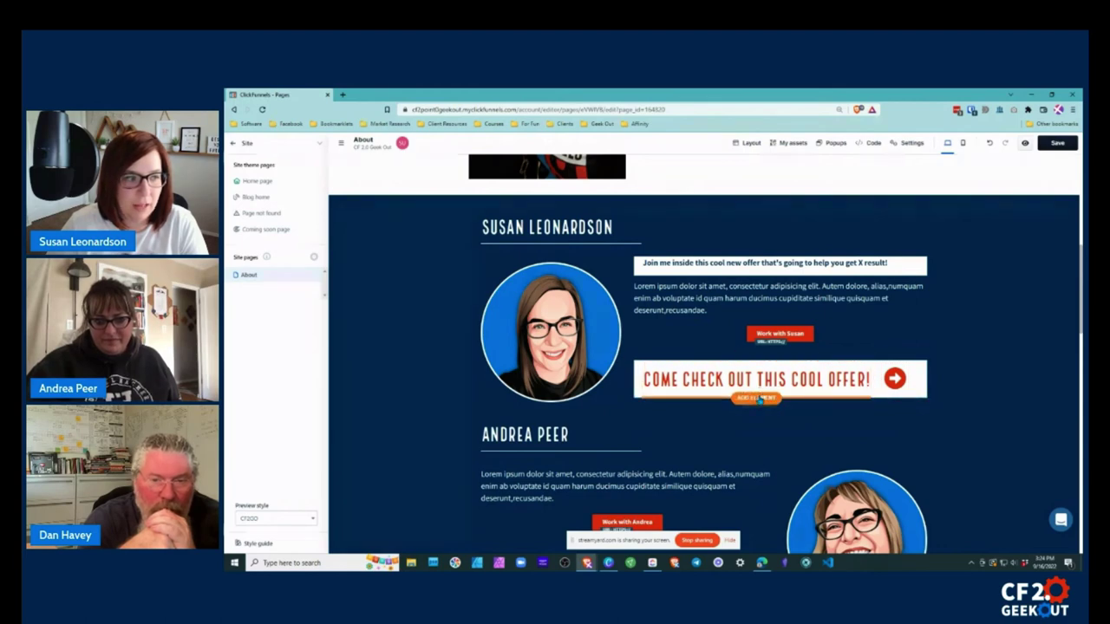
pyautogui.click(756, 399)
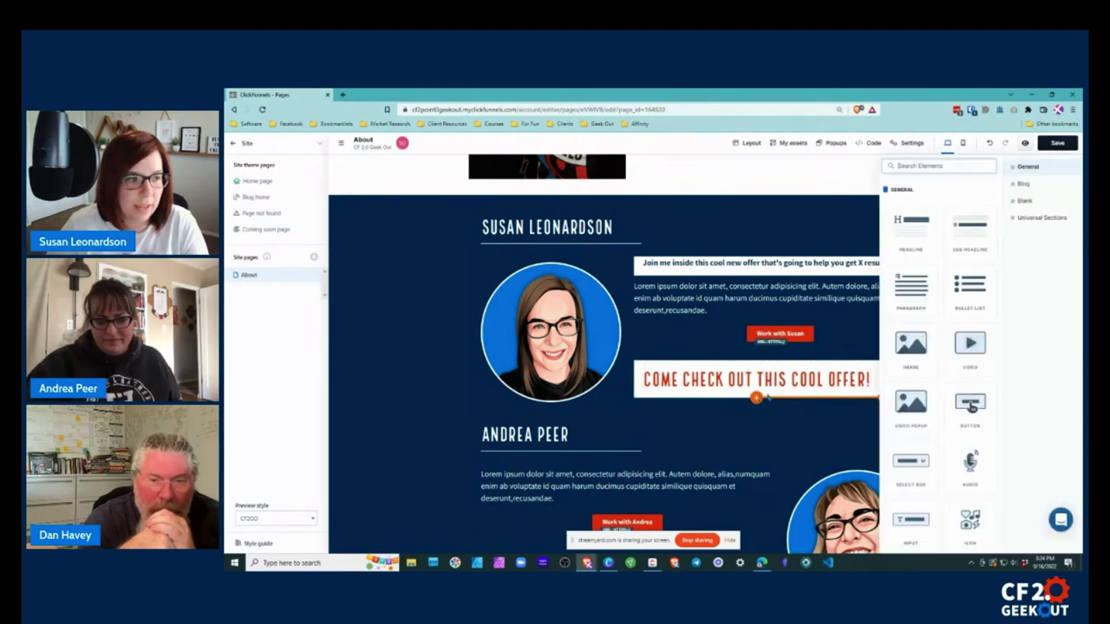
pyautogui.scroll(-10, 934, 468)
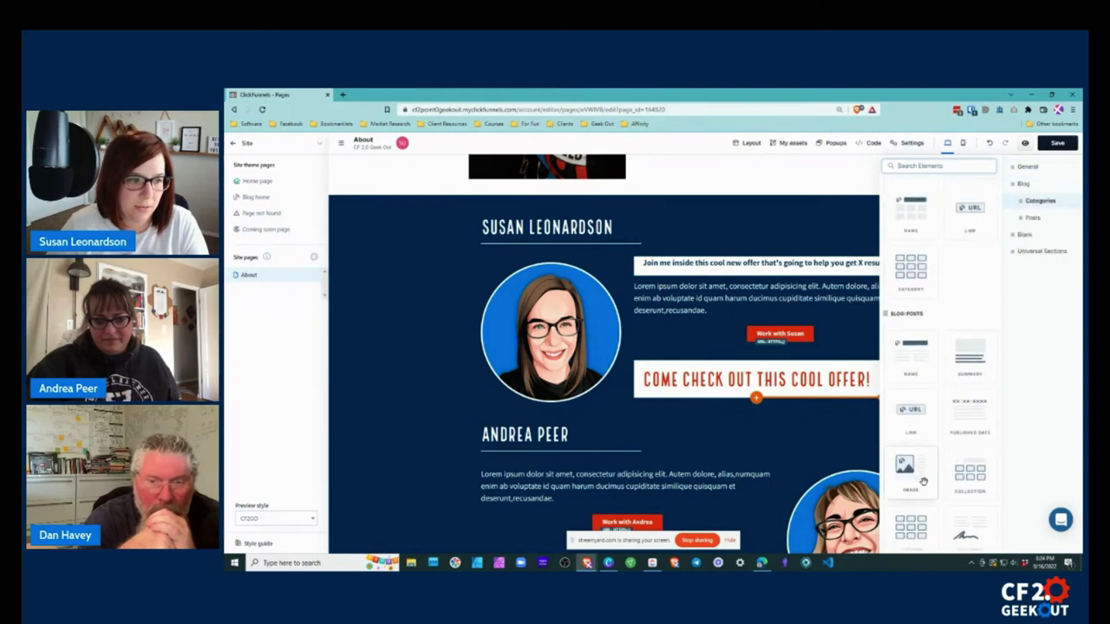
pyautogui.scroll(2, 911, 424)
pyautogui.moveTo(910, 391); pyautogui.dragTo(833, 416)
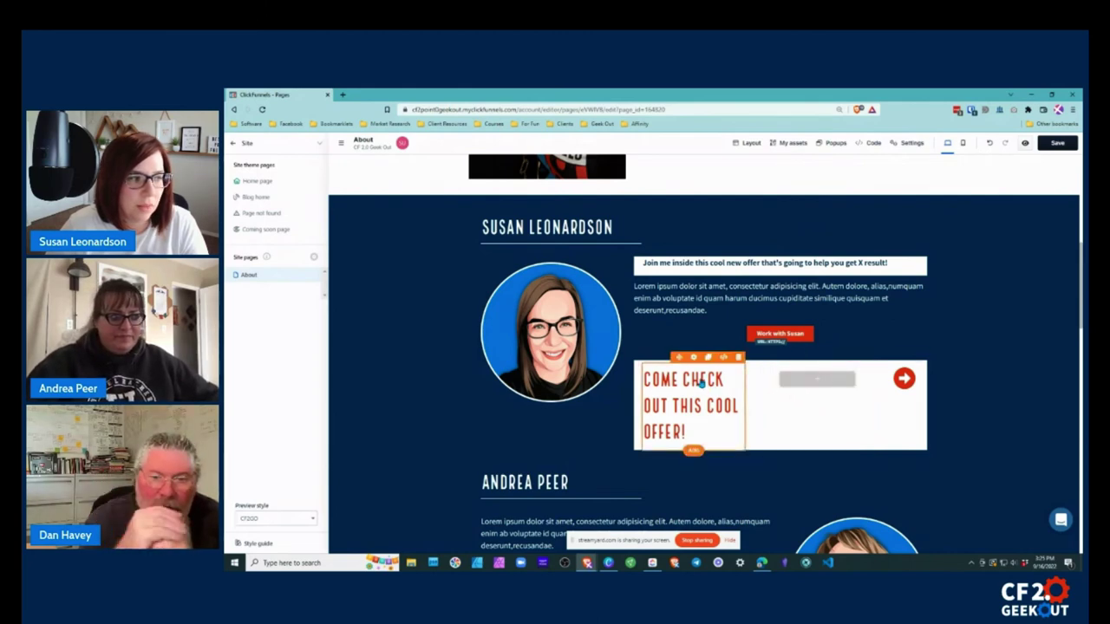
# - Move the offer headline and sub headline into the nested flex container and set its direction to column
pyautogui.moveTo(680, 356); pyautogui.dragTo(806, 379)
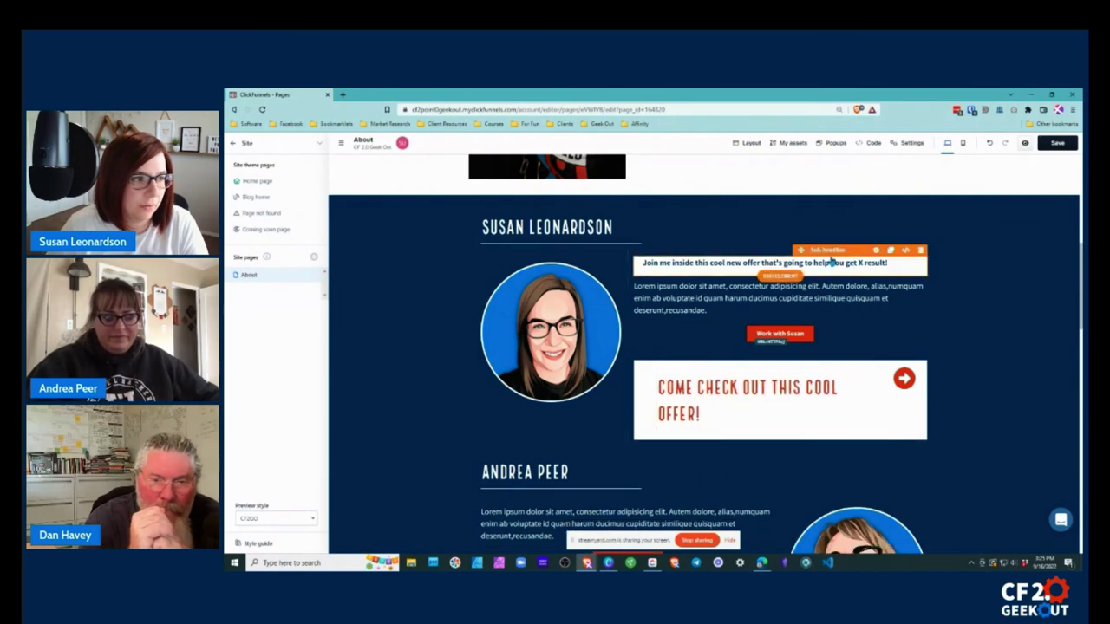
pyautogui.moveTo(801, 251); pyautogui.dragTo(744, 422)
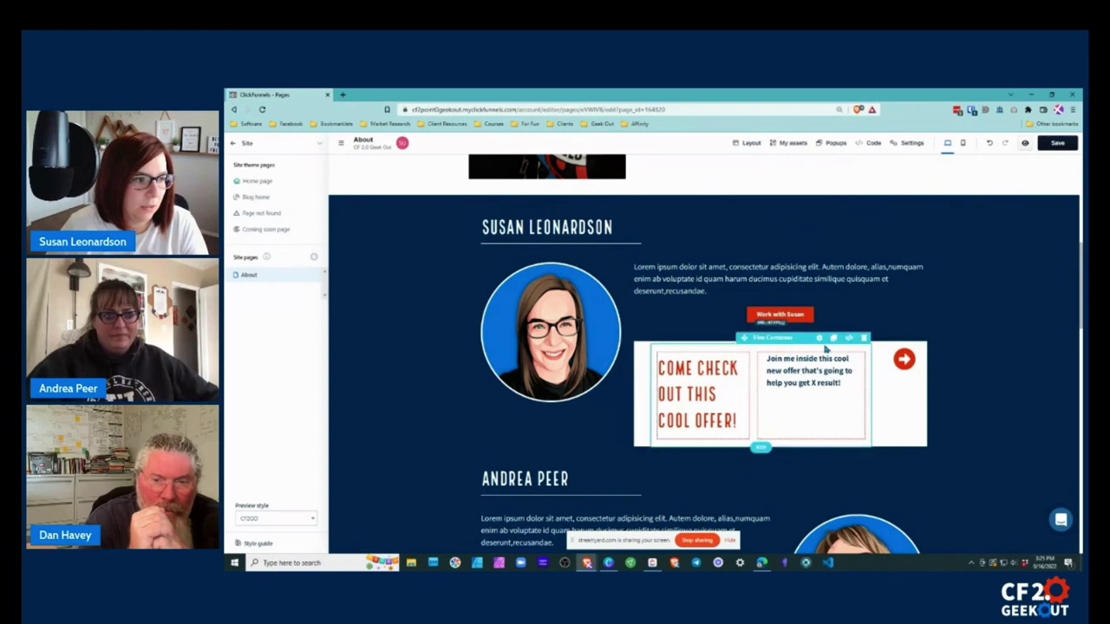
pyautogui.click(832, 341)
pyautogui.click(1023, 388)
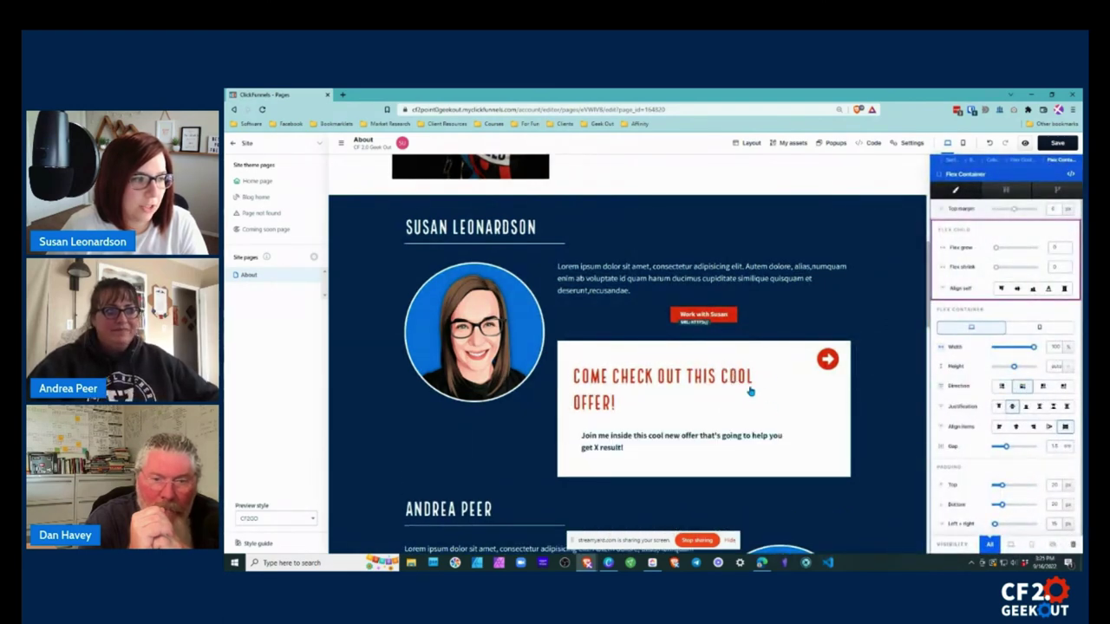
pyautogui.press('Escape')
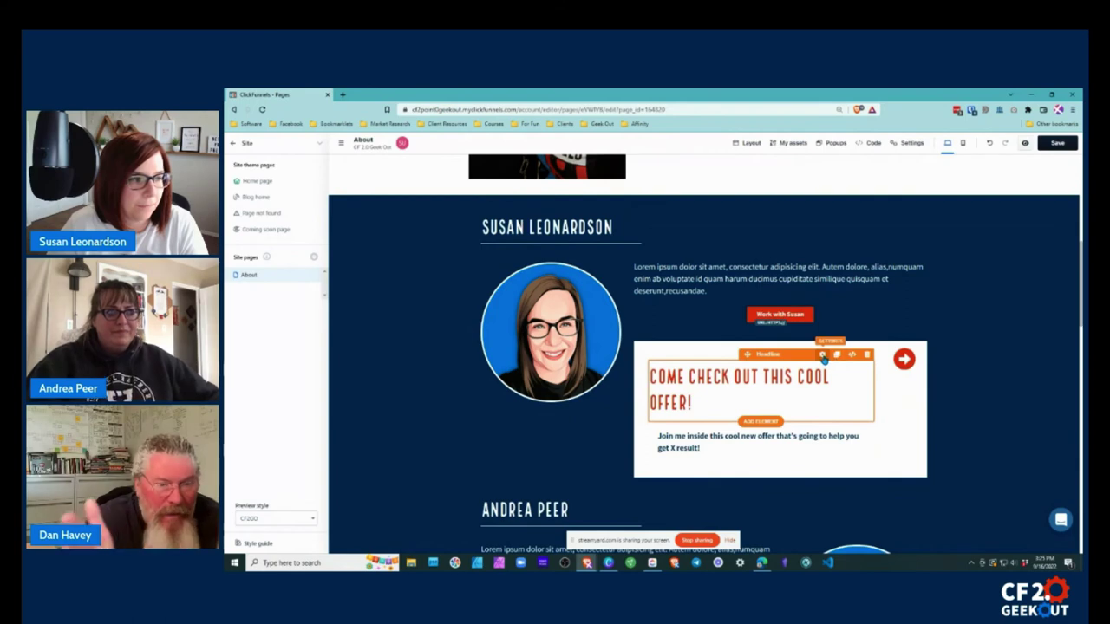
# - Set the outer offer flex container's top, bottom and left + right padding to 0 px
pyautogui.click(823, 357)
pyautogui.click(922, 345)
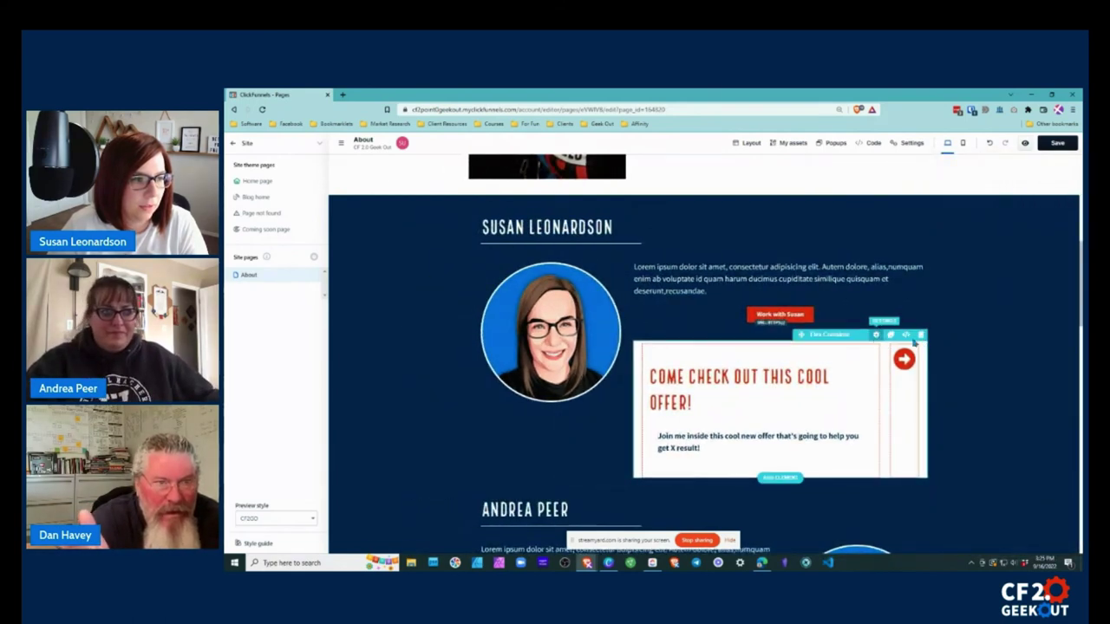
pyautogui.click(867, 337)
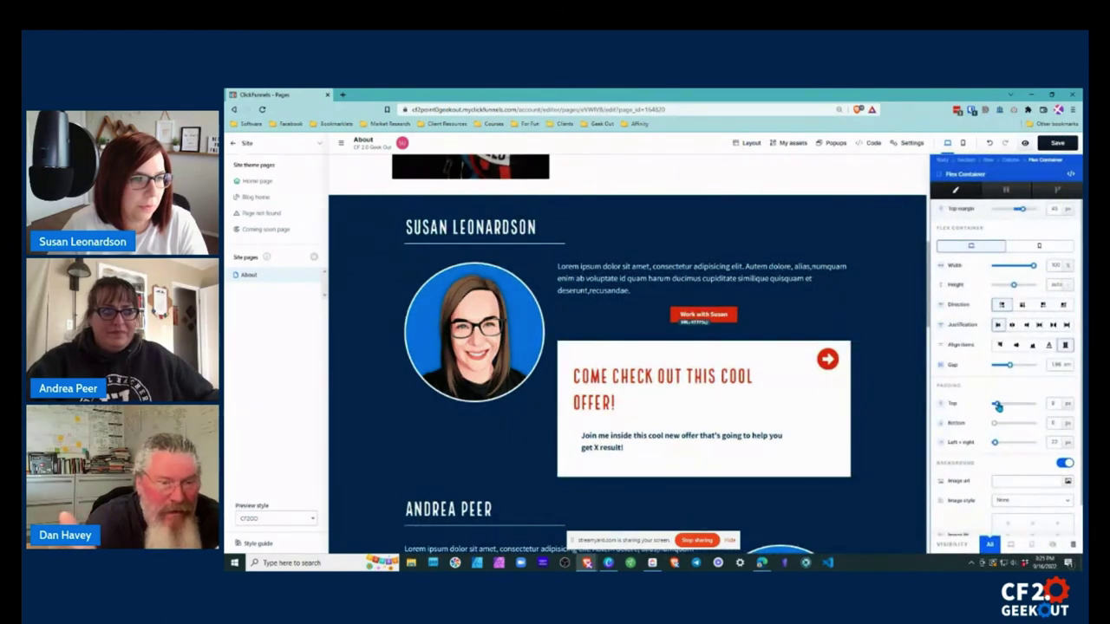
pyautogui.moveTo(997, 405); pyautogui.dragTo(980, 444)
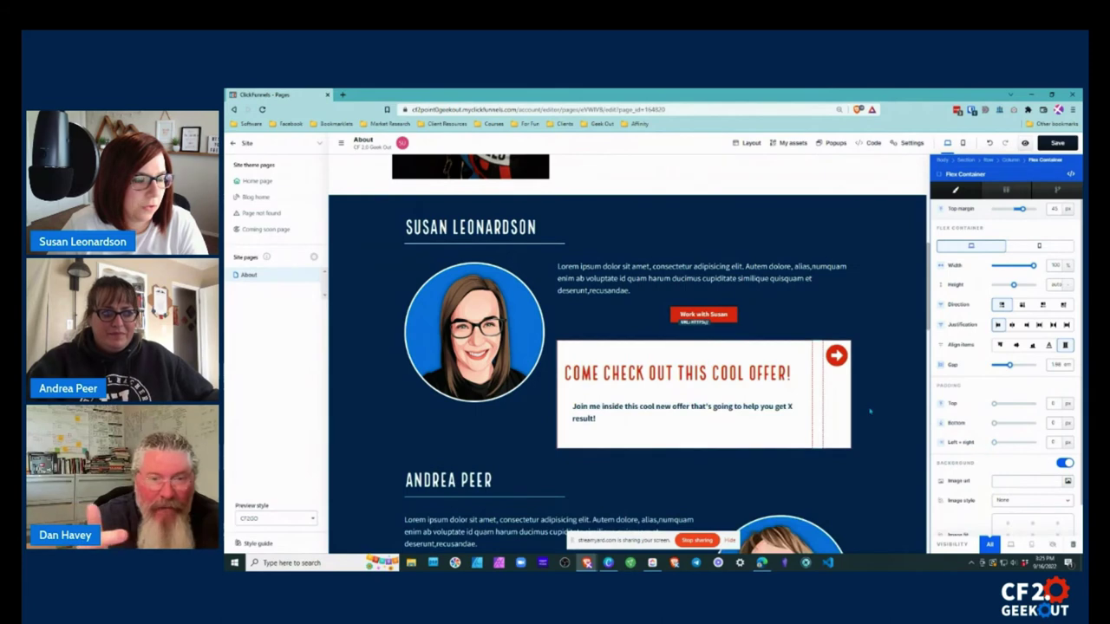
# - Set the offer headline's top and bottom padding to 0 px
pyautogui.click(766, 380)
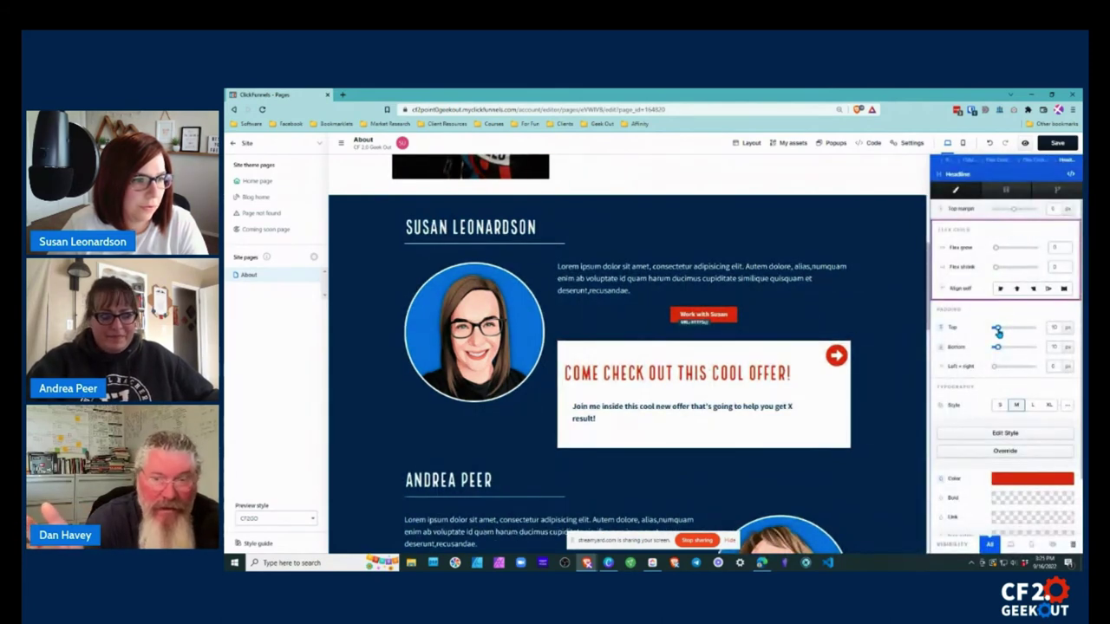
pyautogui.moveTo(998, 330); pyautogui.dragTo(978, 351)
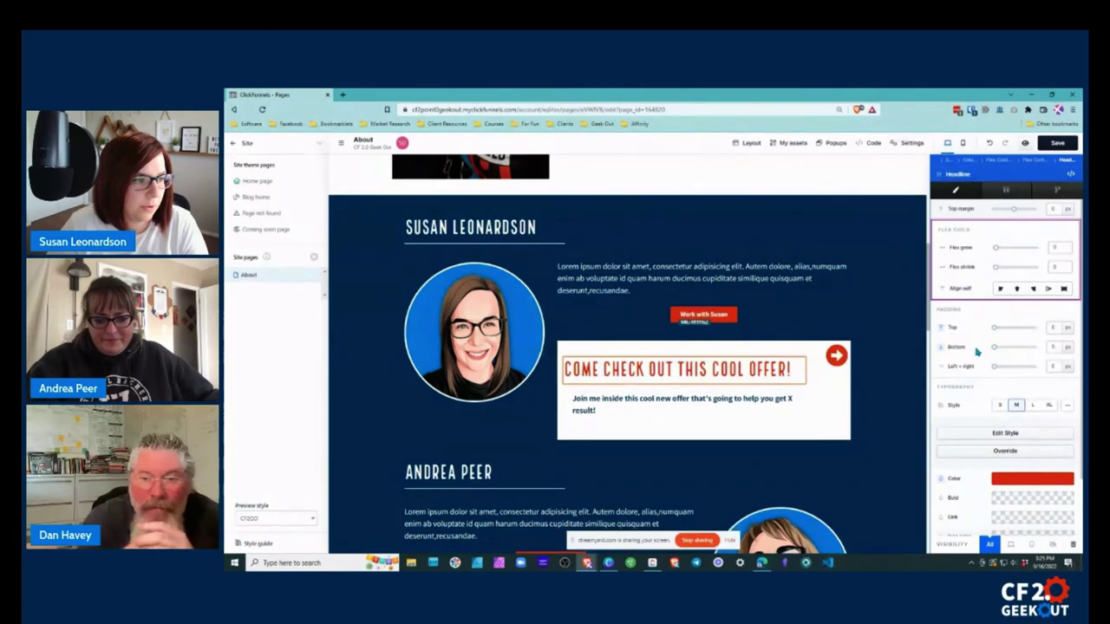
pyautogui.click(795, 375)
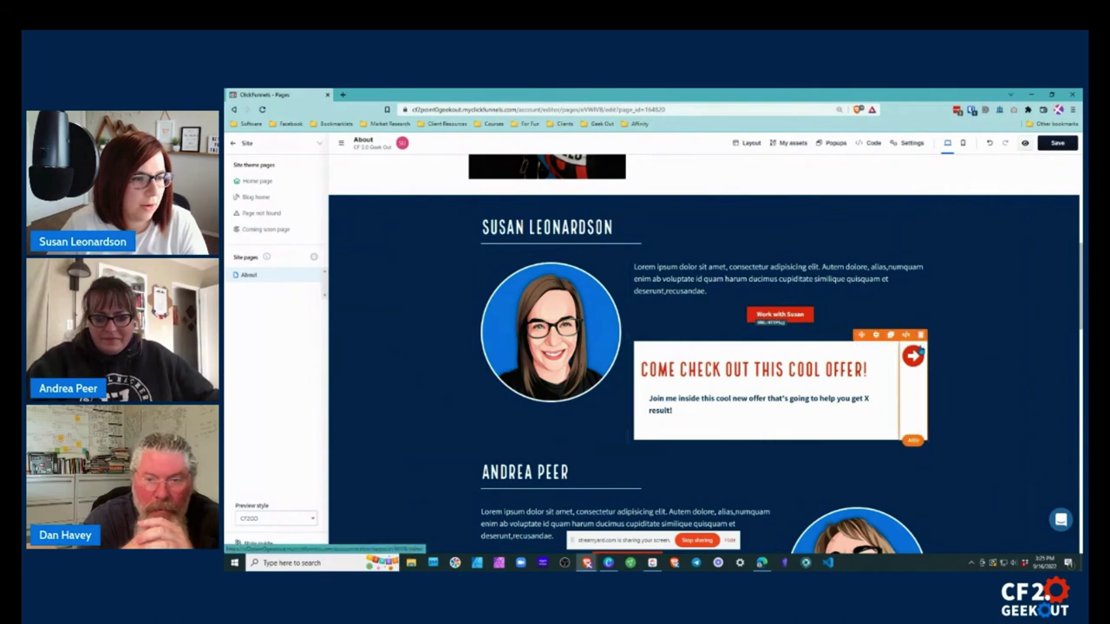
# - Try centring the arrow icon vertically in the offer container and set its Align self to flex-start
pyautogui.click(913, 356)
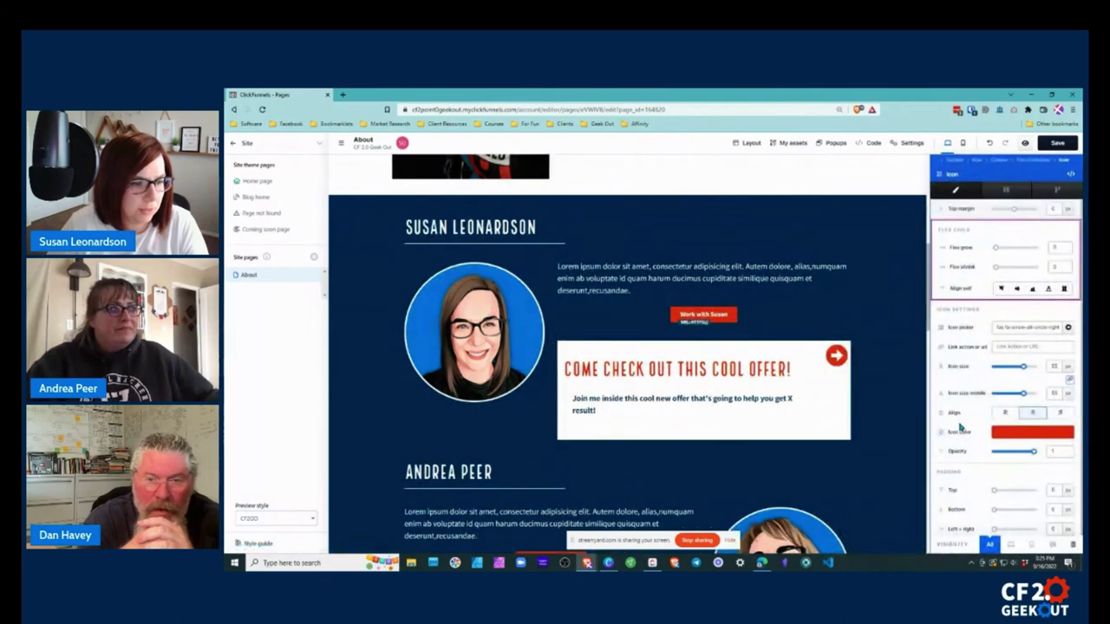
pyautogui.click(1017, 292)
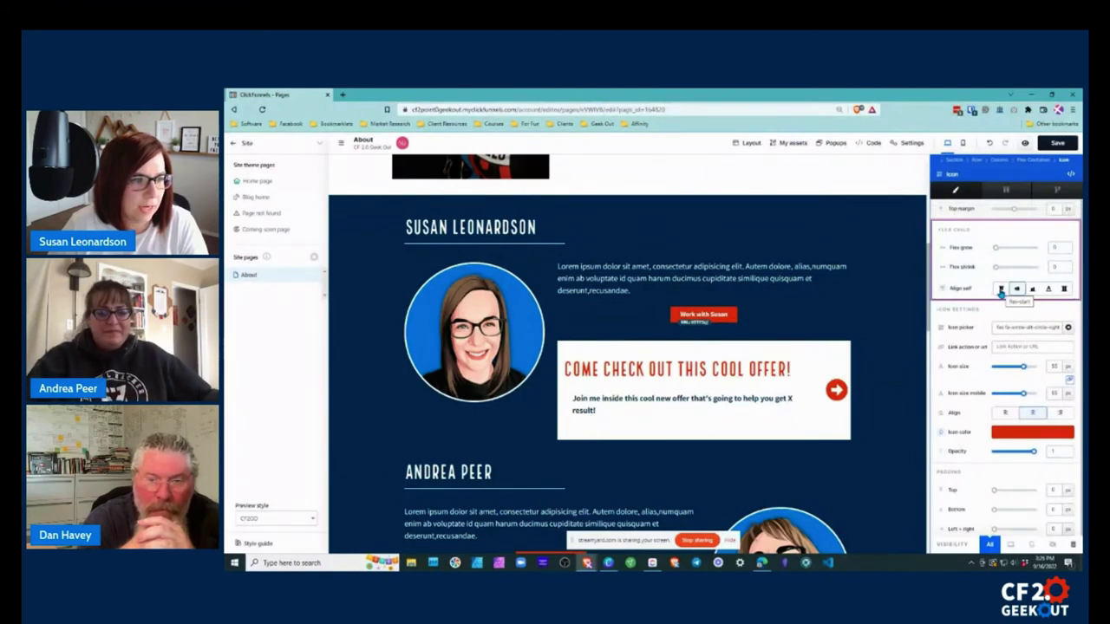
pyautogui.click(1002, 290)
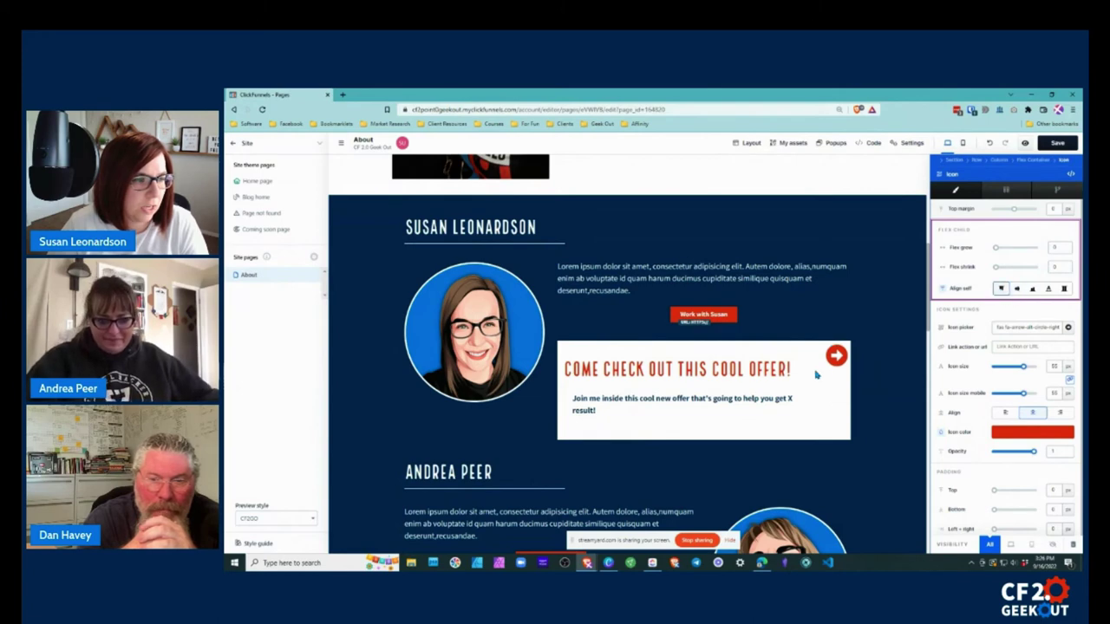
# - Reduce the top and bottom padding of the nested flex container holding the offer headline and sub headline
pyautogui.press('Escape')
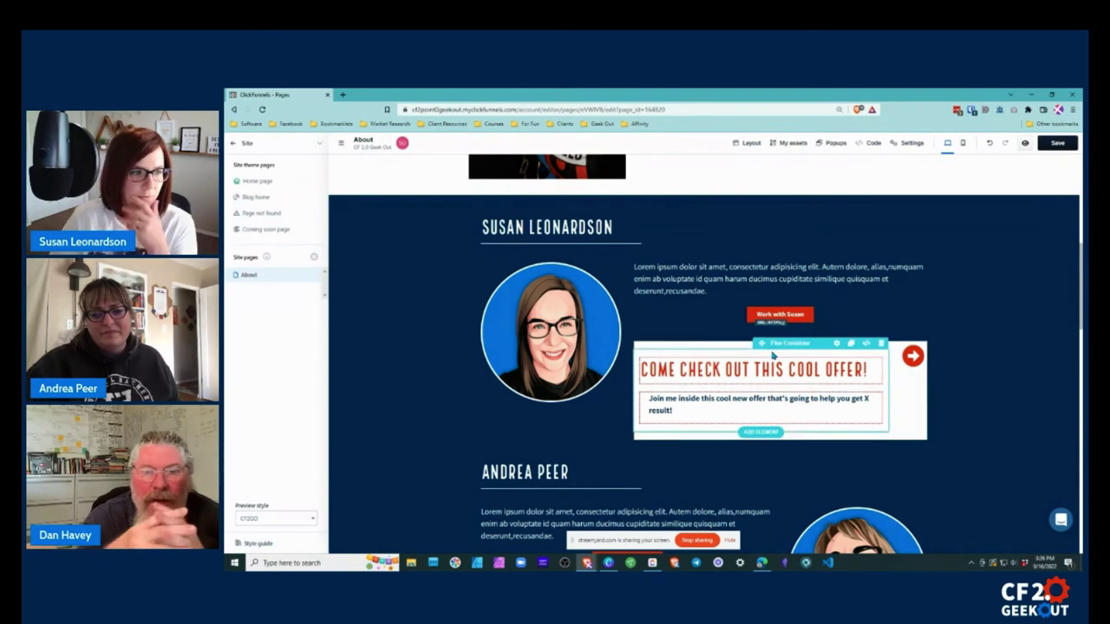
pyautogui.click(867, 345)
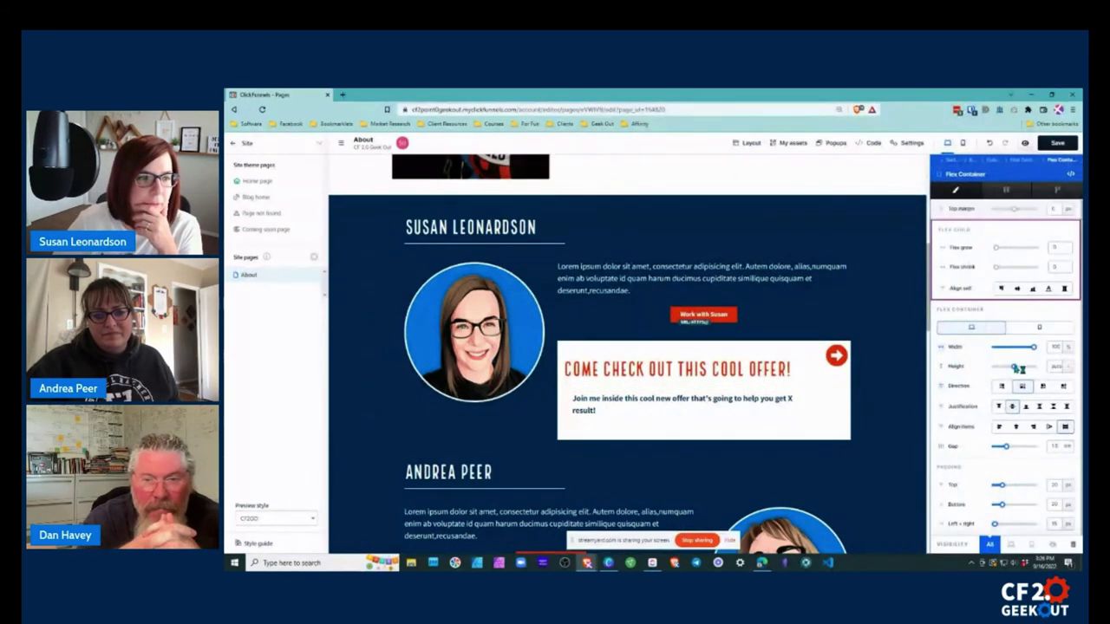
pyautogui.moveTo(1002, 488); pyautogui.dragTo(973, 512)
# - Set the arrow icon's top padding to 14 px and its left + right padding to 0 px
pyautogui.click(836, 355)
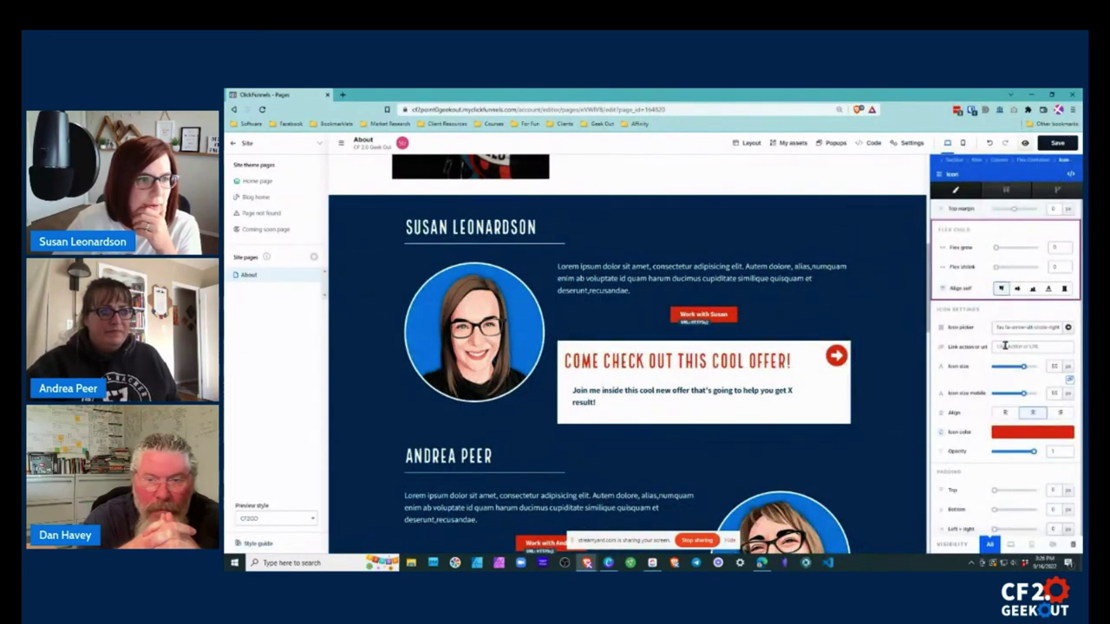
pyautogui.moveTo(995, 490); pyautogui.dragTo(995, 530)
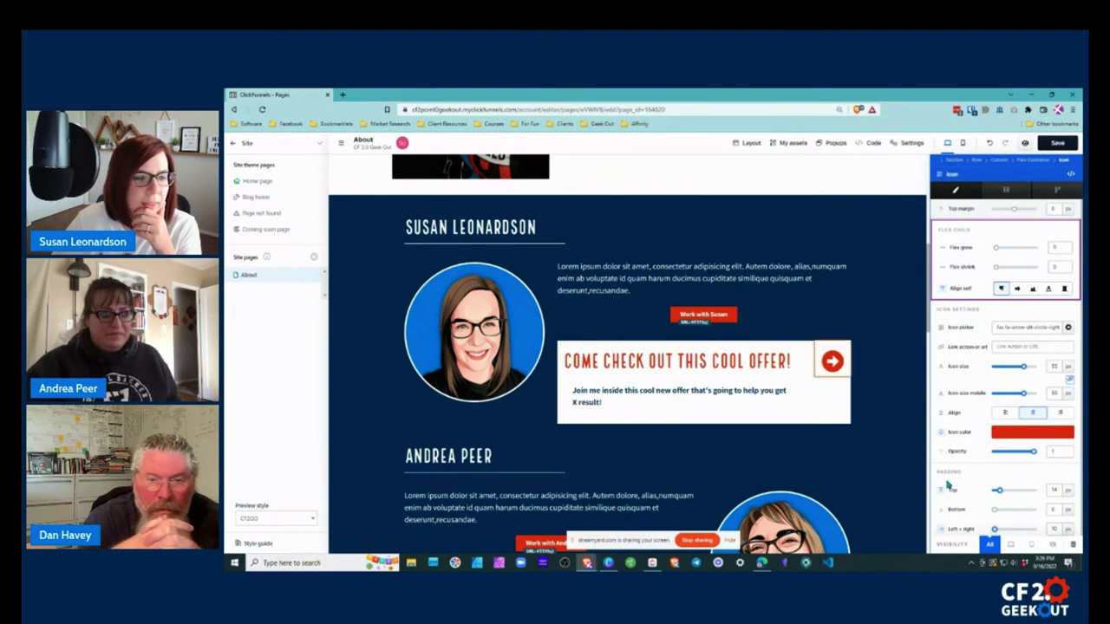
pyautogui.scroll(-1, 994, 530)
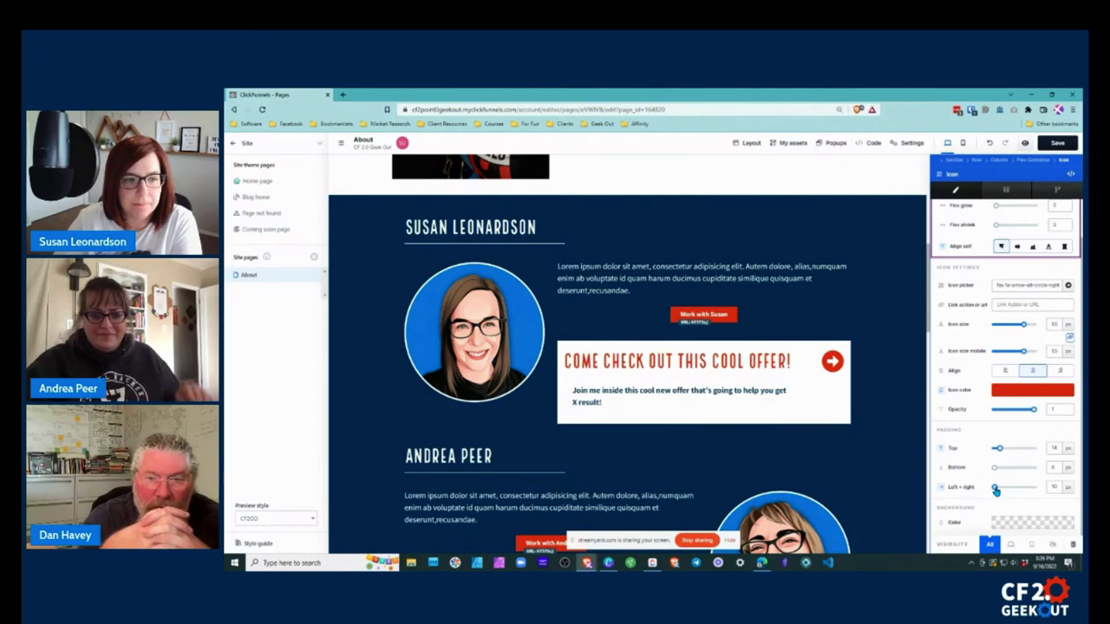
pyautogui.moveTo(995, 491); pyautogui.dragTo(992, 491)
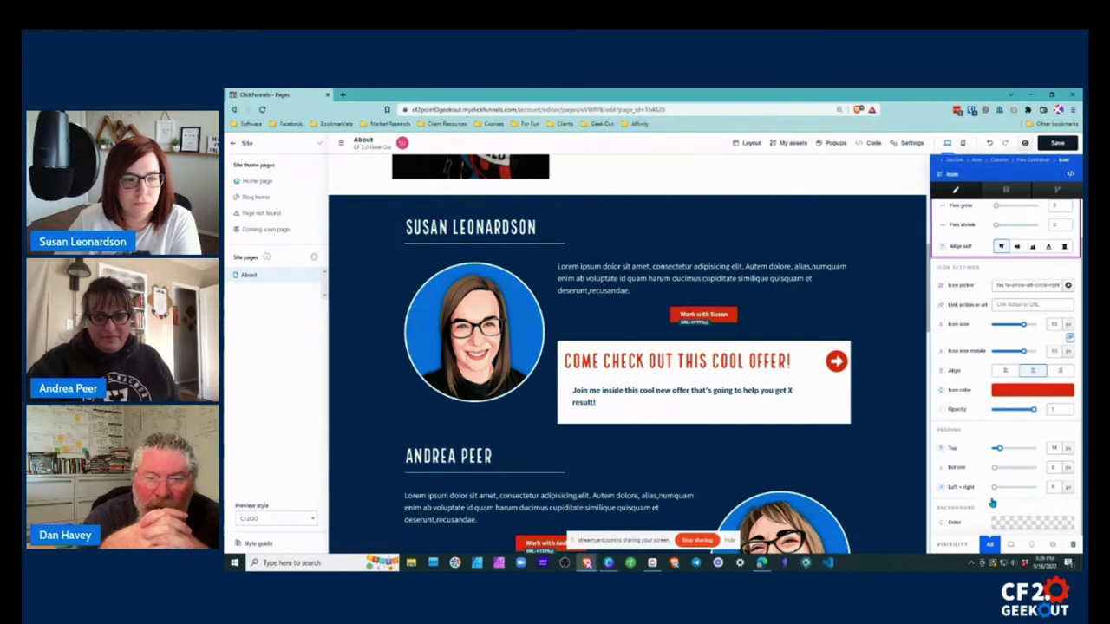
pyautogui.press('Escape')
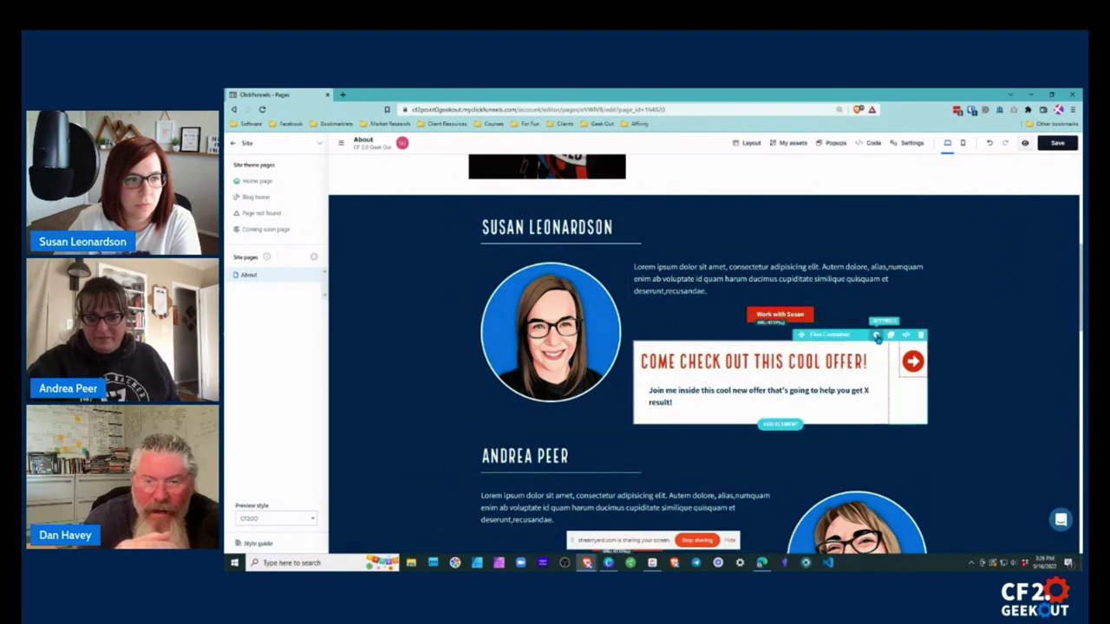
# - Set the gap of the outer offer flex container to 1.47 em
pyautogui.click(877, 338)
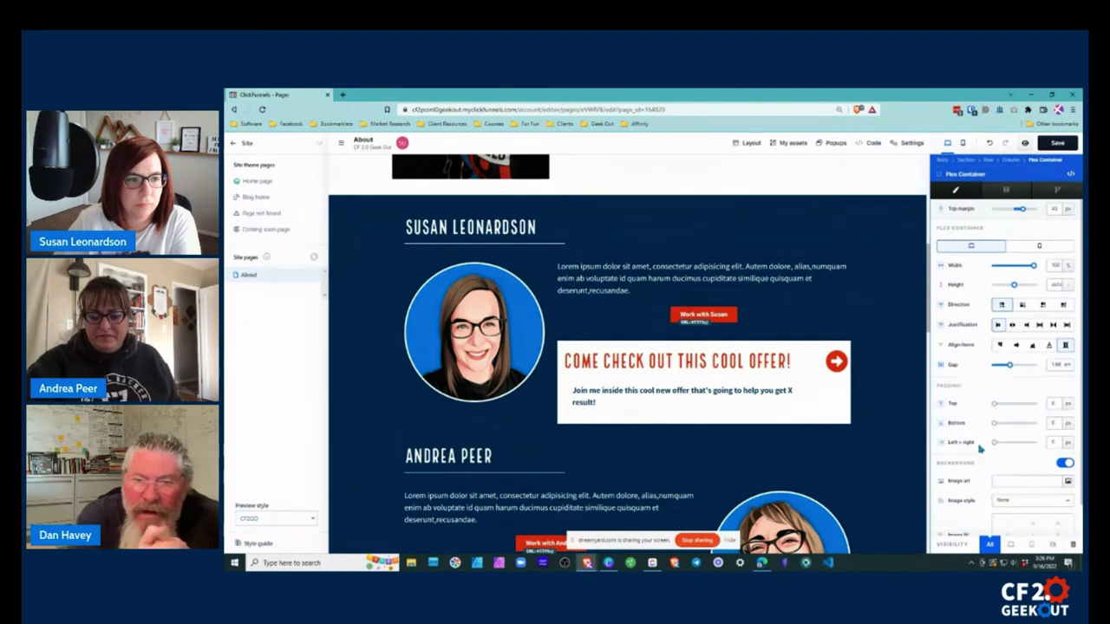
pyautogui.click(998, 326)
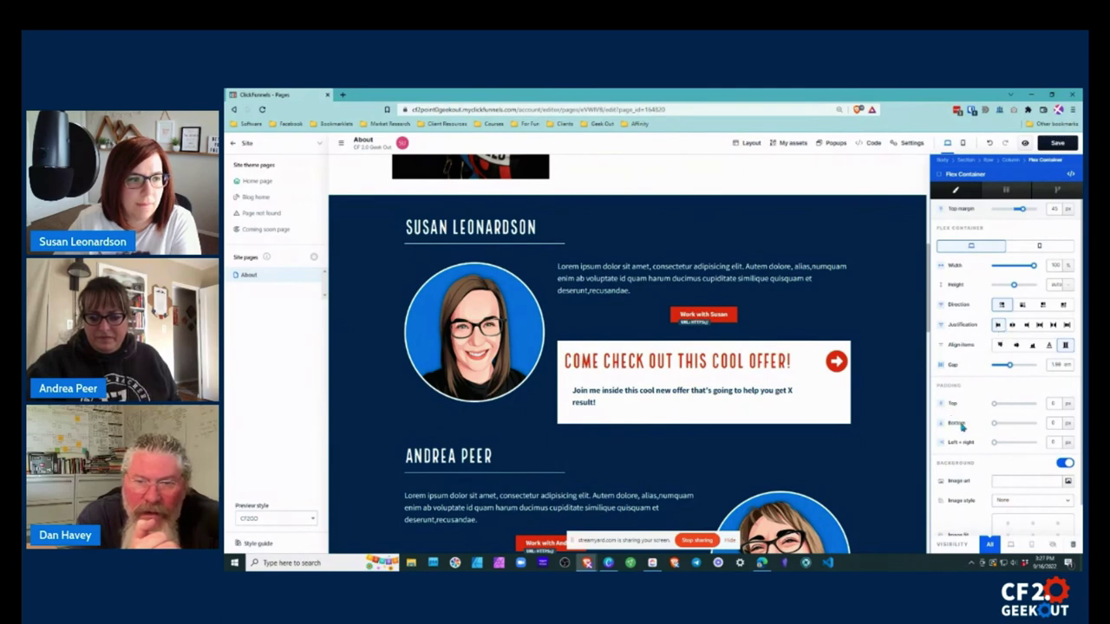
pyautogui.moveTo(1009, 365); pyautogui.dragTo(1010, 371)
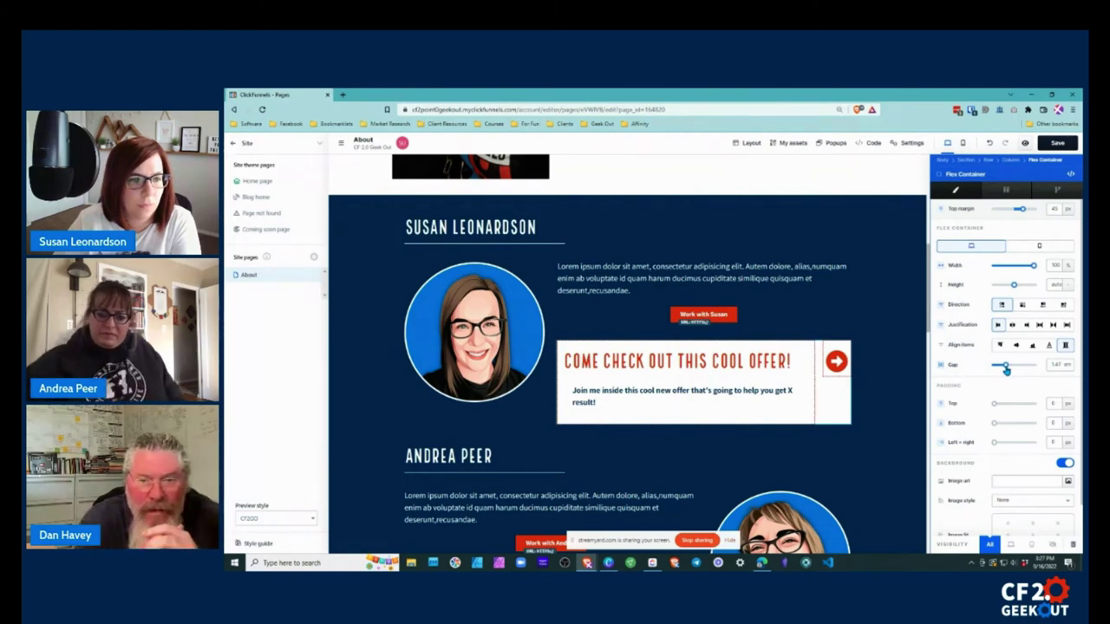
pyautogui.scroll(-3, 980, 417)
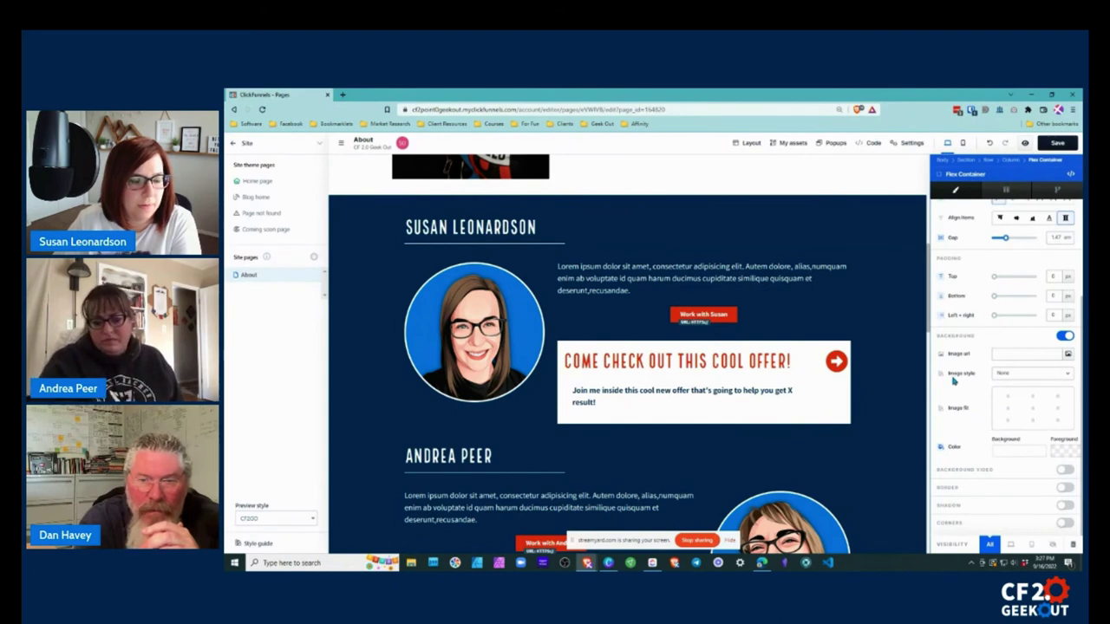
pyautogui.scroll(3, 872, 348)
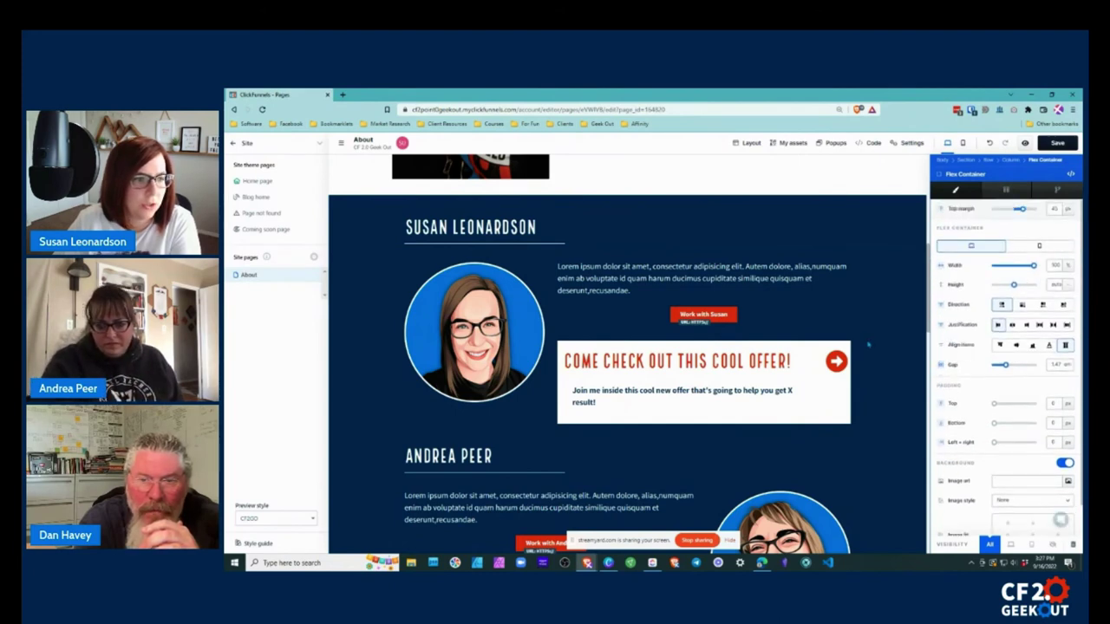
# - Set the arrow icon's left + right padding to about 22 px
pyautogui.click(911, 361)
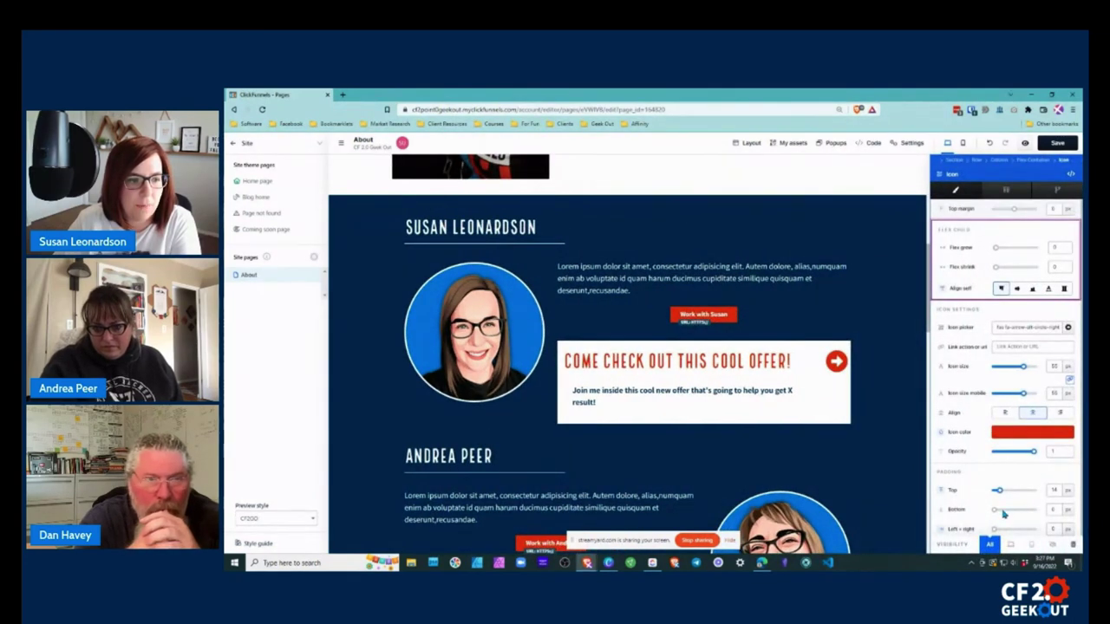
pyautogui.scroll(-1, 1003, 515)
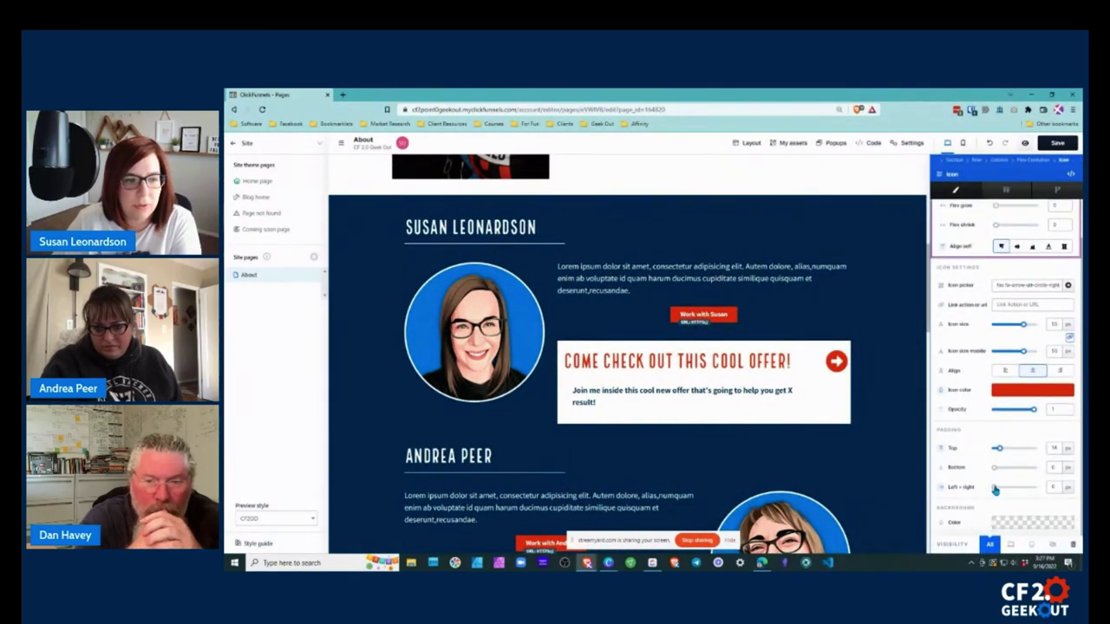
pyautogui.moveTo(995, 490); pyautogui.dragTo(996, 489)
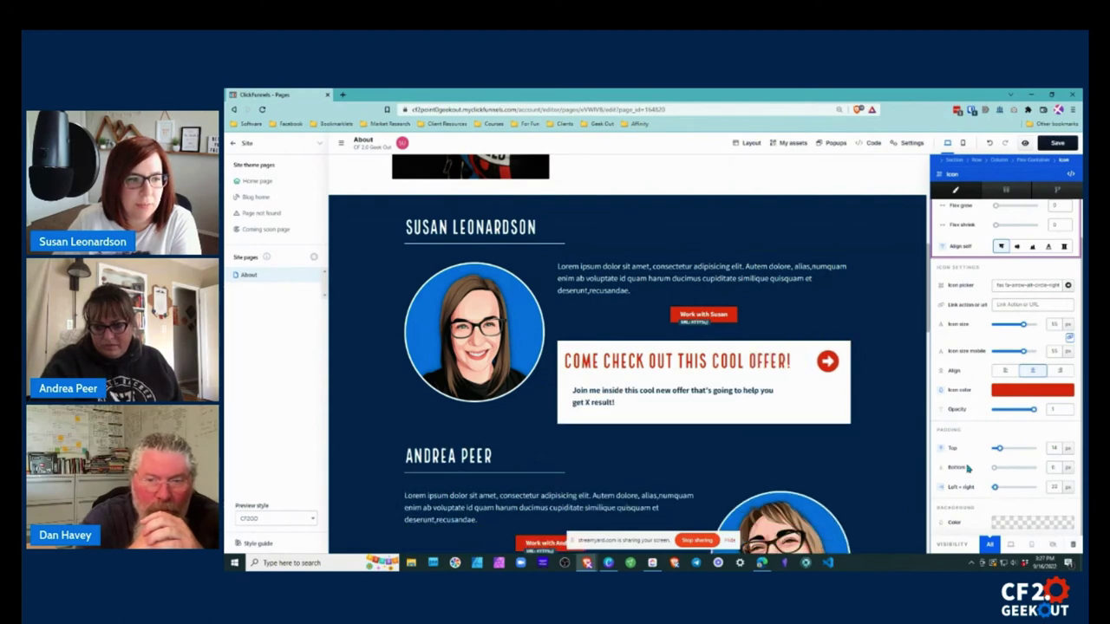
pyautogui.press('Escape')
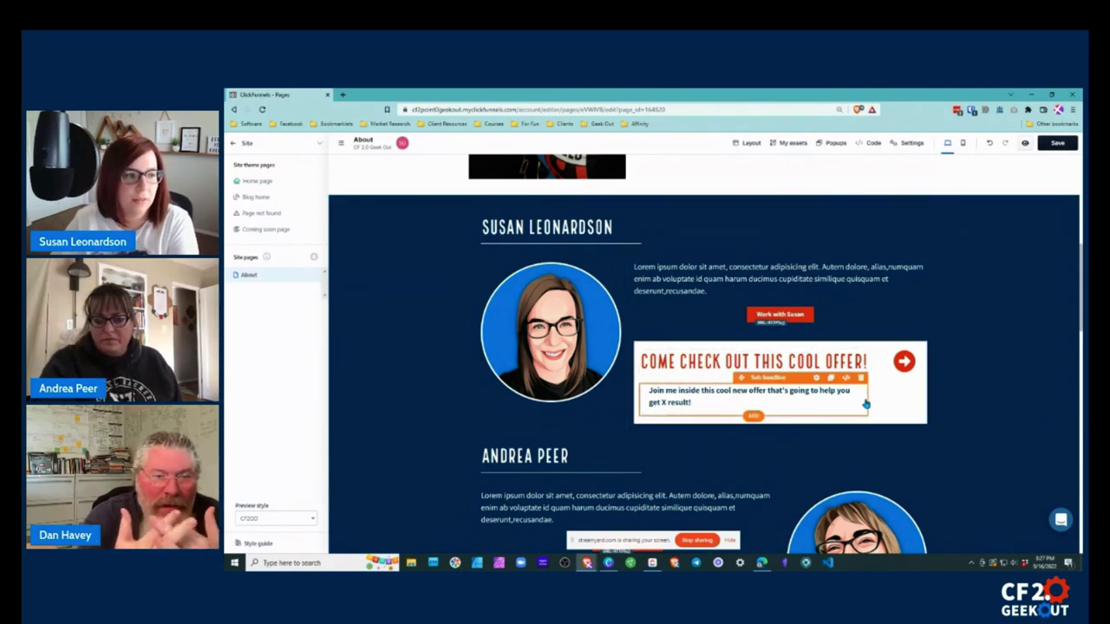
# - Reduce the offer sub headline's bottom padding to about 6 px
pyautogui.click(816, 379)
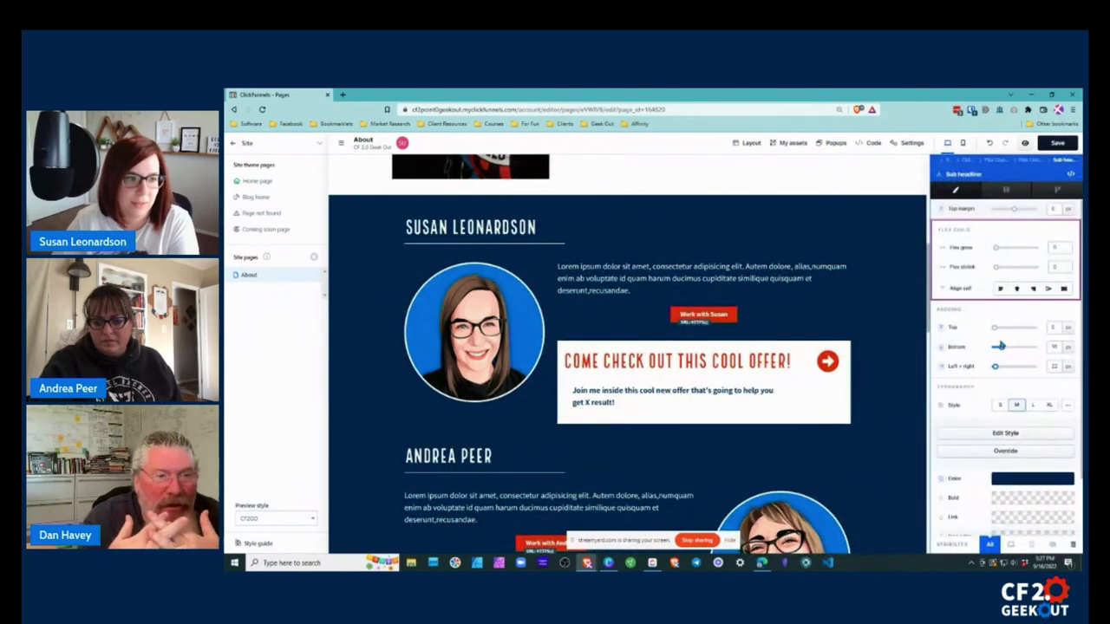
pyautogui.moveTo(1001, 348); pyautogui.dragTo(995, 348)
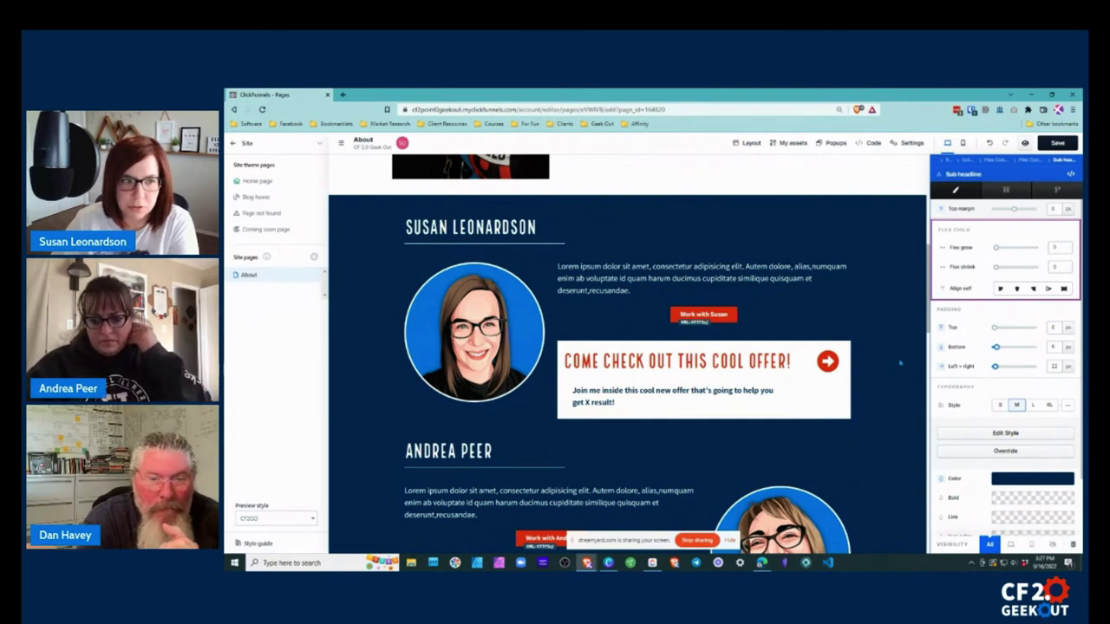
pyautogui.click(900, 363)
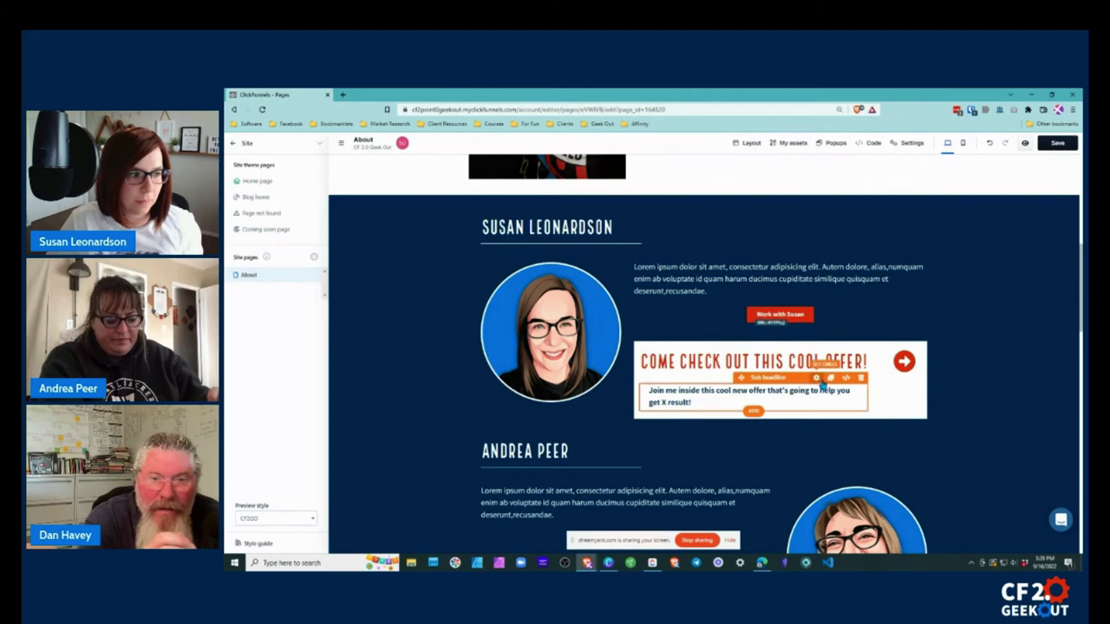
# - Set the offer sub headline's left + right padding to 112 px and try its start and centre Align self options
pyautogui.click(816, 379)
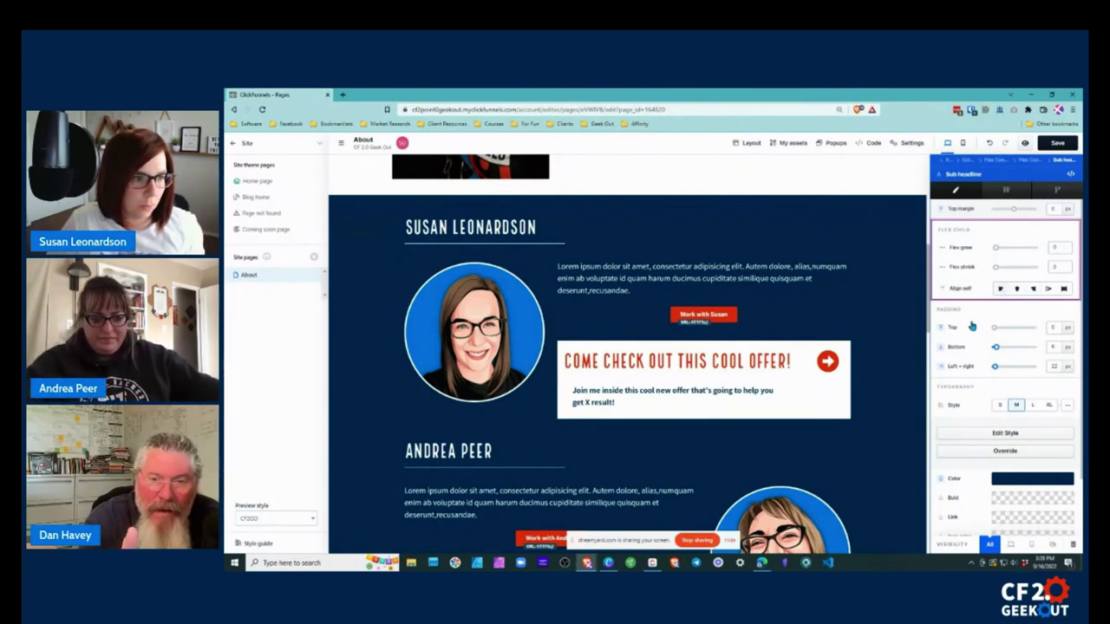
pyautogui.moveTo(995, 369); pyautogui.dragTo(998, 369)
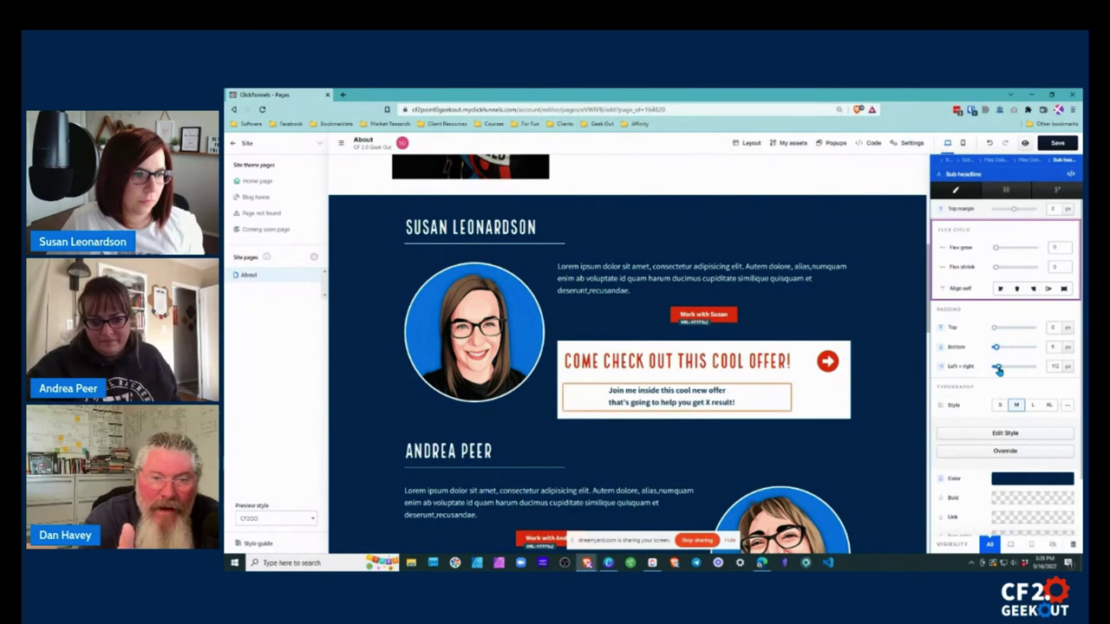
pyautogui.click(1020, 290)
pyautogui.click(1002, 290)
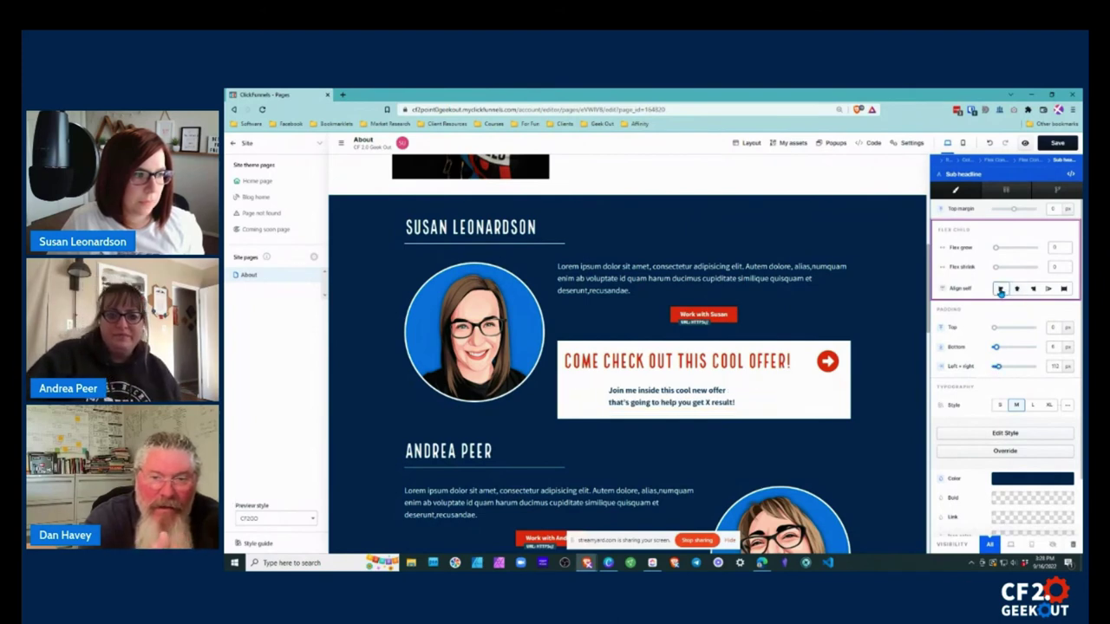
pyautogui.click(1018, 290)
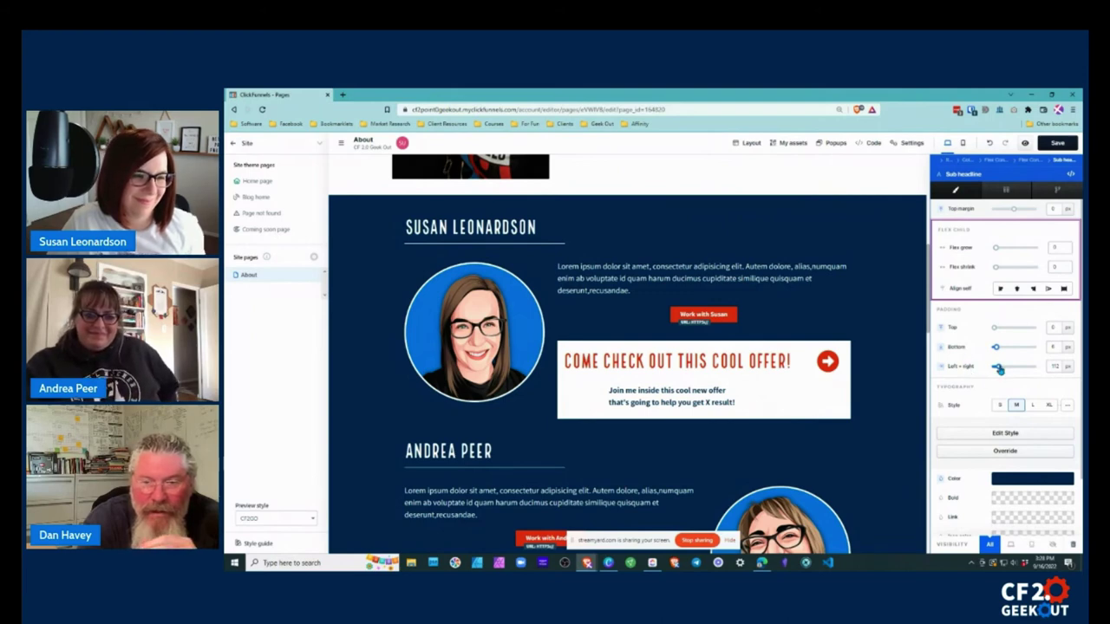
# - Try centring the offer sub headline's text and set its text alignment back to left
pyautogui.scroll(-3, 988, 386)
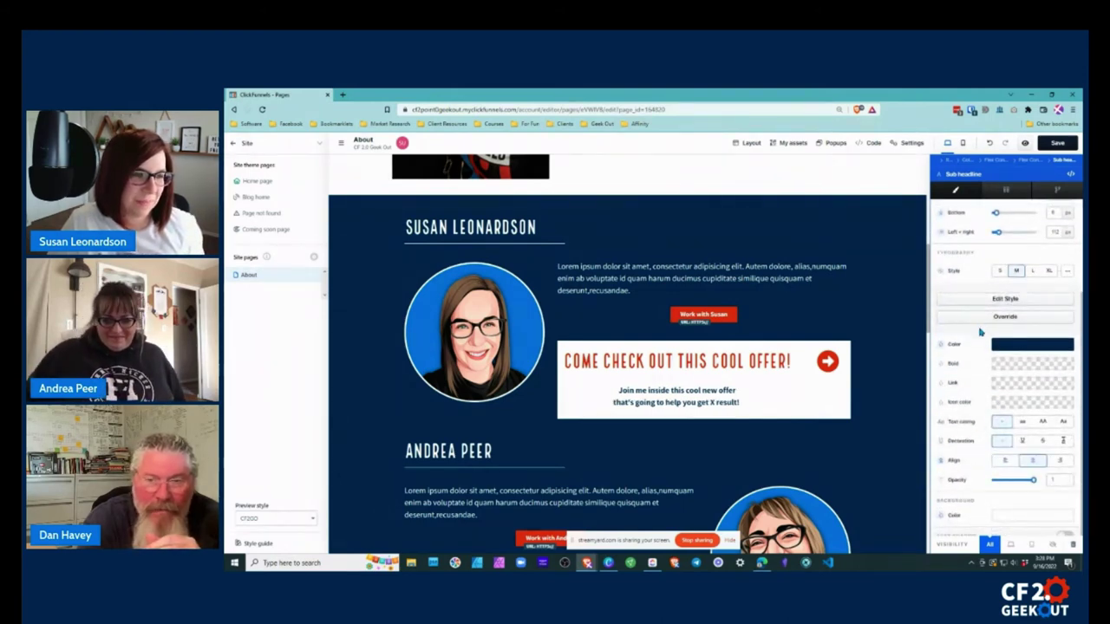
pyautogui.scroll(1, 980, 353)
pyautogui.moveTo(997, 278); pyautogui.dragTo(1000, 285)
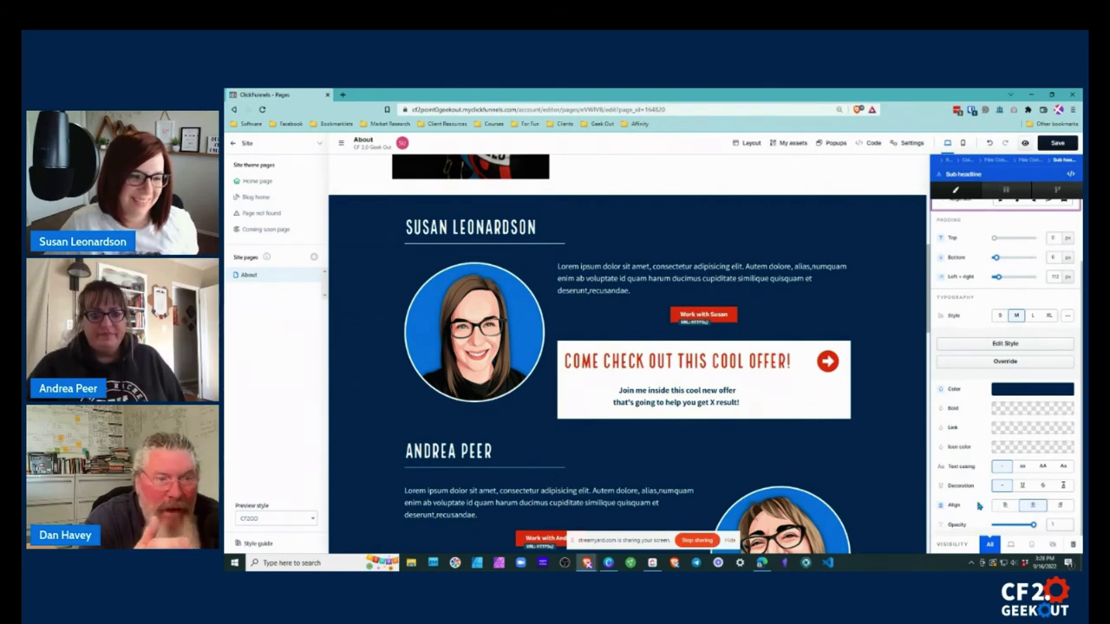
pyautogui.scroll(-1, 970, 503)
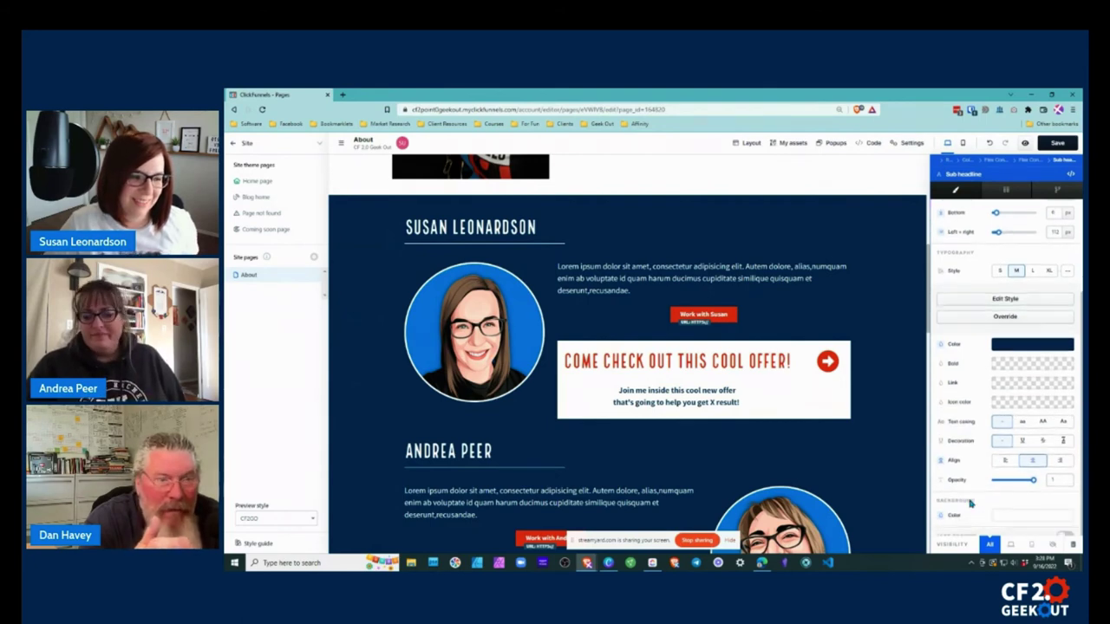
pyautogui.click(1004, 461)
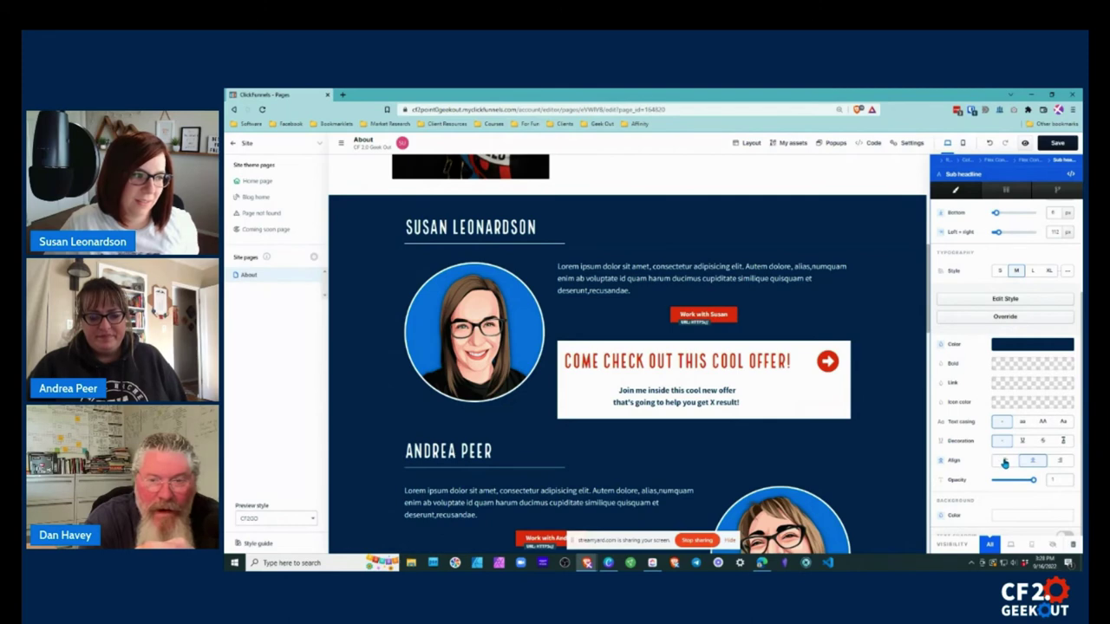
pyautogui.click(1006, 462)
pyautogui.scroll(1, 1003, 399)
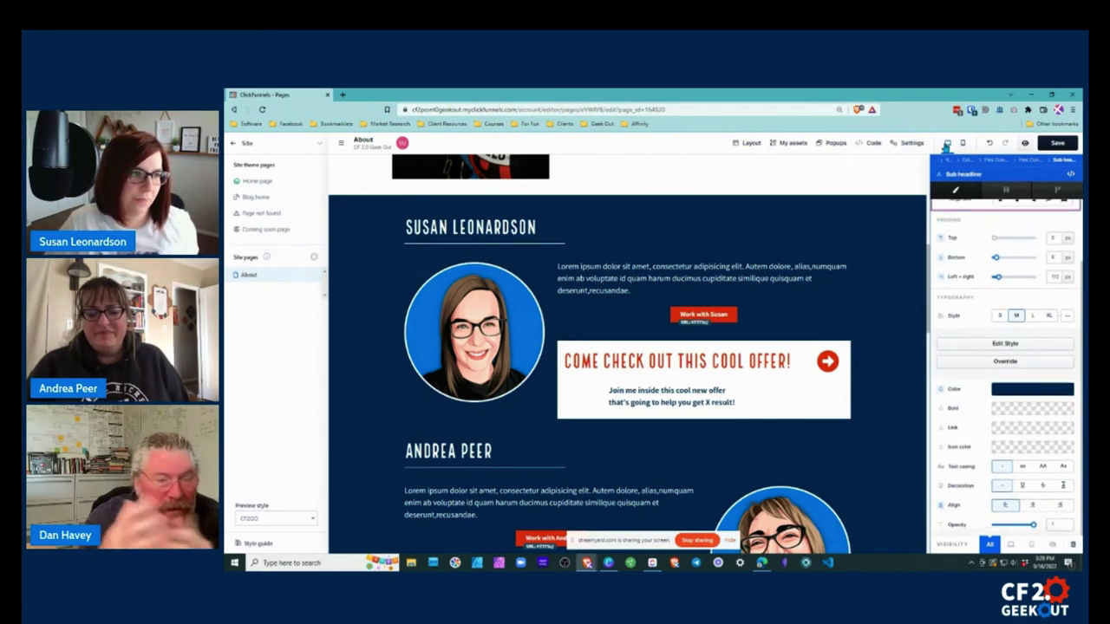
# - Switch to the mobile view and examine the layout of the offer box
pyautogui.click(962, 144)
pyautogui.scroll(-4, 709, 386)
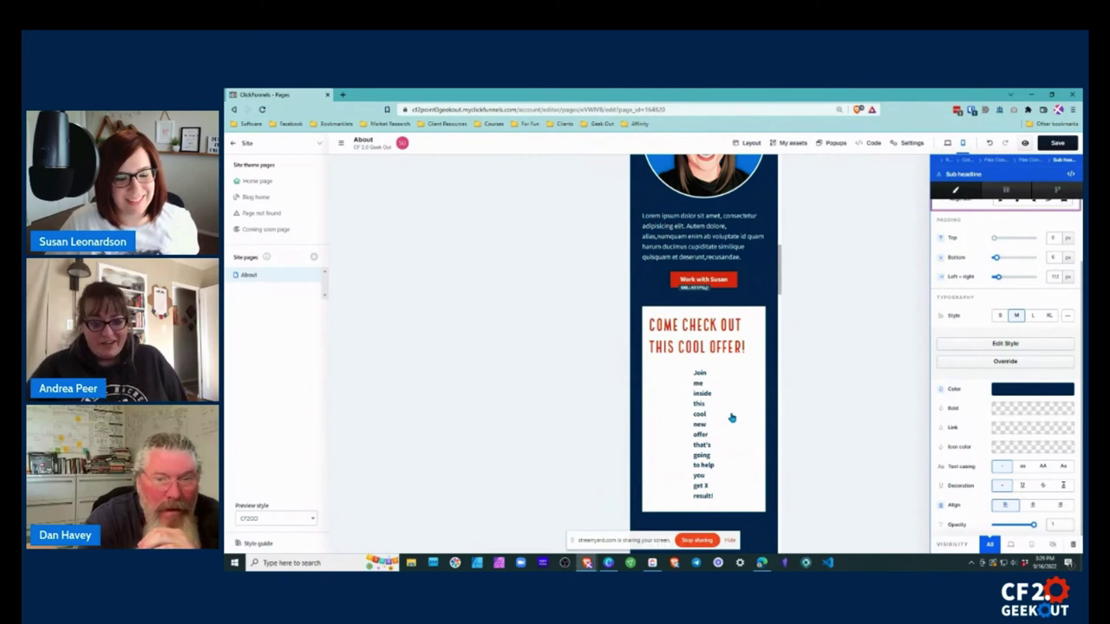
pyautogui.scroll(-1, 731, 419)
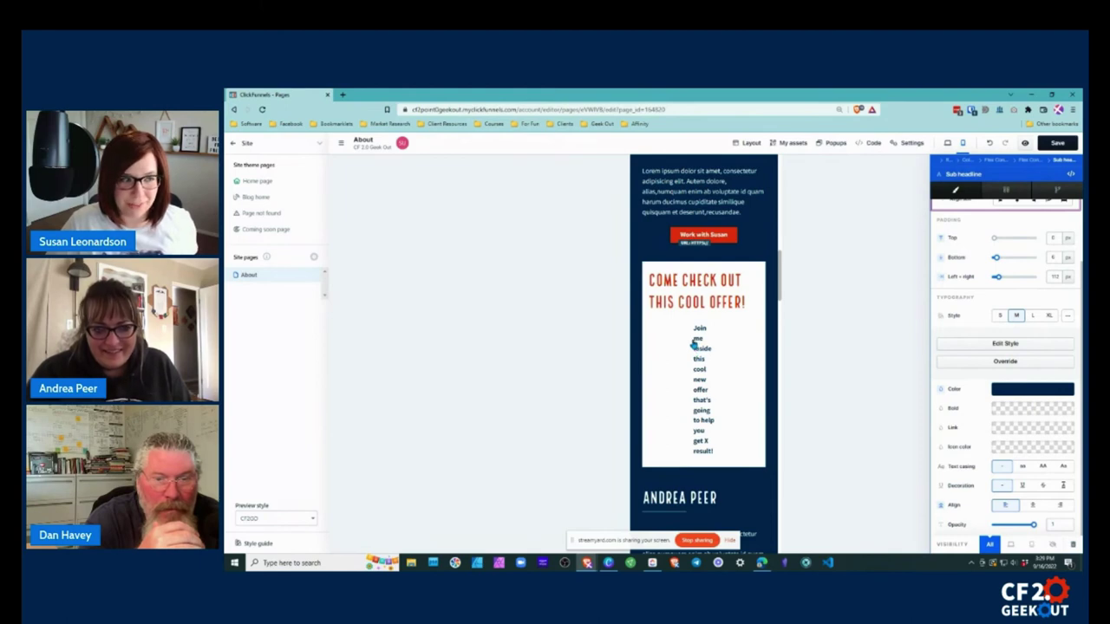
# - Reduce the offer sub headline's left + right padding while in the mobile view
pyautogui.scroll(-1, 988, 451)
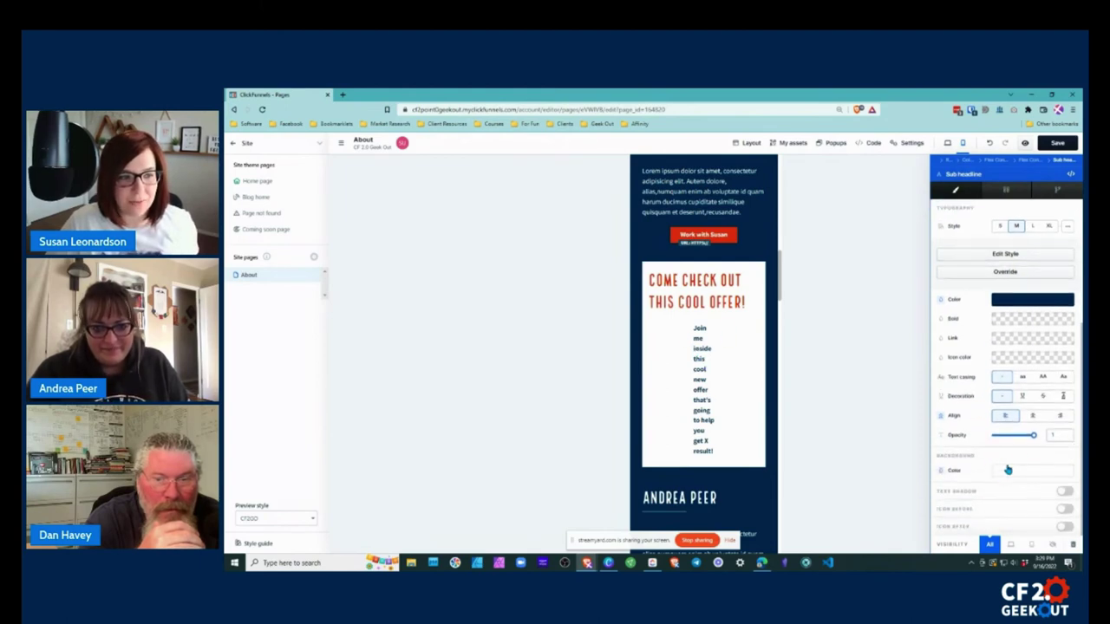
pyautogui.scroll(3, 1002, 433)
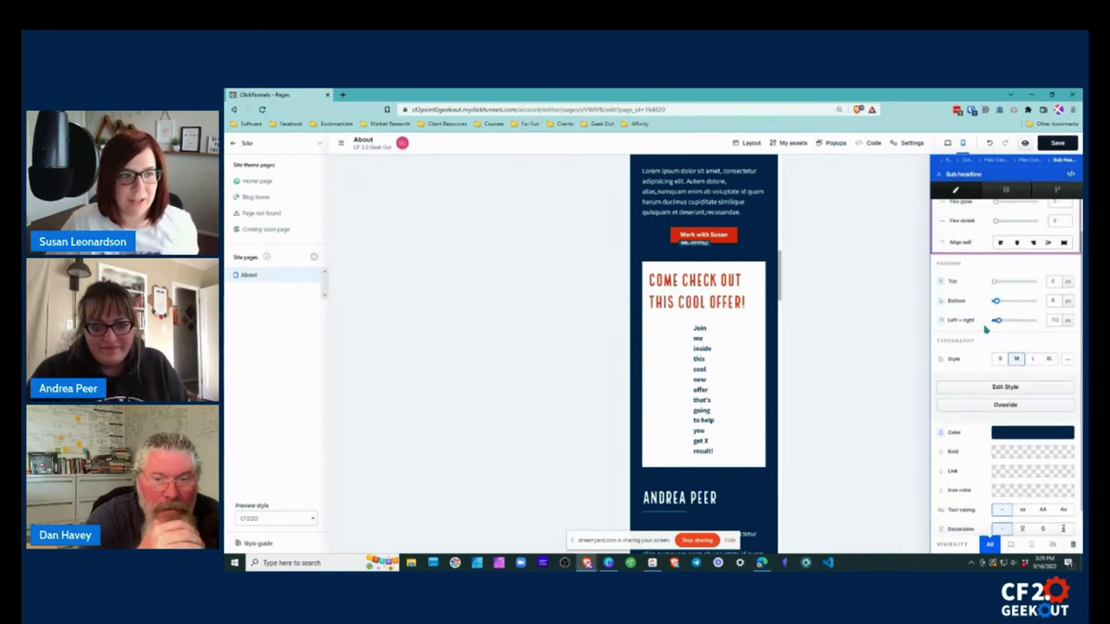
pyautogui.click(716, 341)
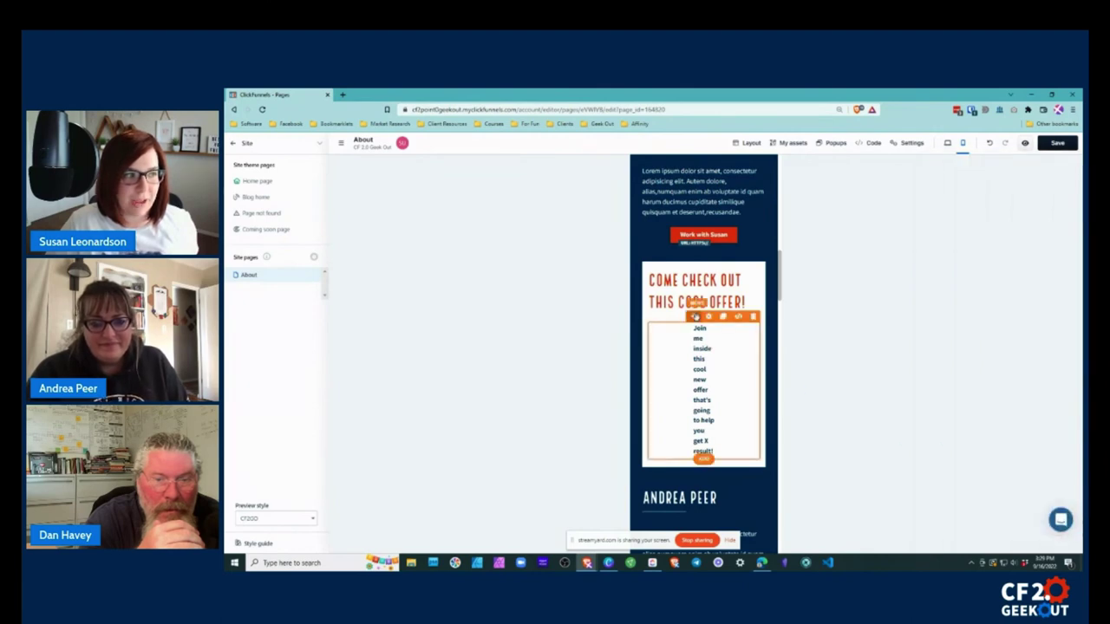
pyautogui.press('Escape')
pyautogui.scroll(-3, 997, 426)
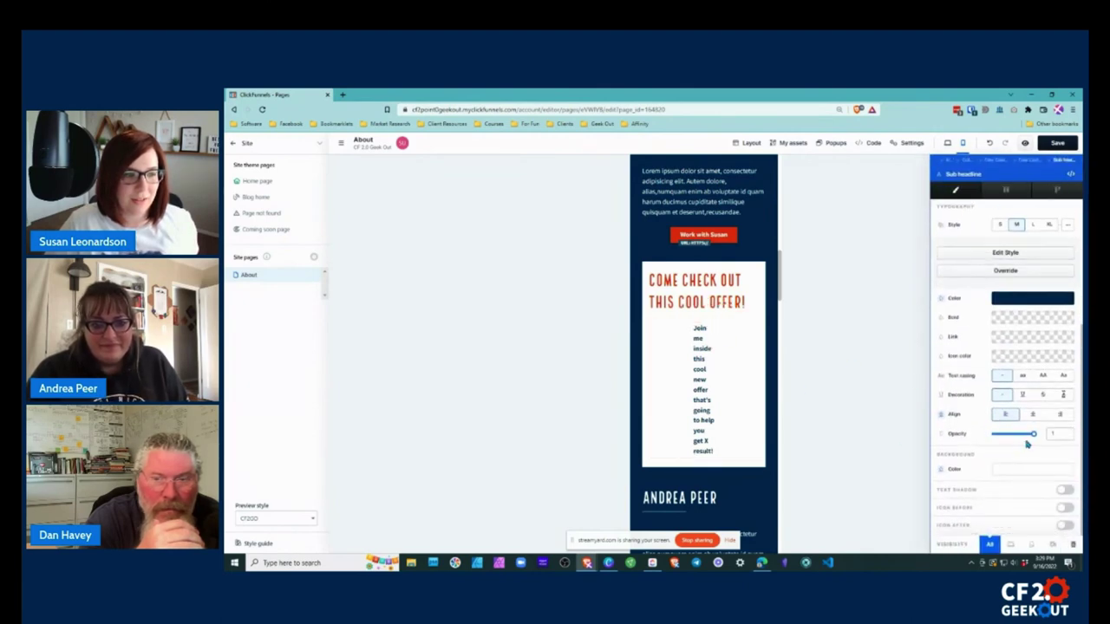
pyautogui.scroll(2, 972, 353)
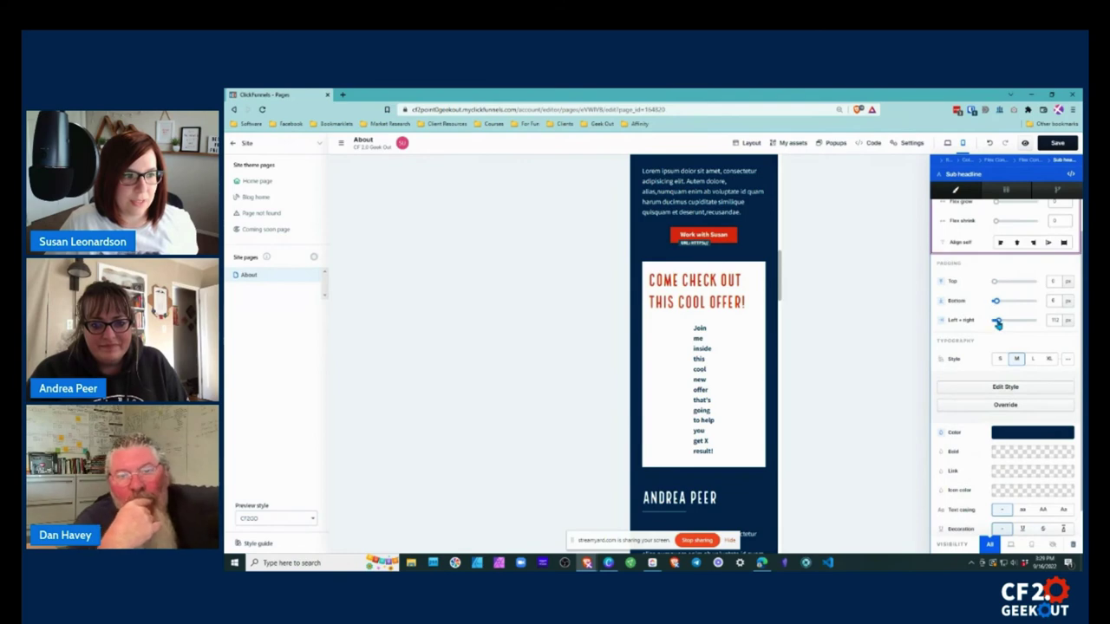
pyautogui.moveTo(1010, 321); pyautogui.dragTo(996, 323)
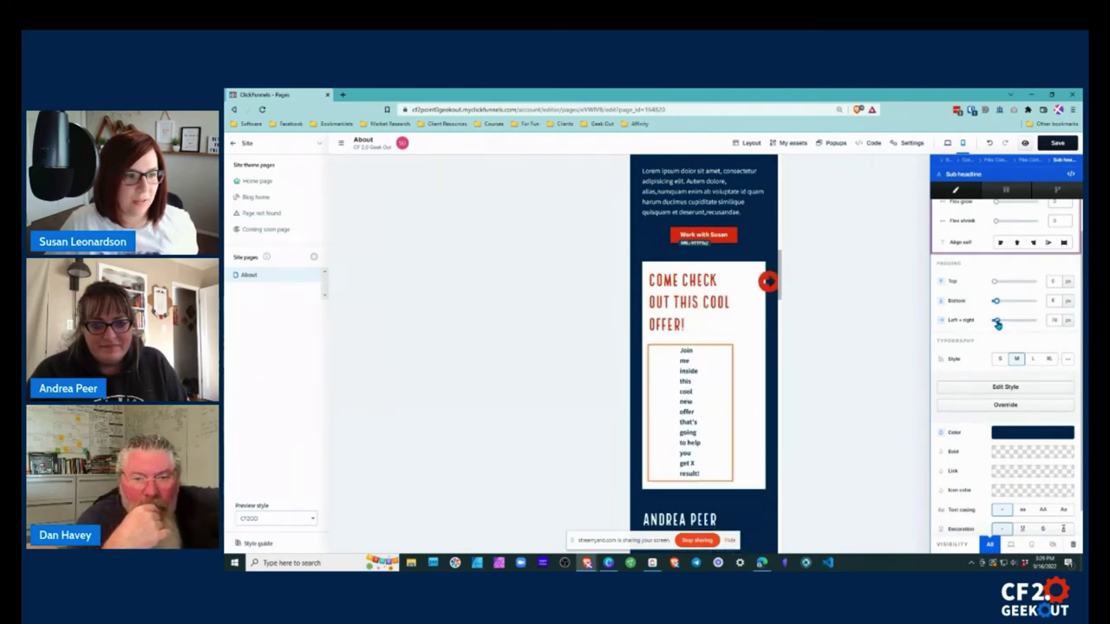
# - Switch to the desktop view and reduce the offer sub headline's left + right padding to about 2 px
pyautogui.click(948, 144)
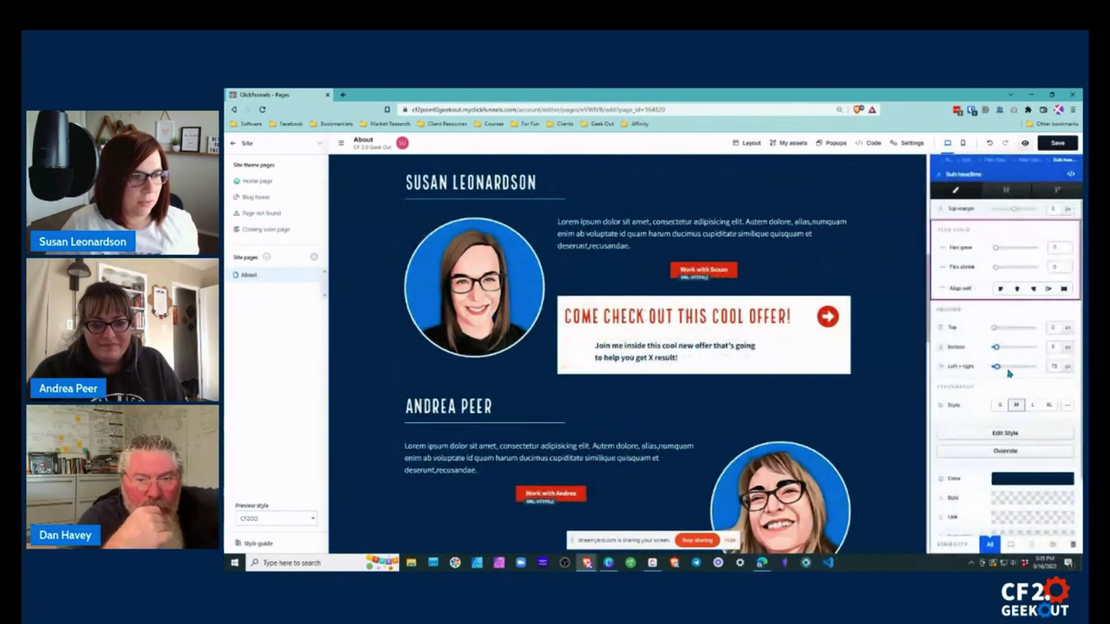
pyautogui.scroll(-3, 1006, 391)
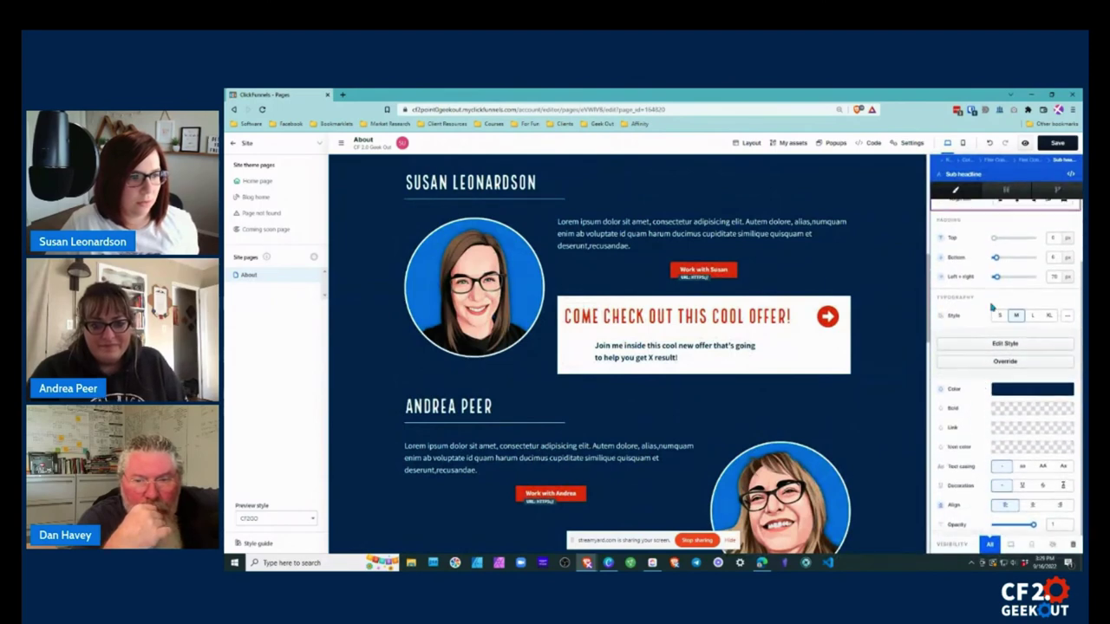
pyautogui.scroll(2, 994, 310)
pyautogui.scroll(2, 997, 287)
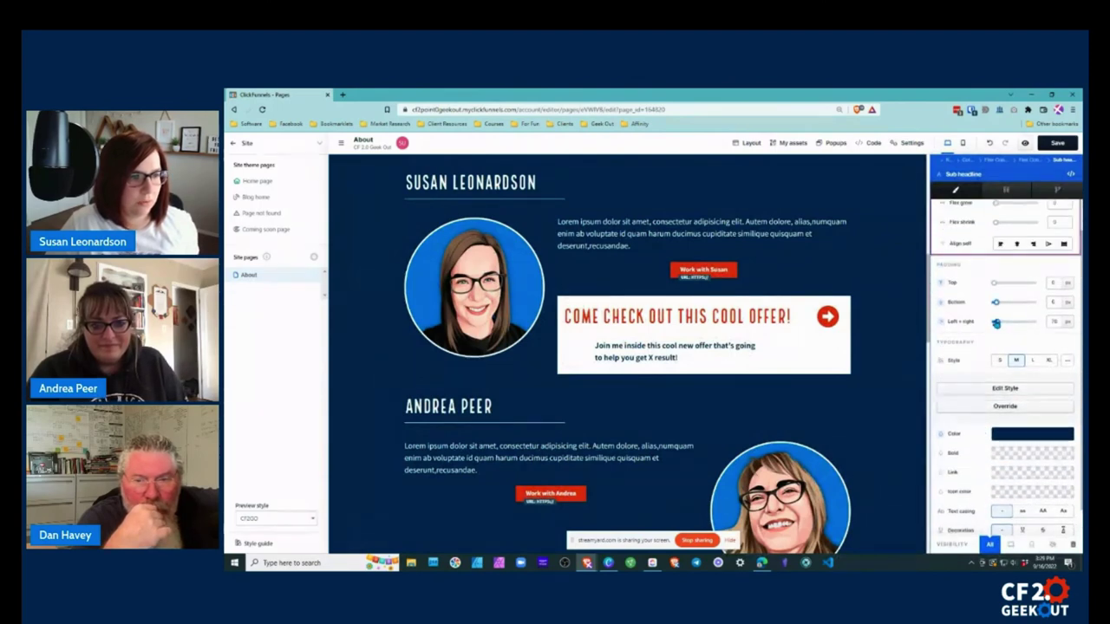
pyautogui.moveTo(997, 322); pyautogui.dragTo(995, 326)
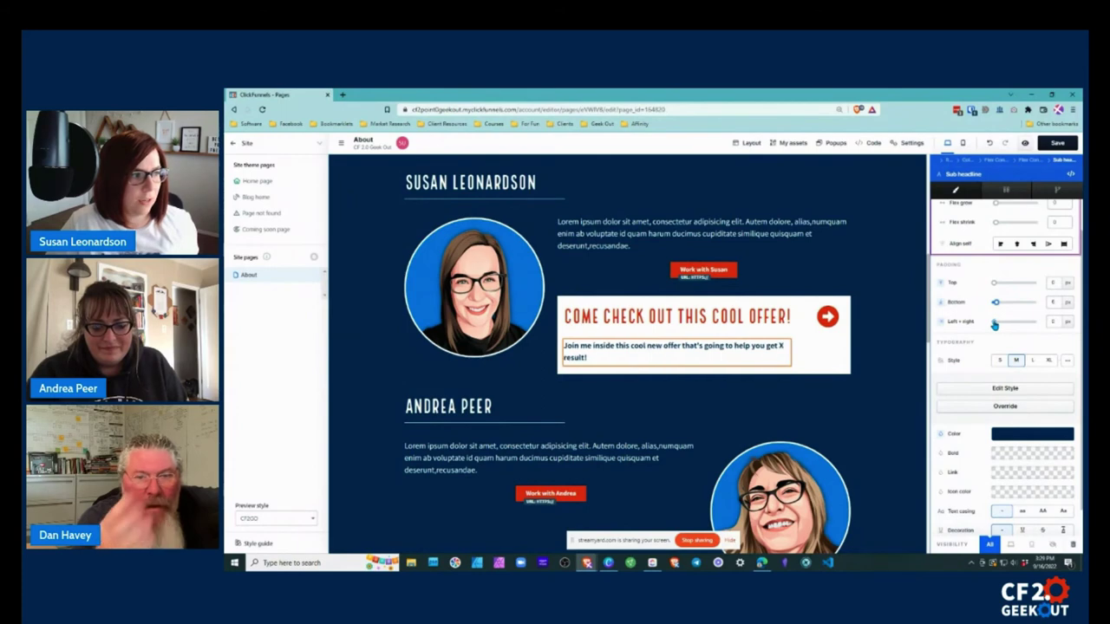
# - Return to the mobile view and set the offer box flex container's mobile direction to column so its contents stack vertically
pyautogui.click(963, 142)
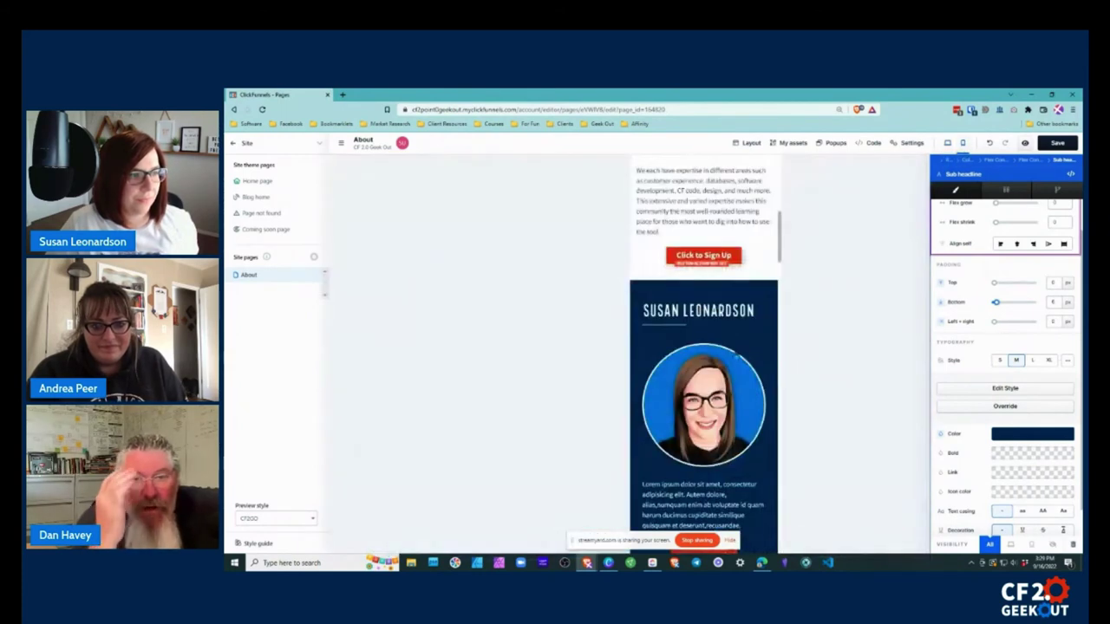
pyautogui.scroll(-2, 716, 403)
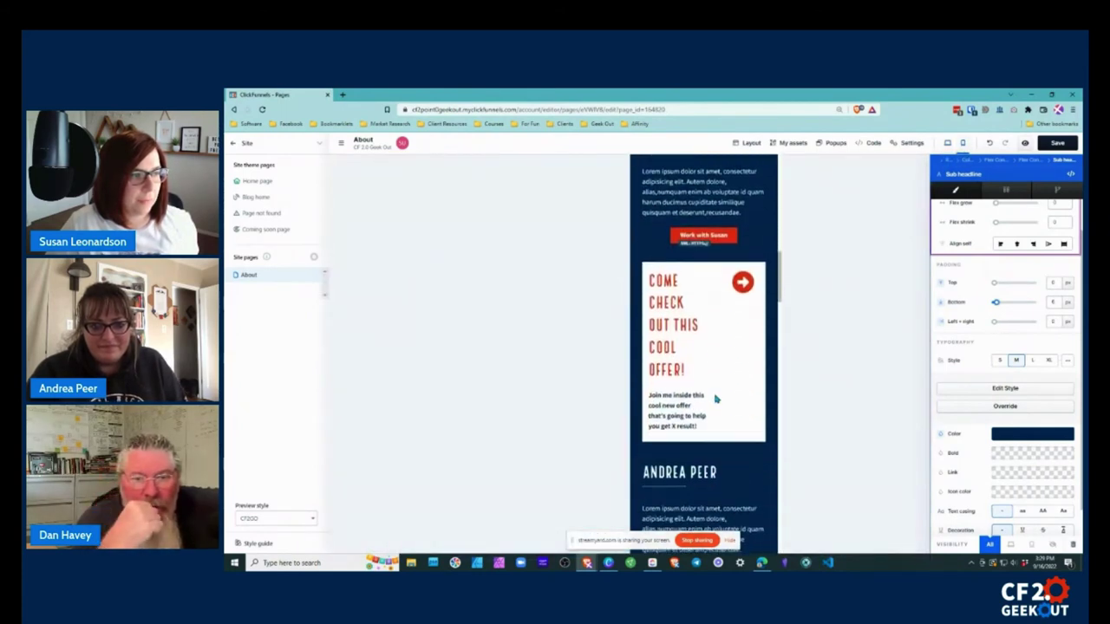
pyautogui.click(718, 300)
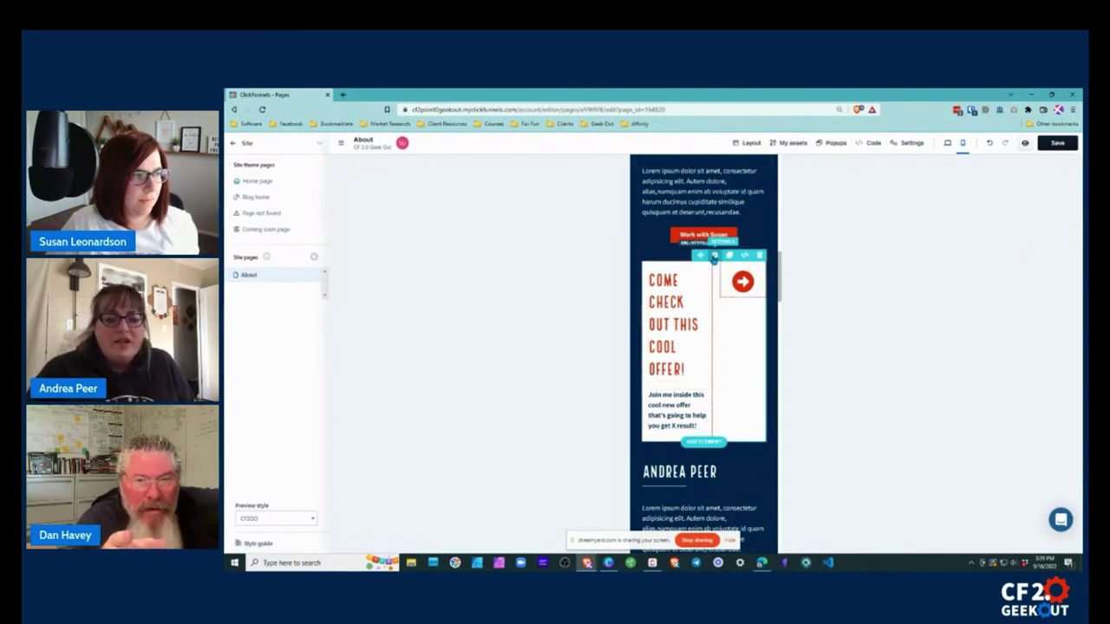
pyautogui.click(714, 256)
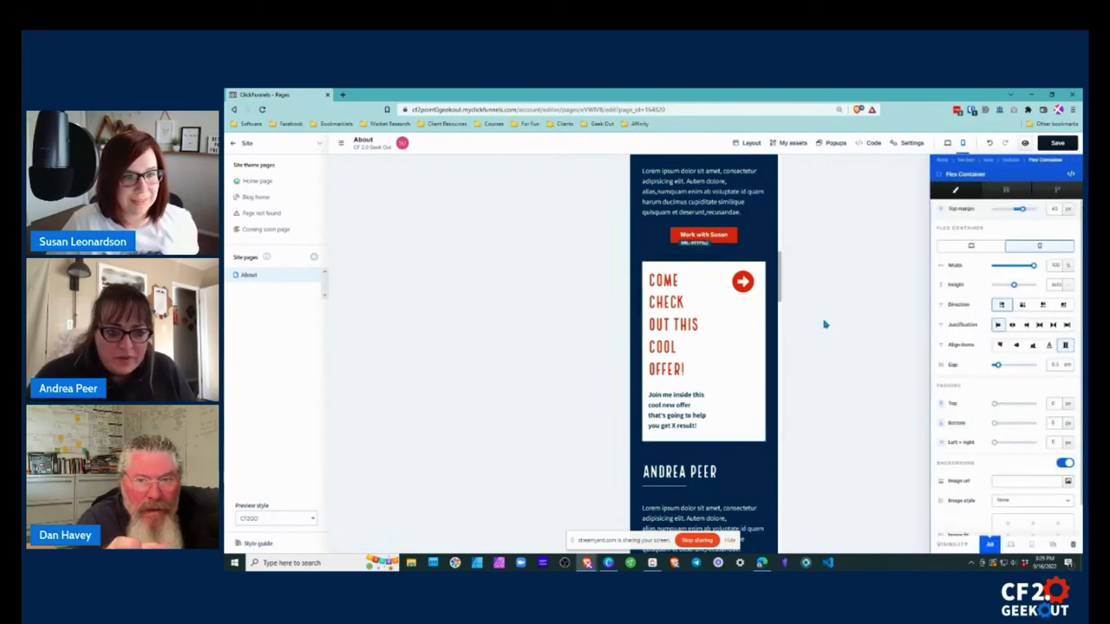
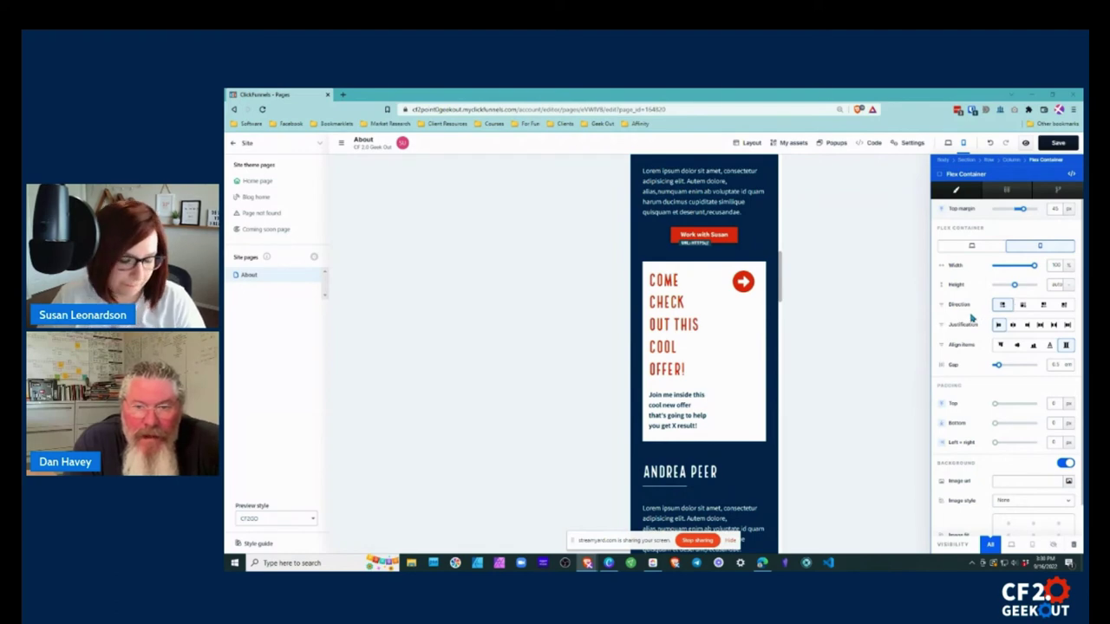
pyautogui.press('XF86AudioLowerVolume')
pyautogui.click(1024, 307)
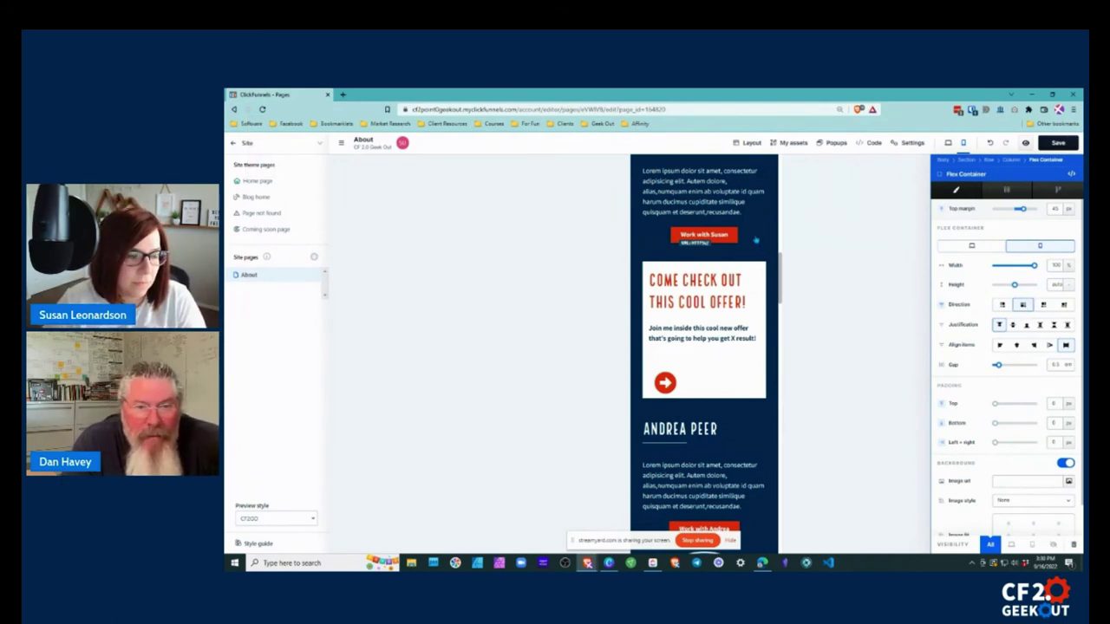
pyautogui.press('Escape')
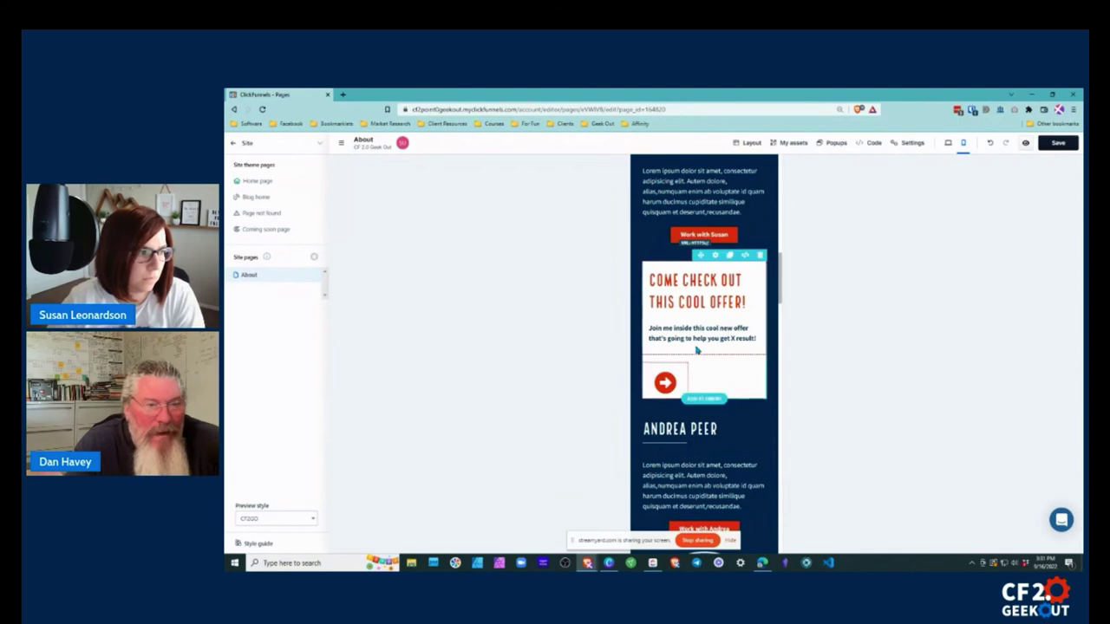
# - Compare the offer box in the desktop and mobile views, examining its flex container's desktop direction and gap settings
pyautogui.click(925, 145)
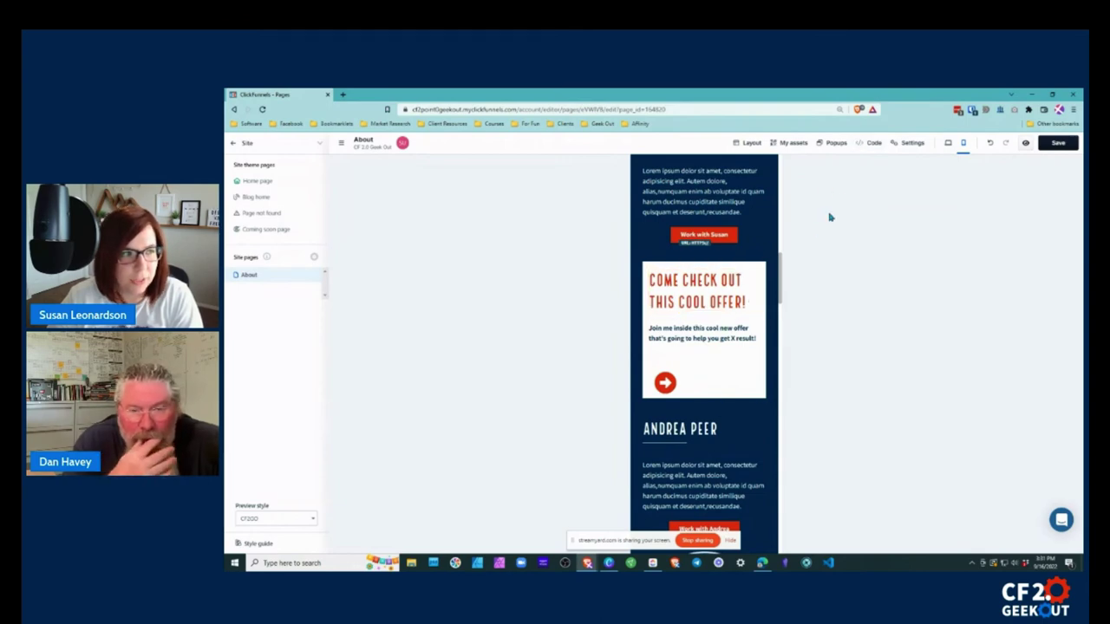
pyautogui.click(948, 144)
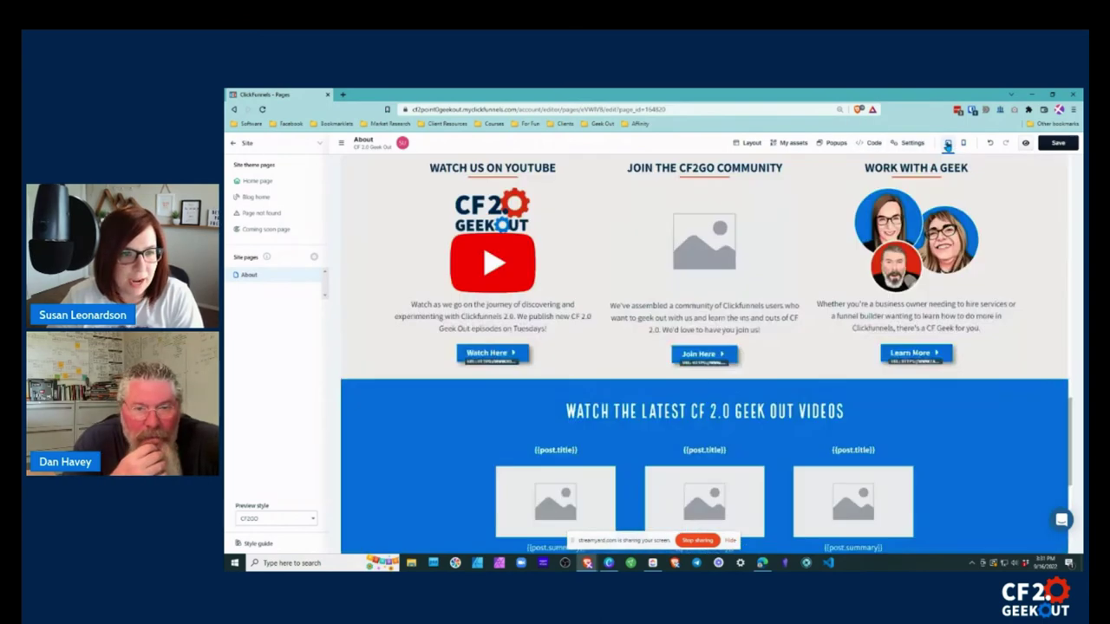
pyautogui.scroll(3, 824, 378)
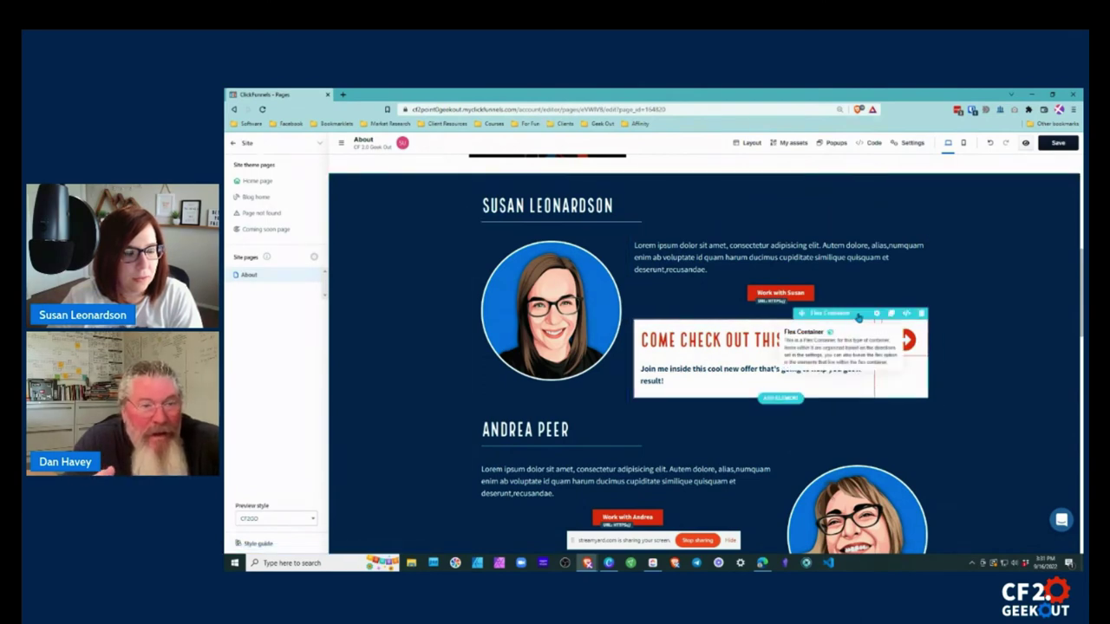
pyautogui.click(876, 315)
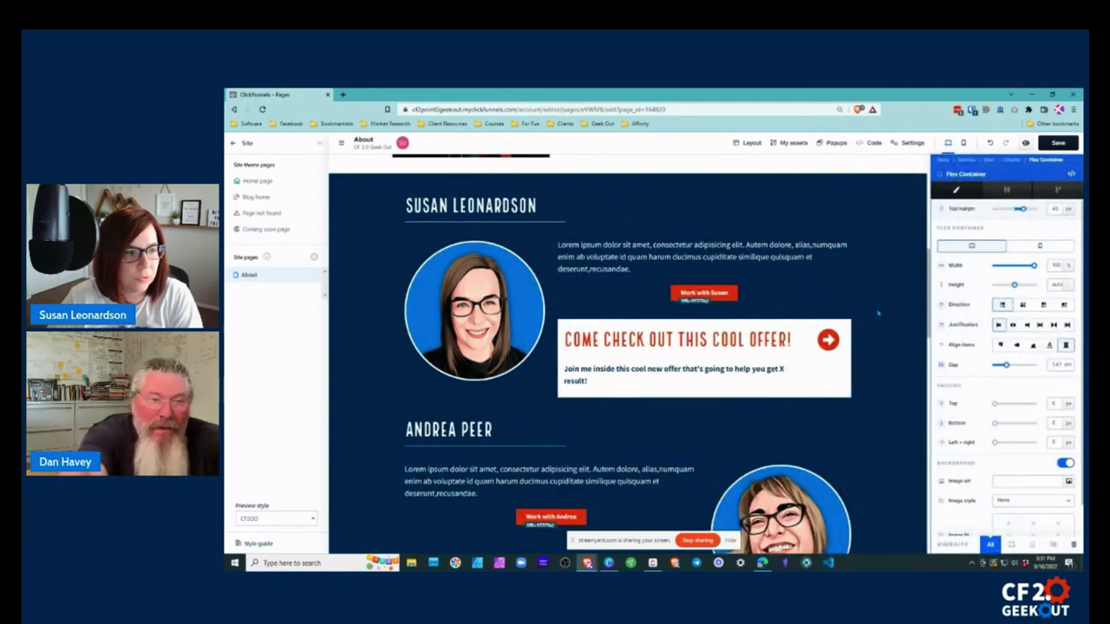
pyautogui.press('Escape')
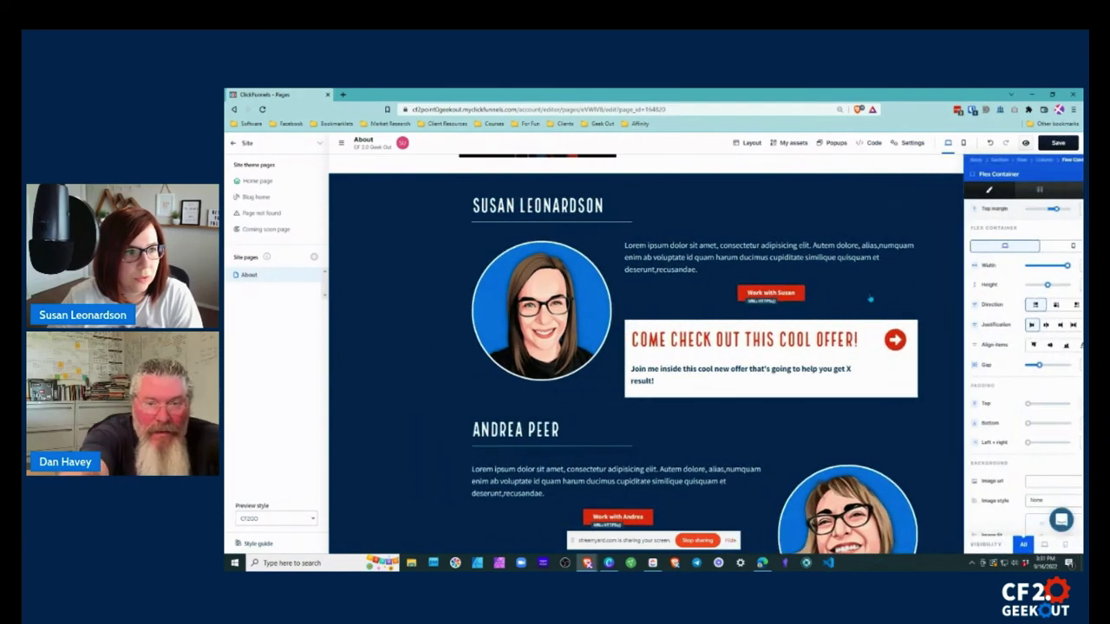
pyautogui.click(962, 144)
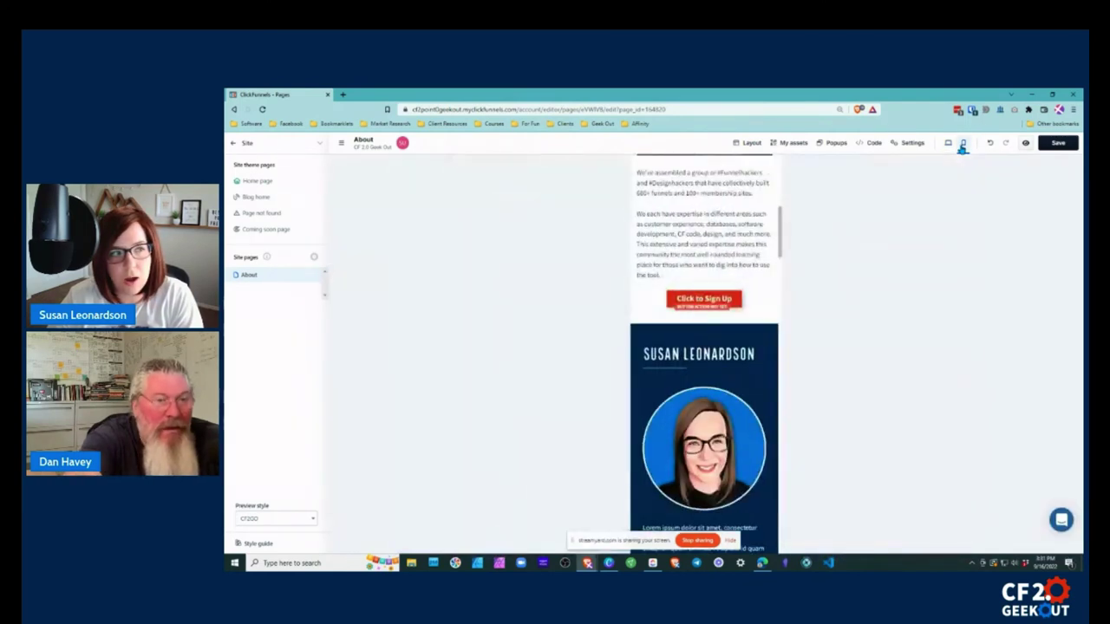
pyautogui.scroll(-10, 730, 320)
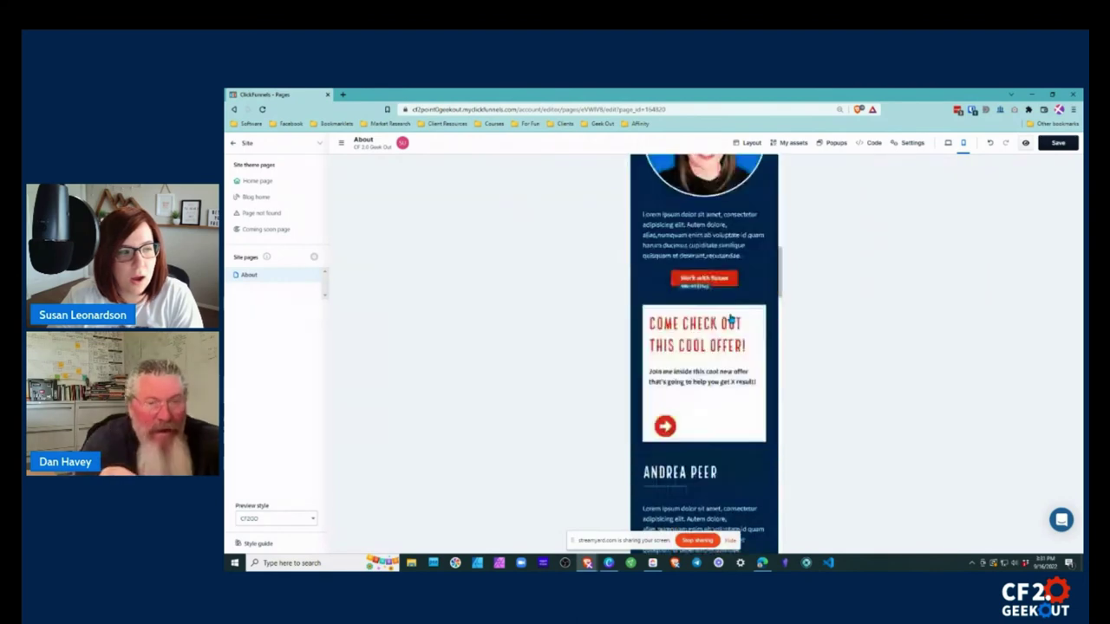
pyautogui.scroll(2, 732, 320)
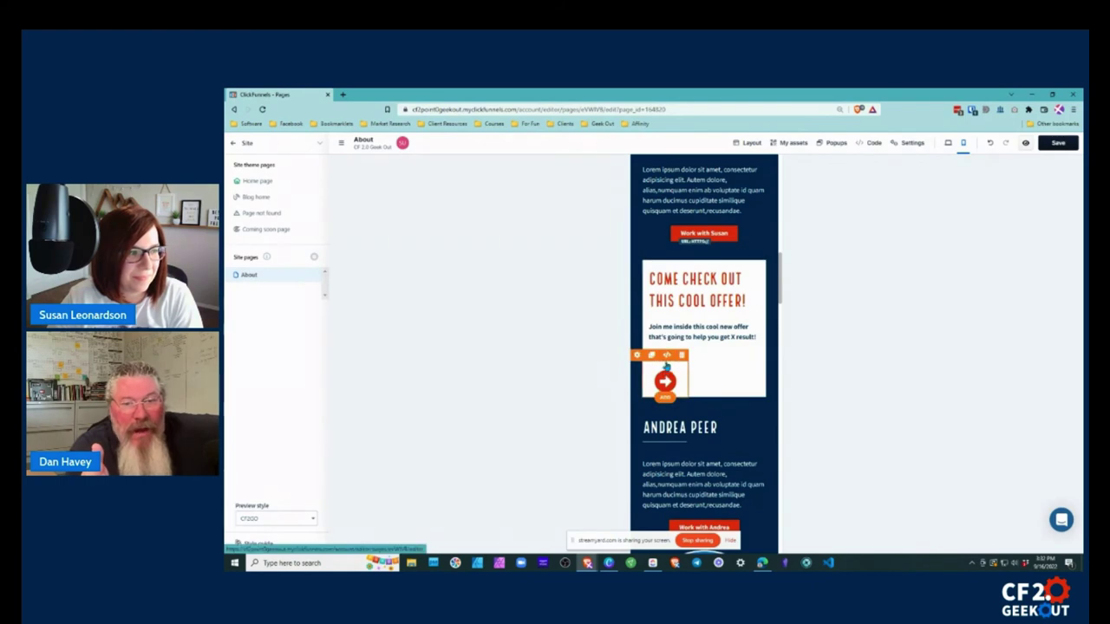
# - Set the offer box arrow icon's top padding to 0 px and its top margin to about -40 px
pyautogui.click(662, 356)
pyautogui.click(682, 399)
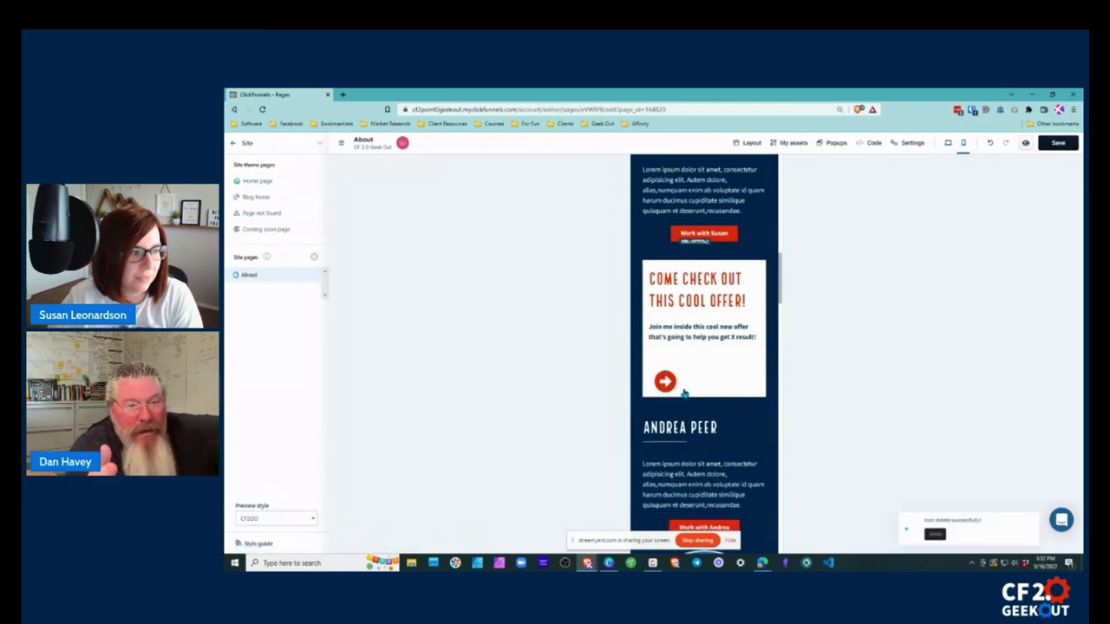
pyautogui.click(642, 355)
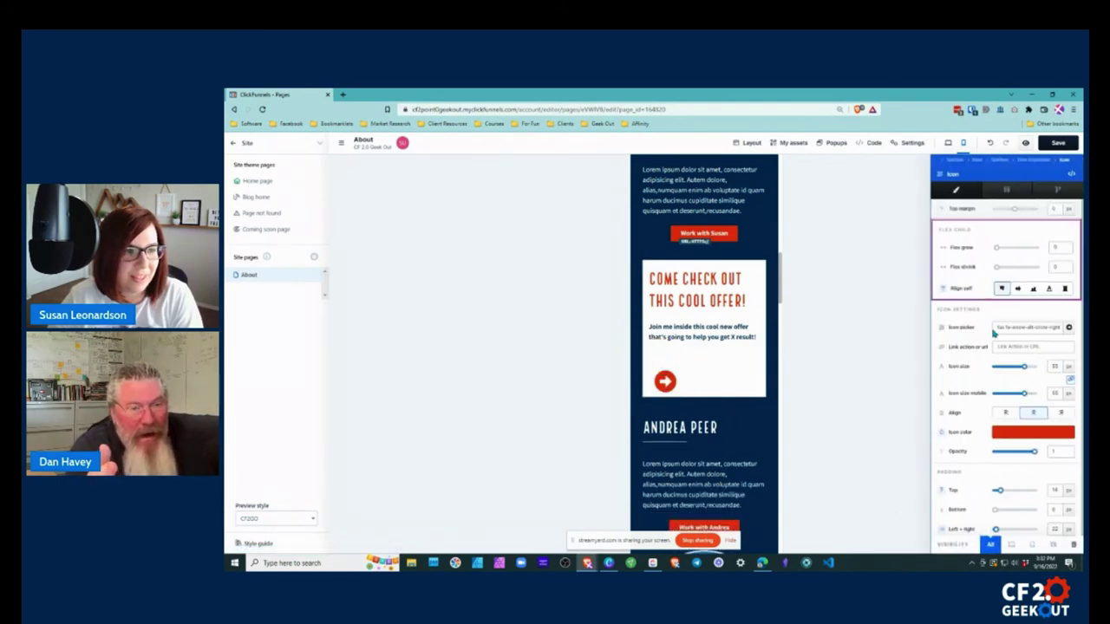
pyautogui.moveTo(997, 491); pyautogui.dragTo(953, 471)
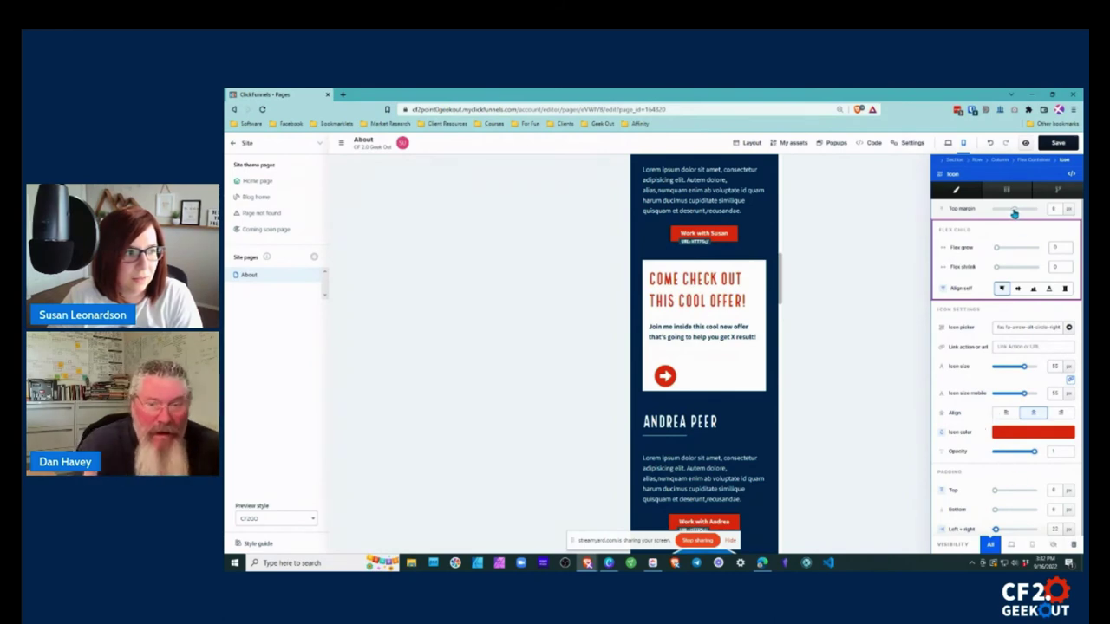
pyautogui.moveTo(1014, 210); pyautogui.dragTo(1006, 211)
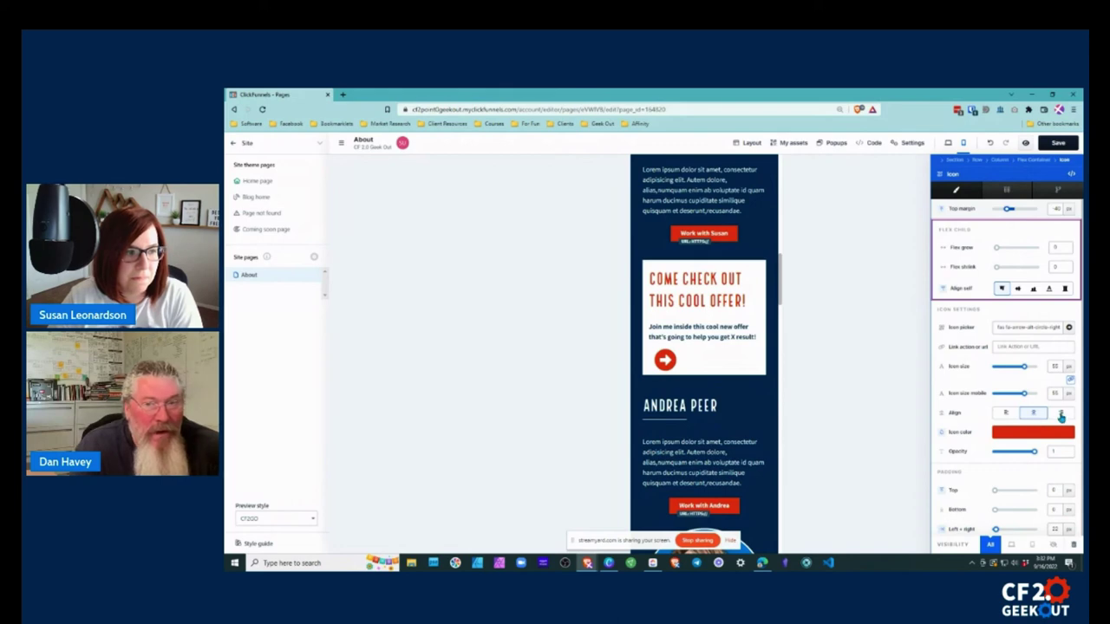
# - Try the centre and right Align options in the offer box arrow icon's settings
pyautogui.click(1060, 416)
pyautogui.click(1033, 413)
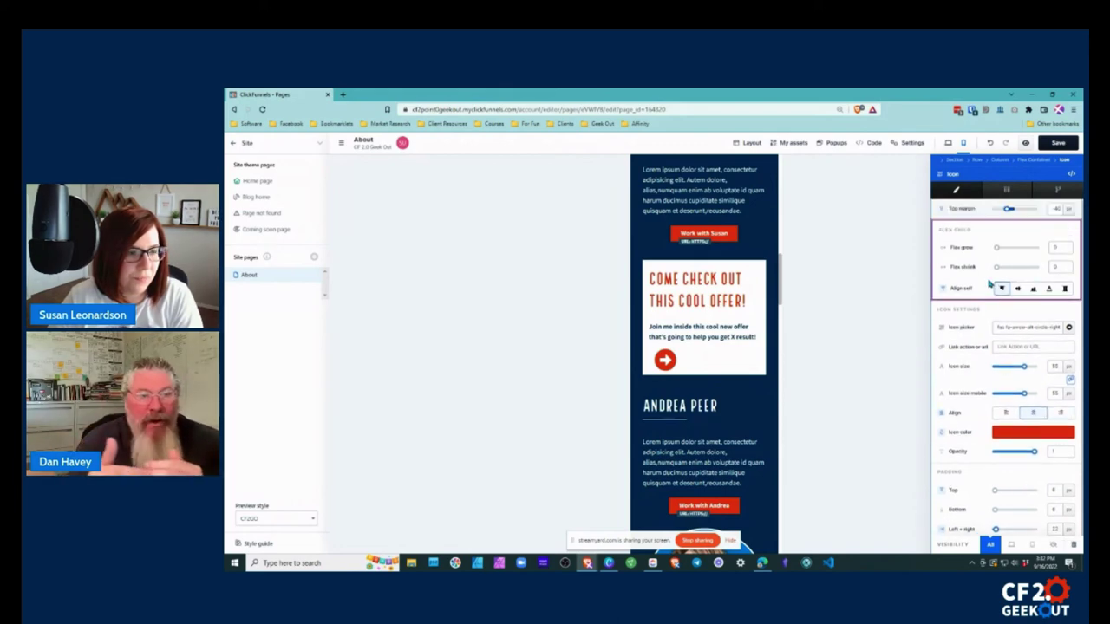
pyautogui.click(894, 336)
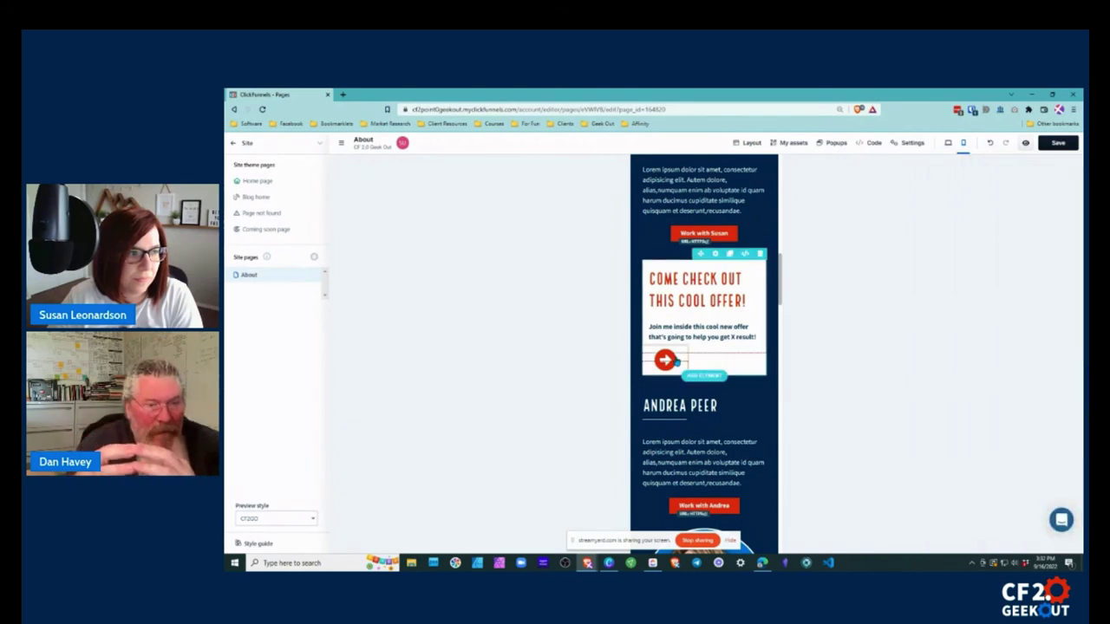
pyautogui.click(651, 341)
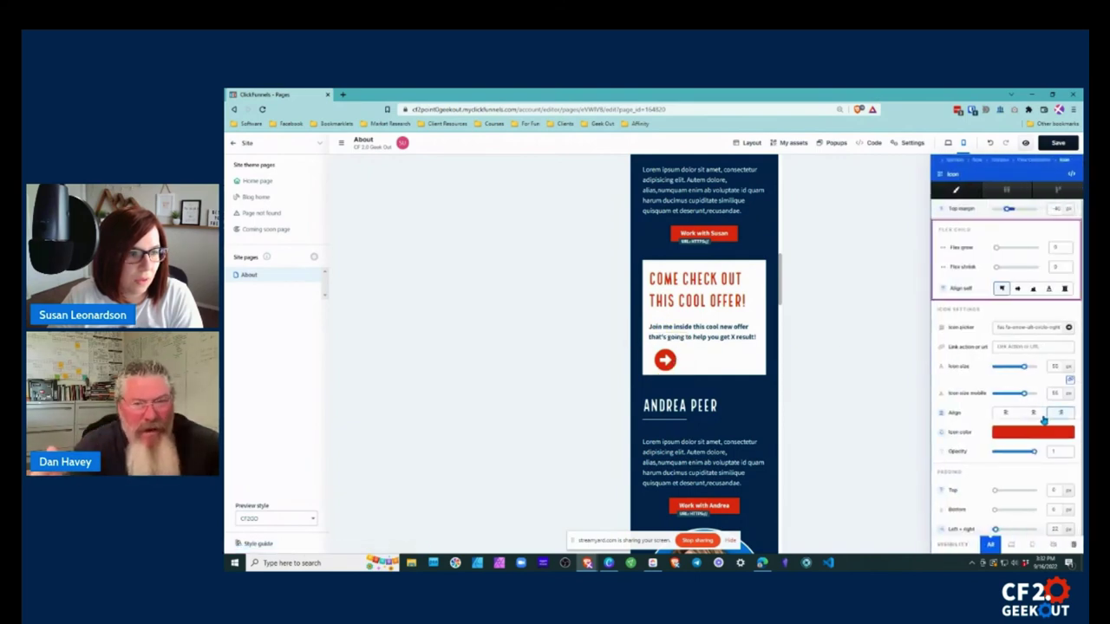
pyautogui.press('Escape')
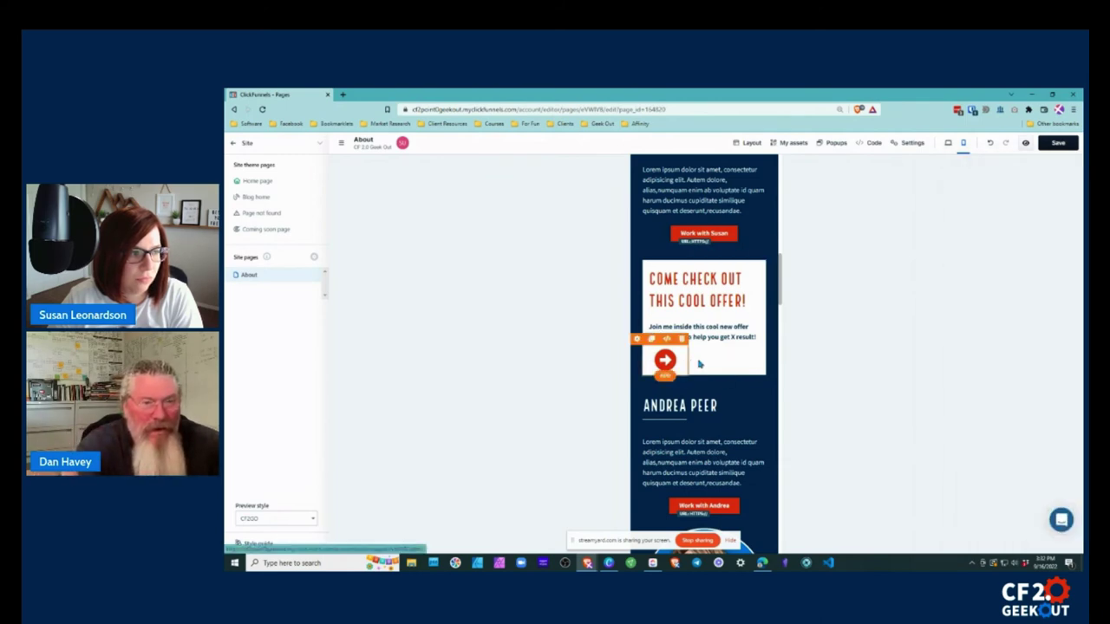
# - Try the end option for the offer box flex container's mobile Align items, and set it to start
pyautogui.click(716, 260)
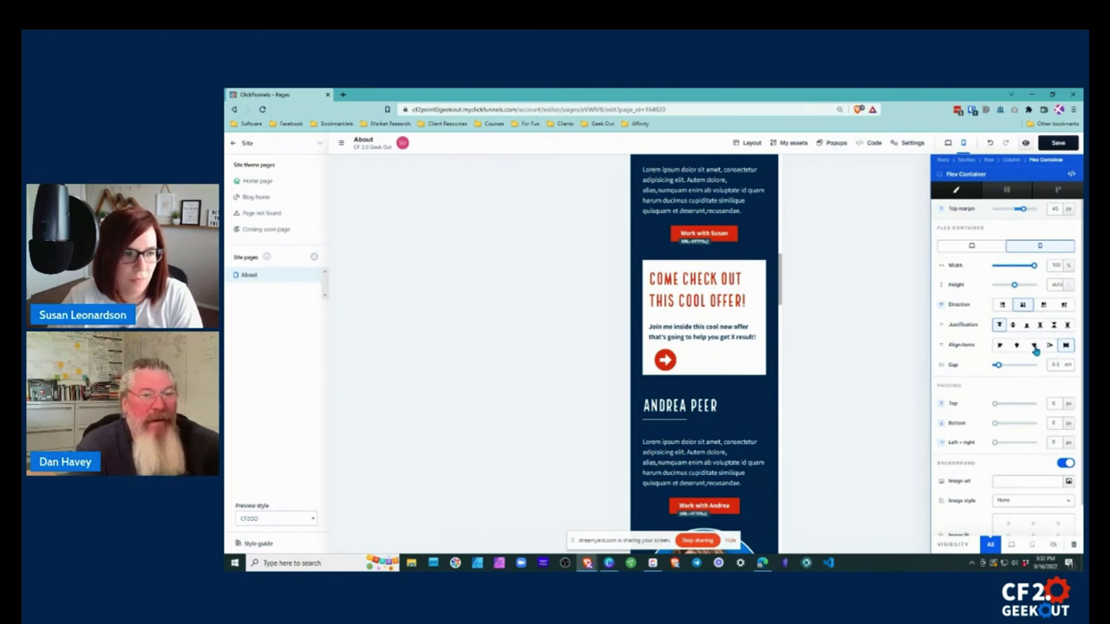
pyautogui.click(1034, 347)
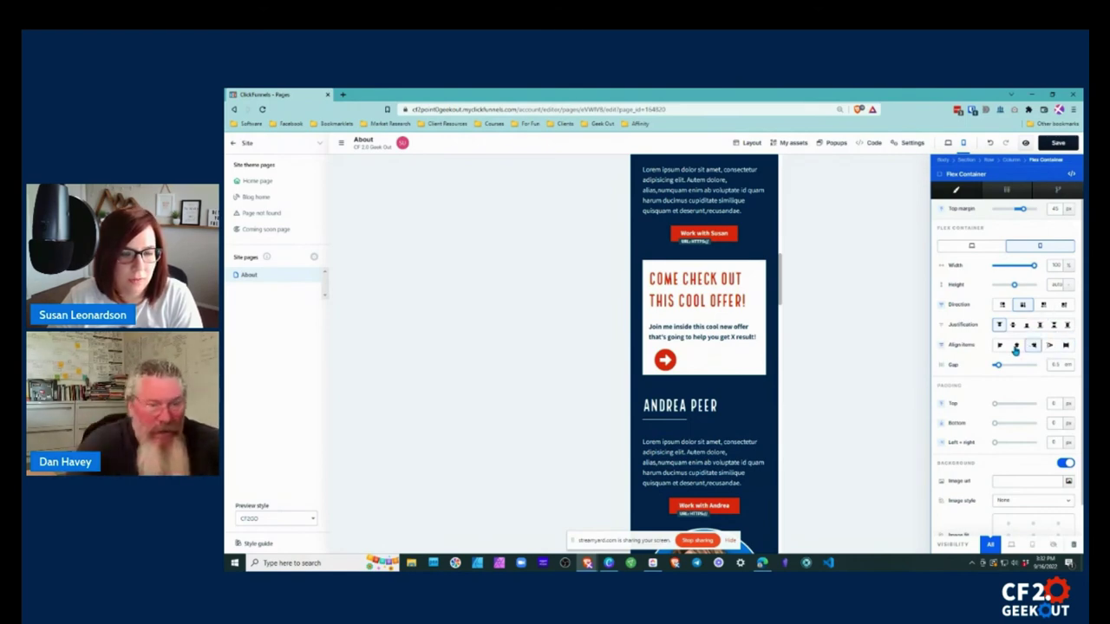
pyautogui.click(1000, 345)
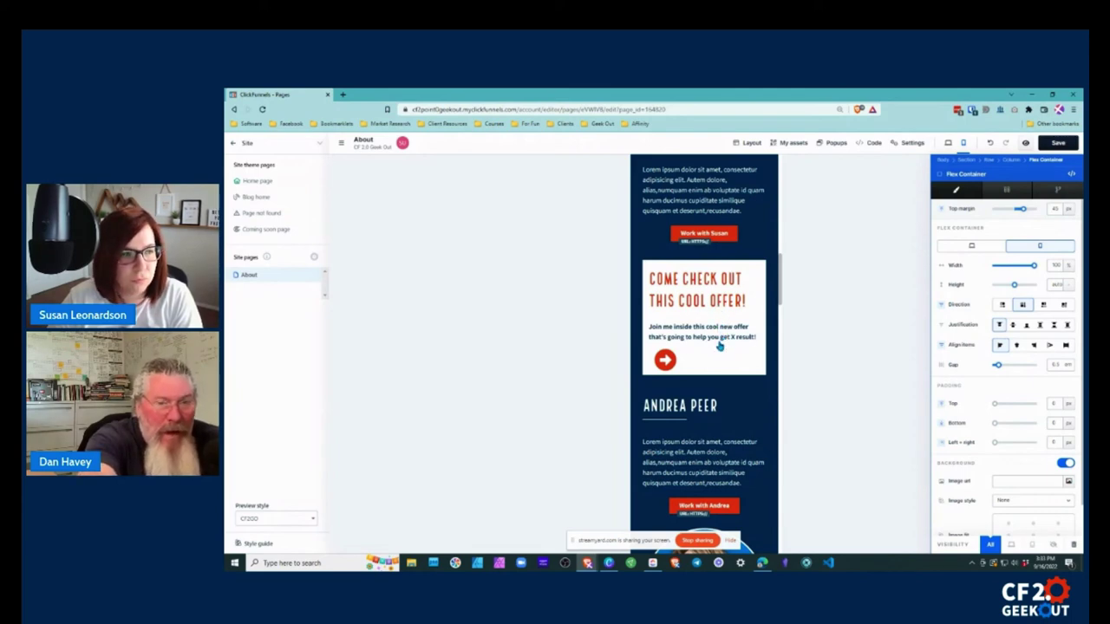
pyautogui.press('Escape')
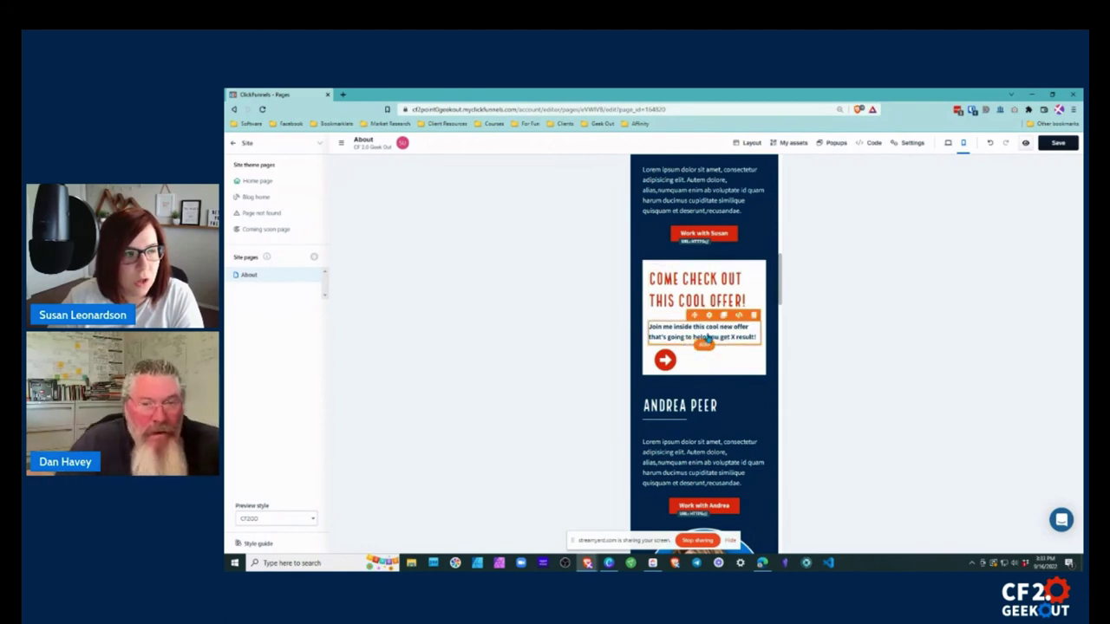
# - Set the offer box arrow icon's top margin to 0 px in the desktop view and check the box in the mobile view
pyautogui.click(704, 345)
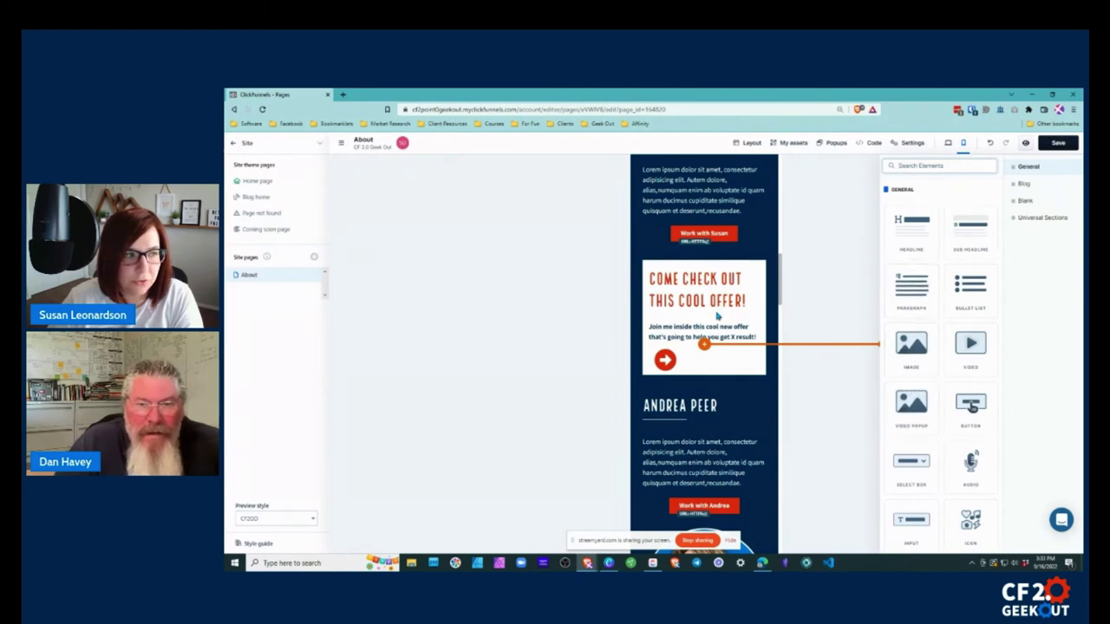
pyautogui.click(745, 244)
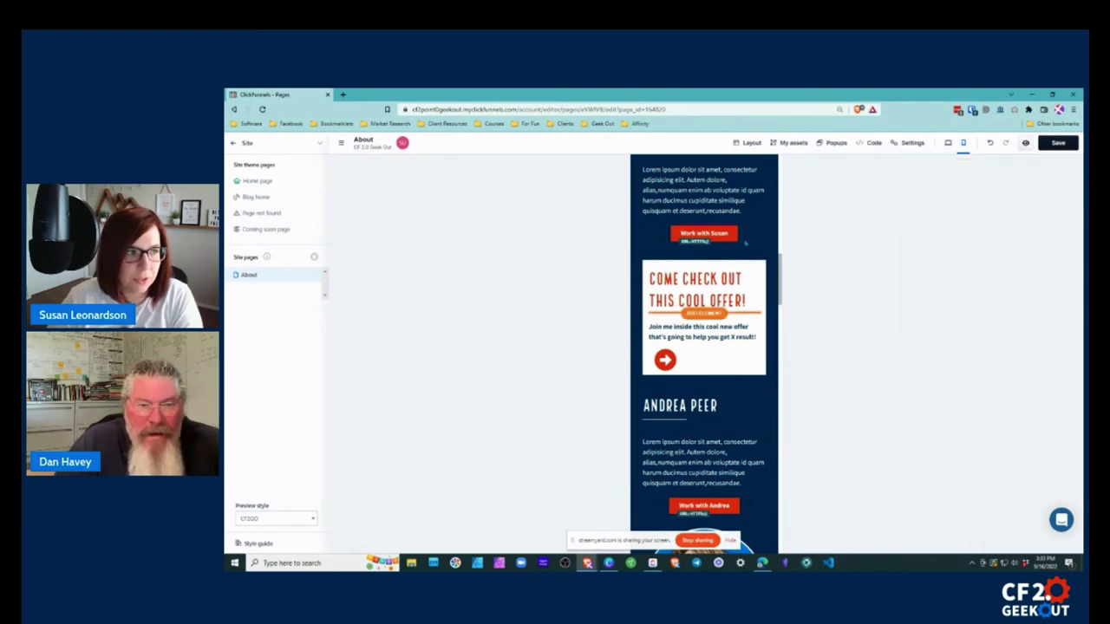
pyautogui.click(948, 143)
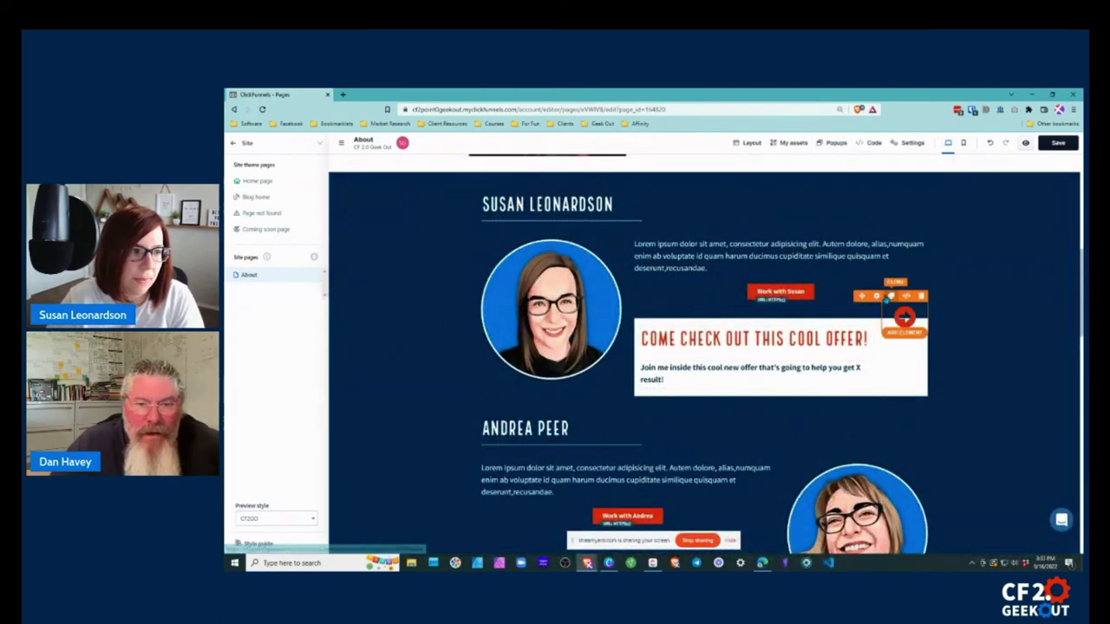
pyautogui.click(904, 317)
pyautogui.moveTo(1008, 213); pyautogui.dragTo(1015, 214)
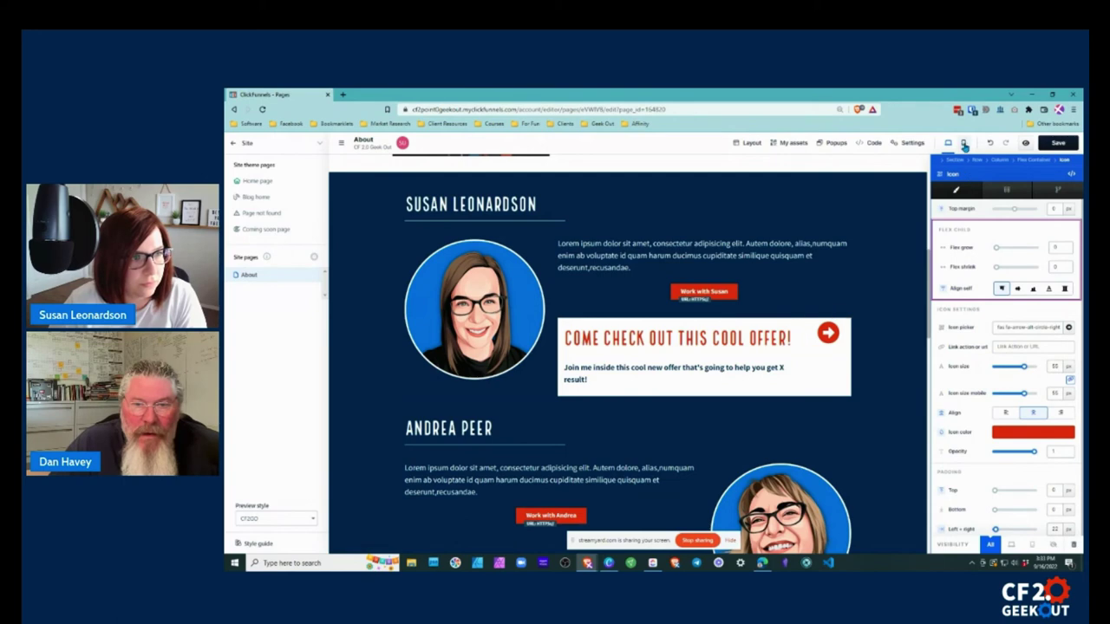
pyautogui.click(963, 144)
pyautogui.scroll(2, 744, 352)
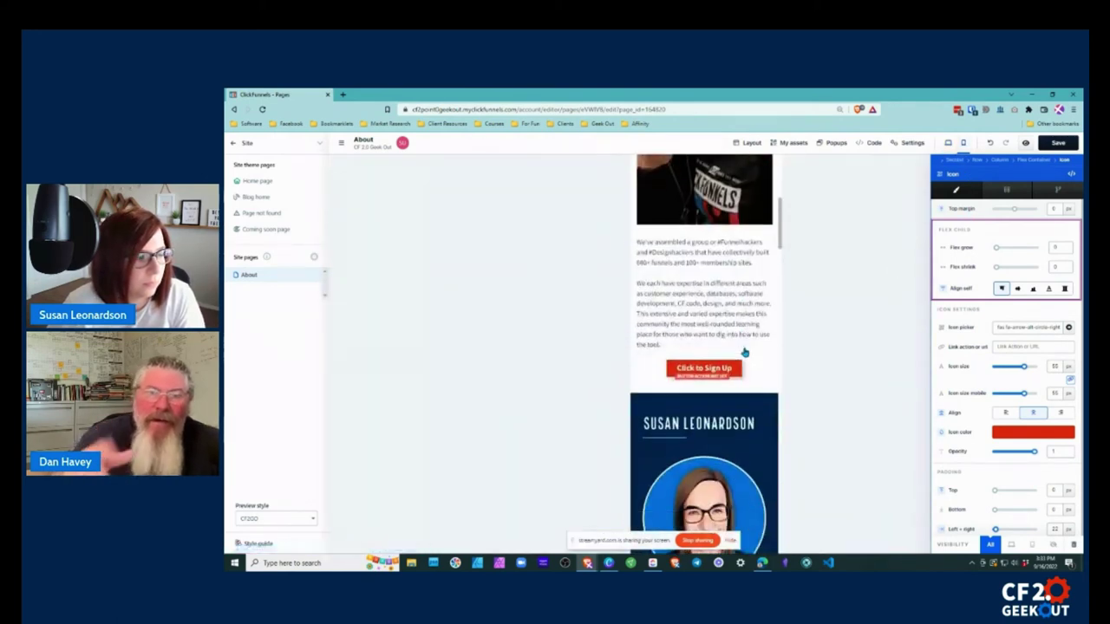
pyautogui.scroll(-5, 744, 353)
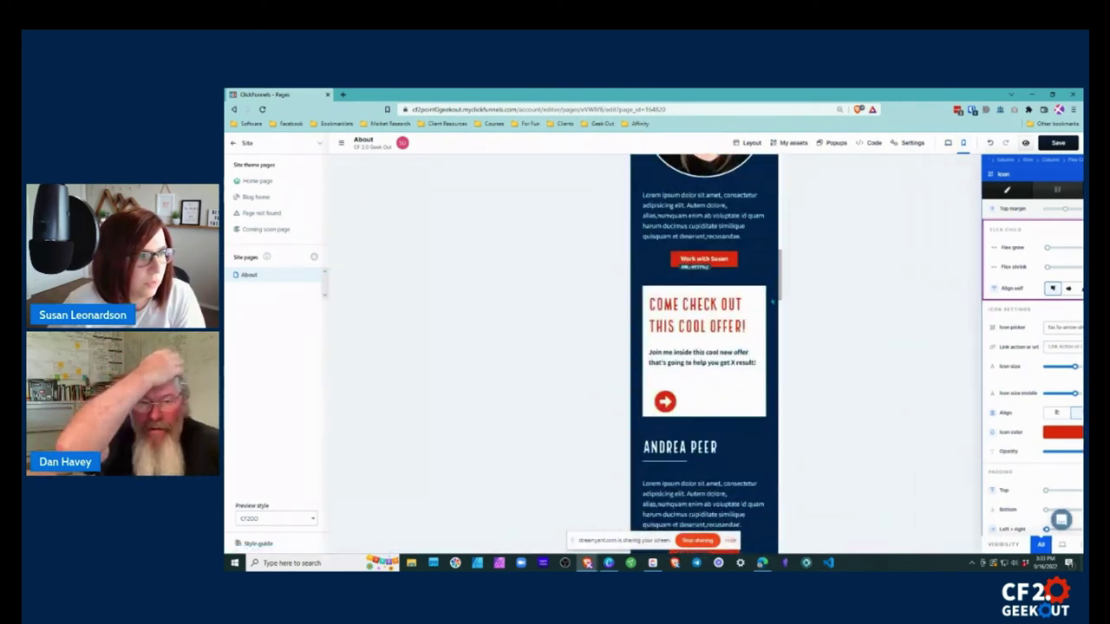
# - Compare the offer box flex container's desktop and mobile direction, alignment and gap settings, and examine the arrow icon's flex child settings
pyautogui.click(914, 291)
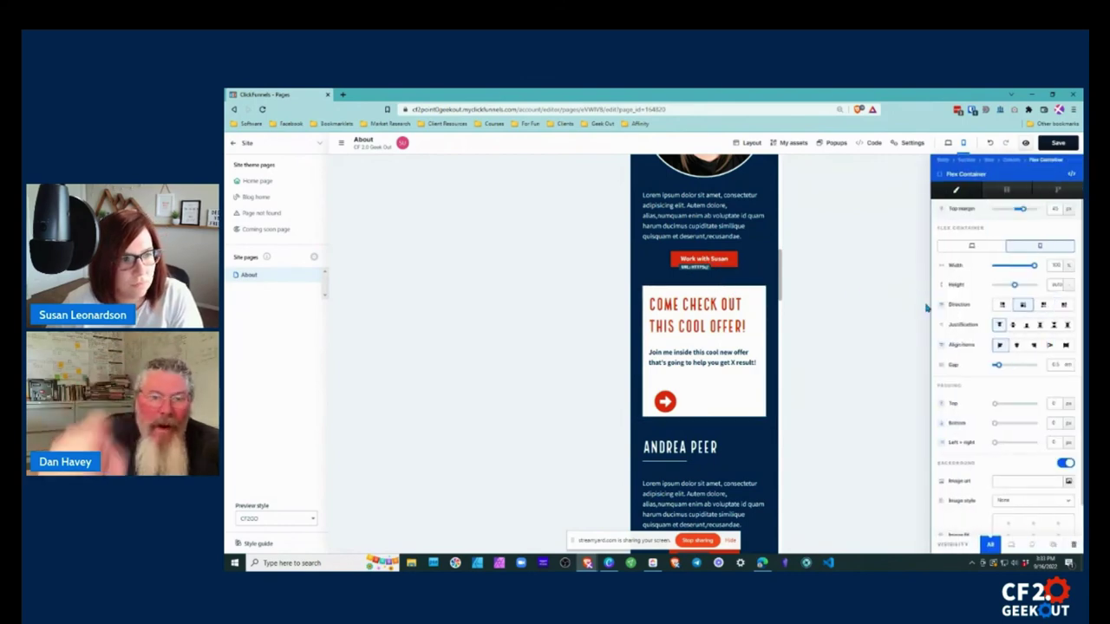
pyautogui.click(972, 247)
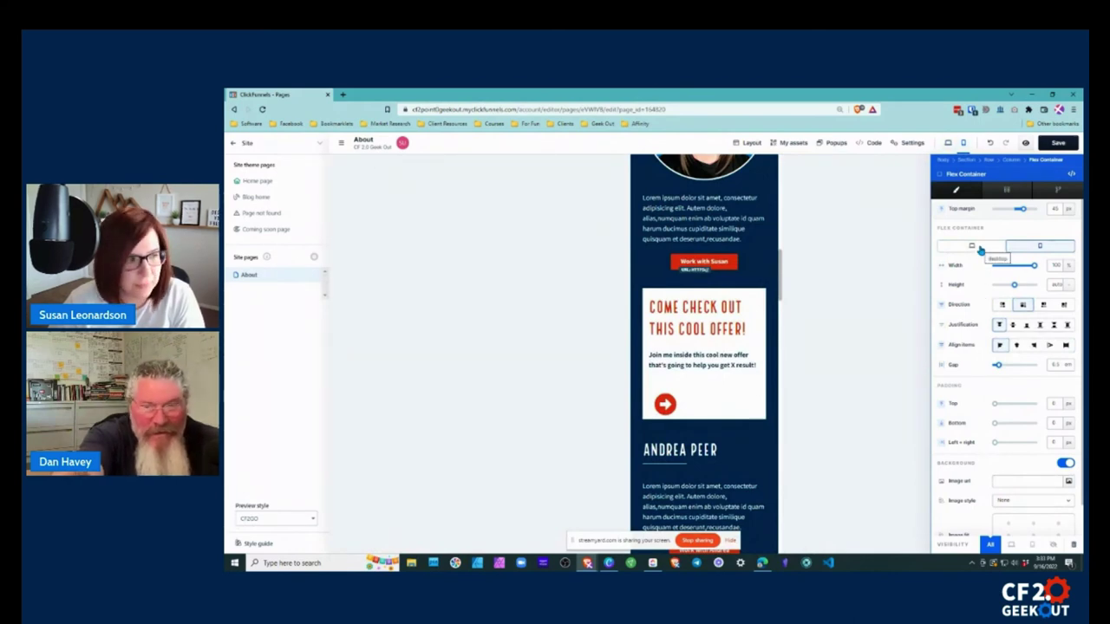
pyautogui.click(979, 248)
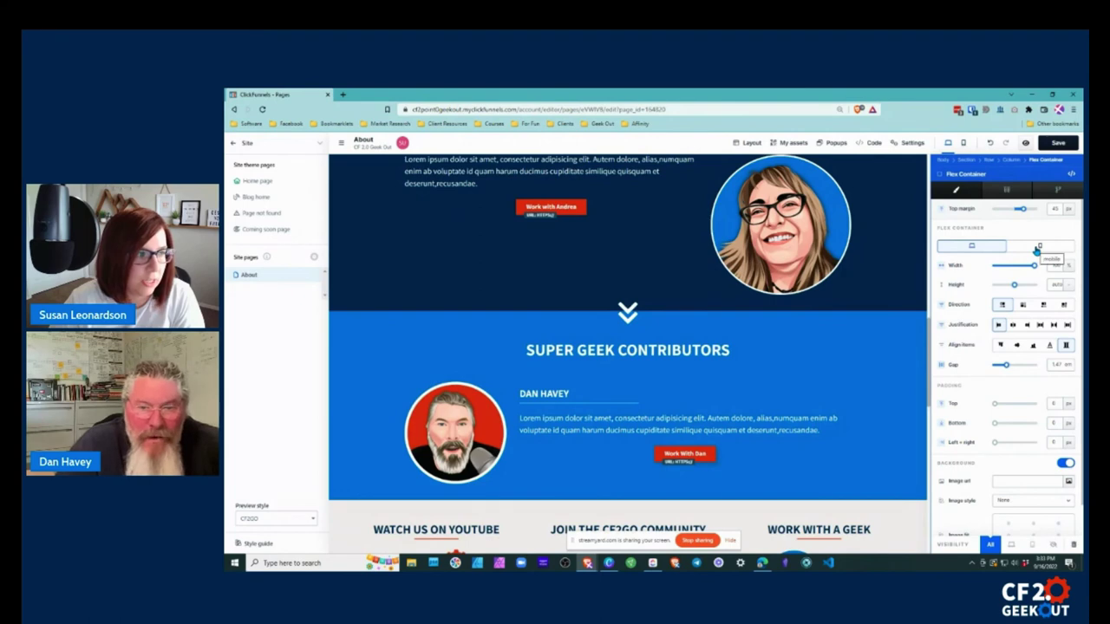
pyautogui.click(1038, 249)
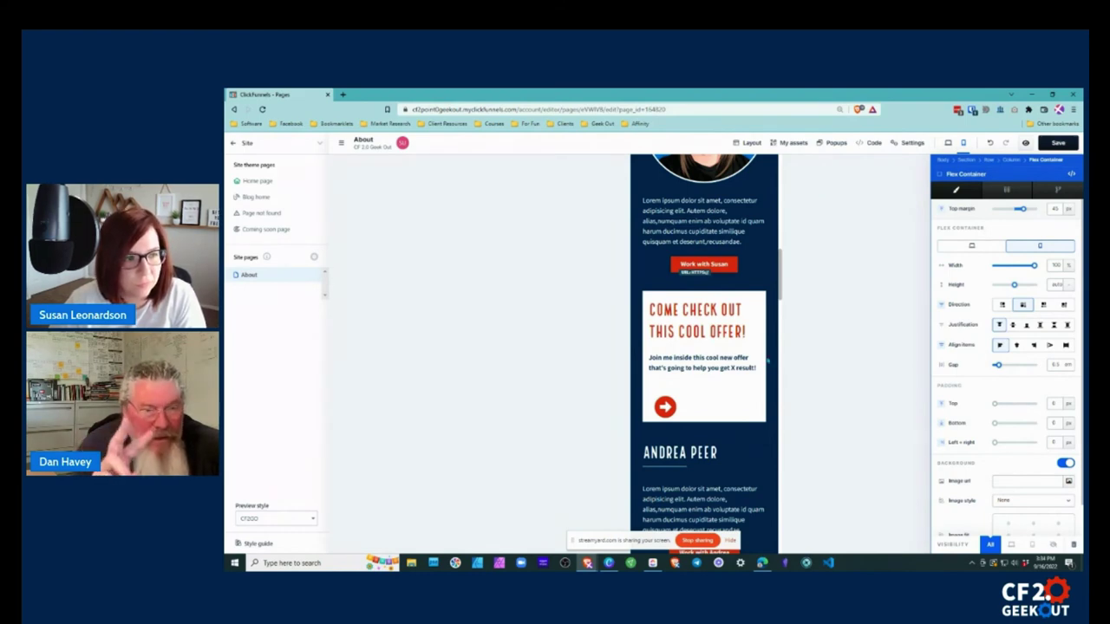
pyautogui.click(665, 406)
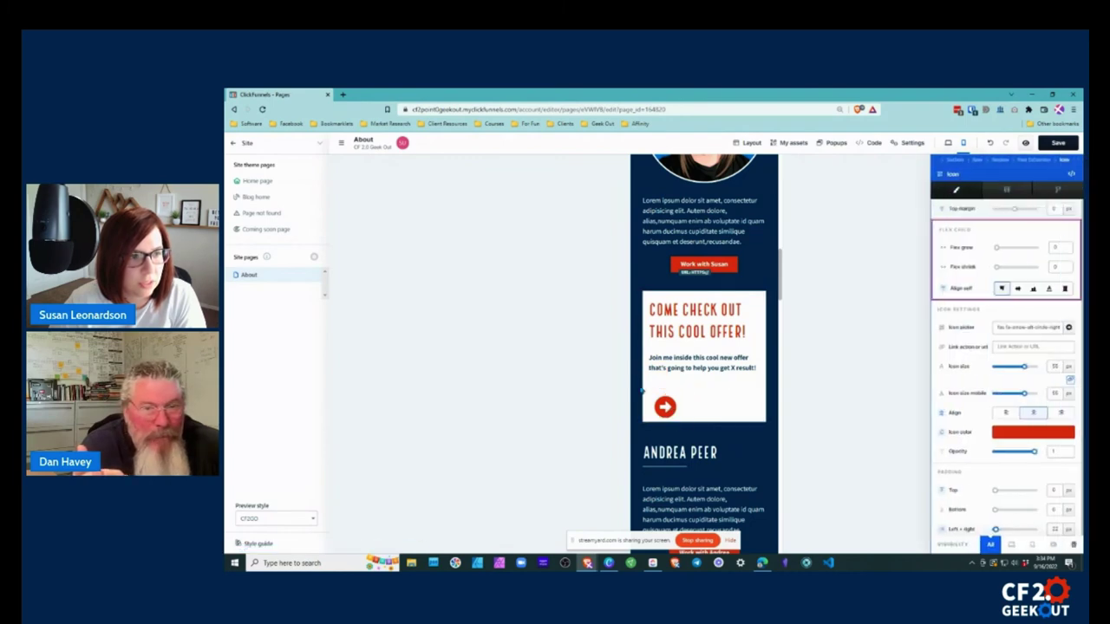
pyautogui.click(741, 294)
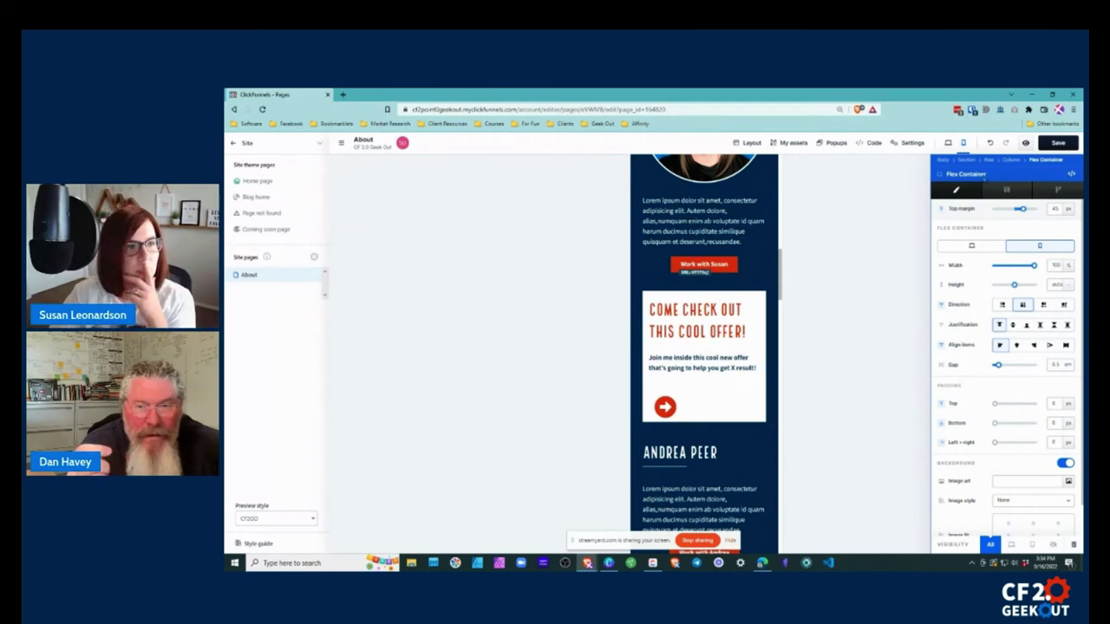
# - In the desktop view, duplicate the offer box's sub-headline and move the copy out of the box to above the Work with Susan button
pyautogui.click(948, 143)
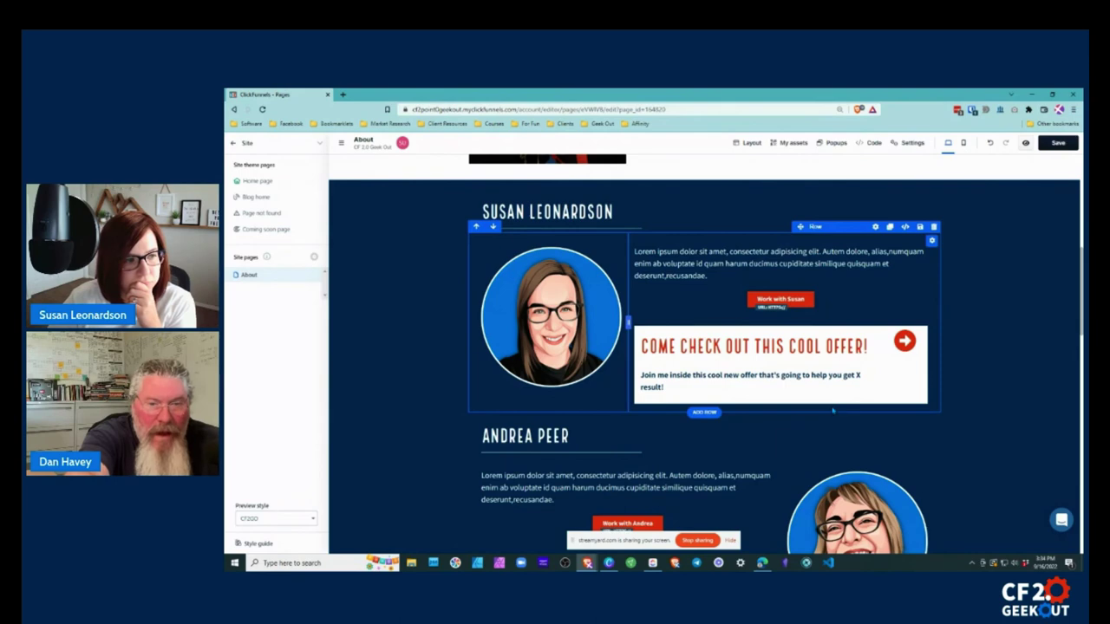
pyautogui.click(832, 363)
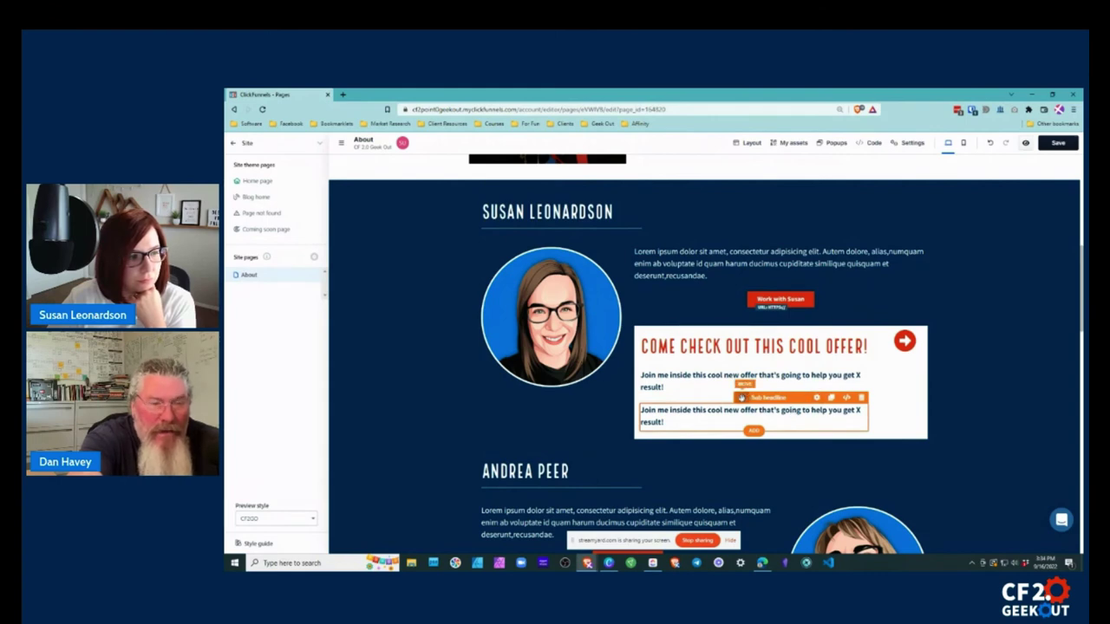
pyautogui.moveTo(742, 397); pyautogui.dragTo(871, 441)
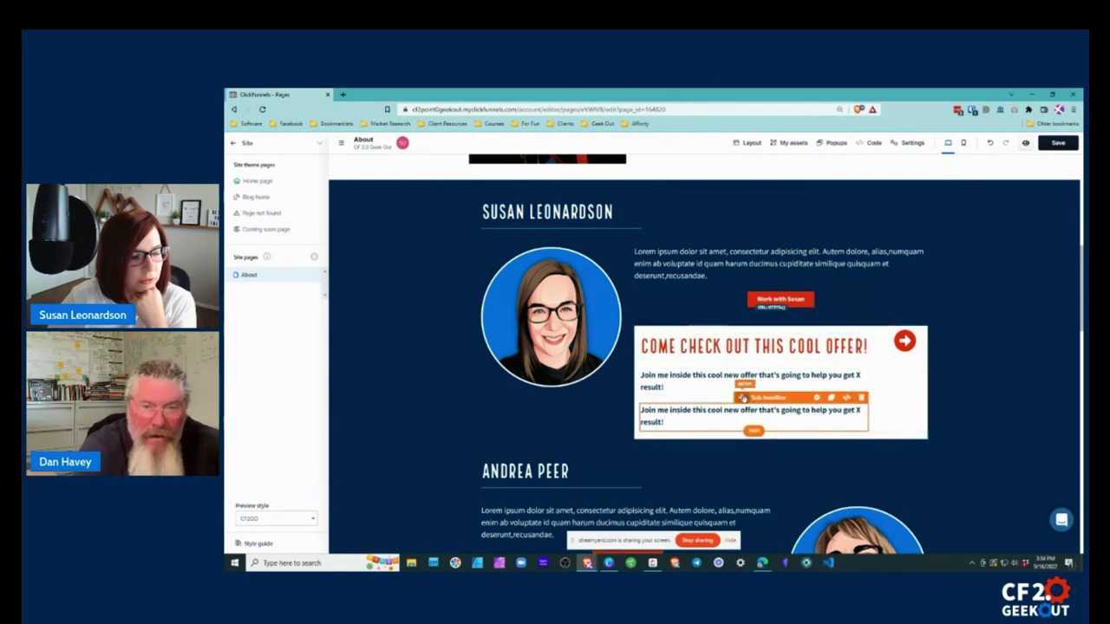
pyautogui.moveTo(745, 399); pyautogui.dragTo(868, 445)
pyautogui.moveTo(799, 237); pyautogui.dragTo(781, 283)
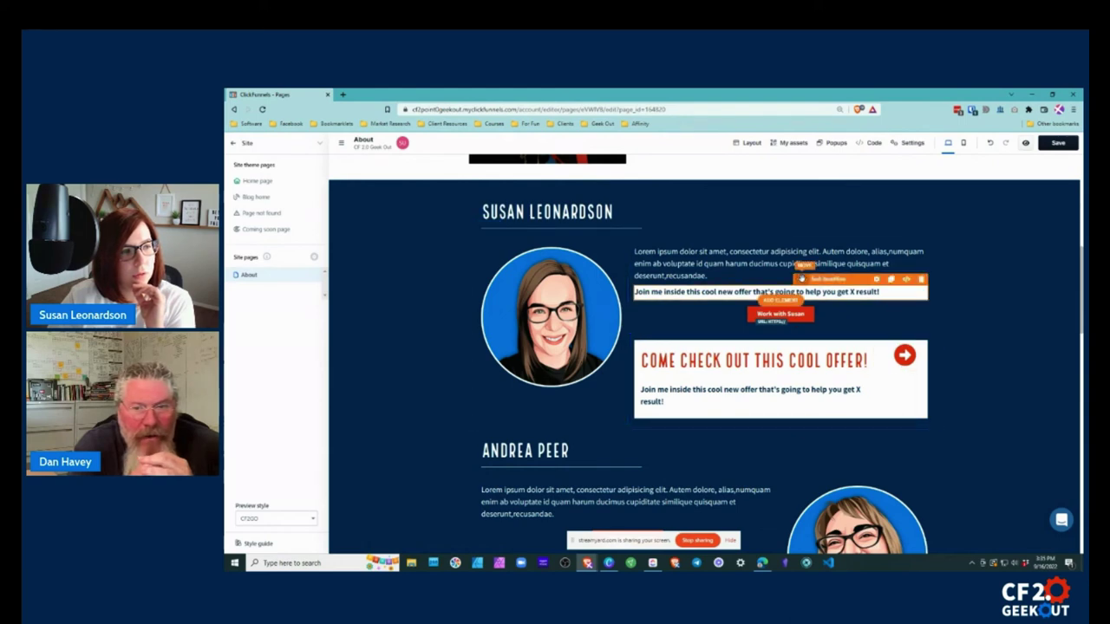
pyautogui.moveTo(802, 279); pyautogui.dragTo(783, 427)
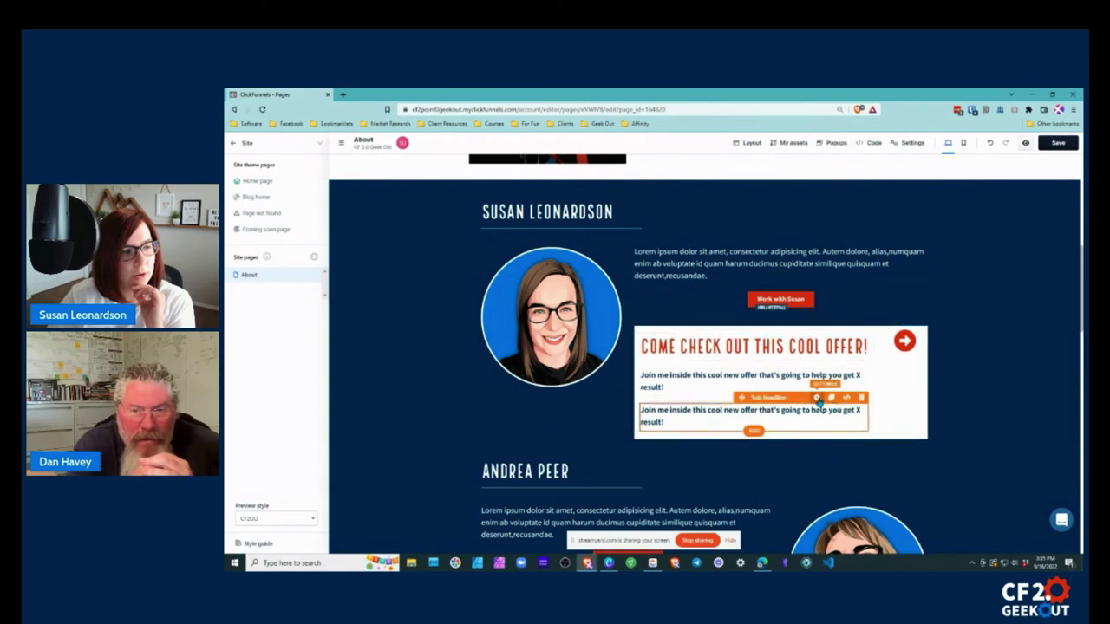
pyautogui.moveTo(750, 406); pyautogui.dragTo(787, 279)
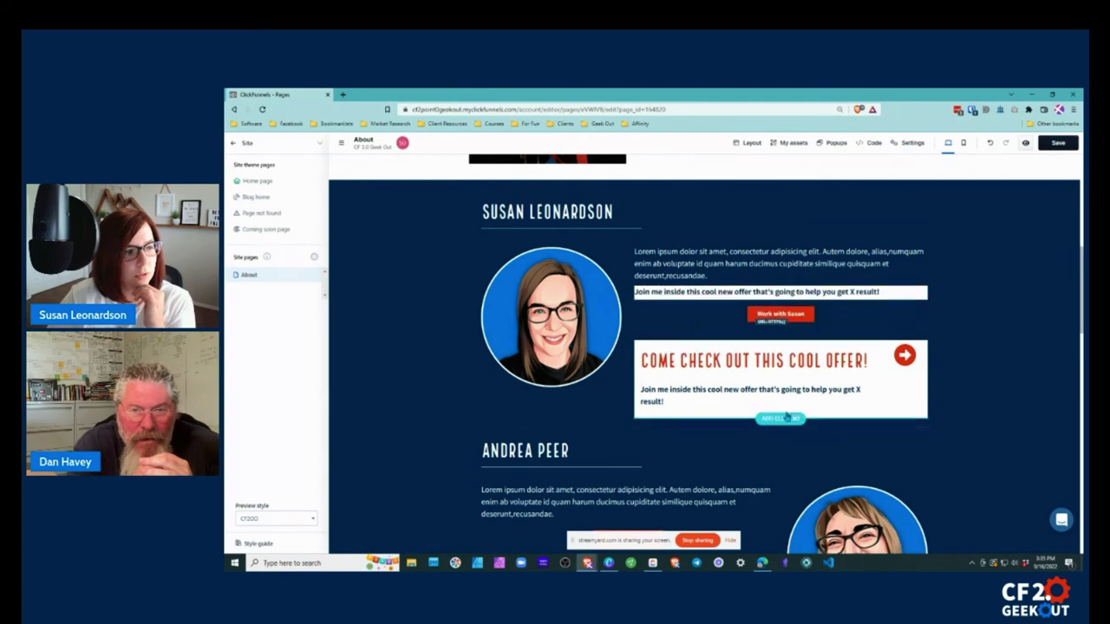
# - Move the duplicate sub-headline directly below the offer box, using a temporary paragraph there as the drop target and deleting it
pyautogui.click(781, 419)
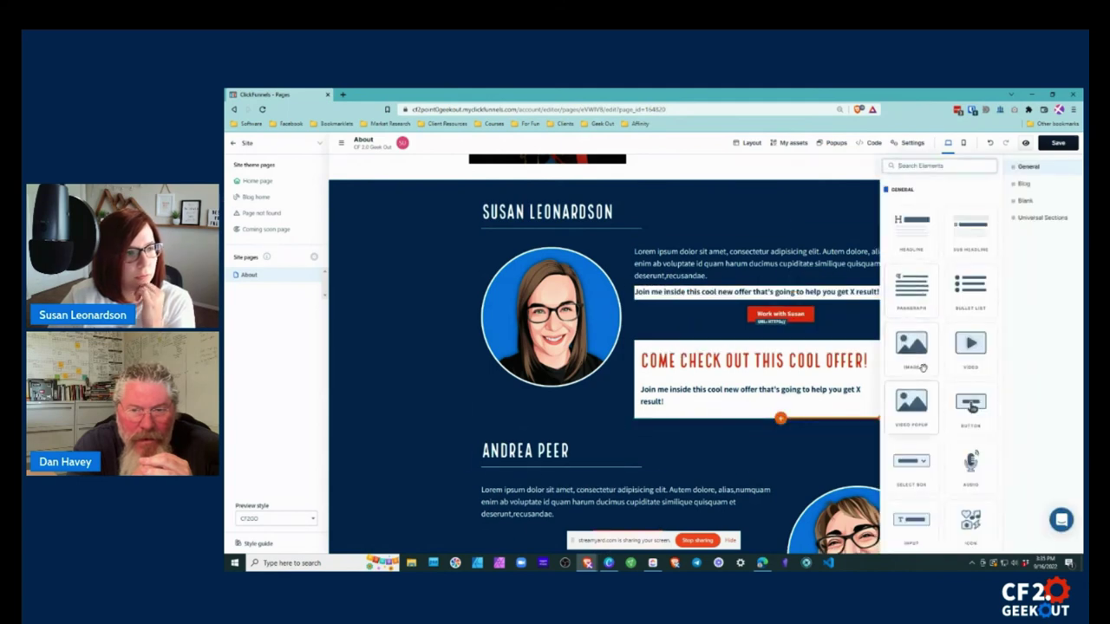
pyautogui.click(911, 286)
pyautogui.click(836, 407)
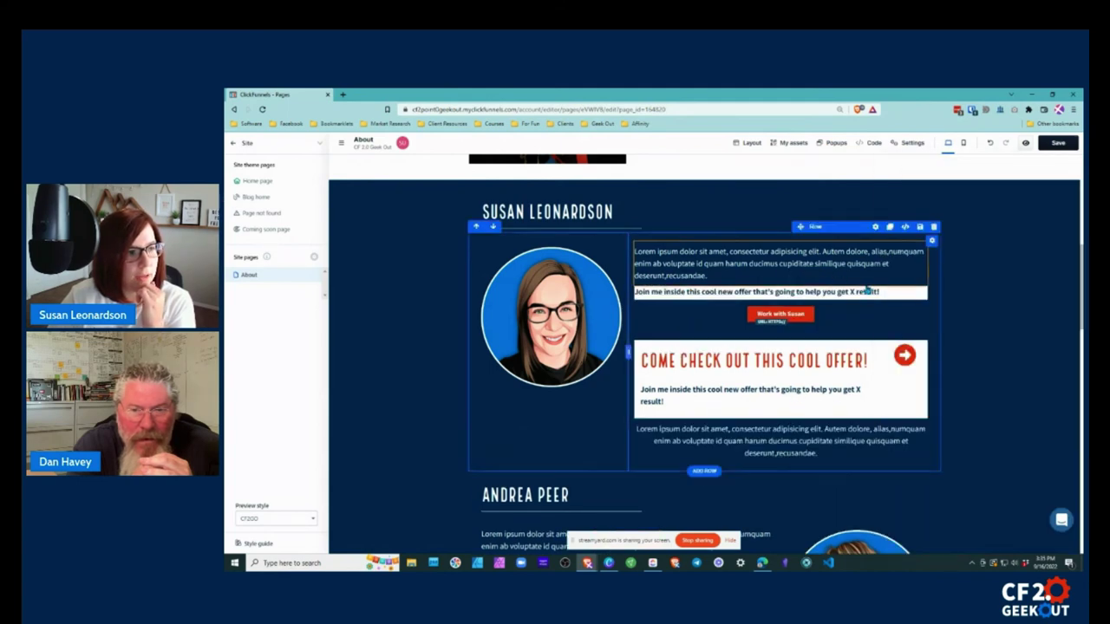
pyautogui.moveTo(802, 279); pyautogui.dragTo(811, 455)
pyautogui.click(921, 397)
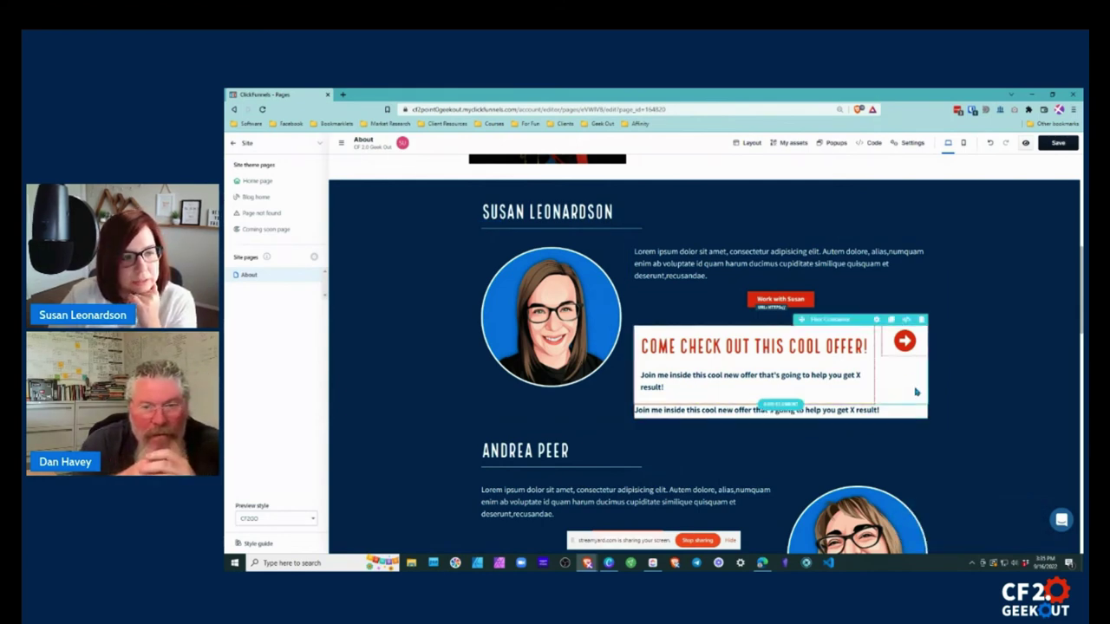
# - Make the sub-headline inside the offer box visible on desktop only and the copy below the box on mobile only
pyautogui.click(816, 365)
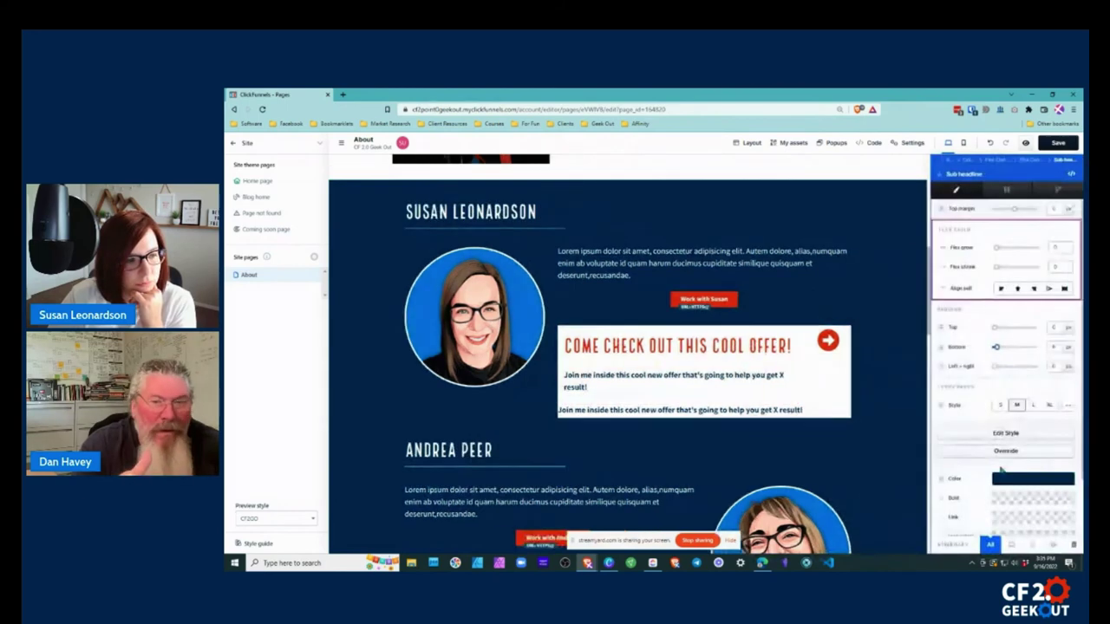
pyautogui.click(801, 397)
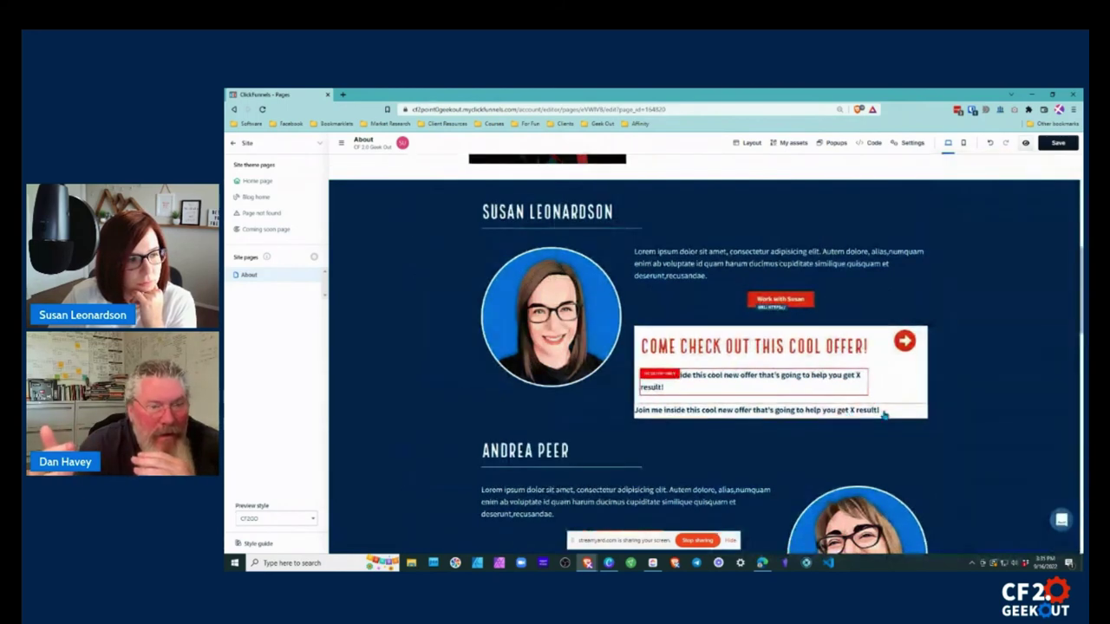
pyautogui.click(877, 398)
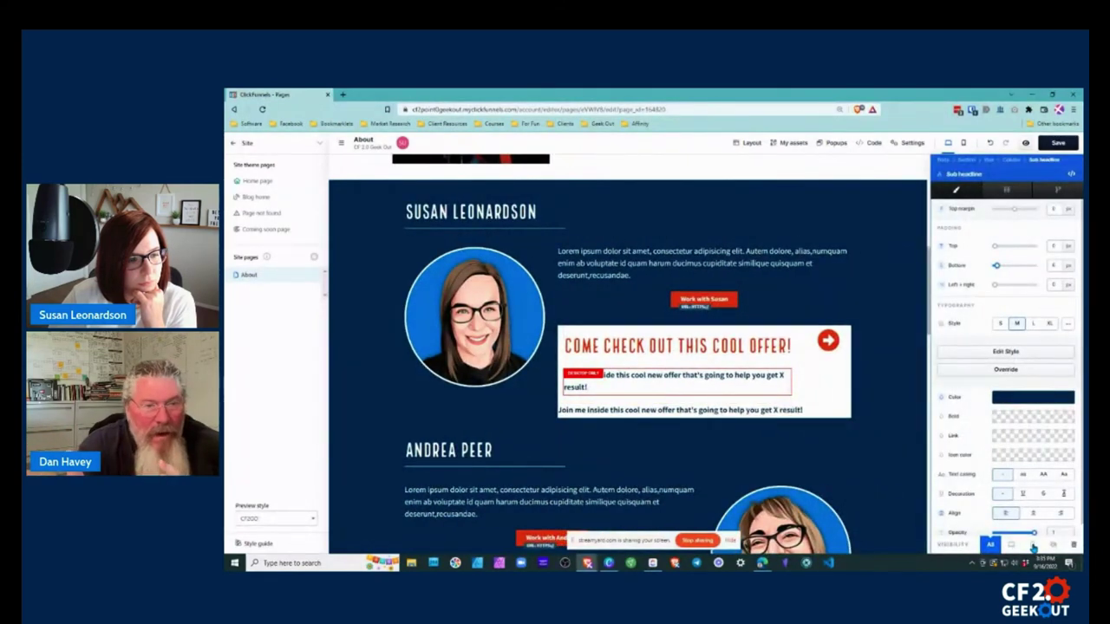
pyautogui.click(1032, 547)
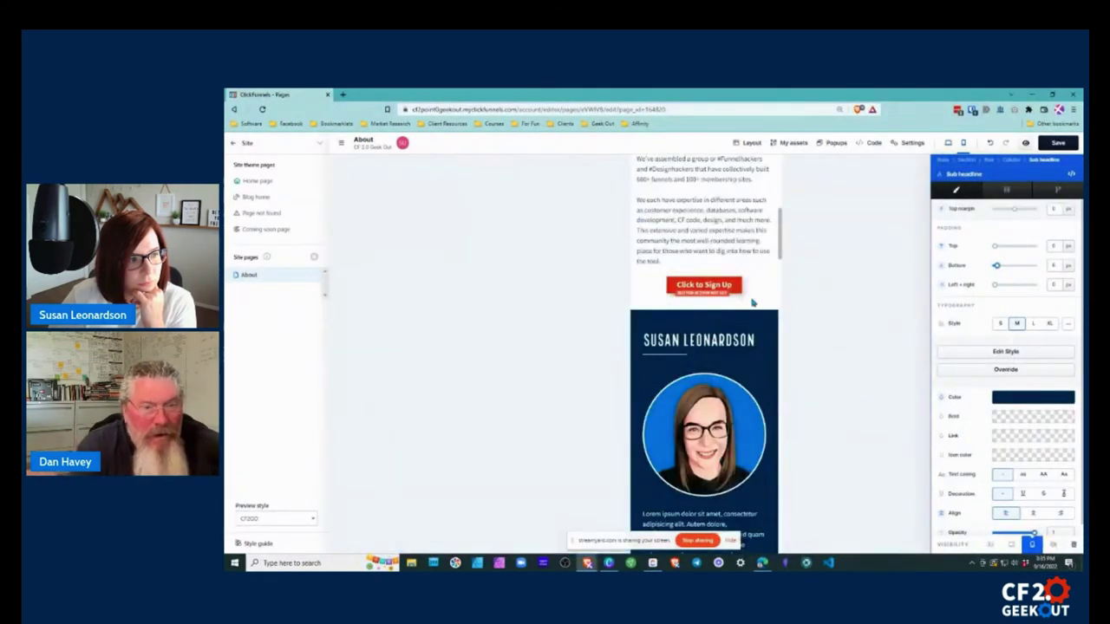
pyautogui.scroll(-5, 727, 356)
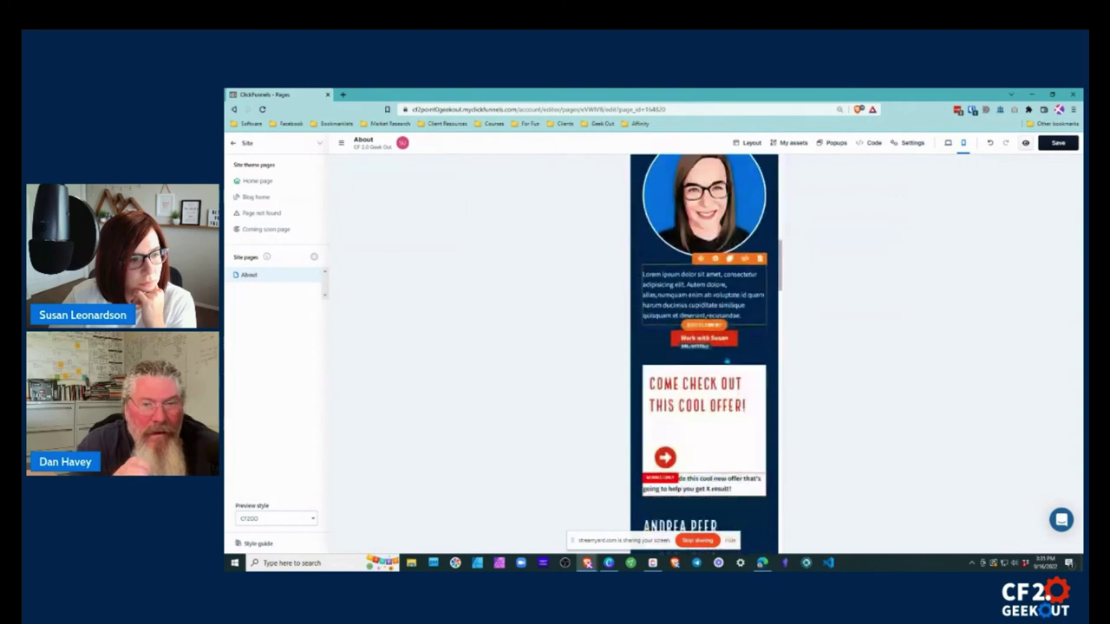
# - Set the offer box flex container's mobile direction to row so the headline and arrow icon sit side by side
pyautogui.moveTo(701, 395)
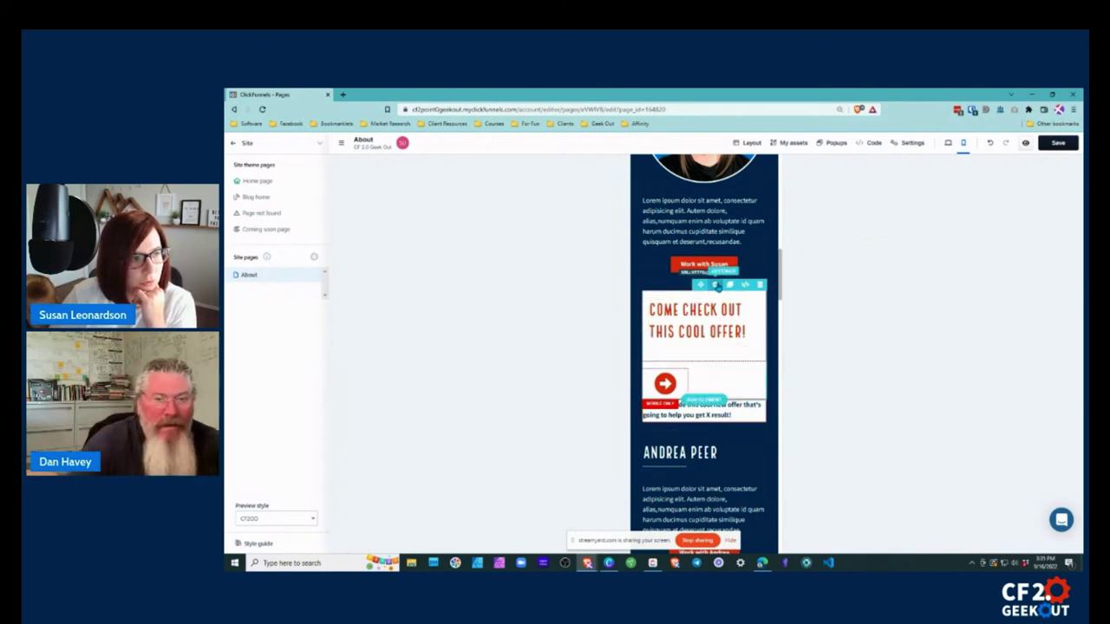
pyautogui.click(715, 284)
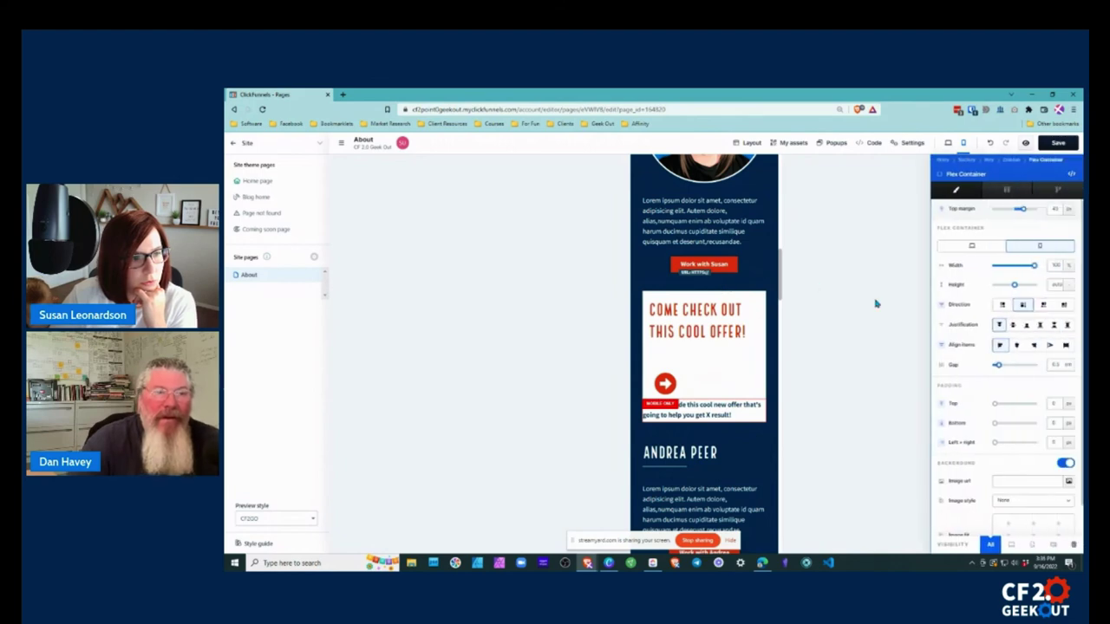
pyautogui.click(1003, 304)
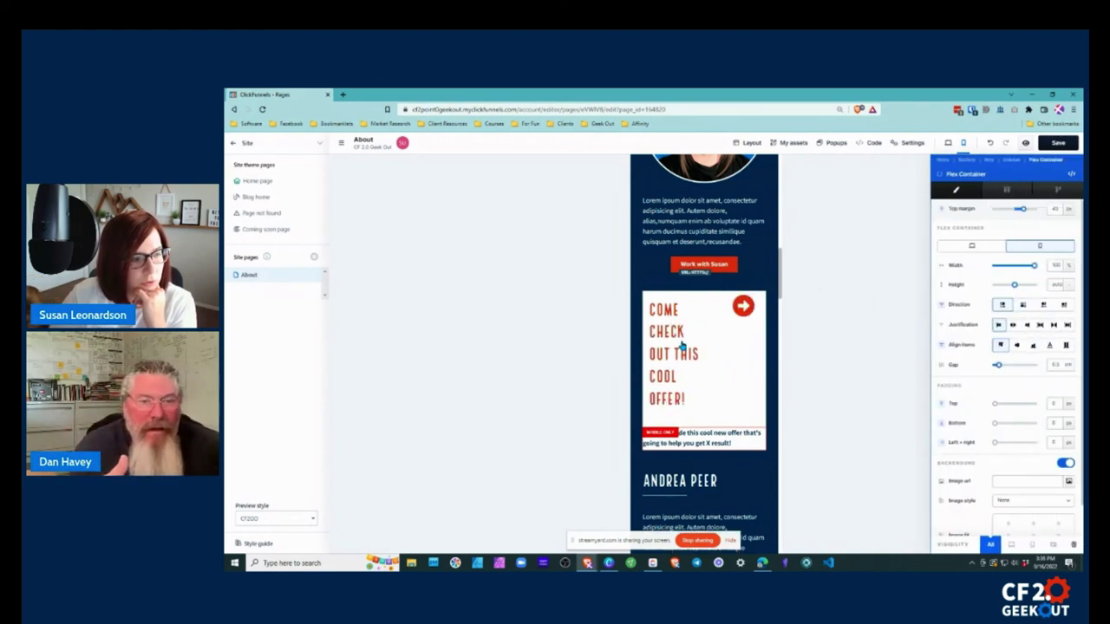
pyautogui.press('Escape')
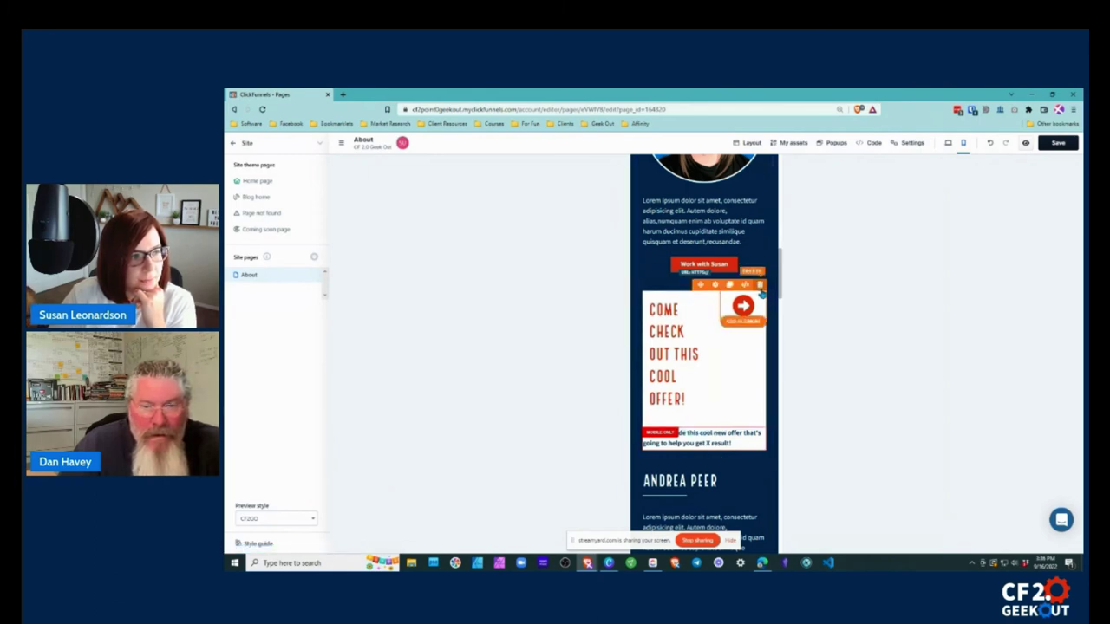
# - Set the offer box flex container's gap to 0 em for mobile
pyautogui.click(716, 292)
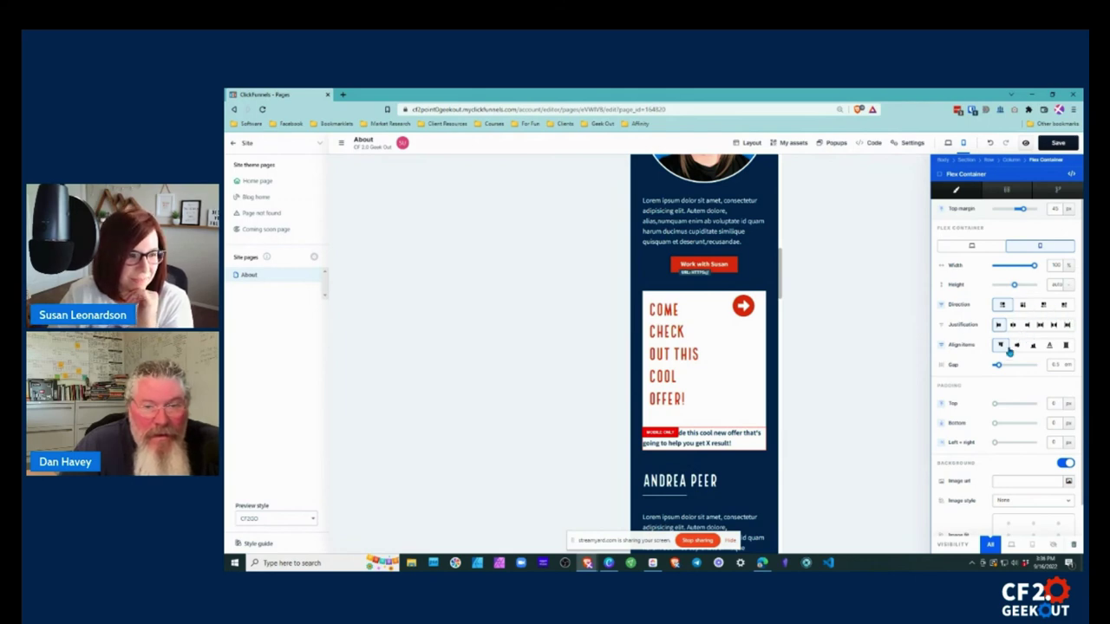
pyautogui.moveTo(999, 368); pyautogui.dragTo(989, 367)
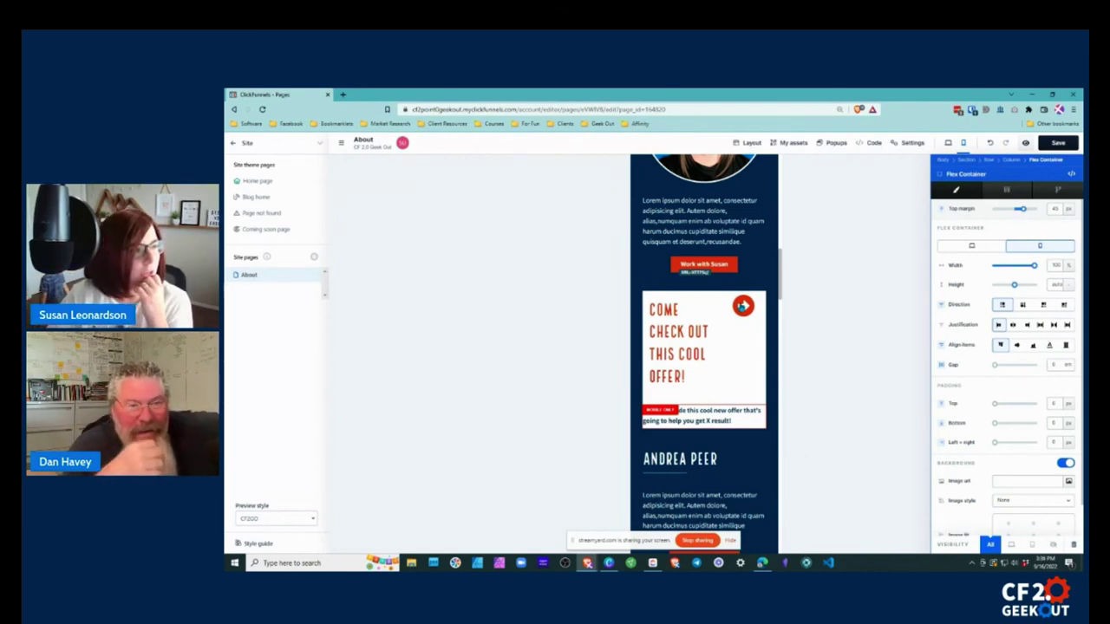
pyautogui.click(740, 338)
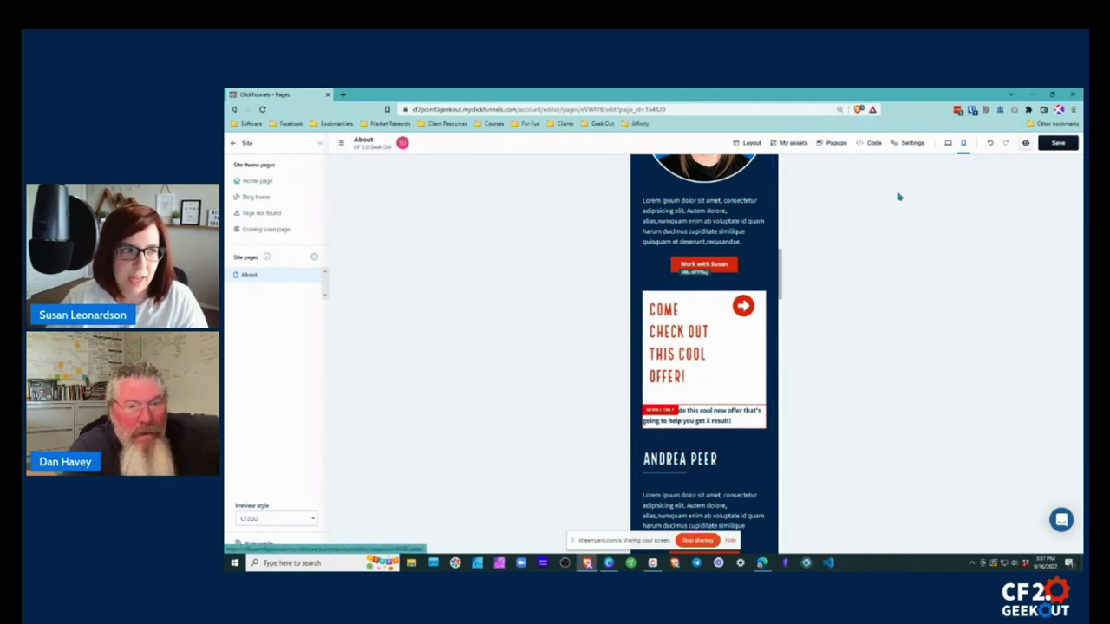
# - Return the About page to the desktop view and save the page
pyautogui.click(948, 142)
pyautogui.scroll(10, 818, 371)
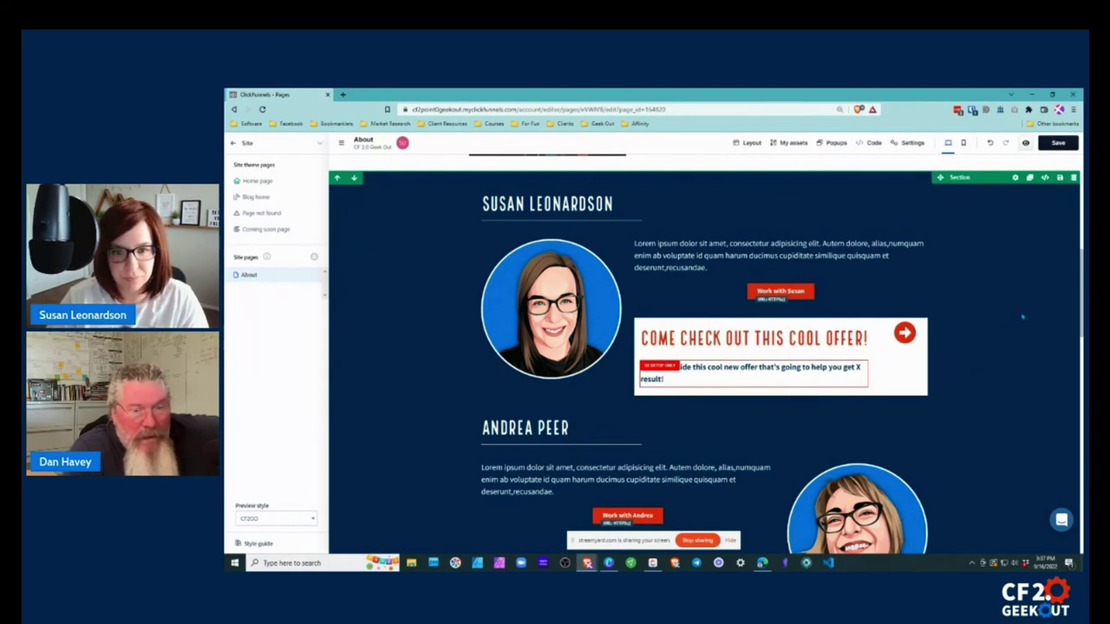
pyautogui.click(970, 379)
pyautogui.press('Escape')
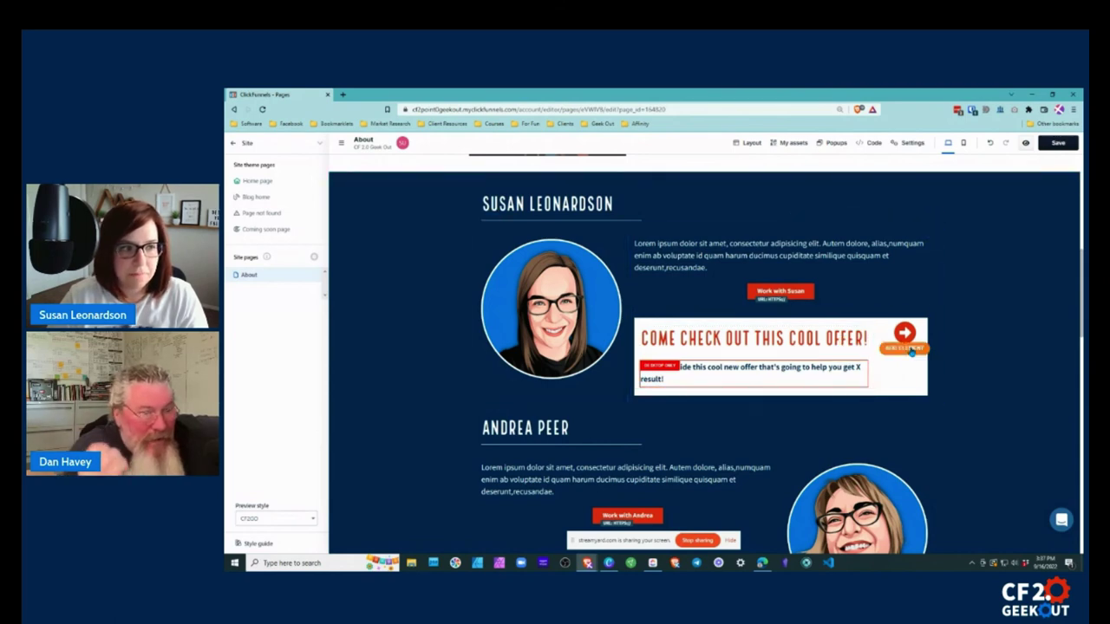
pyautogui.click(1060, 144)
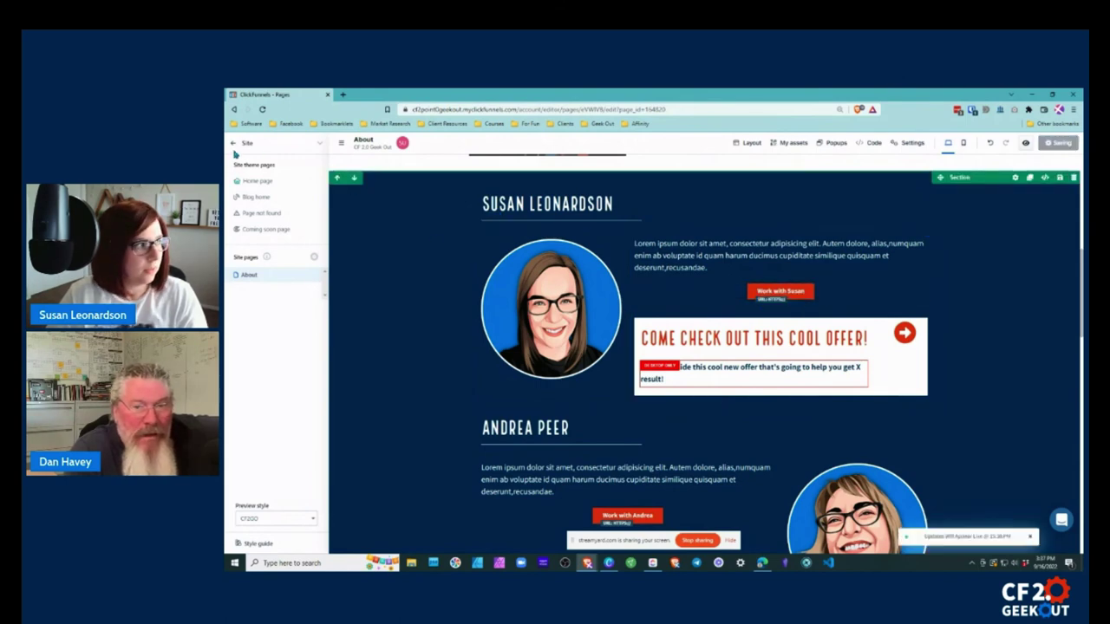
# - Switch the editor context from Site to Blog posts and open the CF2GO Blog Post Template
pyautogui.click(256, 197)
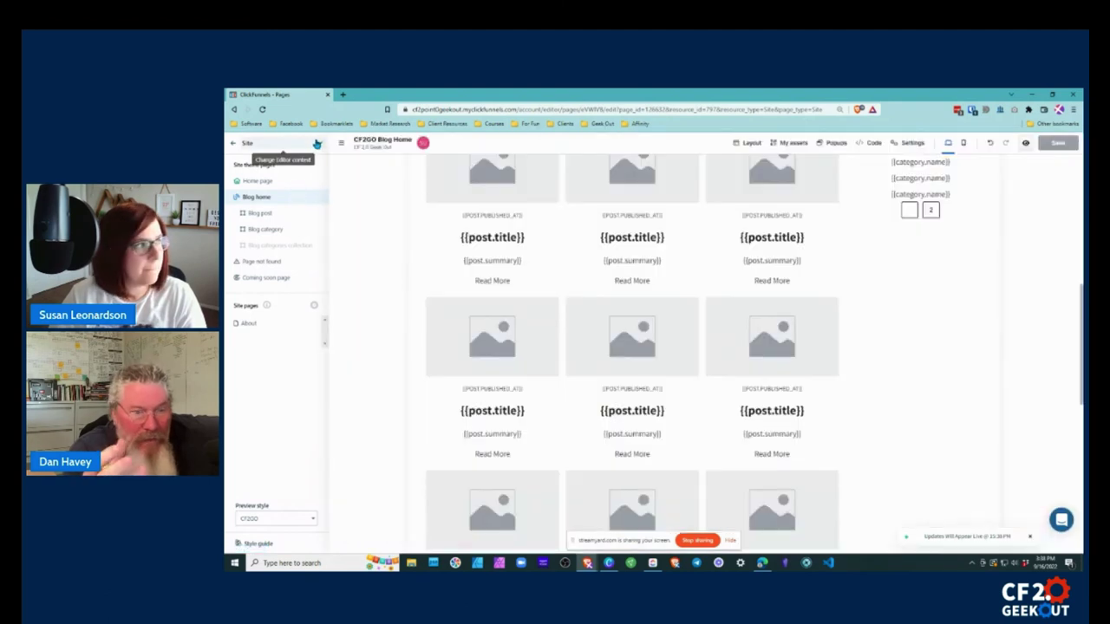
pyautogui.click(318, 144)
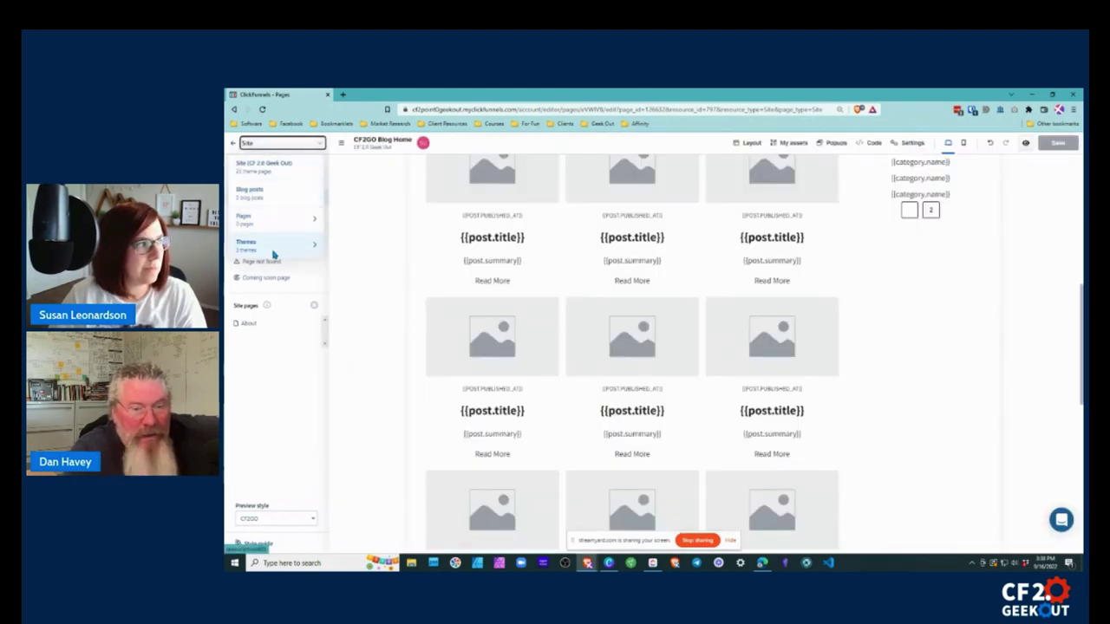
pyautogui.click(289, 199)
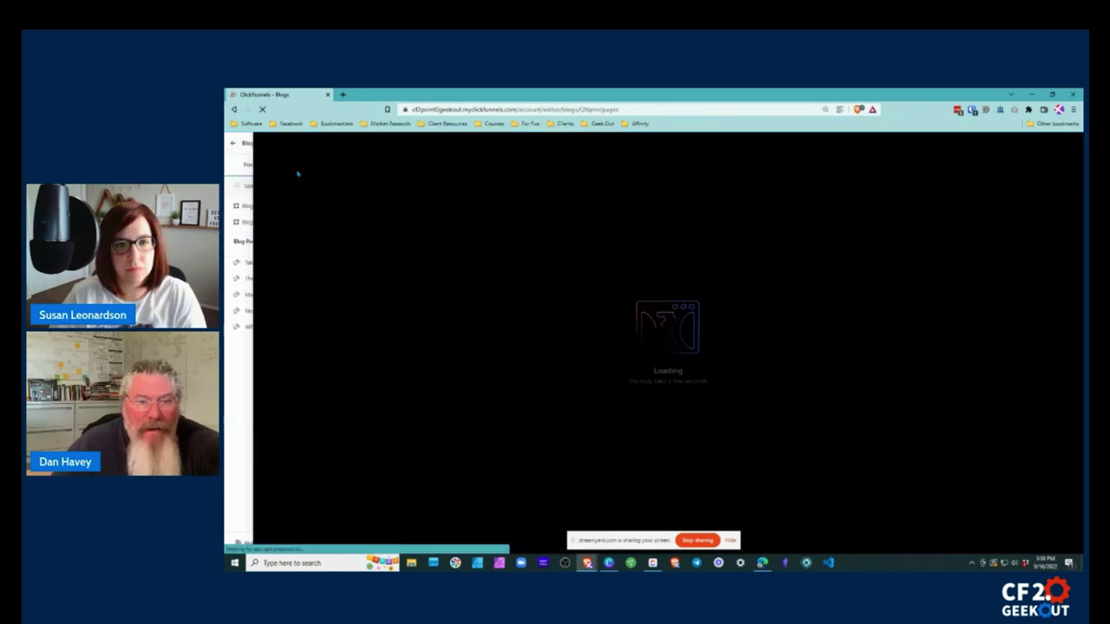
pyautogui.click(301, 167)
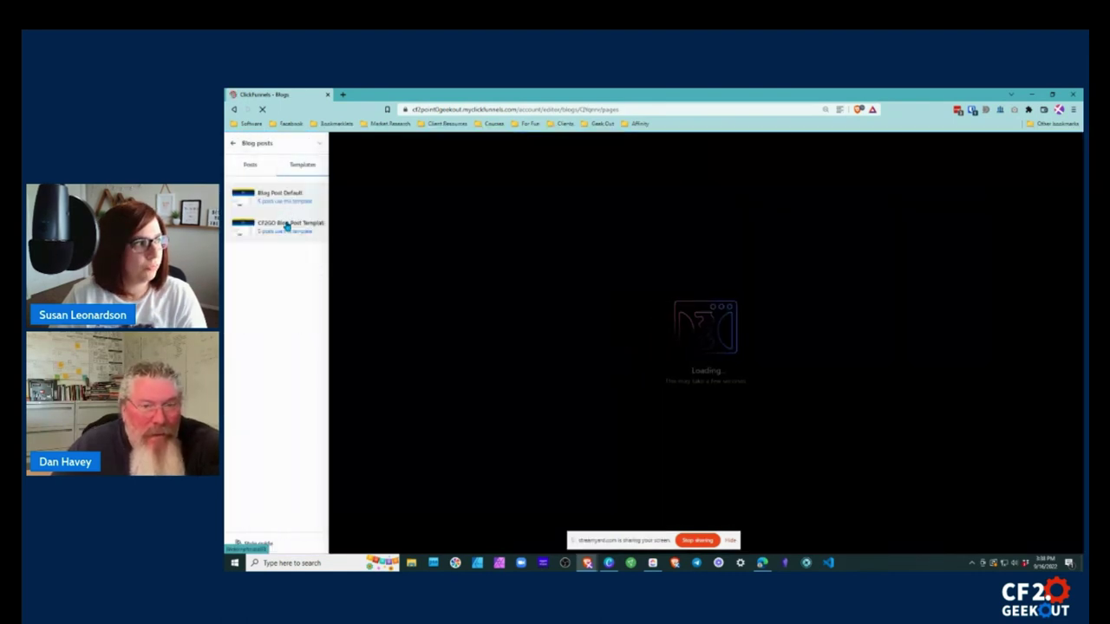
pyautogui.click(286, 230)
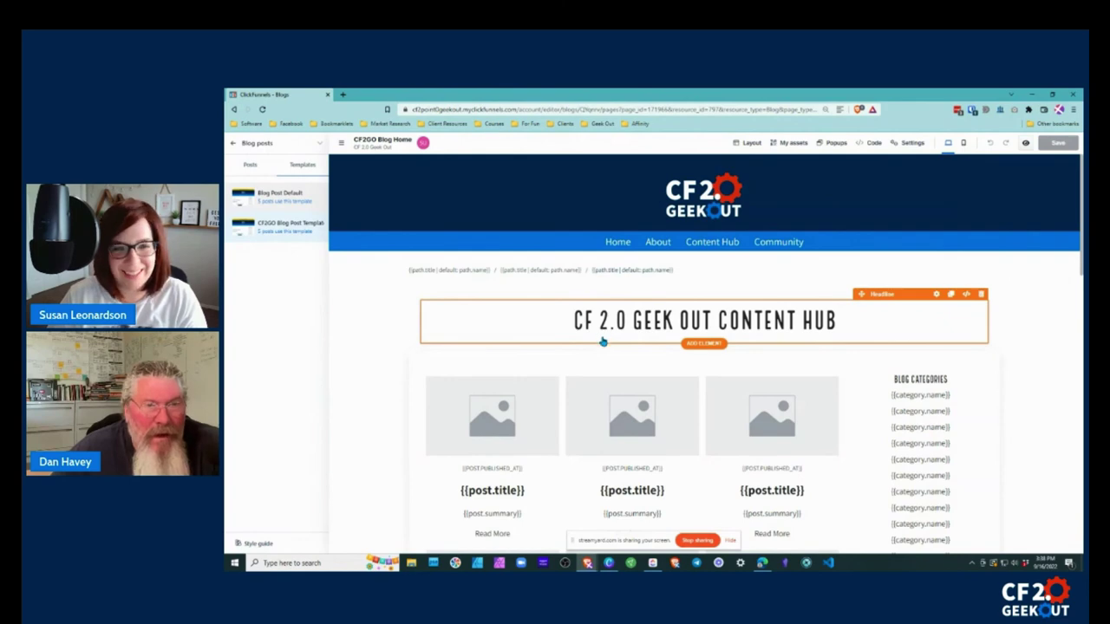
pyautogui.scroll(-3, 607, 352)
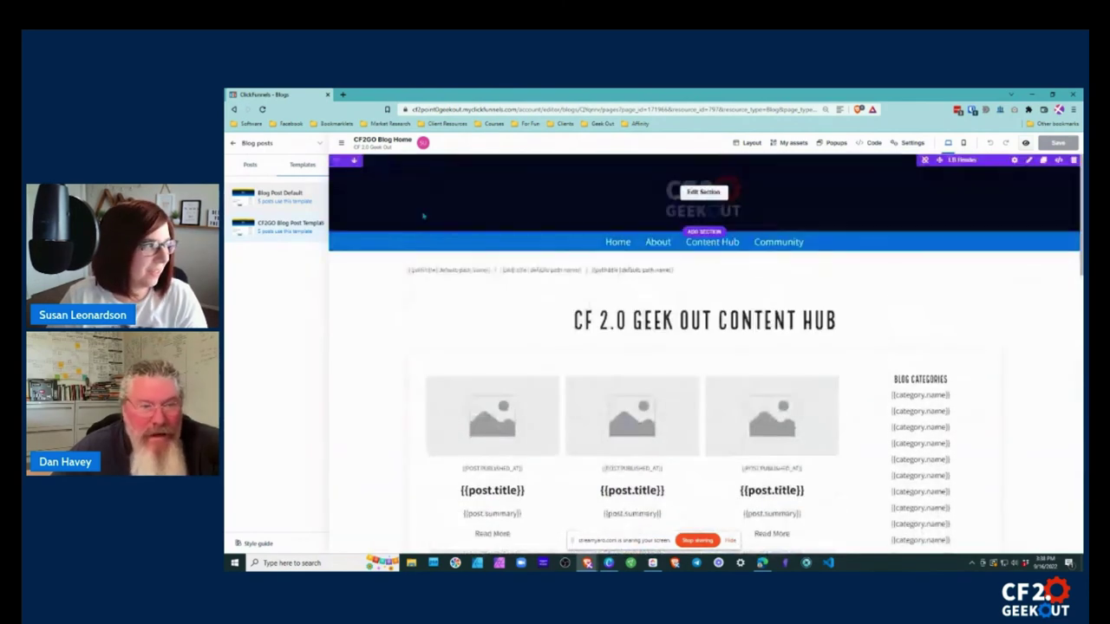
pyautogui.click(292, 226)
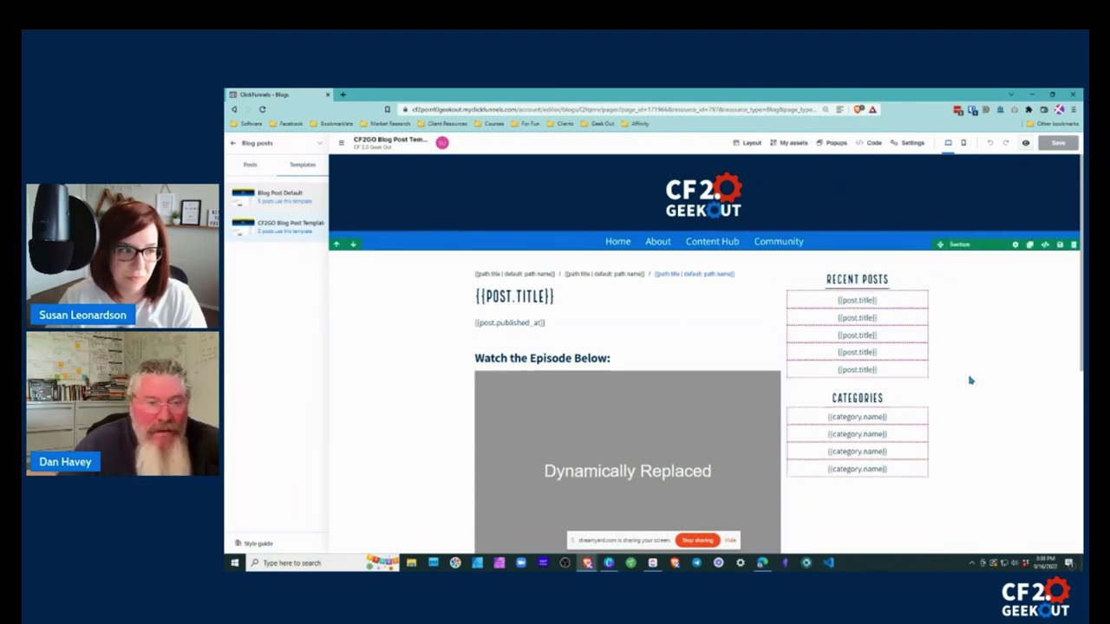
# - Examine which elements can be added below the social icons in the blog post template
pyautogui.scroll(-3, 833, 419)
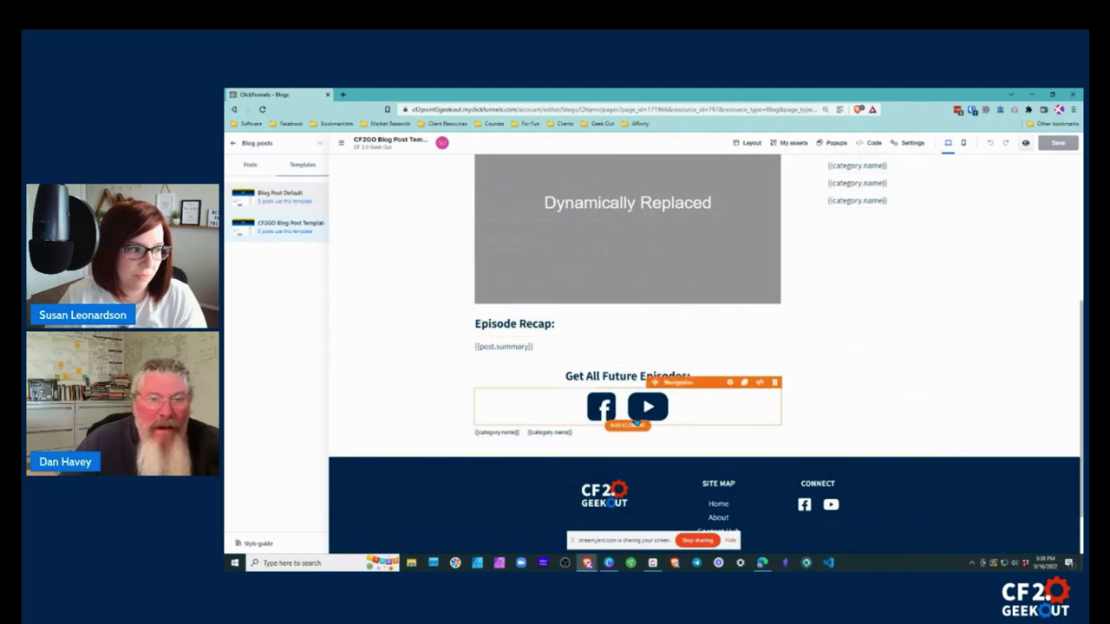
pyautogui.click(627, 424)
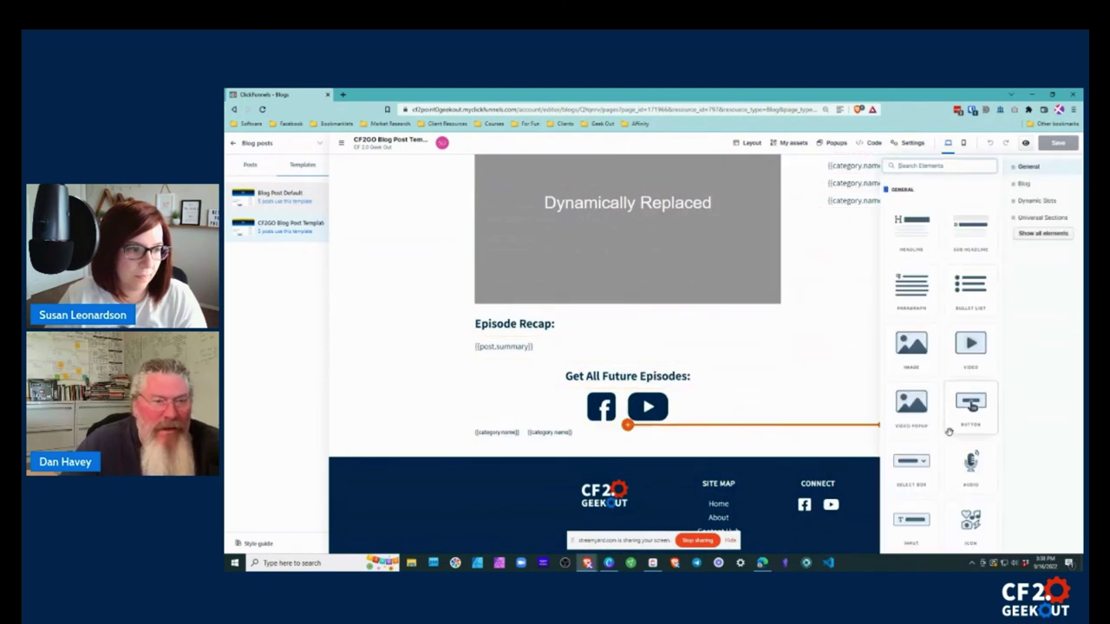
pyautogui.scroll(-4, 951, 426)
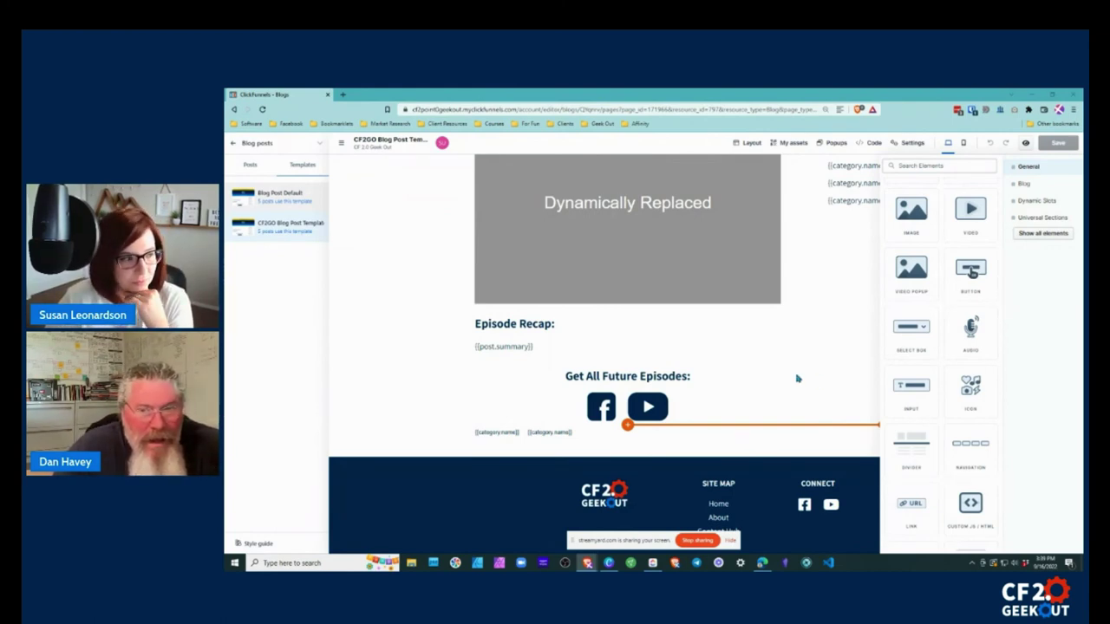
pyautogui.scroll(-3, 948, 434)
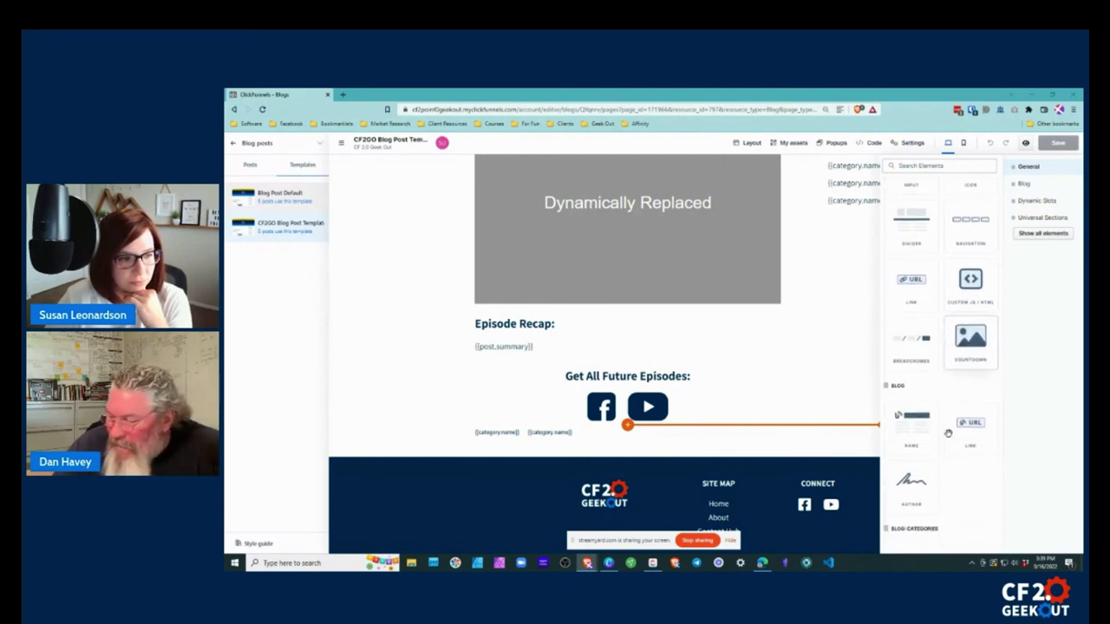
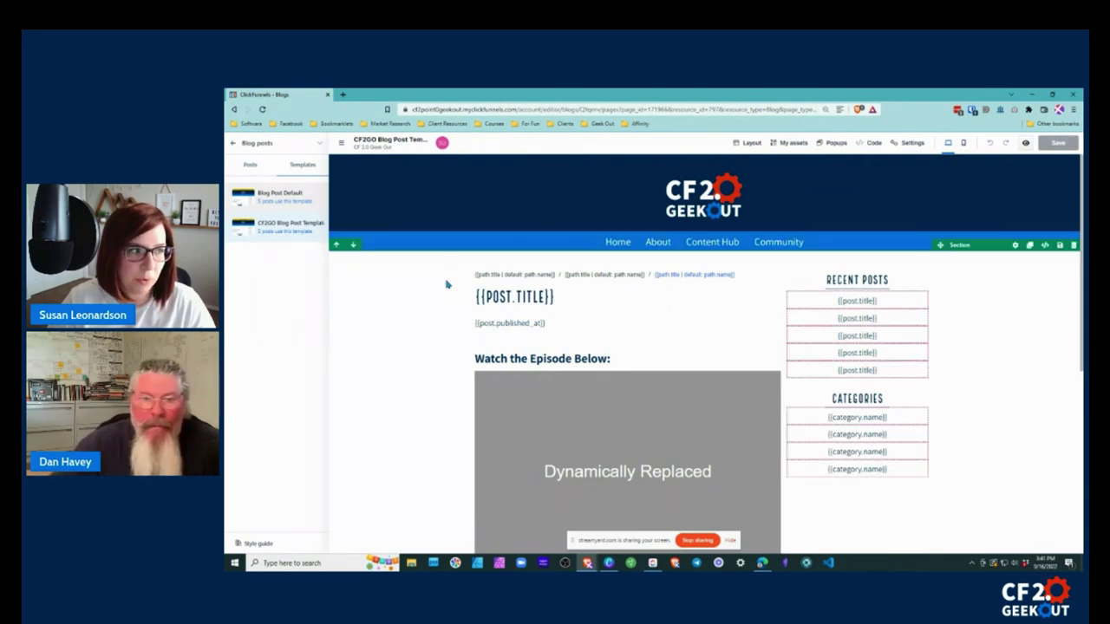
# - Review the General, Blog and Dynamic Slots elements available for insertion between the Get All Future Episodes heading and the social icons
pyautogui.scroll(-4, 905, 377)
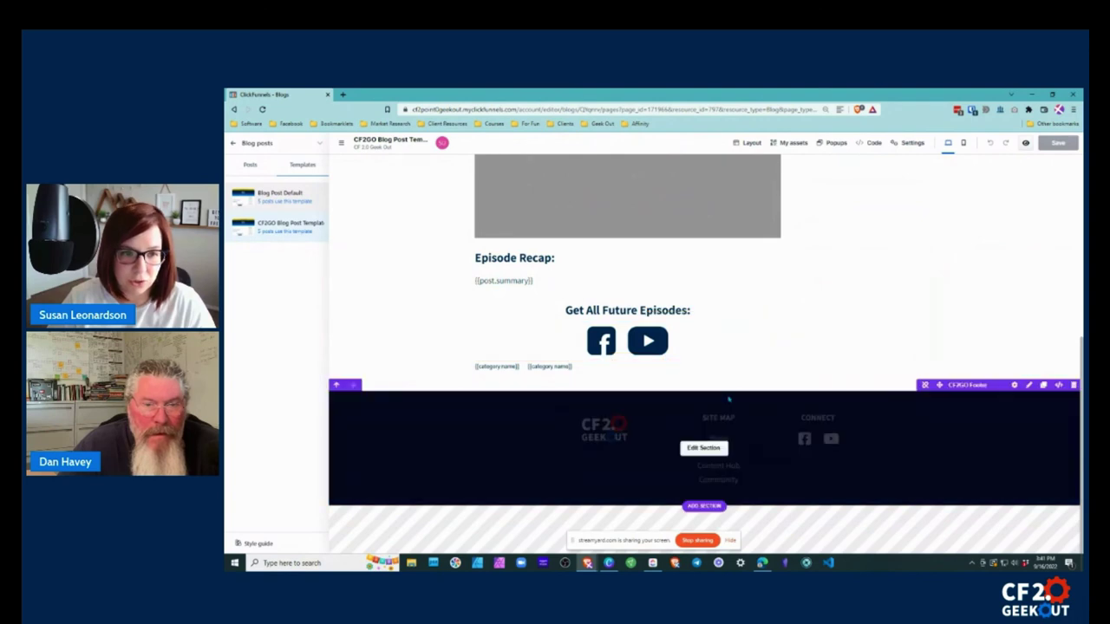
pyautogui.scroll(1, 637, 357)
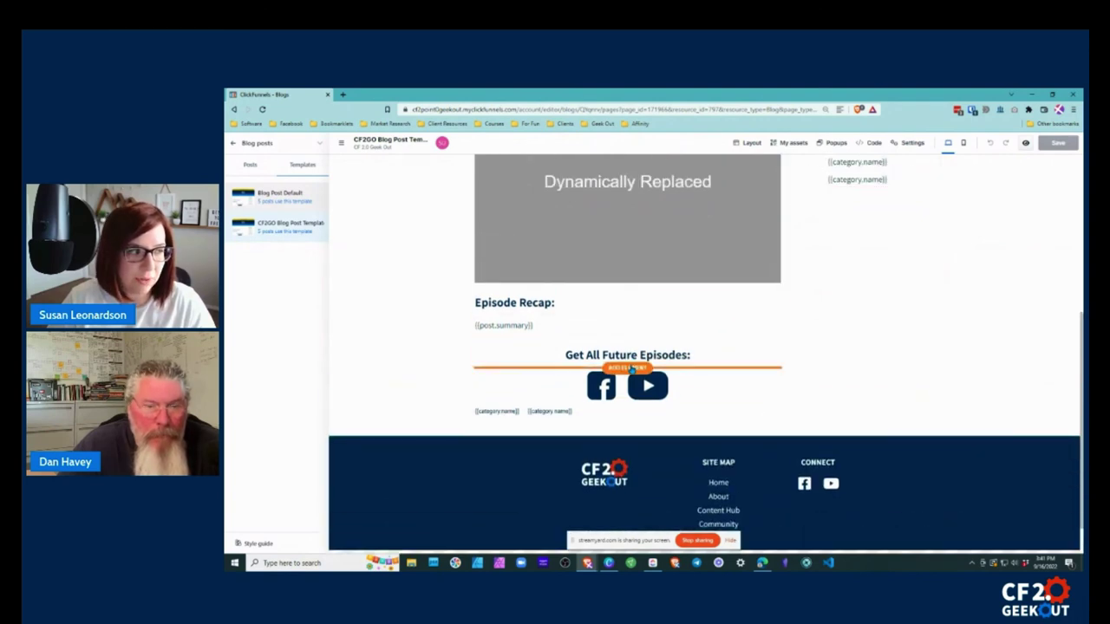
pyautogui.click(630, 367)
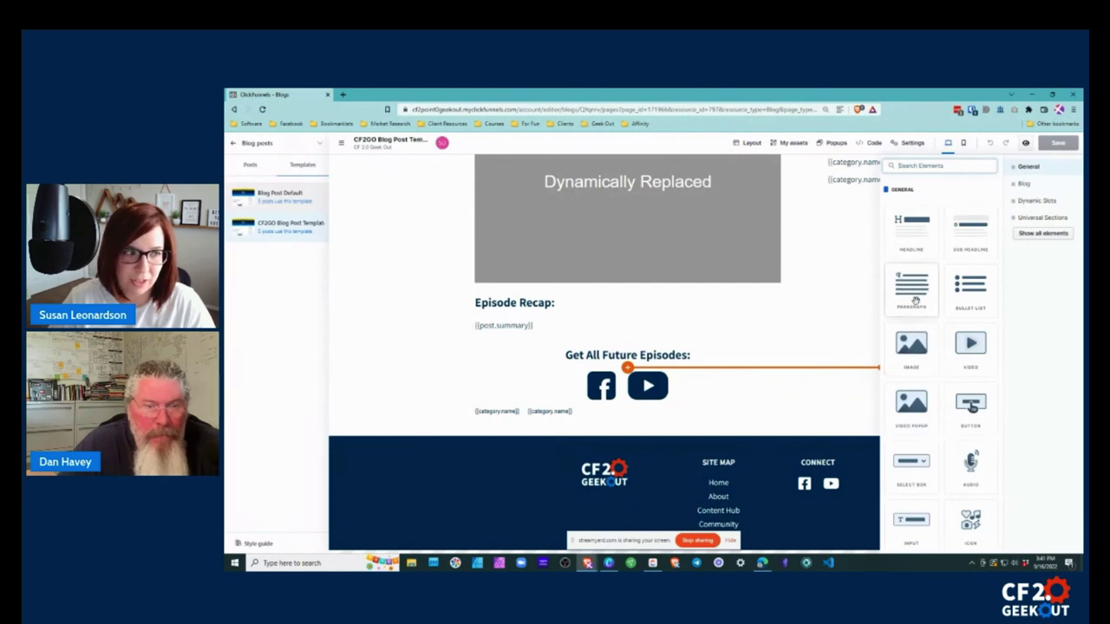
pyautogui.scroll(-5, 943, 332)
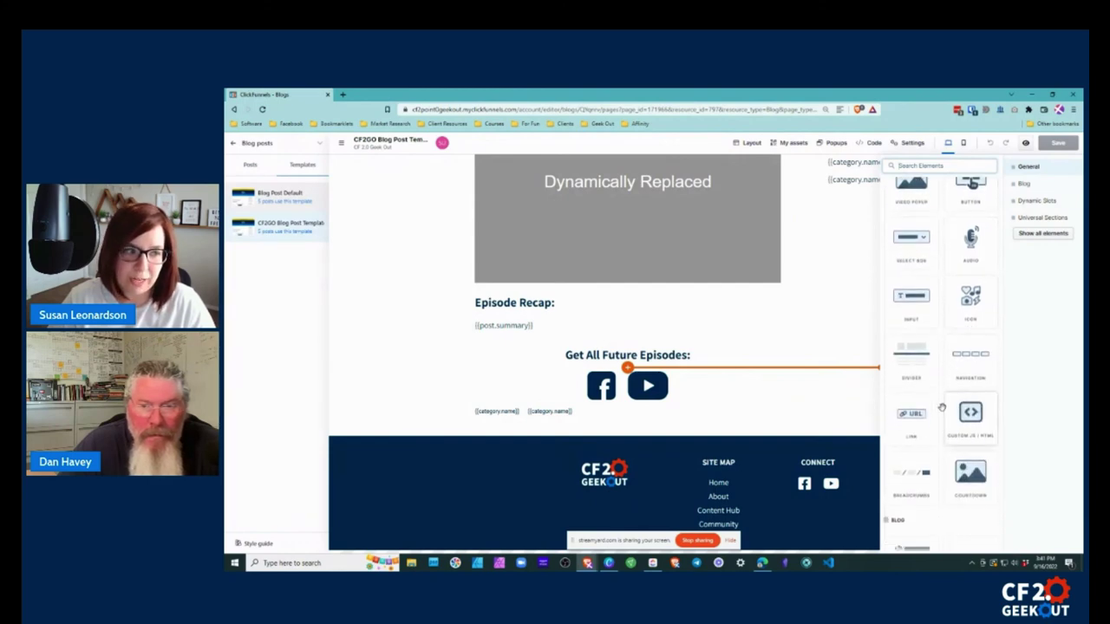
pyautogui.scroll(-5, 932, 405)
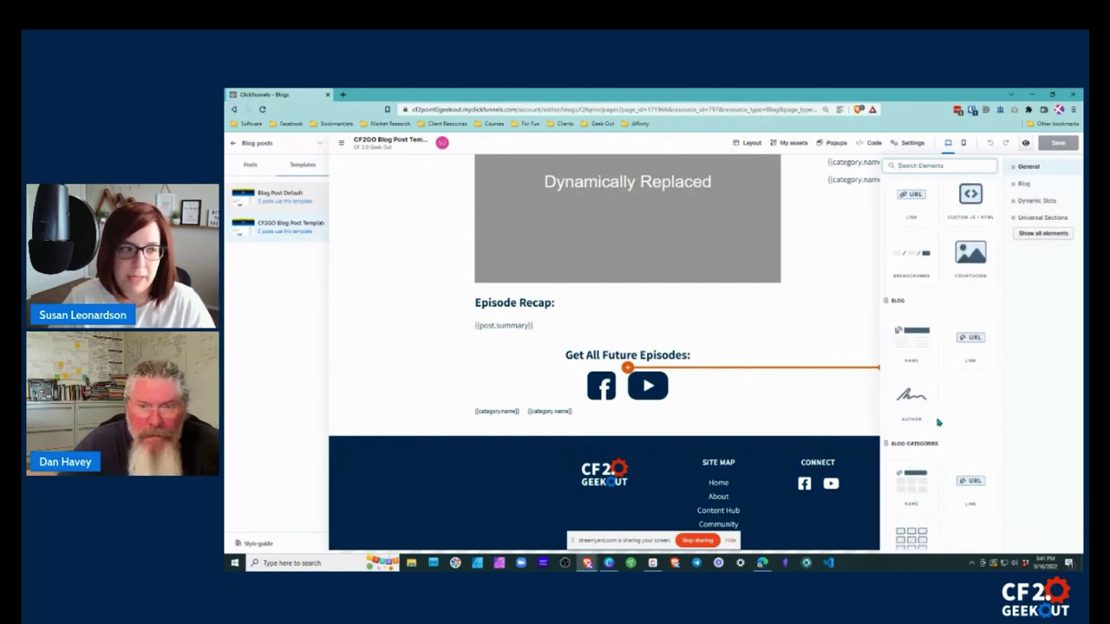
pyautogui.scroll(-7, 922, 369)
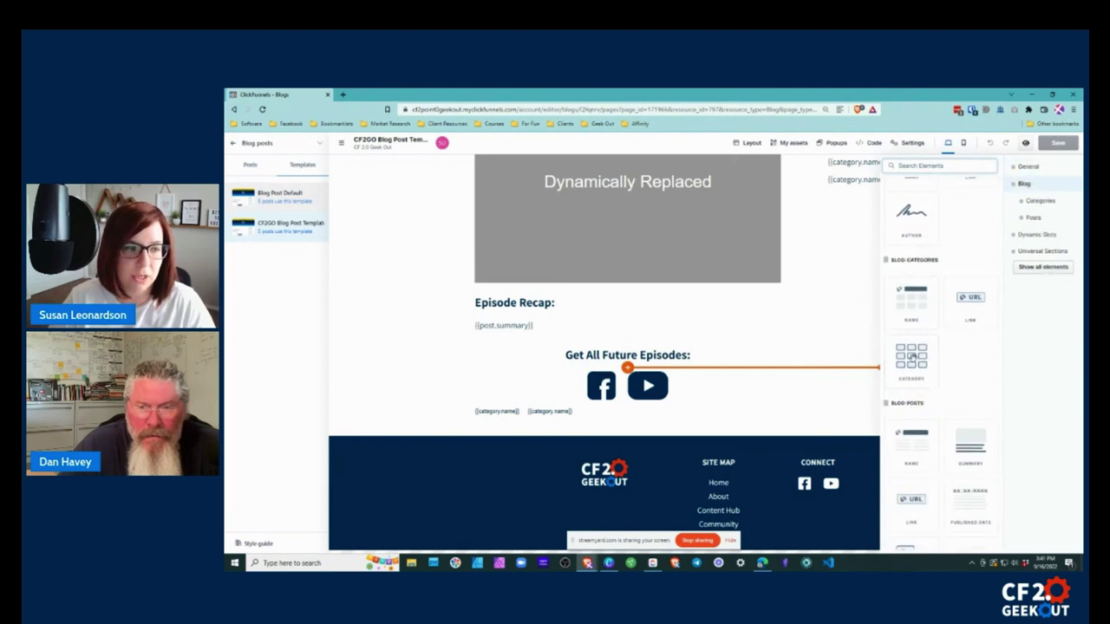
pyautogui.scroll(-4, 928, 420)
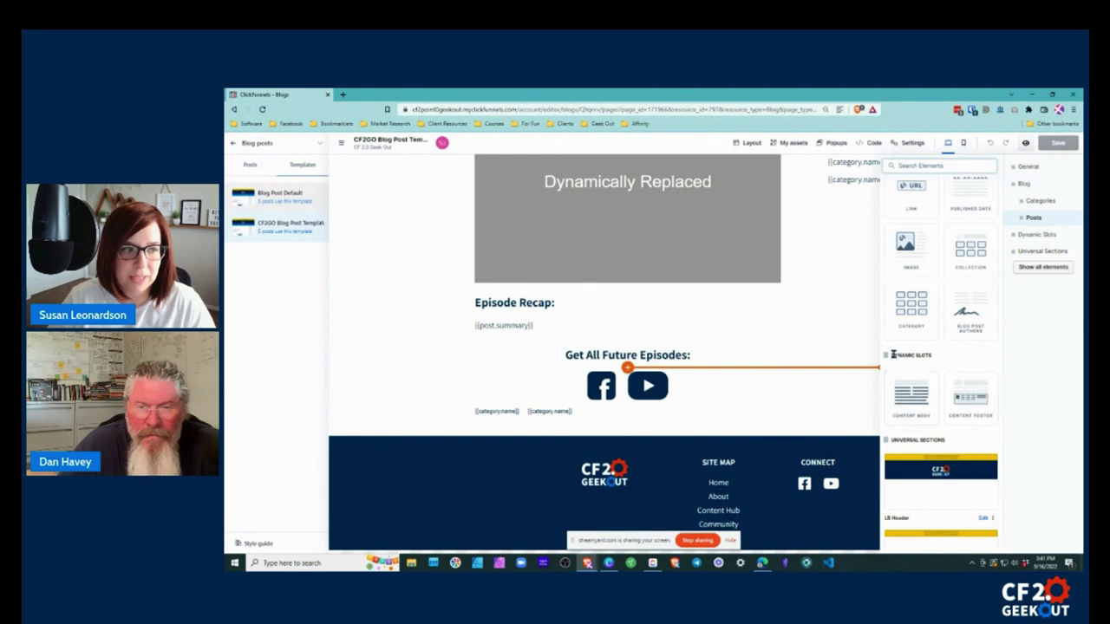
# - Show all elements in the element library and search them for "flex"
pyautogui.click(1016, 165)
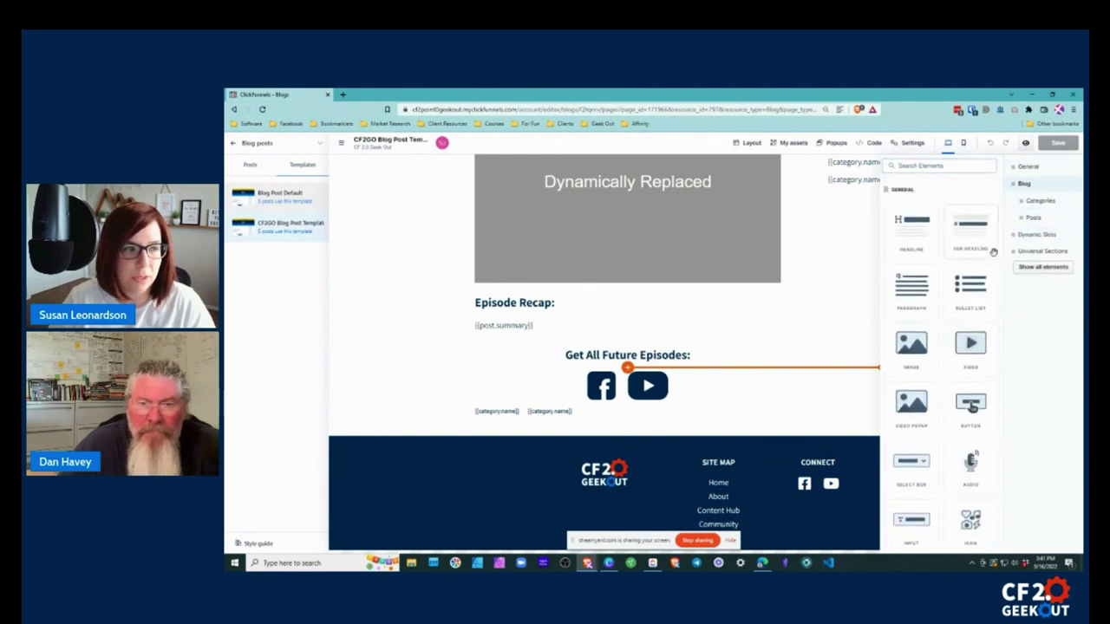
pyautogui.click(1041, 234)
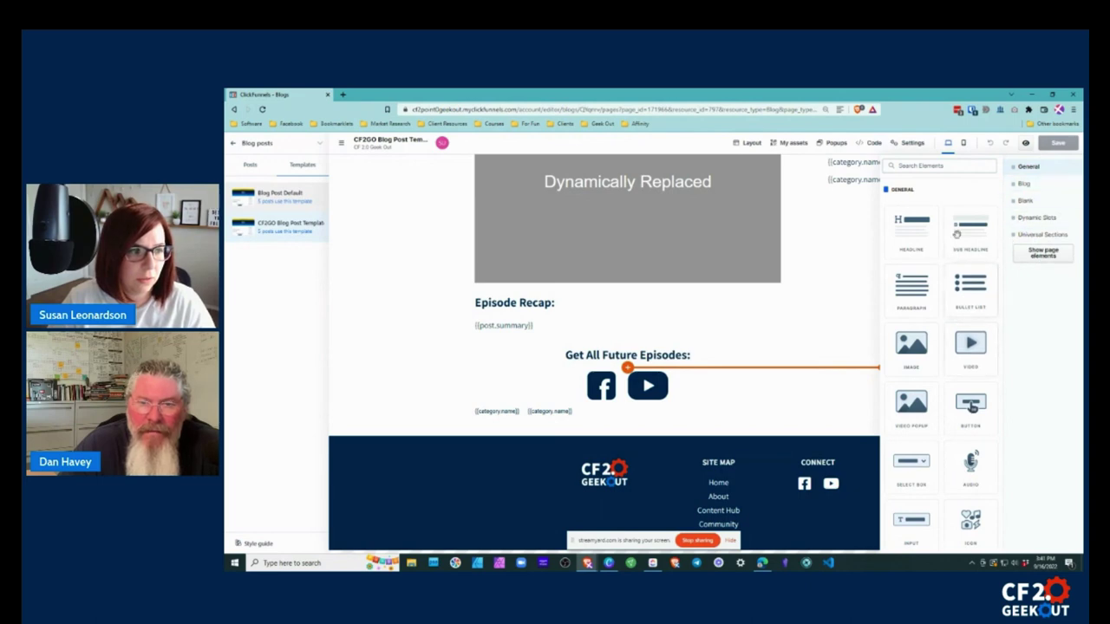
pyautogui.click(943, 167)
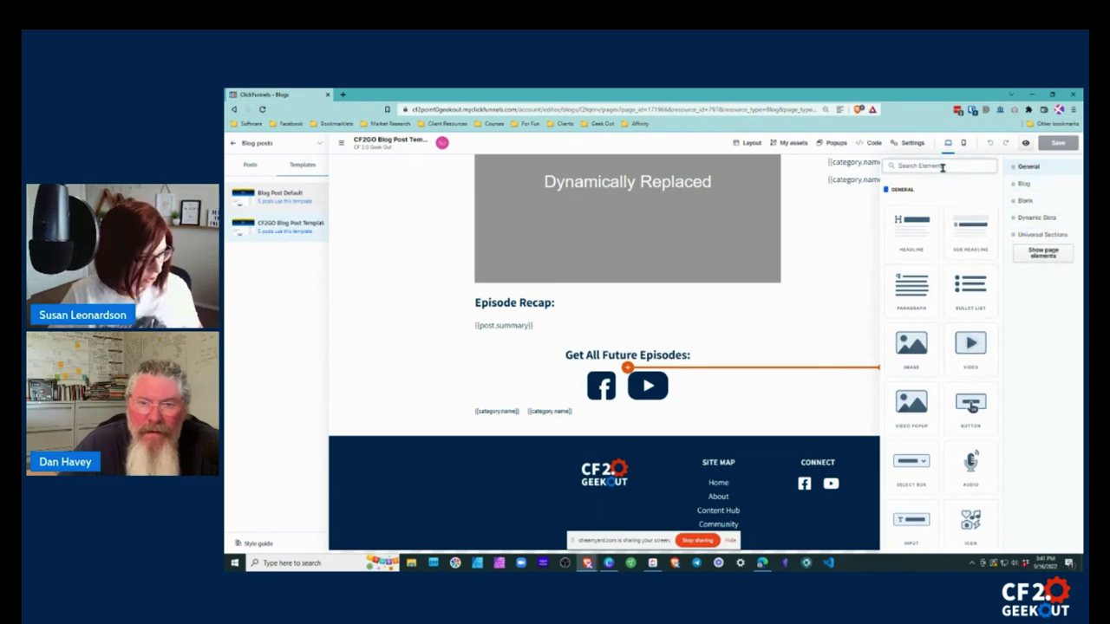
pyautogui.write('flex')
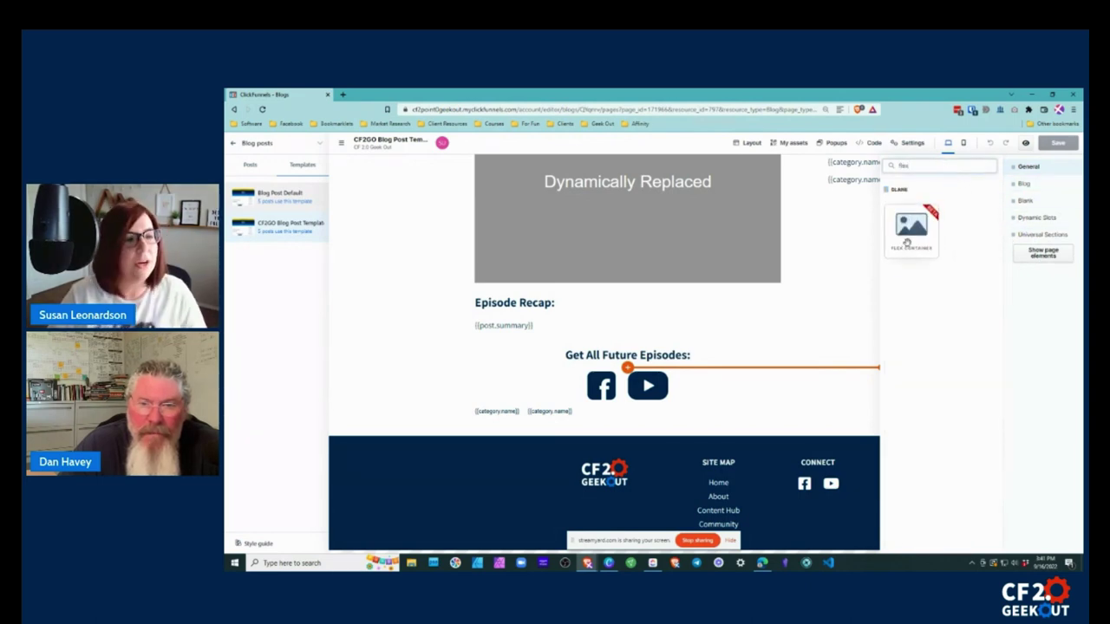
# - Limit the flex search to page elements, then clear it and view the Blog category
pyautogui.click(1045, 255)
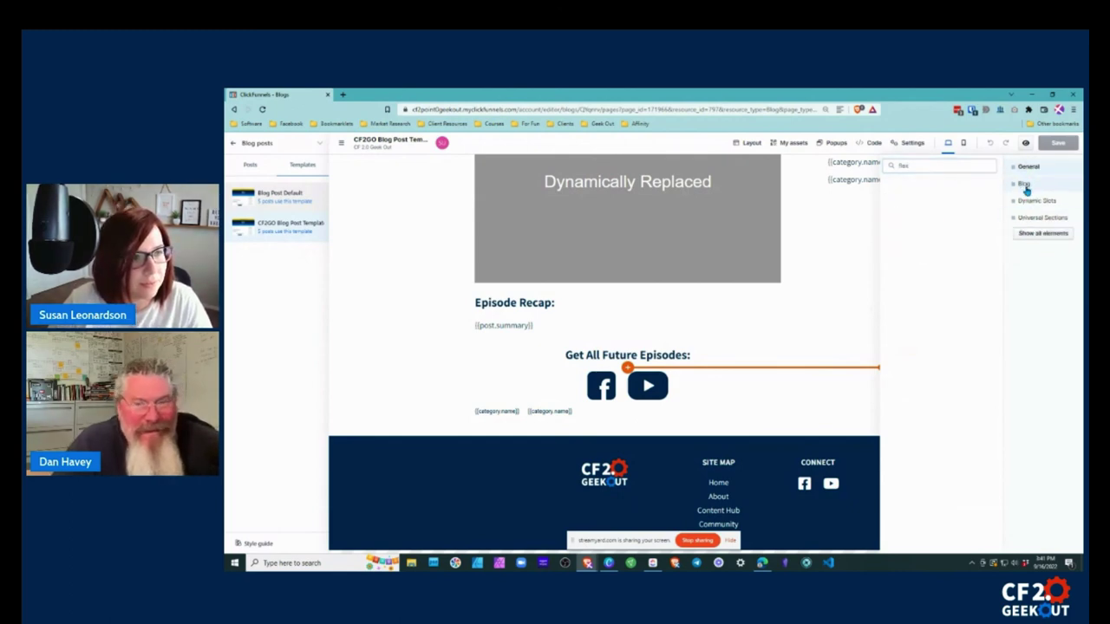
pyautogui.click(1025, 185)
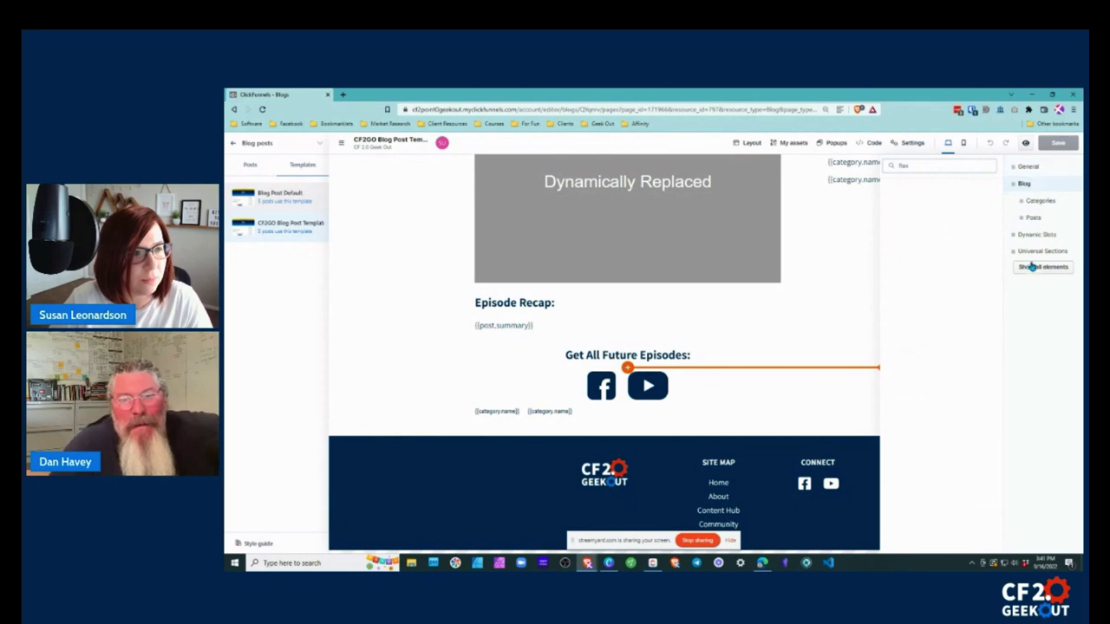
pyautogui.click(940, 163)
pyautogui.press('BackSpace')
pyautogui.press('BackSpace')
pyautogui.press('BackSpace')
pyautogui.press('BackSpace')
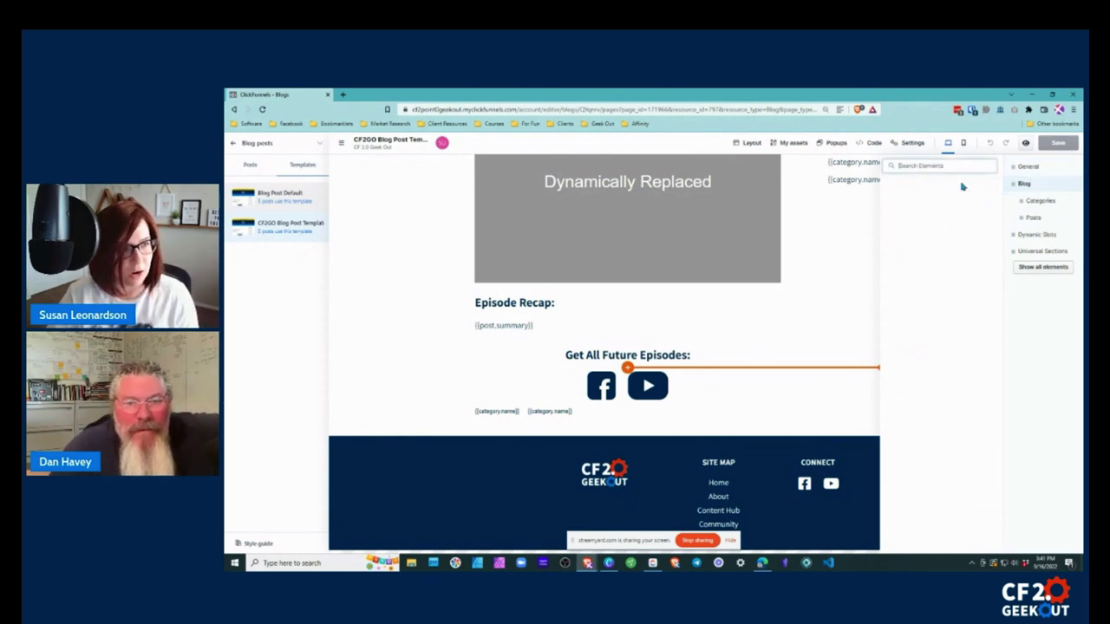
pyautogui.click(1027, 186)
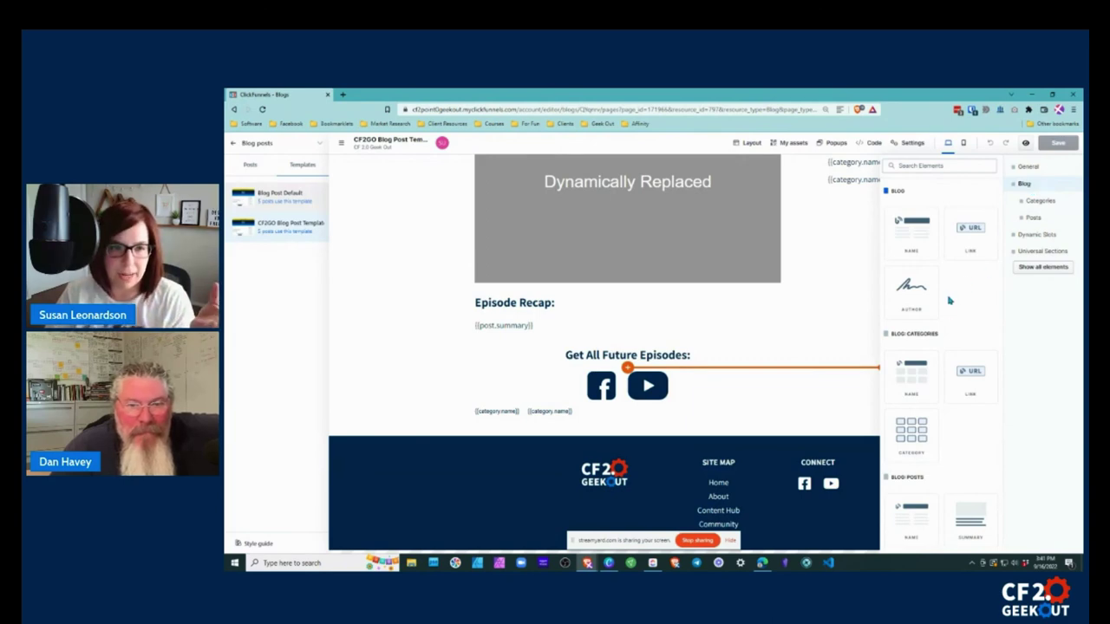
# - Search all elements for "flex" and insert a Flex Container between the Get All Future Episodes heading and the social icons
pyautogui.click(1032, 169)
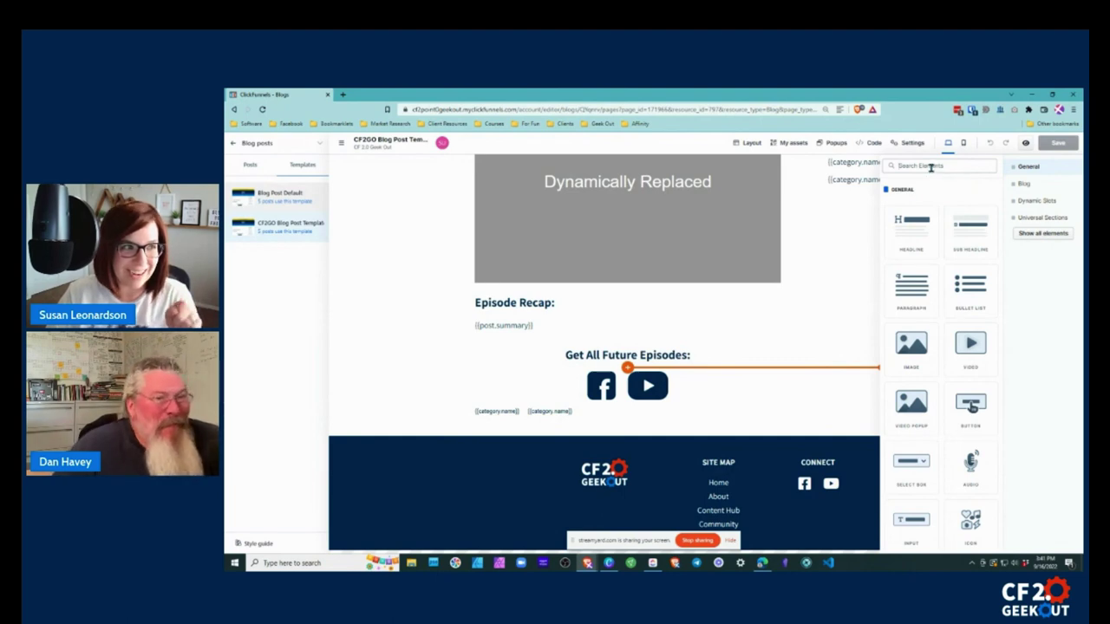
pyautogui.click(931, 167)
pyautogui.write('te')
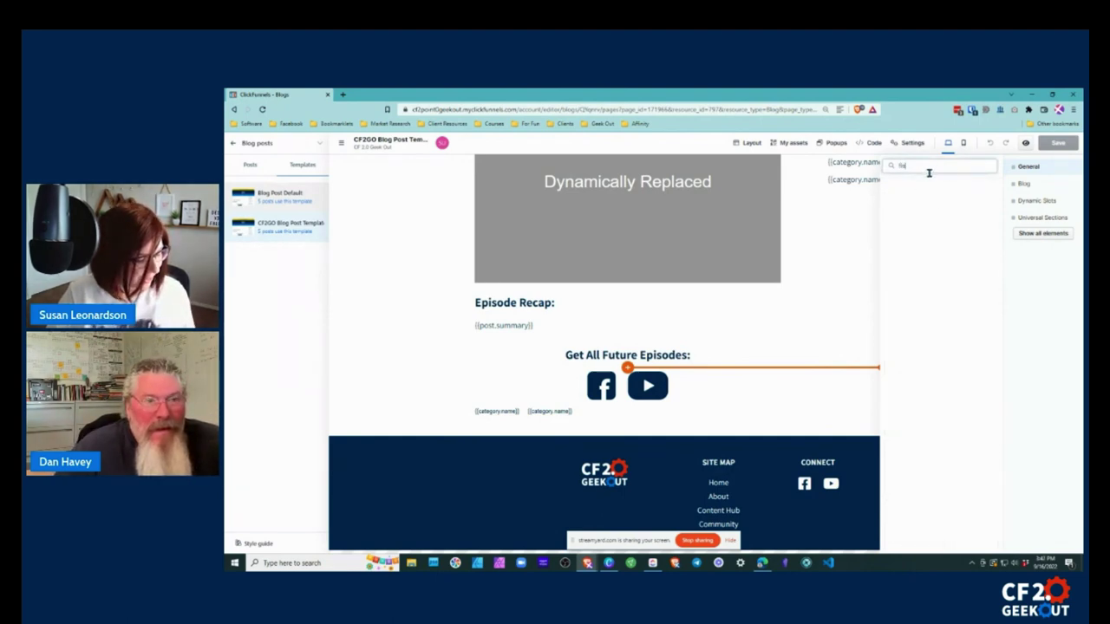
pyautogui.write('x')
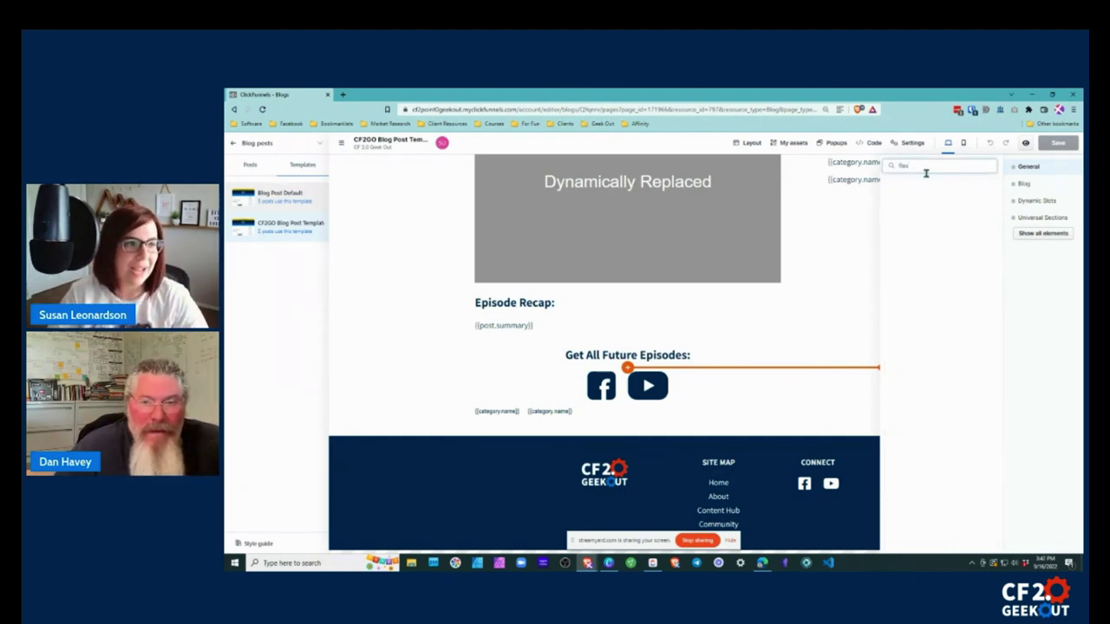
pyautogui.click(1040, 235)
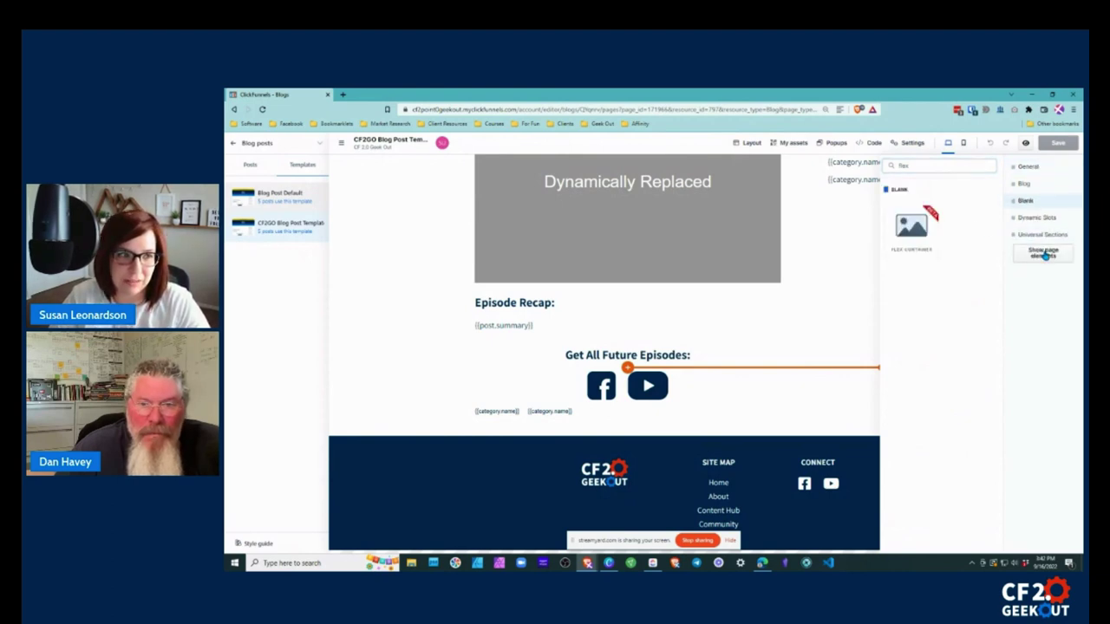
pyautogui.moveTo(911, 228); pyautogui.dragTo(711, 369)
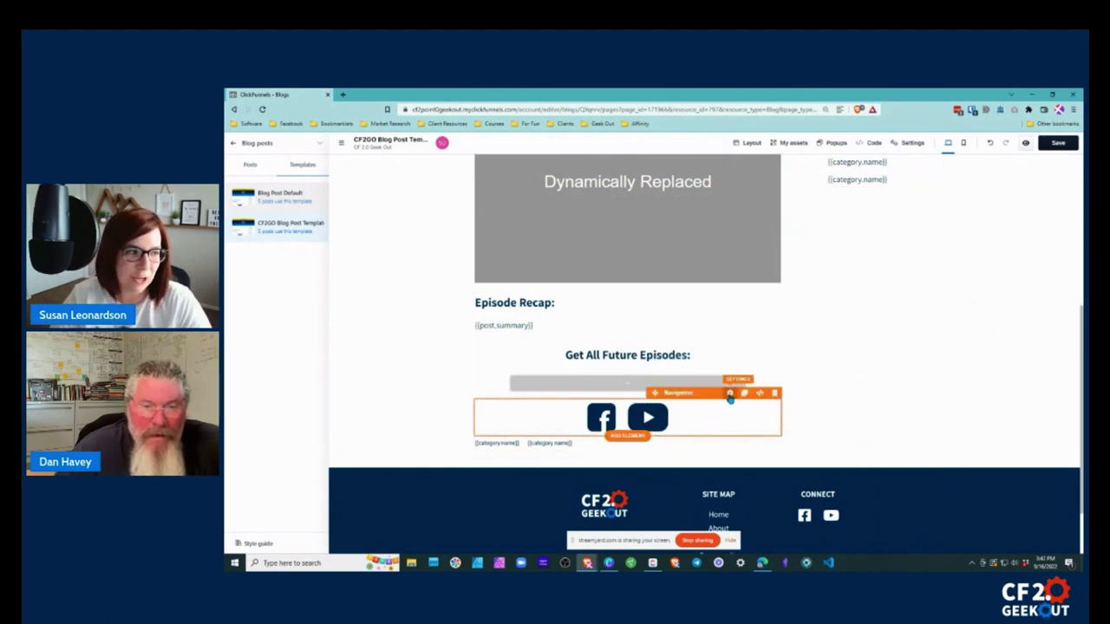
# - Check the settings of the social icons' navigation element, then save the blog post template and reload the editor
pyautogui.click(730, 395)
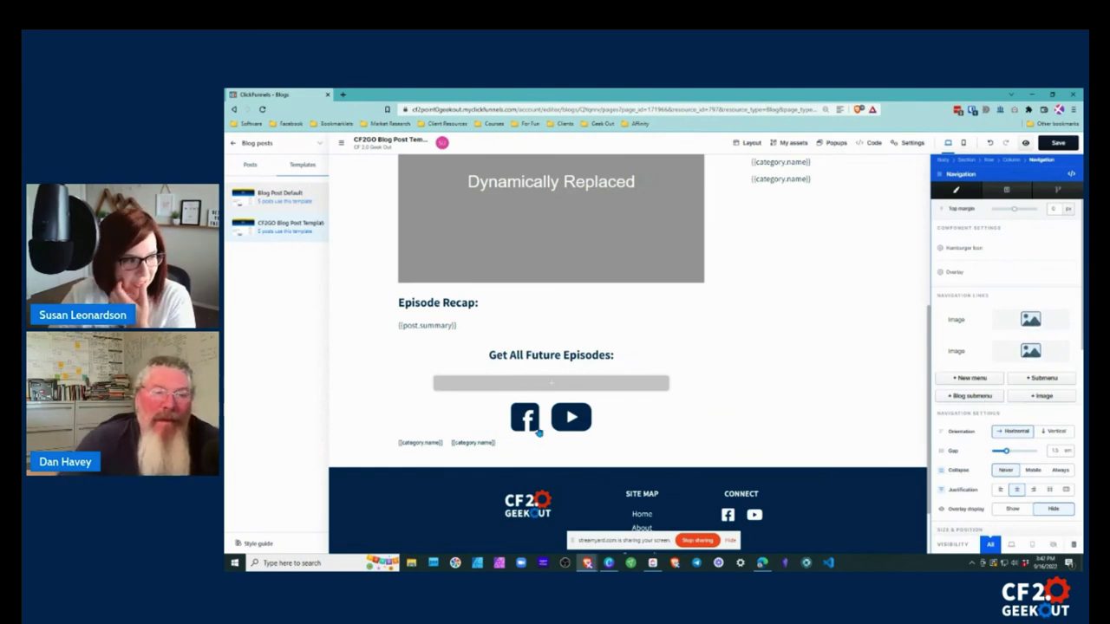
pyautogui.click(558, 426)
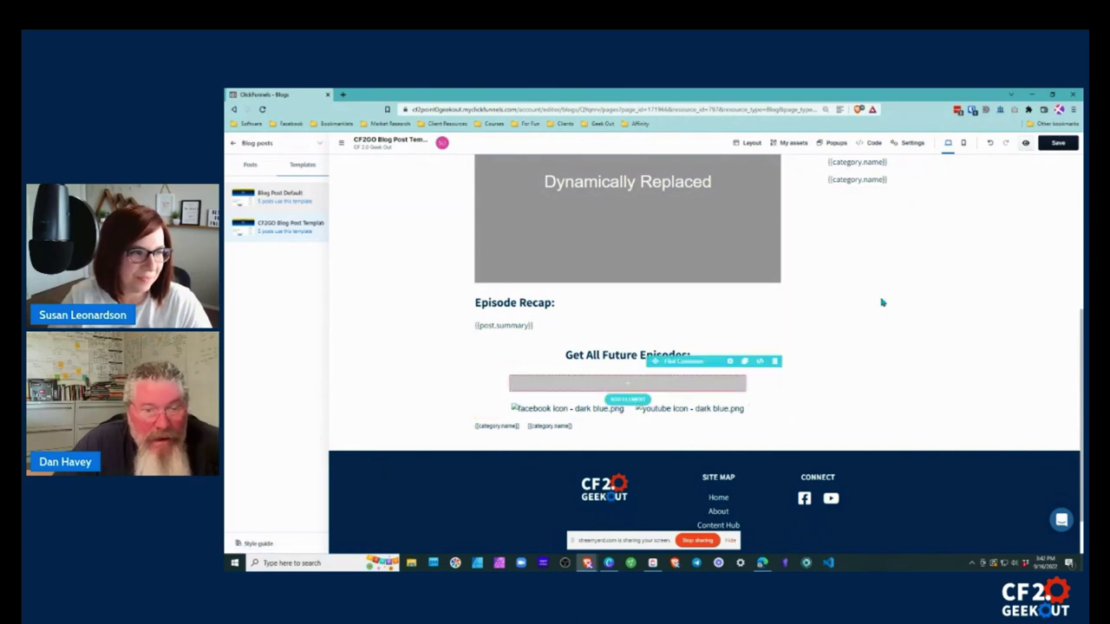
pyautogui.click(1051, 144)
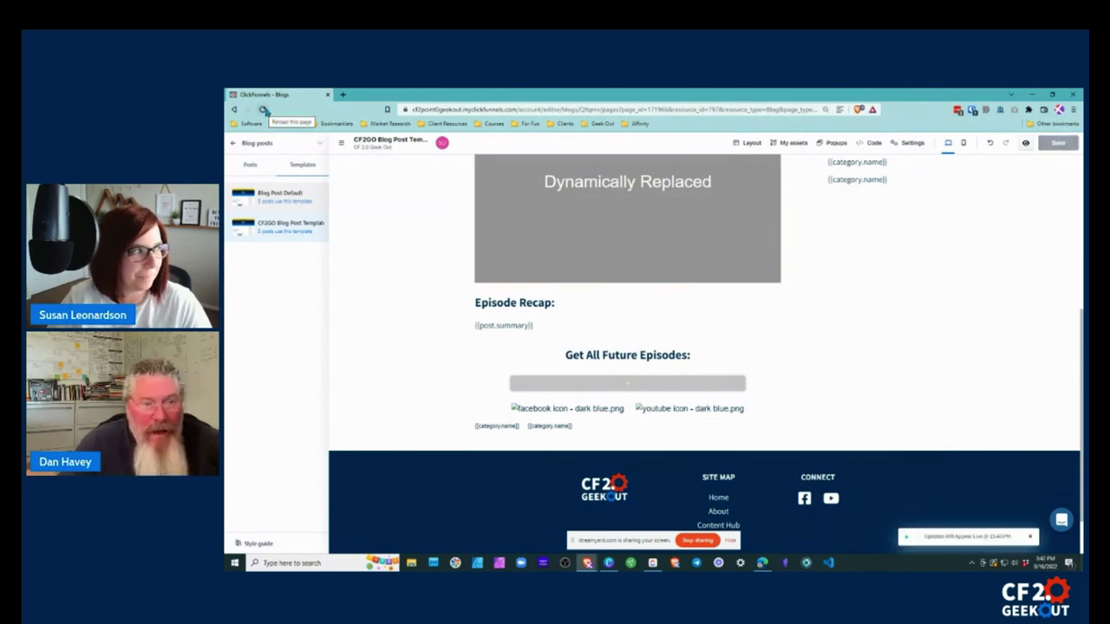
pyautogui.click(263, 110)
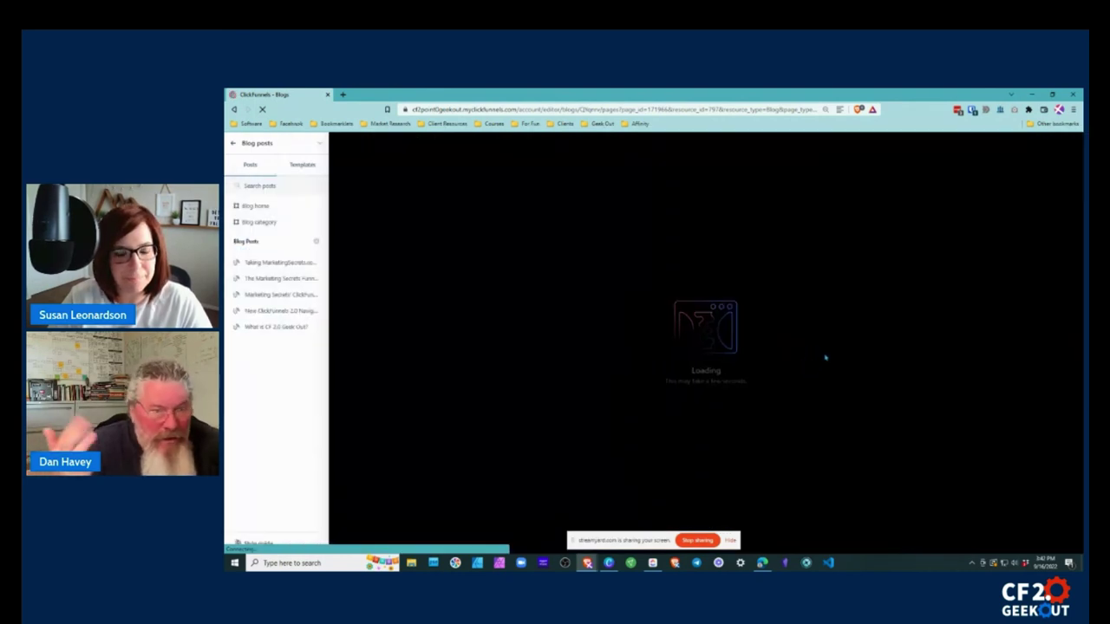
# - Add two Icon elements inside the empty flex container below the Get All Future Episodes heading
pyautogui.scroll(-5, 815, 399)
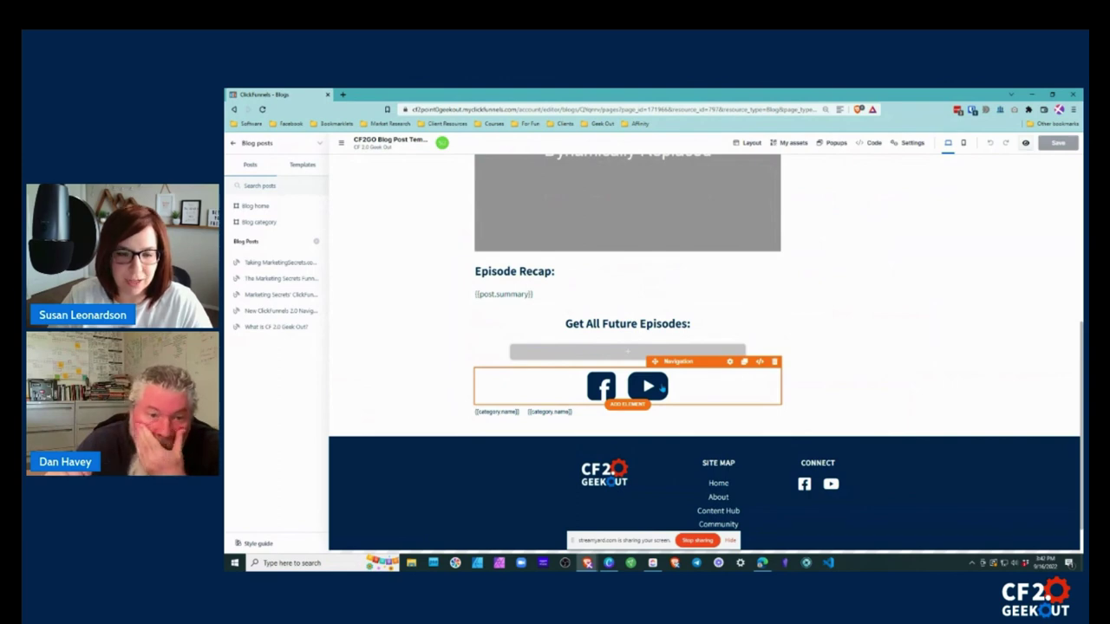
pyautogui.click(627, 351)
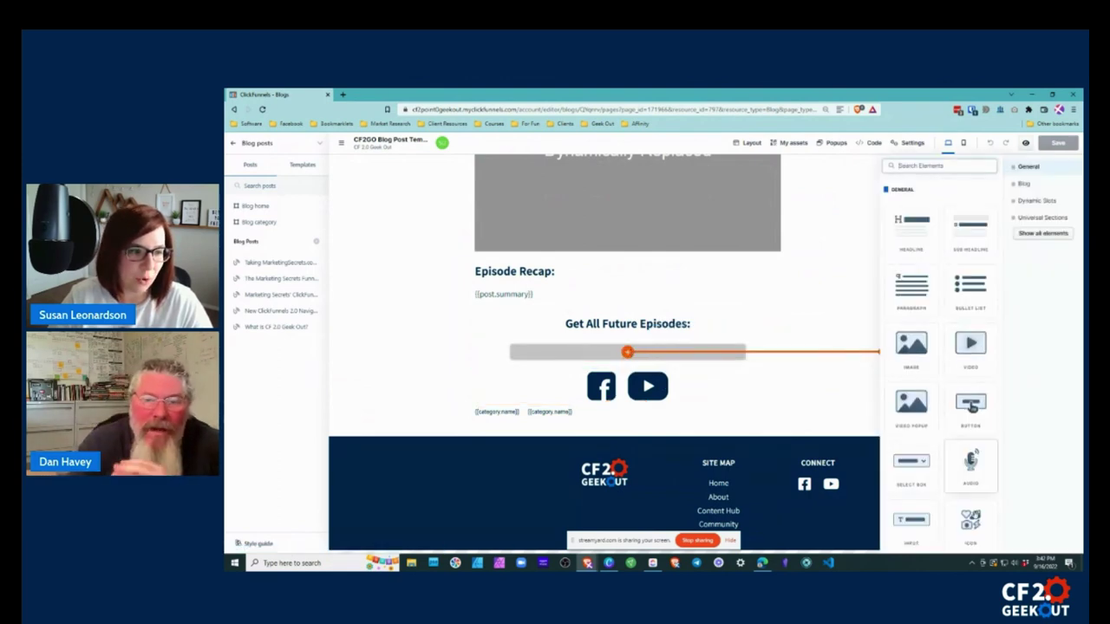
pyautogui.click(971, 519)
pyautogui.click(970, 518)
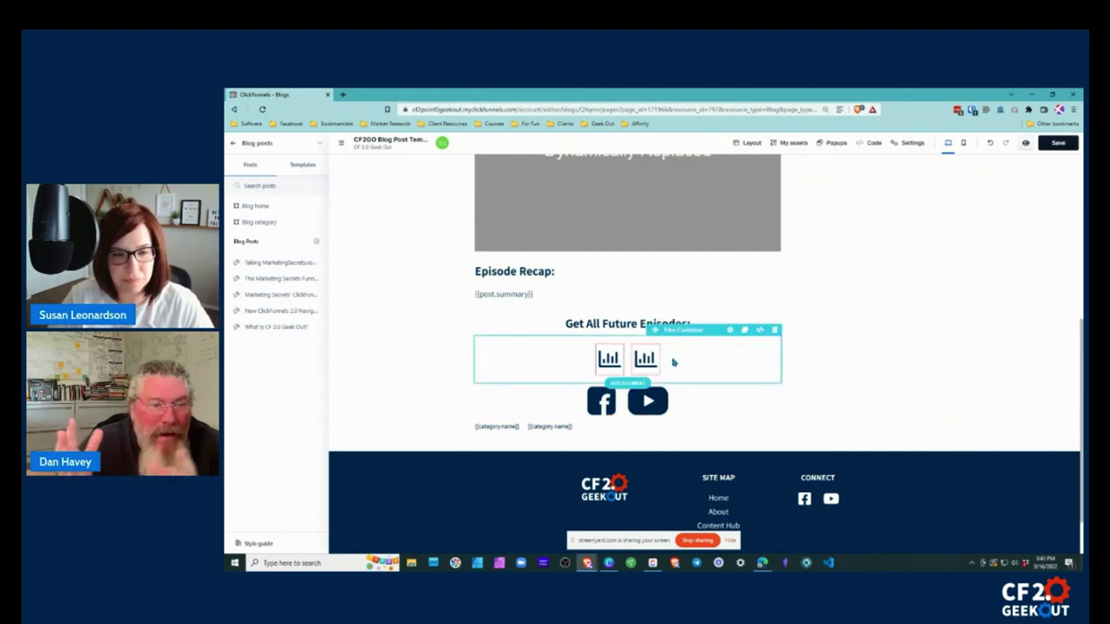
# - Change the first icon in the flex container to the square Facebook icon
pyautogui.click(609, 363)
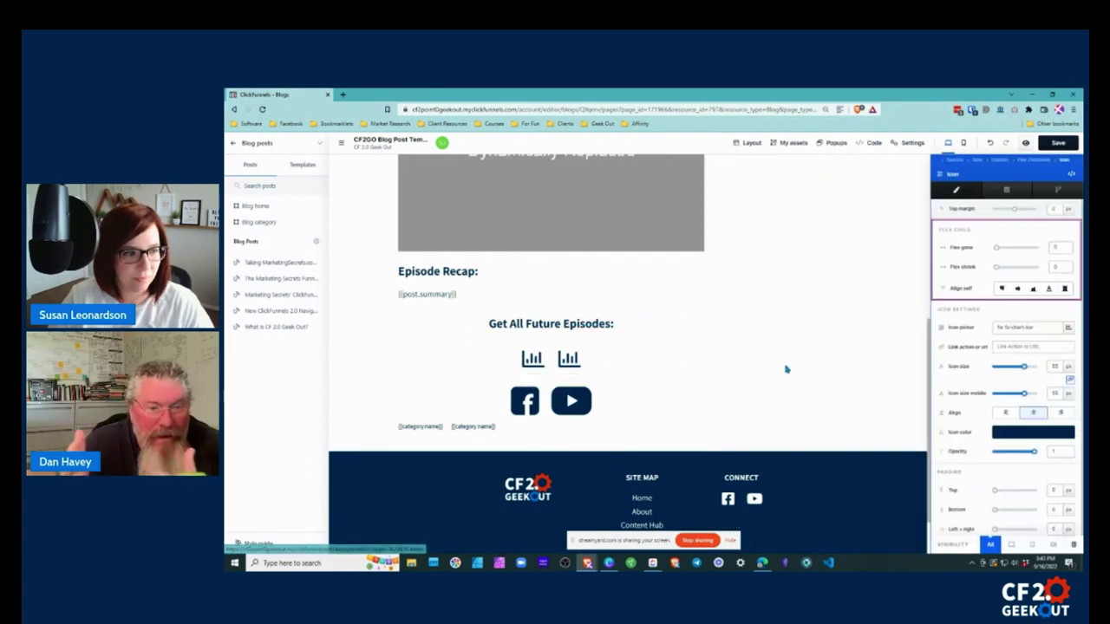
pyautogui.click(1024, 329)
pyautogui.click(1013, 347)
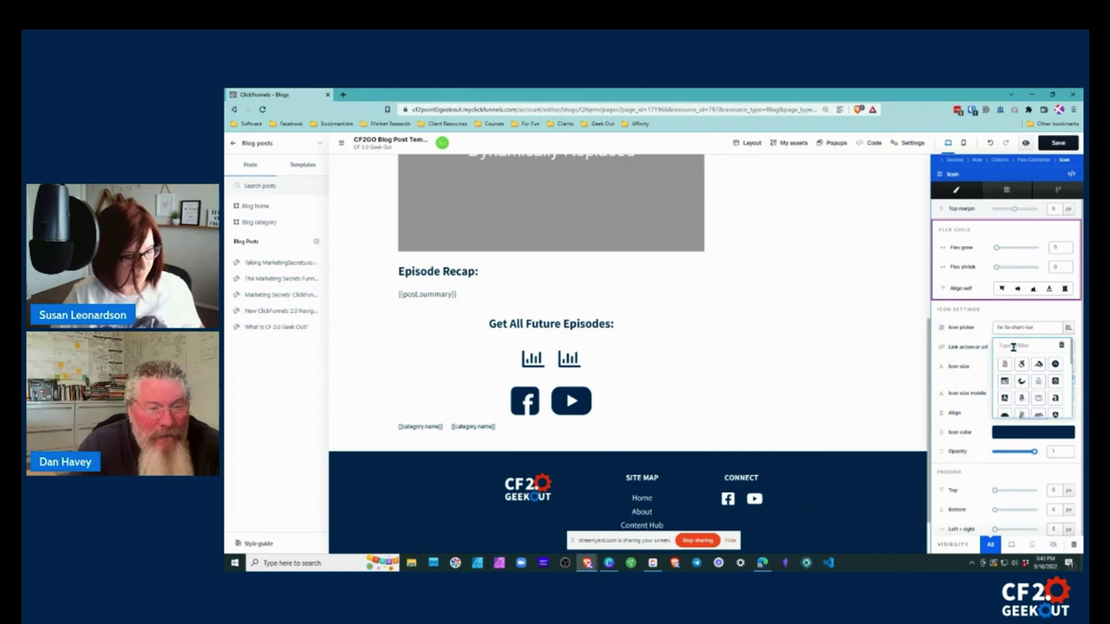
pyautogui.write('facebook')
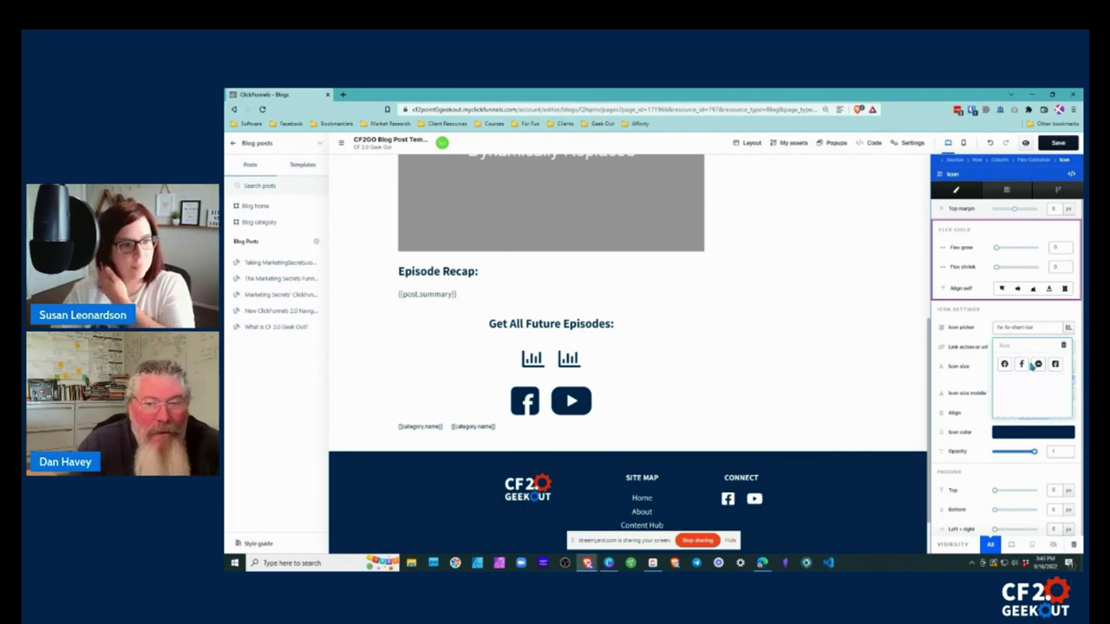
pyautogui.click(1038, 364)
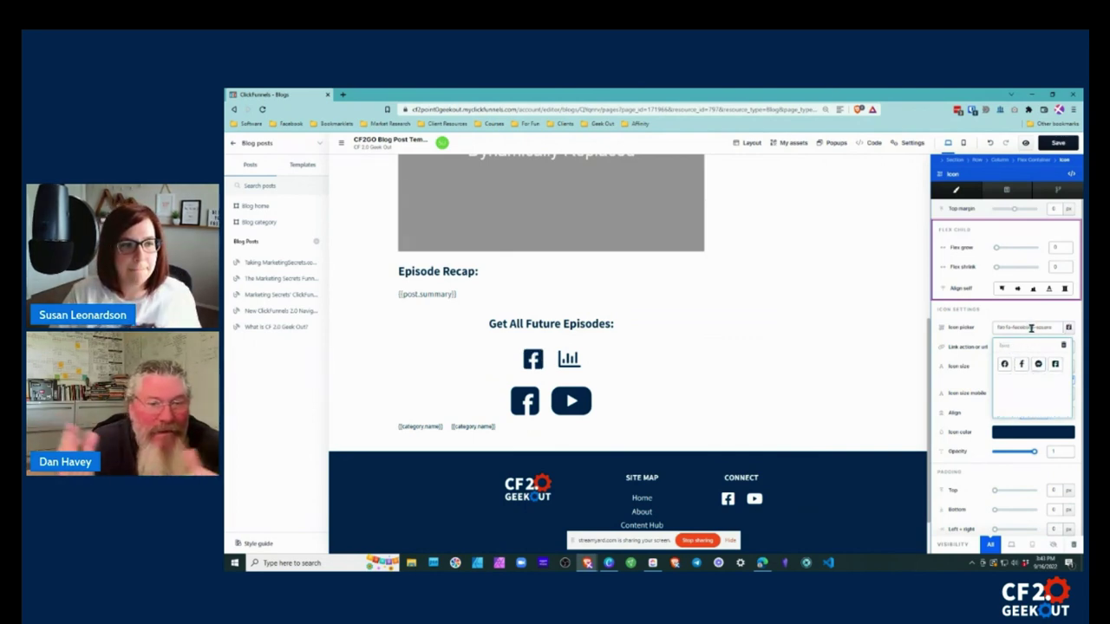
pyautogui.click(1009, 345)
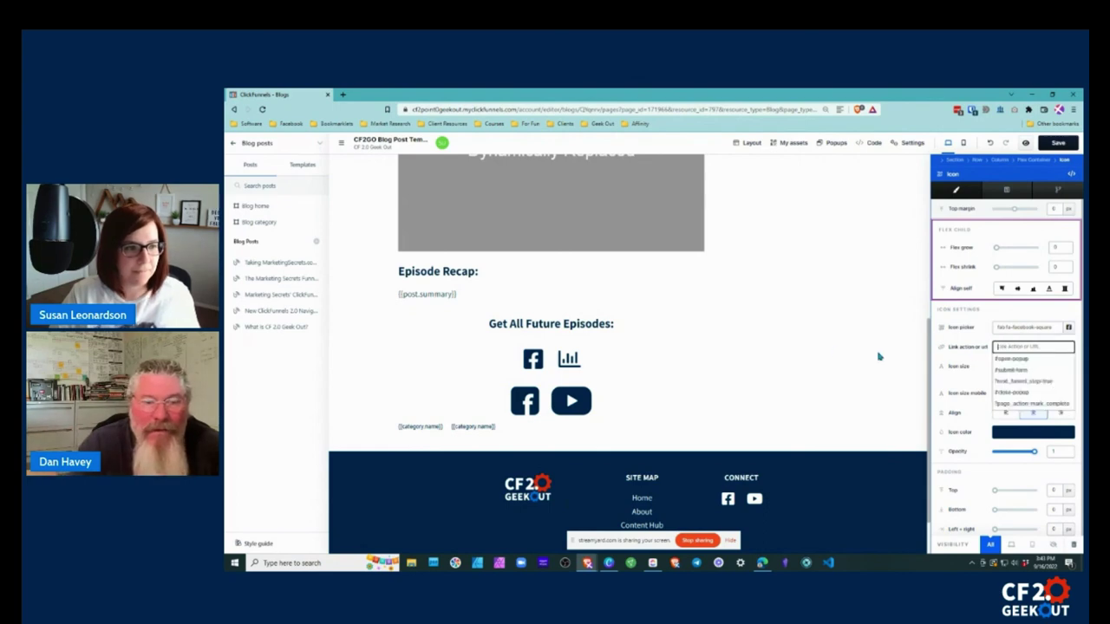
# - Change the second icon in the flex container to the YouTube icon and save the blog post template
pyautogui.click(569, 358)
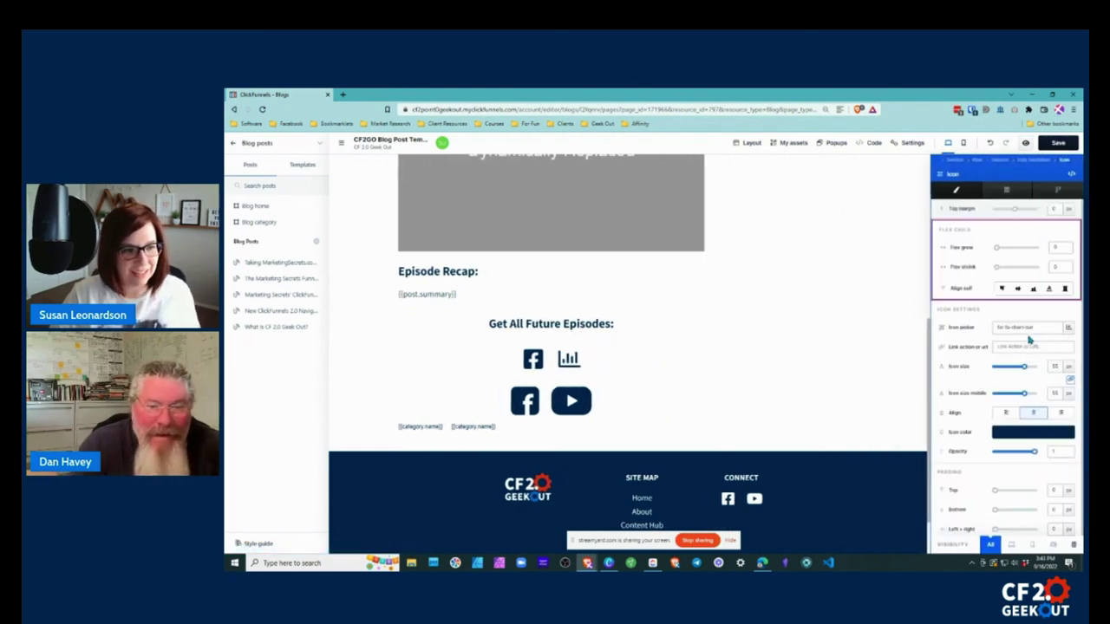
pyautogui.click(1031, 329)
pyautogui.write('in')
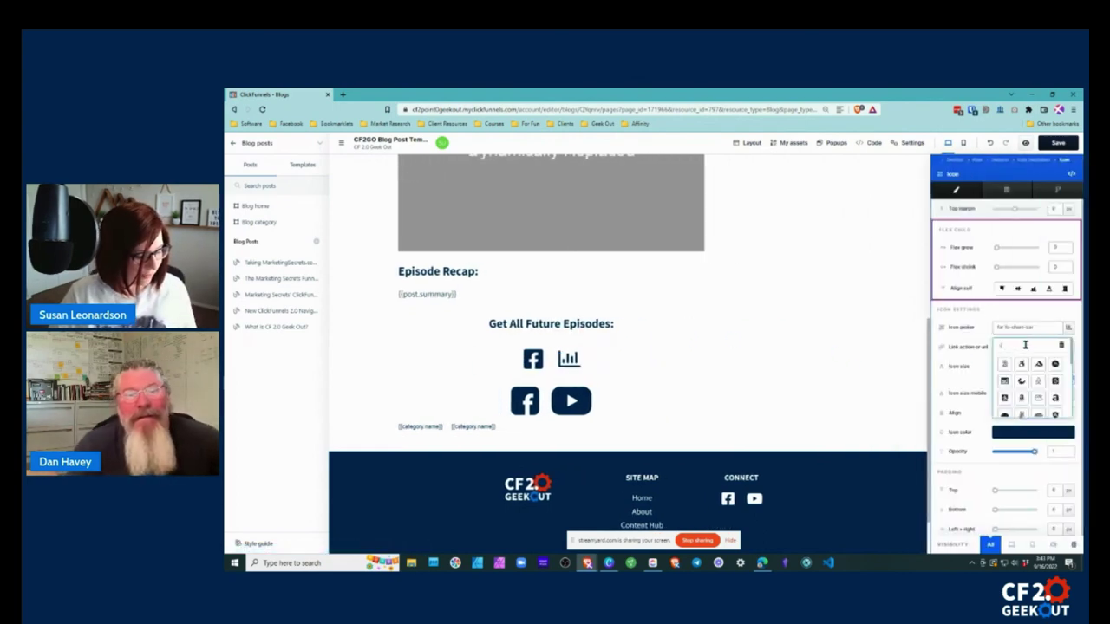
pyautogui.write('you')
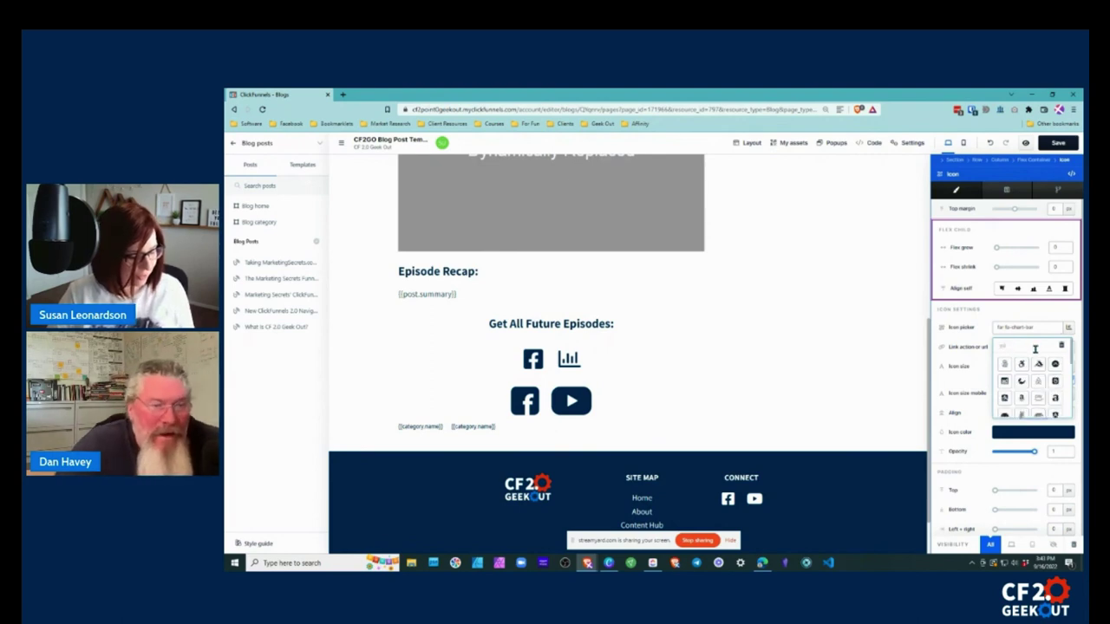
pyautogui.click(1005, 364)
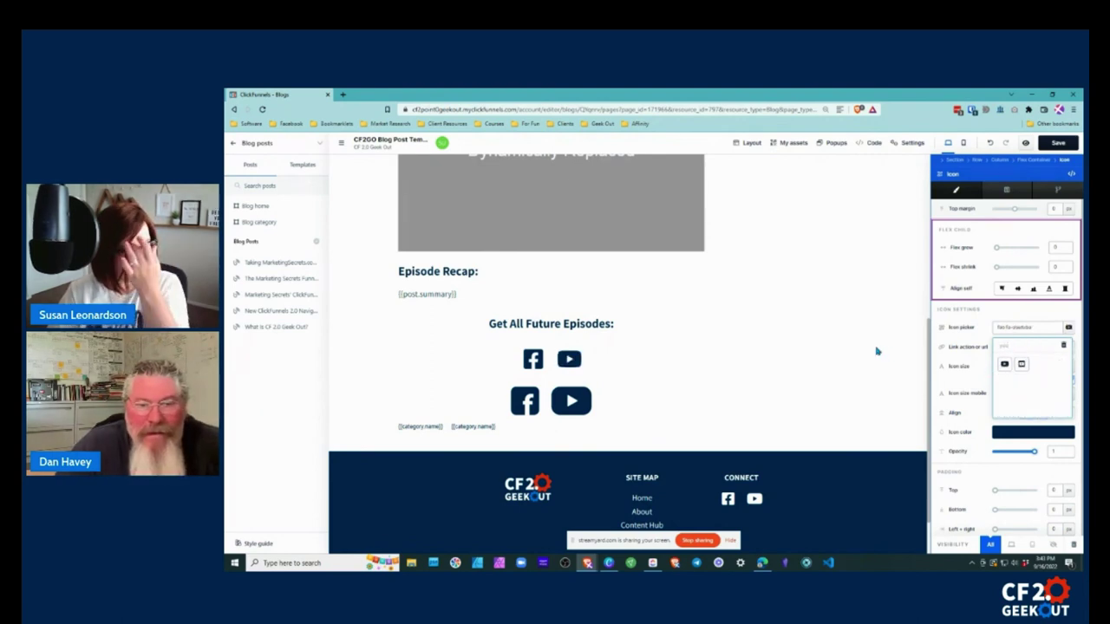
pyautogui.click(971, 345)
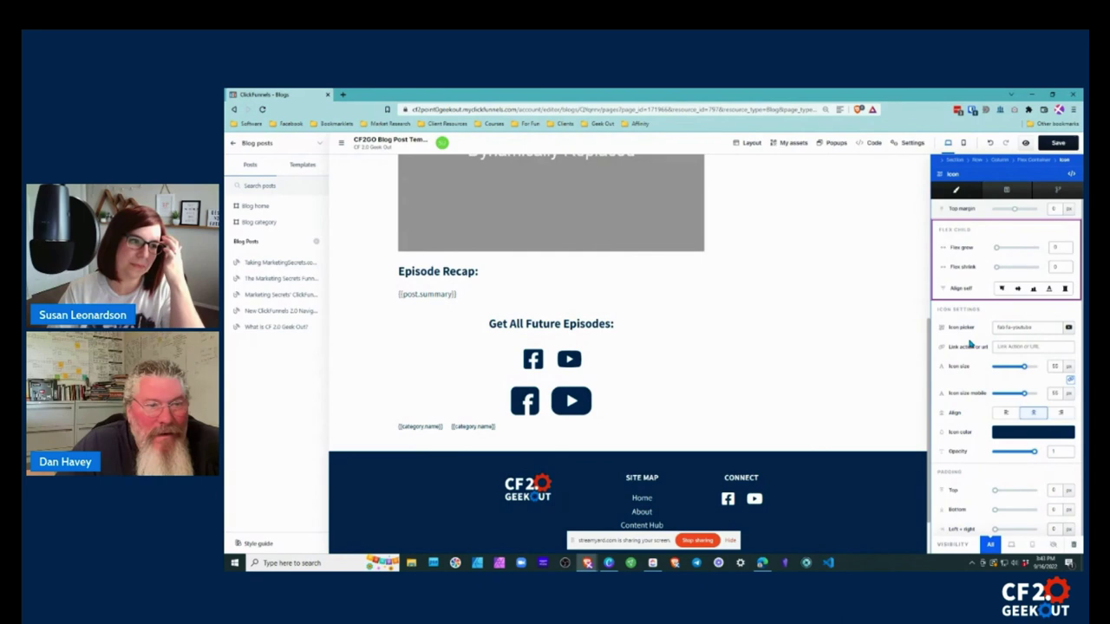
pyautogui.click(626, 398)
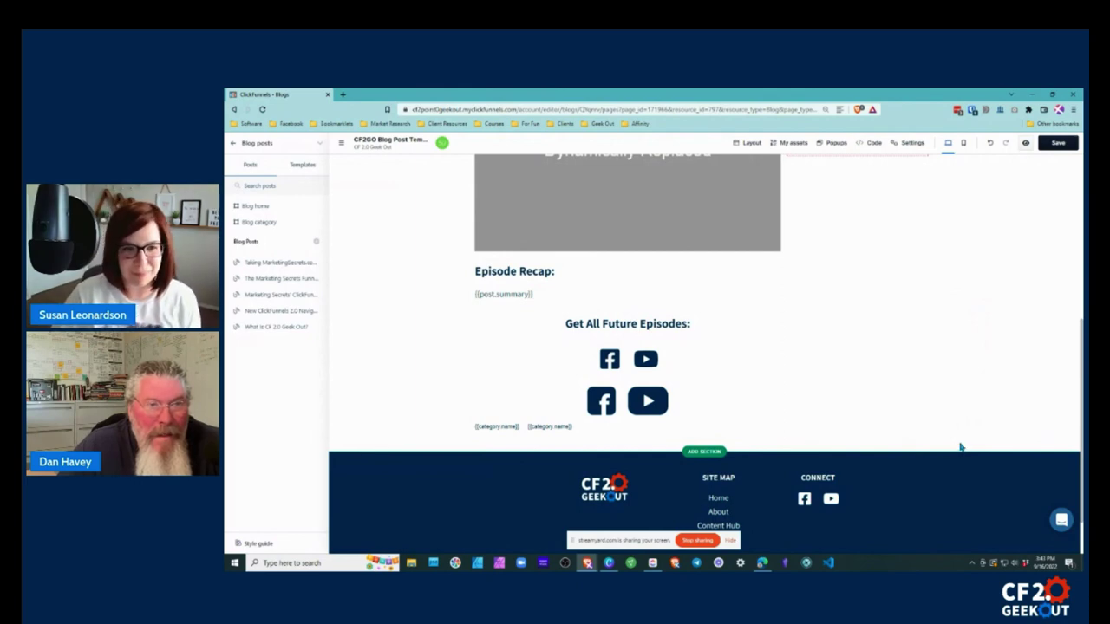
pyautogui.click(1053, 144)
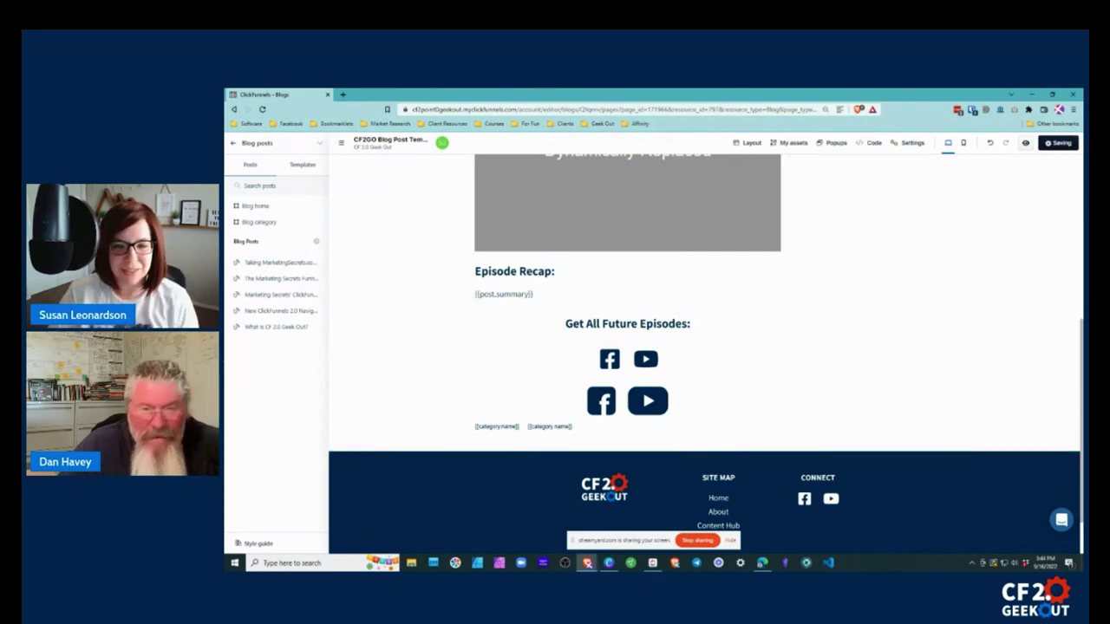